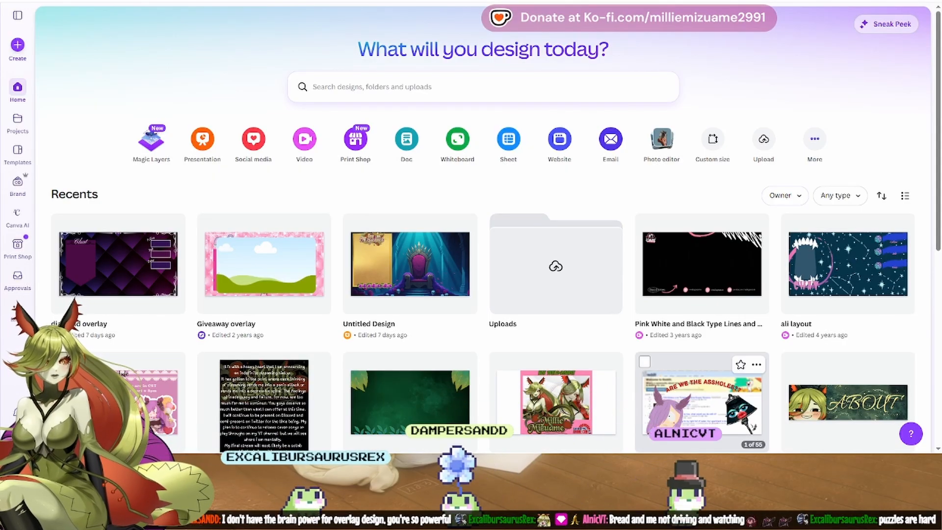
{"action": "left_click", "coordinate": [441, 77]}
{"action": "type", "text": "twit"}
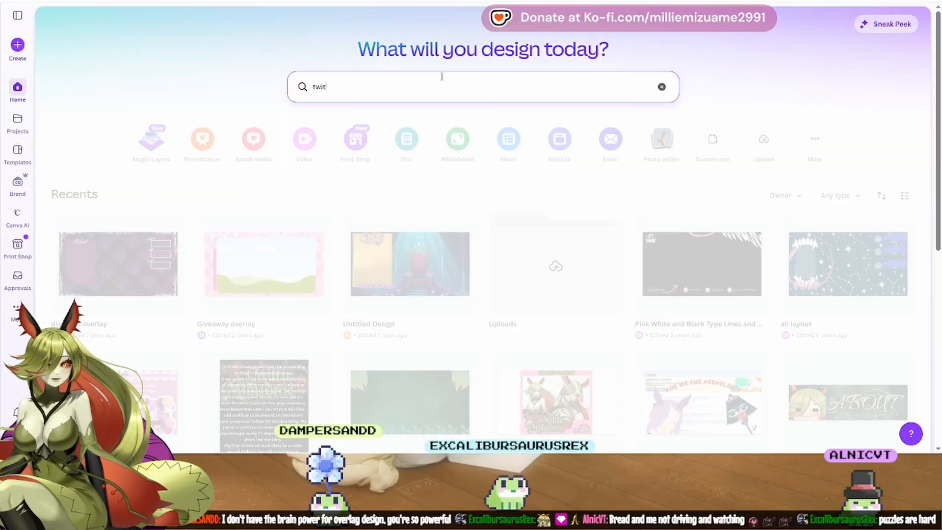
{"action": "type", "text": "ch"}
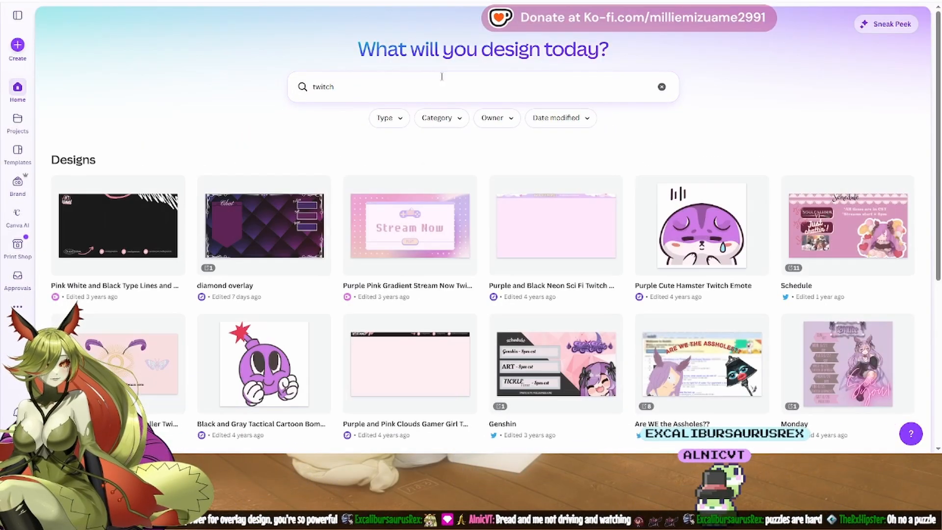
{"action": "left_click", "coordinate": [662, 86]}
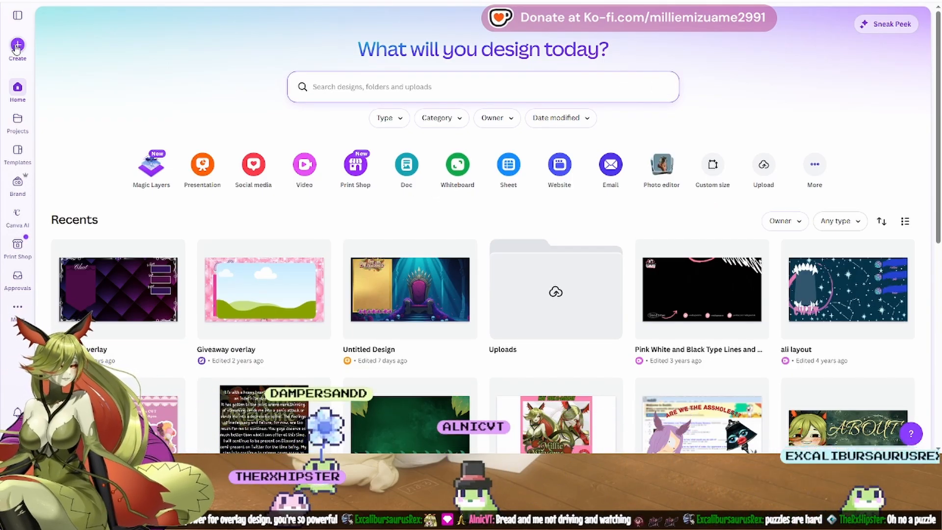
Step: Find the design types for "twitch" and create a new blank Twitch Overlay design
{"action": "left_click", "coordinate": [17, 47]}
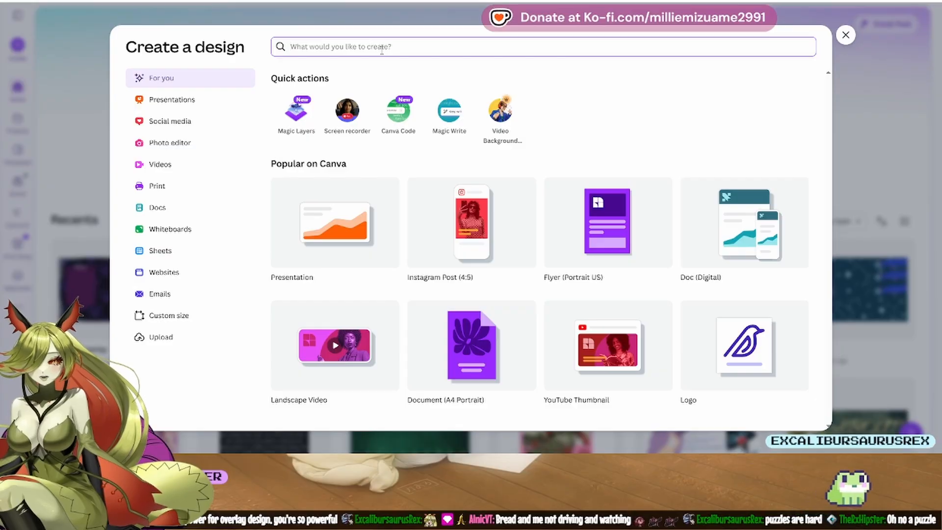
{"action": "type", "text": "tw"}
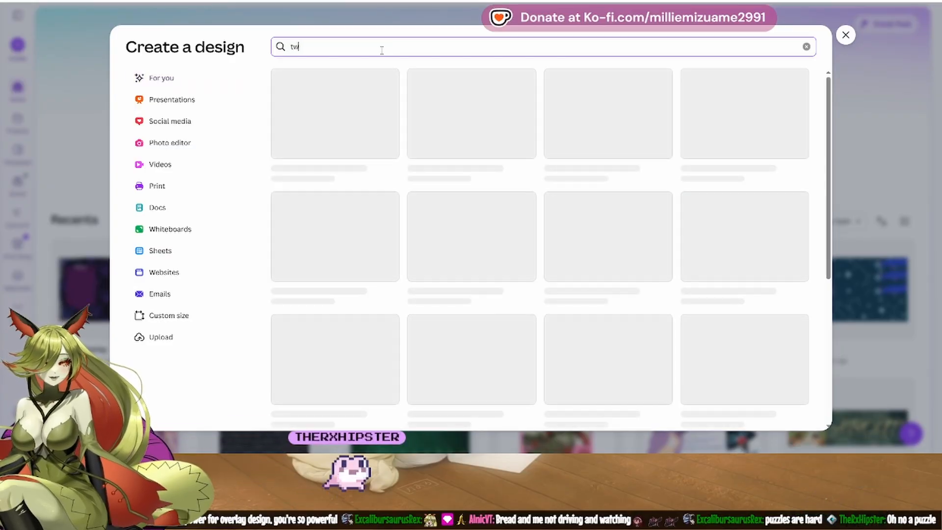
{"action": "type", "text": "itch"}
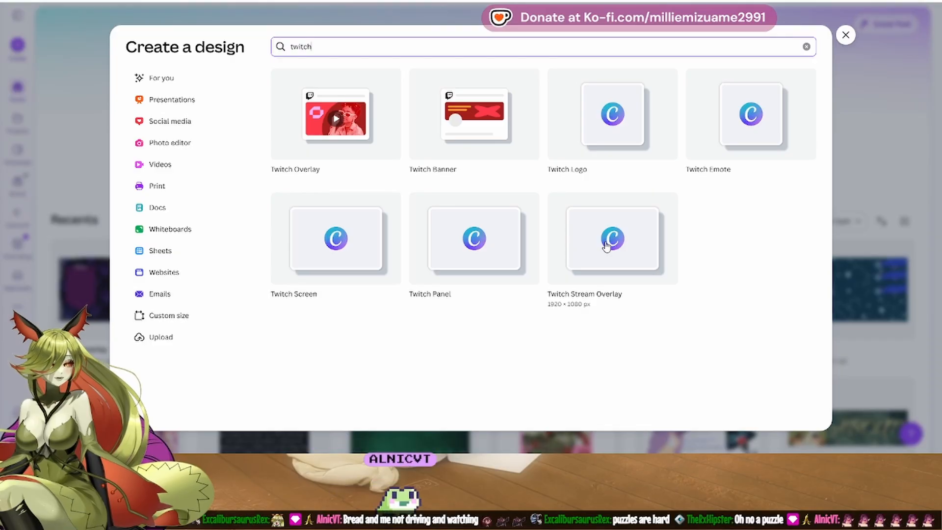
{"action": "left_click", "coordinate": [333, 137]}
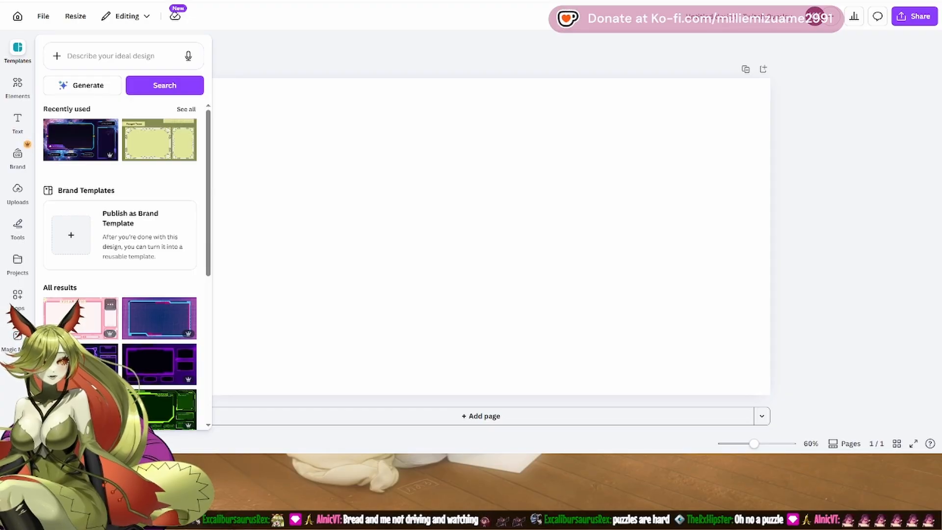
Step: Apply the Pink Playful Gaming Twitch Overlay template to the blank page
{"action": "scroll", "coordinate": [121, 270], "scroll_direction": "down", "scroll_amount": 3}
{"action": "scroll", "coordinate": [120, 270], "scroll_direction": "up", "scroll_amount": 3}
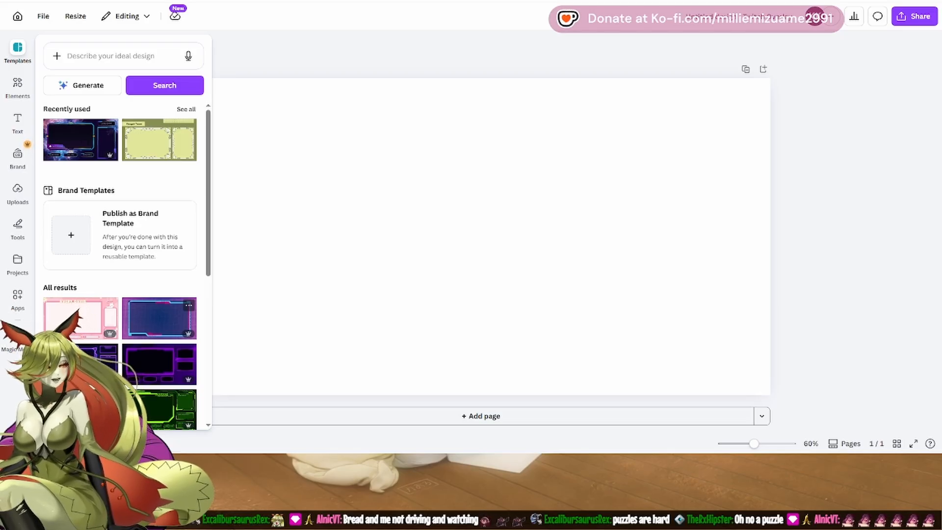
{"action": "left_click", "coordinate": [79, 314]}
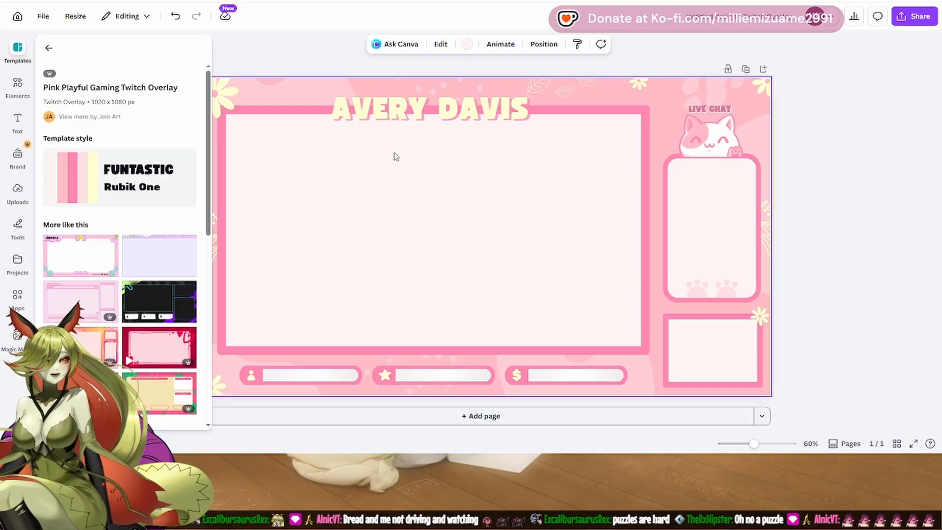
Step: Replace the placeholder name in the overlay's title with the streamer's name in capitals
{"action": "left_click", "coordinate": [395, 111]}
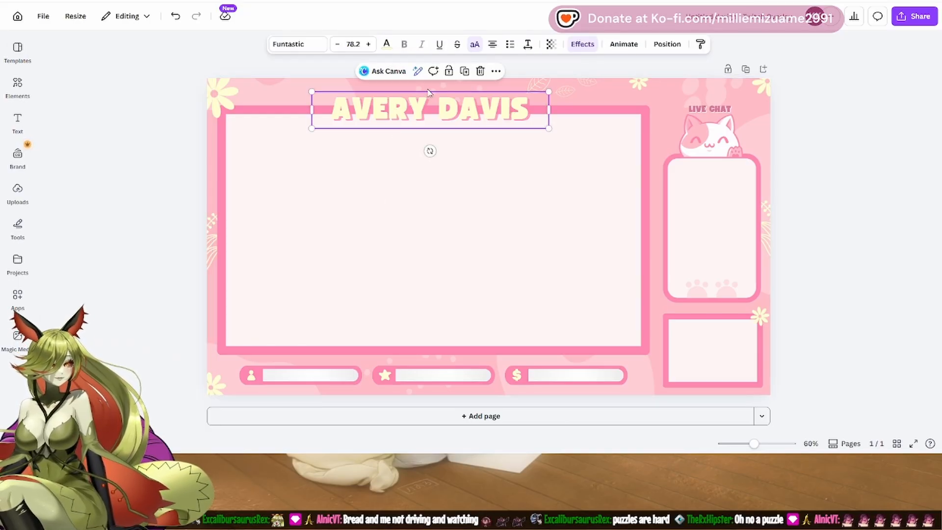
{"action": "double_click", "coordinate": [505, 118]}
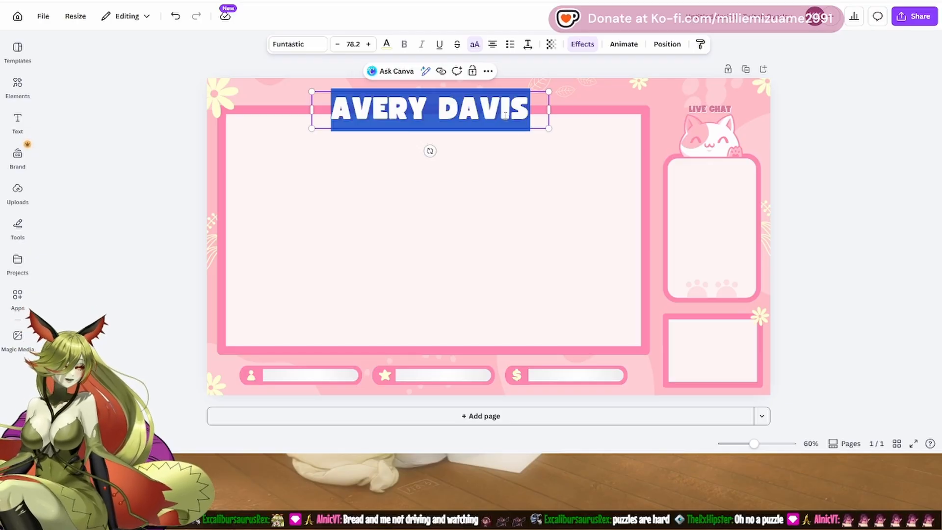
{"action": "type", "text": "MILLI"}
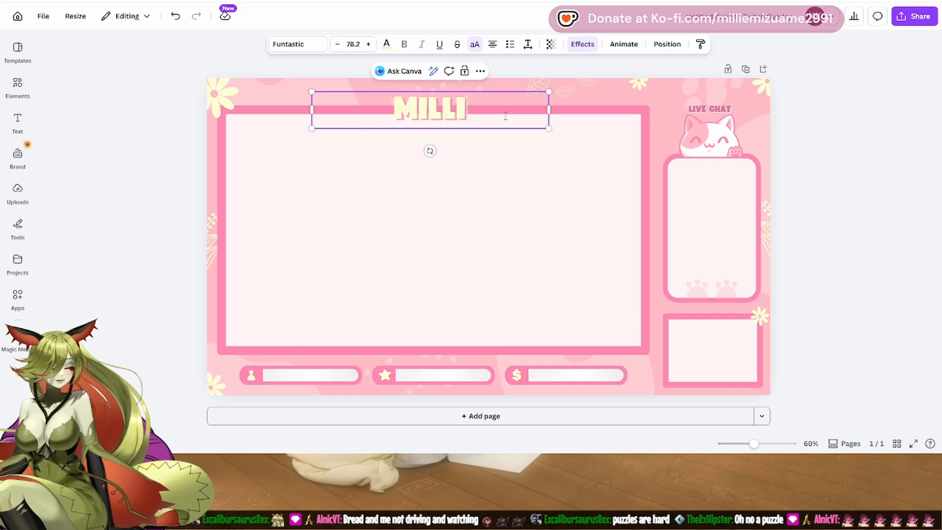
{"action": "type", "text": "E MIZUA"}
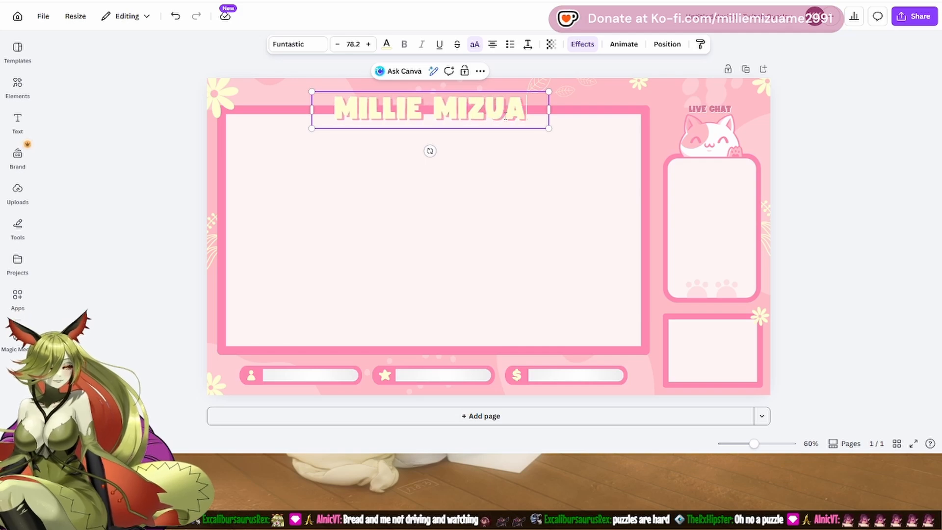
{"action": "type", "text": "ME"}
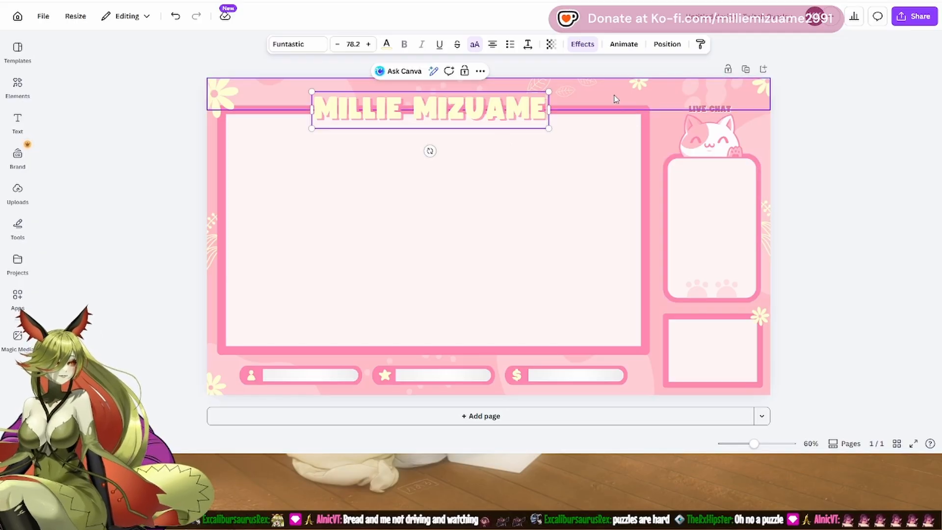
{"action": "left_click", "coordinate": [837, 187]}
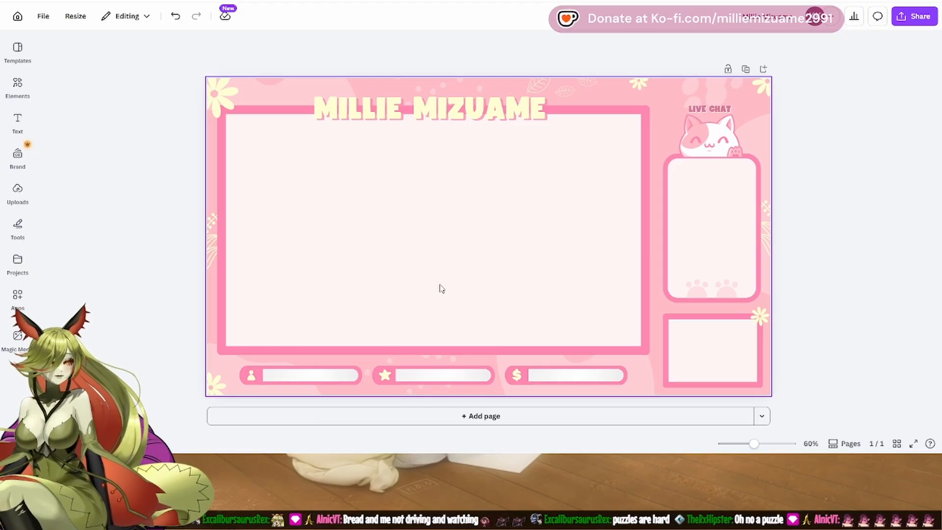
Step: Look through the text animations for the overlay's title and apply the Burst animation to it
{"action": "left_click", "coordinate": [444, 120]}
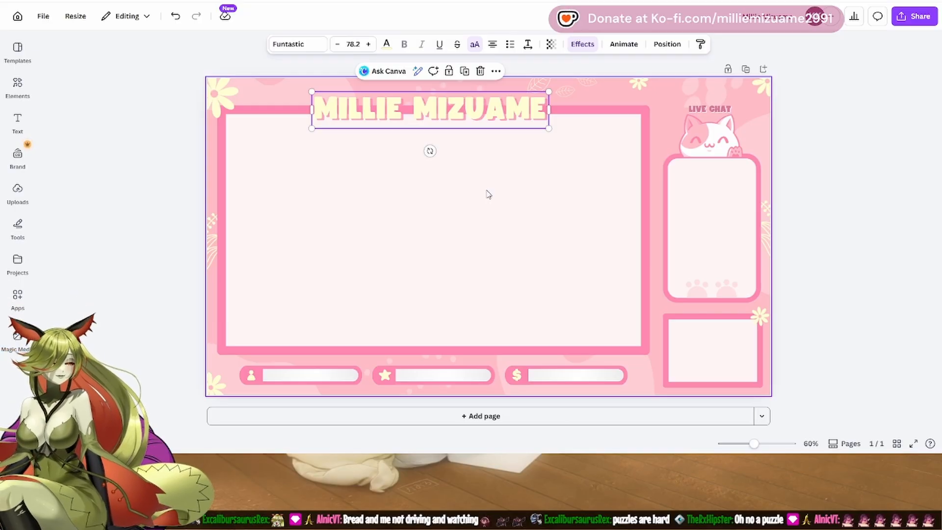
{"action": "left_click", "coordinate": [620, 44]}
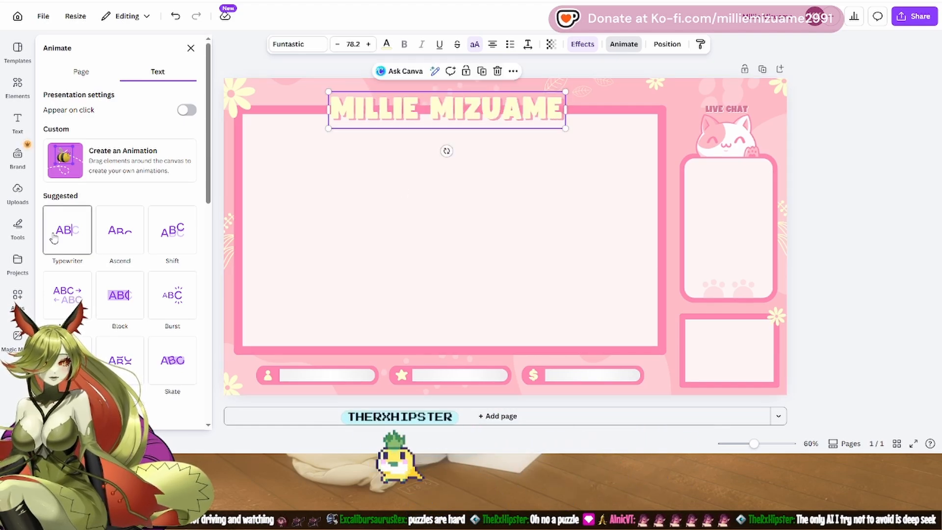
{"action": "scroll", "coordinate": [64, 245], "scroll_direction": "down", "scroll_amount": 10}
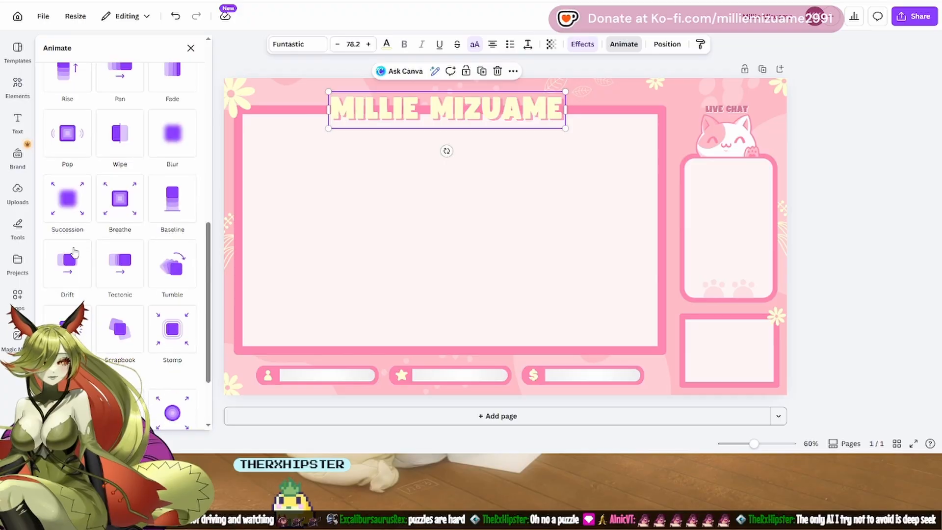
{"action": "scroll", "coordinate": [73, 252], "scroll_direction": "down", "scroll_amount": 2}
{"action": "scroll", "coordinate": [73, 251], "scroll_direction": "up", "scroll_amount": 6}
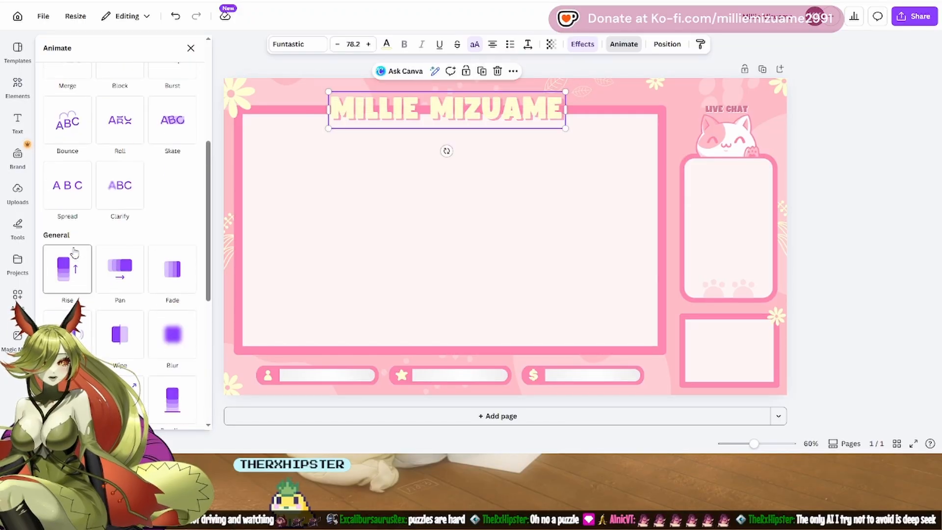
{"action": "scroll", "coordinate": [74, 251], "scroll_direction": "up", "scroll_amount": 10}
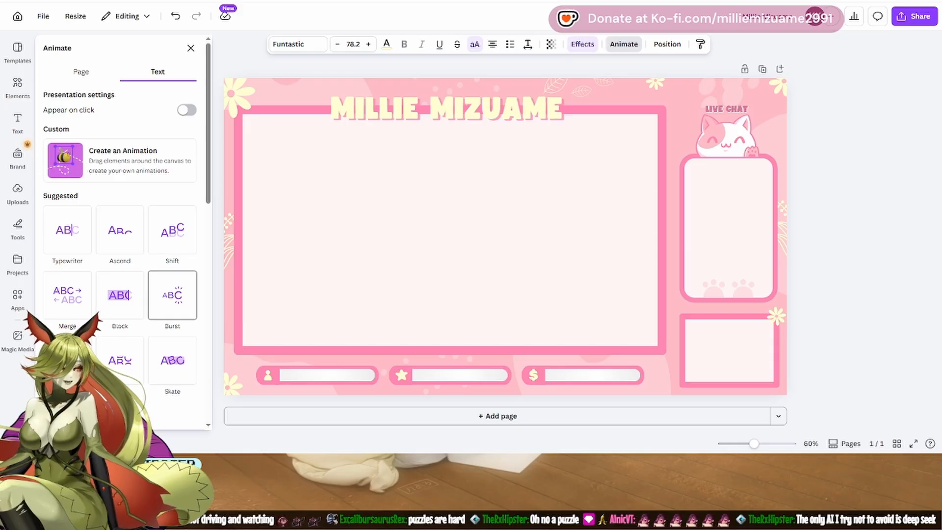
{"action": "left_click", "coordinate": [174, 295]}
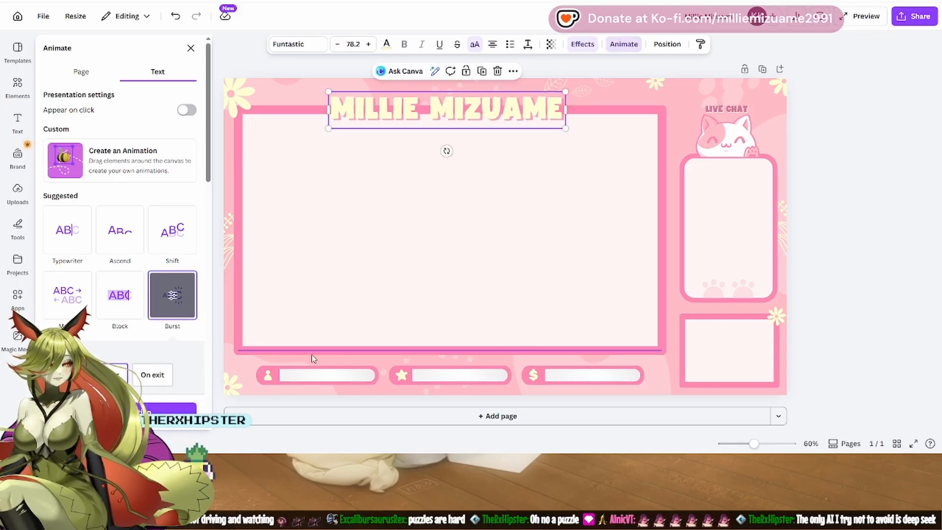
Step: Try the title's Burst animation on exit, and set it to play on both enter and exit
{"action": "left_click", "coordinate": [157, 378]}
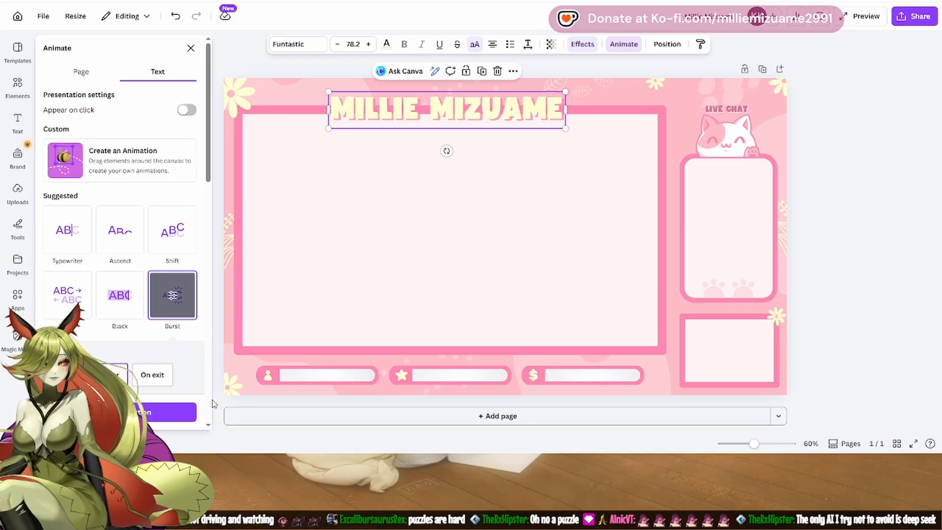
{"action": "left_click", "coordinate": [156, 379]}
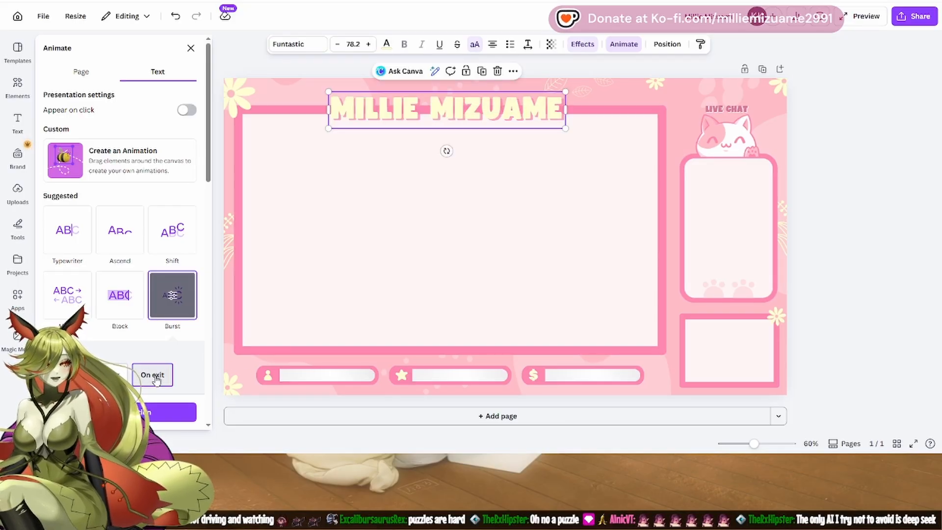
{"action": "scroll", "coordinate": [156, 381], "scroll_direction": "down", "scroll_amount": 1}
{"action": "left_click", "coordinate": [161, 325]}
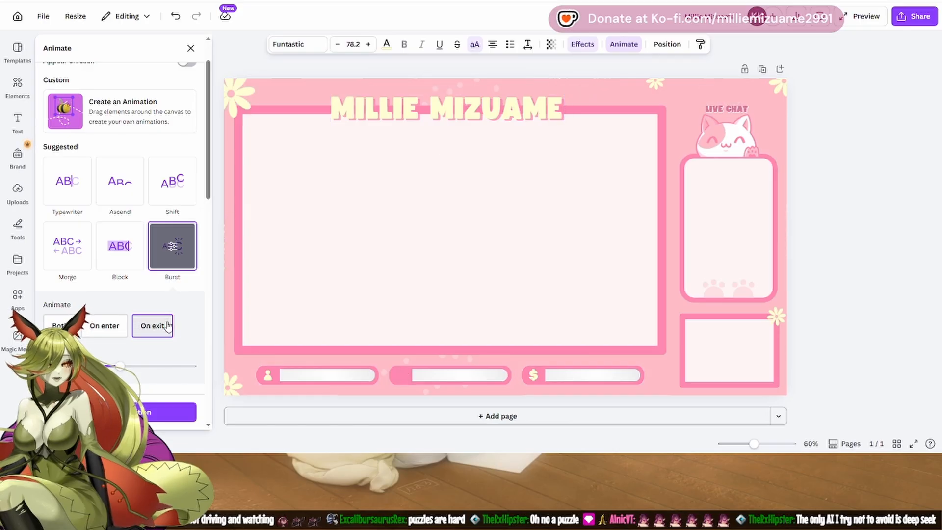
{"action": "left_click", "coordinate": [58, 325]}
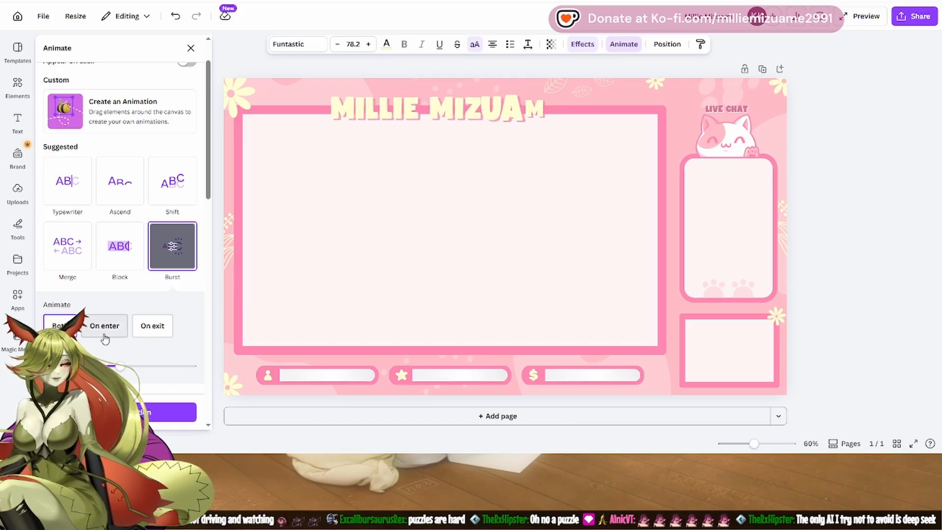
Step: Lower the intensity of the title's Burst animation and set it to play only on enter
{"action": "scroll", "coordinate": [130, 355], "scroll_direction": "down", "scroll_amount": 2}
{"action": "scroll", "coordinate": [126, 353], "scroll_direction": "up", "scroll_amount": 2}
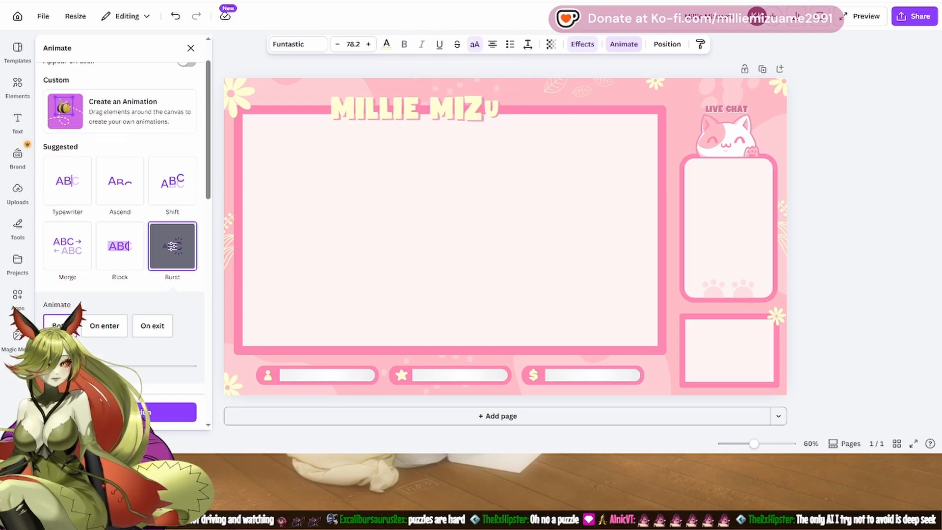
{"action": "left_click_drag", "start_coordinate": [119, 365], "coordinate": [210, 377]}
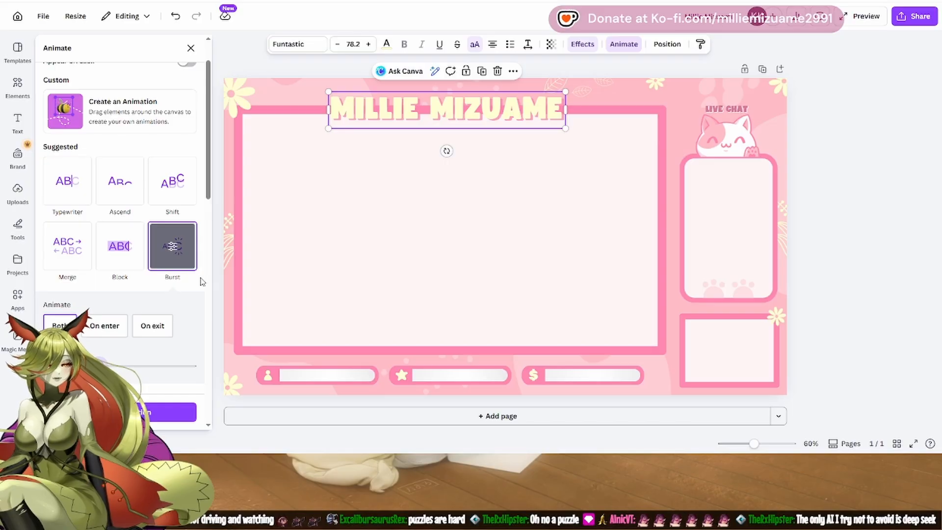
{"action": "left_click", "coordinate": [118, 331]}
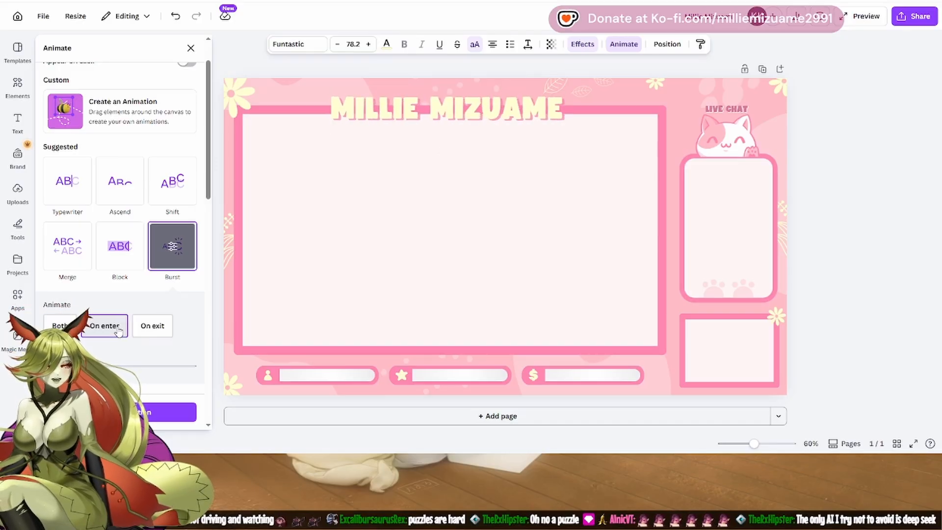
Step: Switch the title's animation to Skate, playing only on exit, and preview the animated overlay
{"action": "scroll", "coordinate": [157, 343], "scroll_direction": "down", "scroll_amount": 3}
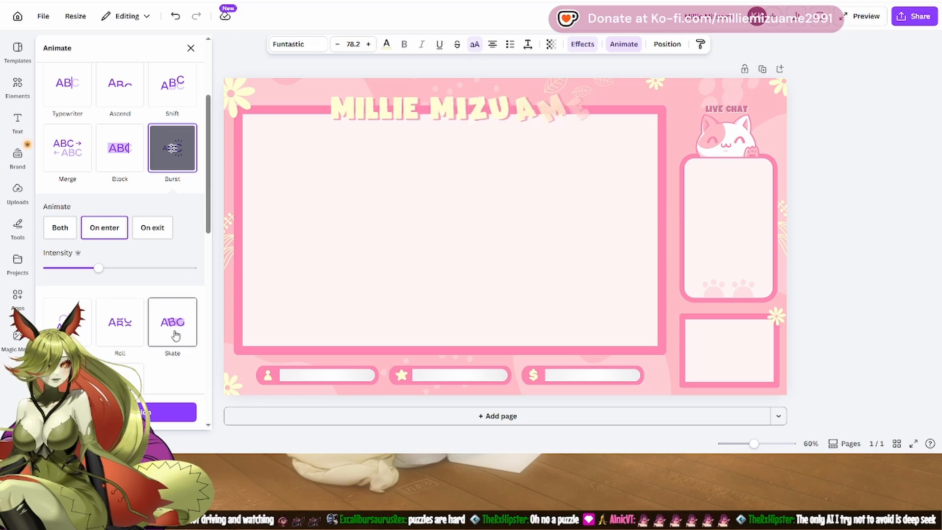
{"action": "left_click", "coordinate": [174, 334]}
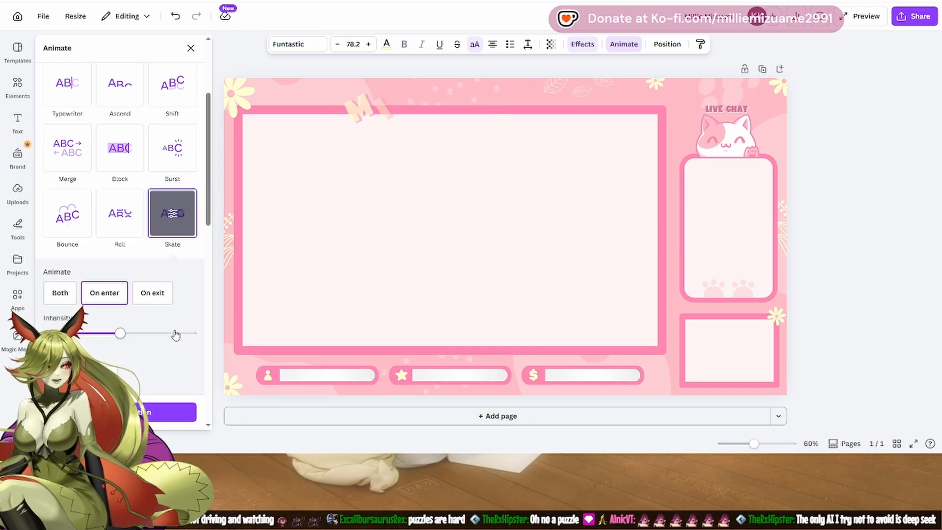
{"action": "left_click", "coordinate": [157, 293]}
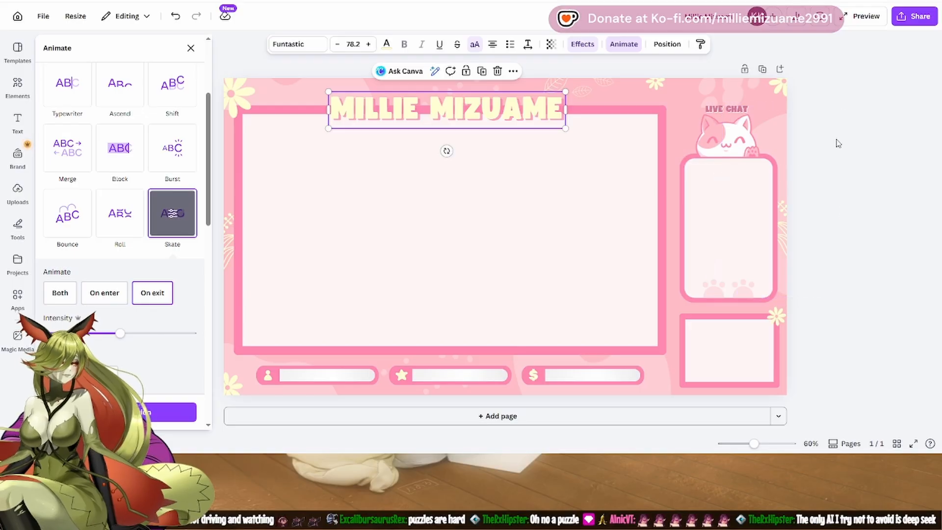
{"action": "left_click", "coordinate": [857, 20]}
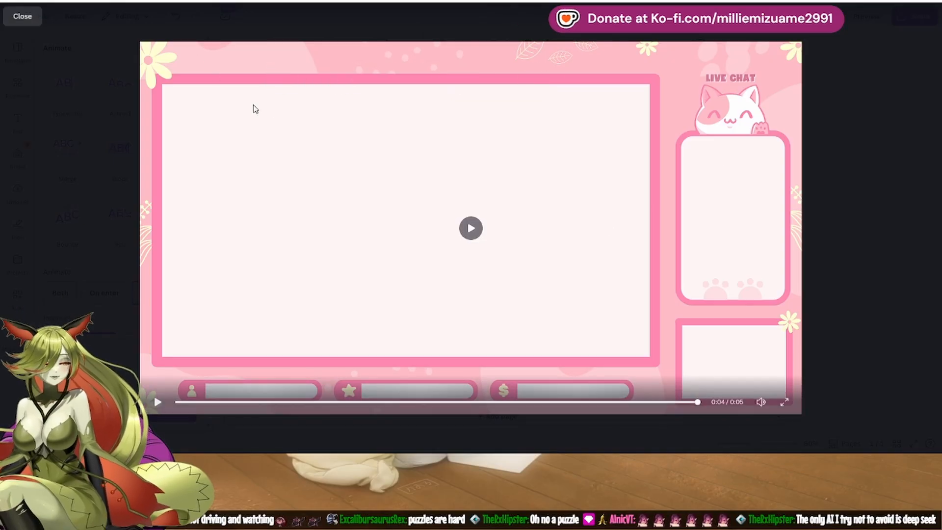
{"action": "left_click", "coordinate": [22, 21]}
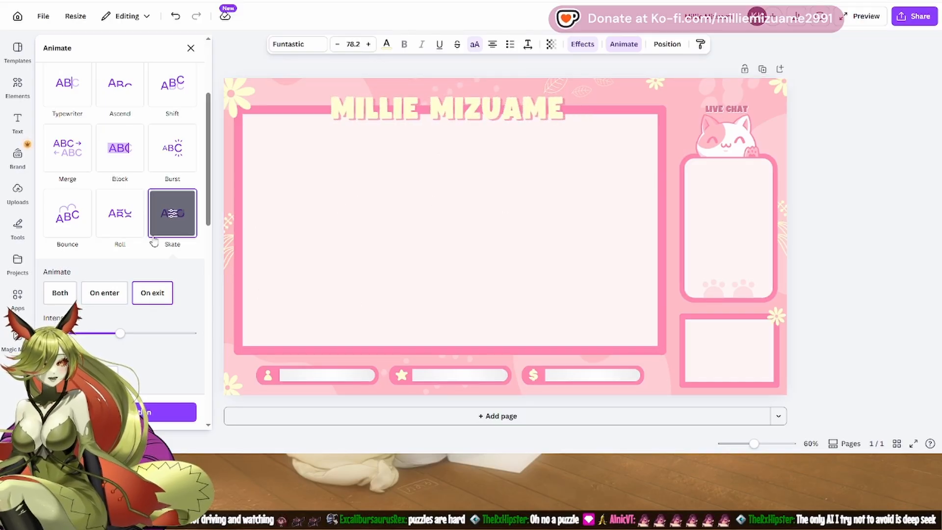
Step: Add the Pulse add-on effect to the title's animation
{"action": "scroll", "coordinate": [154, 240], "scroll_direction": "down", "scroll_amount": 5}
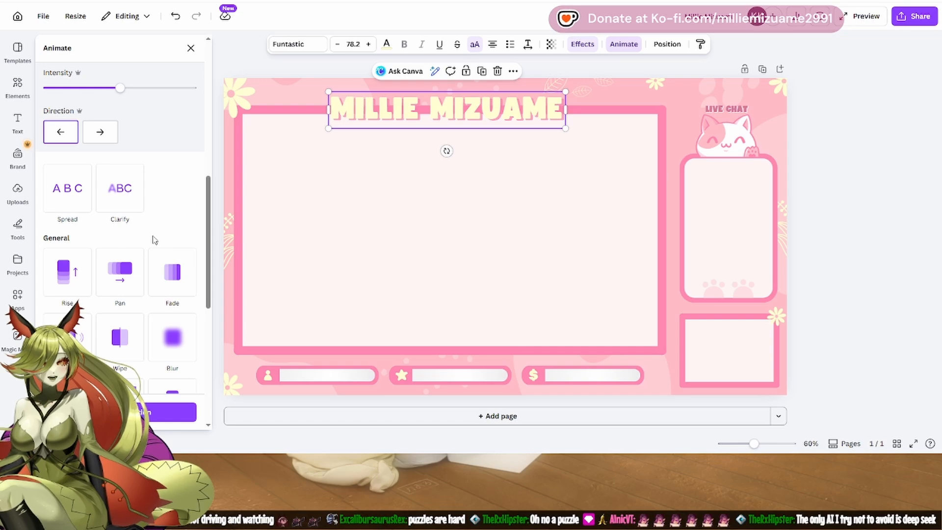
{"action": "scroll", "coordinate": [152, 238], "scroll_direction": "down", "scroll_amount": 7}
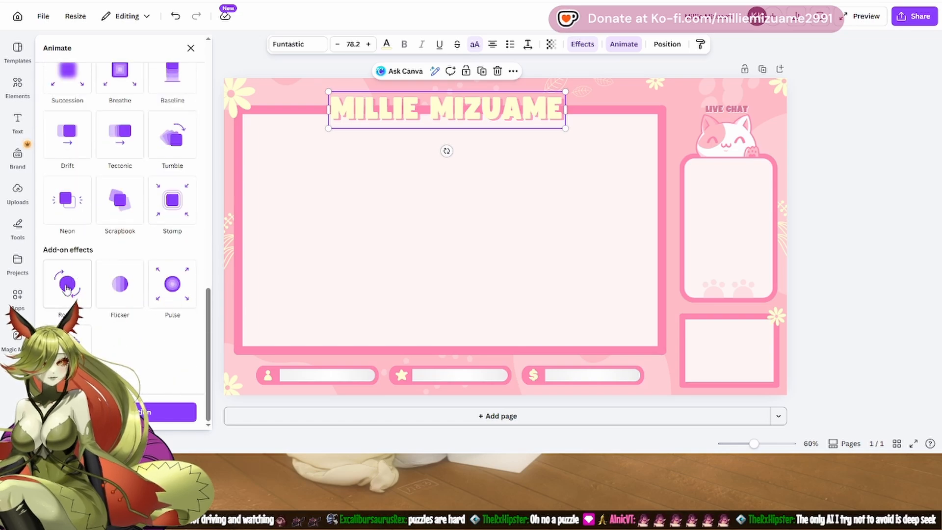
{"action": "left_click", "coordinate": [169, 288]}
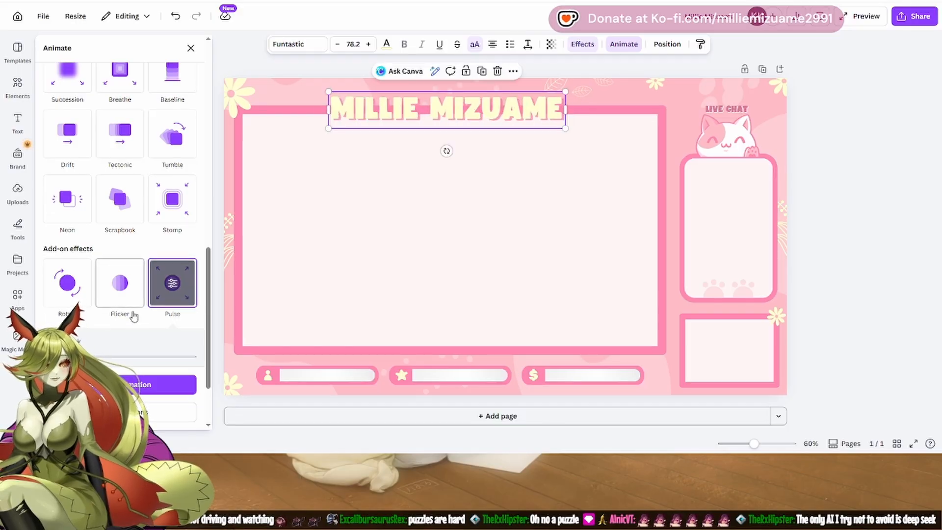
Step: Return to the title's Skate animation, set it to play only on enter and preview it
{"action": "scroll", "coordinate": [130, 314], "scroll_direction": "up", "scroll_amount": 10}
{"action": "left_click", "coordinate": [174, 246]}
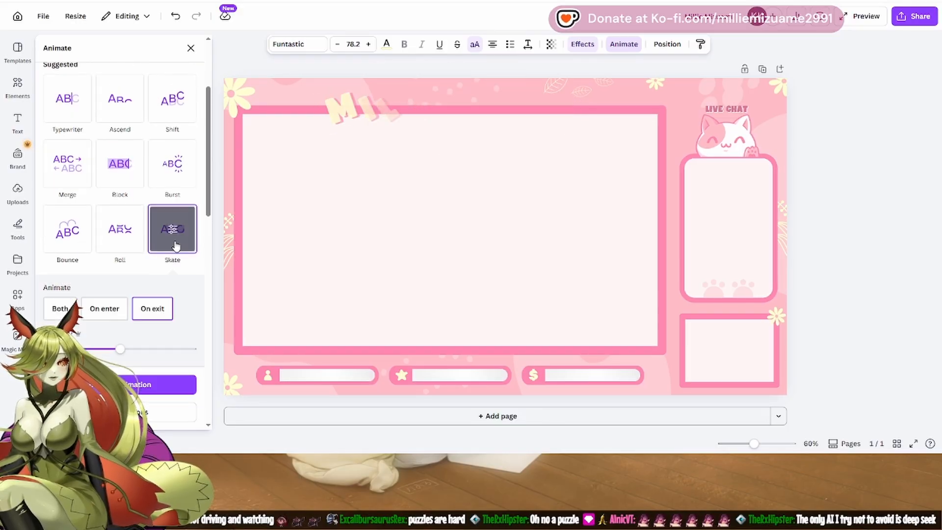
{"action": "scroll", "coordinate": [142, 284], "scroll_direction": "down", "scroll_amount": 1}
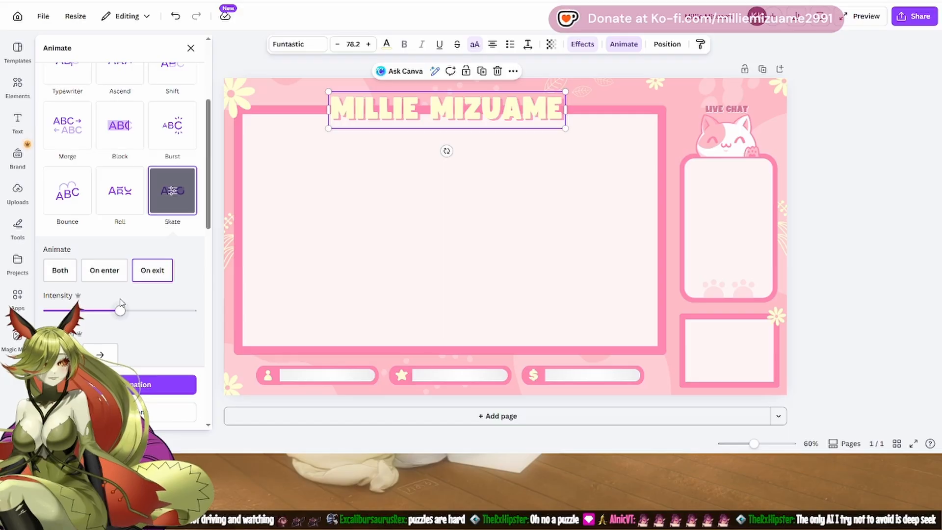
{"action": "left_click", "coordinate": [164, 202]}
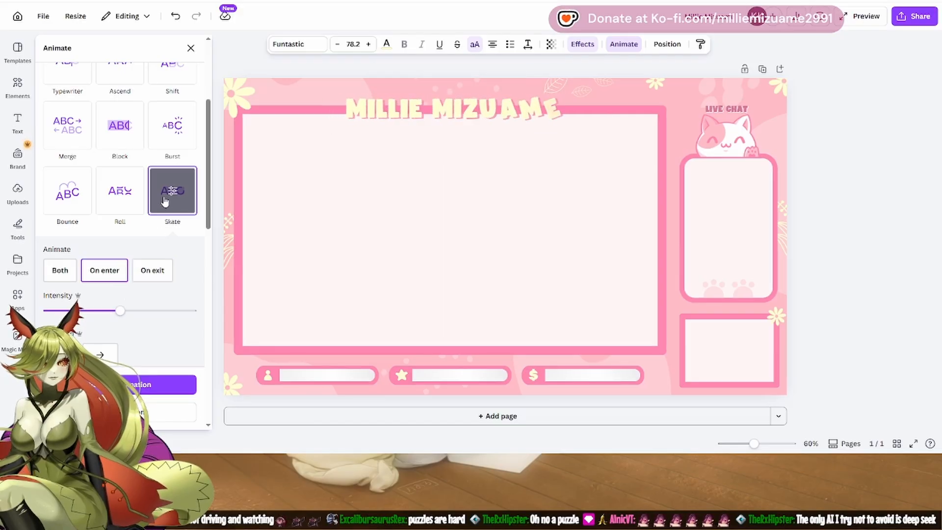
Step: Switch the title's animation to Burst, playing only on enter
{"action": "scroll", "coordinate": [158, 267], "scroll_direction": "down", "scroll_amount": 3}
{"action": "scroll", "coordinate": [158, 255], "scroll_direction": "up", "scroll_amount": 5}
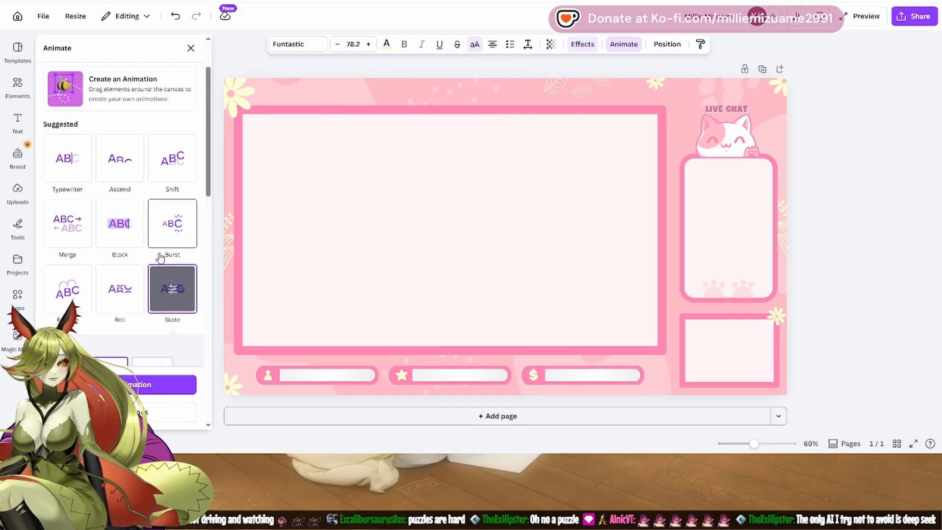
{"action": "scroll", "coordinate": [157, 256], "scroll_direction": "up", "scroll_amount": 2}
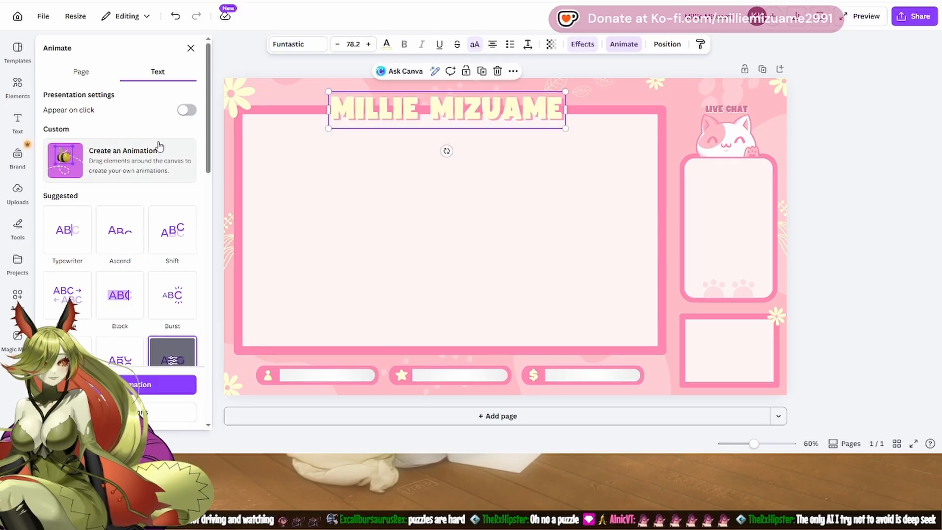
{"action": "left_click", "coordinate": [169, 297]}
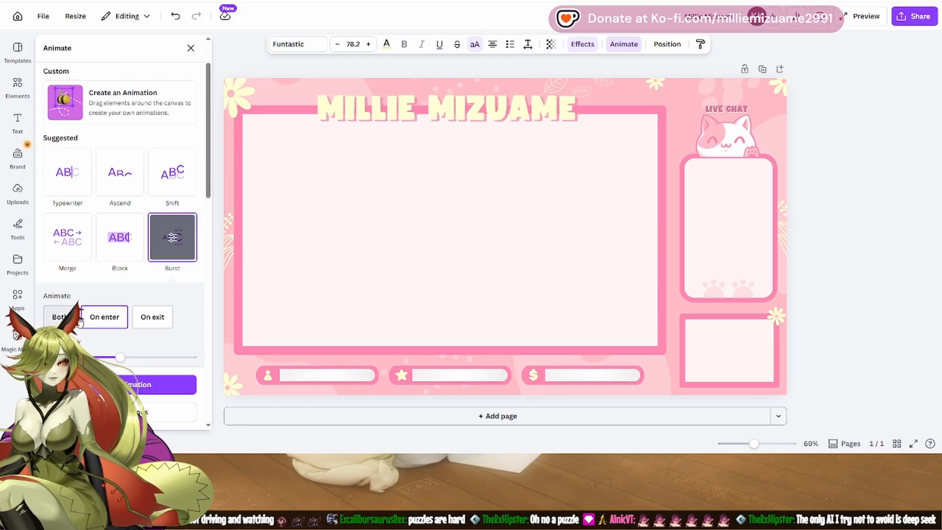
Step: Remove the title's Burst animation, and briefly try Skate before removing it as well
{"action": "scroll", "coordinate": [141, 307], "scroll_direction": "down", "scroll_amount": 3}
{"action": "left_click", "coordinate": [120, 384]}
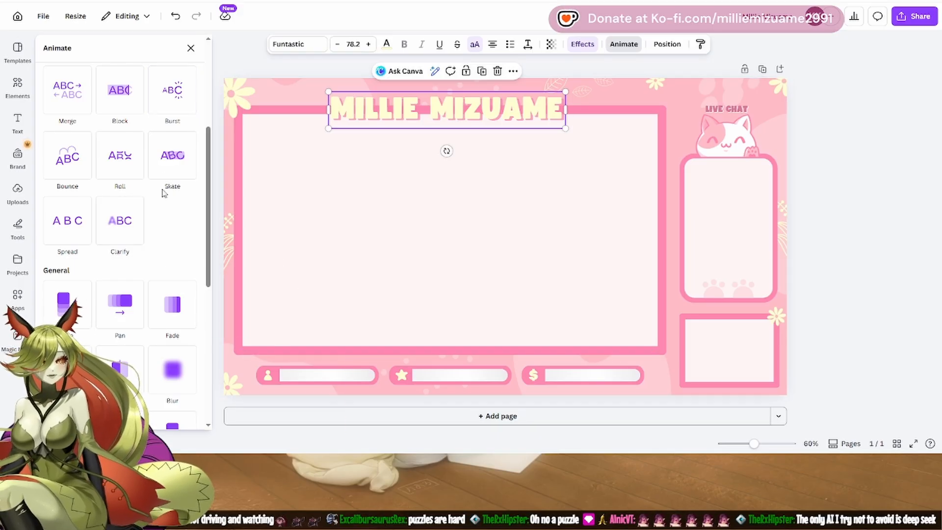
{"action": "left_click", "coordinate": [169, 164]}
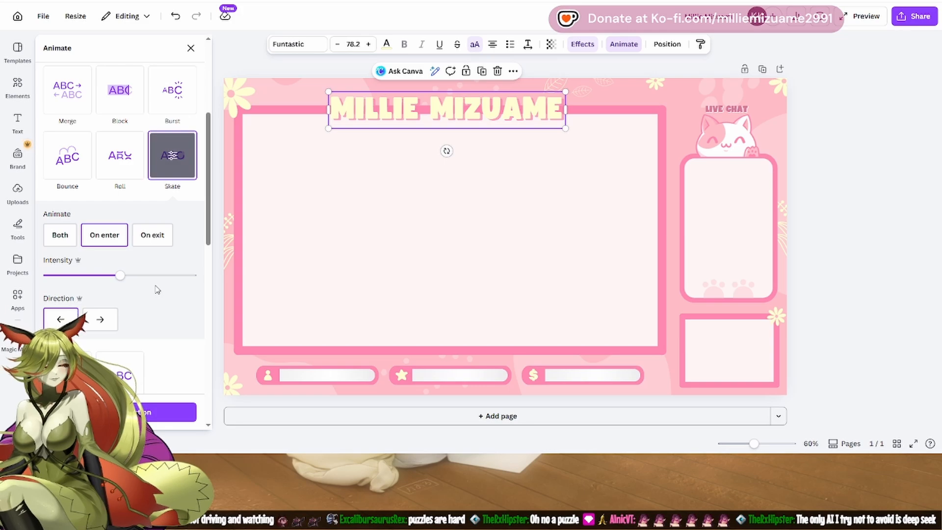
{"action": "left_click", "coordinate": [172, 155]}
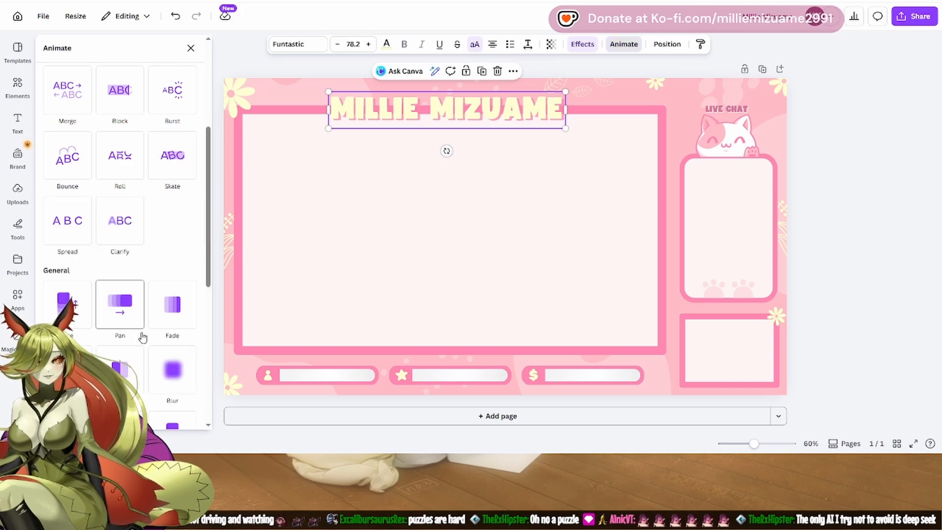
Step: Try the Wiggle and Flicker add-on effects on the title, and keep only Flicker at its lowest speed
{"action": "scroll", "coordinate": [146, 320], "scroll_direction": "down", "scroll_amount": 7}
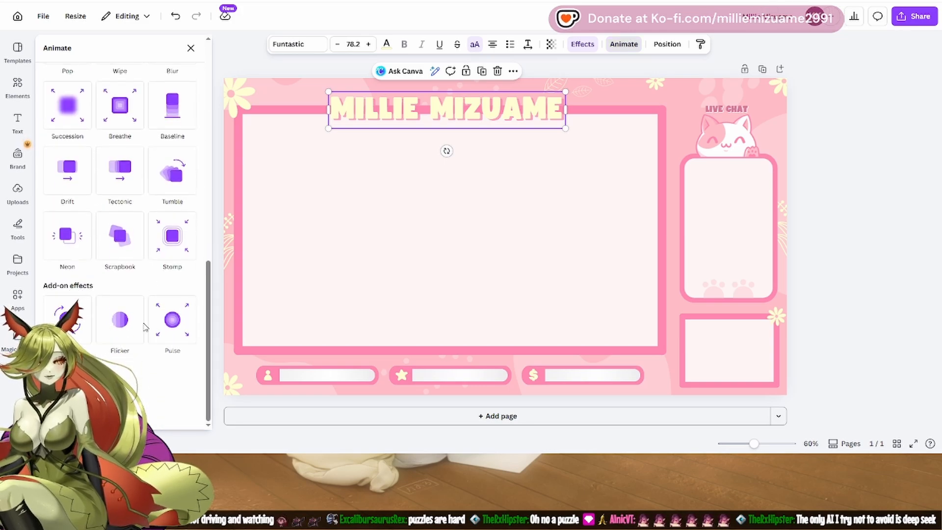
{"action": "left_click", "coordinate": [67, 385]}
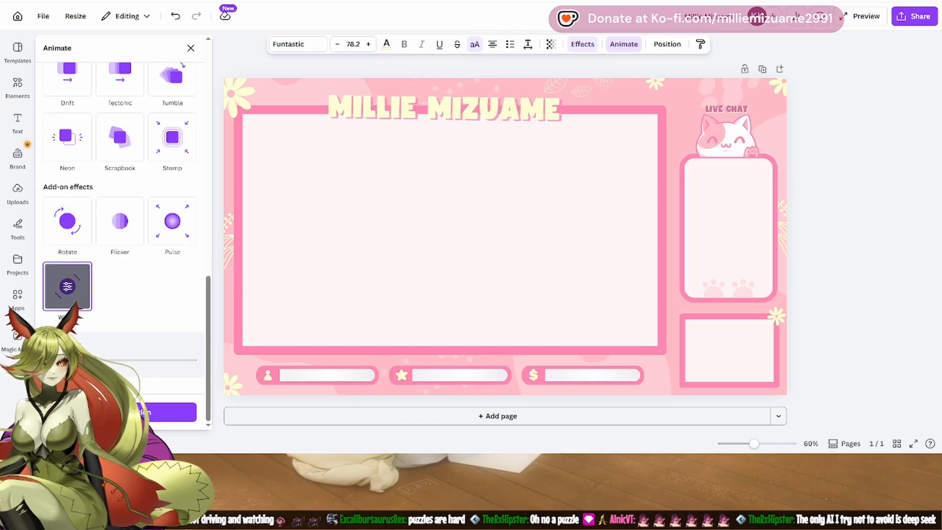
{"action": "left_click", "coordinate": [118, 248]}
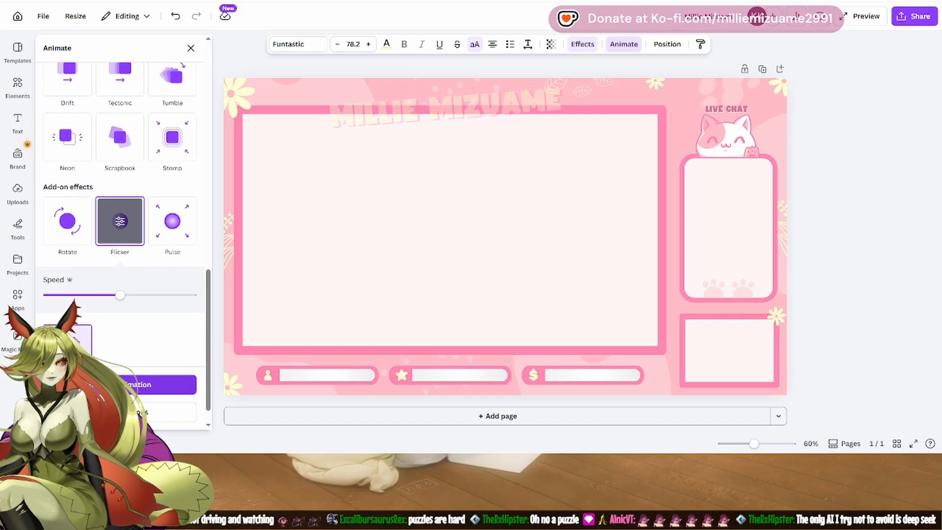
{"action": "left_click", "coordinate": [67, 343]}
{"action": "left_click", "coordinate": [147, 384]}
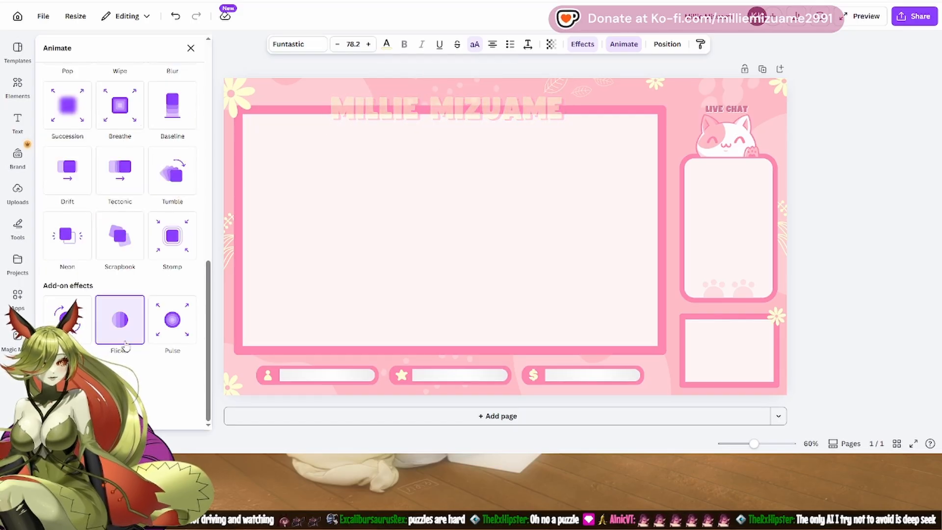
{"action": "scroll", "coordinate": [127, 379], "scroll_direction": "down", "scroll_amount": 2}
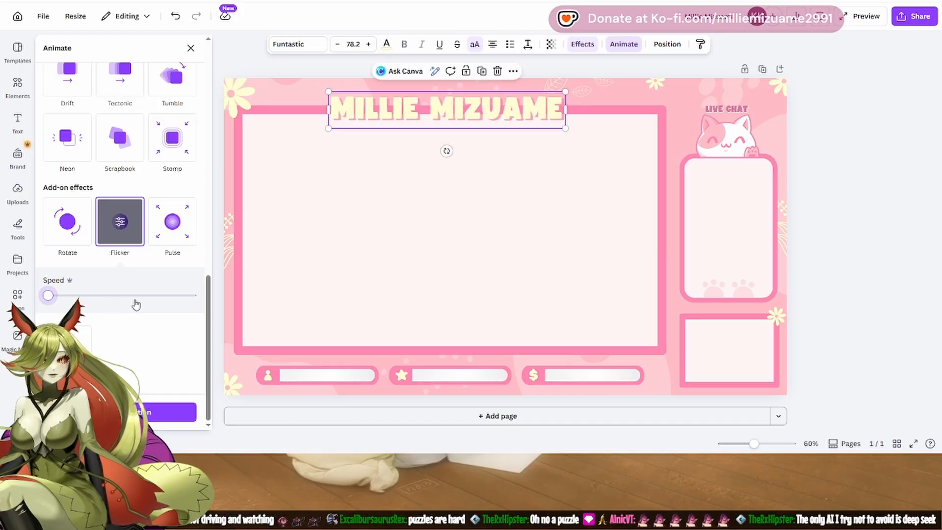
Step: Preview the Spread text animation, and leave the title without any animation or effect
{"action": "scroll", "coordinate": [142, 338], "scroll_direction": "up", "scroll_amount": 3}
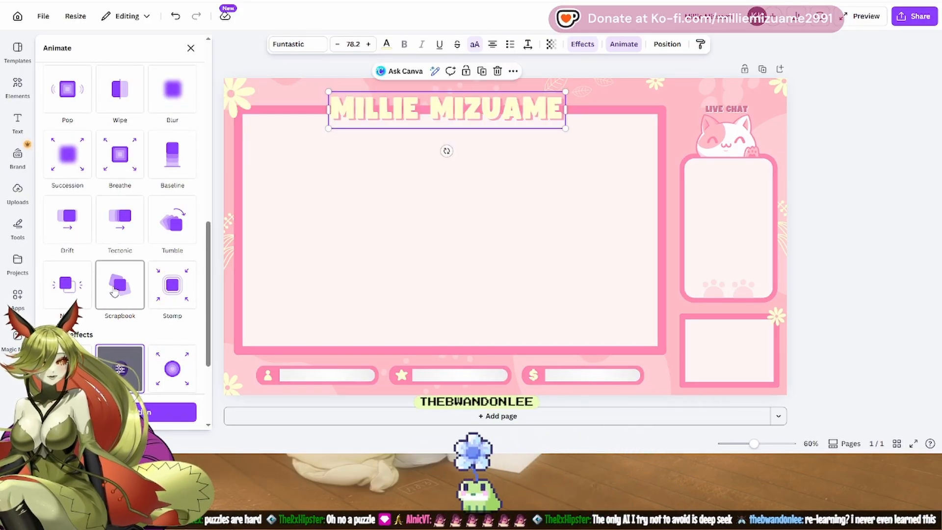
{"action": "scroll", "coordinate": [113, 293], "scroll_direction": "up", "scroll_amount": 4}
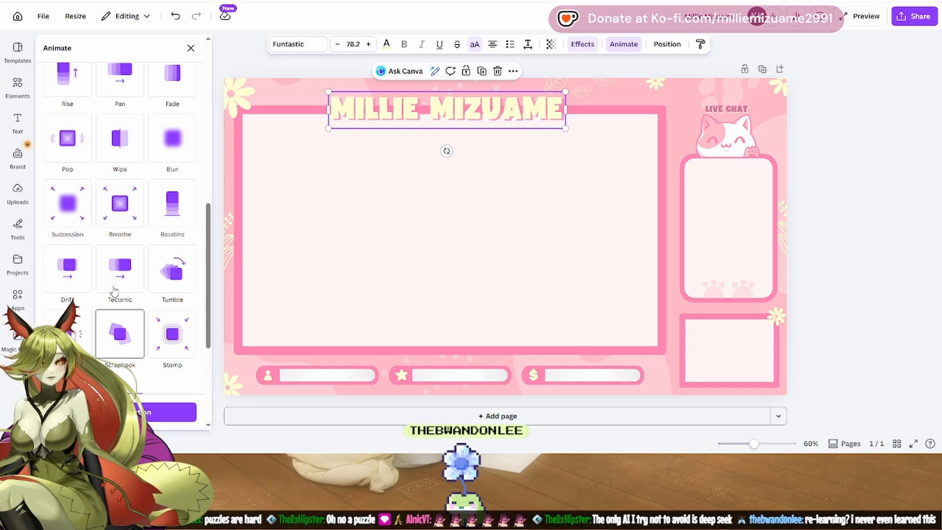
{"action": "left_click", "coordinate": [69, 140]}
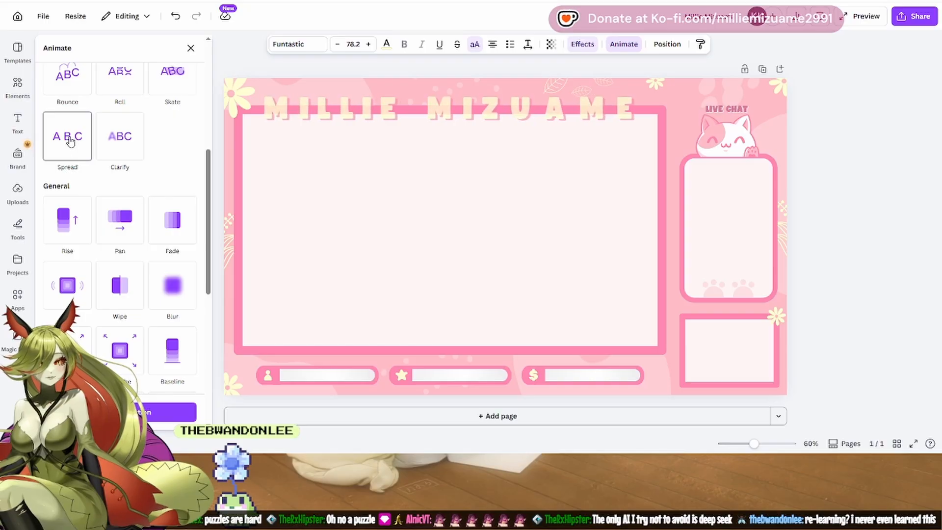
{"action": "scroll", "coordinate": [70, 142], "scroll_direction": "down", "scroll_amount": 3}
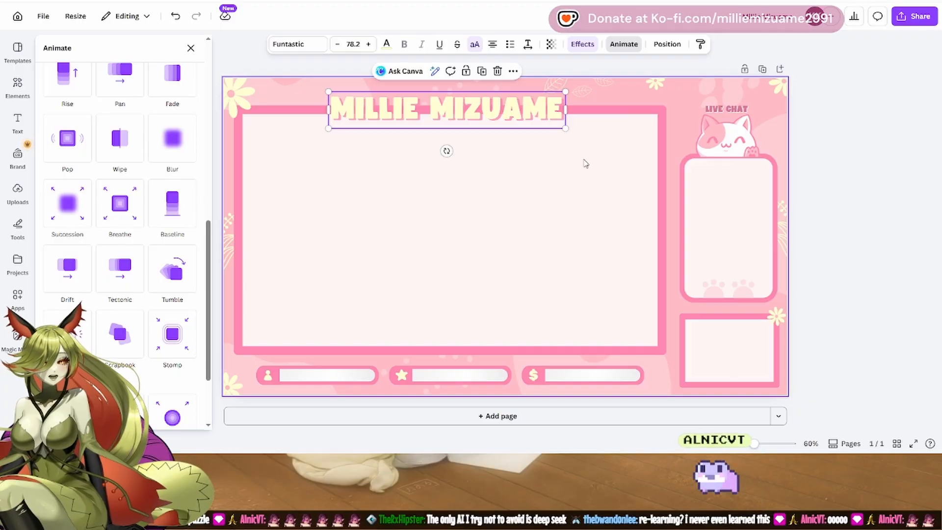
{"action": "left_click", "coordinate": [864, 152]}
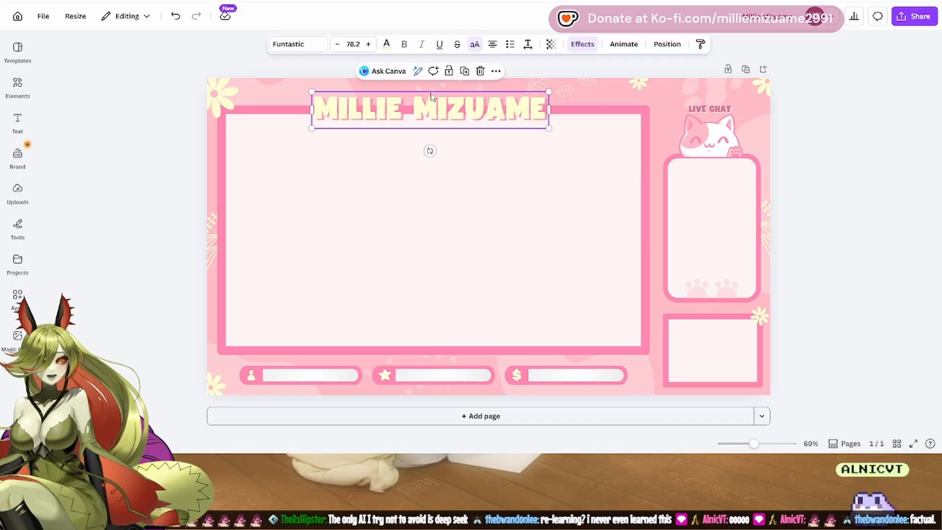
Step: Shuffle the overlay's template colours until the frames are filled light pink with darker rose borders
{"action": "left_click", "coordinate": [18, 47]}
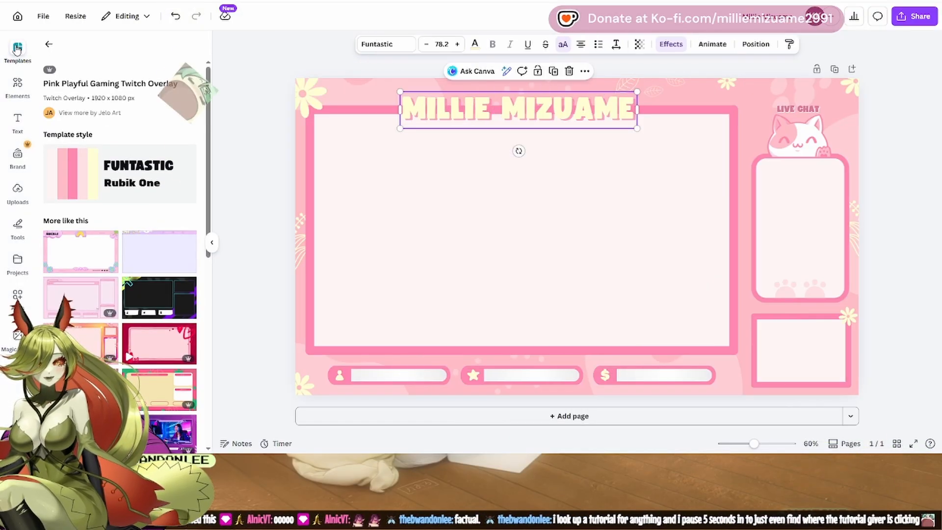
{"action": "left_click", "coordinate": [81, 187]}
{"action": "left_click", "coordinate": [81, 186]}
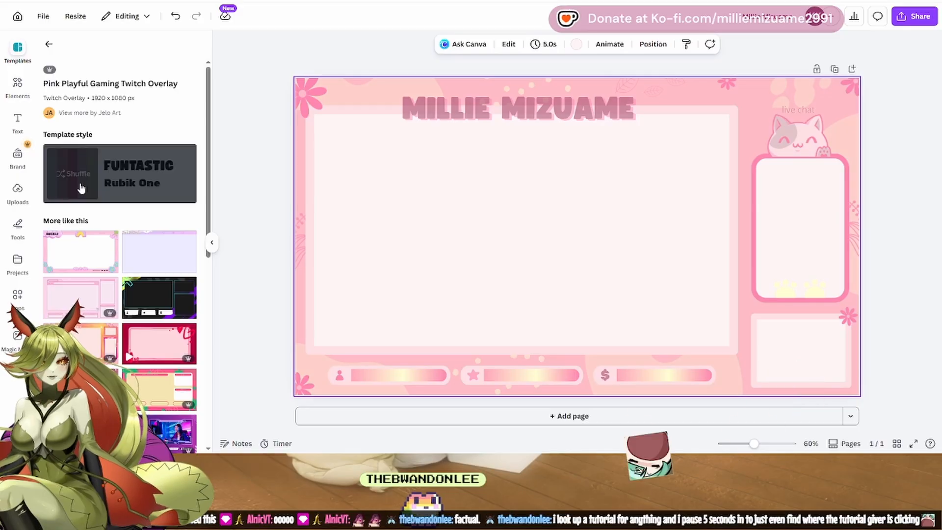
{"action": "left_click", "coordinate": [81, 187]}
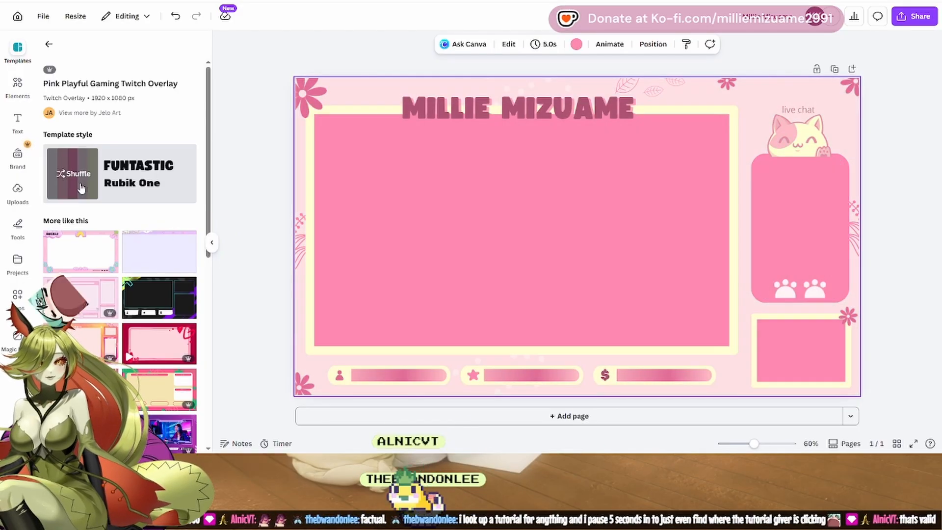
{"action": "left_click", "coordinate": [81, 188]}
{"action": "left_click", "coordinate": [81, 188]}
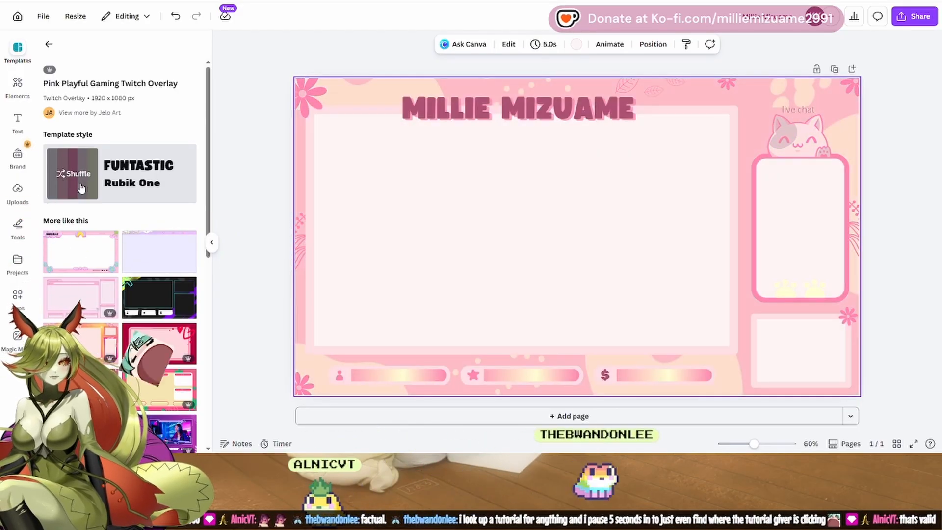
{"action": "left_click", "coordinate": [151, 187]}
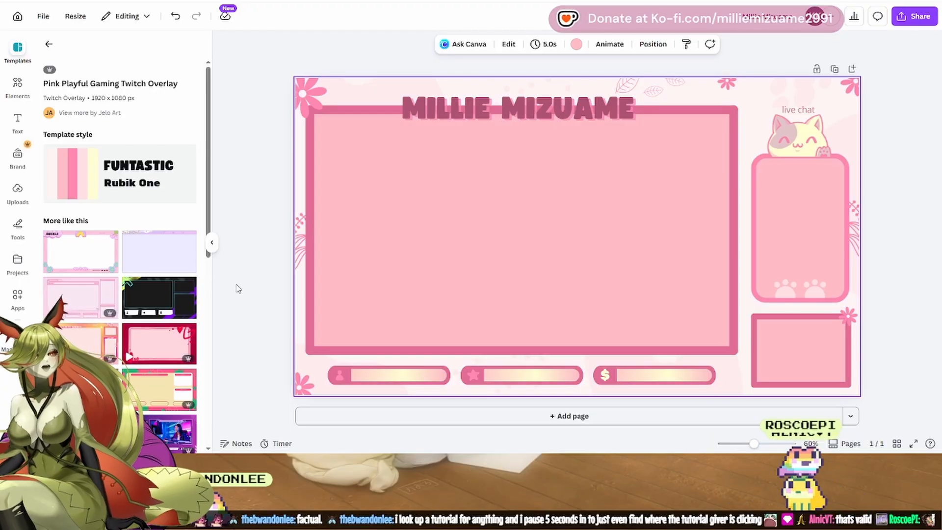
Step: Browse all templates and replace the current page with the Purple Pink and White Modern Gradient Background Livestream Twitch Overlay
{"action": "left_click", "coordinate": [48, 46]}
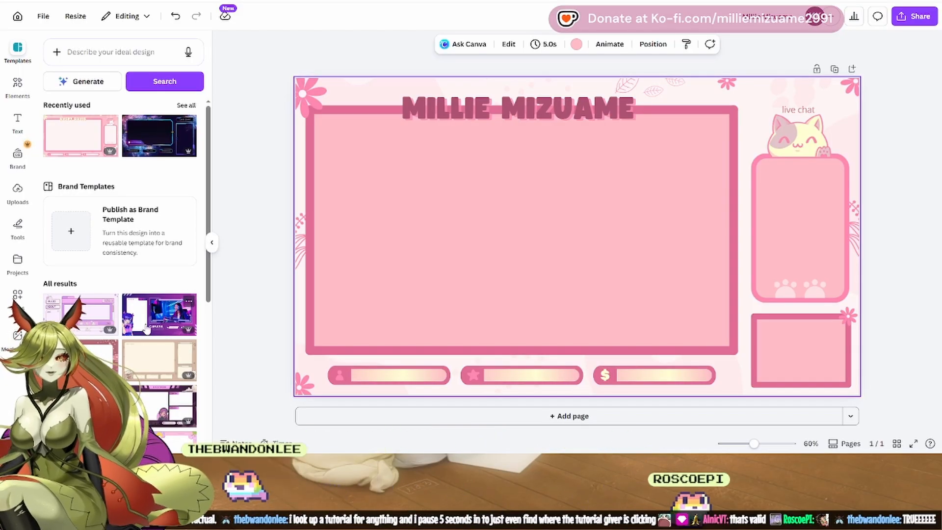
{"action": "scroll", "coordinate": [146, 329], "scroll_direction": "down", "scroll_amount": 3}
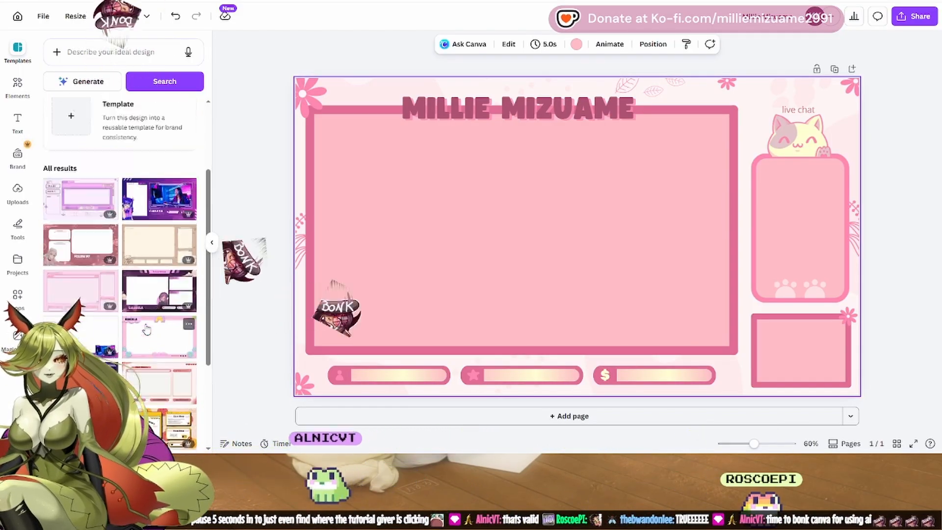
{"action": "scroll", "coordinate": [146, 329], "scroll_direction": "up", "scroll_amount": 3}
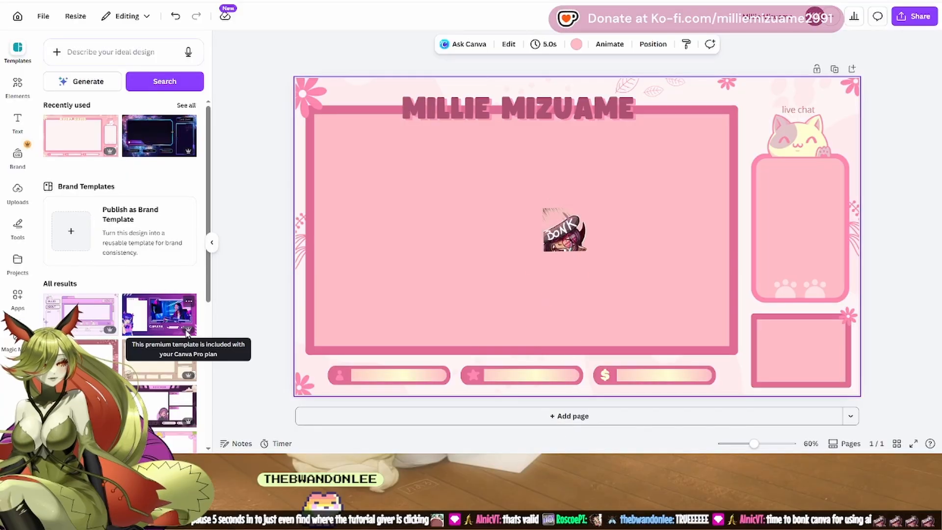
{"action": "left_click", "coordinate": [164, 314]}
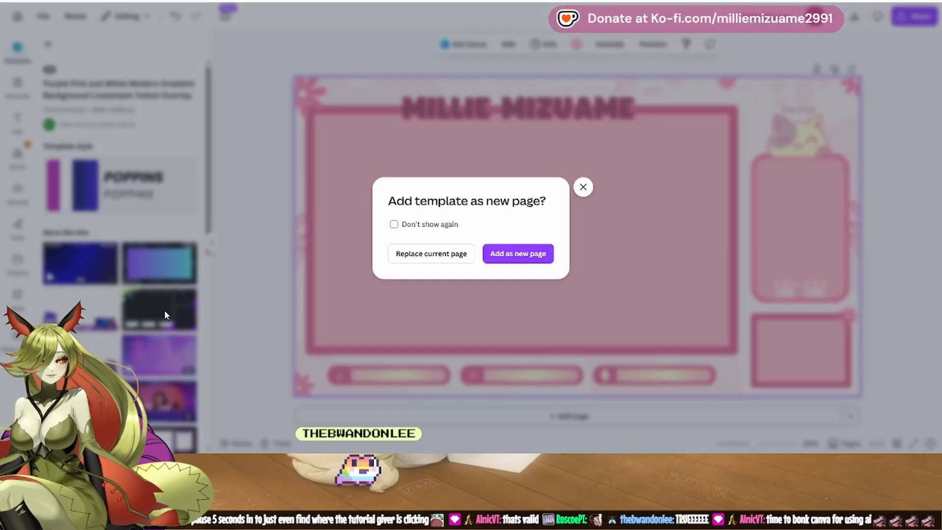
{"action": "left_click", "coordinate": [461, 255]}
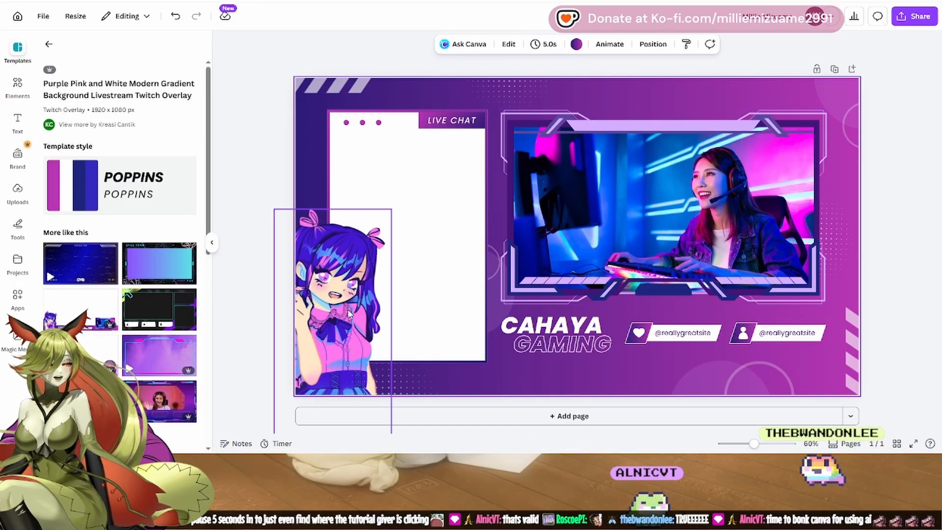
Step: Try related purple overlay templates, and apply the Black Pink and White Dynamic Streaming Twitch Overlay to the page
{"action": "left_click", "coordinate": [84, 317]}
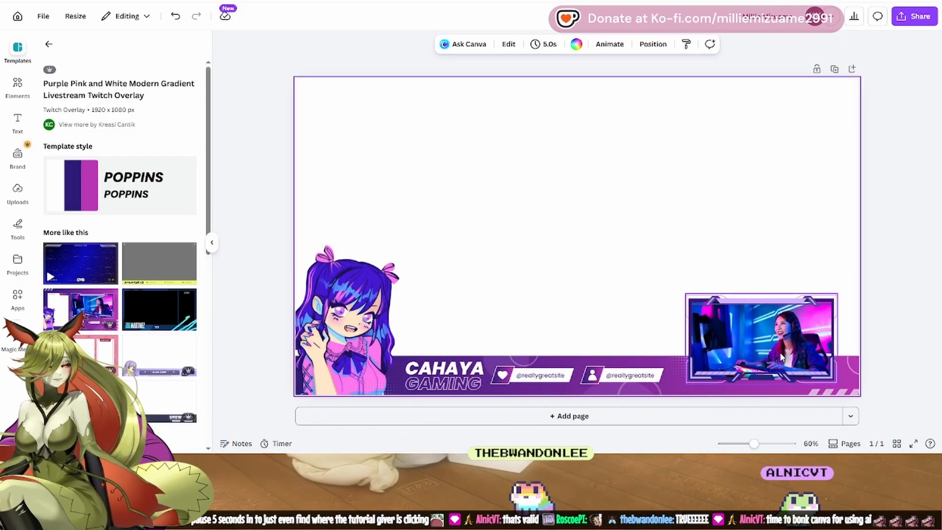
{"action": "left_click", "coordinate": [151, 355]}
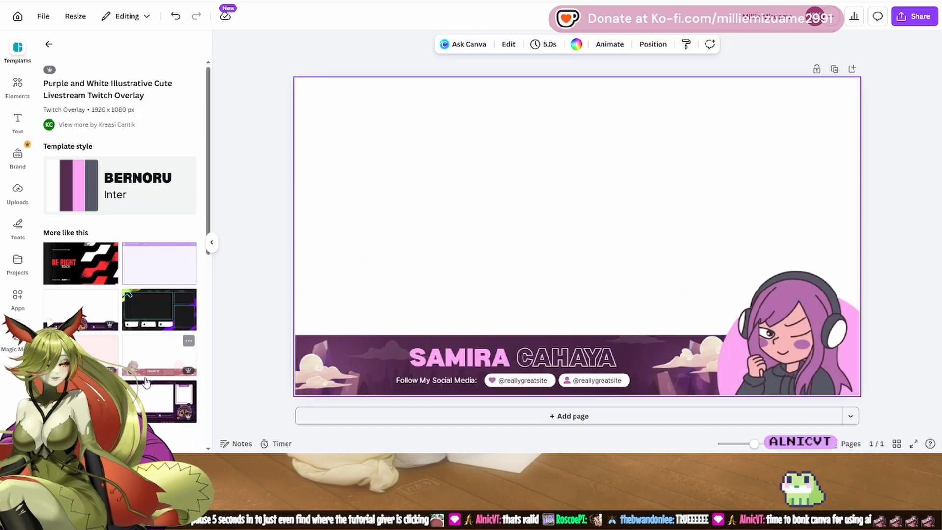
{"action": "left_click", "coordinate": [165, 400]}
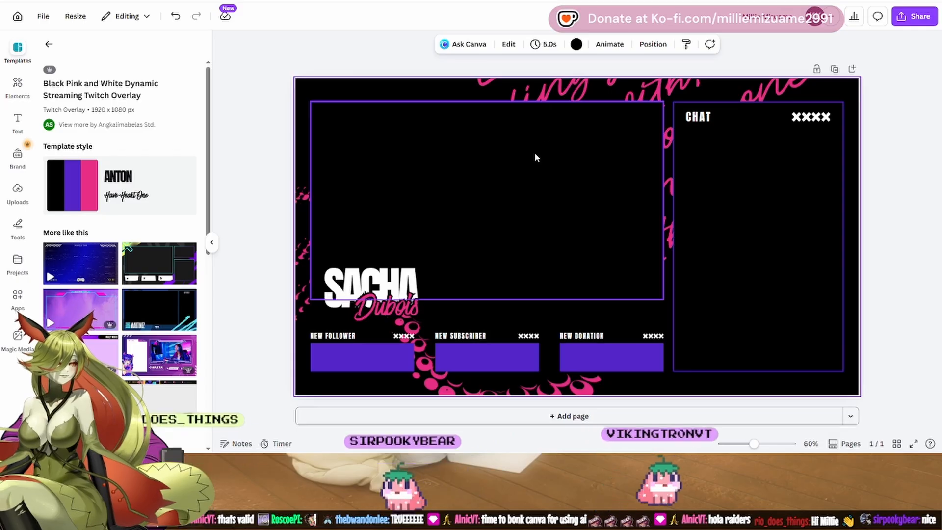
Step: Delete the large main frame from the overlay and move the chat frame to the page's left edge
{"action": "left_click", "coordinate": [535, 156]}
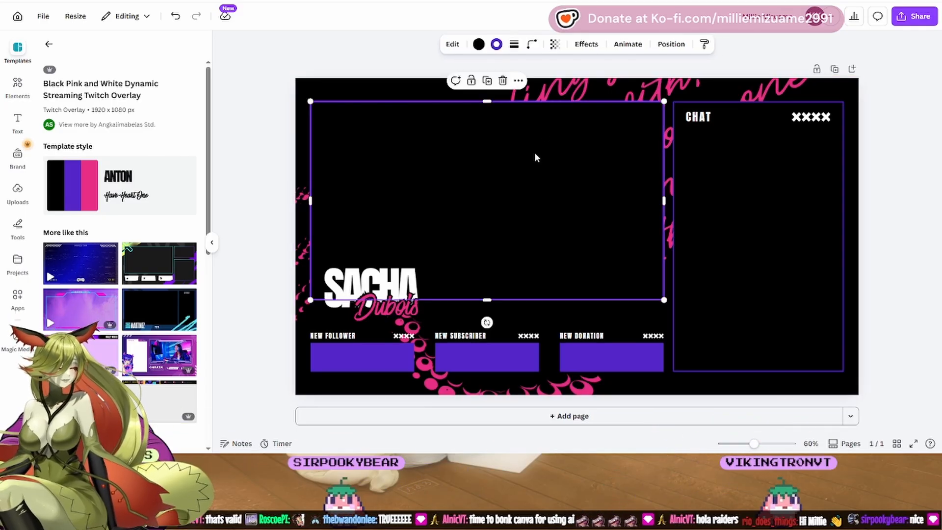
{"action": "key", "text": "Delete"}
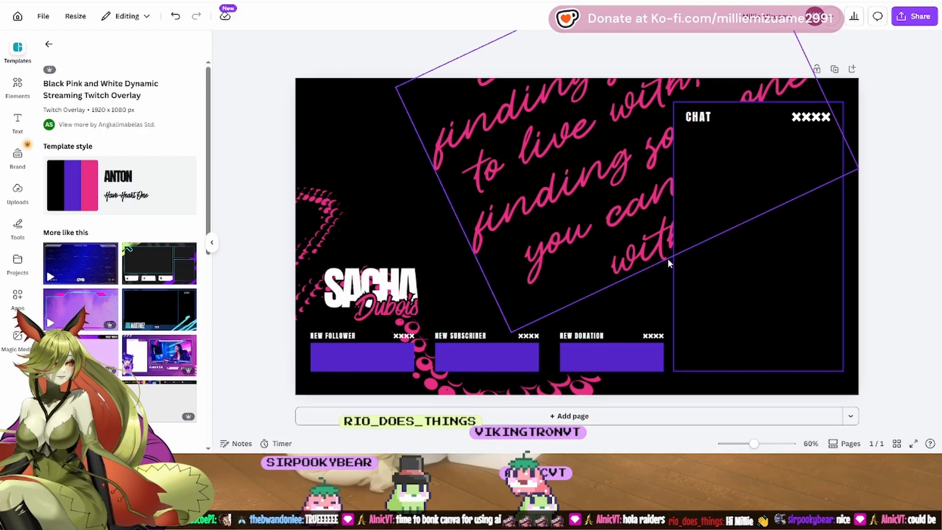
{"action": "left_click", "coordinate": [780, 312]}
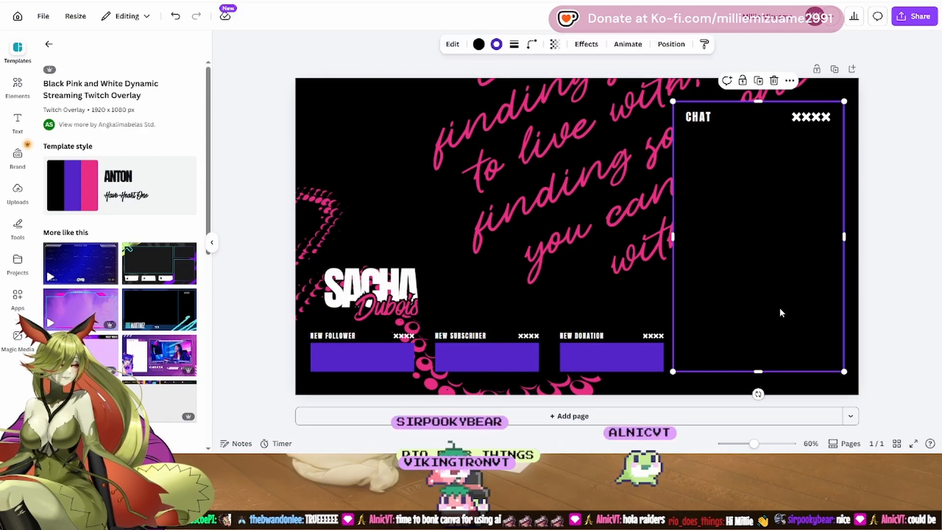
{"action": "left_click_drag", "start_coordinate": [780, 312], "coordinate": [717, 247]}
Step: Separate the two-part streamer name, placing the pink script part below the chat heading and the white part in the page's upper middle
{"action": "left_click", "coordinate": [406, 309]}
{"action": "left_click", "coordinate": [400, 292]}
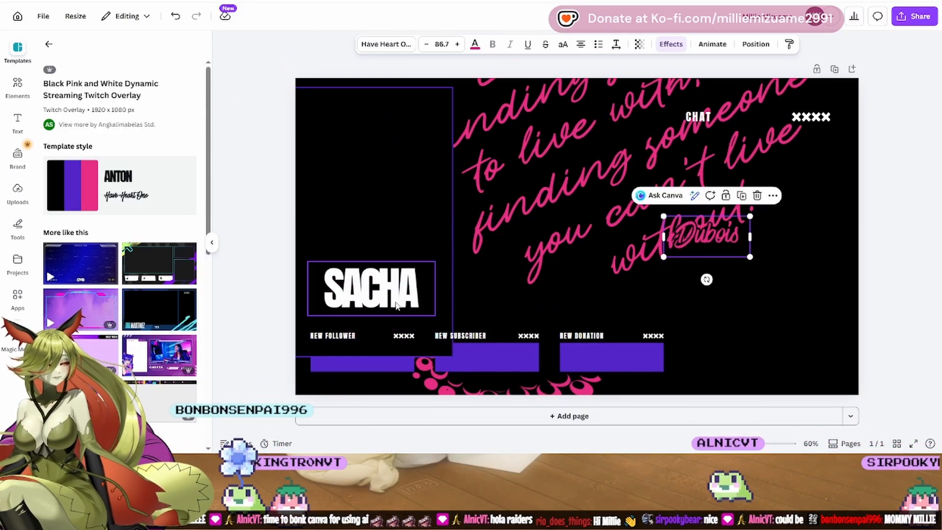
{"action": "left_click_drag", "start_coordinate": [400, 291], "coordinate": [749, 329]}
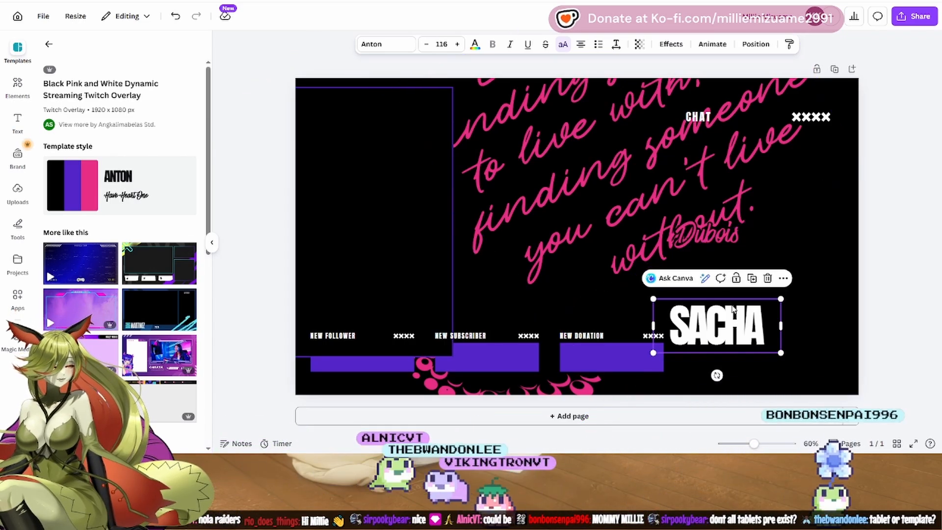
{"action": "left_click_drag", "start_coordinate": [716, 324], "coordinate": [567, 138]}
Step: Shift the large pink script lettering toward the page's right edge and move the three purple bars up off their label row
{"action": "left_click_drag", "start_coordinate": [706, 228], "coordinate": [771, 367]}
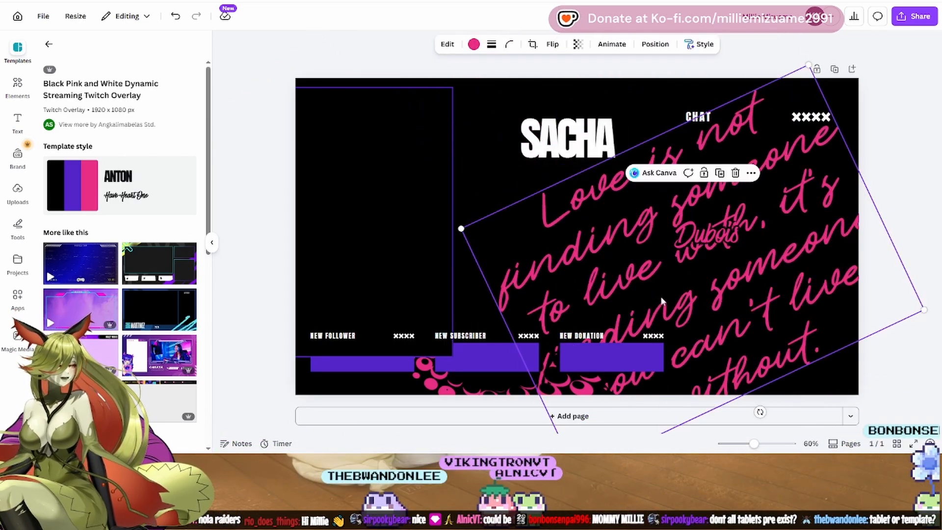
{"action": "left_click_drag", "start_coordinate": [686, 323], "coordinate": [736, 267]}
{"action": "left_click_drag", "start_coordinate": [598, 353], "coordinate": [480, 279]}
{"action": "left_click_drag", "start_coordinate": [501, 359], "coordinate": [698, 302]}
{"action": "left_click_drag", "start_coordinate": [362, 364], "coordinate": [715, 289]}
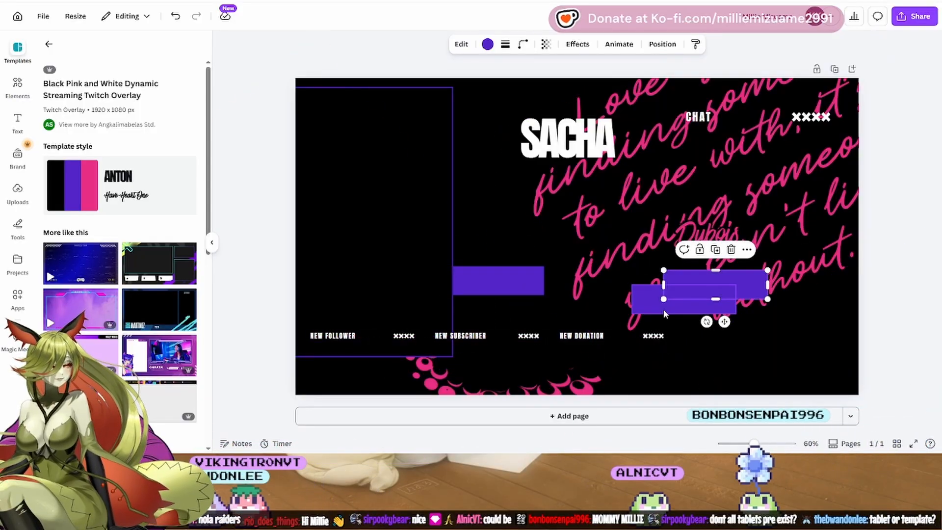
Step: Move the pink halftone wave graphic to the middle of the page and copy it onto a new second page
{"action": "left_click_drag", "start_coordinate": [526, 385], "coordinate": [708, 343]}
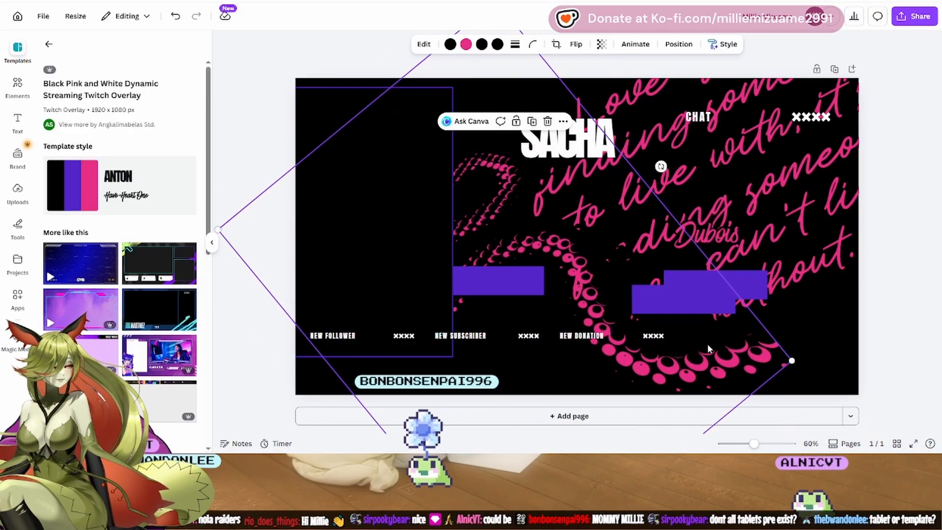
{"action": "right_click", "coordinate": [717, 346]}
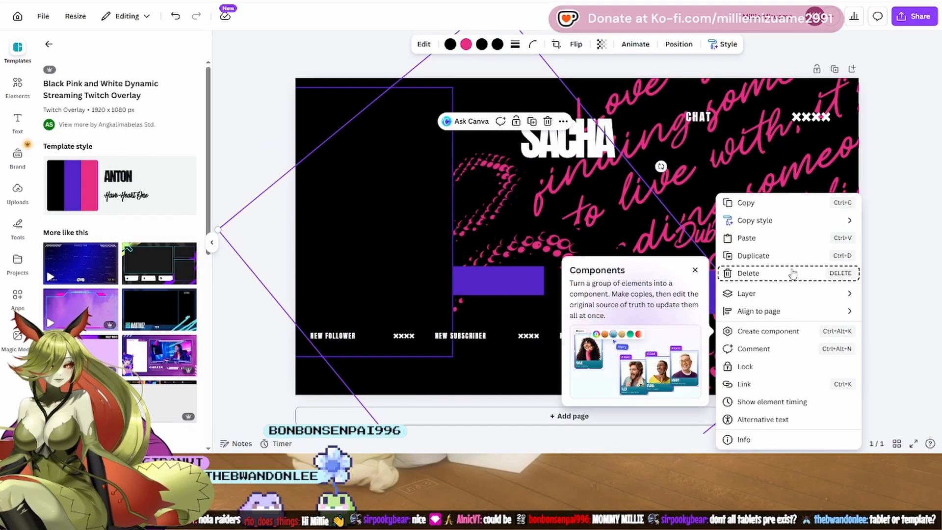
{"action": "left_click", "coordinate": [751, 203]}
{"action": "left_click", "coordinate": [577, 416]}
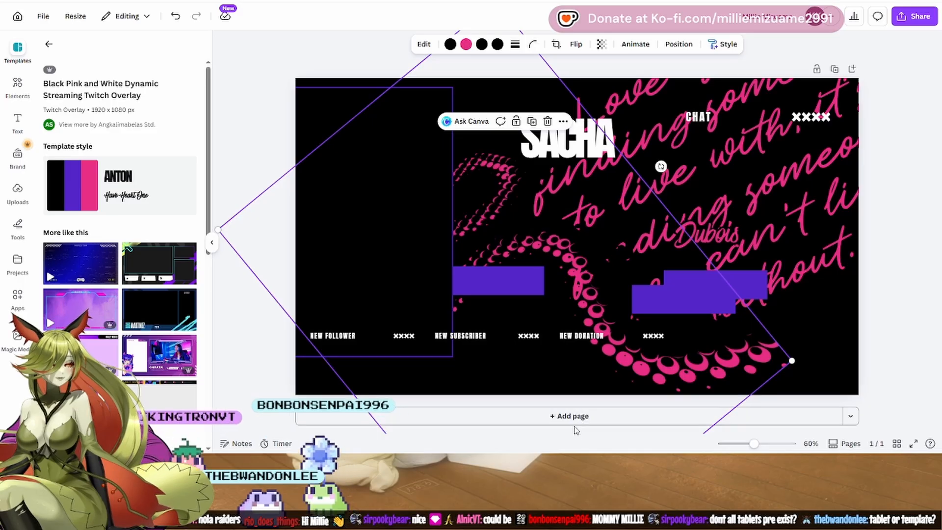
{"action": "right_click", "coordinate": [555, 343]}
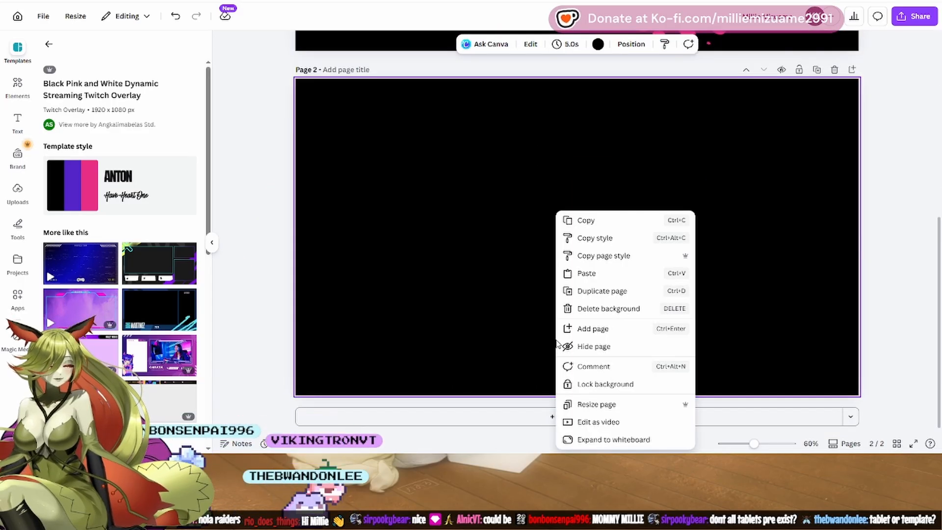
{"action": "left_click", "coordinate": [590, 274]}
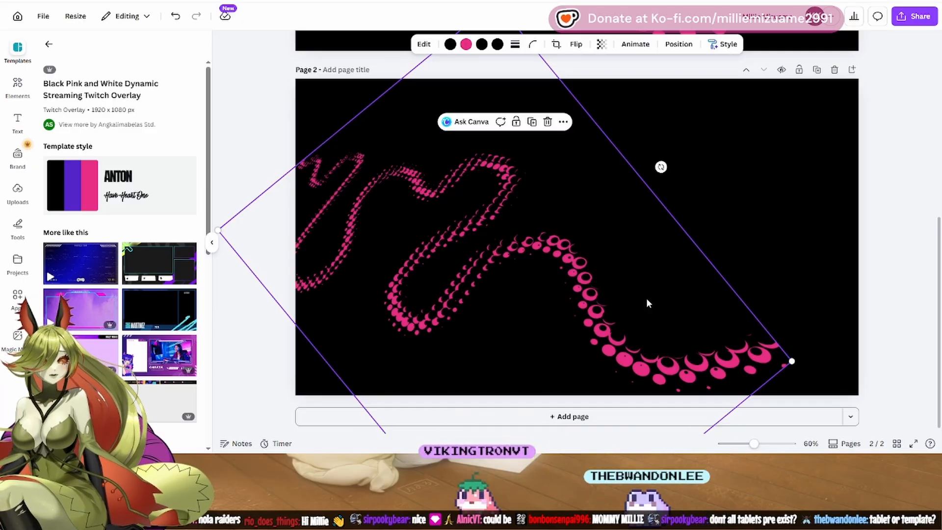
{"action": "scroll", "coordinate": [854, 258], "scroll_direction": "up", "scroll_amount": 5}
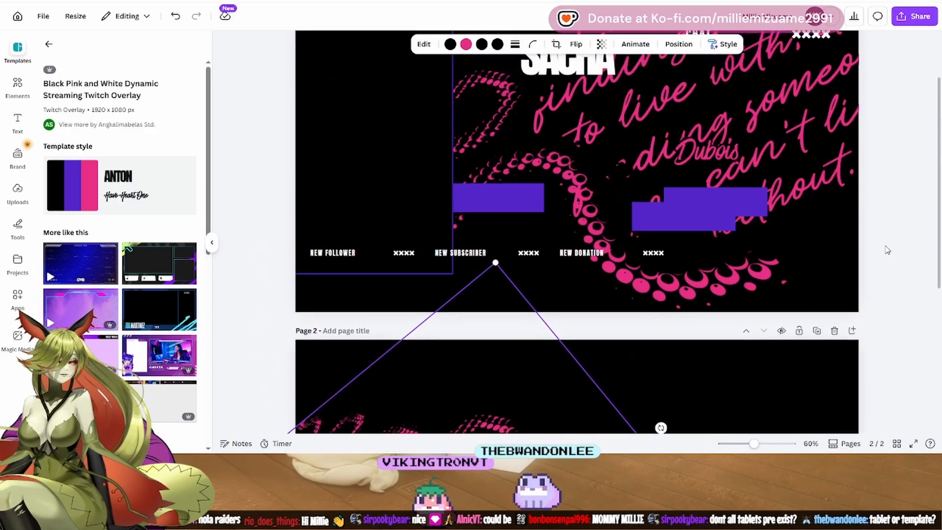
{"action": "scroll", "coordinate": [886, 249], "scroll_direction": "up", "scroll_amount": 2}
{"action": "scroll", "coordinate": [885, 248], "scroll_direction": "down", "scroll_amount": 6}
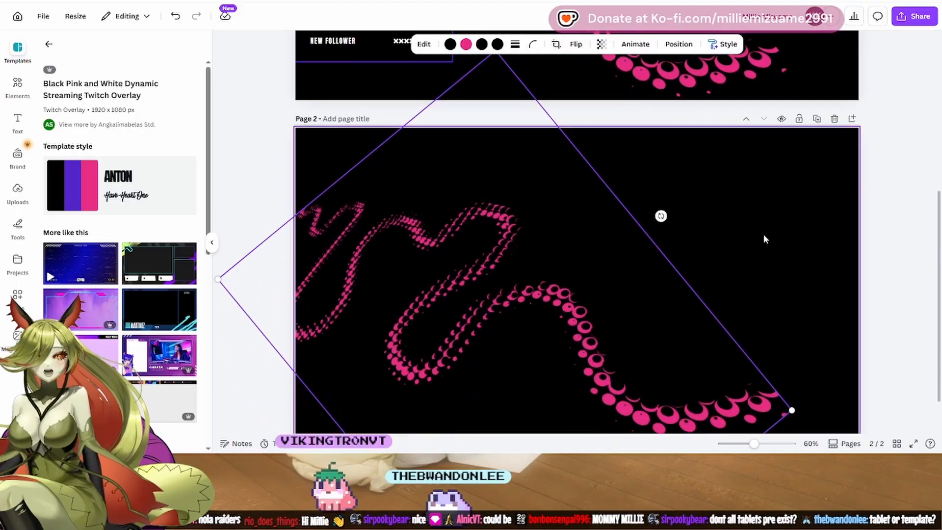
Step: Try Blue Black and White Dynamic eSports and related templates on page 2, ending with Фиолетовый Облака Геймерша Девушка Оверлей для Twitch
{"action": "left_click", "coordinate": [50, 45]}
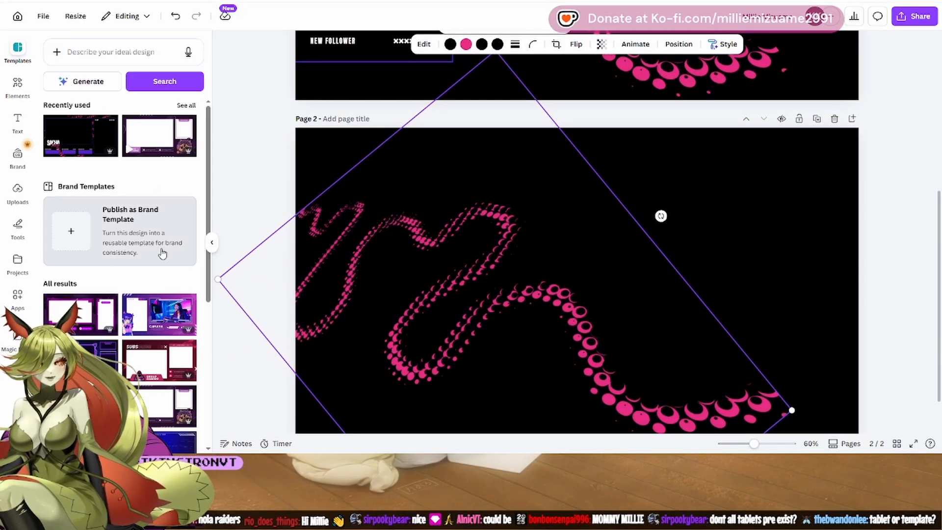
{"action": "scroll", "coordinate": [142, 186], "scroll_direction": "down", "scroll_amount": 4}
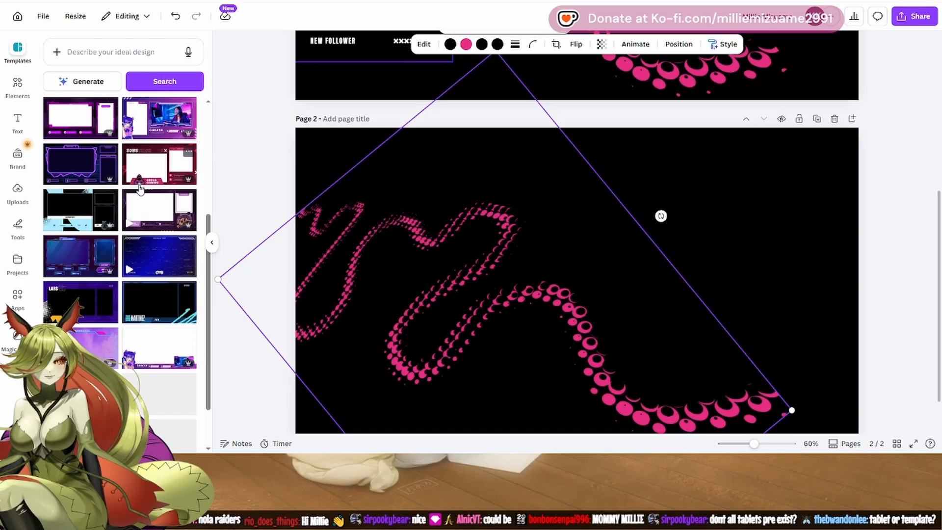
{"action": "left_click", "coordinate": [157, 314]}
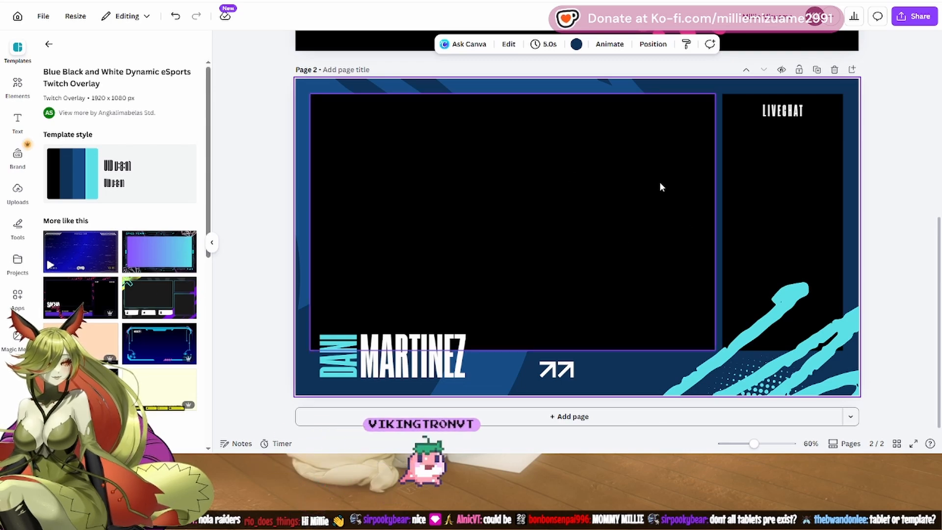
{"action": "left_click", "coordinate": [148, 265]}
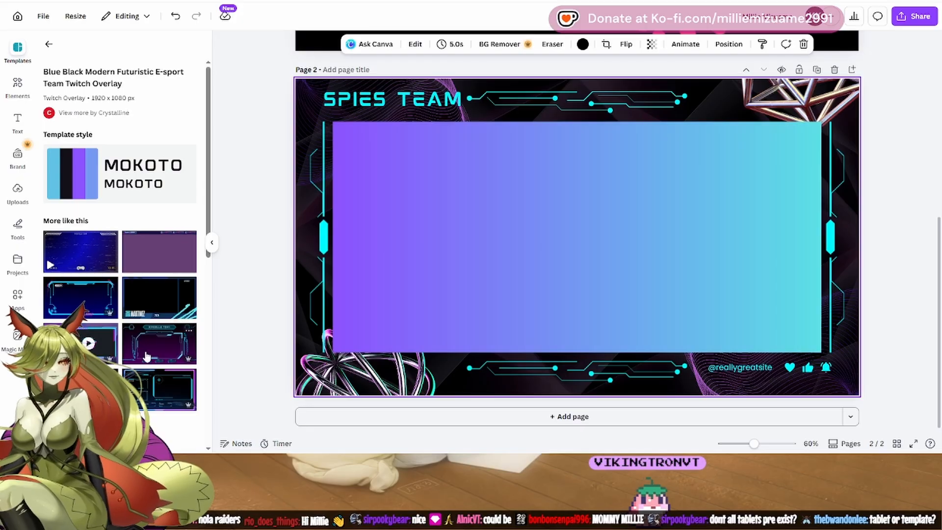
{"action": "left_click", "coordinate": [165, 258]}
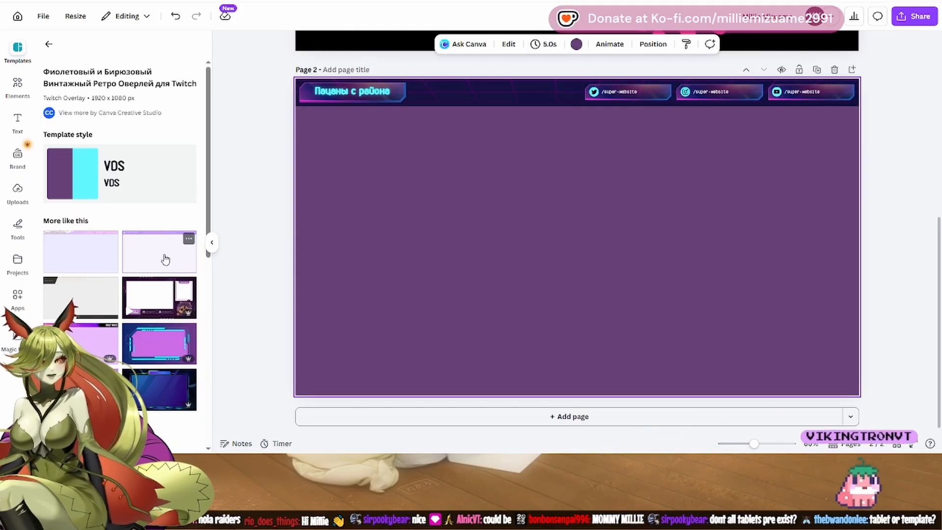
{"action": "left_click", "coordinate": [105, 251]}
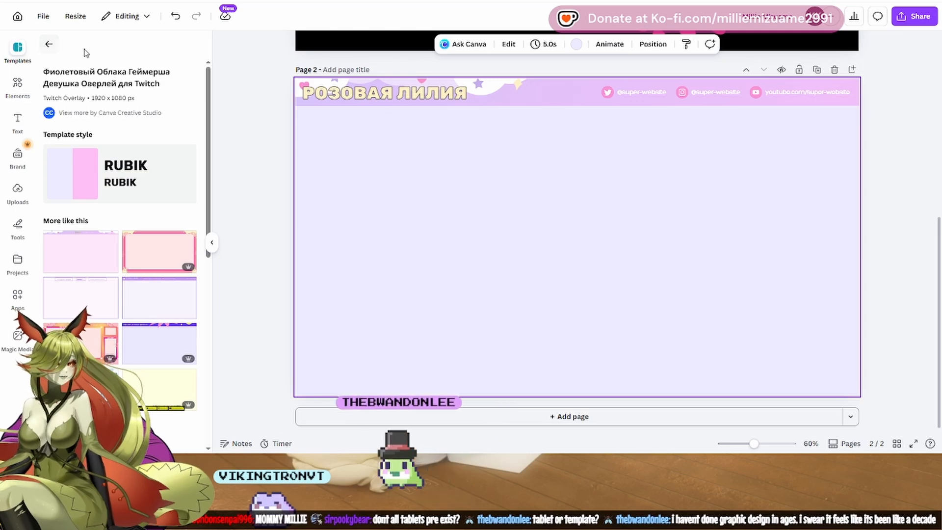
Step: Leave this design for the home page and create a new blank Twitch Overlay design, 1920 × 1080 px
{"action": "left_click", "coordinate": [50, 45]}
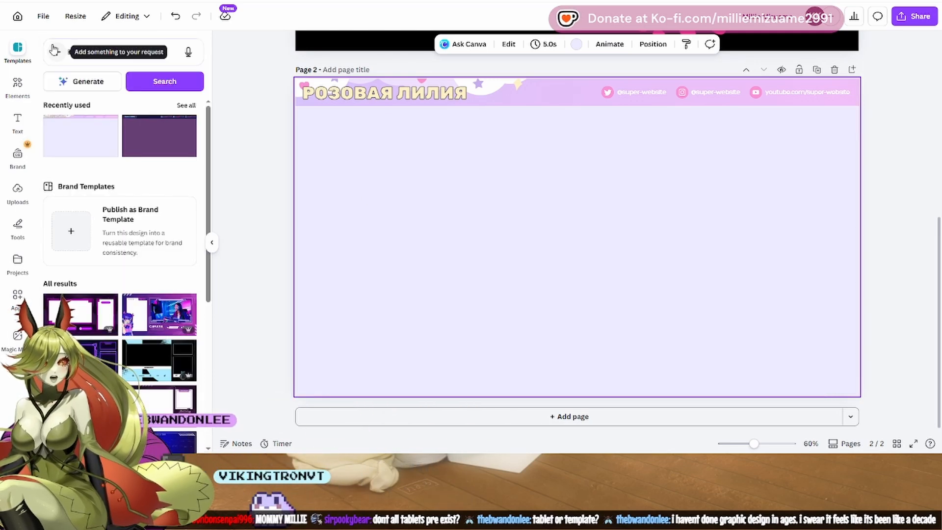
{"action": "left_click", "coordinate": [19, 22]}
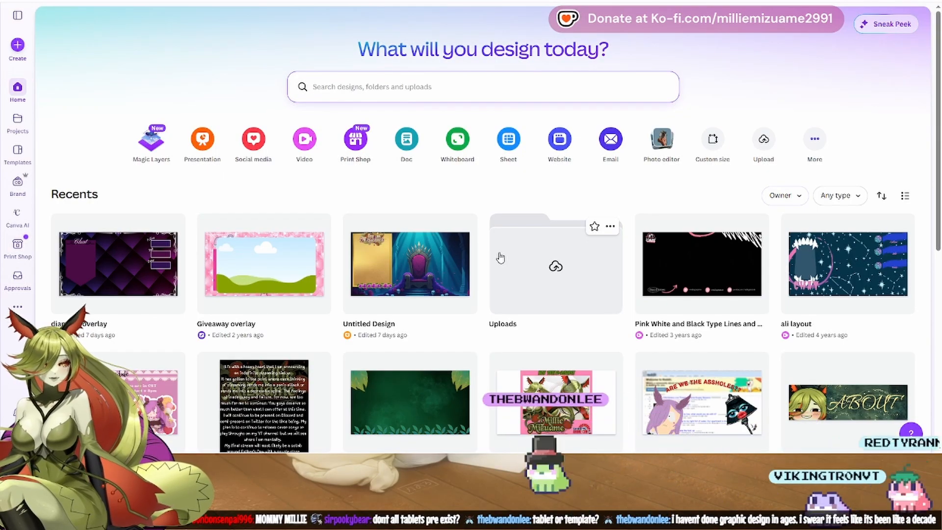
{"action": "left_click", "coordinate": [18, 45]}
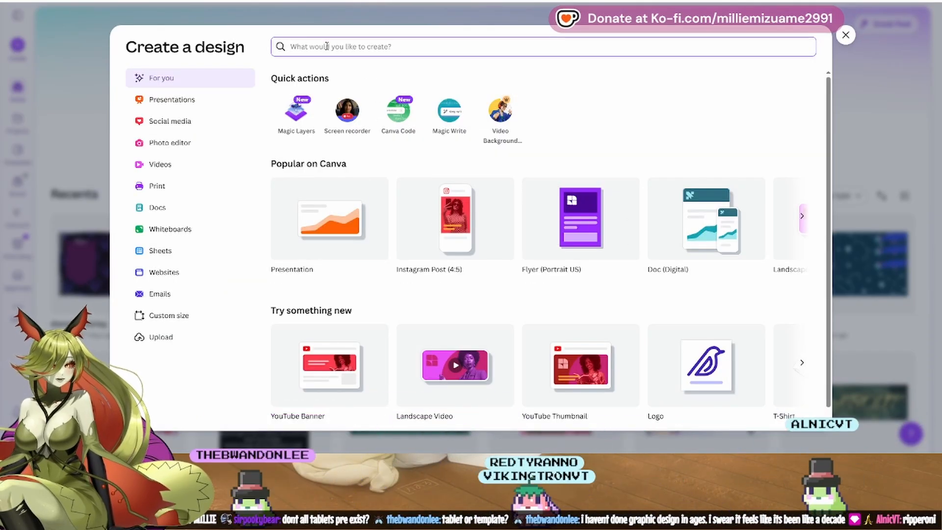
{"action": "type", "text": "twi"}
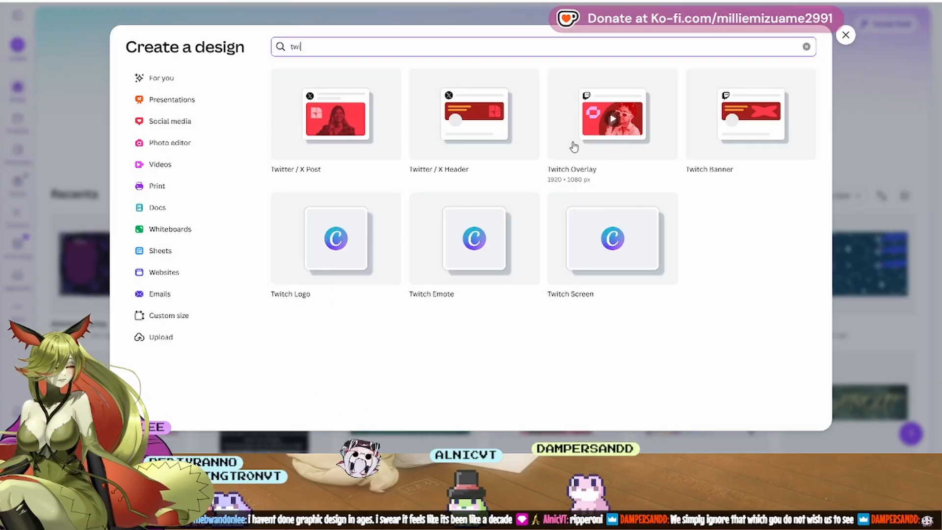
{"action": "left_click", "coordinate": [619, 143]}
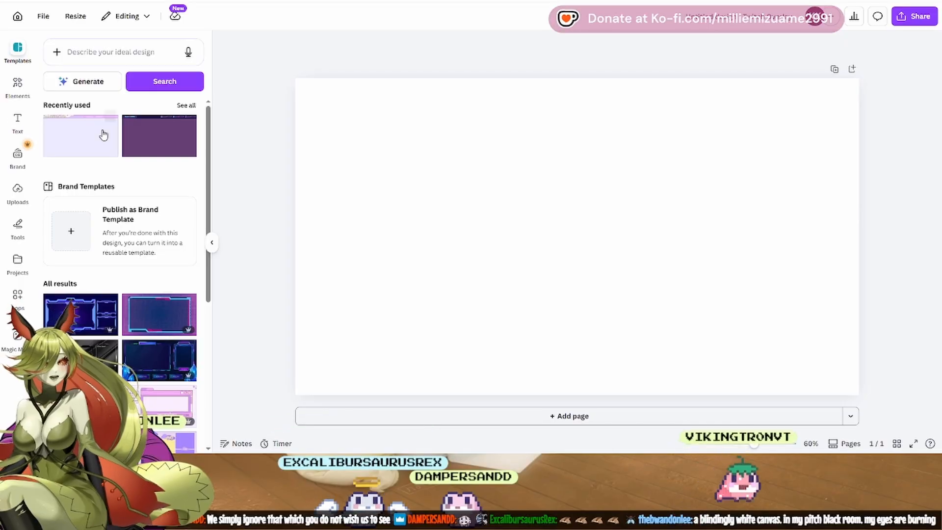
Step: Search the design elements for "victorian garden"
{"action": "left_click", "coordinate": [19, 86]}
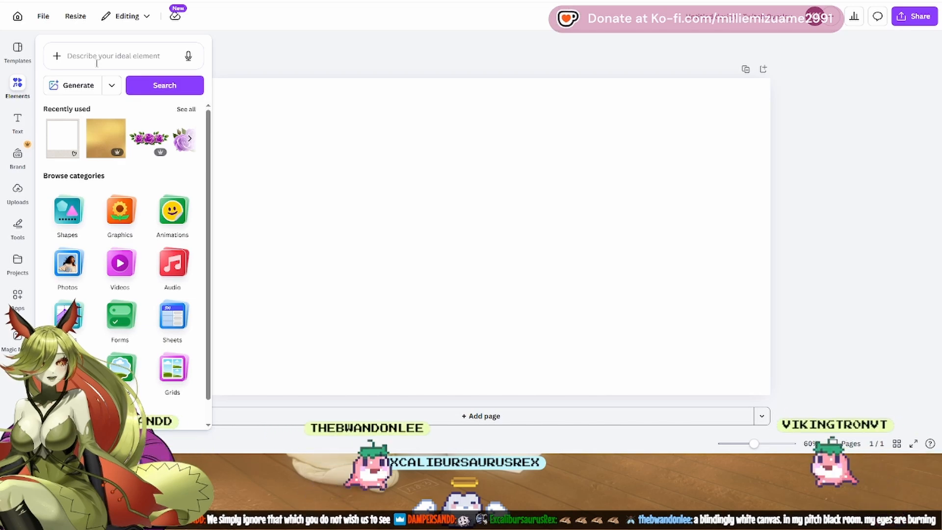
{"action": "left_click", "coordinate": [136, 54]}
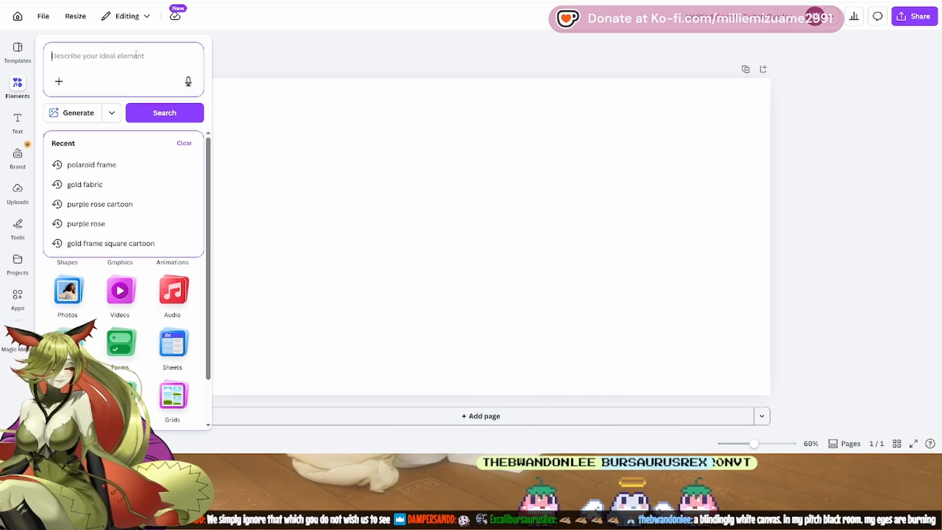
{"action": "type", "text": "vic"}
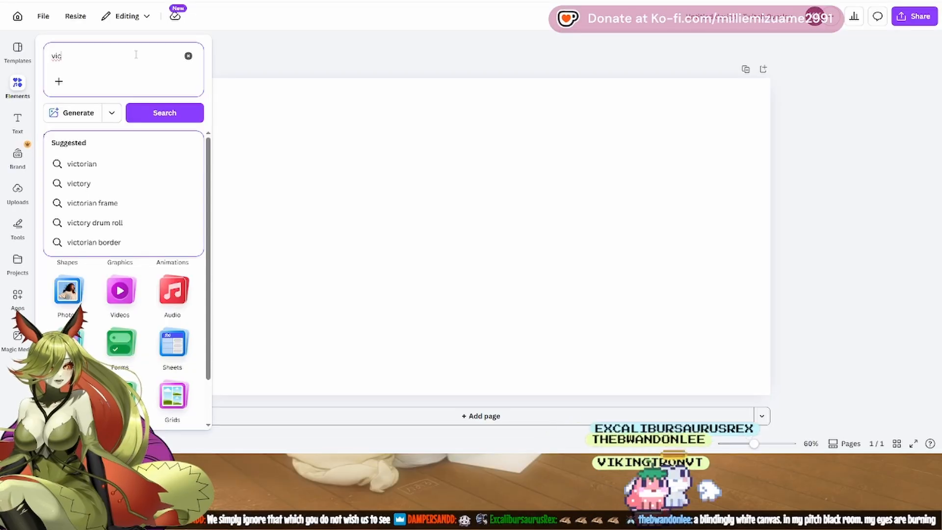
{"action": "type", "text": "torian"}
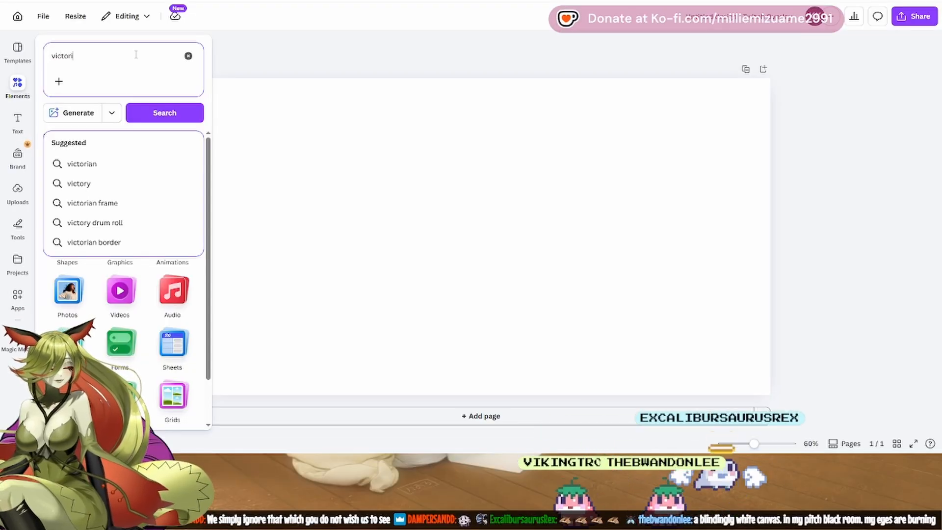
{"action": "key", "text": "BackSpace"}
{"action": "key", "text": "BackSpace"}
{"action": "key", "text": "BackSpace"}
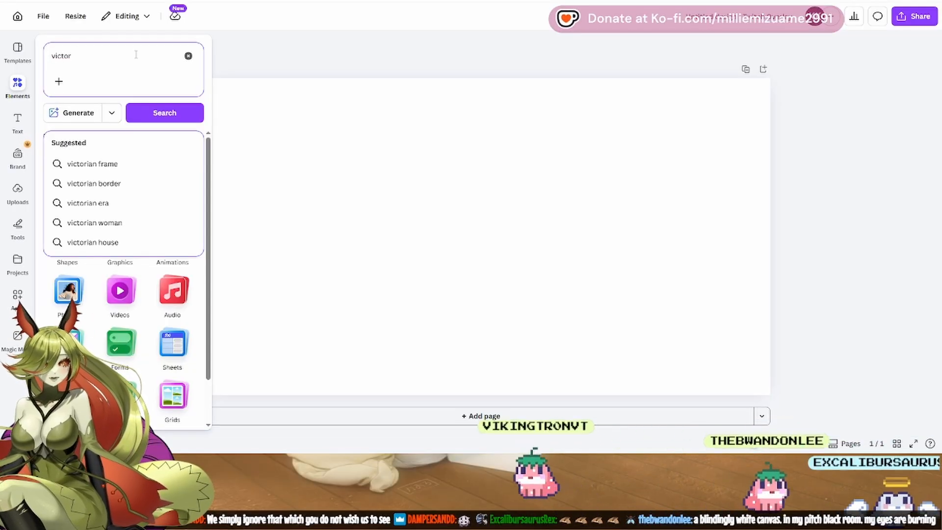
{"action": "type", "text": "ian "}
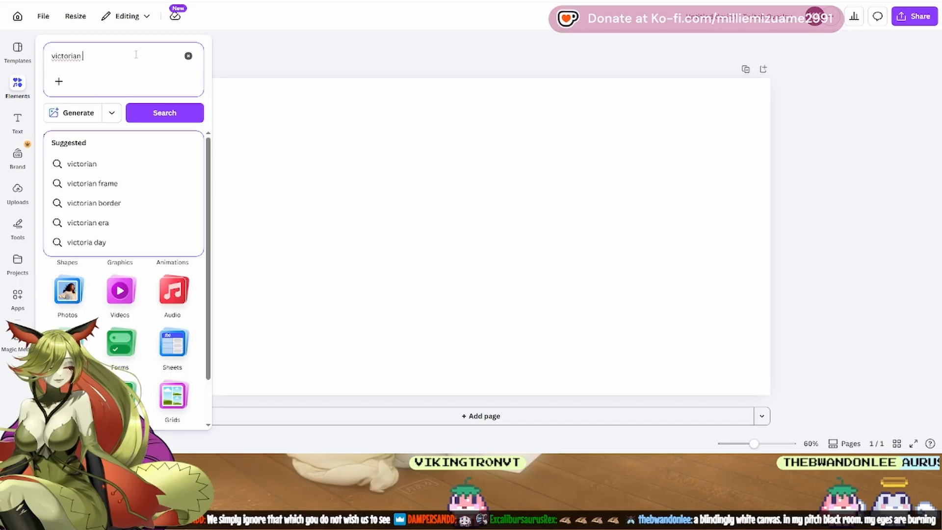
{"action": "type", "text": "garden"}
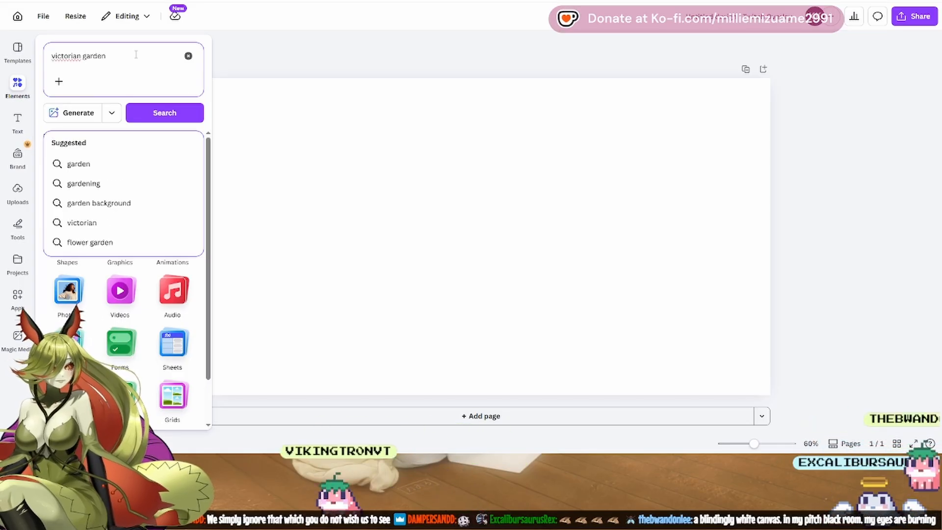
{"action": "key", "text": "Return"}
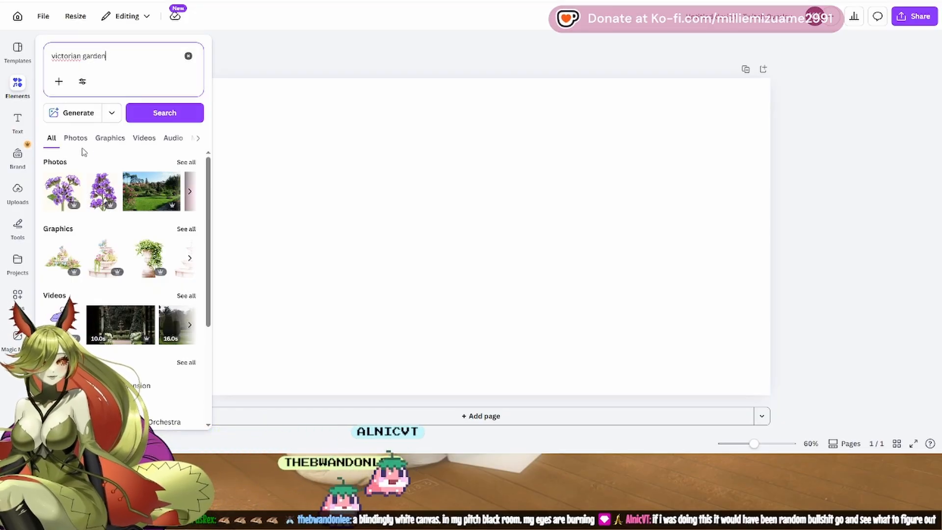
Step: Look through the Victorian garden photos and graphics for imagery that suits the overlay
{"action": "left_click", "coordinate": [186, 162]}
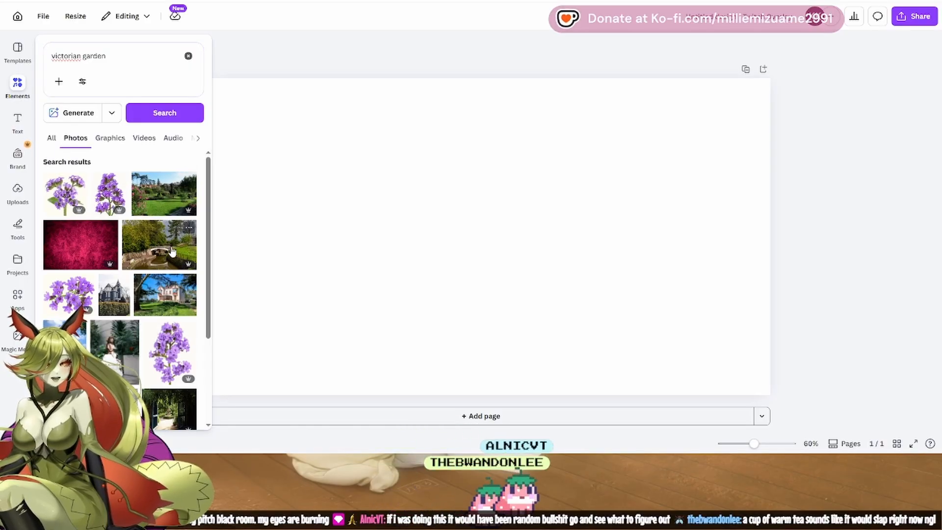
{"action": "scroll", "coordinate": [174, 250], "scroll_direction": "down", "scroll_amount": 5}
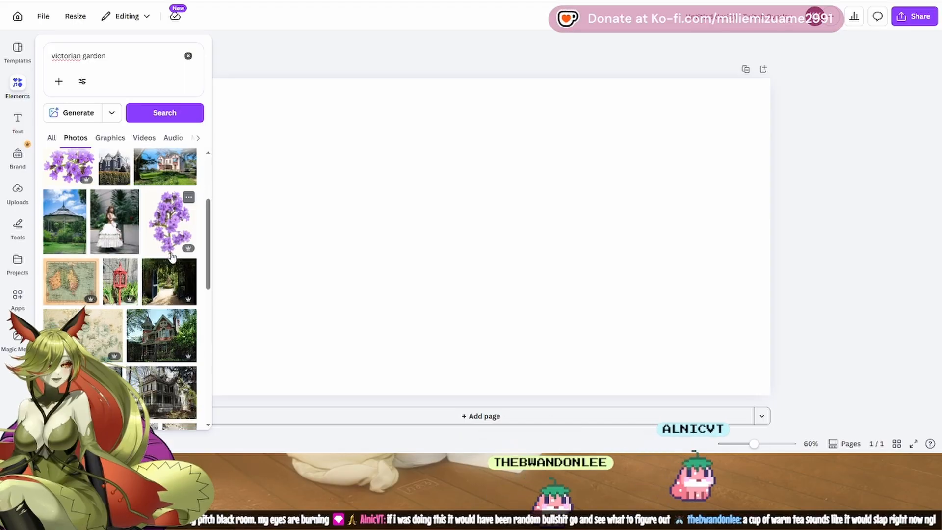
{"action": "scroll", "coordinate": [172, 258], "scroll_direction": "down", "scroll_amount": 10}
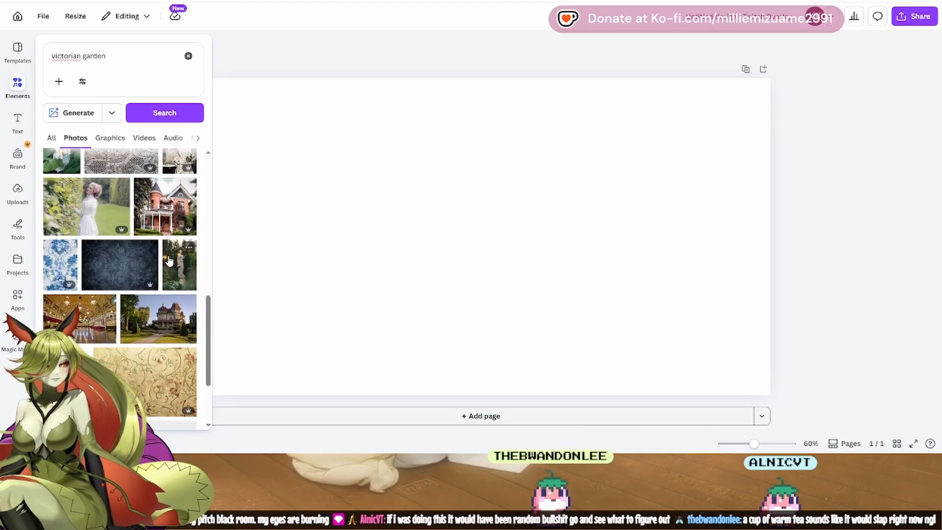
{"action": "scroll", "coordinate": [168, 260], "scroll_direction": "down", "scroll_amount": 5}
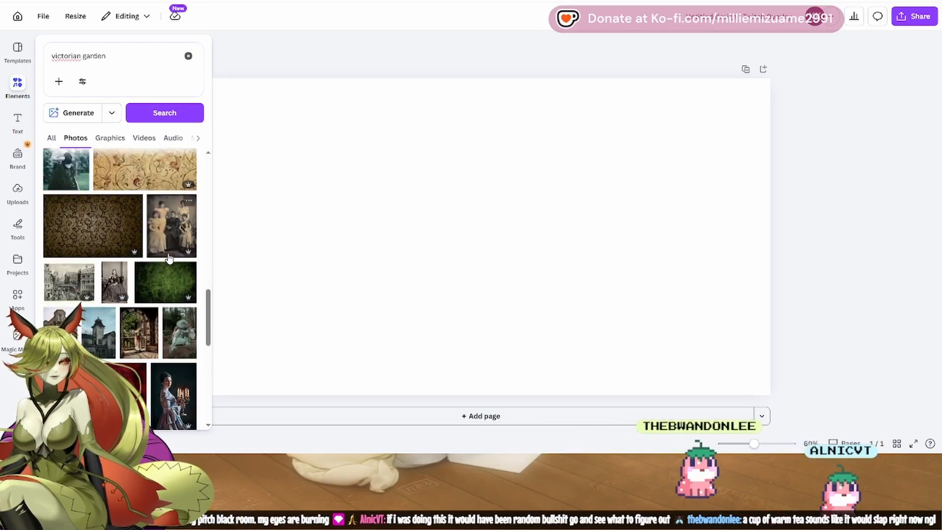
{"action": "scroll", "coordinate": [169, 256], "scroll_direction": "down", "scroll_amount": 5}
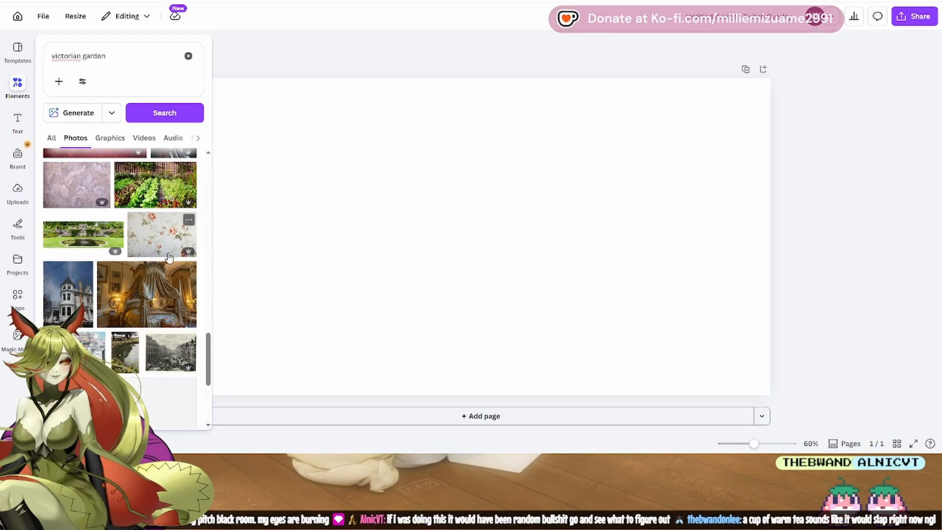
{"action": "scroll", "coordinate": [169, 253], "scroll_direction": "up", "scroll_amount": 15}
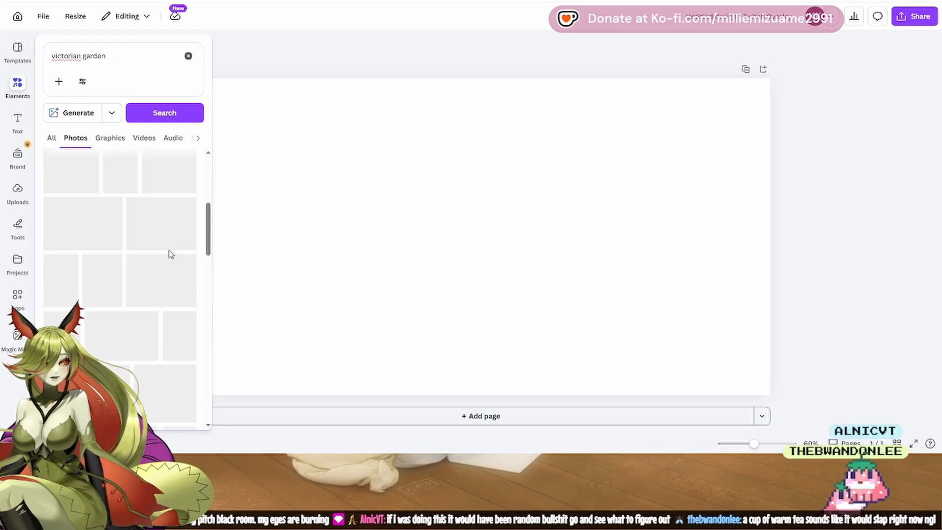
{"action": "left_click", "coordinate": [51, 139]}
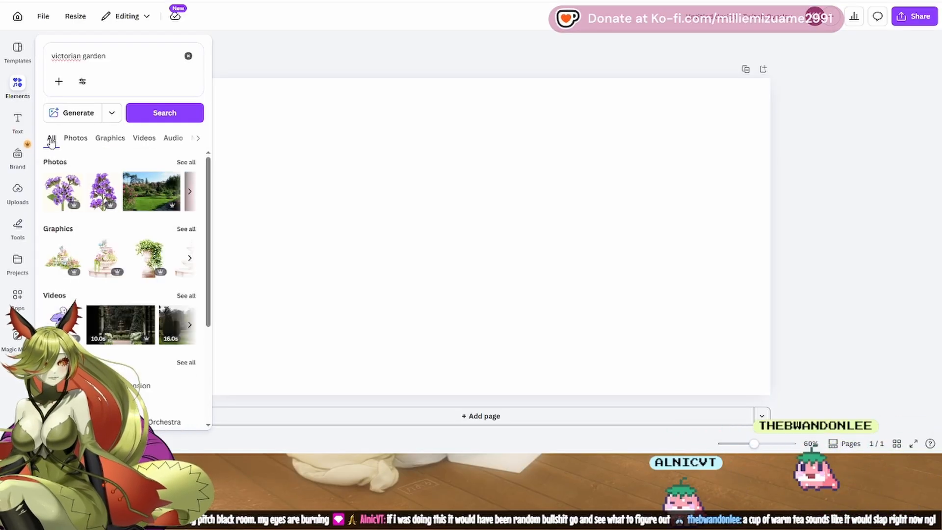
{"action": "left_click", "coordinate": [186, 229]}
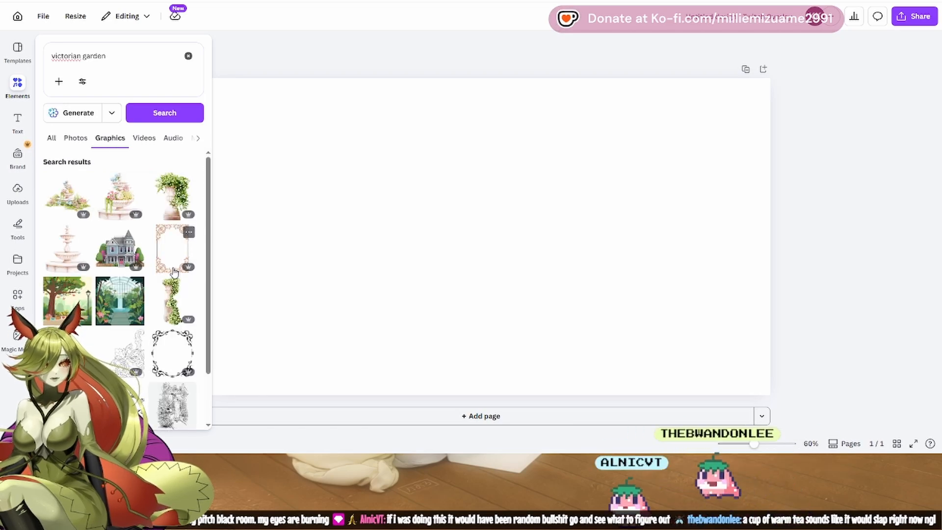
{"action": "scroll", "coordinate": [169, 258], "scroll_direction": "down", "scroll_amount": 3}
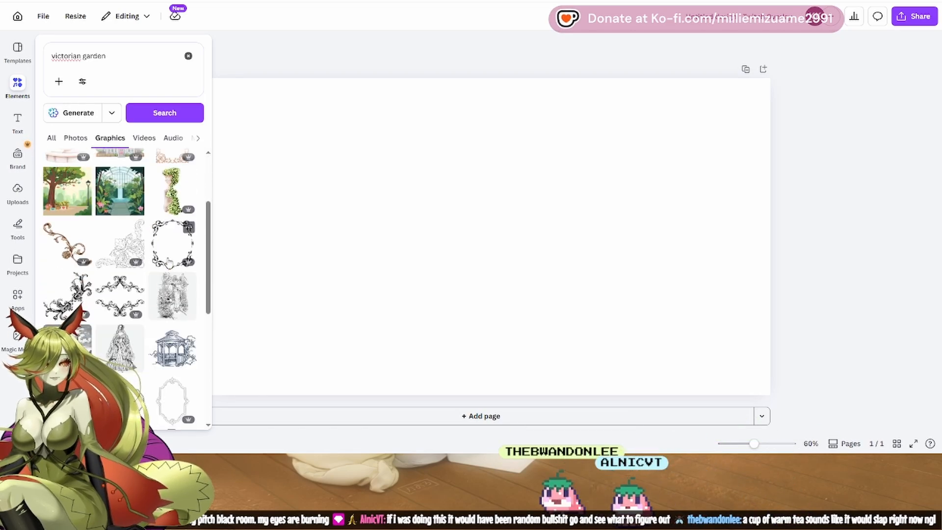
{"action": "scroll", "coordinate": [169, 264], "scroll_direction": "down", "scroll_amount": 4}
{"action": "scroll", "coordinate": [169, 264], "scroll_direction": "up", "scroll_amount": 7}
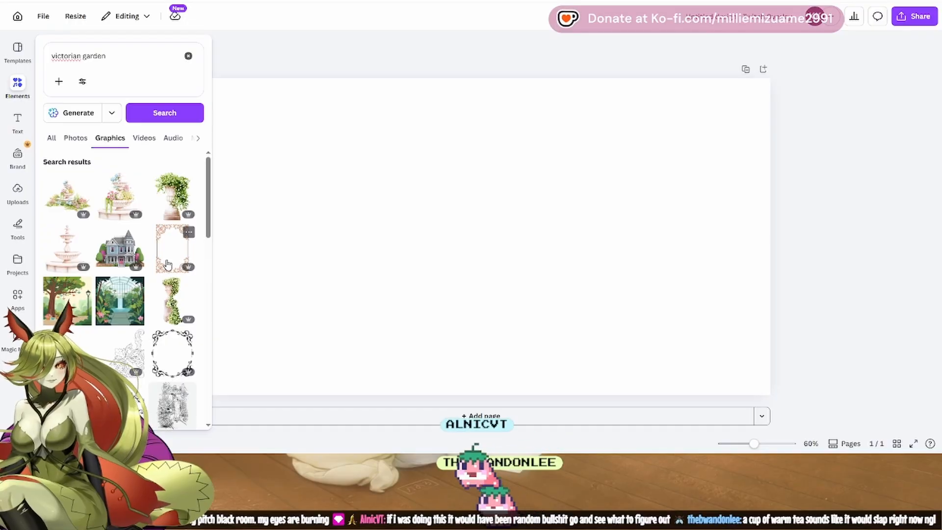
Step: Add the ornate peach Victorian frame near the page's upper-left corner and enlarge it to about two-thirds of the page height
{"action": "left_click", "coordinate": [118, 55]}
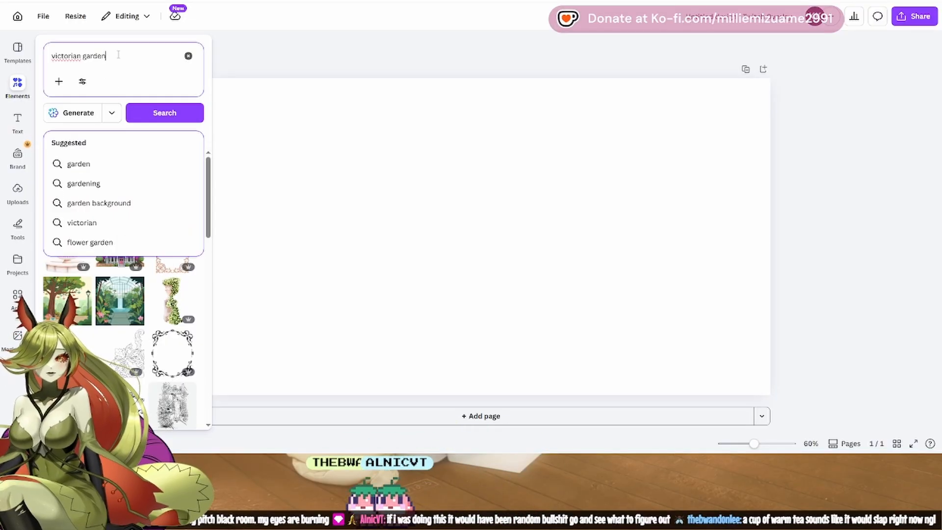
{"action": "left_click", "coordinate": [334, 202]}
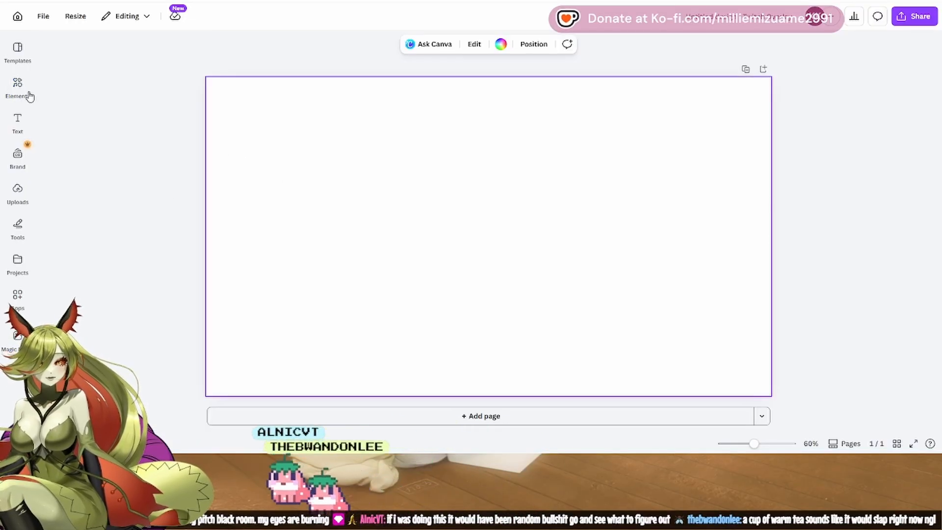
{"action": "left_click", "coordinate": [17, 54]}
{"action": "left_click", "coordinate": [18, 86]}
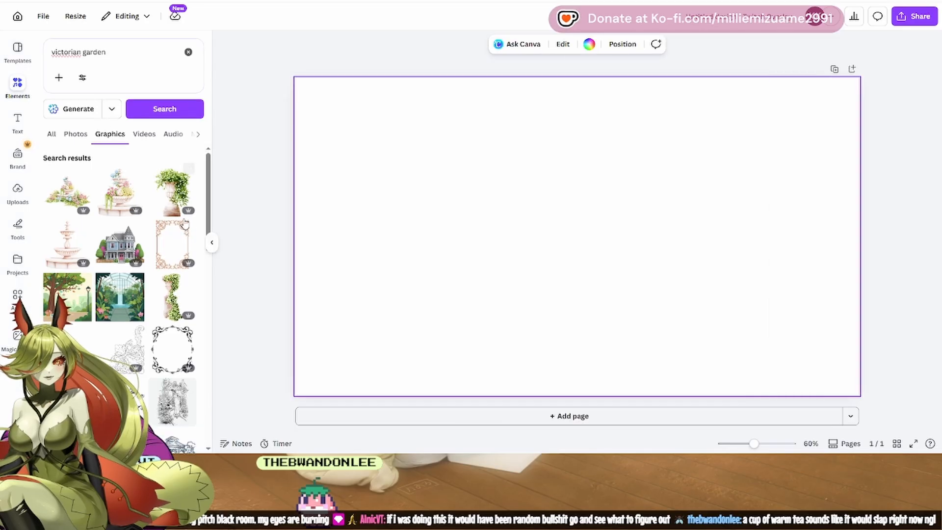
{"action": "left_click", "coordinate": [180, 245]}
{"action": "left_click_drag", "start_coordinate": [572, 273], "coordinate": [357, 188]}
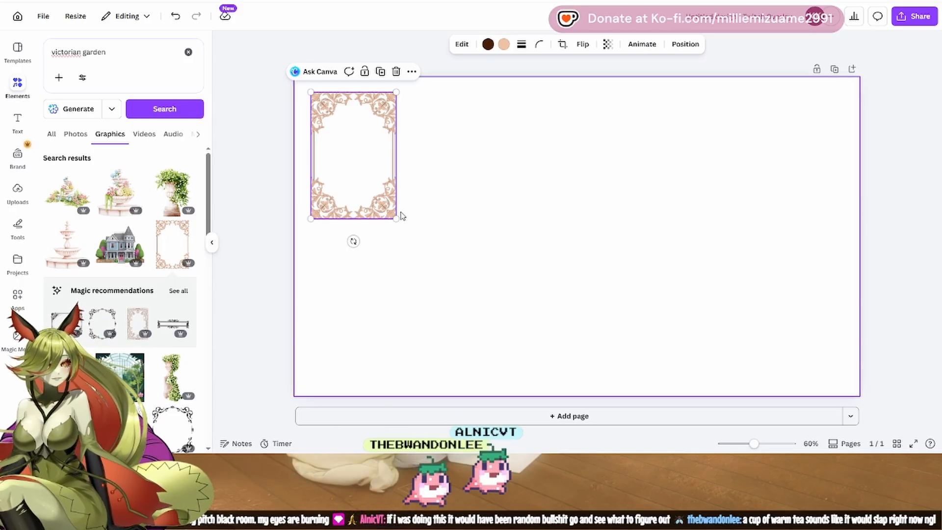
{"action": "left_click_drag", "start_coordinate": [396, 219], "coordinate": [456, 261]}
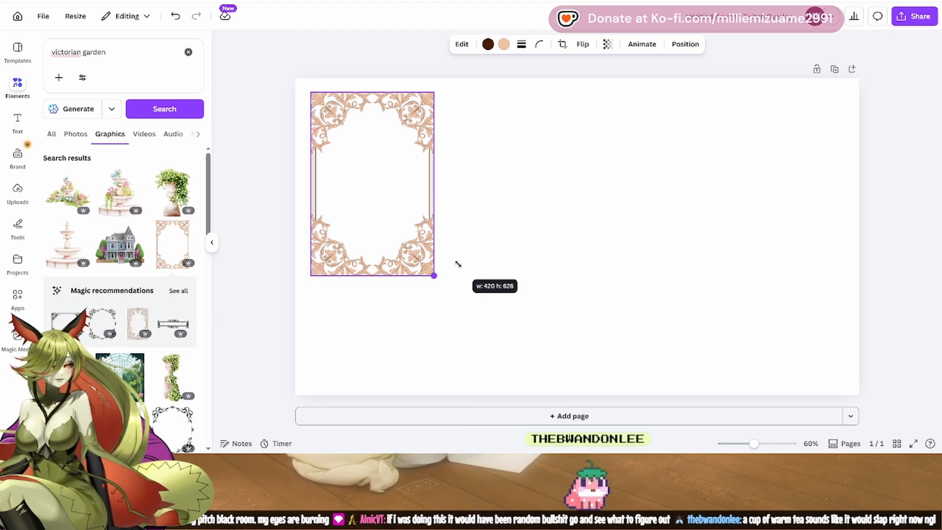
{"action": "left_click_drag", "start_coordinate": [458, 264], "coordinate": [477, 291]}
{"action": "mouse_move", "coordinate": [416, 246]}
{"action": "left_mouse_down"}
{"action": "mouse_move", "coordinate": [414, 259]}
{"action": "mouse_move", "coordinate": [407, 234]}
{"action": "left_mouse_up"}
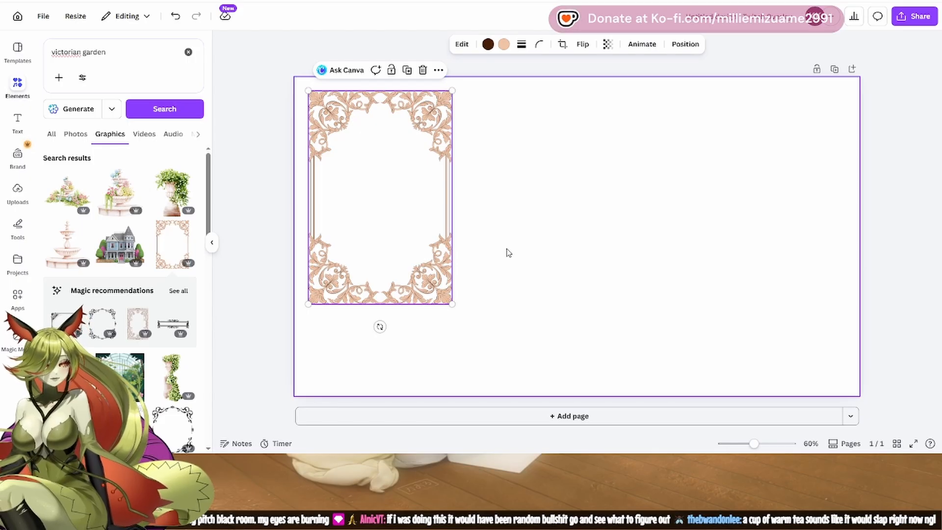
Step: Search the elements for "rose garden" and look through the photos for a suitable background
{"action": "left_click", "coordinate": [129, 48]}
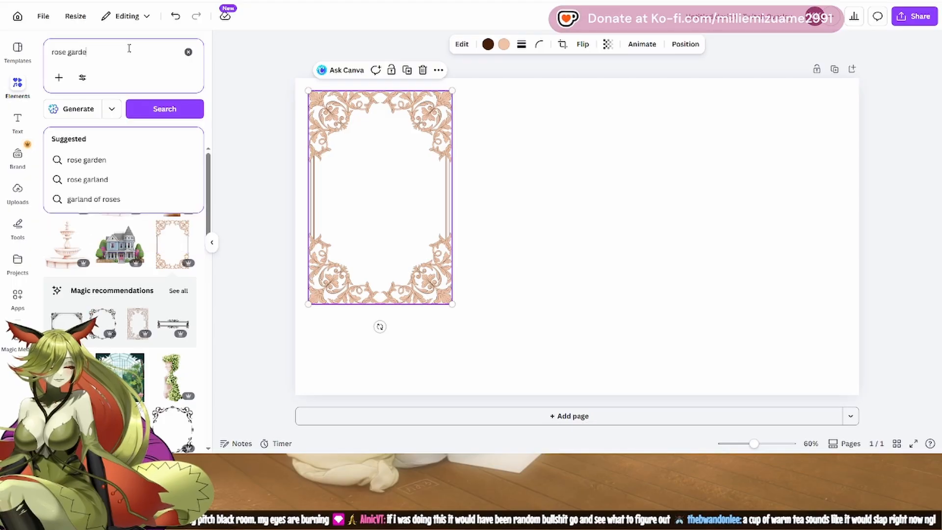
{"action": "key", "text": "Return"}
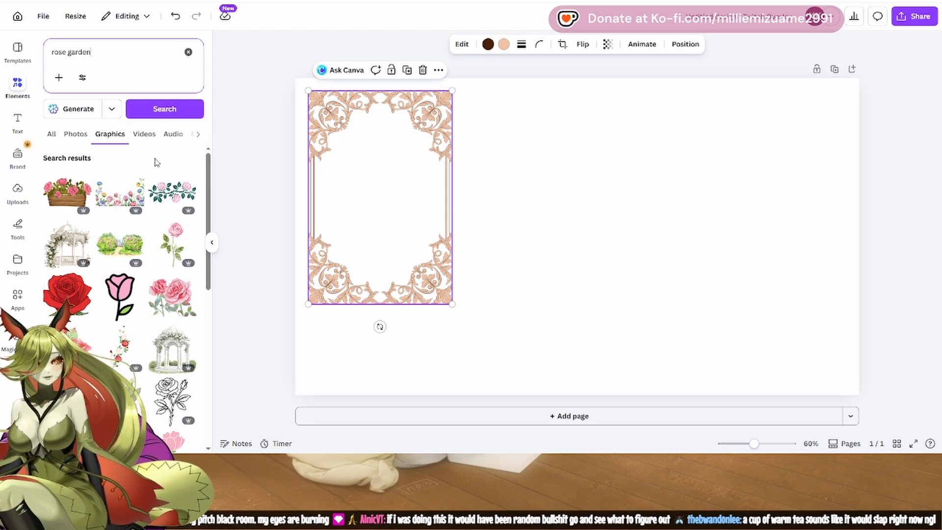
{"action": "left_click", "coordinate": [75, 139]}
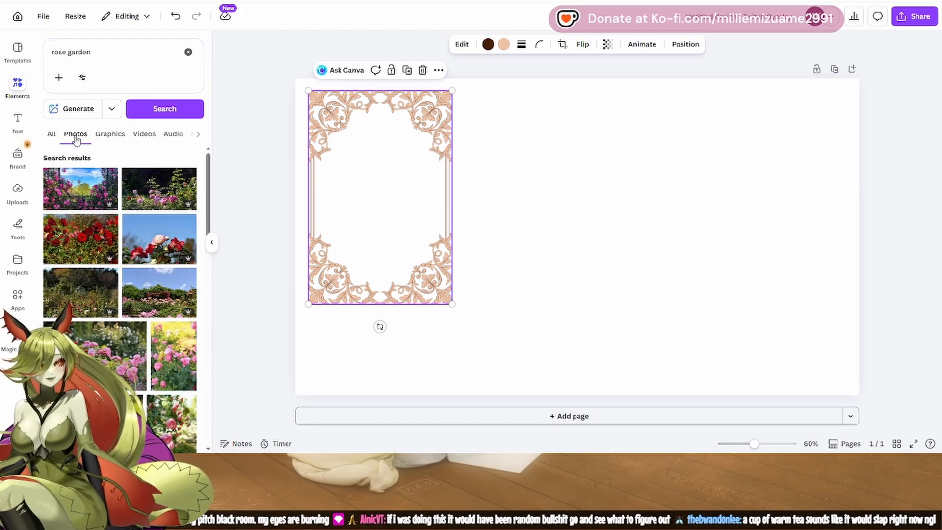
{"action": "scroll", "coordinate": [107, 209], "scroll_direction": "down", "scroll_amount": 5}
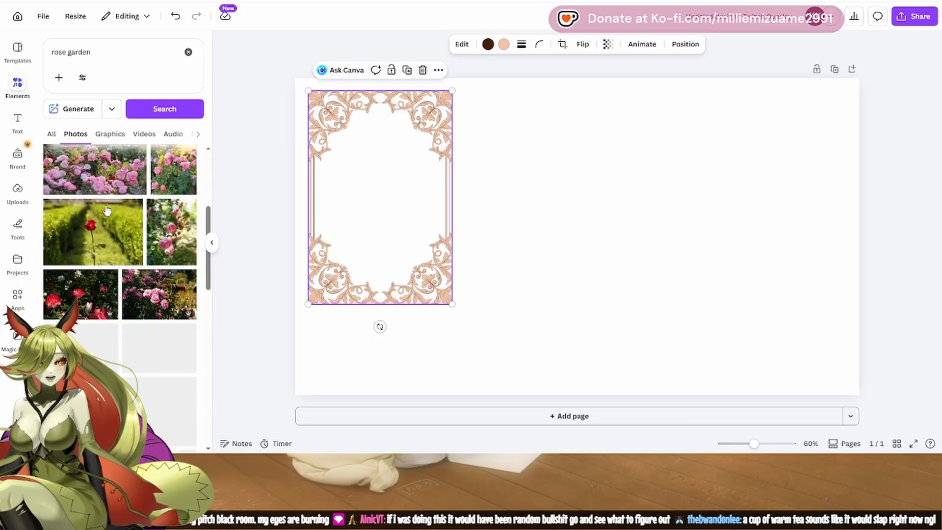
{"action": "scroll", "coordinate": [107, 210], "scroll_direction": "down", "scroll_amount": 4}
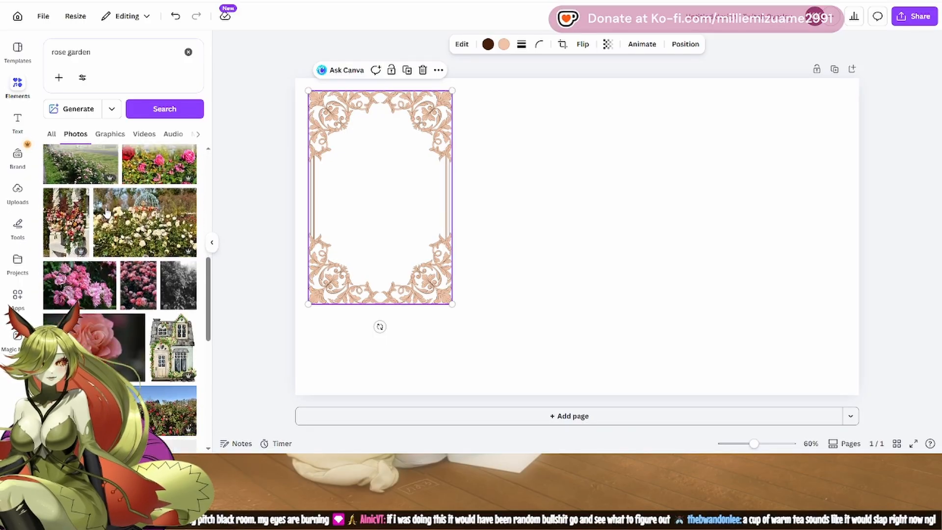
{"action": "scroll", "coordinate": [146, 239], "scroll_direction": "down", "scroll_amount": 6}
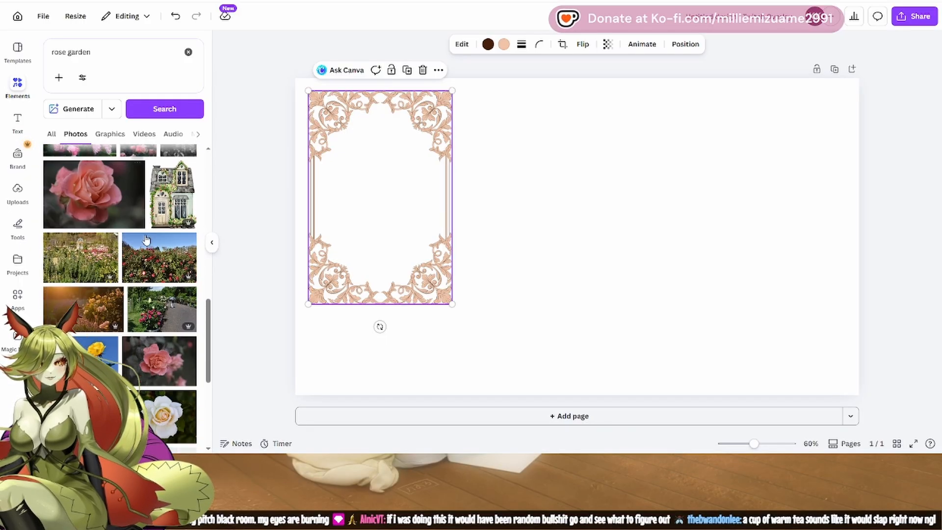
{"action": "scroll", "coordinate": [145, 239], "scroll_direction": "down", "scroll_amount": 8}
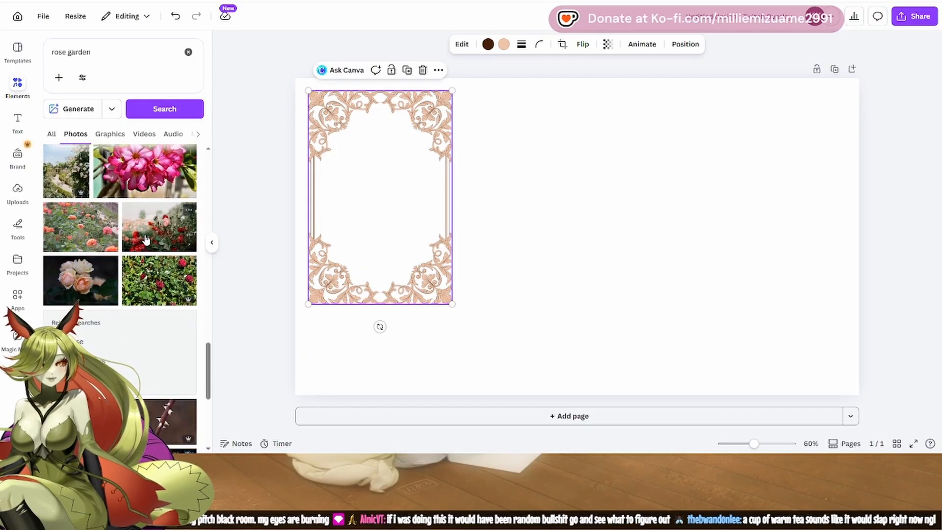
{"action": "scroll", "coordinate": [146, 239], "scroll_direction": "down", "scroll_amount": 3}
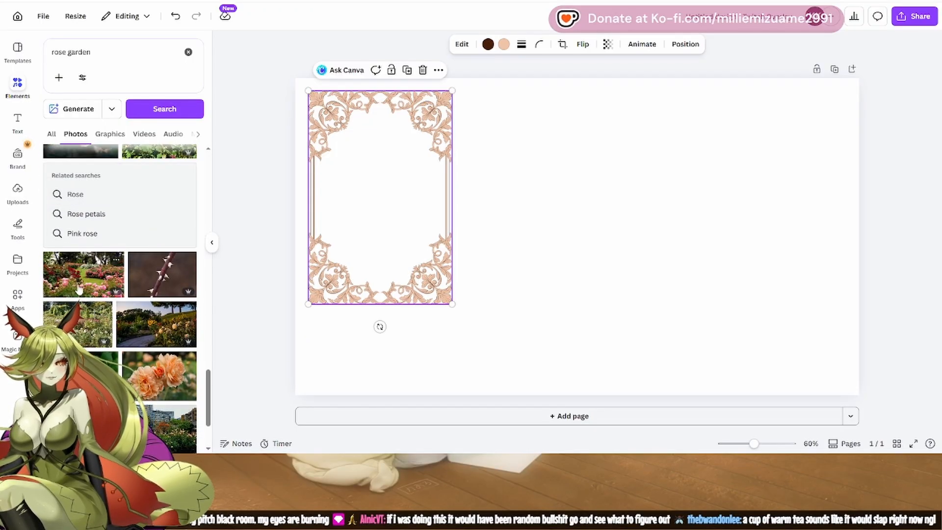
Step: Add the photo of red and pink rose beds around a lawn and enlarge it to cover the whole page
{"action": "left_click", "coordinate": [74, 286]}
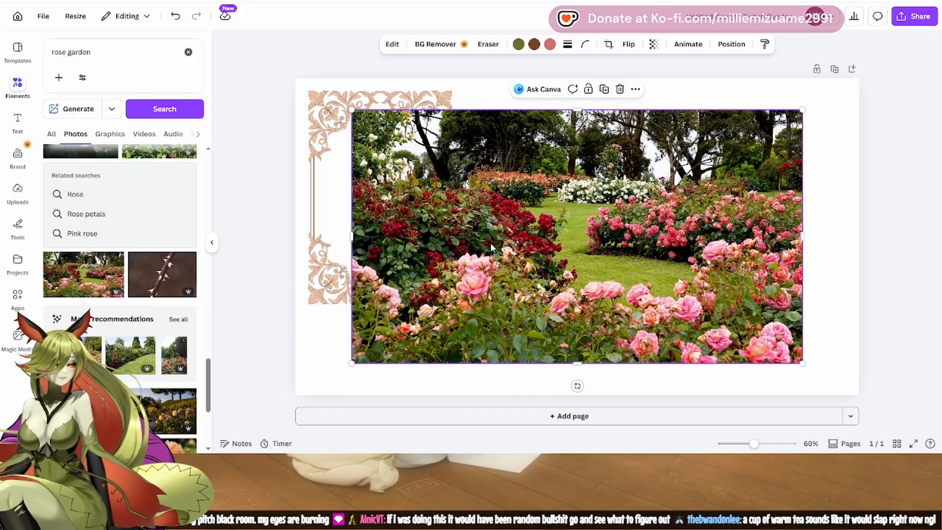
{"action": "left_click_drag", "start_coordinate": [490, 241], "coordinate": [437, 213]}
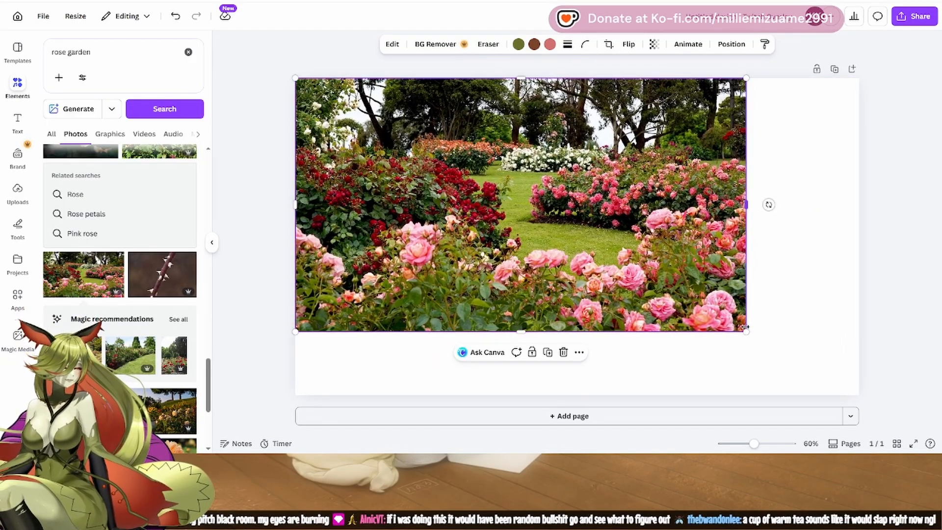
{"action": "left_click_drag", "start_coordinate": [752, 338], "coordinate": [854, 414]}
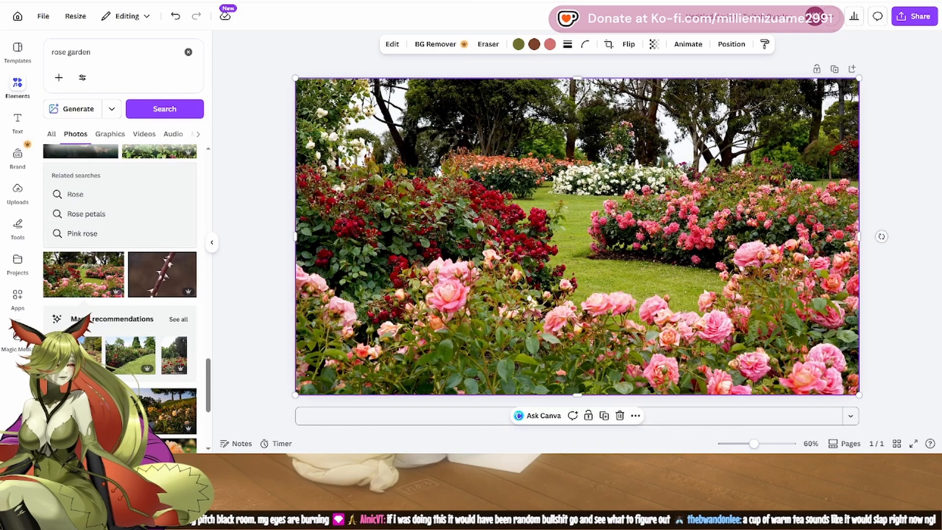
Step: Send the rose garden photo to the back of the layer order, behind the ornate frame
{"action": "right_click", "coordinate": [689, 231]}
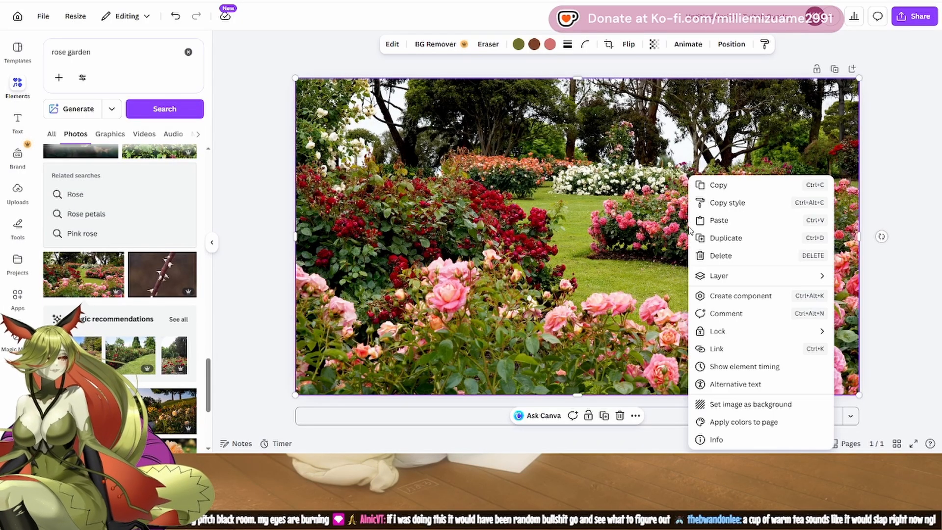
{"action": "right_click", "coordinate": [507, 142]}
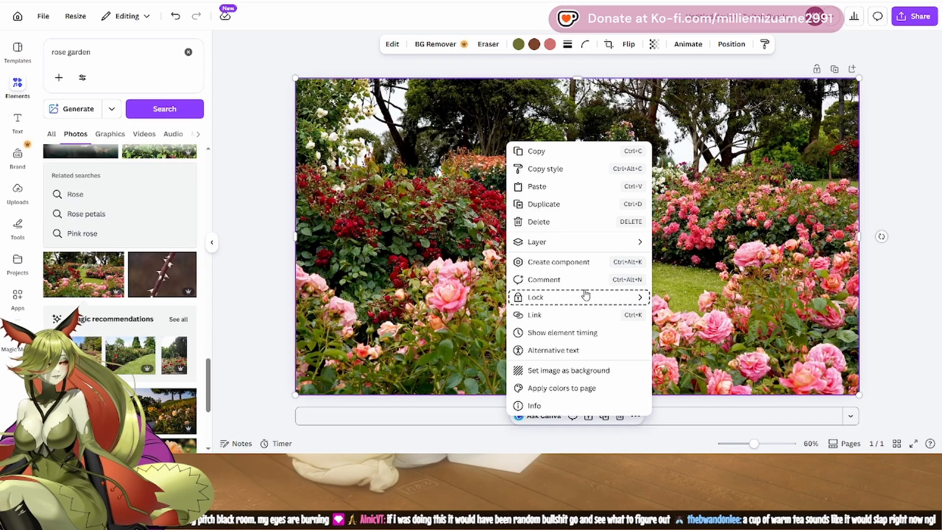
{"action": "mouse_move", "coordinate": [573, 301]}
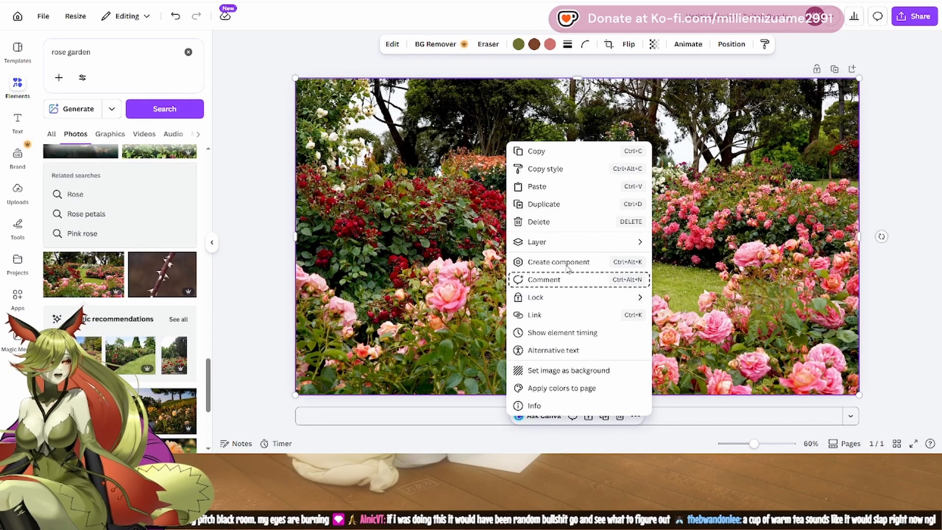
{"action": "mouse_move", "coordinate": [565, 248]}
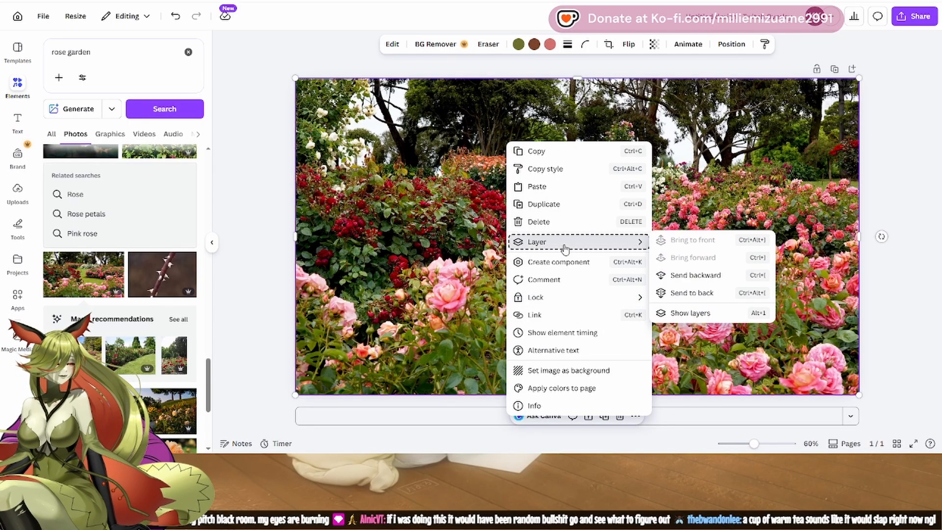
{"action": "left_click", "coordinate": [701, 292]}
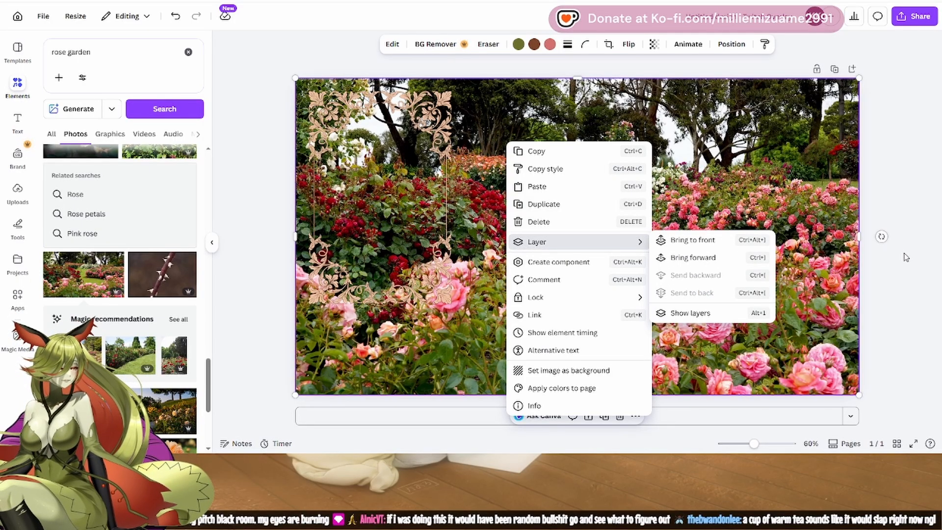
{"action": "key", "text": "Escape"}
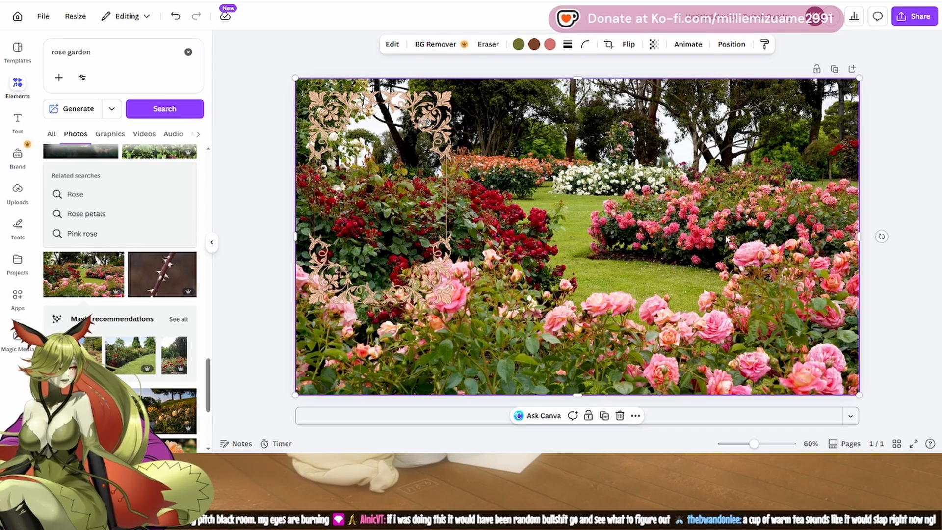
Step: Apply the Watercolor style from Style Match to the rose garden background photo
{"action": "right_click", "coordinate": [762, 189]}
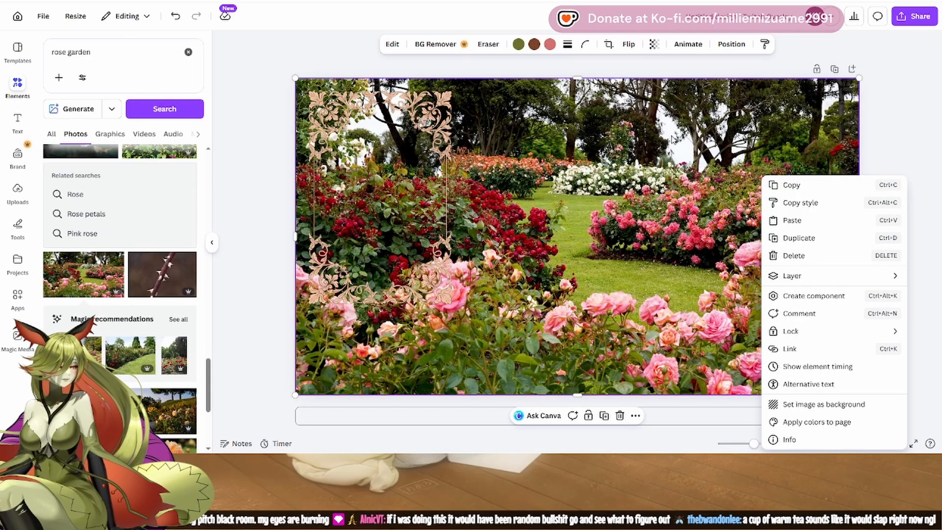
{"action": "key", "text": "Escape"}
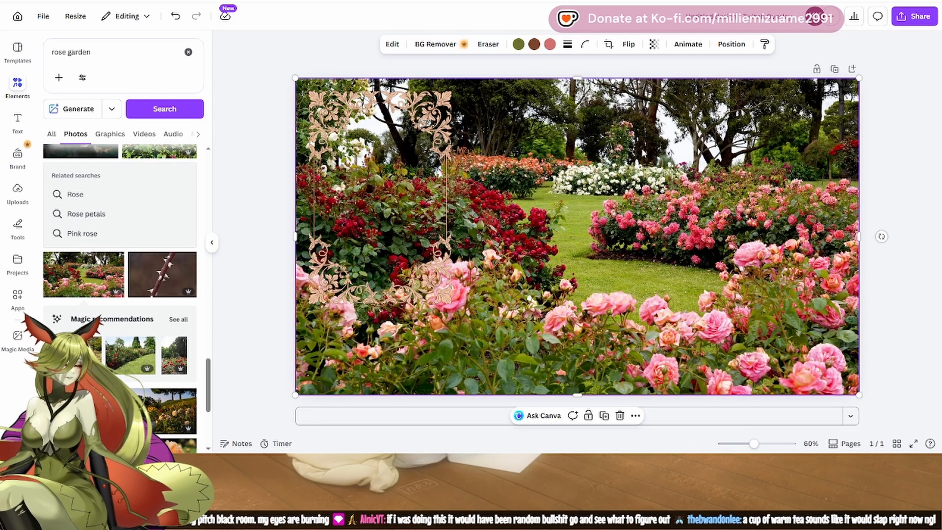
{"action": "left_click", "coordinate": [393, 45]}
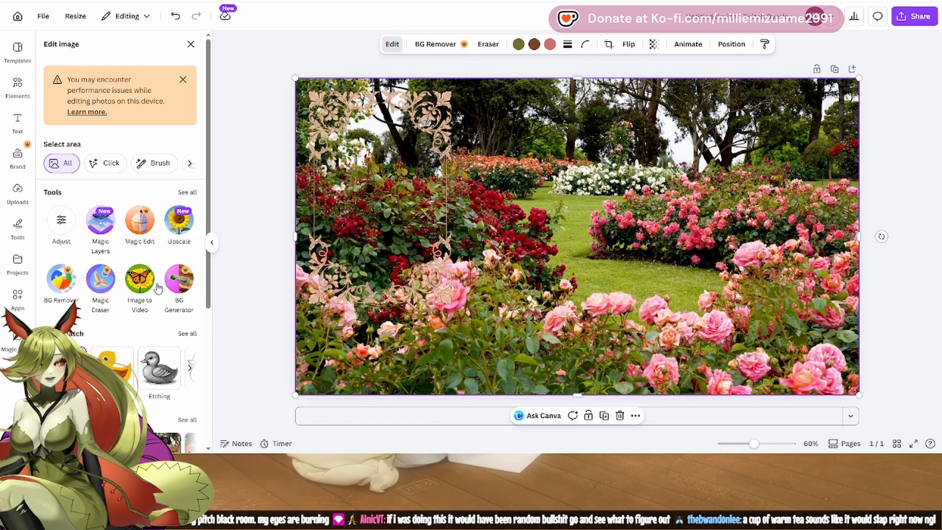
{"action": "scroll", "coordinate": [138, 370], "scroll_direction": "down", "scroll_amount": 1}
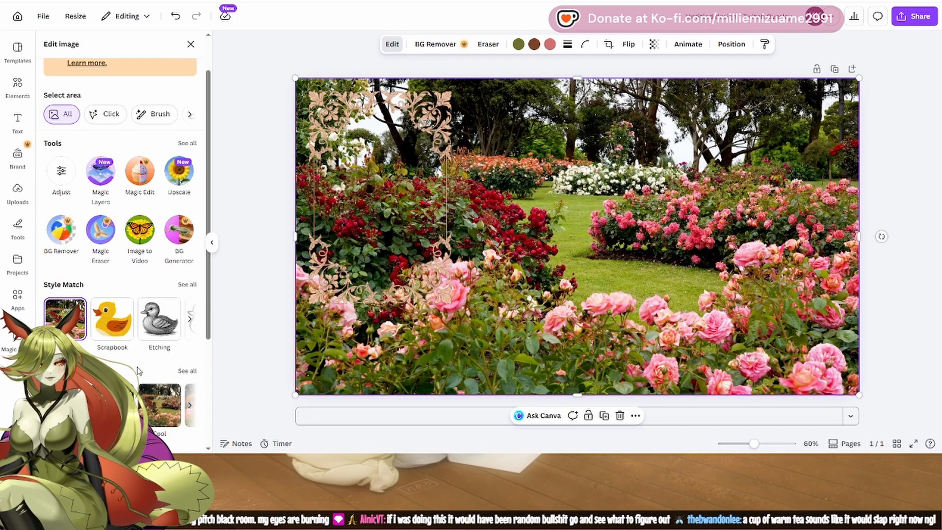
{"action": "scroll", "coordinate": [139, 370], "scroll_direction": "down", "scroll_amount": 1}
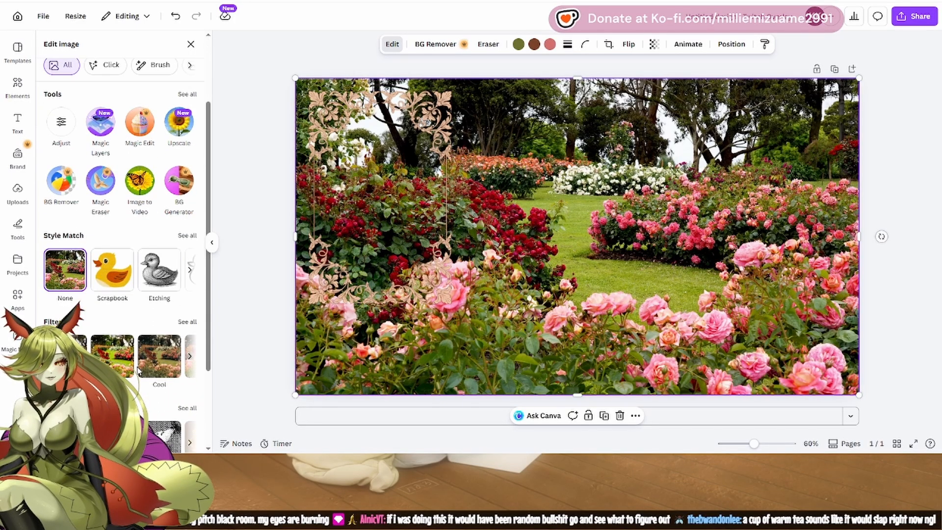
{"action": "left_click", "coordinate": [188, 236]}
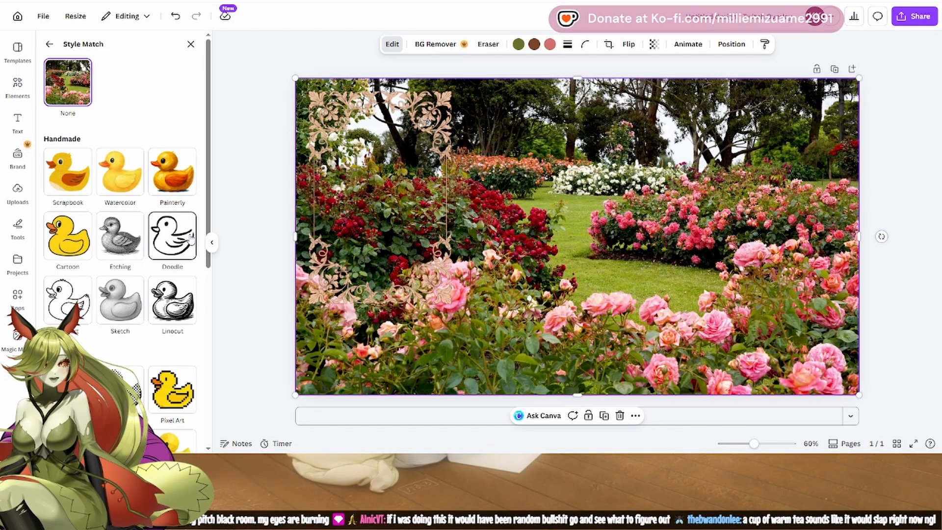
{"action": "left_click", "coordinate": [121, 169]}
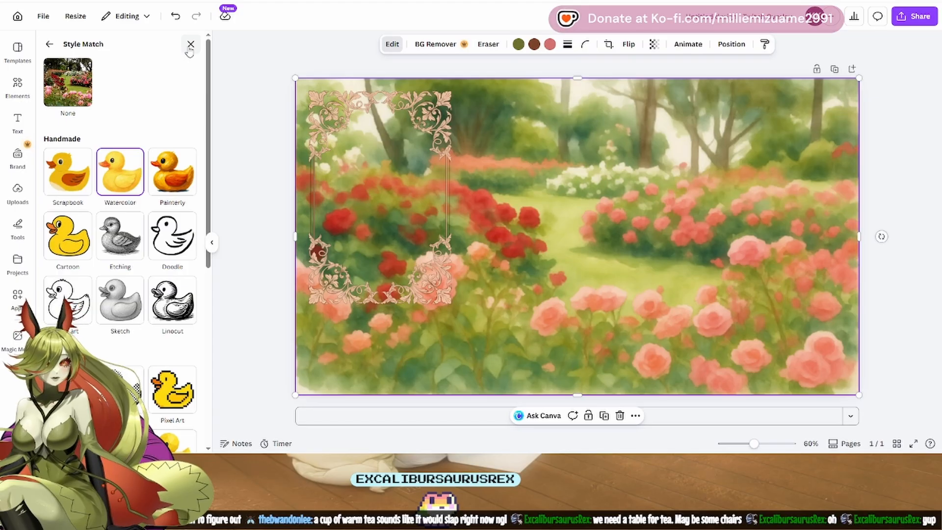
Step: Replace the previous element search with a search for "gold square"
{"action": "left_click", "coordinate": [20, 88]}
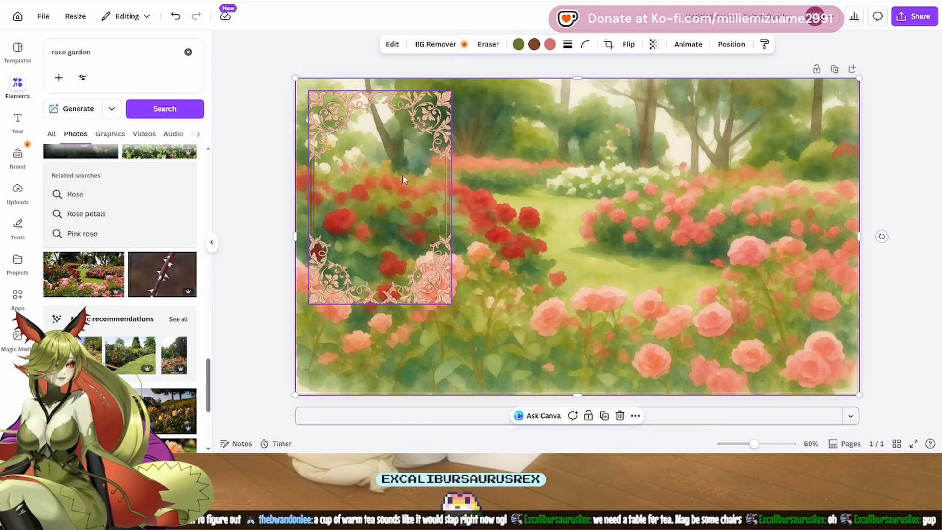
{"action": "left_click", "coordinate": [265, 241]}
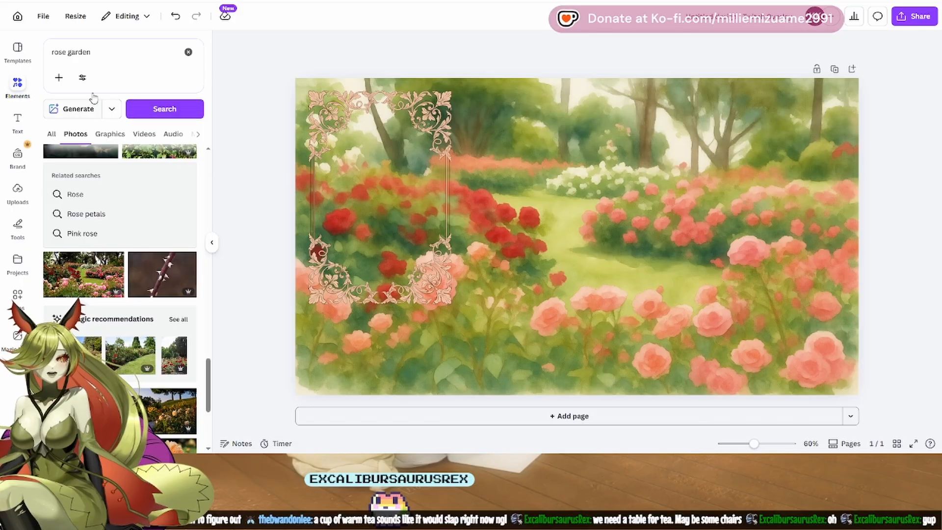
{"action": "left_click", "coordinate": [116, 56]}
{"action": "key", "text": "BackSpace"}
{"action": "key", "text": "BackSpace"}
{"action": "key", "text": "BackSpace"}
{"action": "key", "text": "BackSpace"}
{"action": "key", "text": "BackSpace"}
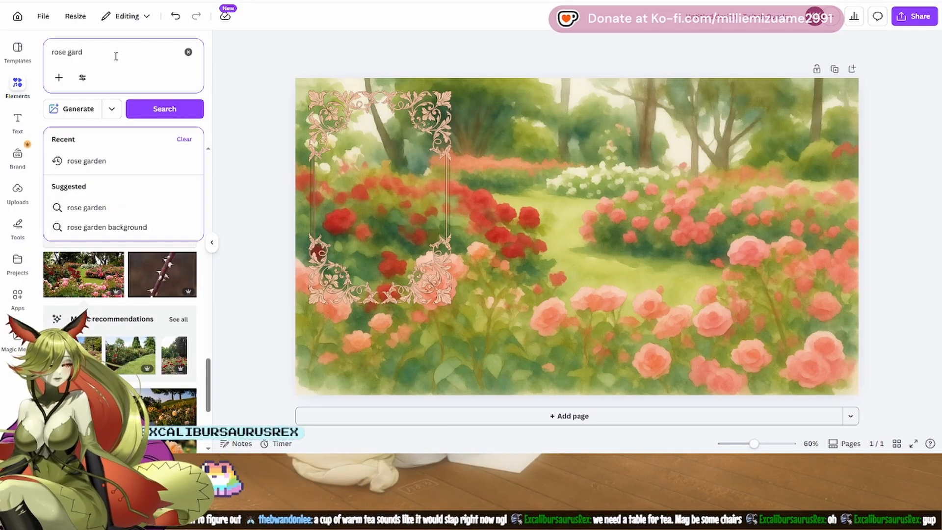
{"action": "key", "text": "BackSpace"}
{"action": "key", "text": "BackSpace"}
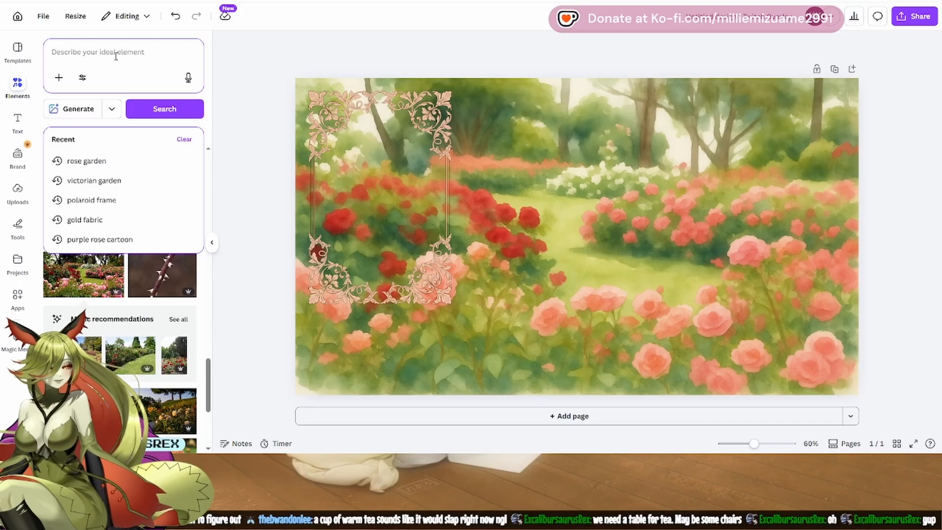
{"action": "type", "text": "go"}
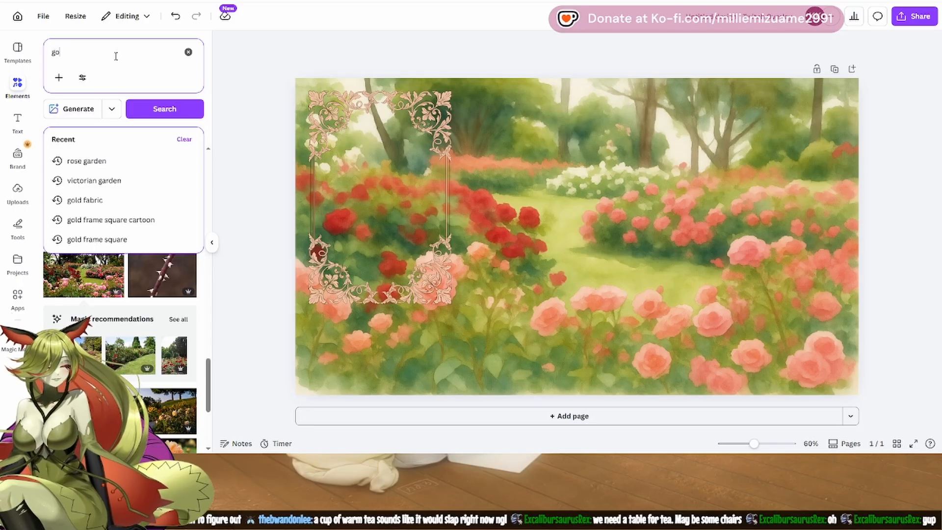
{"action": "type", "text": "ld s"}
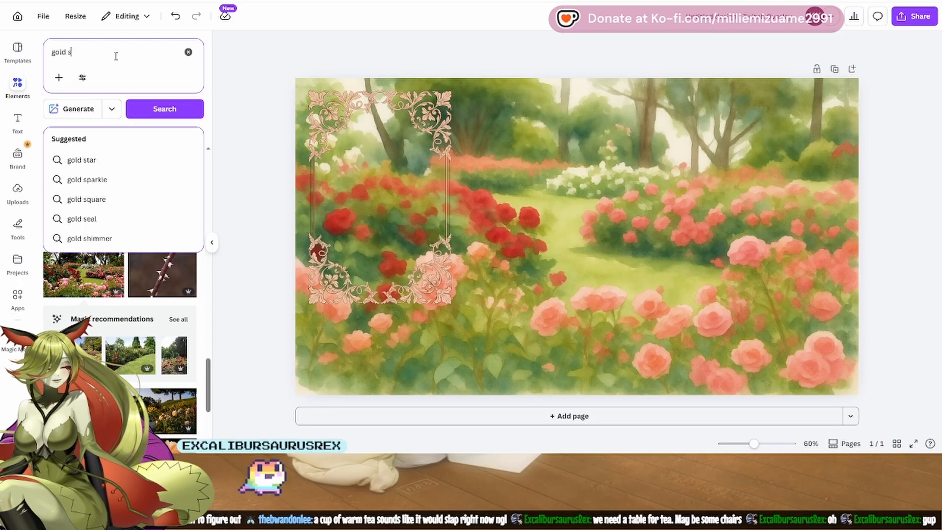
{"action": "type", "text": "quare"}
{"action": "key", "text": "Return"}
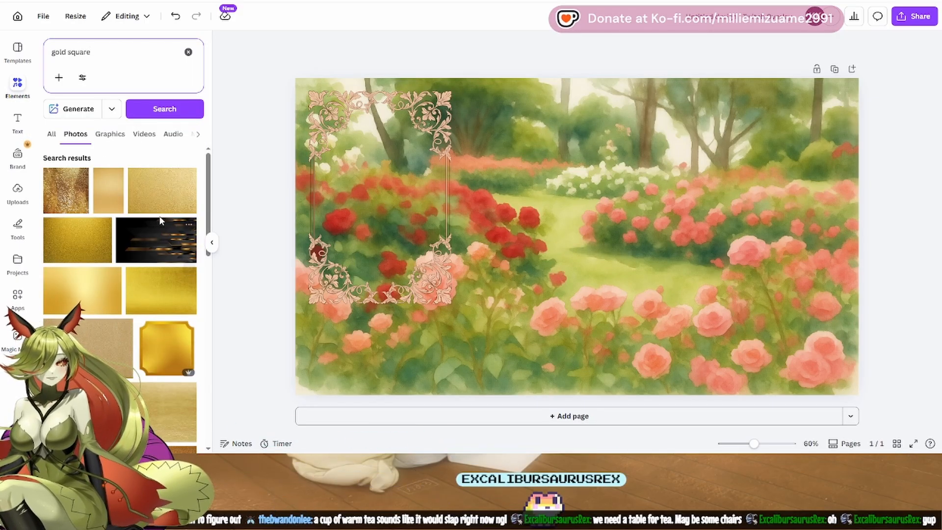
Step: Add the bronze-gold textured square graphic and shrink it to about the frame's width, aligned with the frame's upper-left corner
{"action": "left_click", "coordinate": [110, 134]}
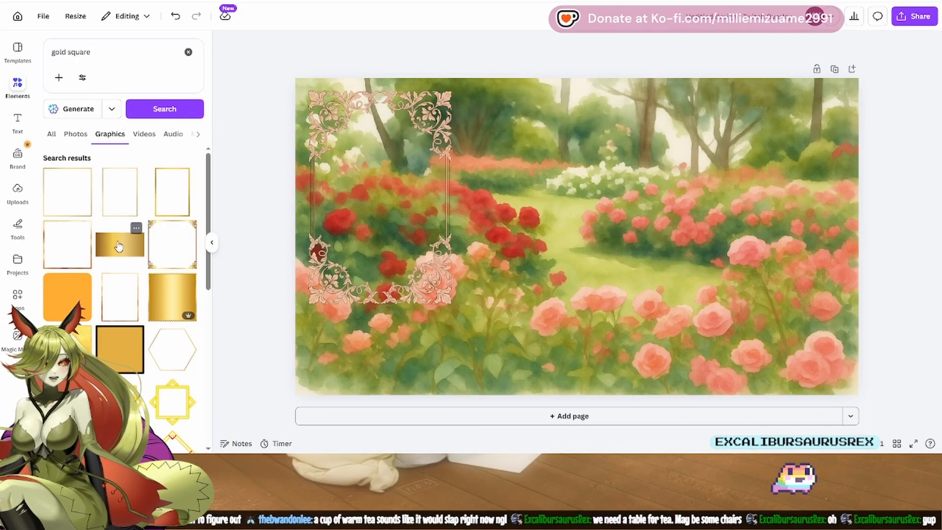
{"action": "scroll", "coordinate": [187, 302], "scroll_direction": "down", "scroll_amount": 1}
{"action": "scroll", "coordinate": [177, 308], "scroll_direction": "down", "scroll_amount": 3}
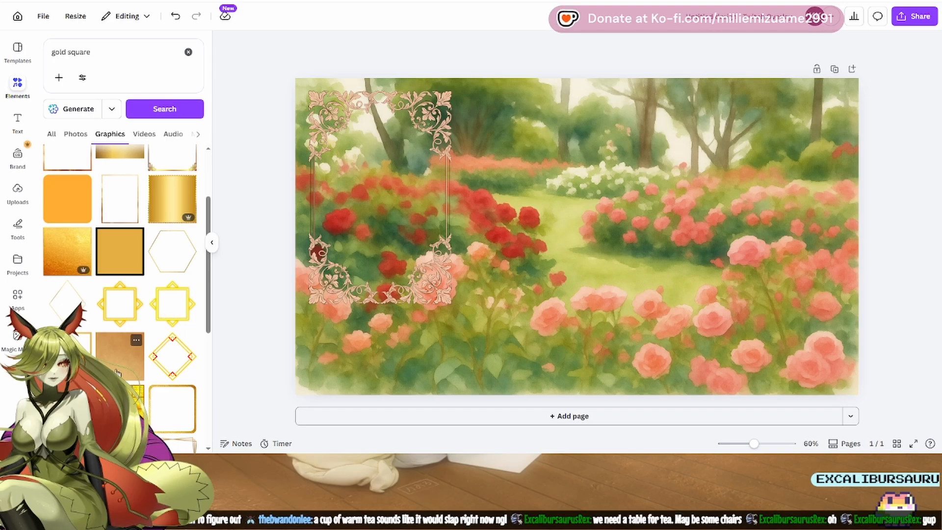
{"action": "left_click", "coordinate": [120, 356]}
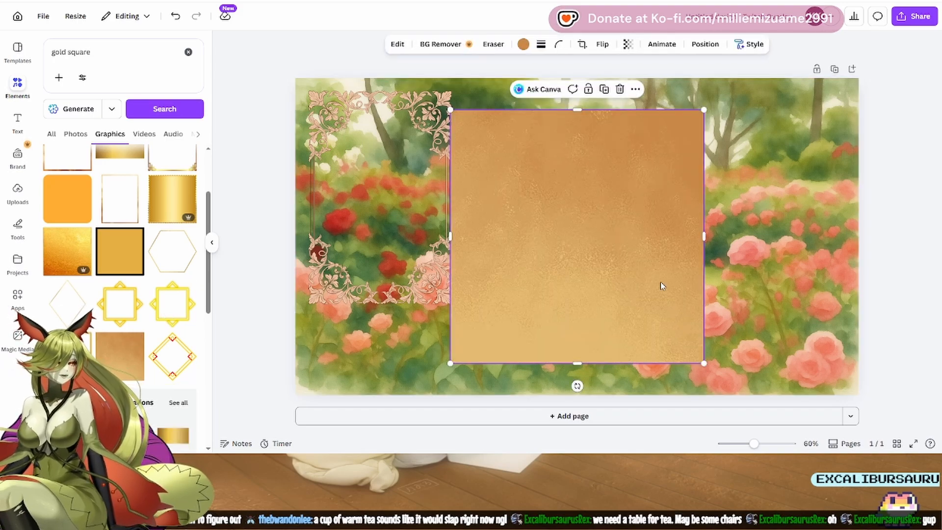
{"action": "left_click_drag", "start_coordinate": [661, 286], "coordinate": [510, 261]}
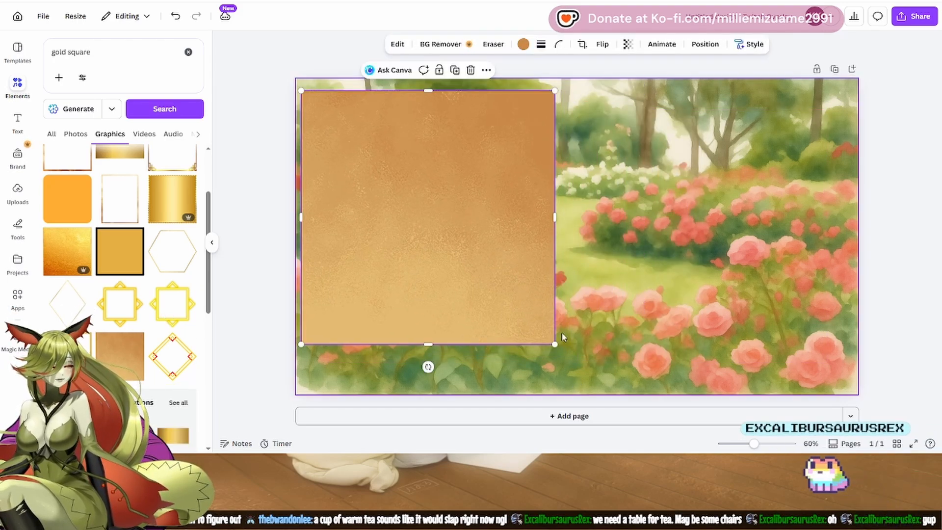
{"action": "left_click_drag", "start_coordinate": [555, 344], "coordinate": [417, 266]}
{"action": "left_click_drag", "start_coordinate": [395, 225], "coordinate": [403, 224]}
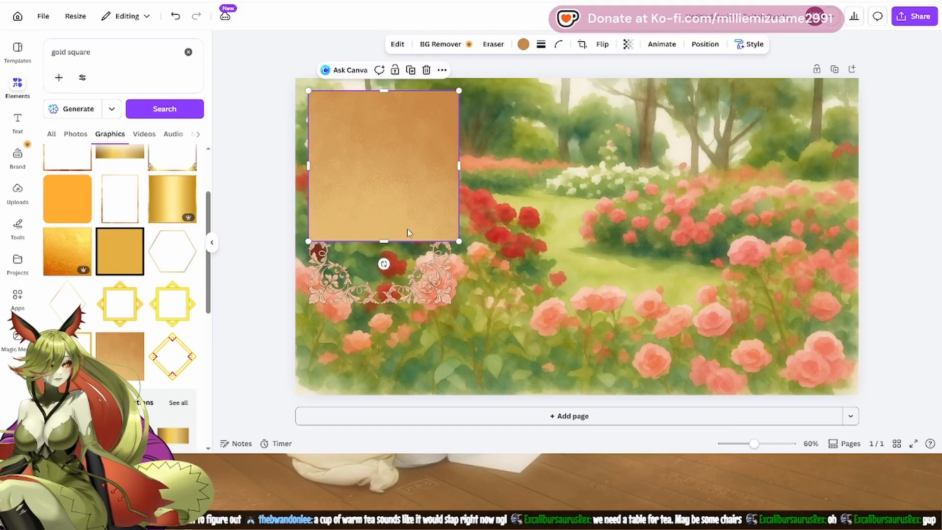
{"action": "left_click_drag", "start_coordinate": [458, 241], "coordinate": [455, 237]}
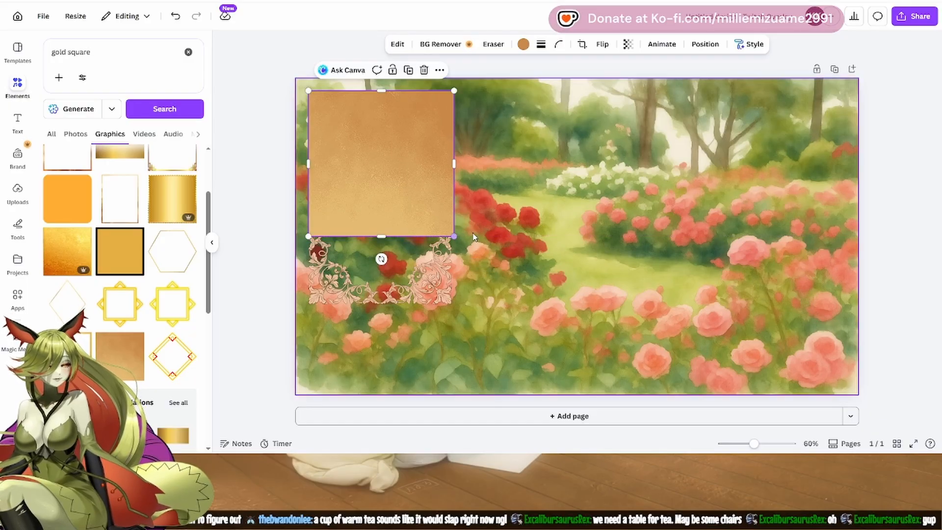
Step: Send the gold square backward one layer so it sits behind the ornate frame
{"action": "right_click", "coordinate": [410, 212]}
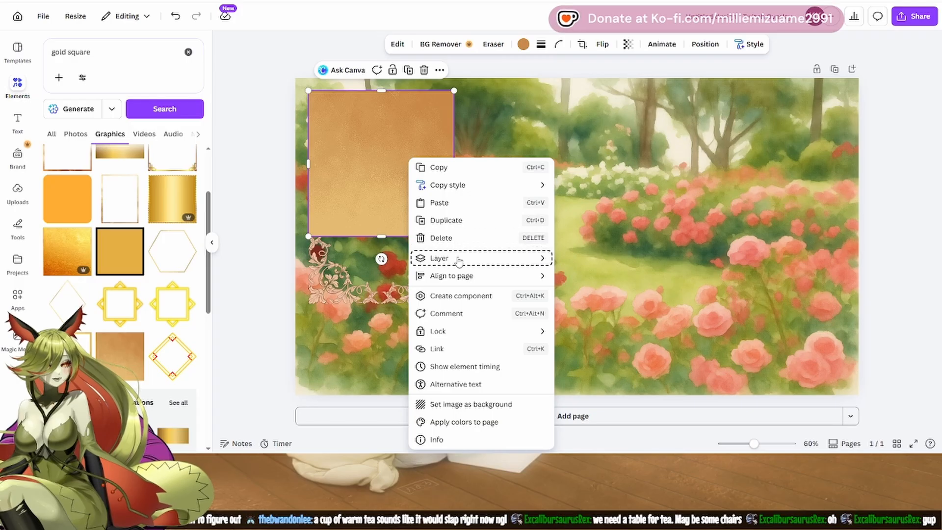
{"action": "mouse_move", "coordinate": [461, 259]}
{"action": "left_click", "coordinate": [594, 294]}
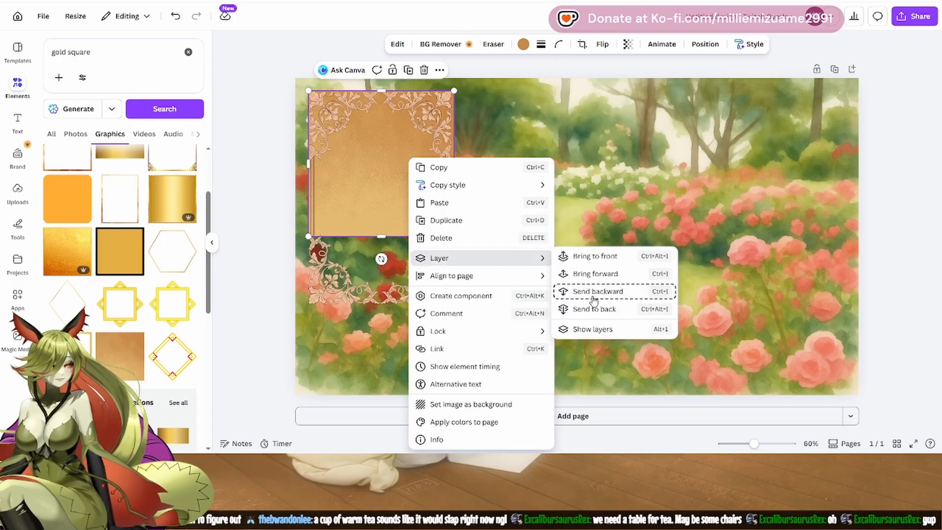
{"action": "left_click", "coordinate": [605, 191]}
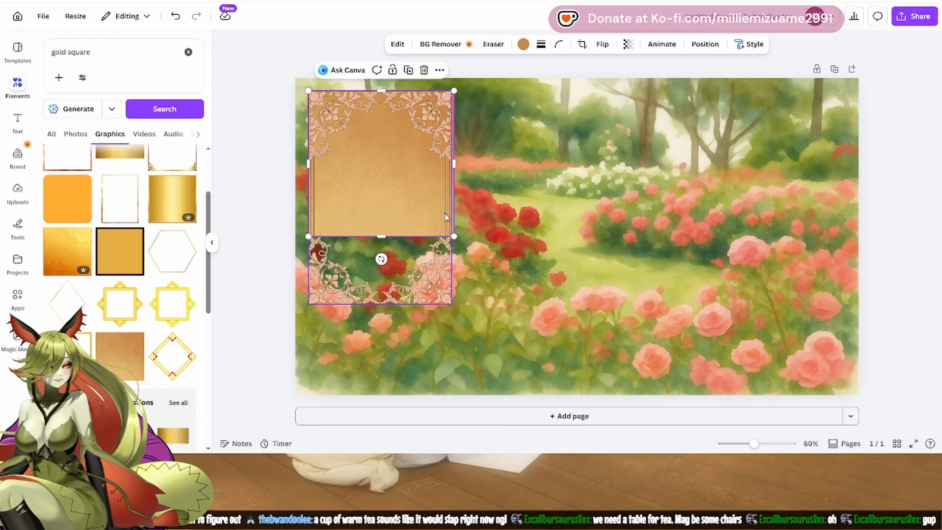
Step: Move the ornate frame off the gold square to the open garden area on its right
{"action": "left_click", "coordinate": [411, 217]}
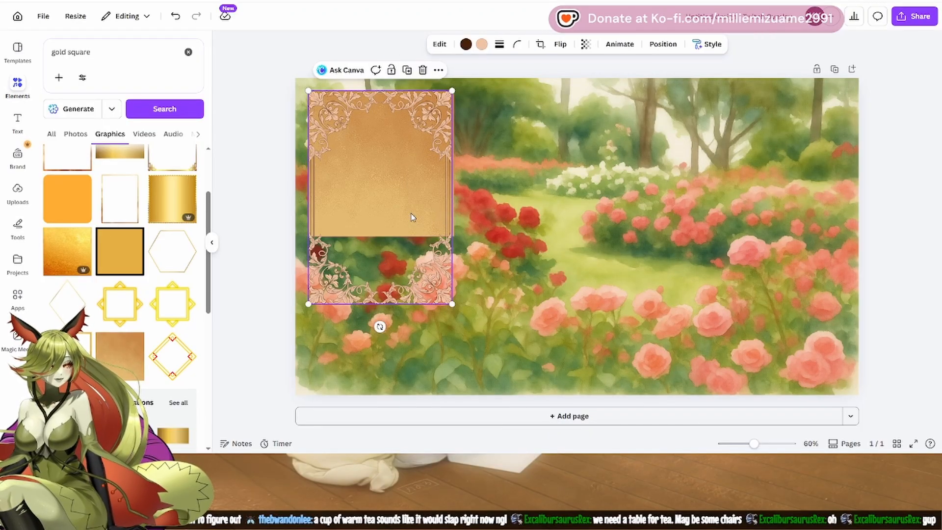
{"action": "right_click", "coordinate": [397, 295]}
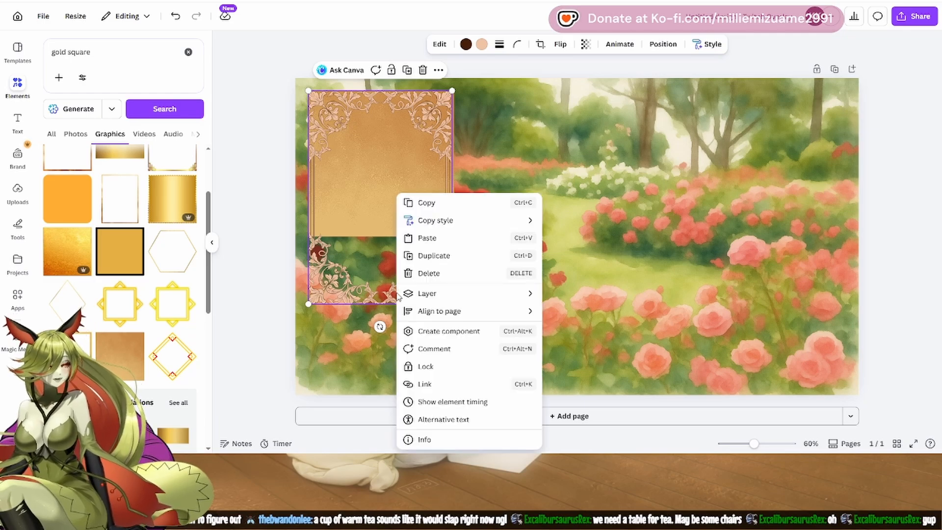
{"action": "left_click", "coordinate": [656, 281]}
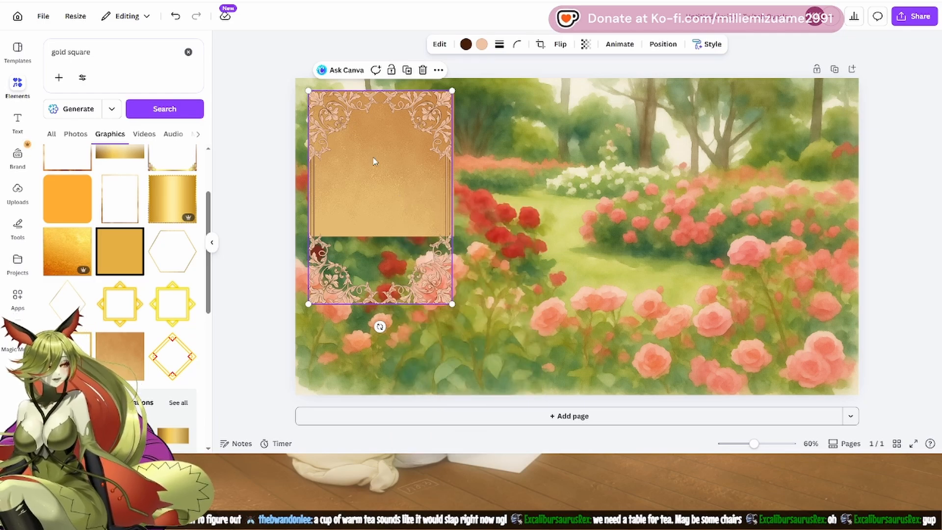
{"action": "left_click_drag", "start_coordinate": [402, 279], "coordinate": [567, 272]}
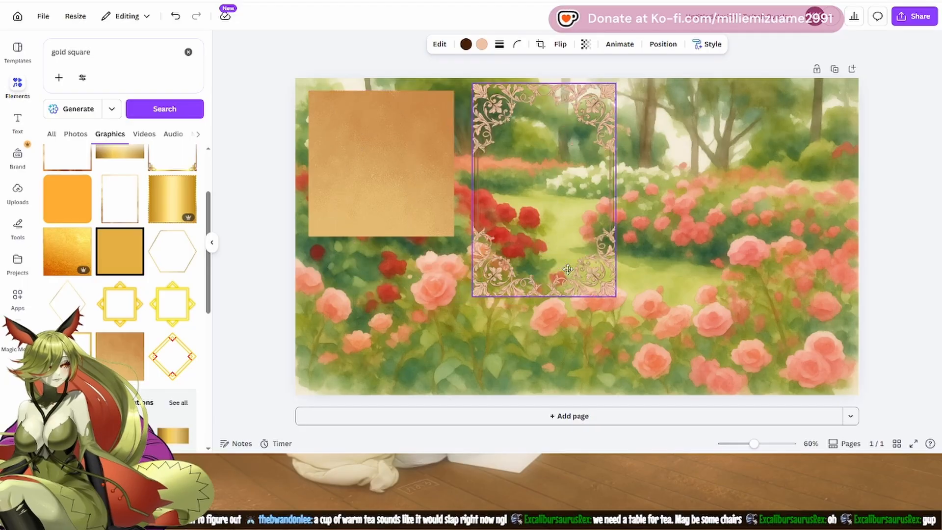
Step: Shrink the gold square to just inside the ornate frame's side rails, check the fit within the frame, and set it back beside the frame
{"action": "left_click", "coordinate": [390, 217]}
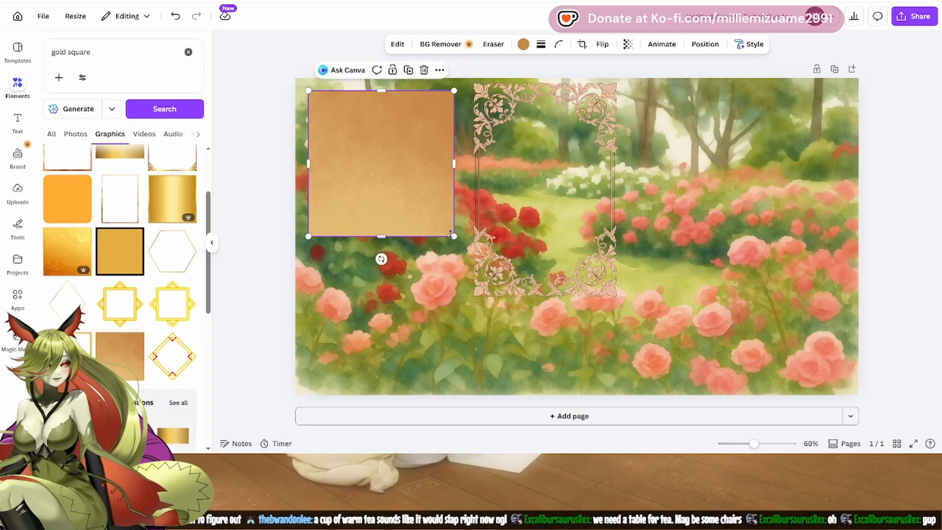
{"action": "left_click_drag", "start_coordinate": [450, 235], "coordinate": [563, 189]}
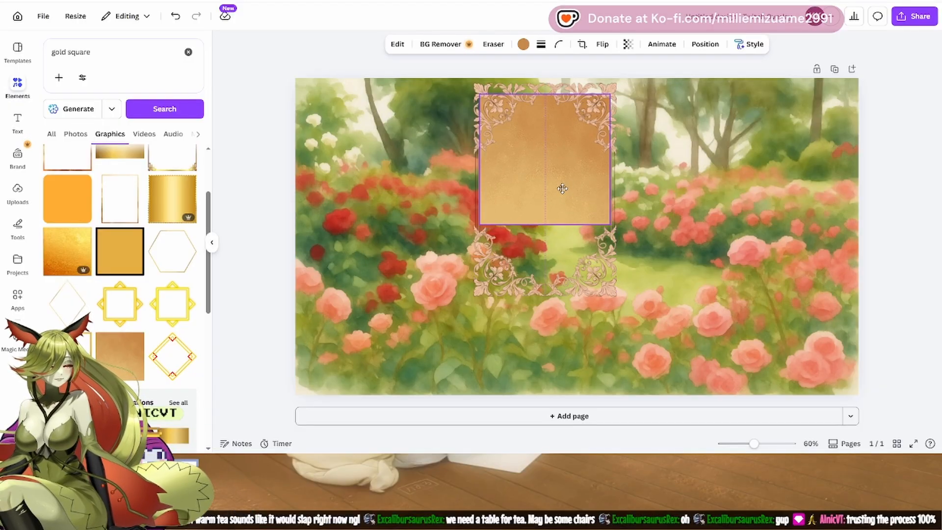
{"action": "left_click_drag", "start_coordinate": [562, 189], "coordinate": [392, 210]}
Step: Duplicate the gold square and place the copy directly below the original
{"action": "right_click", "coordinate": [394, 211]}
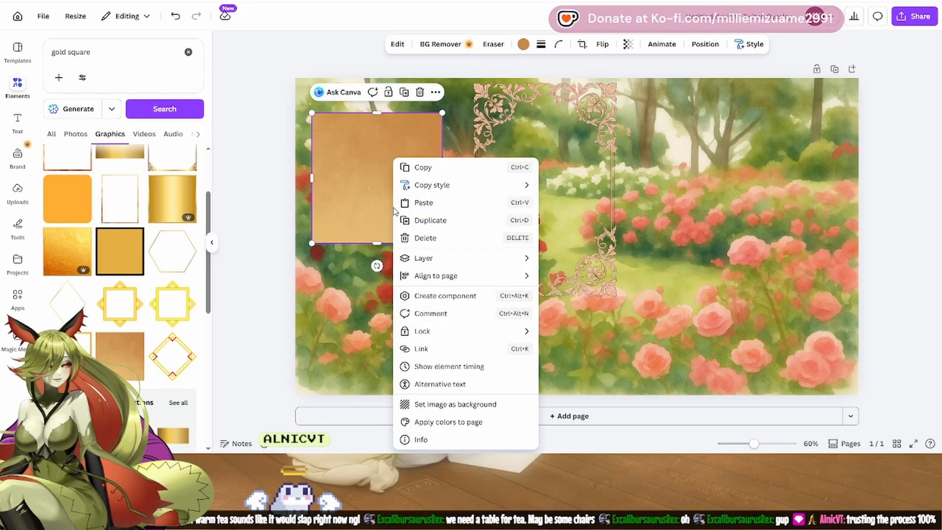
{"action": "left_click", "coordinate": [430, 220]}
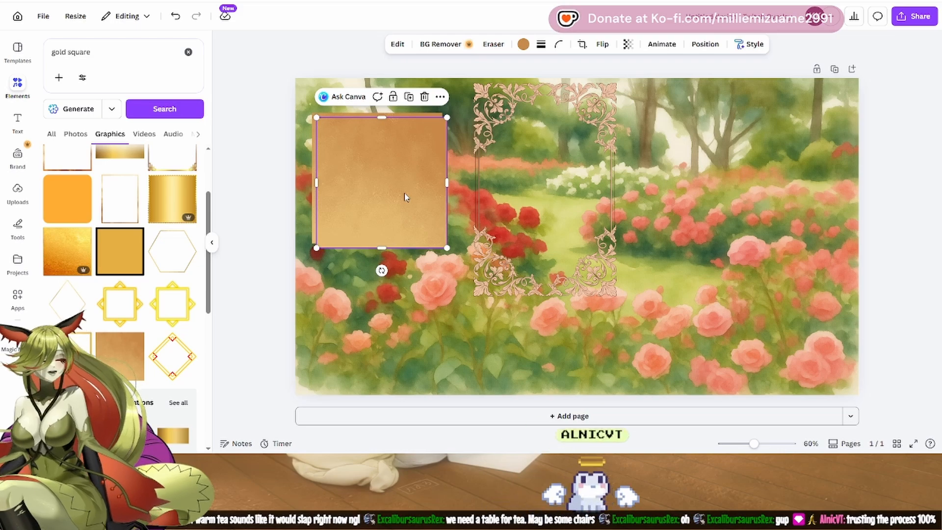
{"action": "left_click_drag", "start_coordinate": [405, 193], "coordinate": [397, 320]}
Step: Try sending the duplicated gold square backward a layer and bring it forward again
{"action": "right_click", "coordinate": [398, 319]}
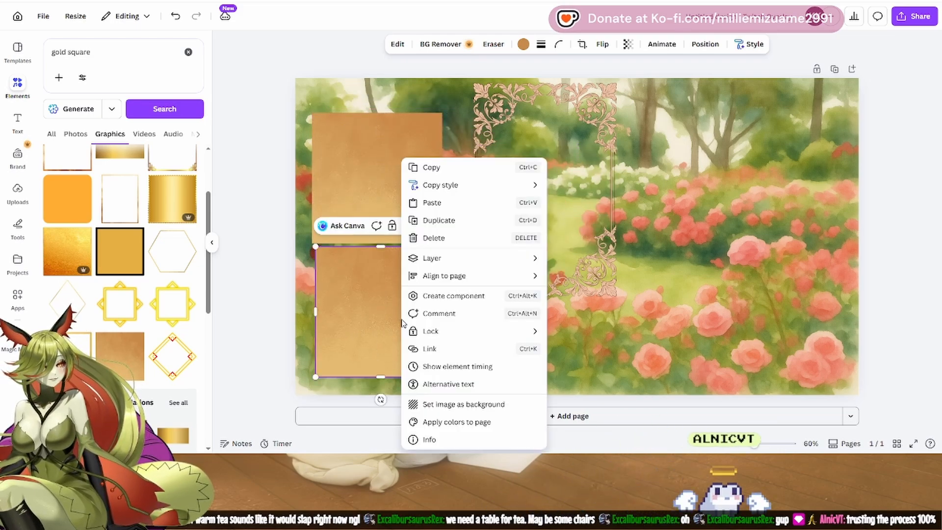
{"action": "mouse_move", "coordinate": [520, 258]}
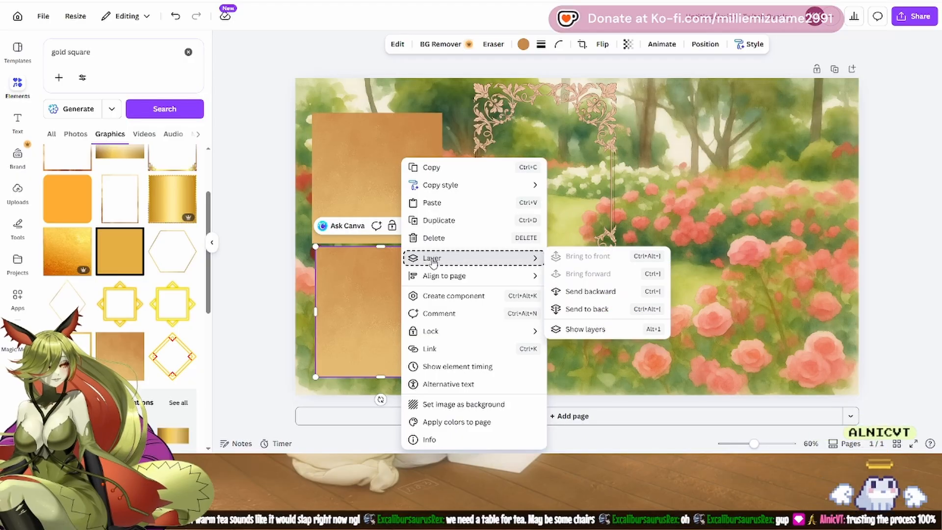
{"action": "left_click", "coordinate": [579, 308]}
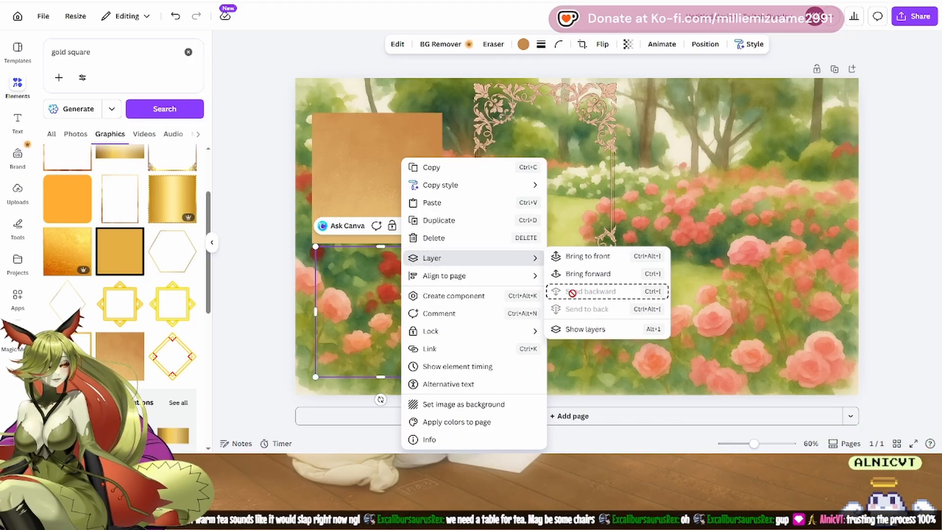
{"action": "left_click", "coordinate": [594, 278]}
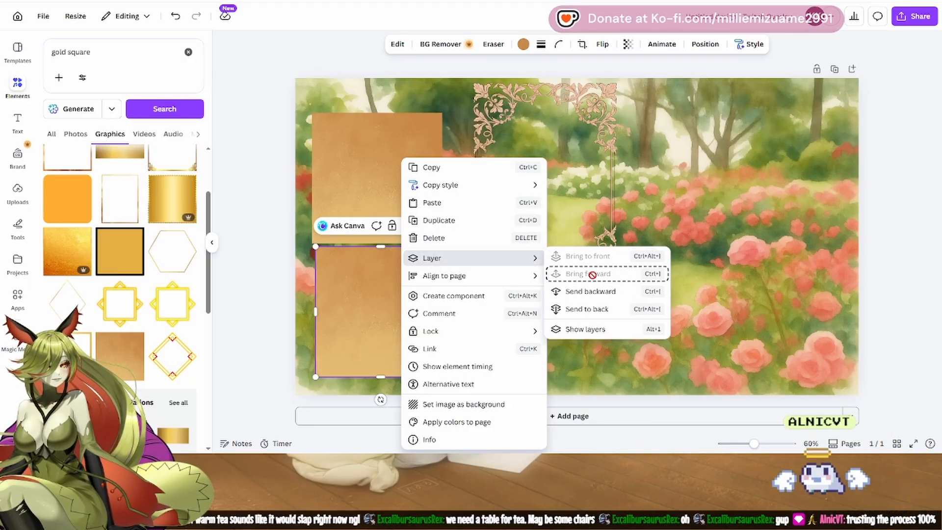
{"action": "left_click", "coordinate": [370, 308]}
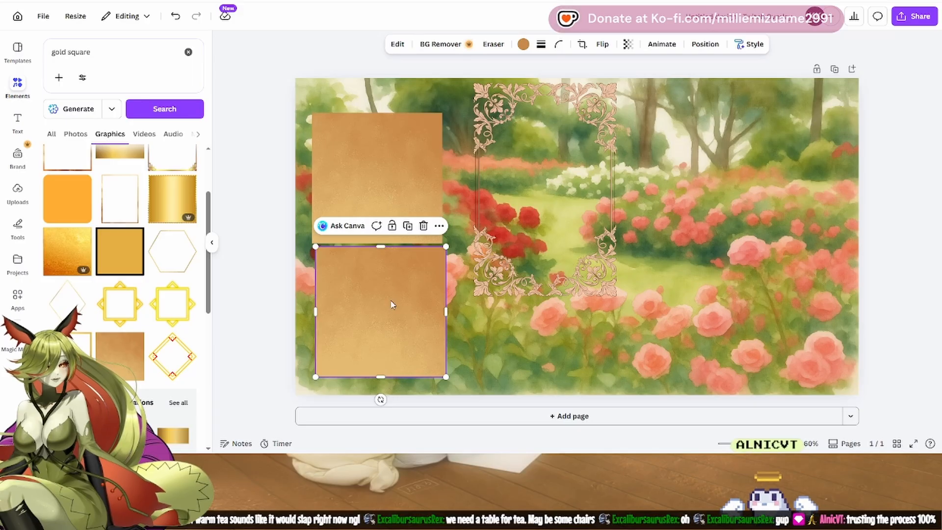
{"action": "left_click", "coordinate": [505, 198]}
{"action": "right_click", "coordinate": [505, 195]}
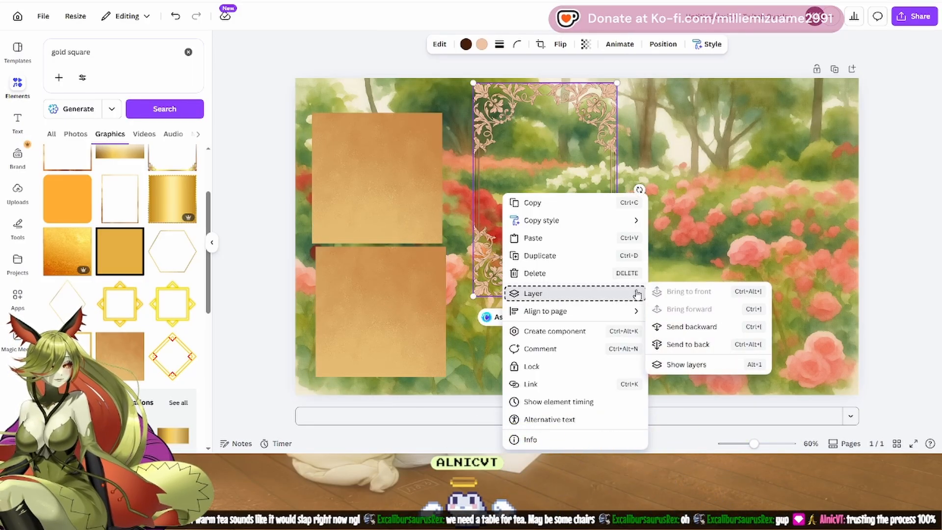
Step: Move the duplicated gold square behind the lower part of the ornate frame, centered horizontally just above the frame's bottom edge
{"action": "left_click", "coordinate": [398, 333]}
{"action": "left_click_drag", "start_coordinate": [393, 324], "coordinate": [554, 241]}
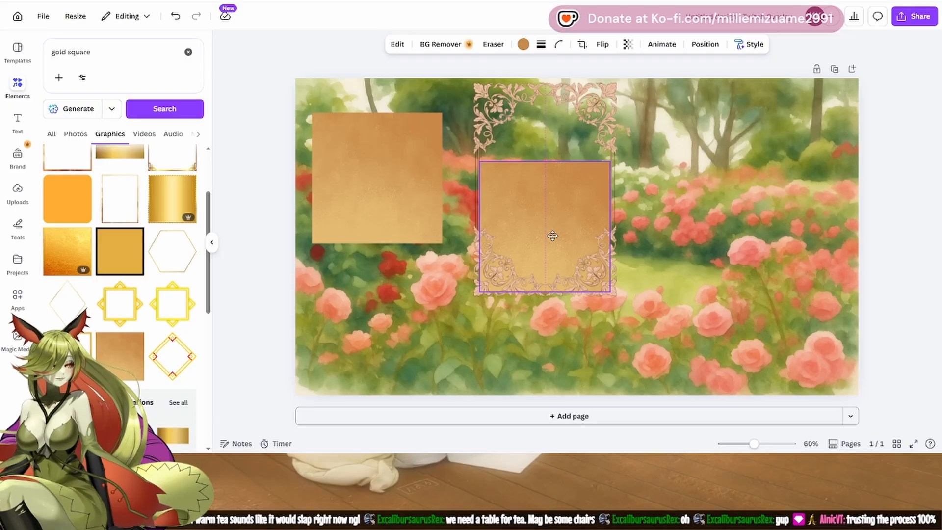
{"action": "left_click_drag", "start_coordinate": [552, 232], "coordinate": [552, 232]}
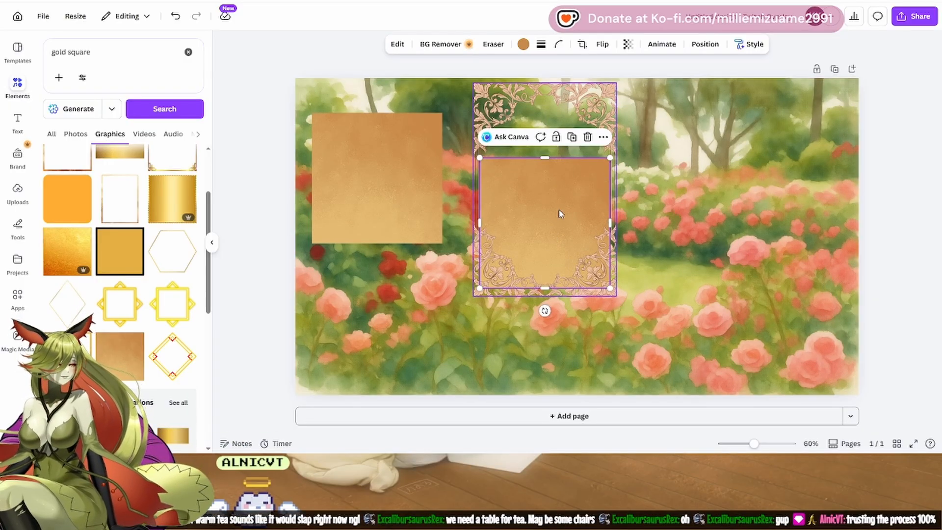
{"action": "left_click_drag", "start_coordinate": [553, 224], "coordinate": [551, 216]}
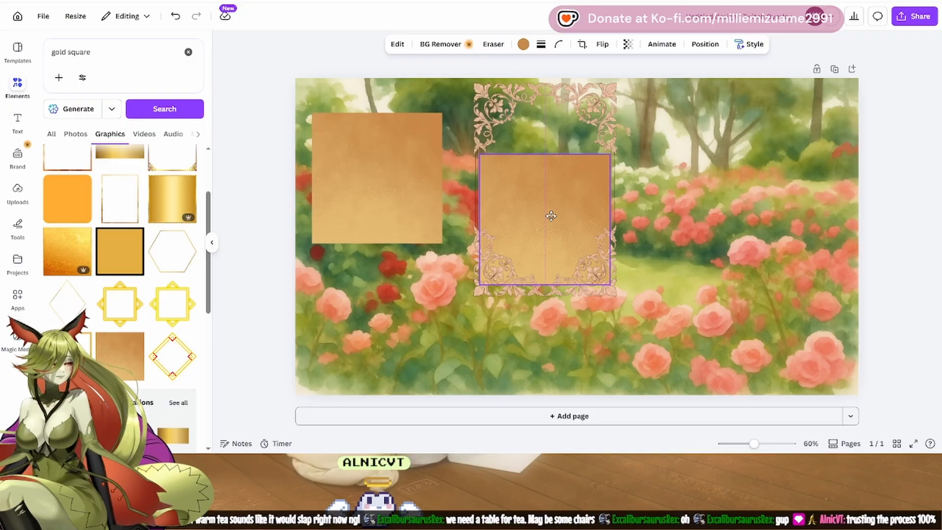
{"action": "left_click_drag", "start_coordinate": [553, 220], "coordinate": [553, 221]}
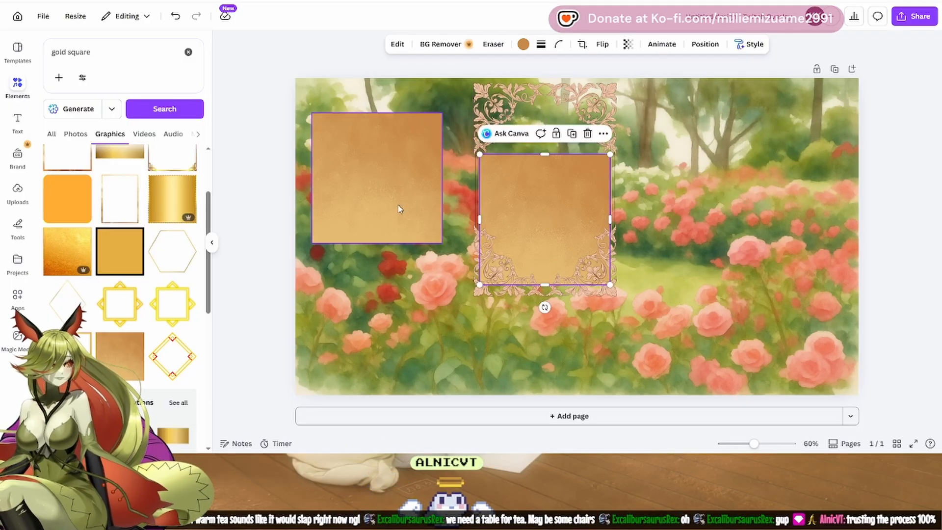
Step: Move the original gold square behind the upper part of the frame, aligned with the copy and overlapping it to fill the frame
{"action": "left_click", "coordinate": [383, 205]}
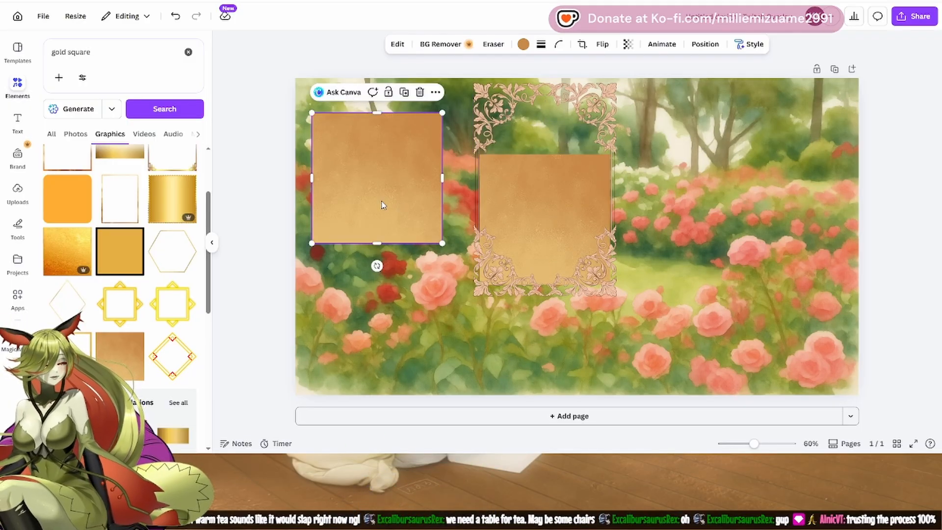
{"action": "left_click_drag", "start_coordinate": [383, 205], "coordinate": [551, 189]}
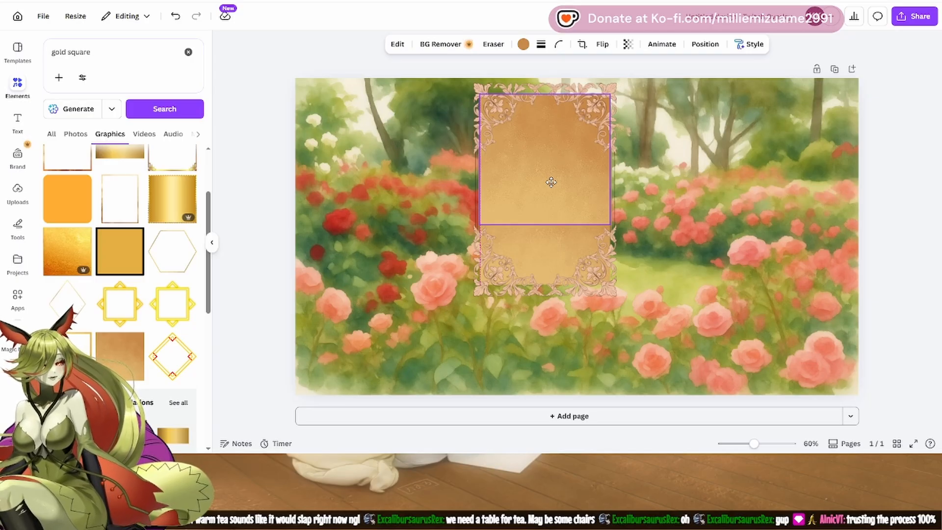
{"action": "left_click_drag", "start_coordinate": [550, 182], "coordinate": [544, 182]}
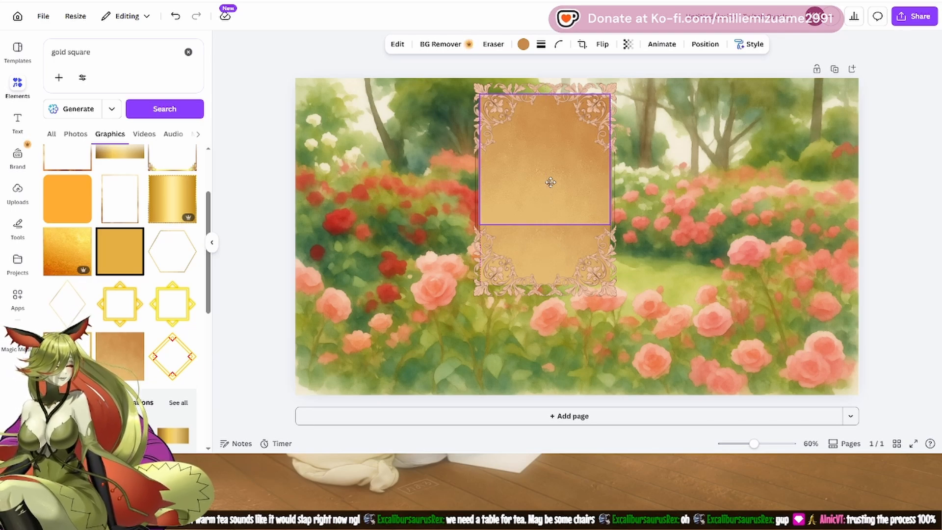
{"action": "left_click", "coordinate": [550, 183]}
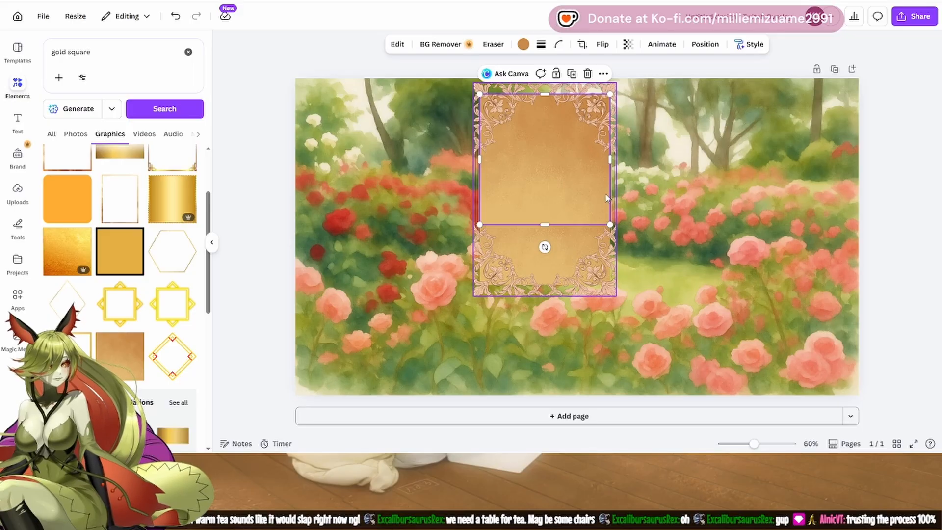
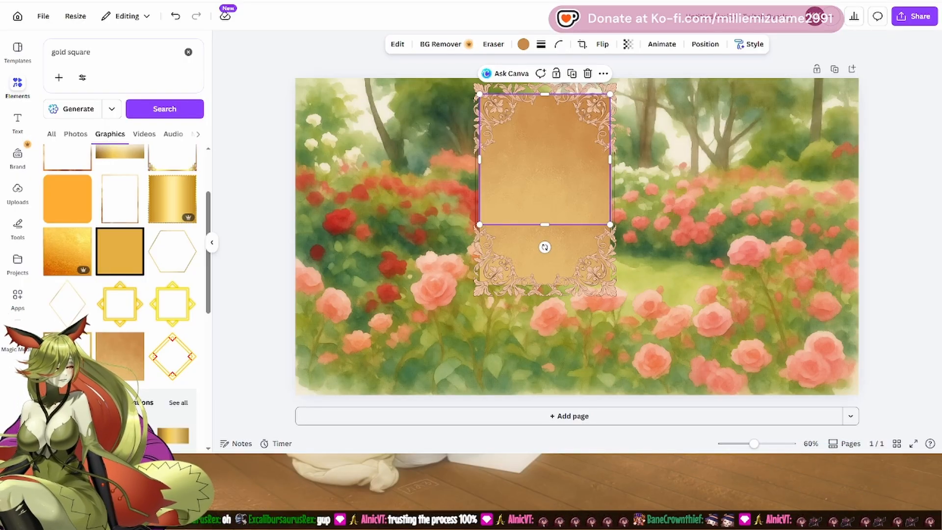
Step: Move the ornate frame to the left to expose the two overlapping gold squares
{"action": "left_click", "coordinate": [933, 398]}
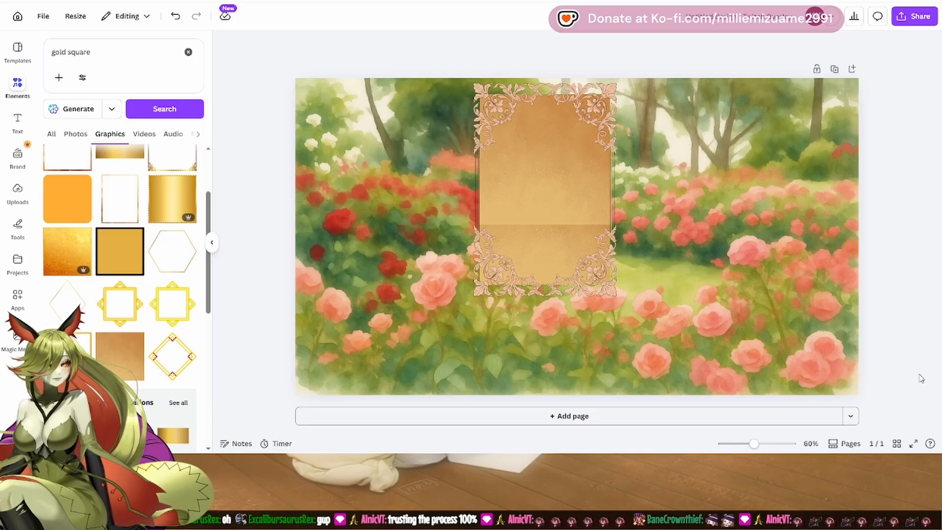
{"action": "left_click", "coordinate": [526, 227]}
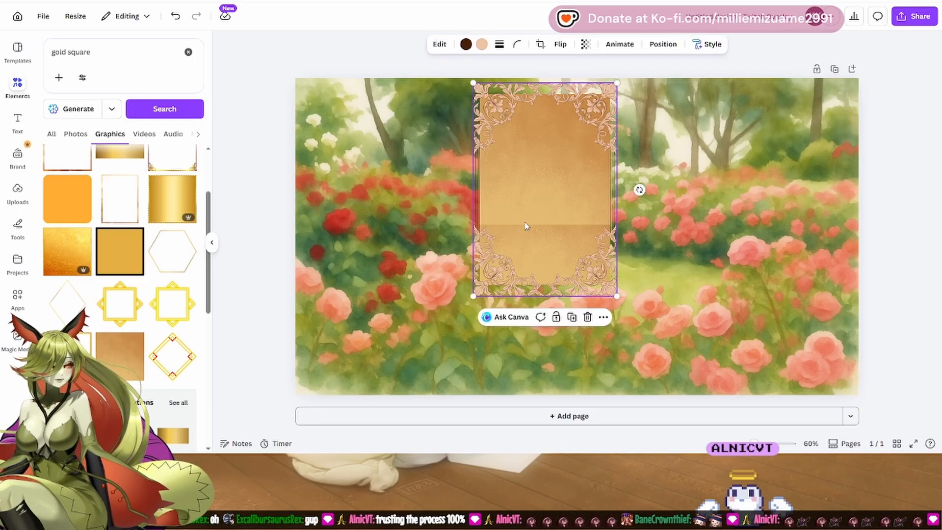
{"action": "left_click_drag", "start_coordinate": [562, 285], "coordinate": [438, 297]}
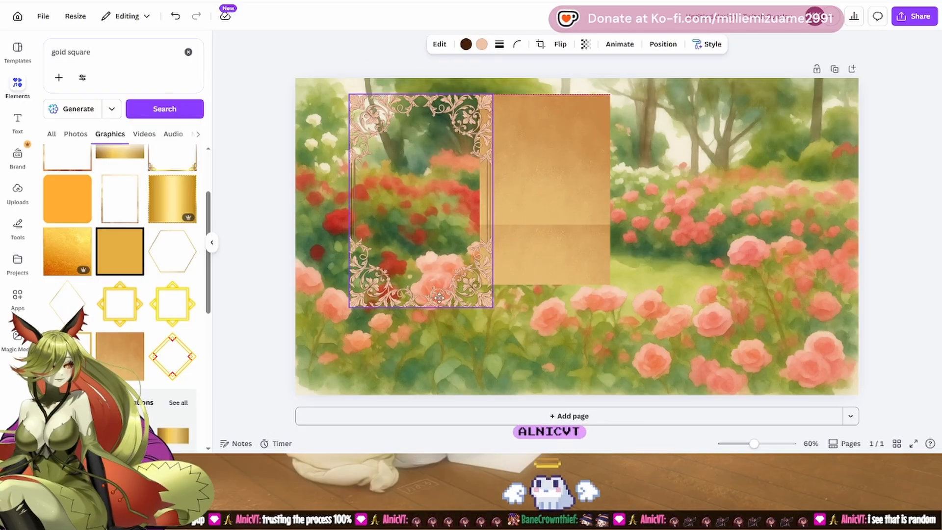
Step: Try flipping the lower gold square vertically and restore its original orientation
{"action": "left_click", "coordinate": [563, 235]}
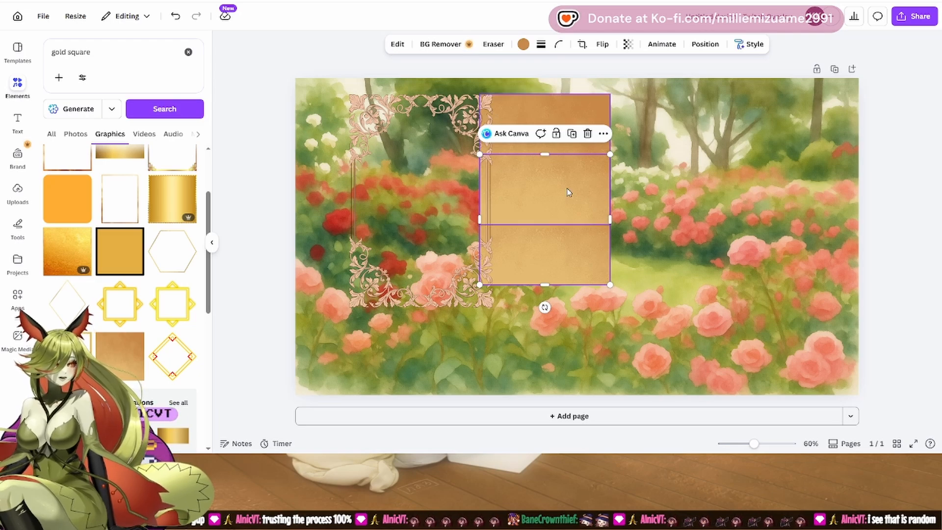
{"action": "left_click", "coordinate": [602, 44]}
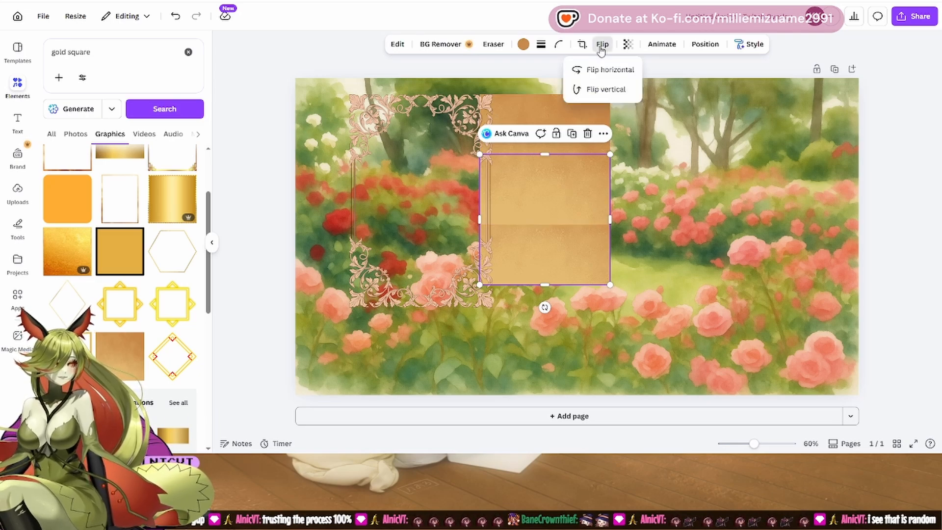
{"action": "left_click", "coordinate": [599, 94]}
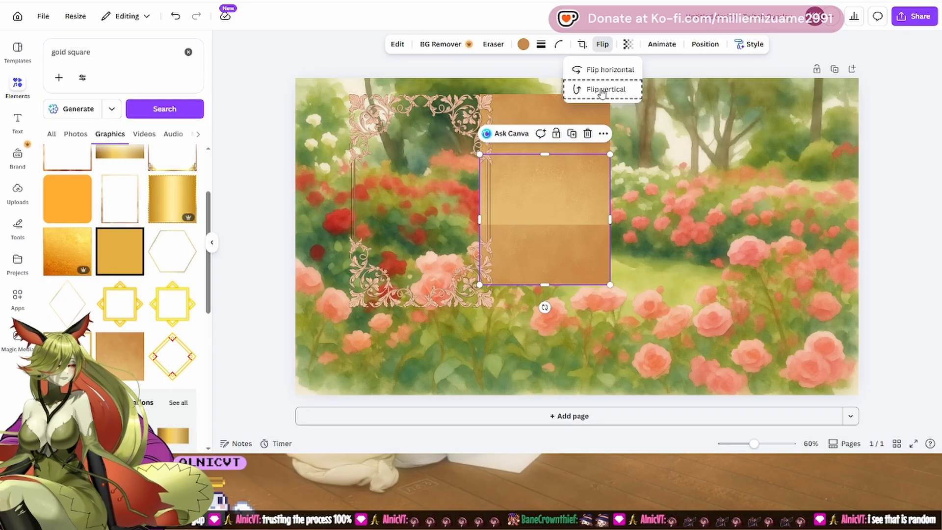
{"action": "left_click", "coordinate": [603, 72]}
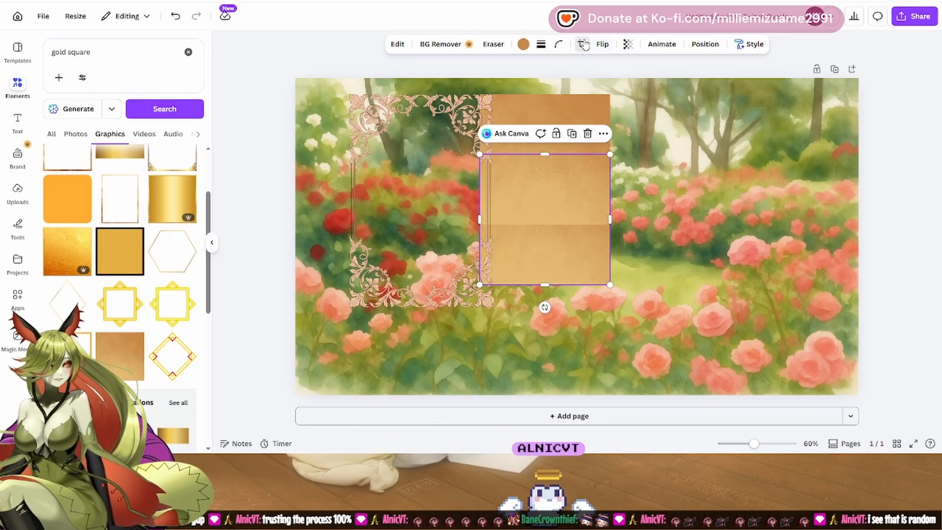
Step: Crop the upper half off the lower gold square and apply the crop
{"action": "double_click", "coordinate": [542, 159]}
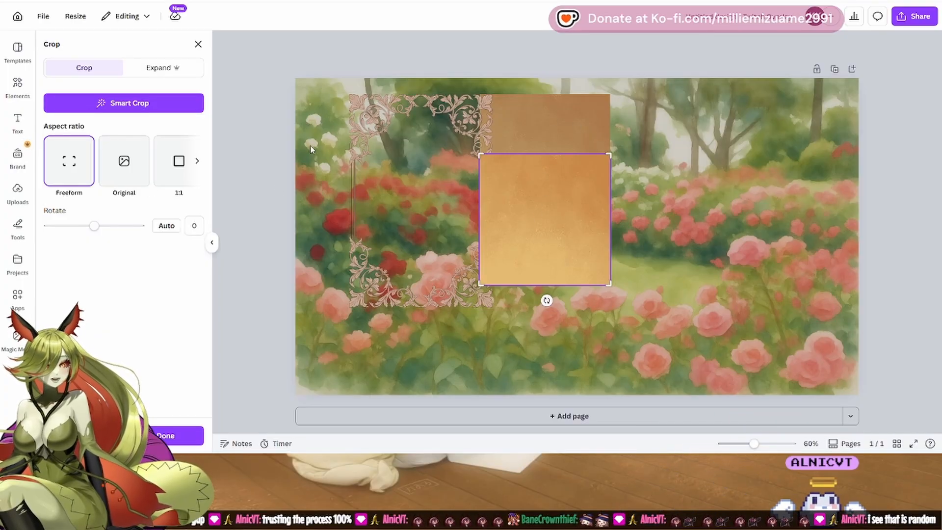
{"action": "left_click", "coordinate": [196, 162]}
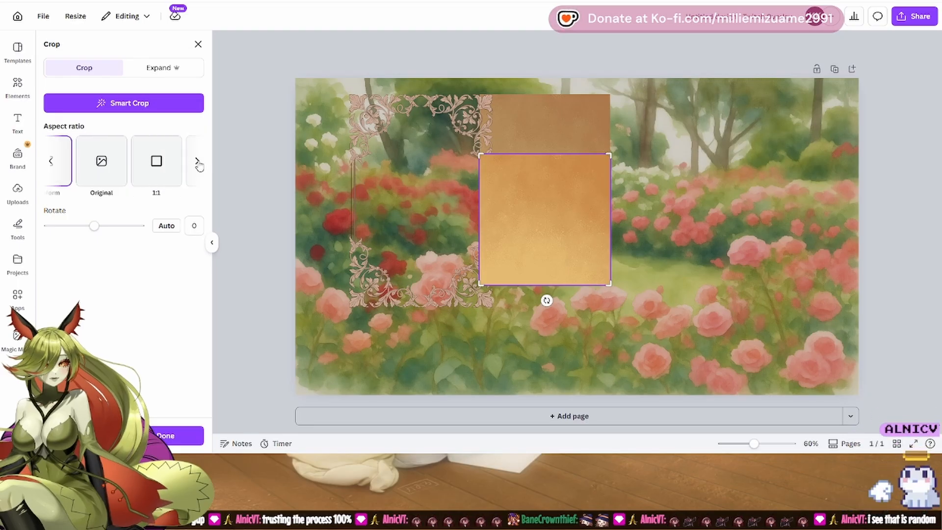
{"action": "left_click", "coordinate": [51, 165]}
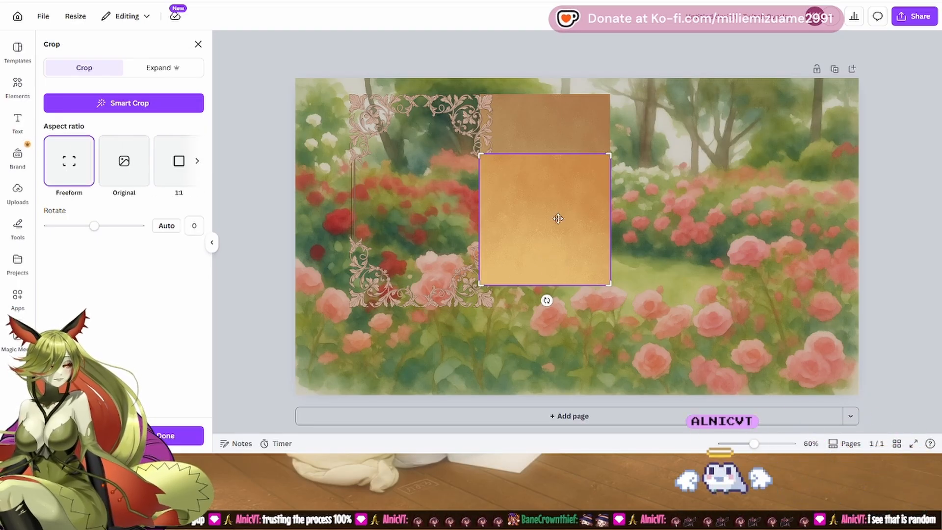
{"action": "left_click_drag", "start_coordinate": [551, 152], "coordinate": [550, 170]}
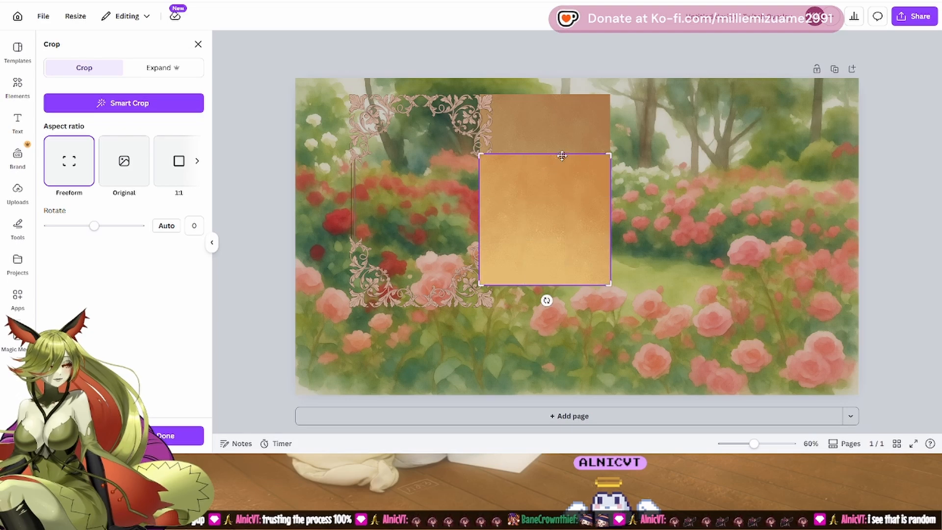
{"action": "left_click_drag", "start_coordinate": [610, 153], "coordinate": [620, 220]}
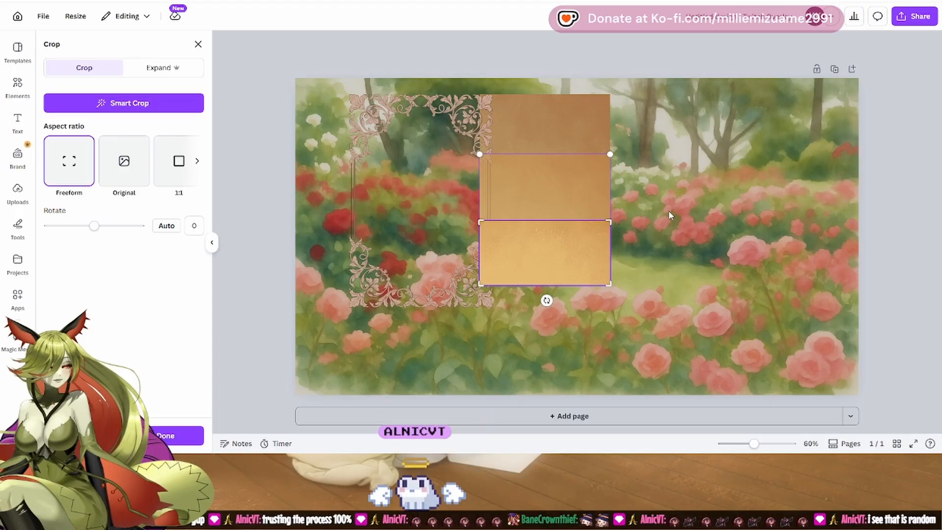
{"action": "left_click", "coordinate": [165, 435]}
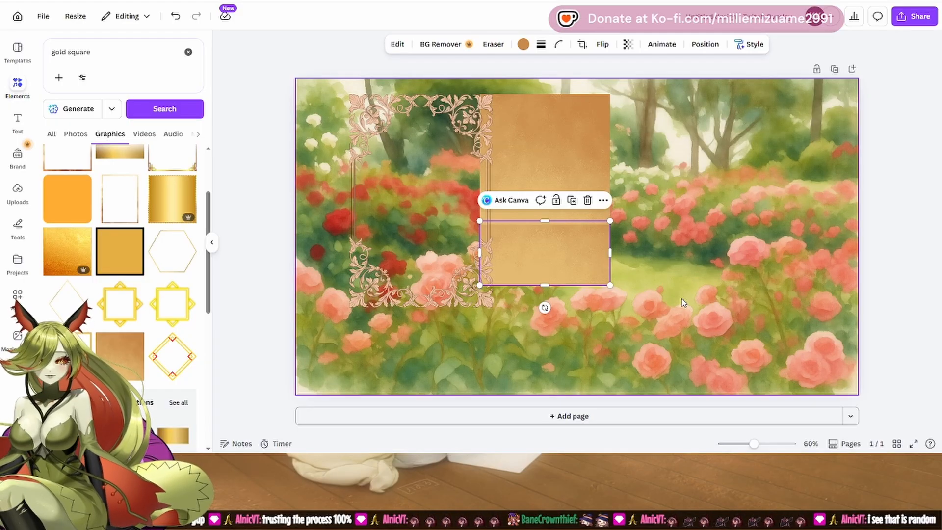
Step: Delete both textured gold squares from the page
{"action": "key", "text": "Delete"}
{"action": "left_click", "coordinate": [520, 201]}
{"action": "key", "text": "Delete"}
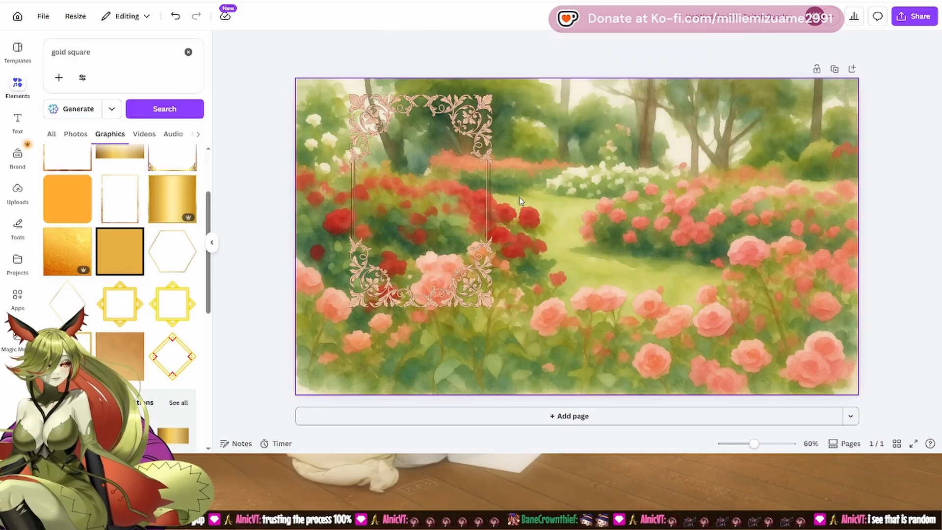
Step: Add the gold gradient square with scalloped edges, trim its bottom edge, and scale it to cover the upper part of the ornate frame
{"action": "left_click", "coordinate": [172, 199]}
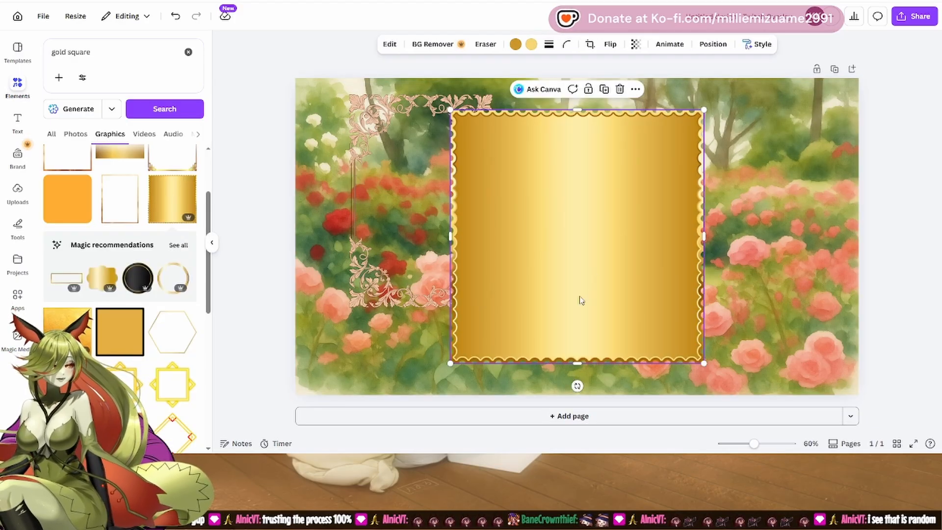
{"action": "left_click_drag", "start_coordinate": [487, 363], "coordinate": [508, 356]}
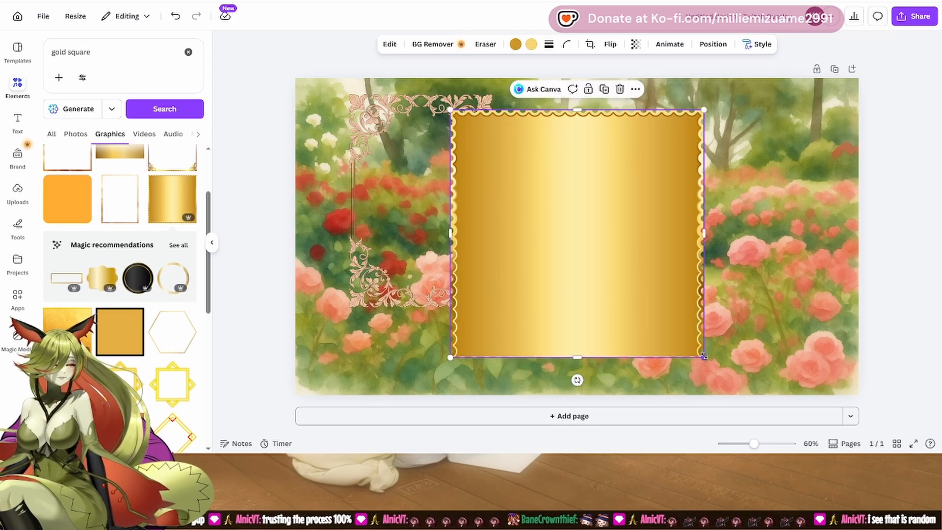
{"action": "left_click_drag", "start_coordinate": [703, 357], "coordinate": [434, 206]}
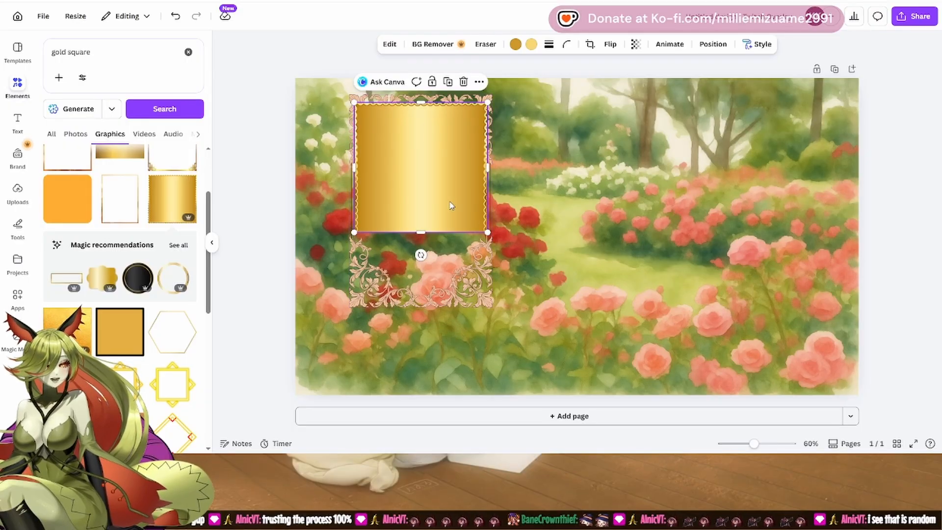
Step: Duplicate the gradient square, place the copy over the frame's lower part, and shorten it to end just above the frame's bottom edge
{"action": "right_click", "coordinate": [451, 205]}
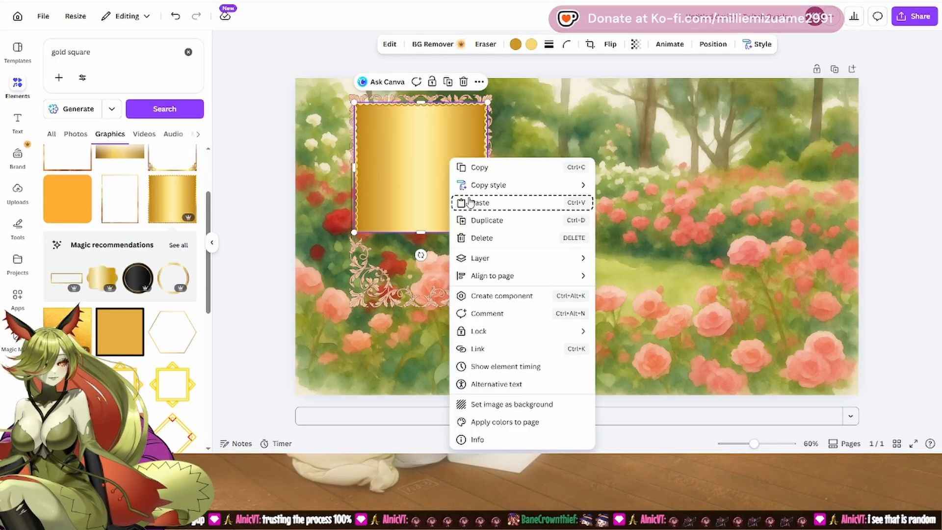
{"action": "left_click", "coordinate": [487, 220]}
{"action": "left_click_drag", "start_coordinate": [439, 195], "coordinate": [436, 308]}
{"action": "left_click_drag", "start_coordinate": [419, 355], "coordinate": [421, 294]}
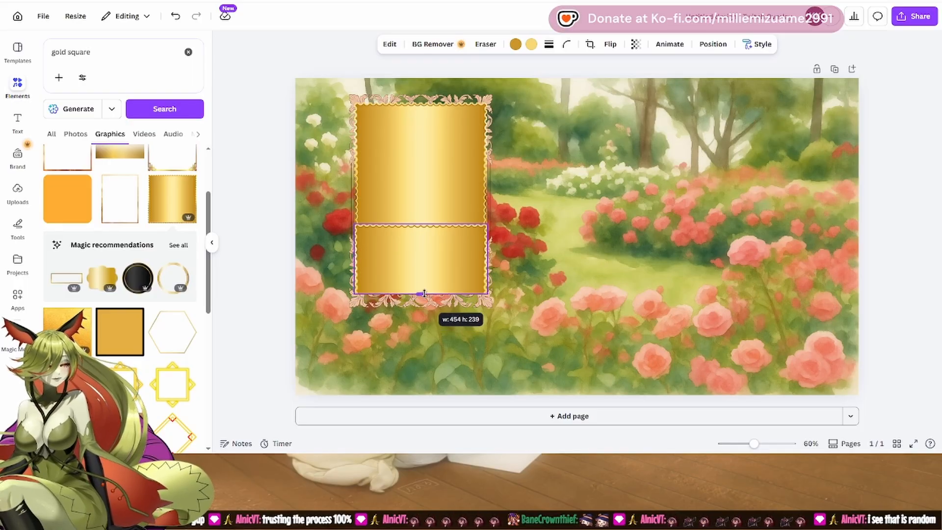
{"action": "left_click_drag", "start_coordinate": [424, 293], "coordinate": [425, 300]}
Step: Trim the scalloped top edge off the lower gradient square and adjust it to meet the upper square without a seam
{"action": "left_click_drag", "start_coordinate": [420, 224], "coordinate": [420, 231]}
{"action": "left_click", "coordinate": [640, 255]}
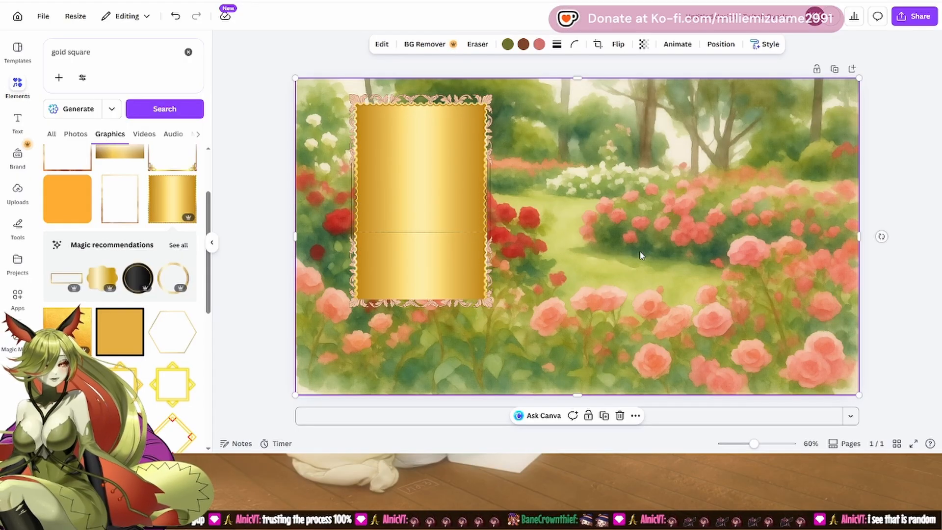
{"action": "left_click", "coordinate": [435, 250]}
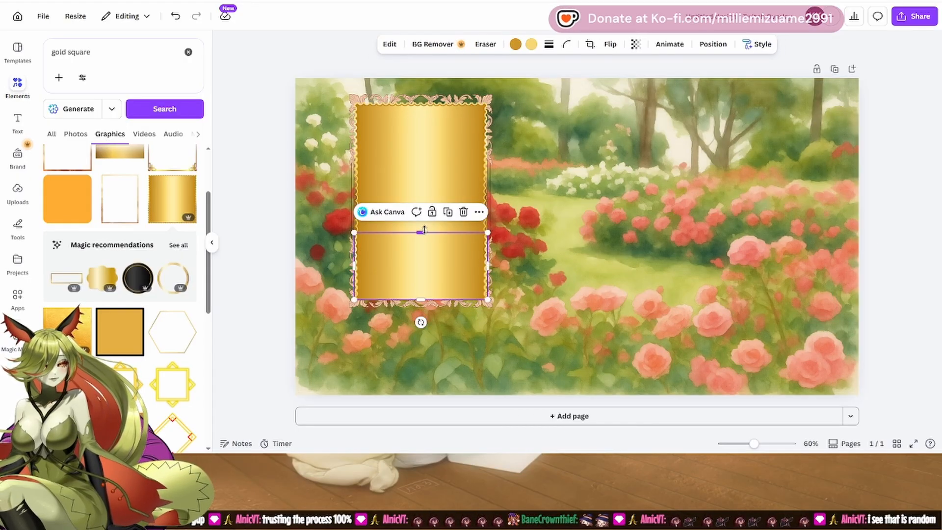
{"action": "left_click_drag", "start_coordinate": [424, 229], "coordinate": [423, 226]}
{"action": "left_click", "coordinate": [607, 255]}
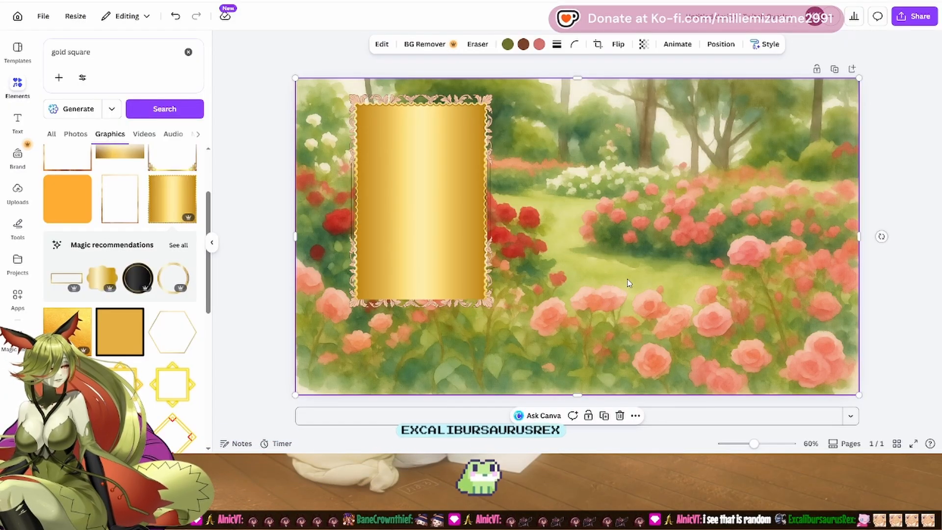
Step: Move the rose garden background to the right half of the page, clear of the frame and gold squares
{"action": "left_click_drag", "start_coordinate": [633, 278], "coordinate": [877, 278]}
{"action": "left_click_drag", "start_coordinate": [881, 286], "coordinate": [893, 279]}
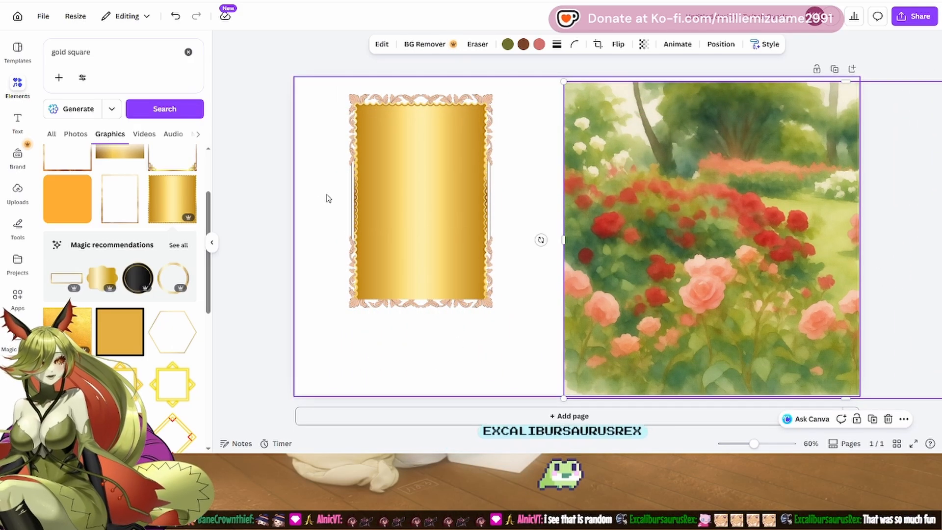
{"action": "left_click_drag", "start_coordinate": [323, 87], "coordinate": [489, 350]}
{"action": "left_click", "coordinate": [453, 351]}
Step: Send the upper and lower gold gradient squares backward so both lie behind the ornate frame
{"action": "left_click", "coordinate": [412, 141]}
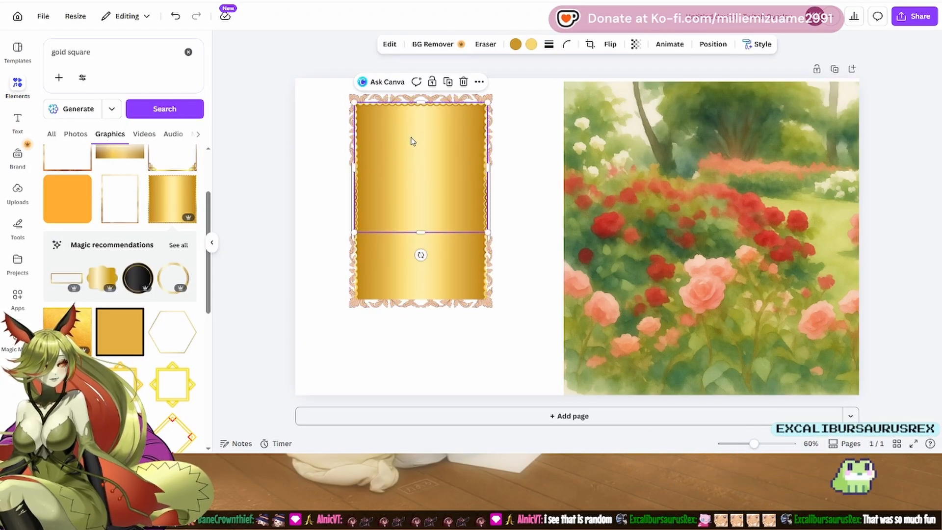
{"action": "right_click", "coordinate": [411, 141]}
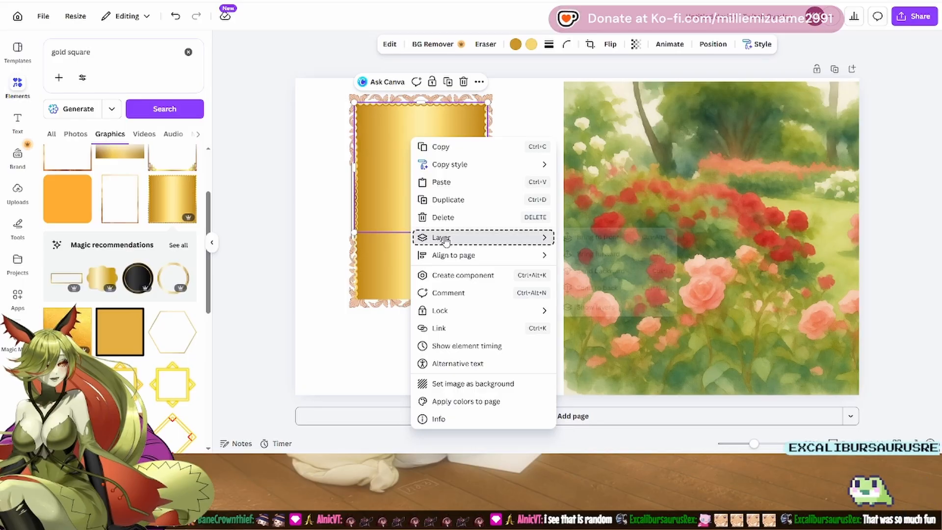
{"action": "mouse_move", "coordinate": [520, 238]}
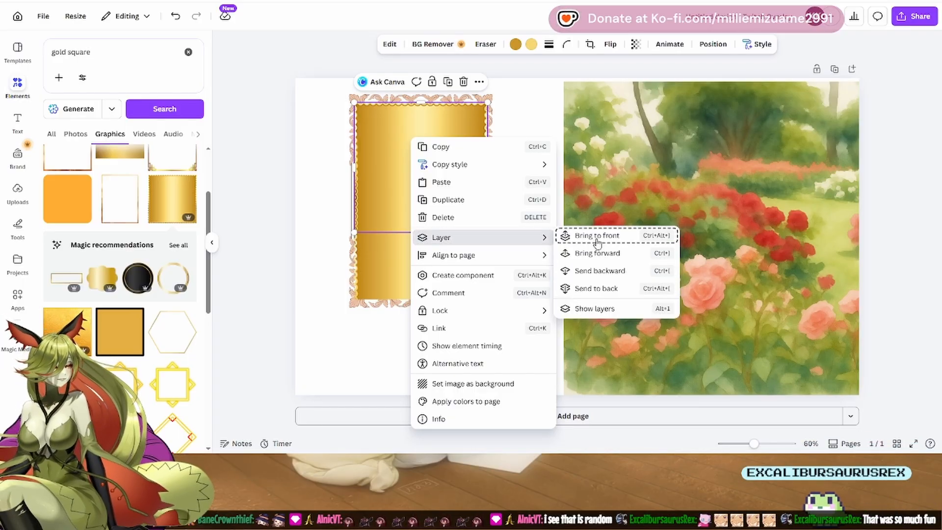
{"action": "left_click", "coordinate": [599, 270]}
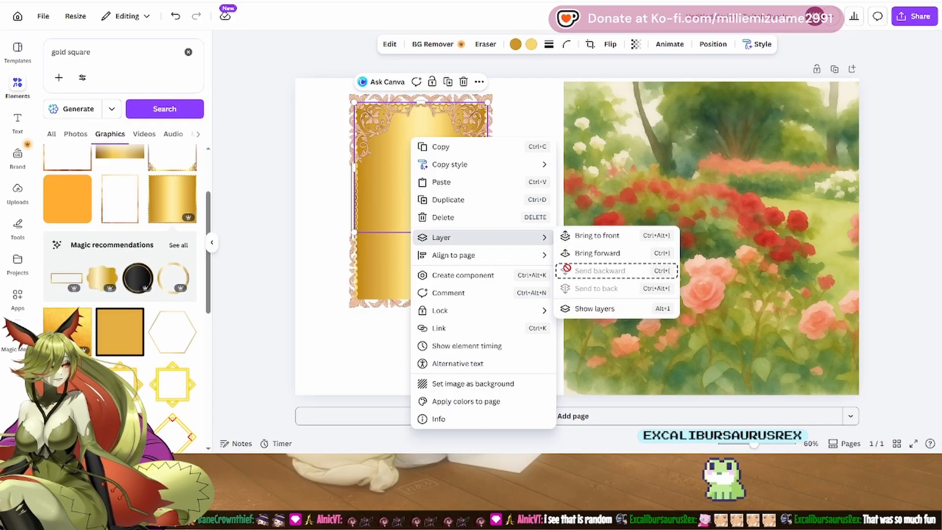
{"action": "left_click", "coordinate": [400, 278]}
{"action": "right_click", "coordinate": [384, 270]}
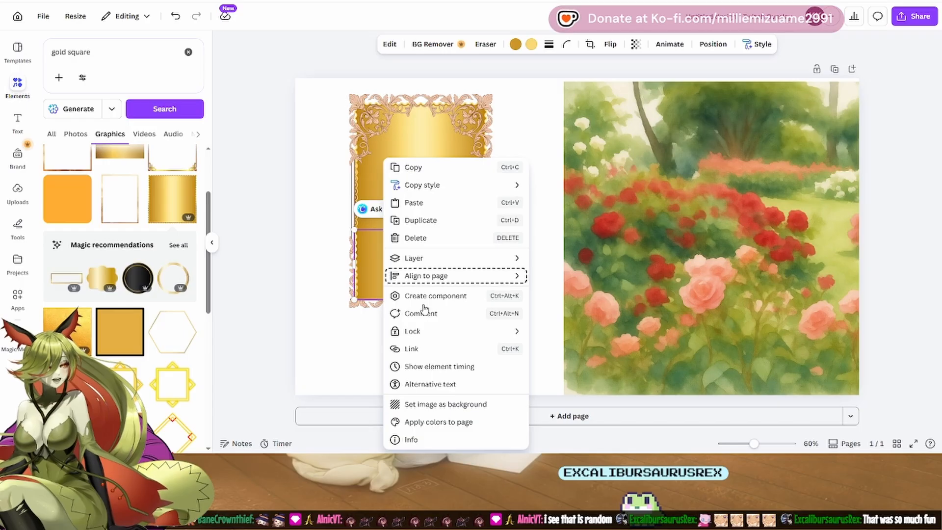
{"action": "mouse_move", "coordinate": [510, 258]}
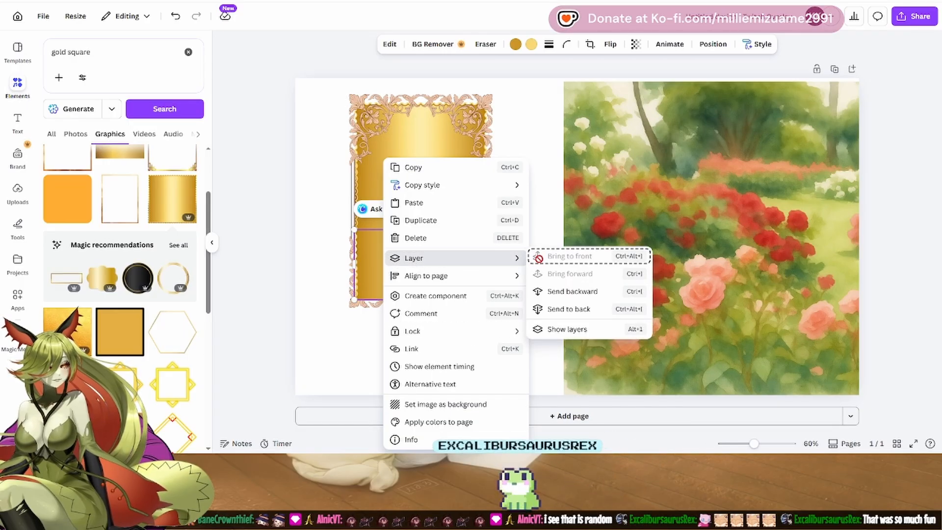
{"action": "left_click", "coordinate": [564, 295]}
{"action": "left_click", "coordinate": [305, 316]}
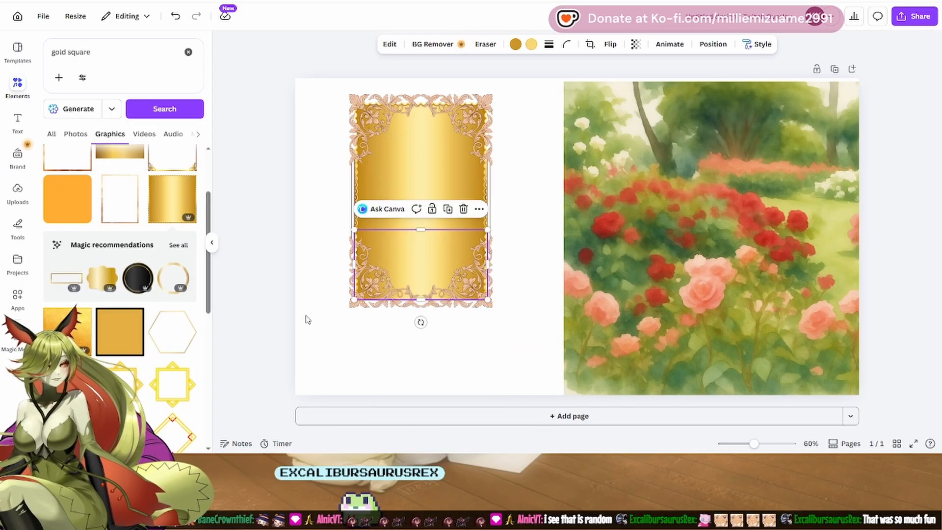
{"action": "left_click", "coordinate": [417, 351]}
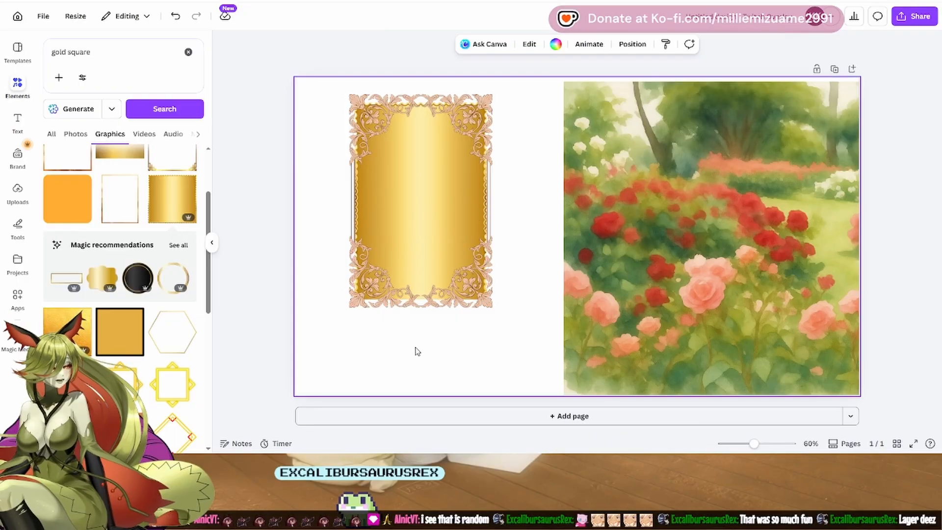
Step: Group the ornate frame with both gold gradient squares and scale the group down slightly
{"action": "left_click_drag", "start_coordinate": [528, 317], "coordinate": [317, 91]}
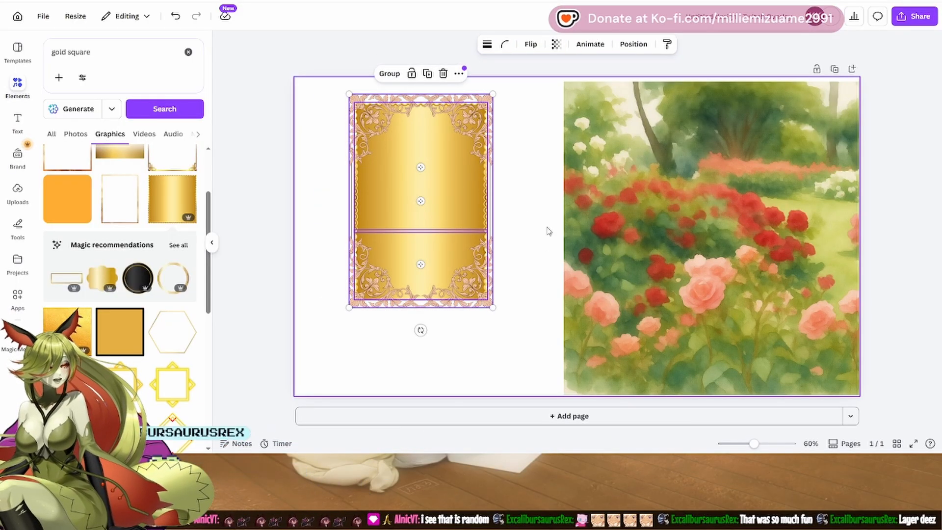
{"action": "left_click", "coordinate": [391, 75]}
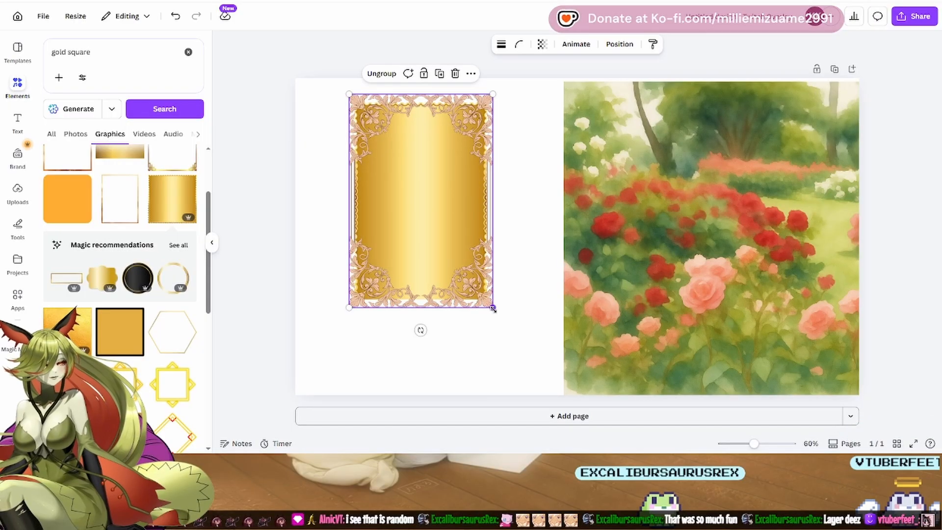
{"action": "left_click_drag", "start_coordinate": [493, 307], "coordinate": [434, 310]}
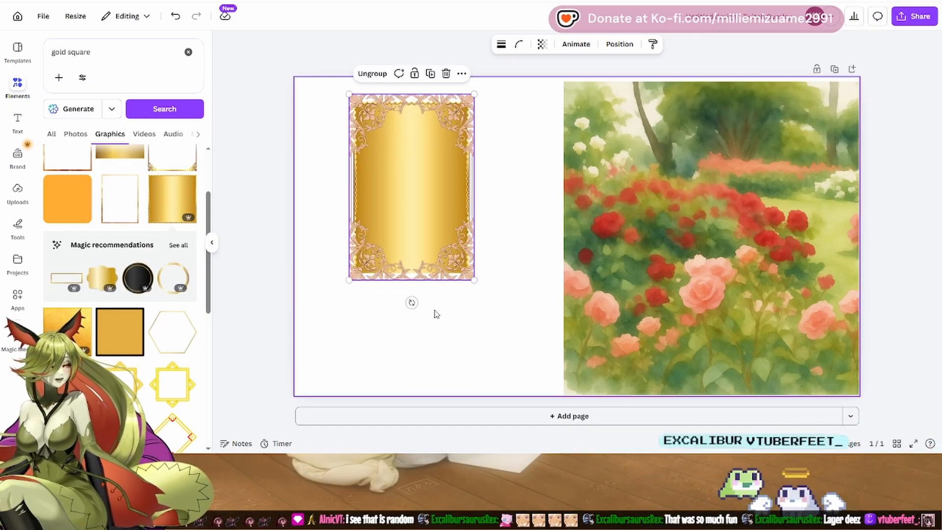
Step: Move the rose garden background back to fill the page and place the framed gold panel near its upper-left edge
{"action": "left_click_drag", "start_coordinate": [769, 289], "coordinate": [503, 287]}
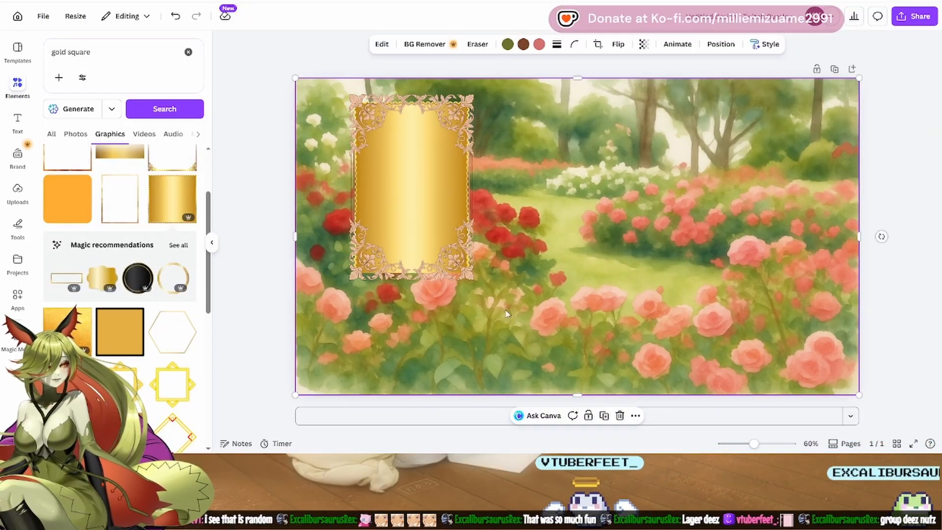
{"action": "left_click", "coordinate": [413, 254]}
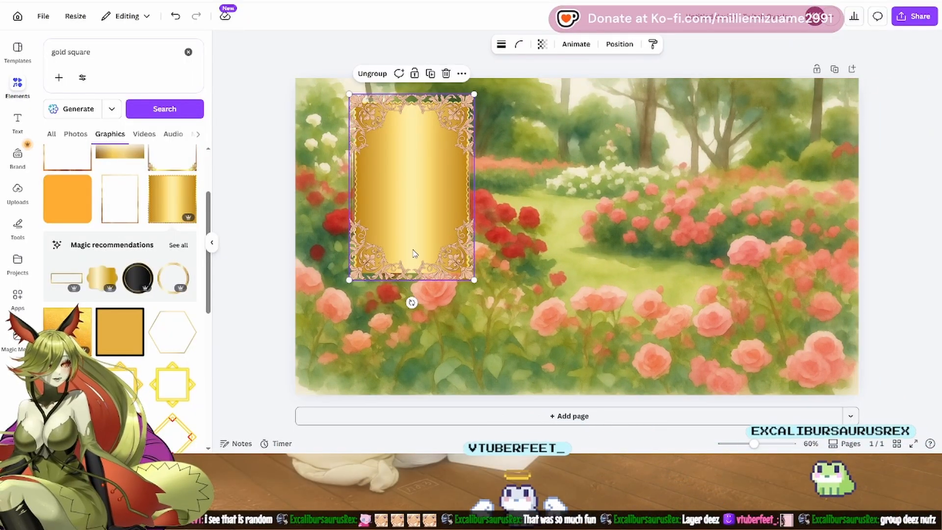
{"action": "left_click_drag", "start_coordinate": [411, 253], "coordinate": [406, 305]}
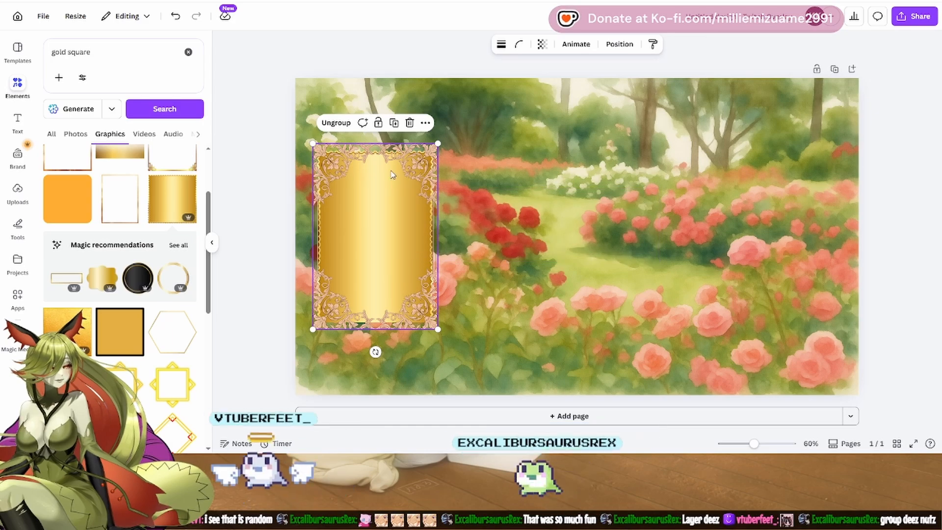
{"action": "left_click", "coordinate": [724, 223]}
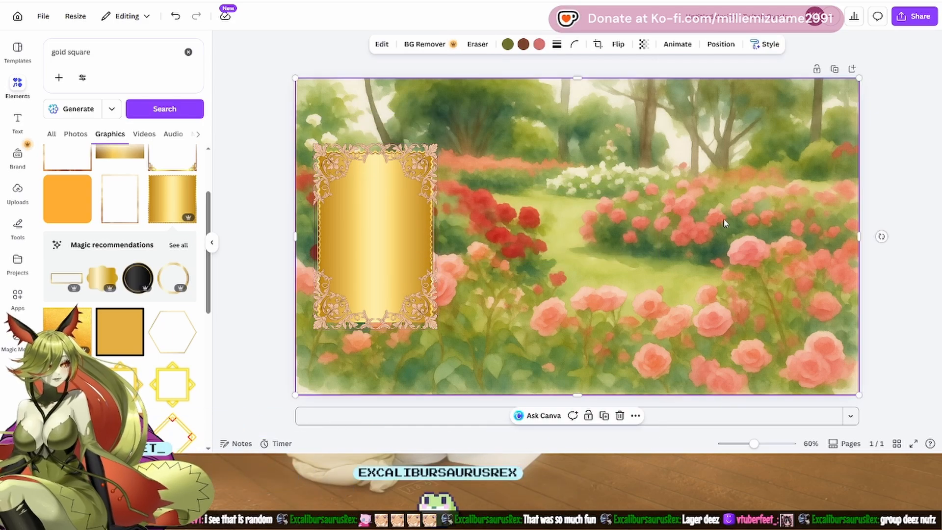
{"action": "left_click_drag", "start_coordinate": [391, 257], "coordinate": [387, 215]}
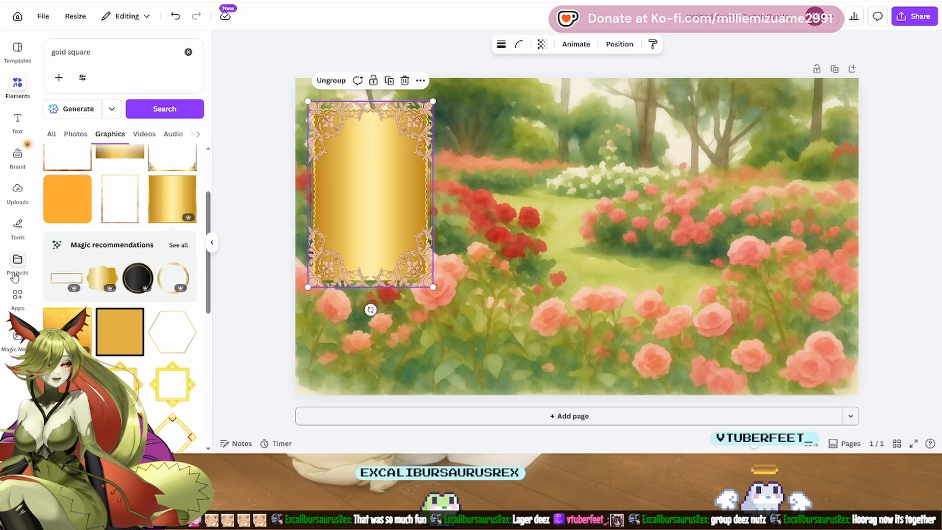
Step: Add the uploaded artwork with two standing character figures to the page and crop it to its left figure
{"action": "left_click", "coordinate": [21, 205]}
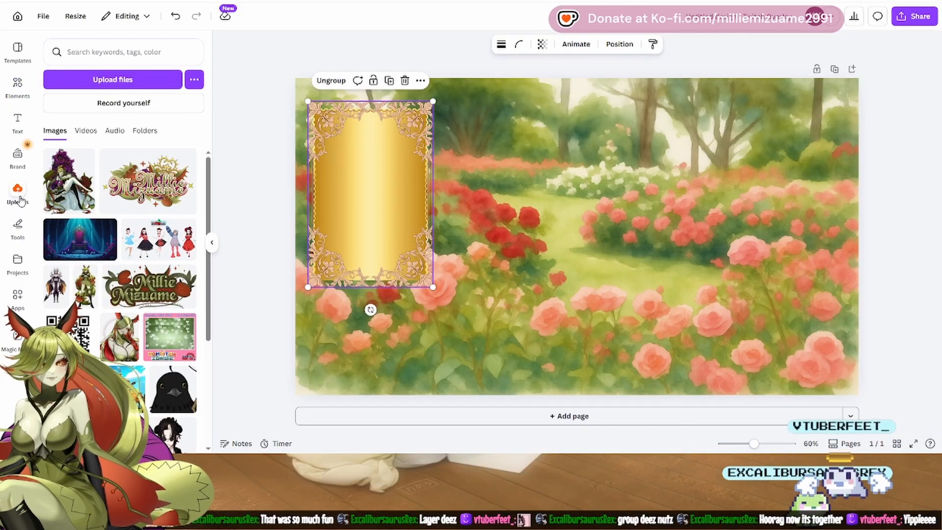
{"action": "scroll", "coordinate": [96, 281], "scroll_direction": "down", "scroll_amount": 10}
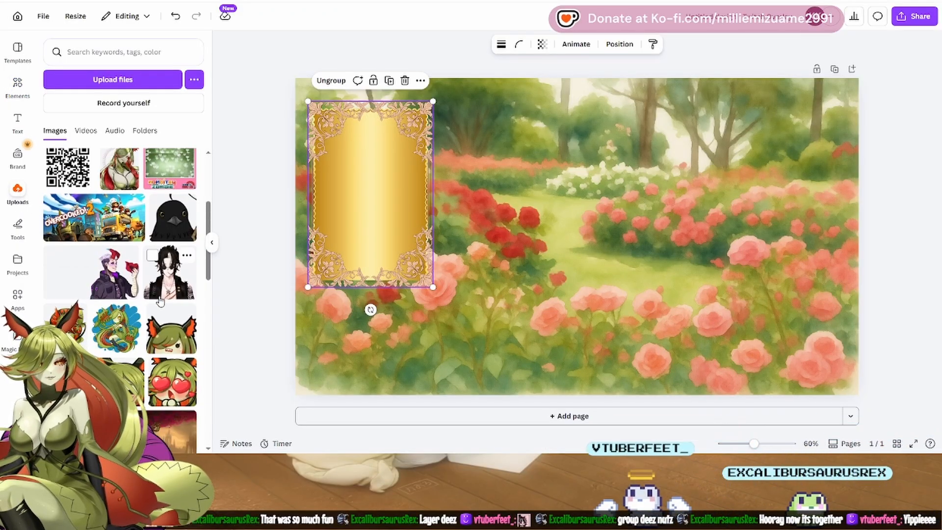
{"action": "scroll", "coordinate": [161, 299], "scroll_direction": "down", "scroll_amount": 5}
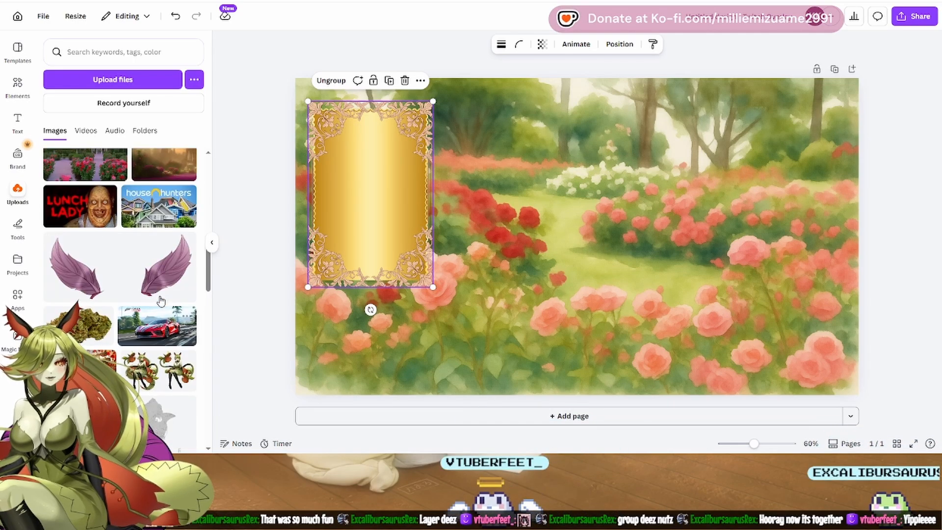
{"action": "left_click", "coordinate": [159, 370]}
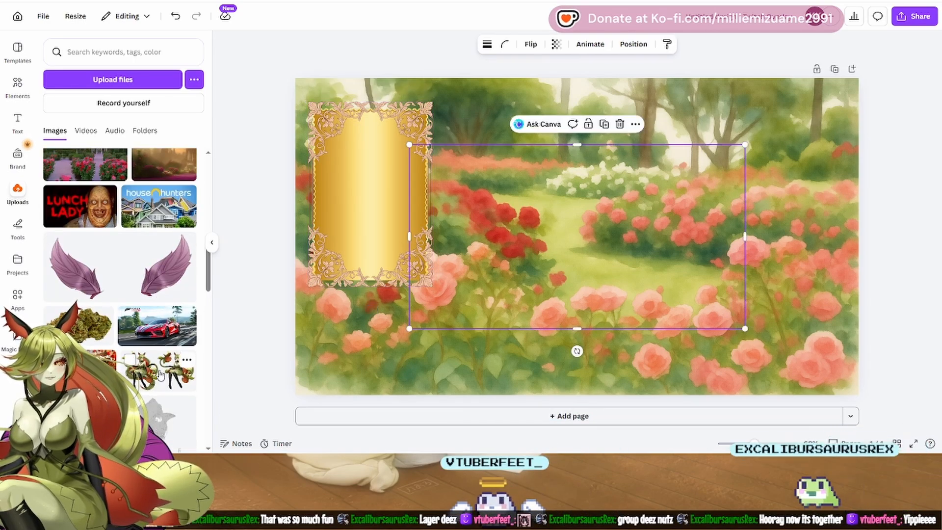
{"action": "left_click_drag", "start_coordinate": [597, 298], "coordinate": [621, 298]}
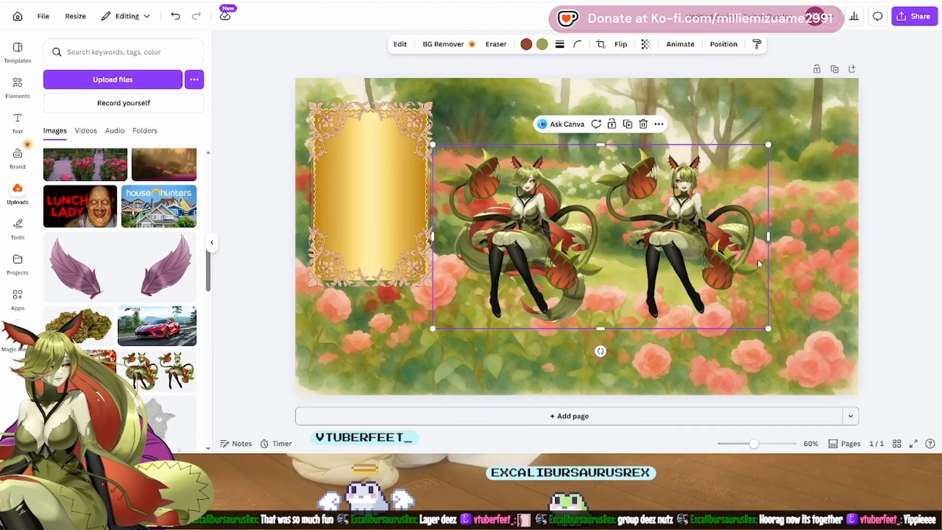
{"action": "left_click_drag", "start_coordinate": [770, 236], "coordinate": [601, 244]}
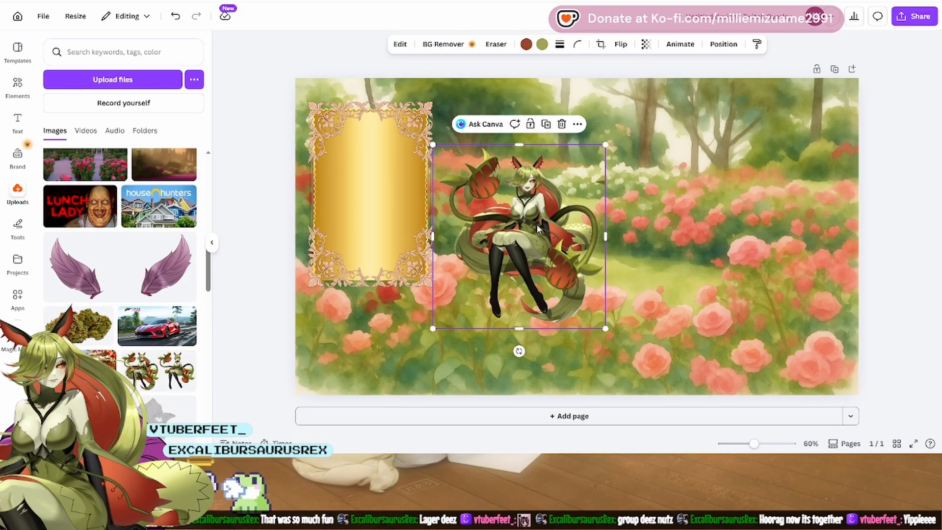
Step: Enlarge and reposition the cropped standing character figure, and remove it from the page
{"action": "left_click_drag", "start_coordinate": [595, 325], "coordinate": [785, 431]}
{"action": "left_click_drag", "start_coordinate": [685, 261], "coordinate": [676, 289]}
{"action": "key", "text": "Delete"}
Step: Add the uploaded artwork of the character seated on a purple flower throne, enlarged beyond the page's lower edge, to the right of the gold panel
{"action": "scroll", "coordinate": [129, 265], "scroll_direction": "up", "scroll_amount": 2}
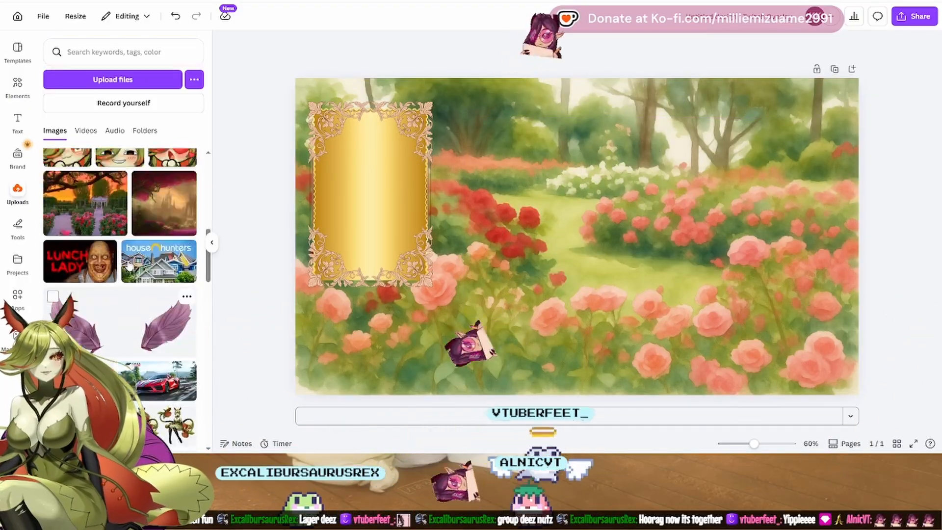
{"action": "scroll", "coordinate": [129, 265], "scroll_direction": "up", "scroll_amount": 10}
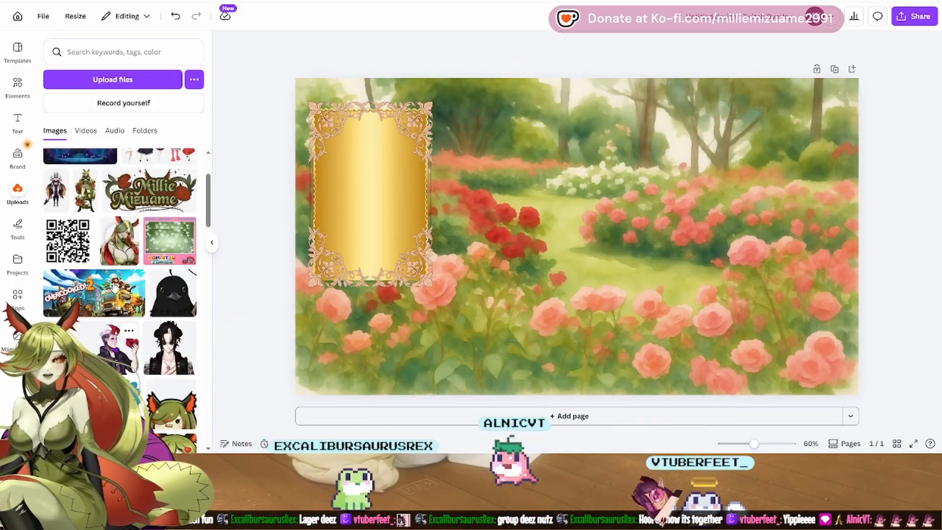
{"action": "scroll", "coordinate": [120, 294], "scroll_direction": "up", "scroll_amount": 3}
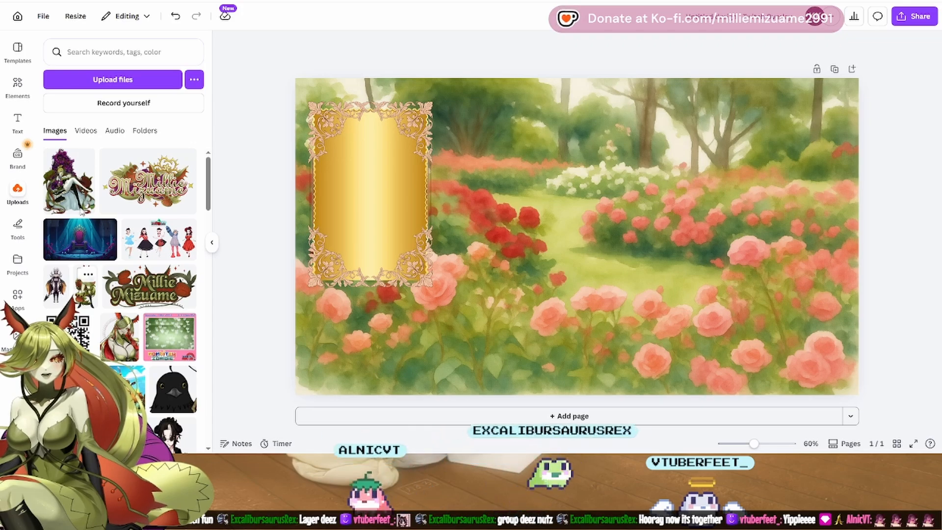
{"action": "left_click", "coordinate": [78, 201]}
{"action": "left_click_drag", "start_coordinate": [645, 329], "coordinate": [717, 402]}
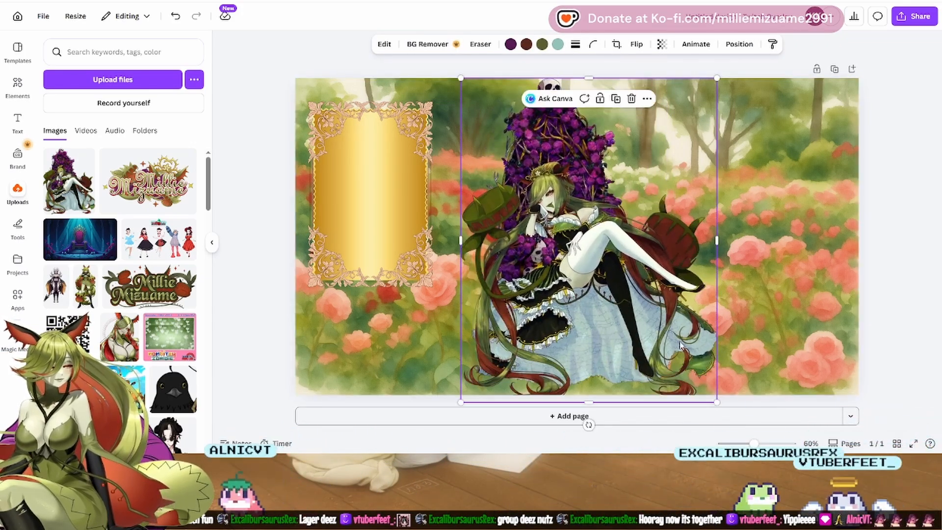
{"action": "left_click_drag", "start_coordinate": [680, 345], "coordinate": [684, 336]}
{"action": "left_click_drag", "start_coordinate": [721, 393], "coordinate": [766, 444]}
{"action": "left_click_drag", "start_coordinate": [664, 373], "coordinate": [653, 371]}
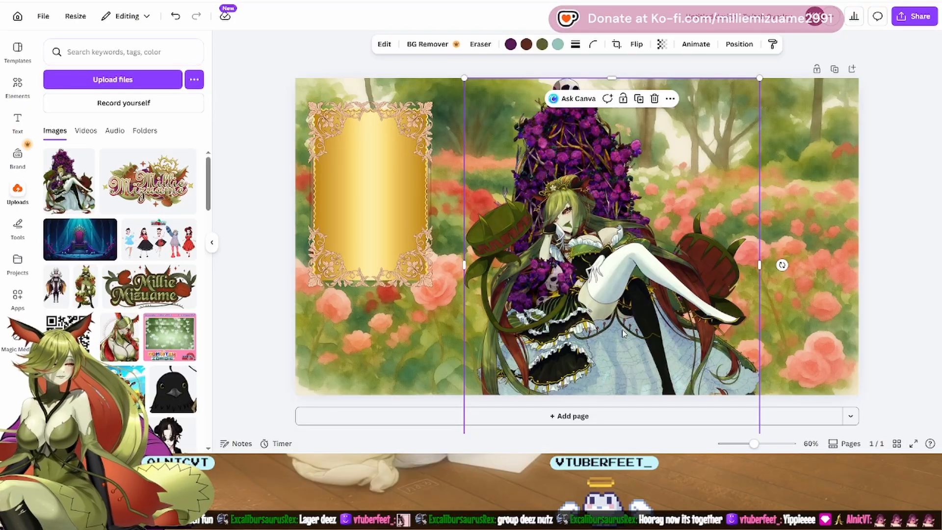
{"action": "mouse_move", "coordinate": [623, 333]}
{"action": "left_mouse_down"}
{"action": "mouse_move", "coordinate": [673, 334]}
{"action": "mouse_move", "coordinate": [640, 335]}
{"action": "left_mouse_up"}
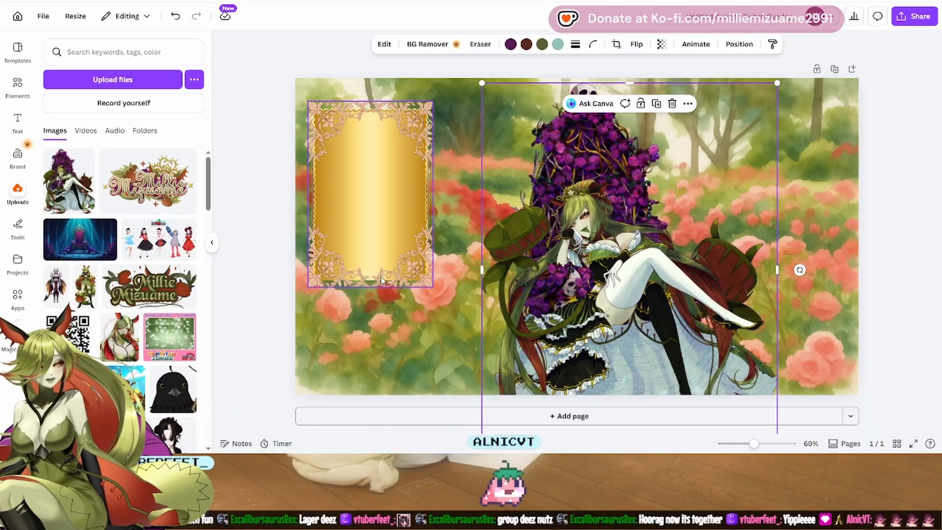
Step: Move the framed gold panel up, close to the page's upper-left corner
{"action": "left_click_drag", "start_coordinate": [382, 280], "coordinate": [378, 259]}
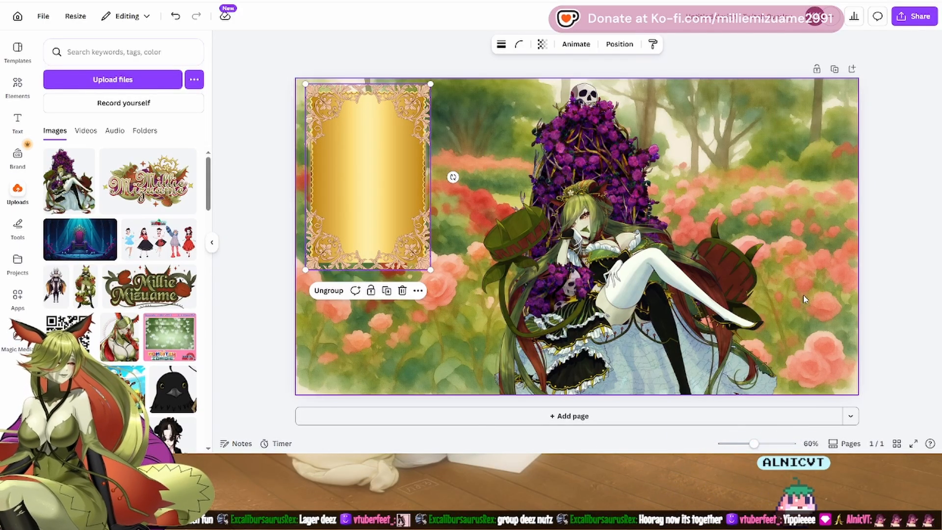
{"action": "left_click", "coordinate": [711, 310]}
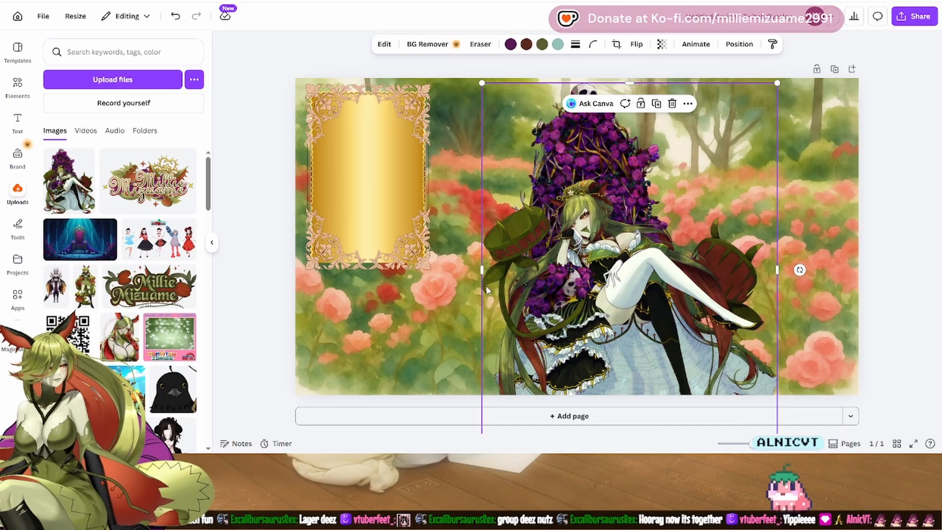
{"action": "left_click", "coordinate": [895, 330]}
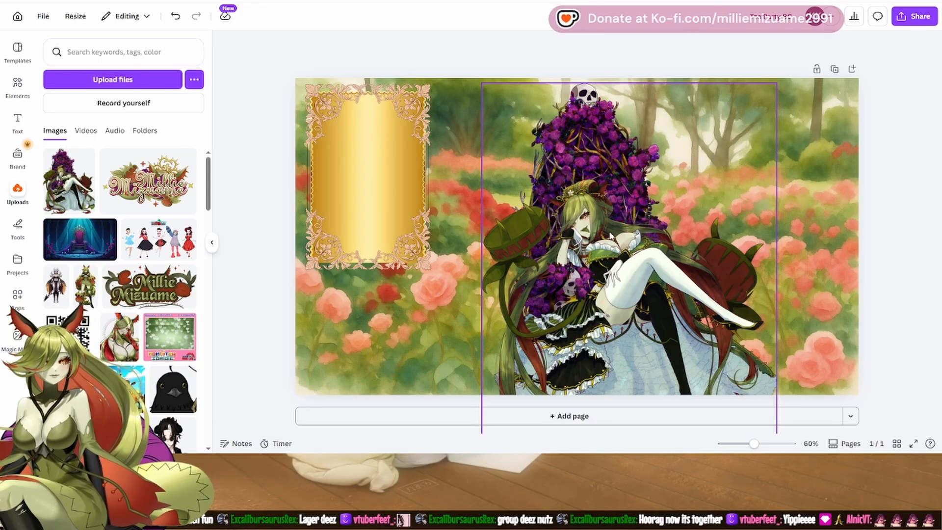
Step: Delete the throne character artwork from the page
{"action": "left_click", "coordinate": [619, 221]}
{"action": "key", "text": "Delete"}
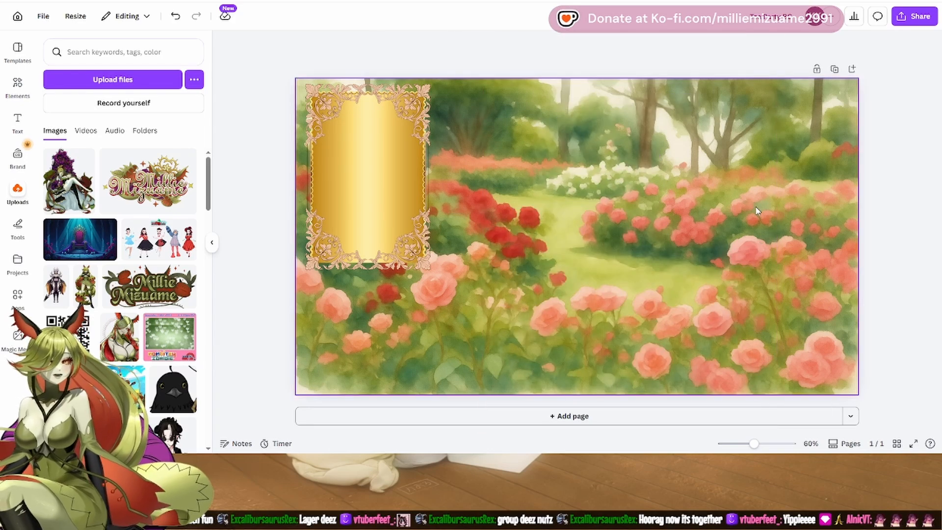
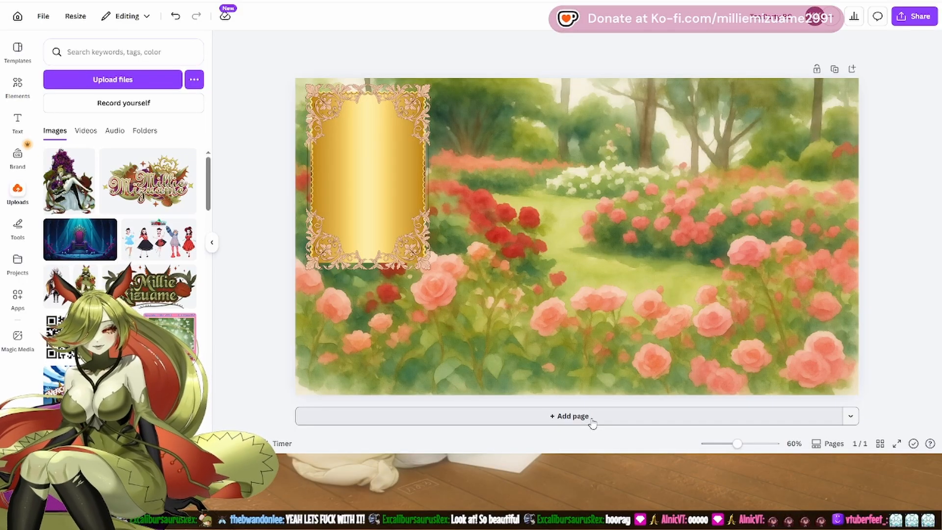
Step: Add a blank second page to the design and delete it
{"action": "left_click", "coordinate": [592, 422]}
{"action": "right_click", "coordinate": [590, 348]}
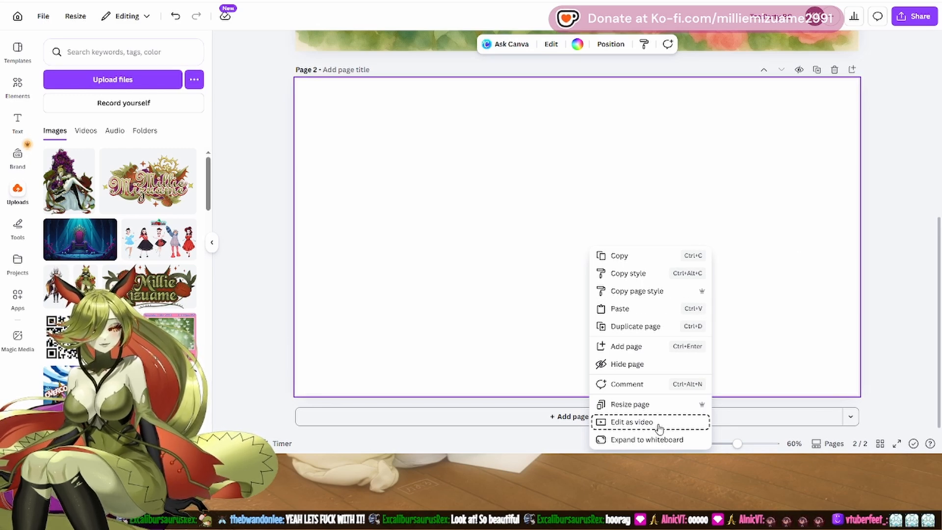
{"action": "left_click", "coordinate": [914, 296]}
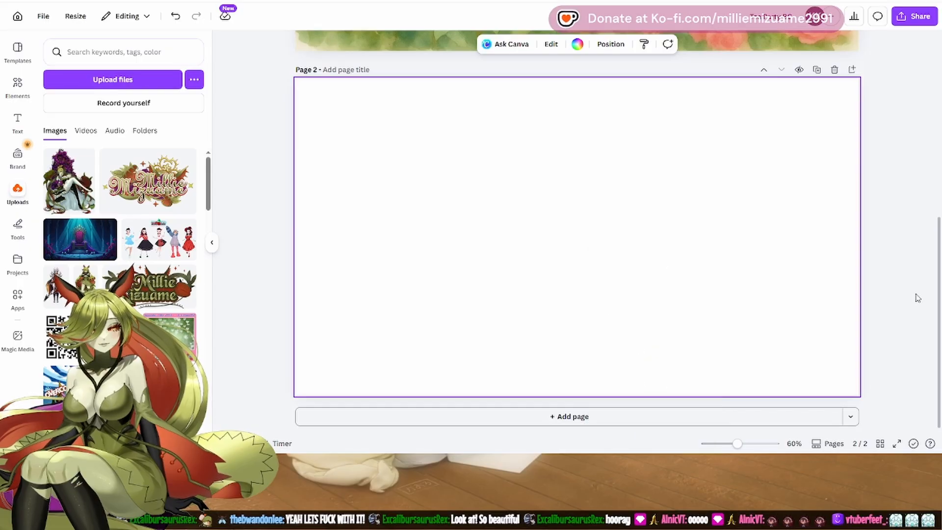
{"action": "scroll", "coordinate": [760, 281], "scroll_direction": "up", "scroll_amount": 5}
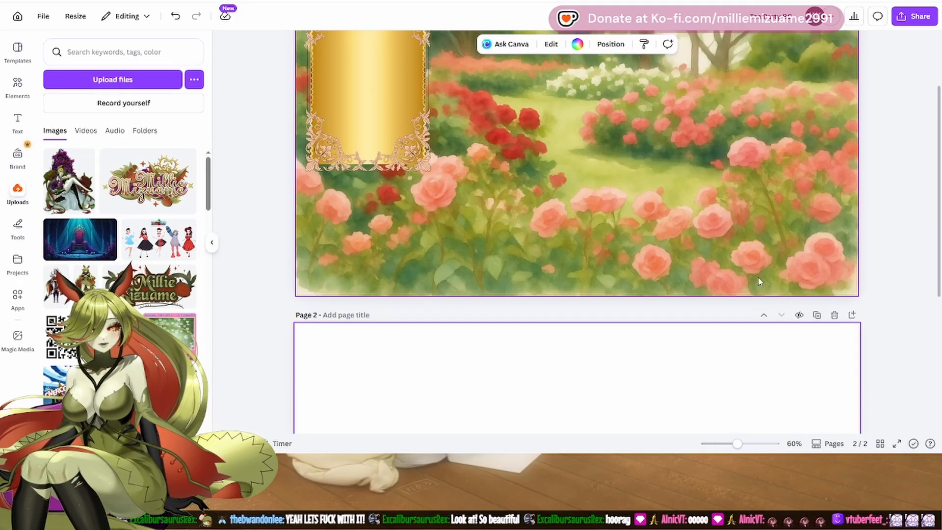
{"action": "left_click", "coordinate": [834, 315]}
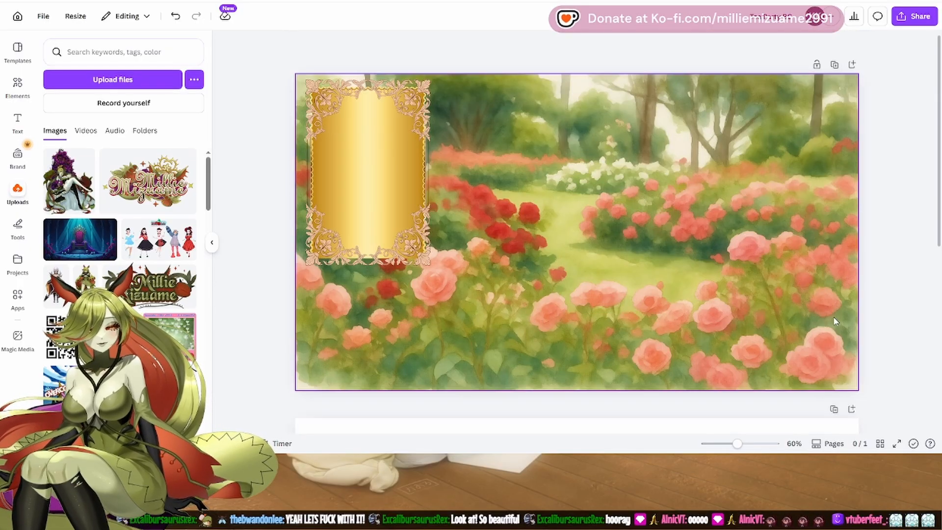
Step: Duplicate the rose garden background image on the page and delete the copy
{"action": "right_click", "coordinate": [684, 290]}
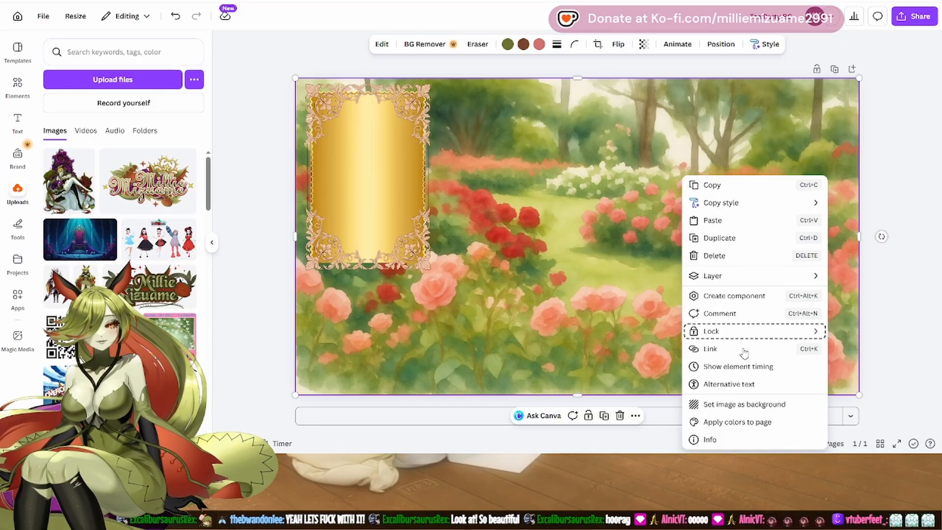
{"action": "mouse_move", "coordinate": [739, 338]}
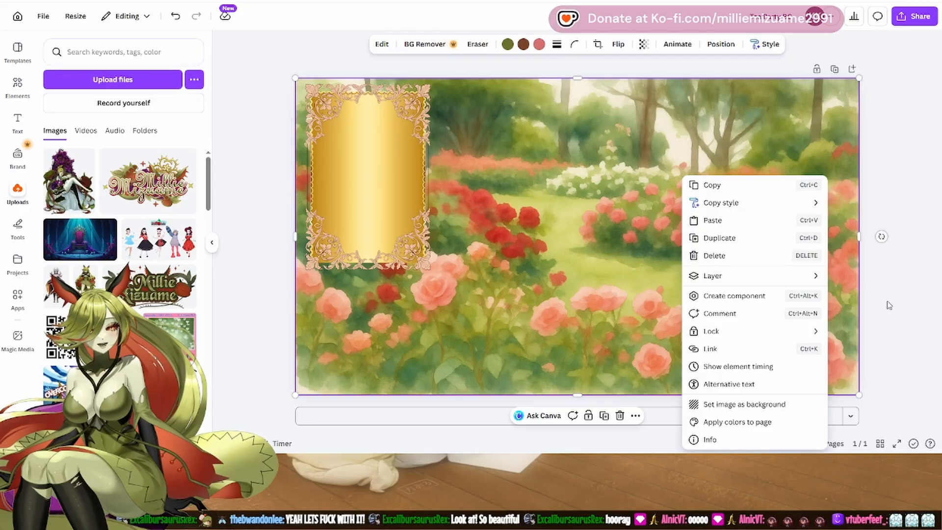
{"action": "left_click", "coordinate": [714, 239]}
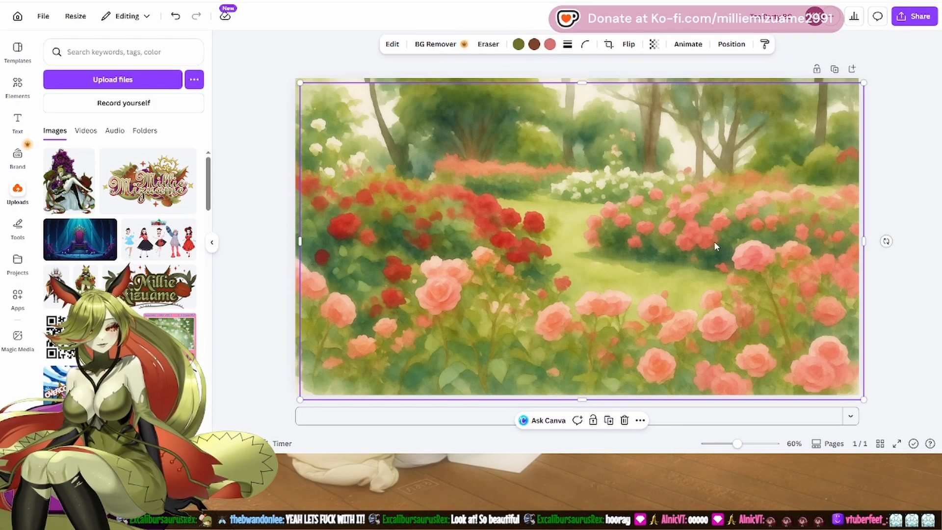
{"action": "key", "text": "Delete"}
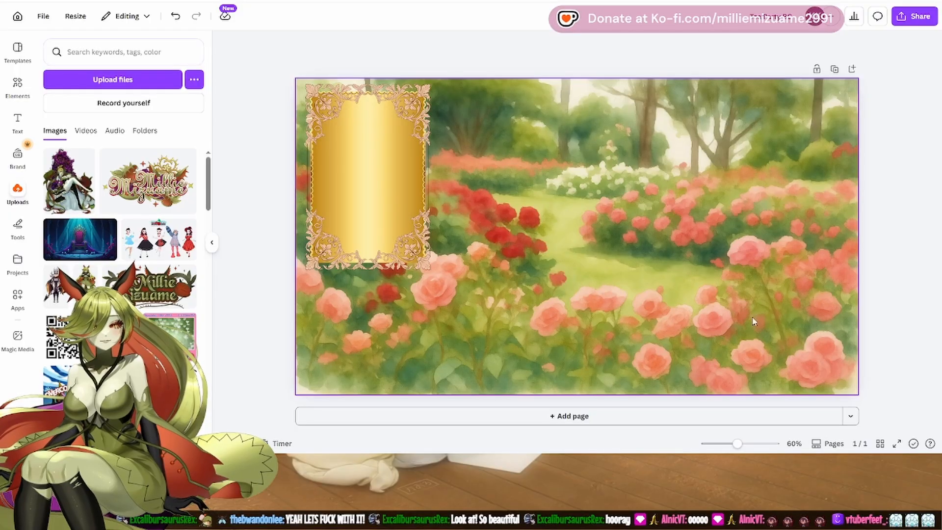
Step: Add a blank page with a duplicate of it, and delete both blank pages
{"action": "left_click", "coordinate": [845, 422]}
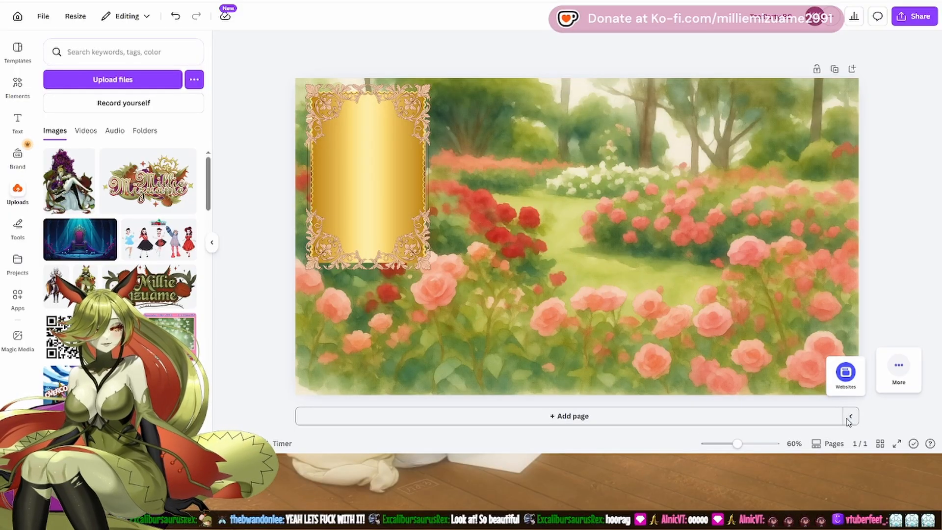
{"action": "left_click", "coordinate": [850, 418]}
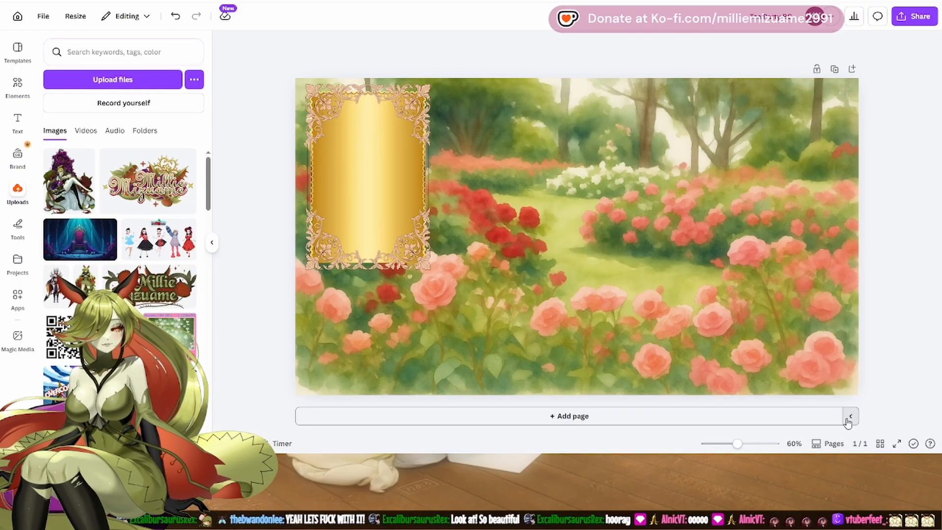
{"action": "left_click", "coordinate": [754, 423]}
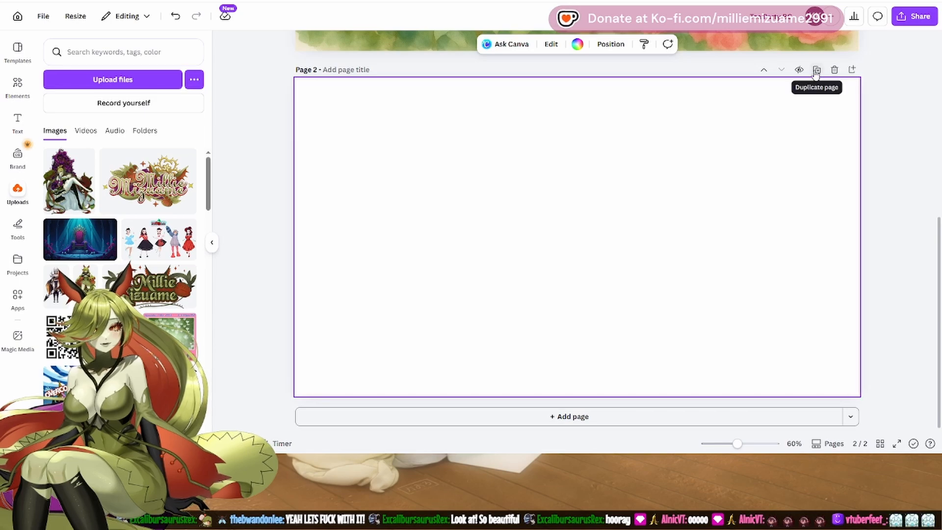
{"action": "left_click", "coordinate": [816, 71]}
{"action": "scroll", "coordinate": [800, 162], "scroll_direction": "up", "scroll_amount": 10}
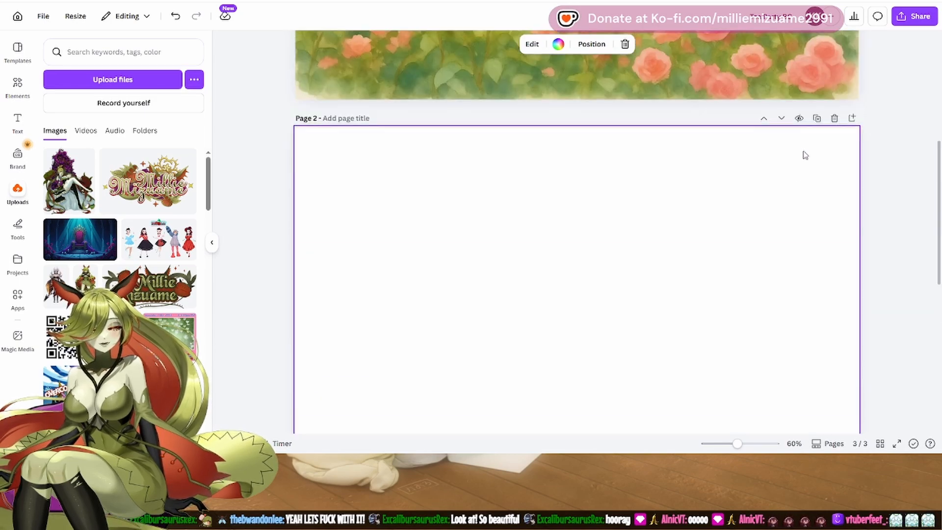
{"action": "scroll", "coordinate": [819, 206], "scroll_direction": "down", "scroll_amount": 3}
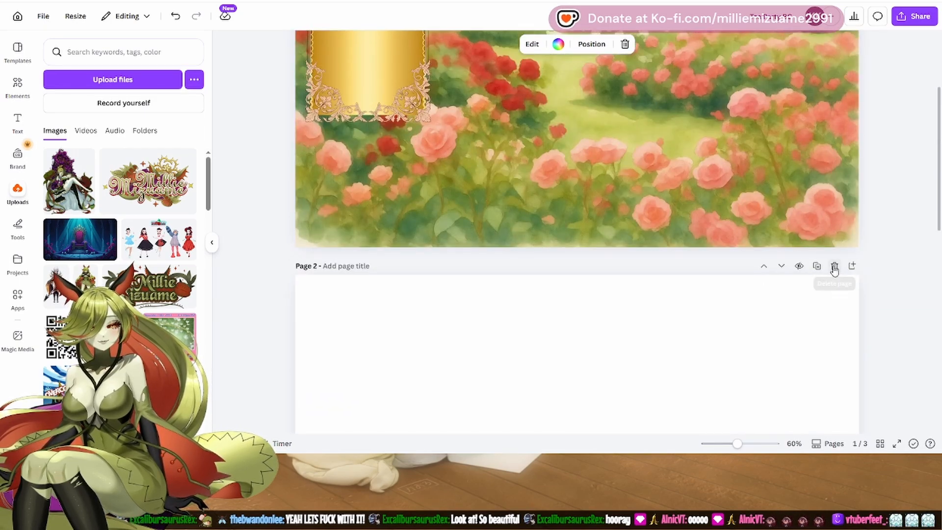
{"action": "left_click", "coordinate": [834, 266]}
{"action": "left_click", "coordinate": [833, 219]}
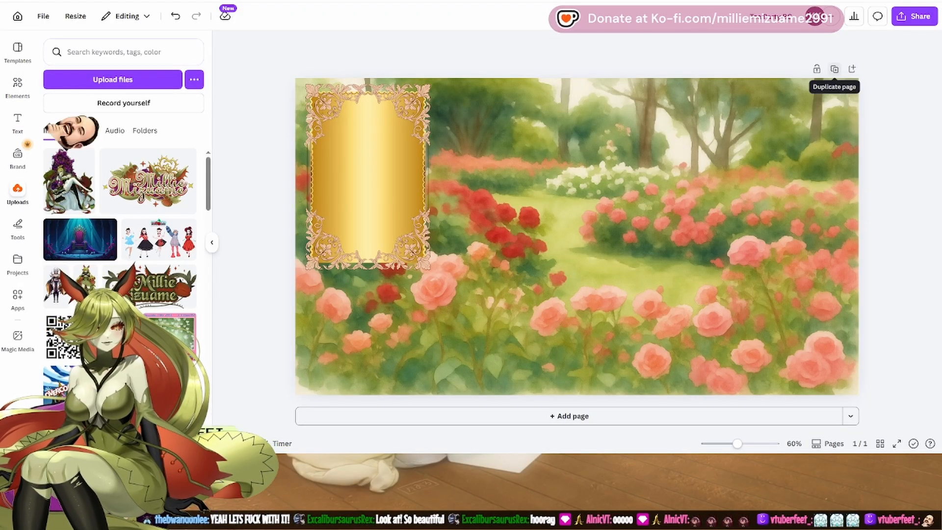
Step: Duplicate the page containing the rose garden background and framed gold panel
{"action": "left_click", "coordinate": [835, 70]}
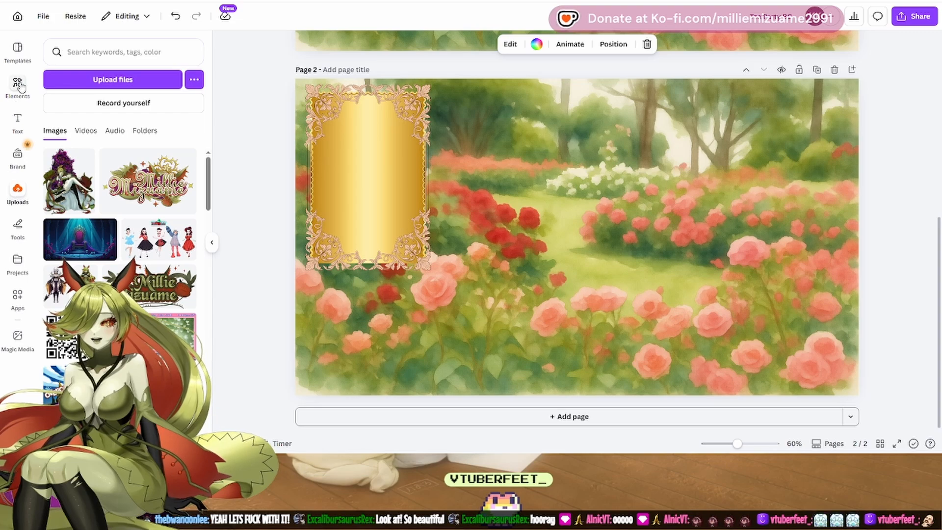
Step: Search the elements library for "garden table" and look through the photo and graphic results
{"action": "left_click", "coordinate": [17, 96]}
{"action": "left_click", "coordinate": [120, 54]}
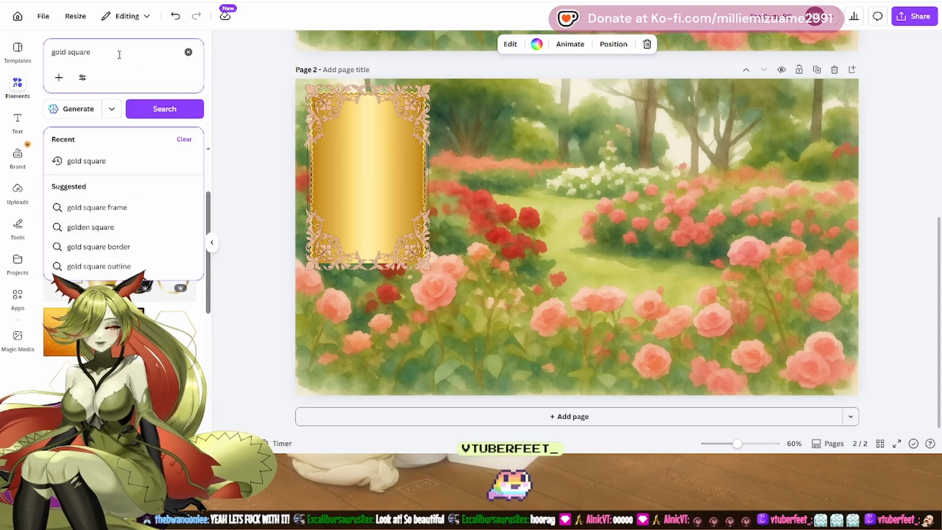
{"action": "key", "text": "BackSpace"}
{"action": "key", "text": "BackSpace"}
{"action": "key", "text": "BackSpace"}
{"action": "key", "text": "BackSpace"}
{"action": "key", "text": "BackSpace"}
{"action": "key", "text": "BackSpace"}
{"action": "key", "text": "BackSpace"}
{"action": "key", "text": "BackSpace"}
{"action": "key", "text": "BackSpace"}
{"action": "key", "text": "BackSpace"}
{"action": "key", "text": "BackSpace"}
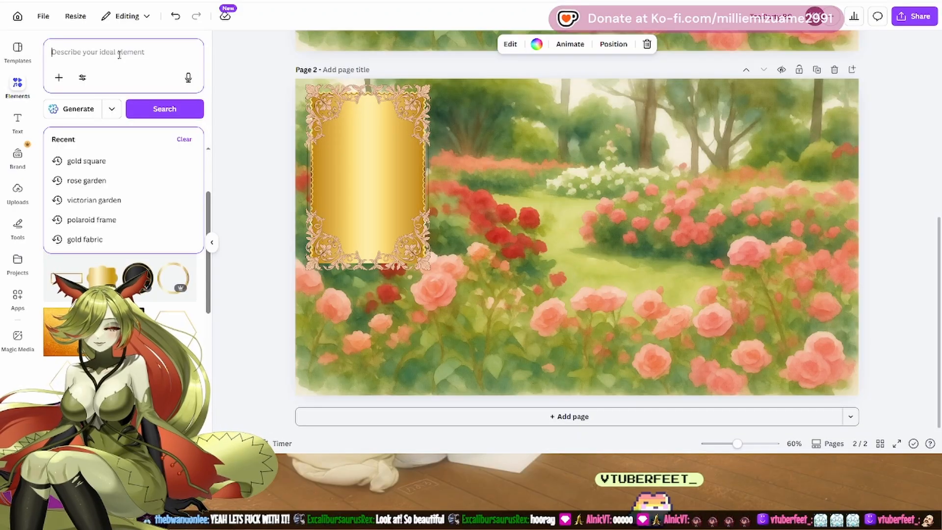
{"action": "type", "text": "garde"}
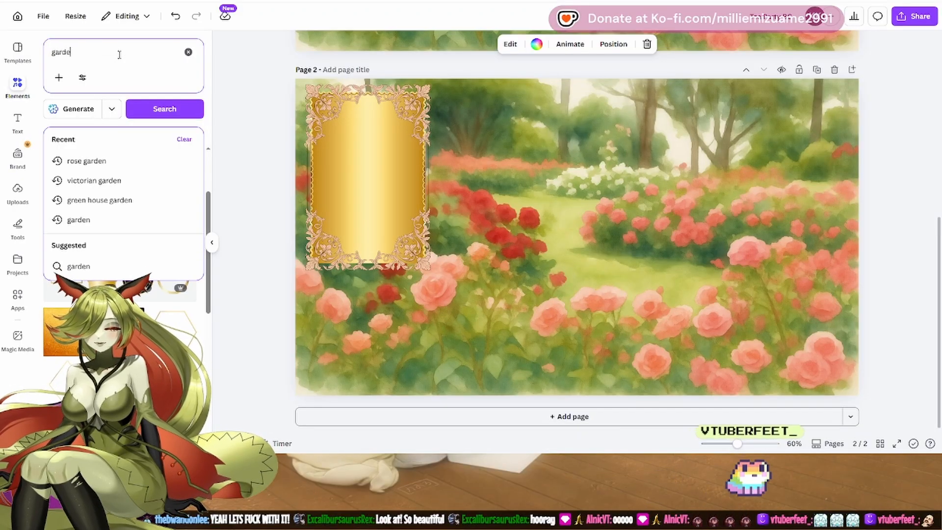
{"action": "type", "text": "n table"}
{"action": "key", "text": "Return"}
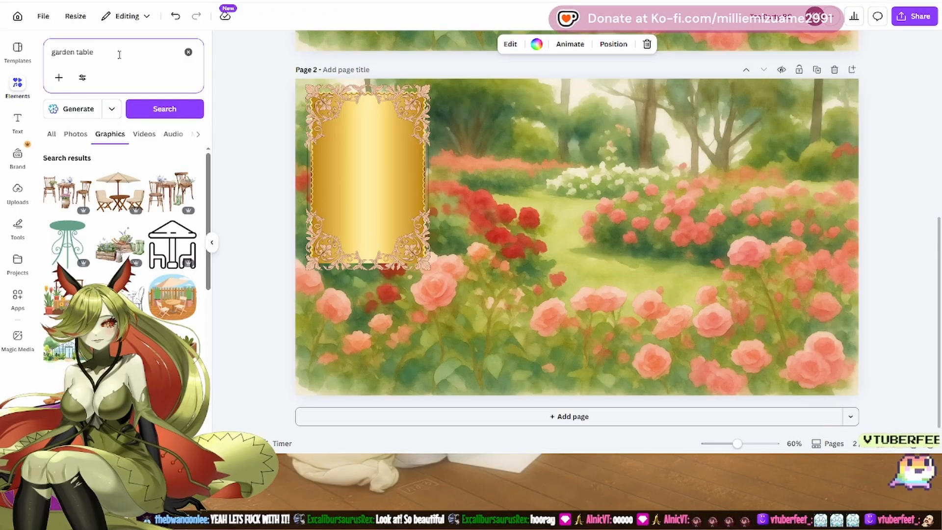
{"action": "left_click", "coordinate": [76, 134]}
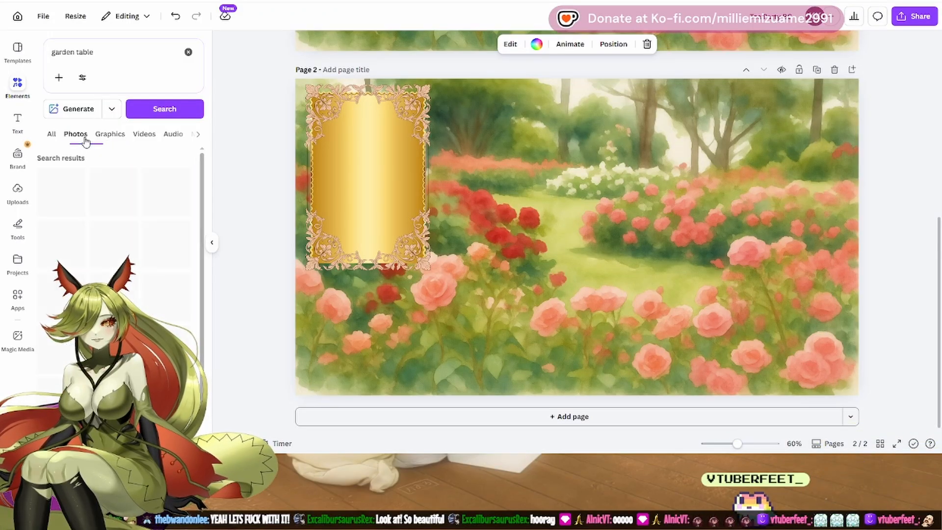
{"action": "left_click", "coordinate": [146, 108]}
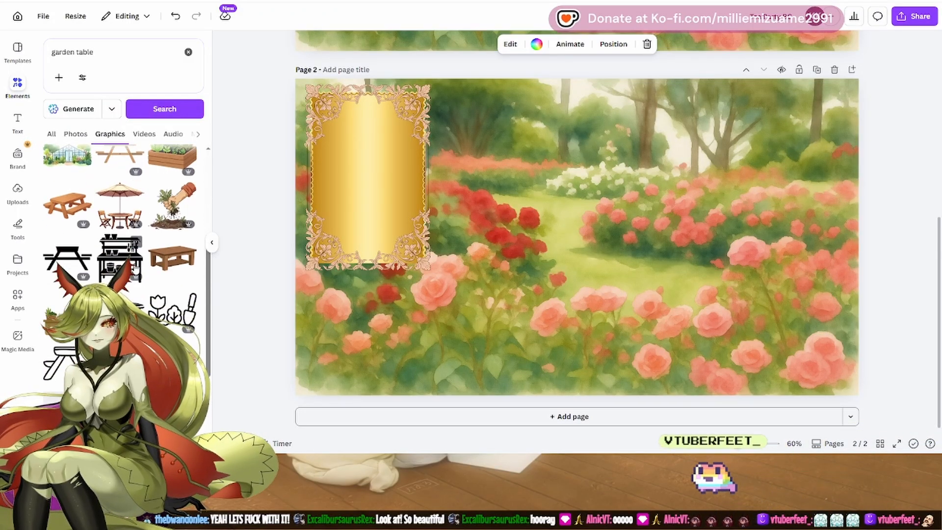
Step: Search the graphics for "victorian garden" and browse the results for garden furniture
{"action": "triple_click", "coordinate": [110, 53]}
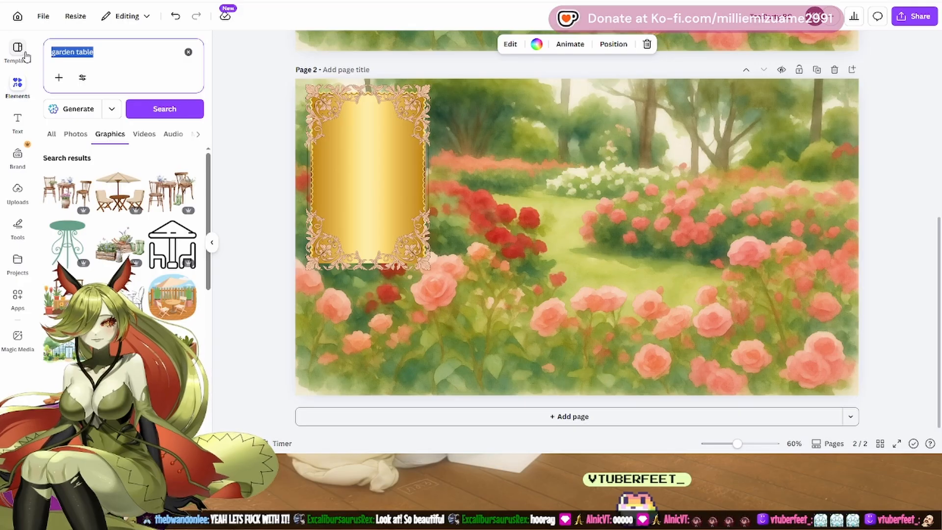
{"action": "type", "text": "victorian"}
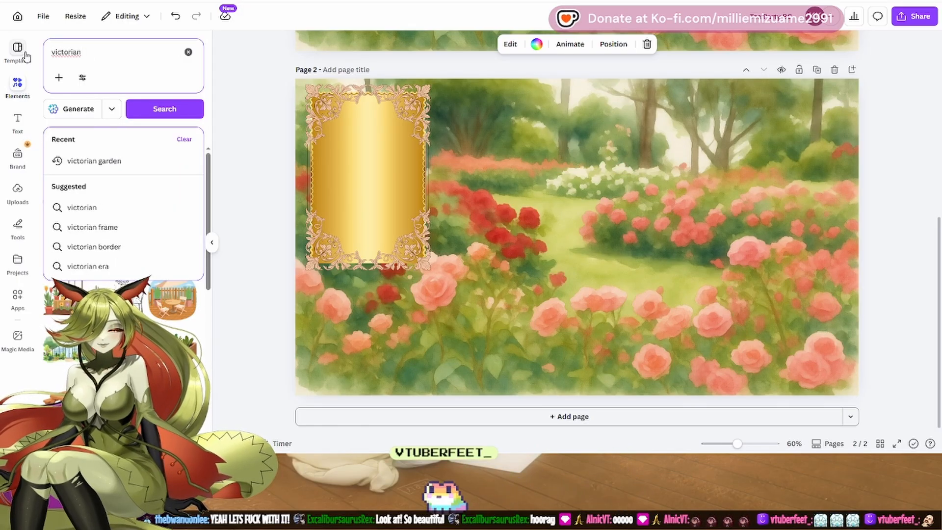
{"action": "type", "text": " garden"}
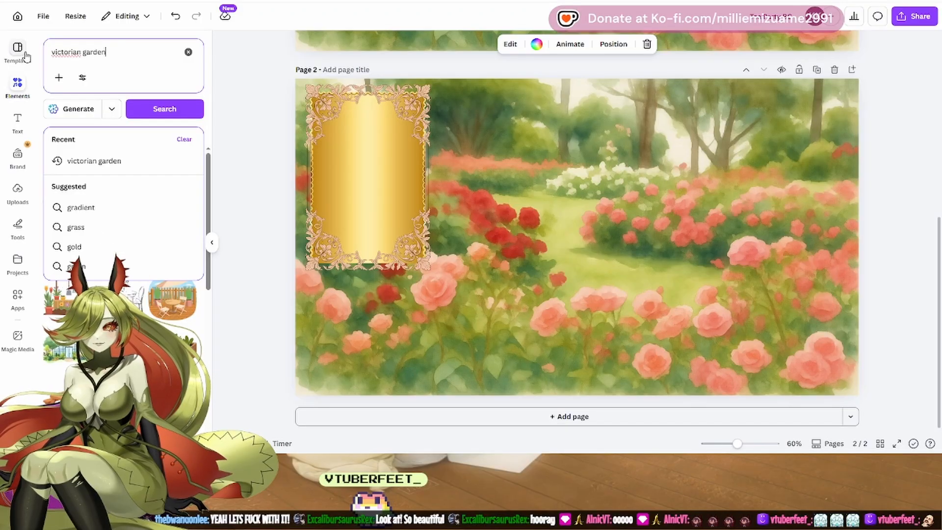
{"action": "key", "text": "Return"}
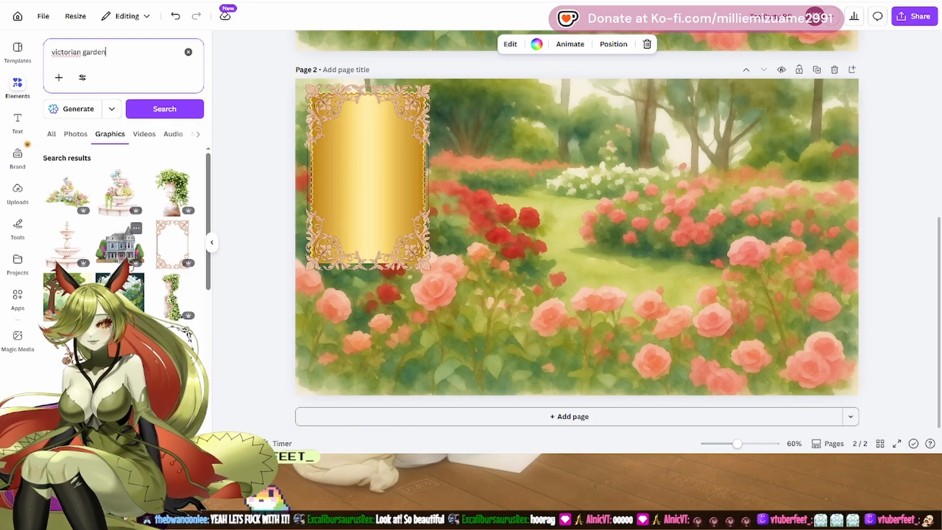
{"action": "scroll", "coordinate": [153, 302], "scroll_direction": "down", "scroll_amount": 8}
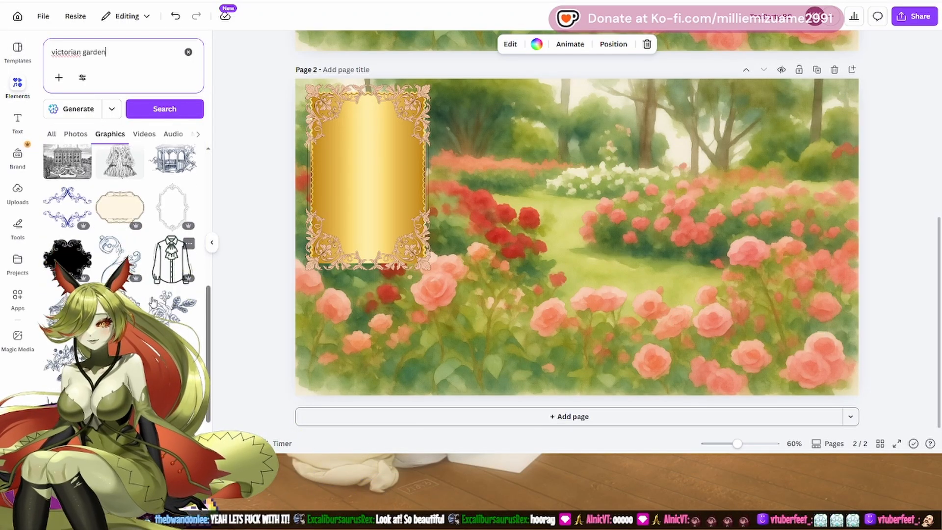
{"action": "scroll", "coordinate": [153, 302], "scroll_direction": "down", "scroll_amount": 5}
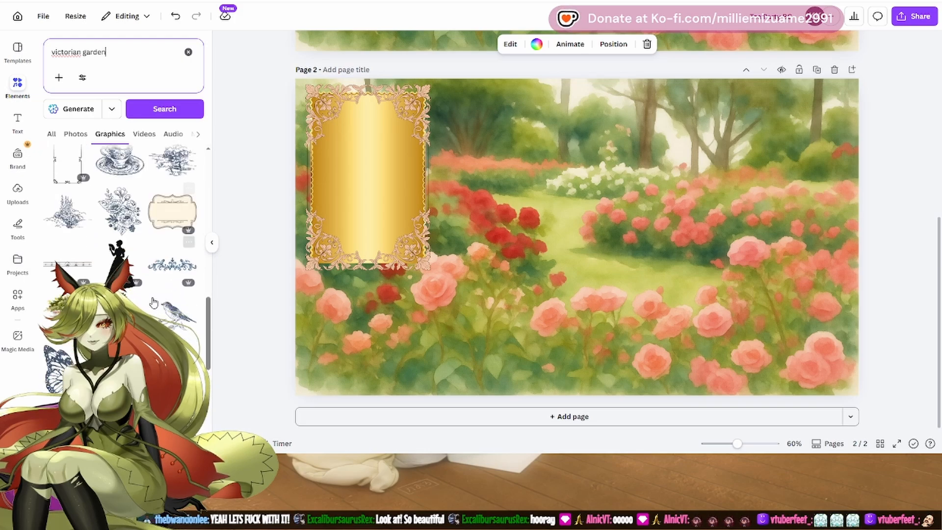
Step: Refine the graphics search to "victorian garden table"
{"action": "key", "text": "Return"}
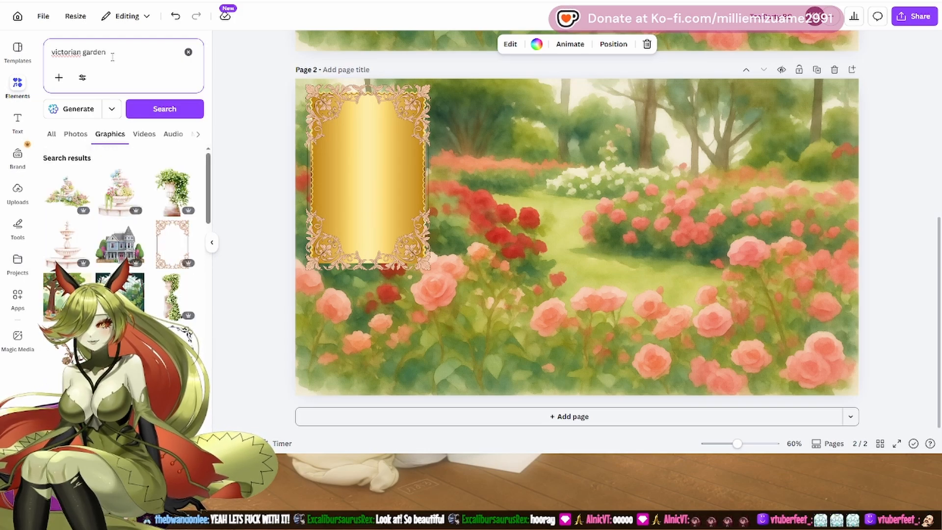
{"action": "type", "text": "table"}
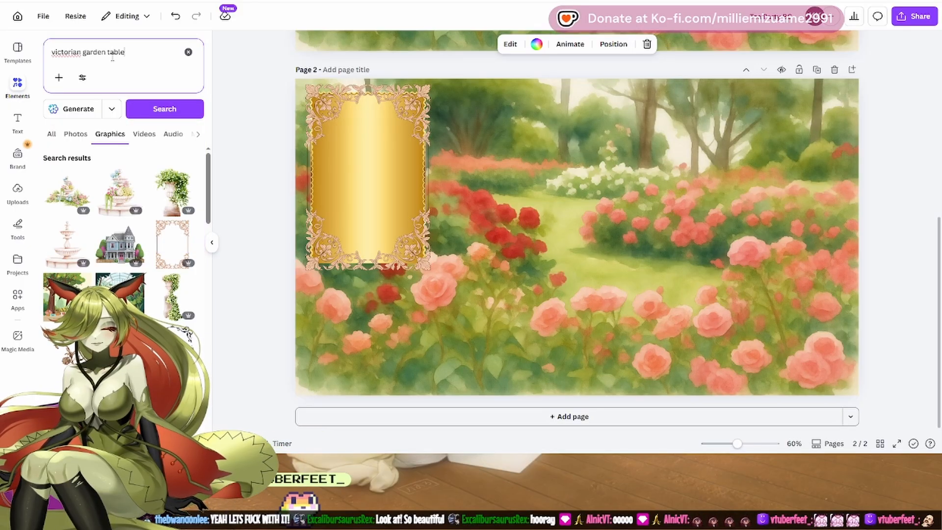
{"action": "key", "text": "Return"}
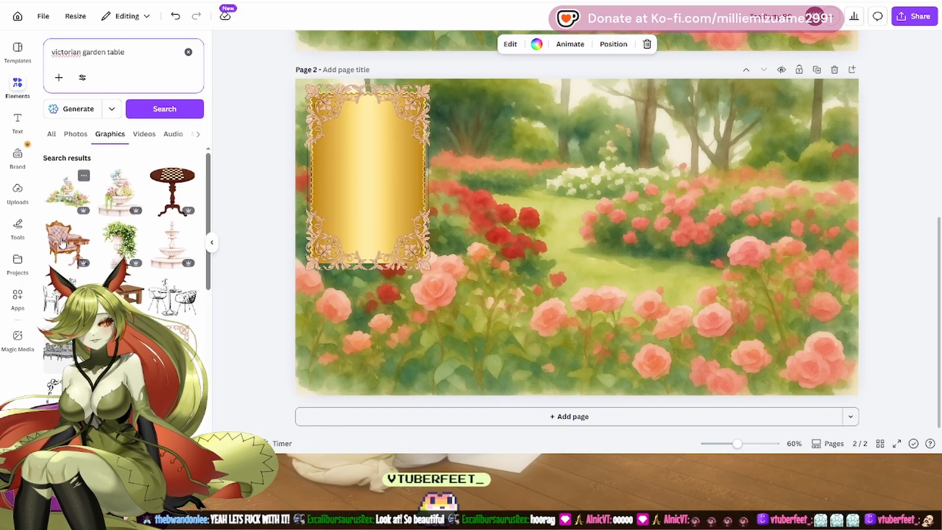
Step: Add the graphic of an upholstered armchair with a side table to page 2 and delete it
{"action": "left_click", "coordinate": [73, 257]}
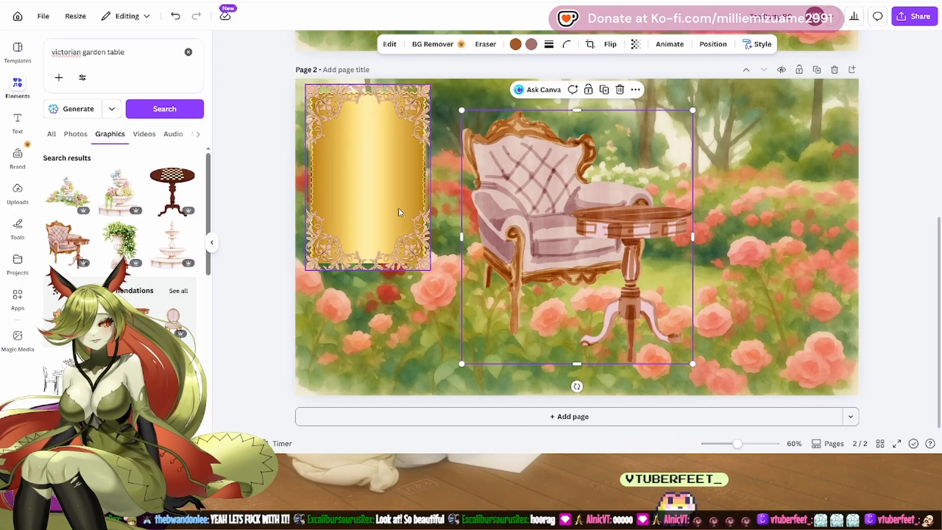
{"action": "key", "text": "Delete"}
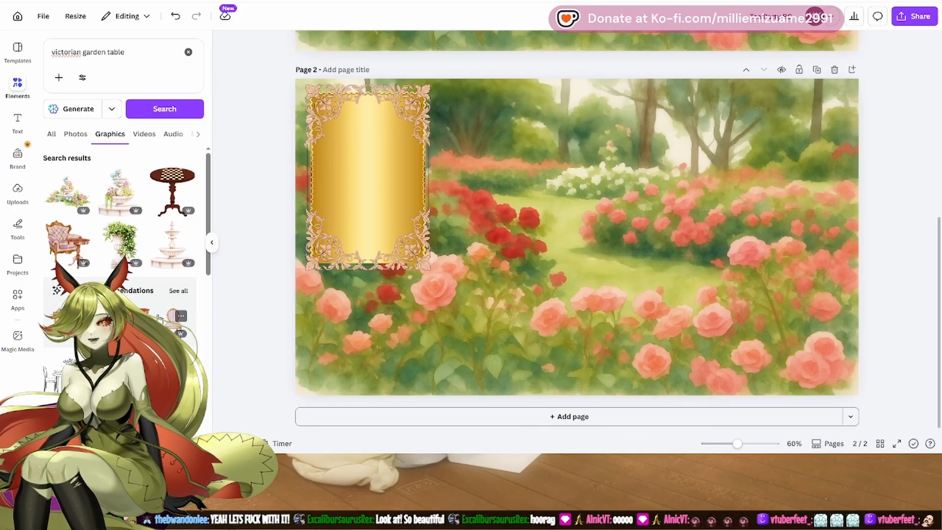
Step: Add the pink-striped oval-back chair graphic to page 2 and enlarge it right of centre, with its legs below the page edge
{"action": "left_click", "coordinate": [177, 316]}
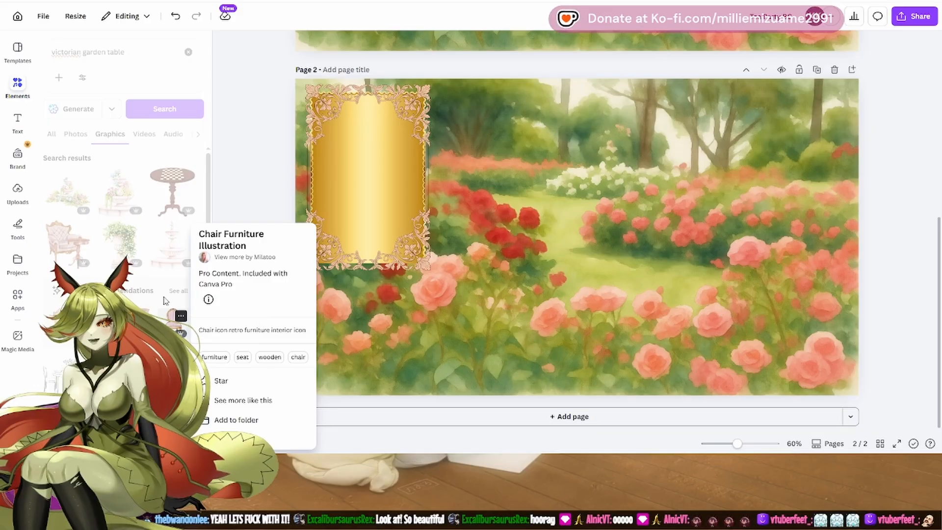
{"action": "left_click", "coordinate": [173, 316]}
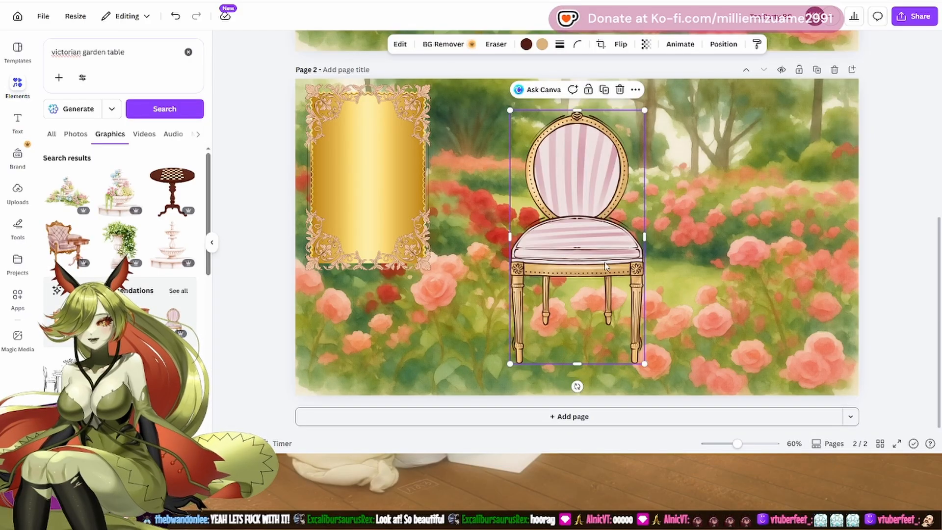
{"action": "left_click_drag", "start_coordinate": [591, 273], "coordinate": [595, 257]}
{"action": "scroll", "coordinate": [595, 256], "scroll_direction": "up", "scroll_amount": 4}
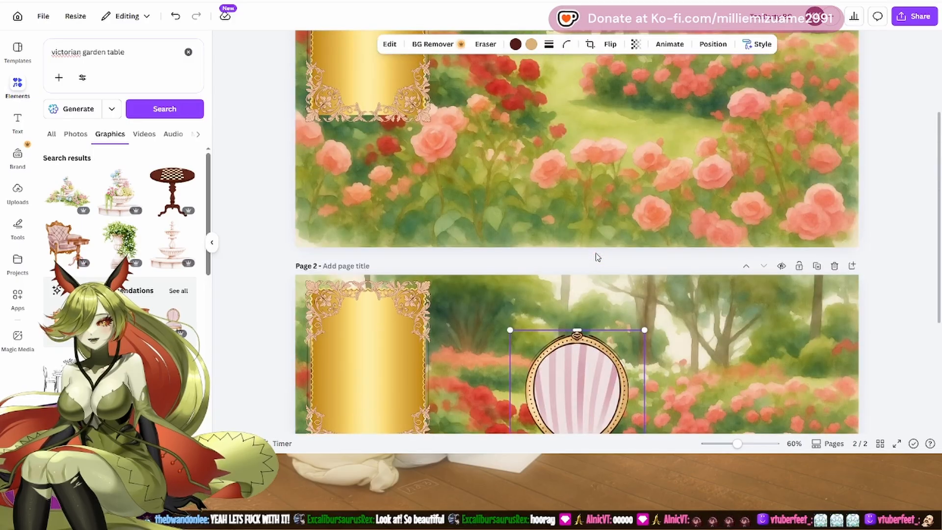
{"action": "scroll", "coordinate": [595, 256], "scroll_direction": "down", "scroll_amount": 4}
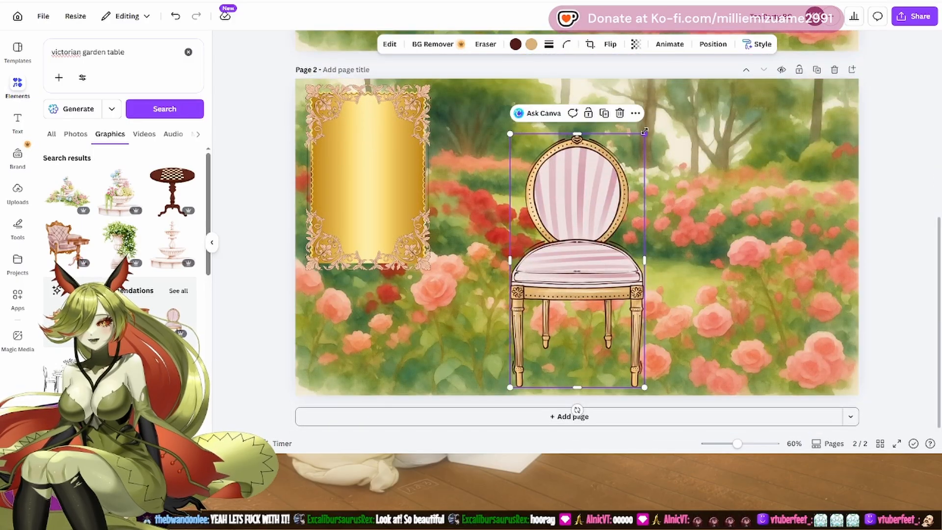
{"action": "left_click_drag", "start_coordinate": [644, 134], "coordinate": [647, 282]}
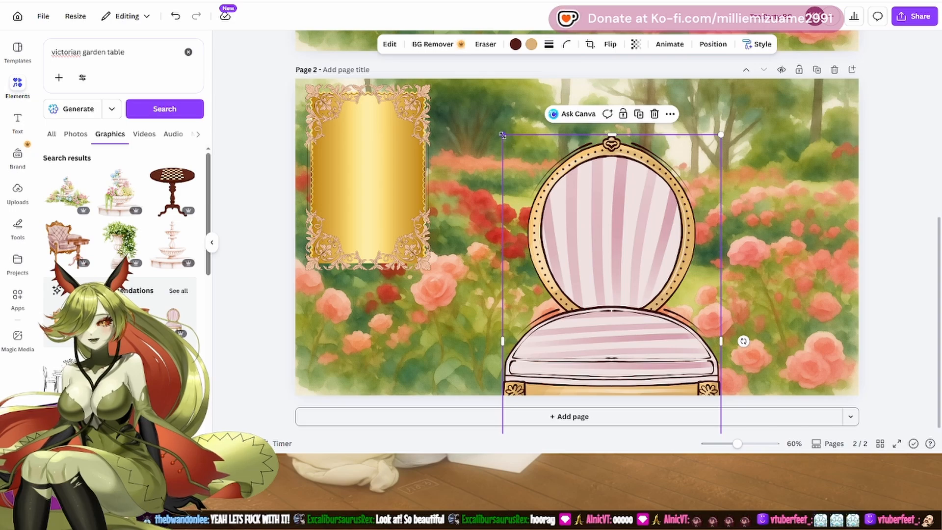
{"action": "left_click_drag", "start_coordinate": [502, 134], "coordinate": [515, 158]}
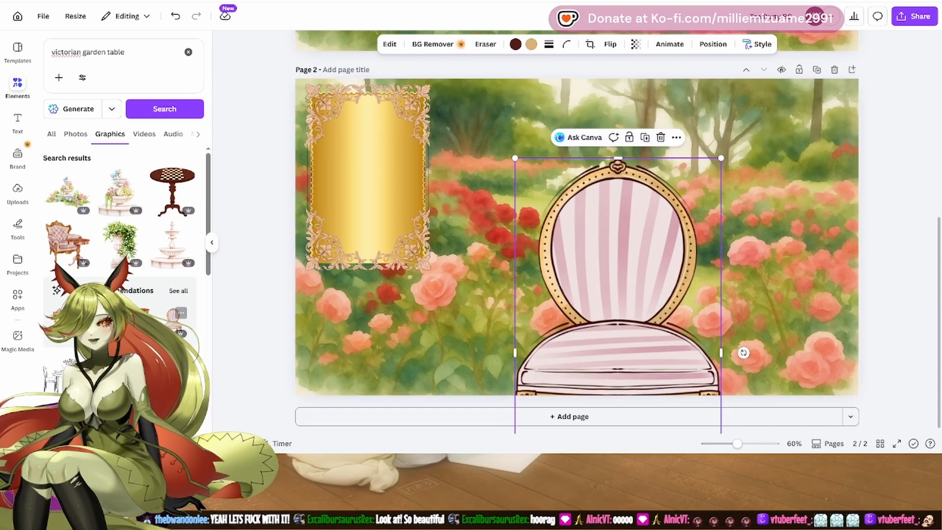
Step: Add the round slatted garden table graphic to page 2 and enlarge it across the lower area in front of the chair
{"action": "scroll", "coordinate": [123, 221], "scroll_direction": "down", "scroll_amount": 5}
{"action": "scroll", "coordinate": [123, 221], "scroll_direction": "down", "scroll_amount": 5}
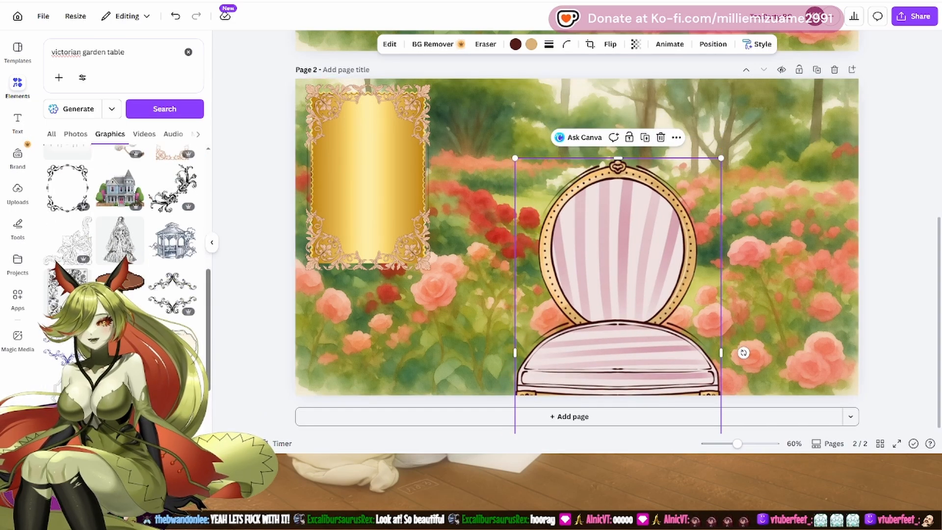
{"action": "scroll", "coordinate": [122, 221], "scroll_direction": "down", "scroll_amount": 3}
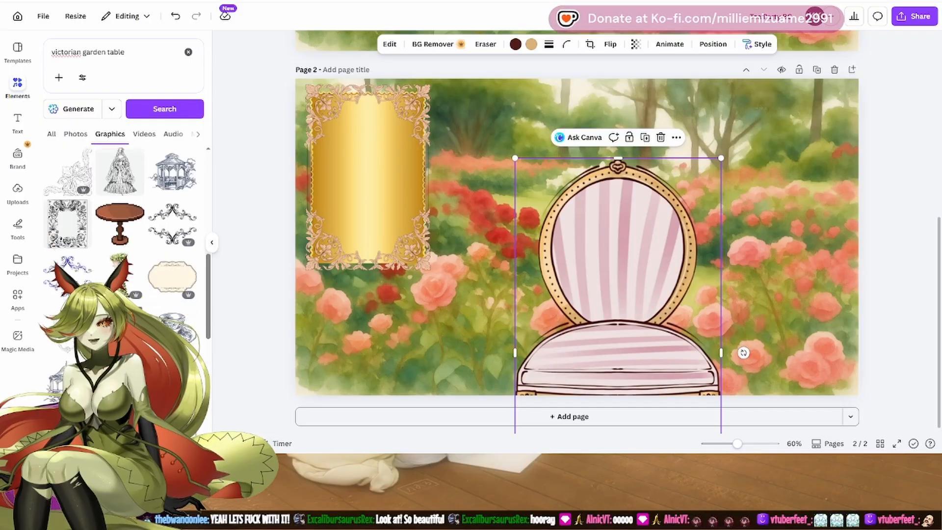
{"action": "scroll", "coordinate": [123, 220], "scroll_direction": "down", "scroll_amount": 4}
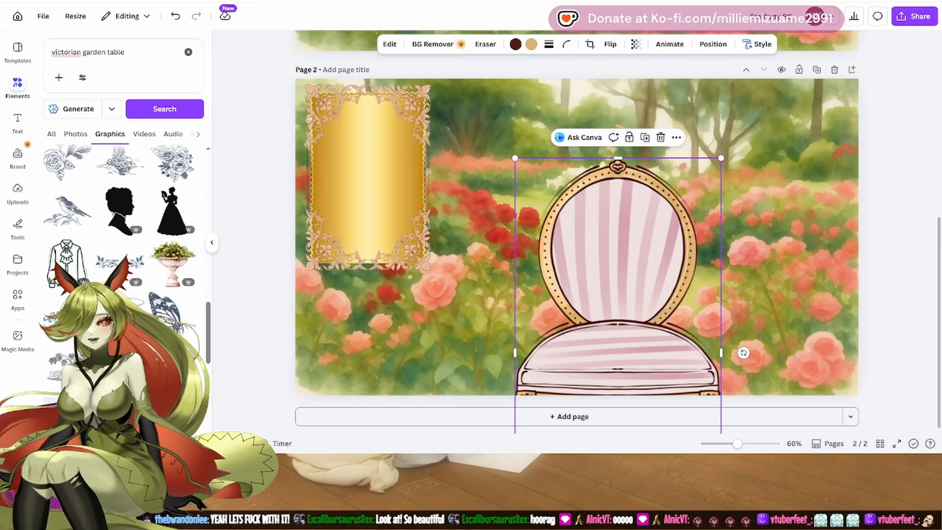
{"action": "left_click", "coordinate": [172, 368]}
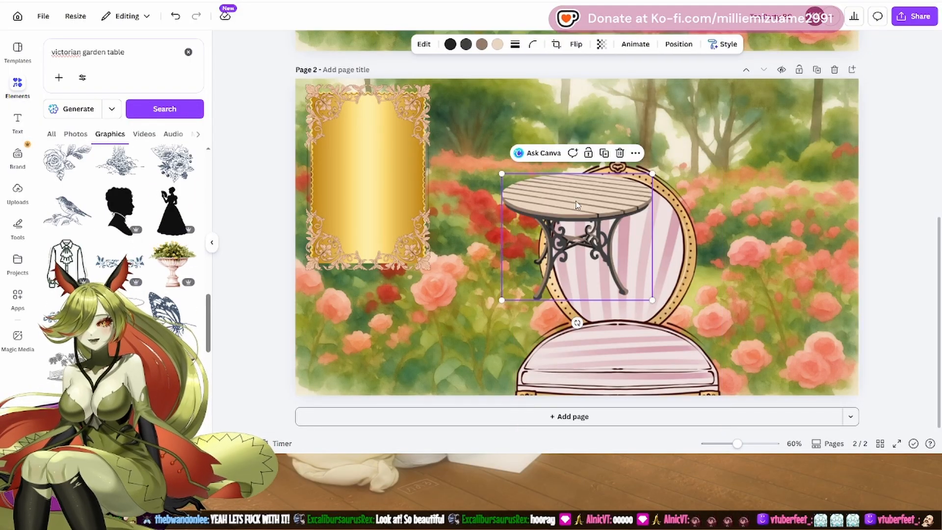
{"action": "left_click_drag", "start_coordinate": [576, 205], "coordinate": [590, 245]}
{"action": "scroll", "coordinate": [588, 243], "scroll_direction": "up", "scroll_amount": 5}
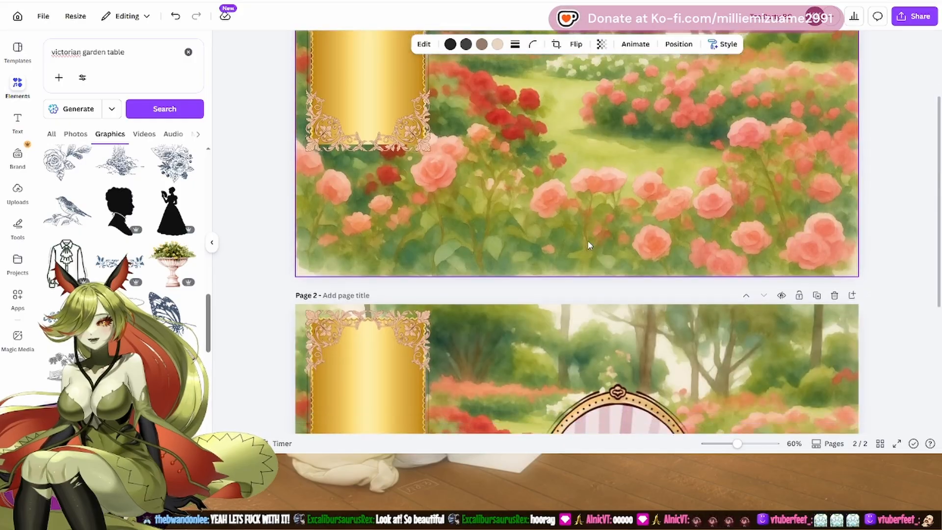
{"action": "scroll", "coordinate": [588, 243], "scroll_direction": "down", "scroll_amount": 5}
{"action": "left_click_drag", "start_coordinate": [514, 341], "coordinate": [275, 433]}
{"action": "left_click_drag", "start_coordinate": [500, 317], "coordinate": [648, 371]}
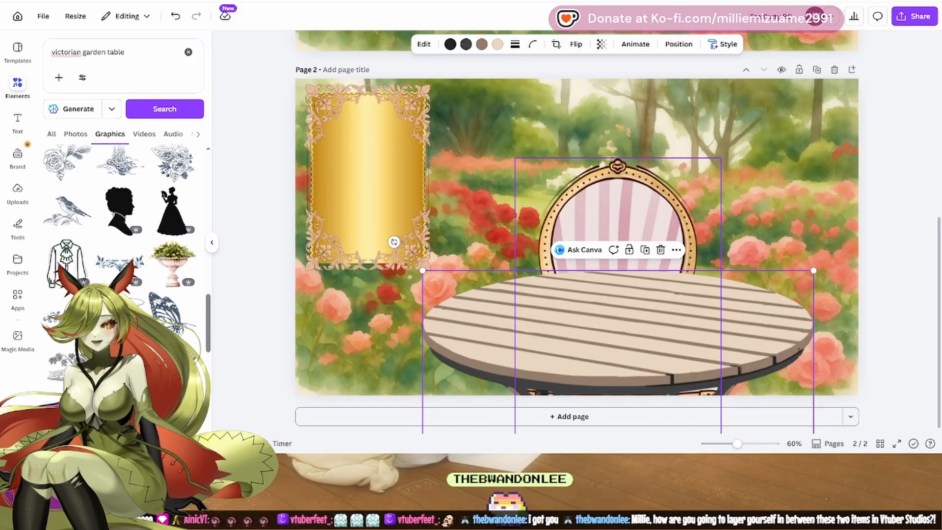
Step: Copy the pink-striped chair from page 2 onto a new blank third page
{"action": "left_click", "coordinate": [658, 216]}
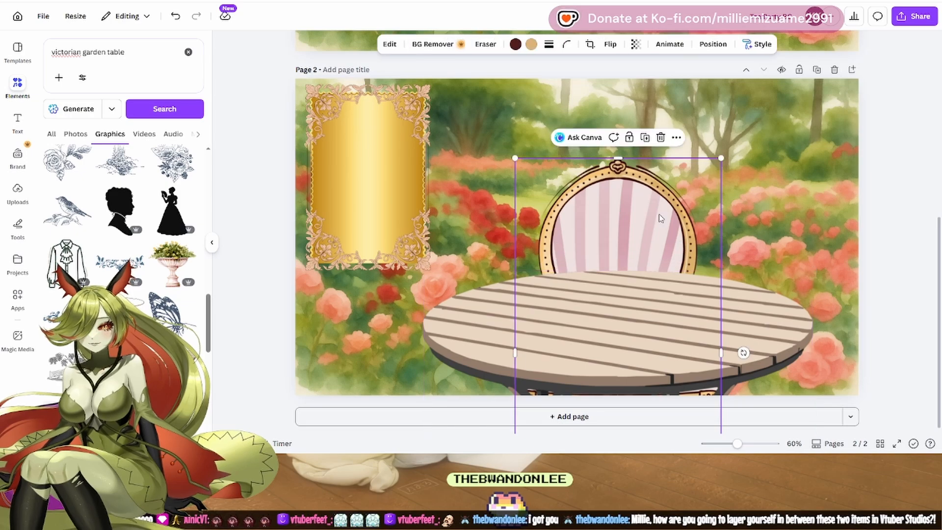
{"action": "left_click", "coordinate": [573, 418]}
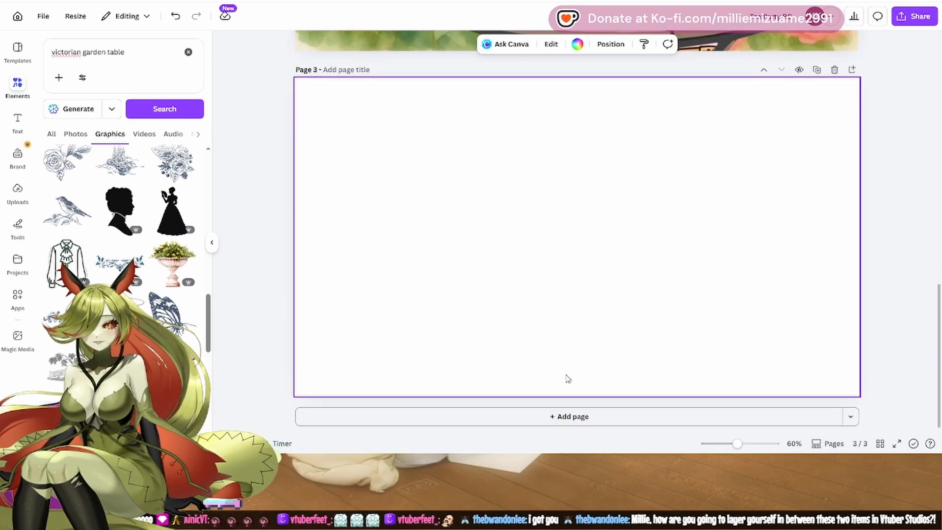
{"action": "key", "text": "ctrl+v"}
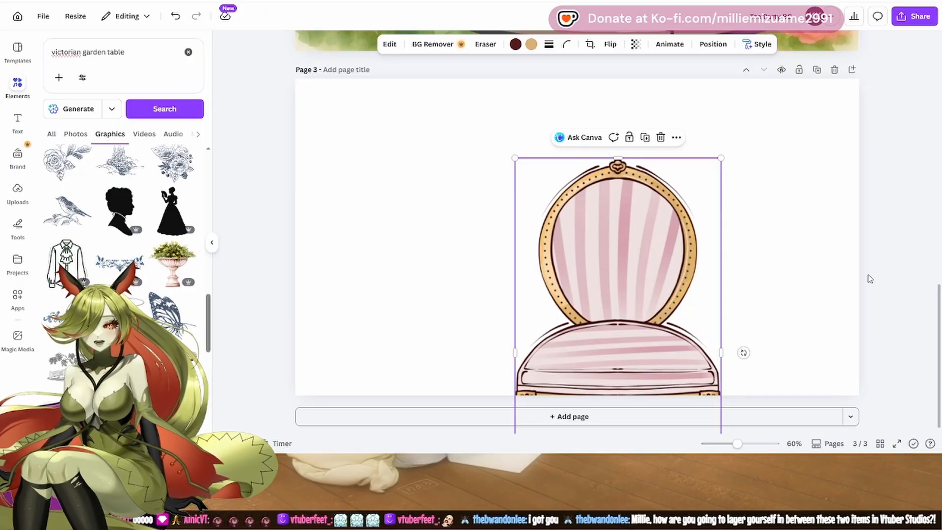
{"action": "left_click", "coordinate": [891, 253]}
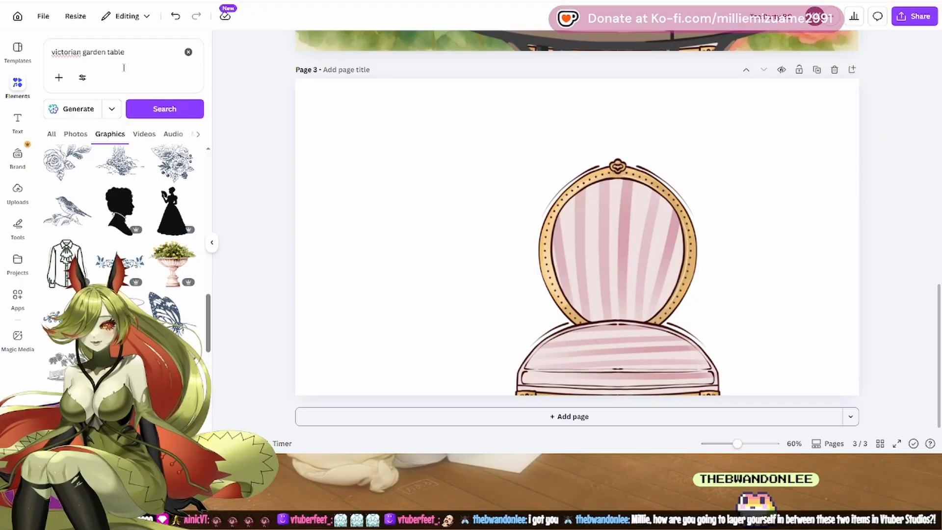
Step: Fill page 3's background with bright lime green from the default solid colors and move the chair to the page's horizontal centre
{"action": "right_click", "coordinate": [303, 156]}
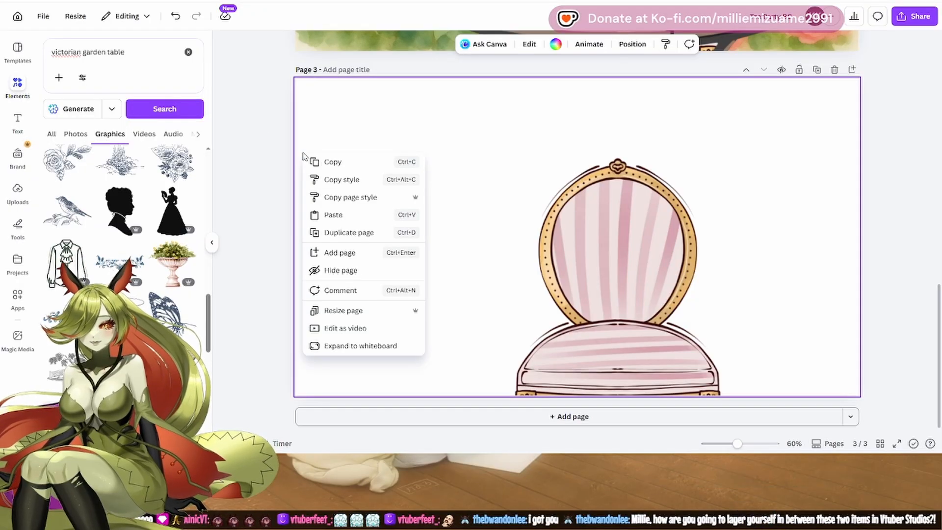
{"action": "left_click", "coordinate": [556, 45]}
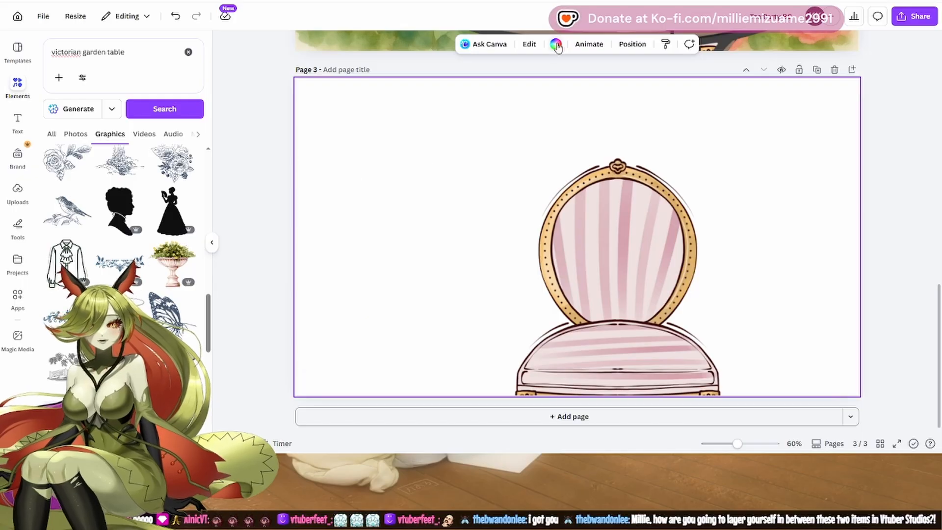
{"action": "left_click", "coordinate": [557, 45]}
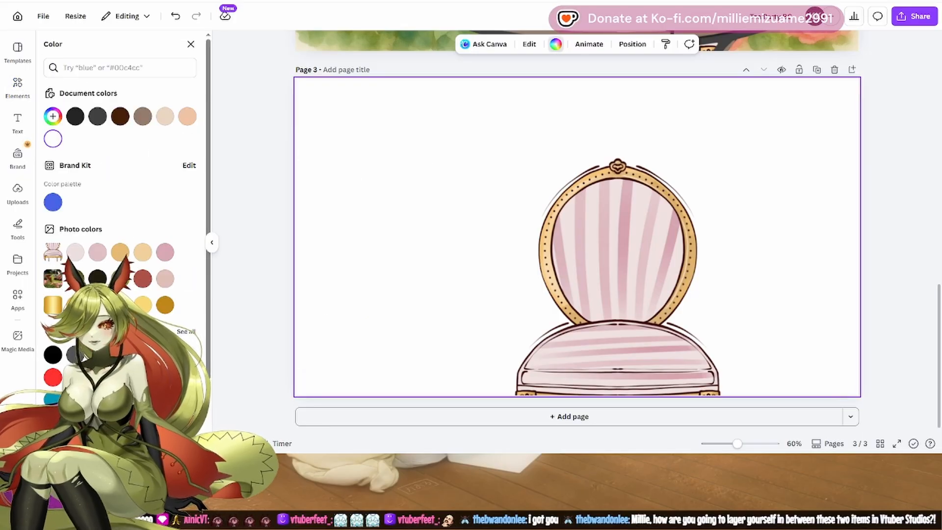
{"action": "scroll", "coordinate": [120, 221], "scroll_direction": "down", "scroll_amount": 2}
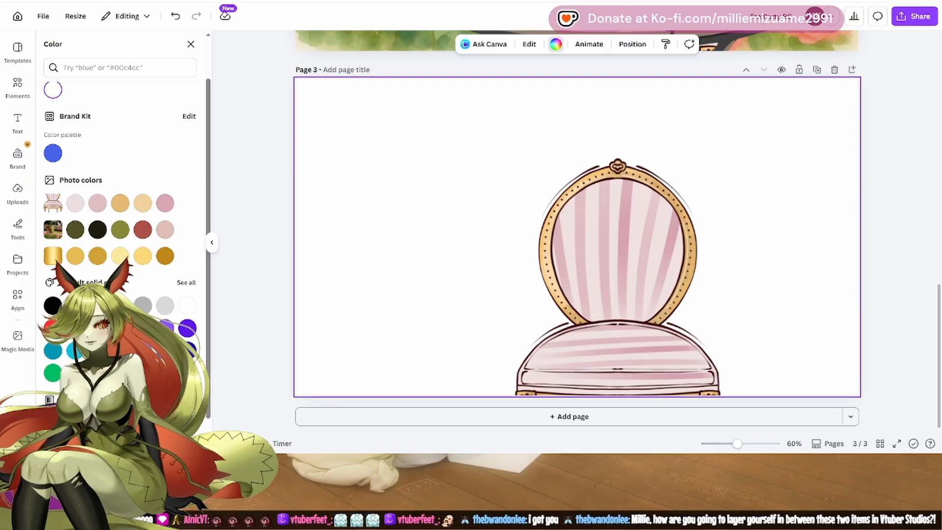
{"action": "left_click", "coordinate": [98, 373]}
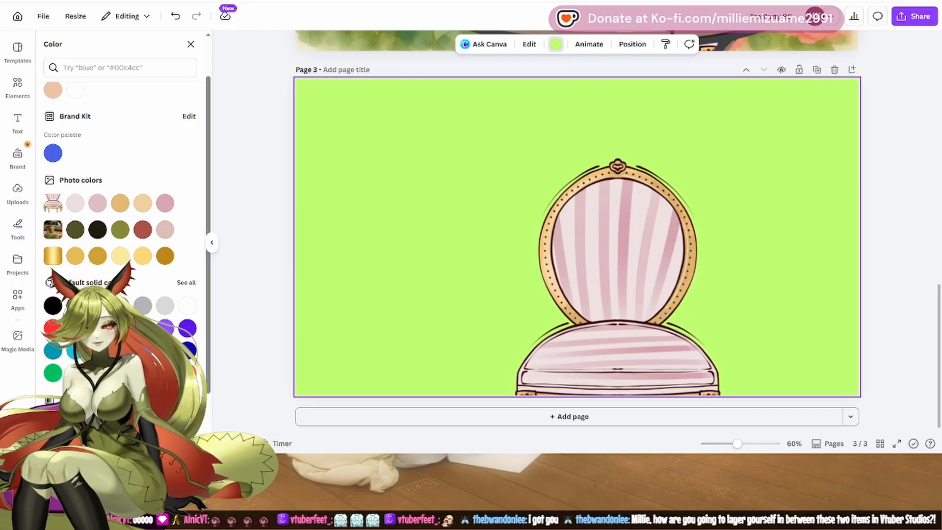
{"action": "scroll", "coordinate": [121, 221], "scroll_direction": "down", "scroll_amount": 2}
{"action": "scroll", "coordinate": [120, 221], "scroll_direction": "up", "scroll_amount": 3}
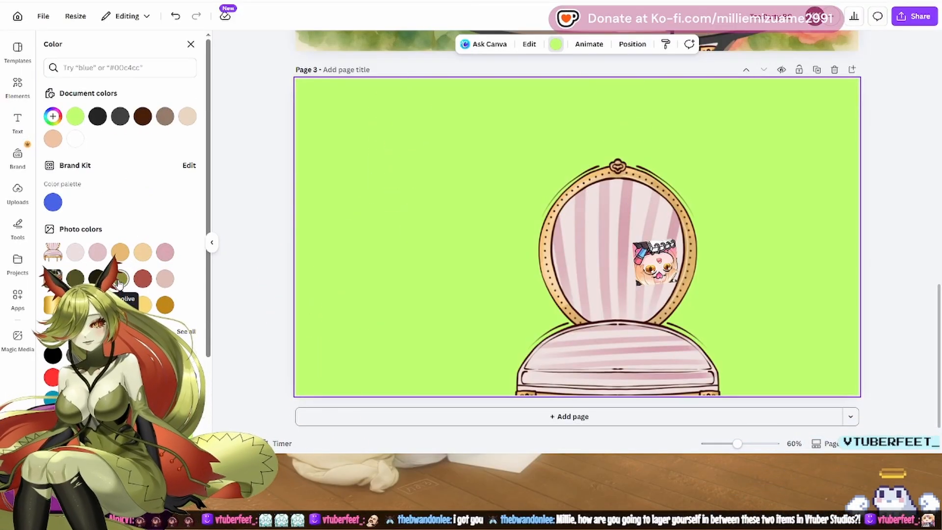
{"action": "left_click", "coordinate": [186, 331]}
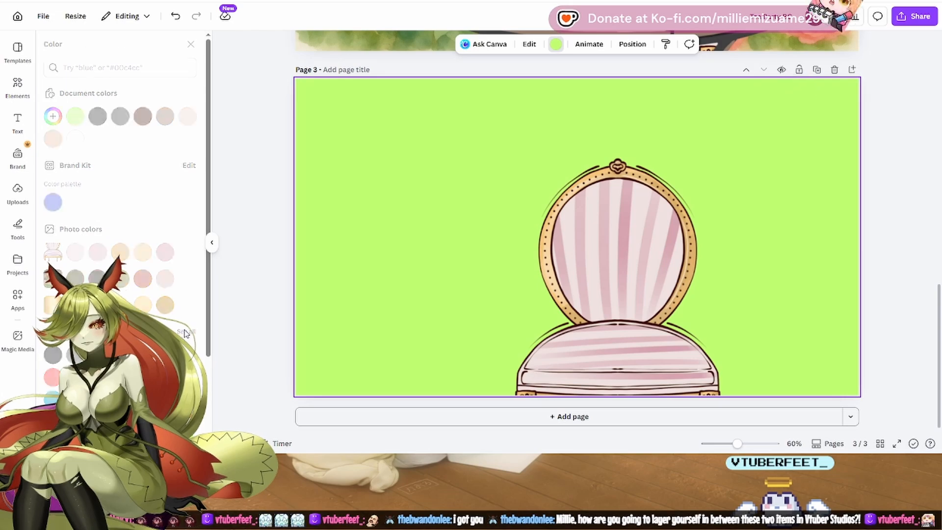
{"action": "left_click", "coordinate": [120, 291]}
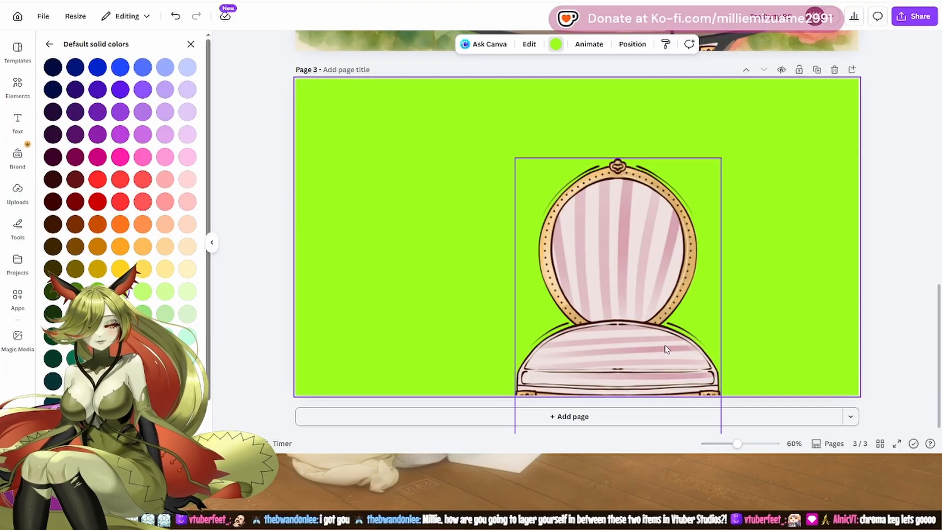
{"action": "left_click_drag", "start_coordinate": [666, 349], "coordinate": [582, 349]}
{"action": "left_click_drag", "start_coordinate": [656, 344], "coordinate": [621, 341]}
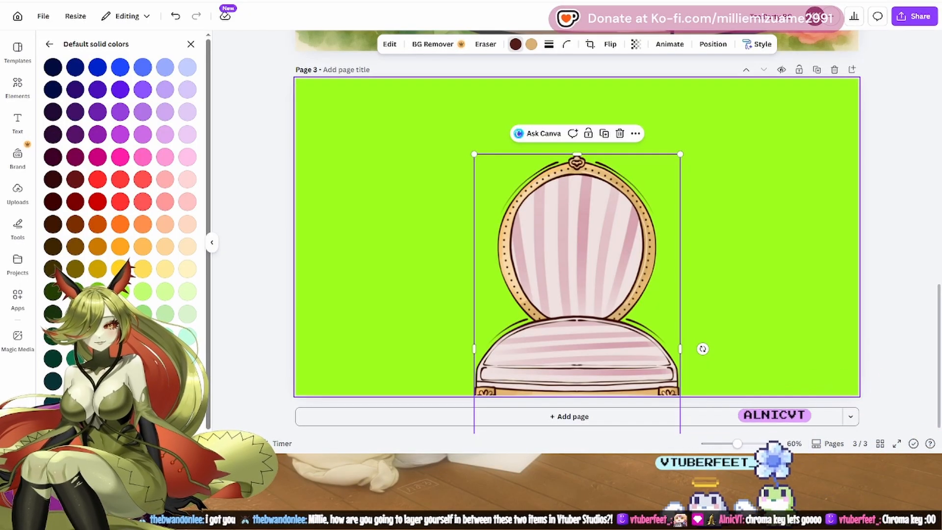
Step: Duplicate green page 3 and delete the chair from the copy
{"action": "left_click", "coordinate": [817, 70]}
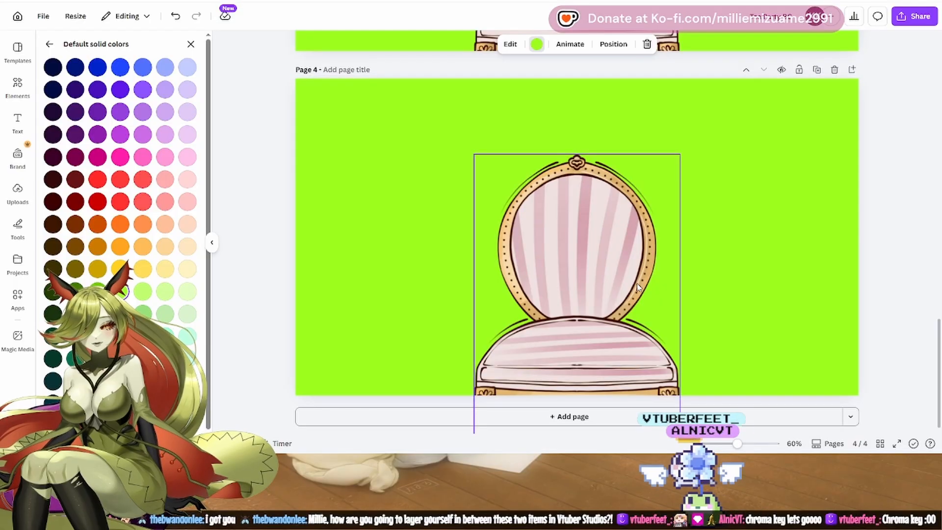
{"action": "left_click", "coordinate": [662, 280]}
{"action": "key", "text": "Delete"}
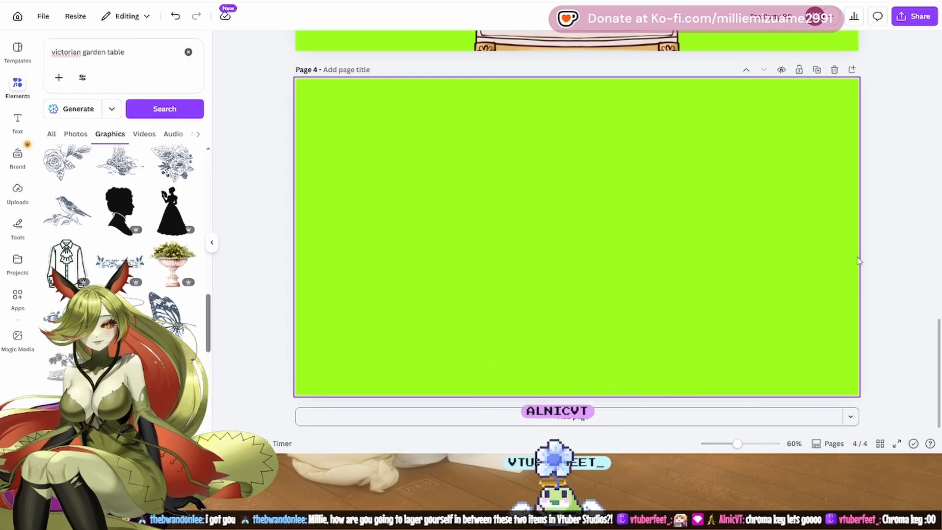
Step: Copy the round slatted garden table from page 2 onto the empty green page 4
{"action": "scroll", "coordinate": [883, 265], "scroll_direction": "up", "scroll_amount": 5}
{"action": "scroll", "coordinate": [633, 257], "scroll_direction": "up", "scroll_amount": 5}
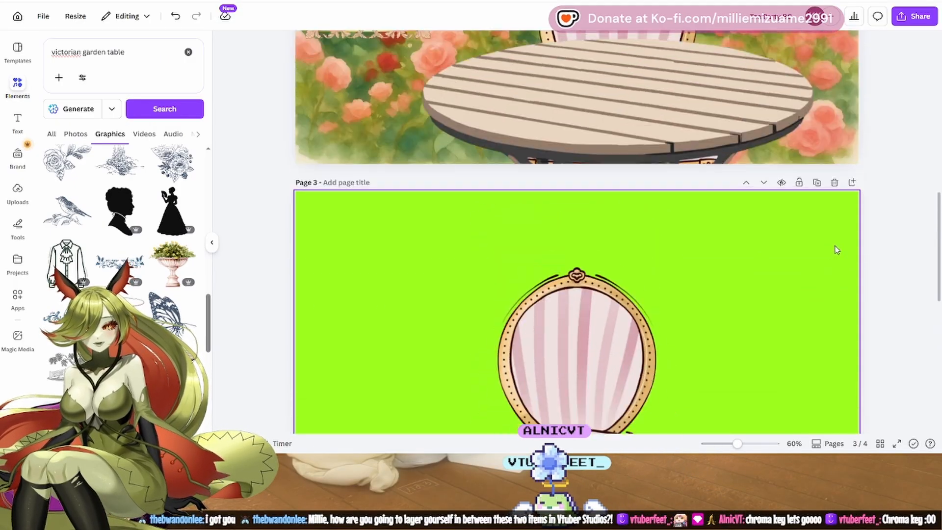
{"action": "left_click", "coordinate": [659, 213]}
{"action": "right_click", "coordinate": [660, 214]}
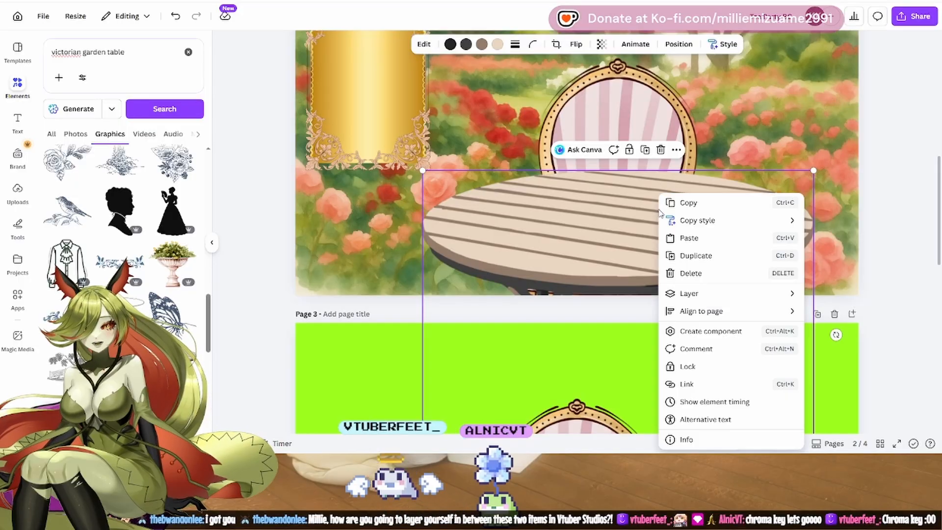
{"action": "left_click", "coordinate": [677, 202]}
{"action": "scroll", "coordinate": [685, 222], "scroll_direction": "down", "scroll_amount": 2}
{"action": "scroll", "coordinate": [685, 222], "scroll_direction": "down", "scroll_amount": 8}
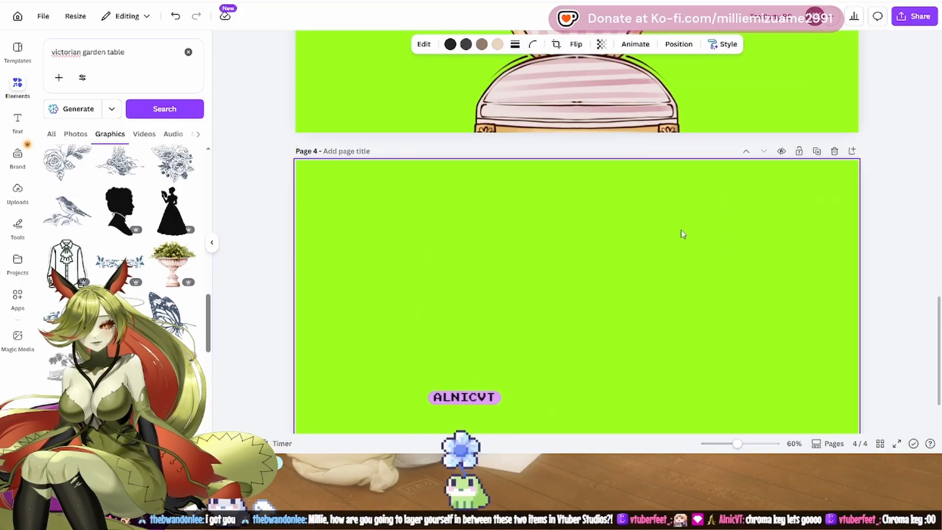
{"action": "right_click", "coordinate": [603, 294]}
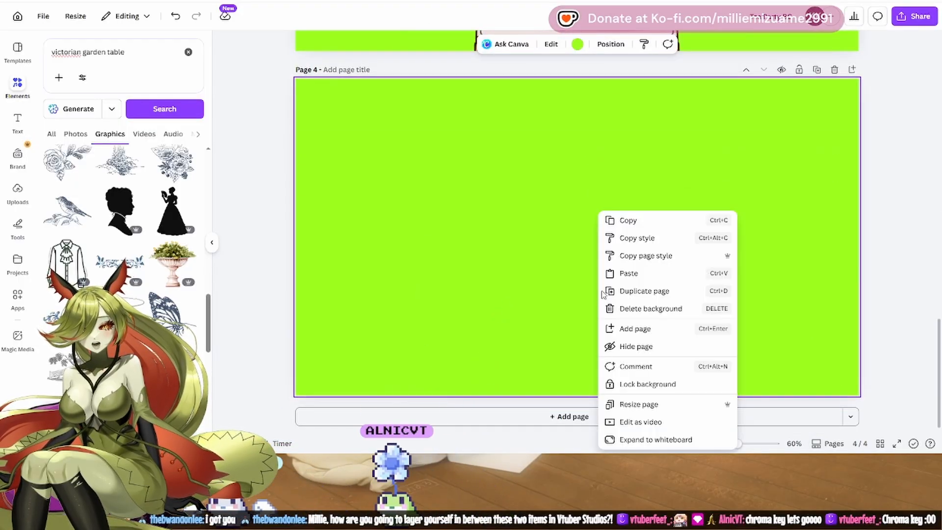
{"action": "left_click", "coordinate": [629, 273]}
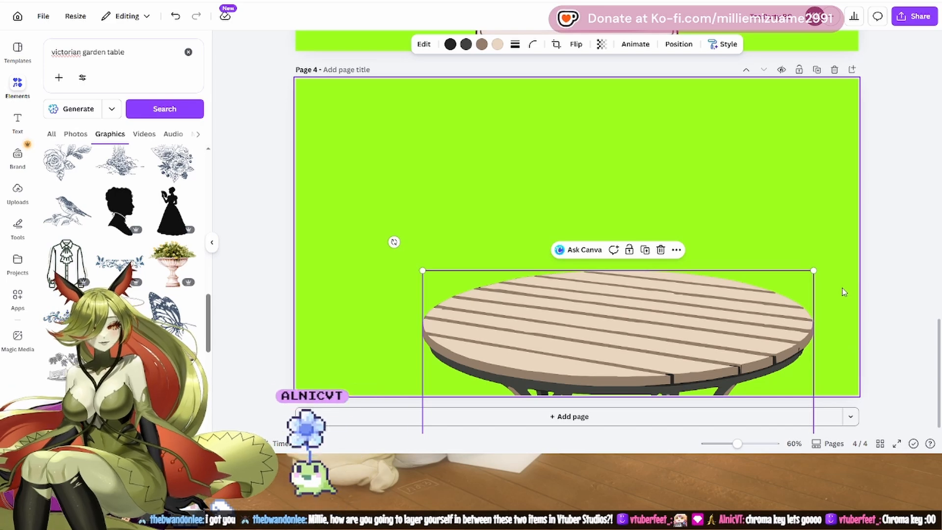
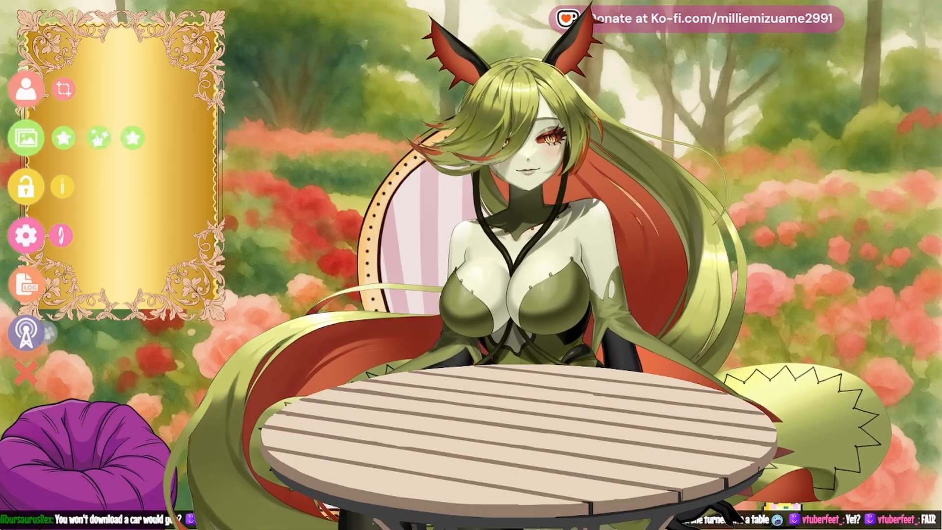
Step: Switch to VTube Studio, load the drink cup item named 10 and reposition it in front of the avatar
{"action": "left_click", "coordinate": [64, 138]}
{"action": "scroll", "coordinate": [471, 245], "scroll_direction": "down", "scroll_amount": 2}
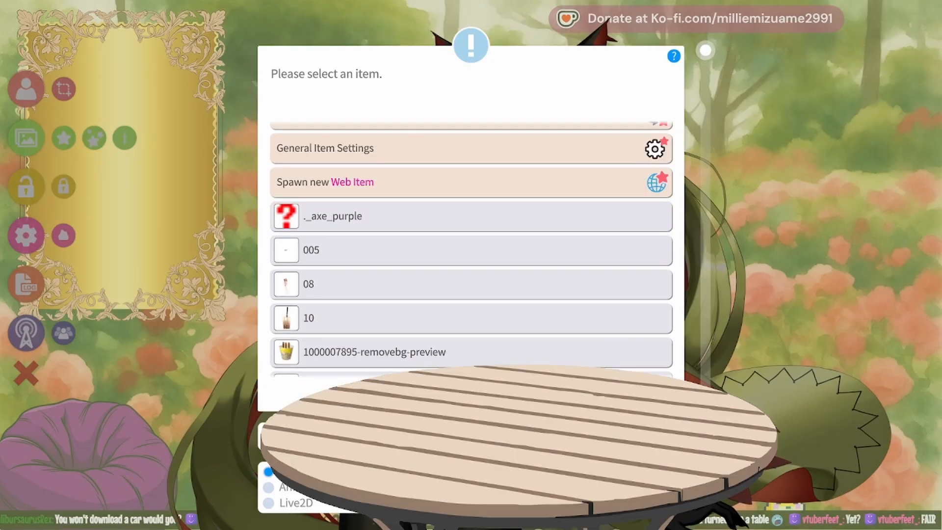
{"action": "left_click", "coordinate": [471, 318]}
{"action": "key", "text": "Return"}
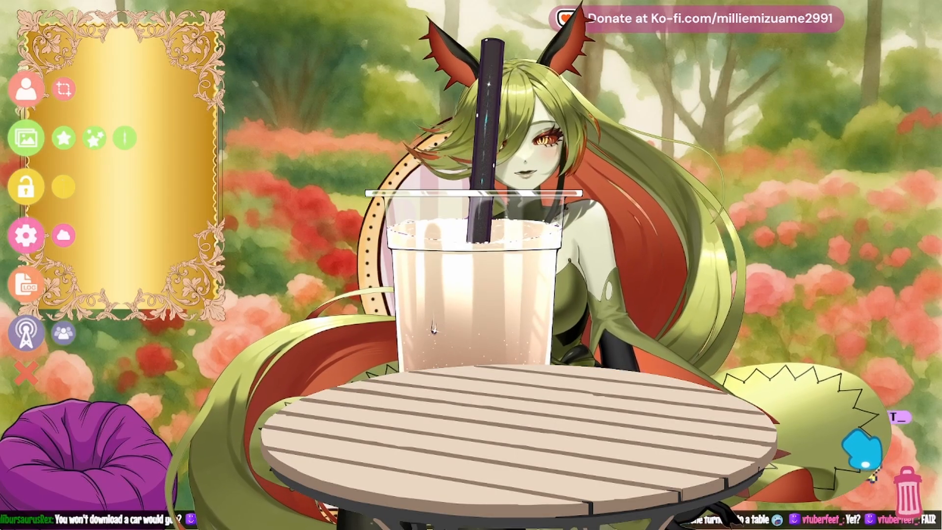
{"action": "left_click_drag", "start_coordinate": [474, 285], "coordinate": [483, 222]}
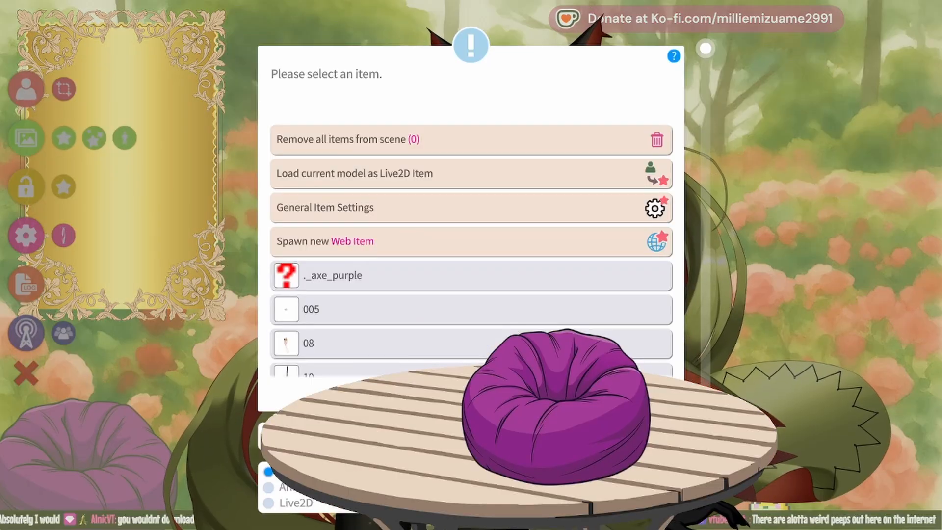
Step: Try the Live2D Flowery Hat item on the avatar's head at a reduced size and remove it from the scene
{"action": "left_click", "coordinate": [268, 503]}
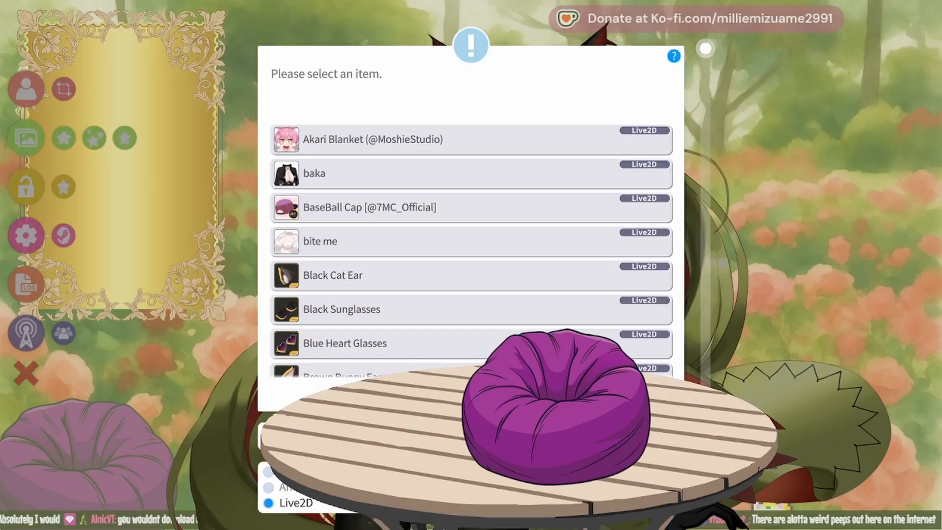
{"action": "type", "text": "hat"}
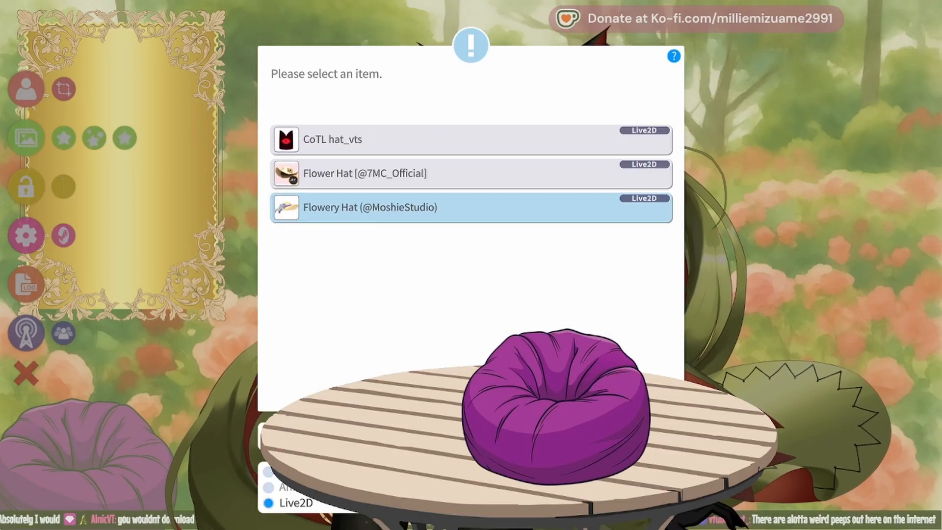
{"action": "left_click", "coordinate": [471, 208]}
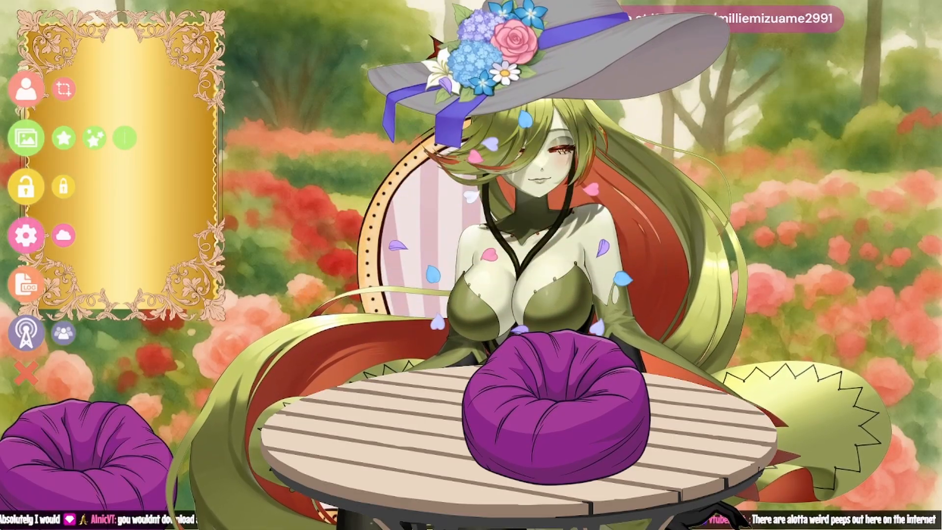
{"action": "scroll", "coordinate": [524, 79], "scroll_direction": "down", "scroll_amount": 5}
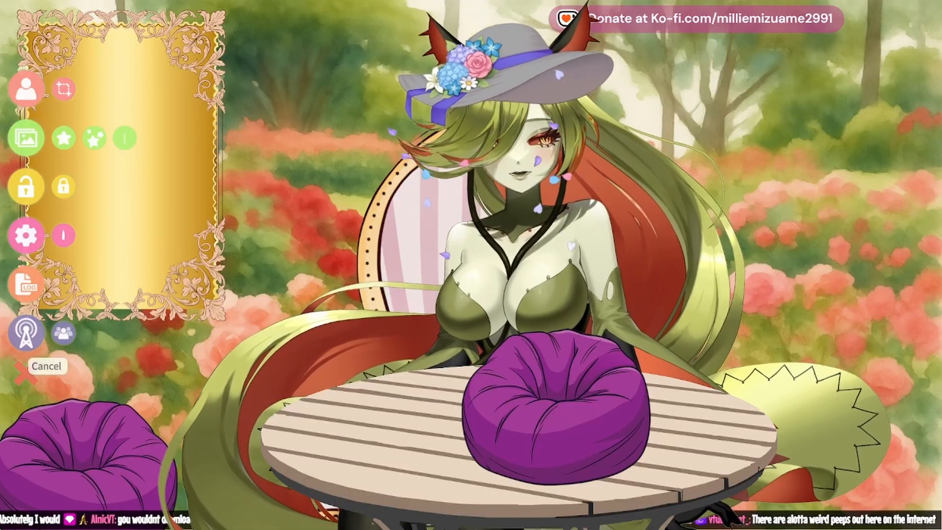
{"action": "left_click_drag", "start_coordinate": [491, 73], "coordinate": [912, 496]}
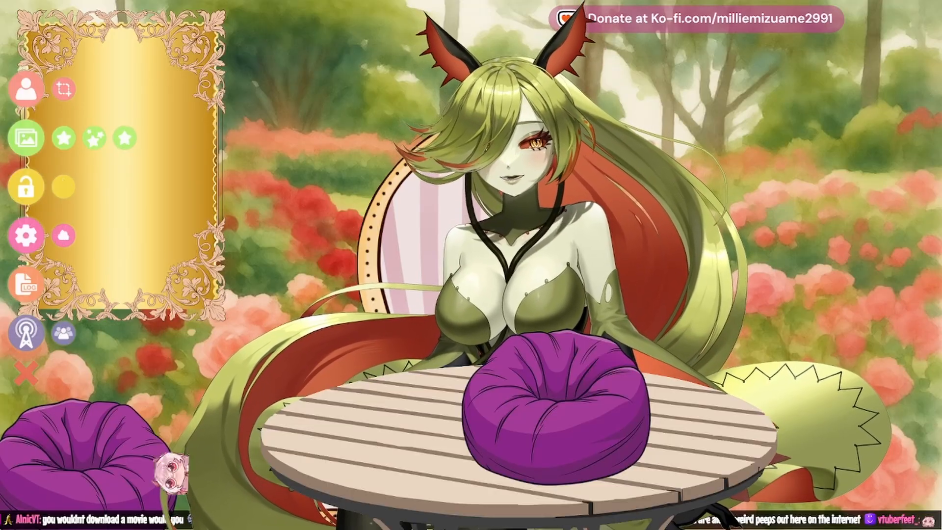
{"action": "left_click", "coordinate": [25, 373]}
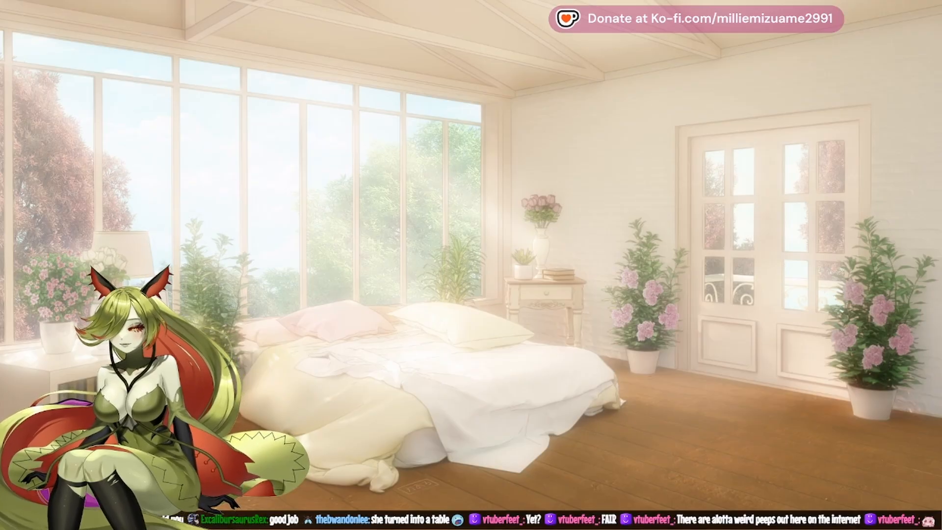
Step: Switch back to Canva and shift the table and the chair right on page 2, with the table reaching the page edge
{"action": "key", "text": "alt+Tab"}
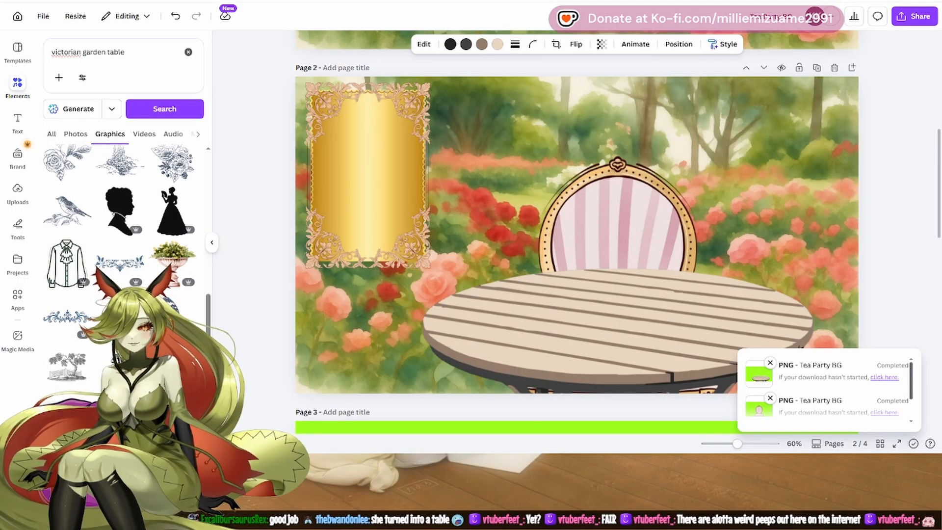
{"action": "left_click", "coordinate": [917, 267]}
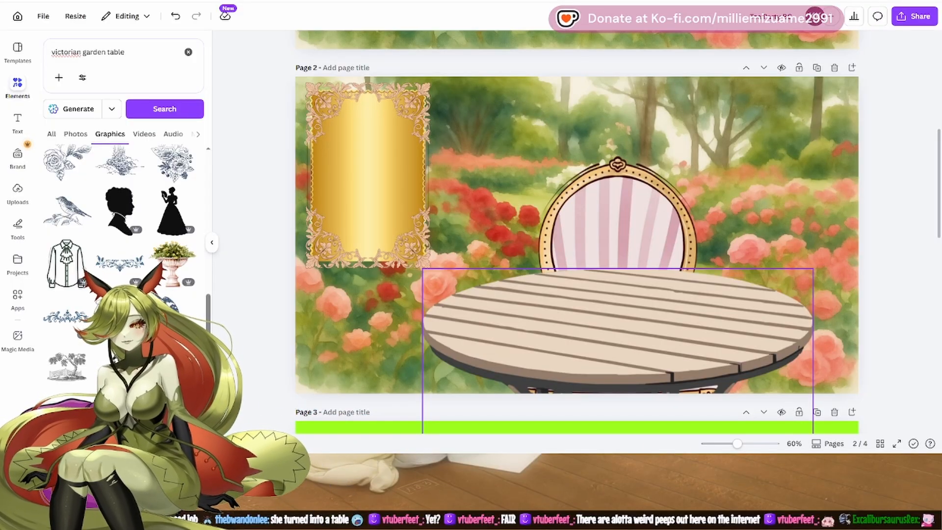
{"action": "left_click_drag", "start_coordinate": [570, 333], "coordinate": [621, 332]}
{"action": "left_click", "coordinate": [581, 217]}
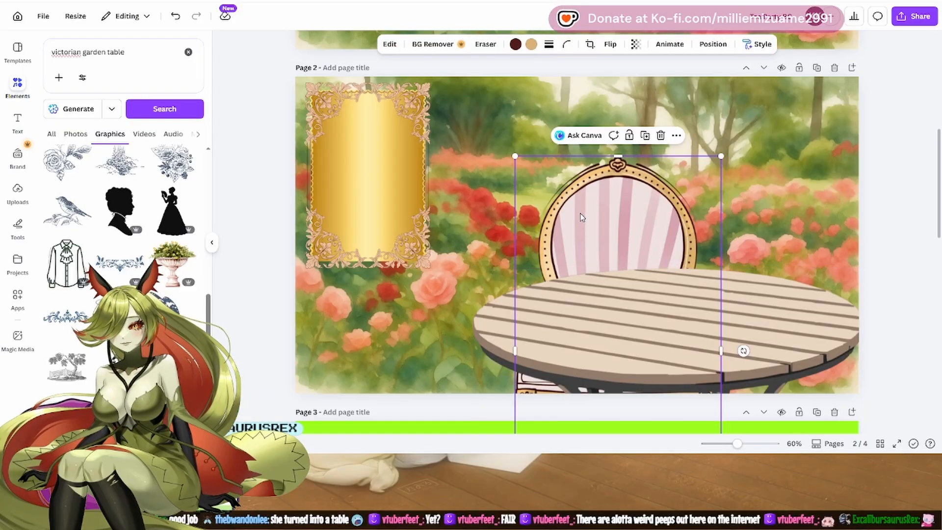
{"action": "left_click_drag", "start_coordinate": [613, 194], "coordinate": [665, 195]}
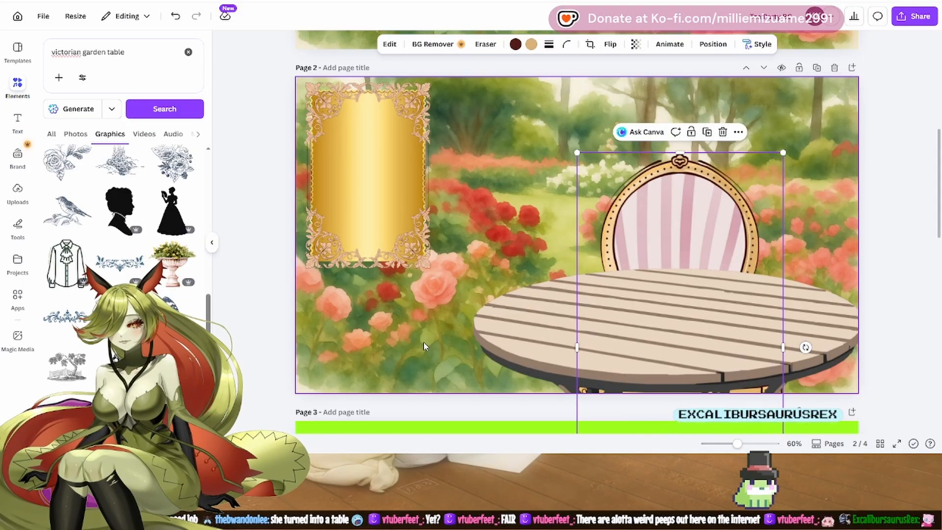
Step: Review pages 2 and 3, leave the tea party design and open an earlier stream overlay from the recent designs
{"action": "scroll", "coordinate": [425, 345], "scroll_direction": "down", "scroll_amount": 7}
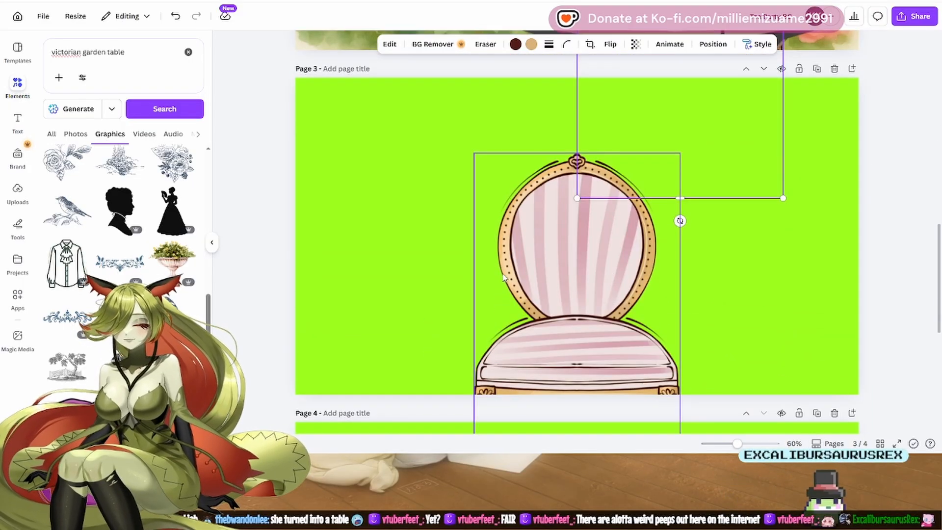
{"action": "scroll", "coordinate": [503, 278], "scroll_direction": "up", "scroll_amount": 2}
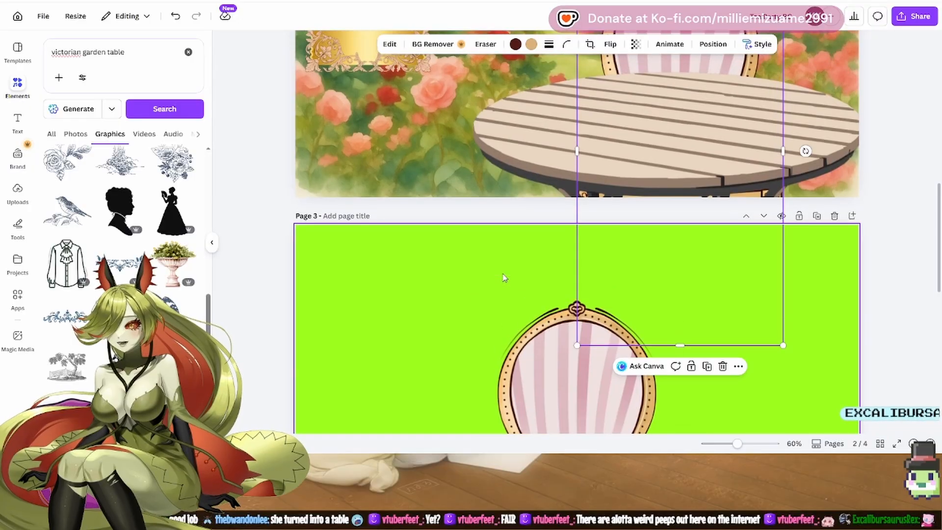
{"action": "scroll", "coordinate": [504, 277], "scroll_direction": "up", "scroll_amount": 4}
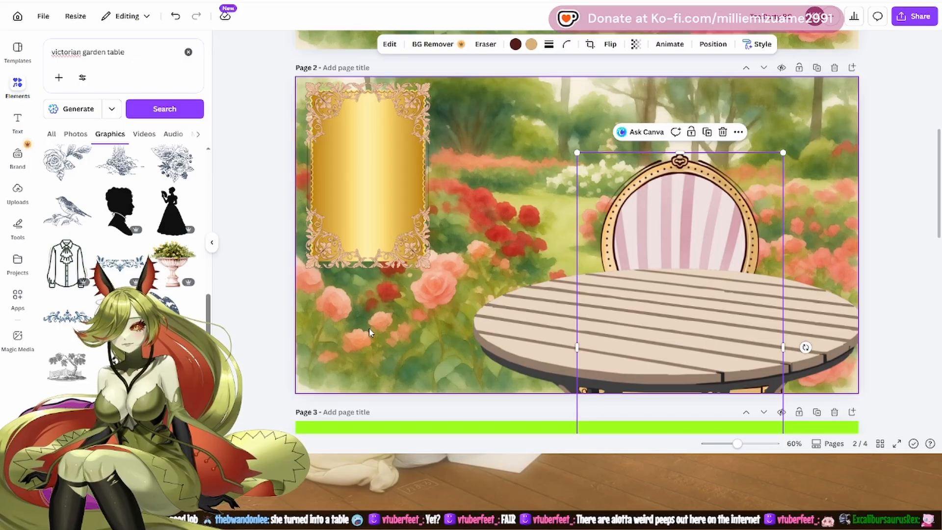
{"action": "left_click", "coordinate": [18, 18]}
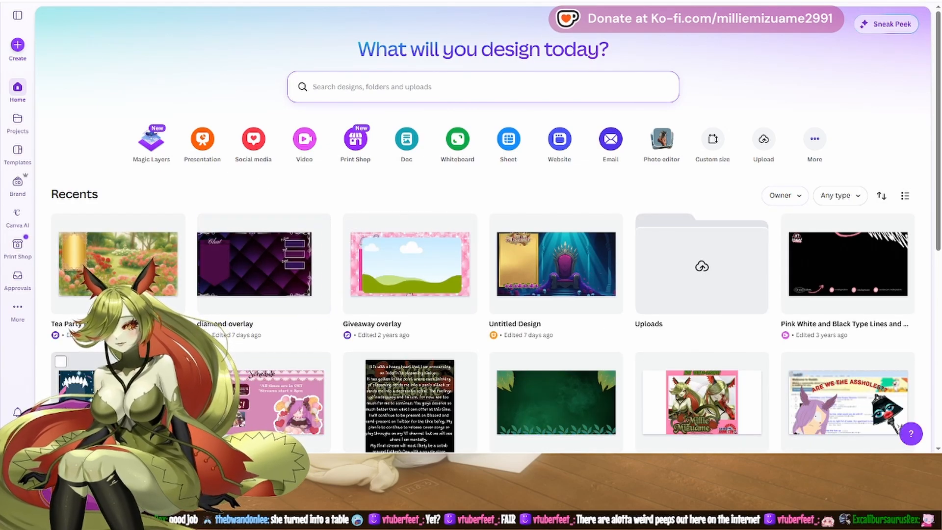
{"action": "left_click", "coordinate": [284, 268]}
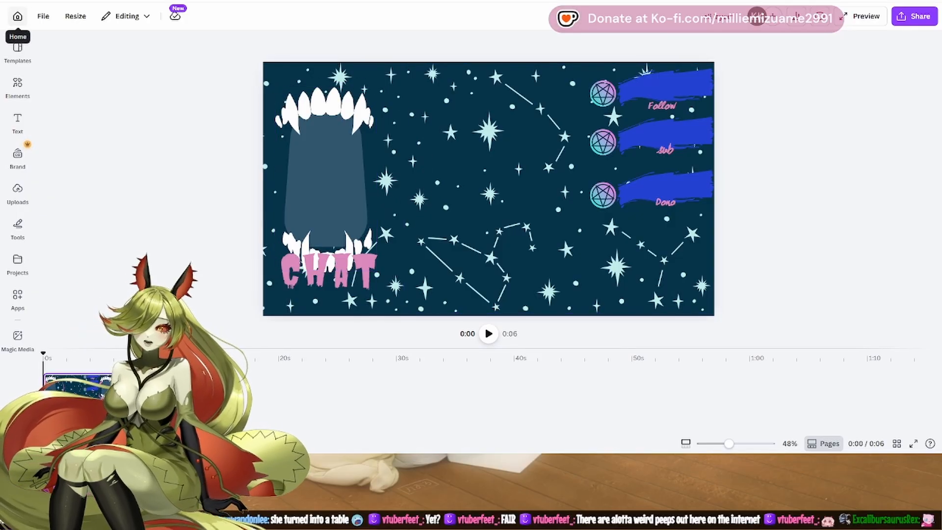
Step: Leave the earlier stream overlay and reopen the tea party design at page 2
{"action": "left_click", "coordinate": [17, 16]}
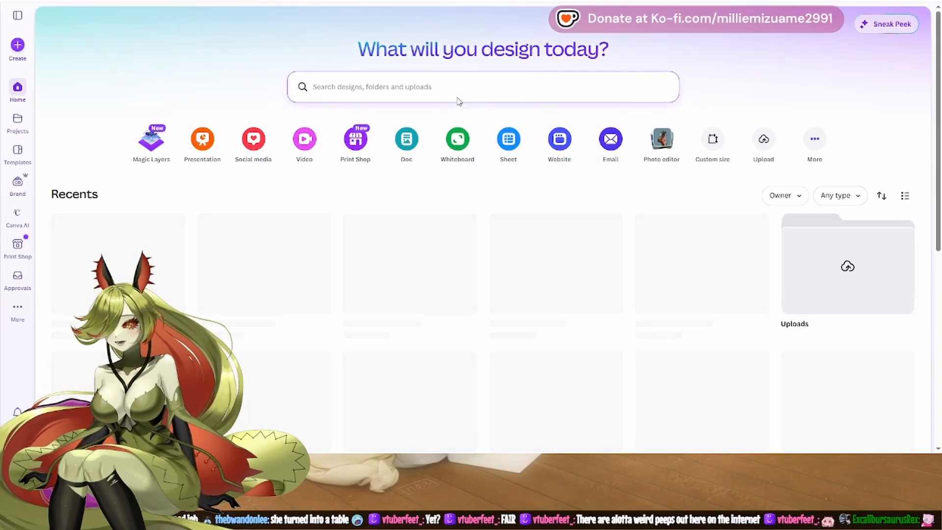
{"action": "left_click", "coordinate": [251, 274]}
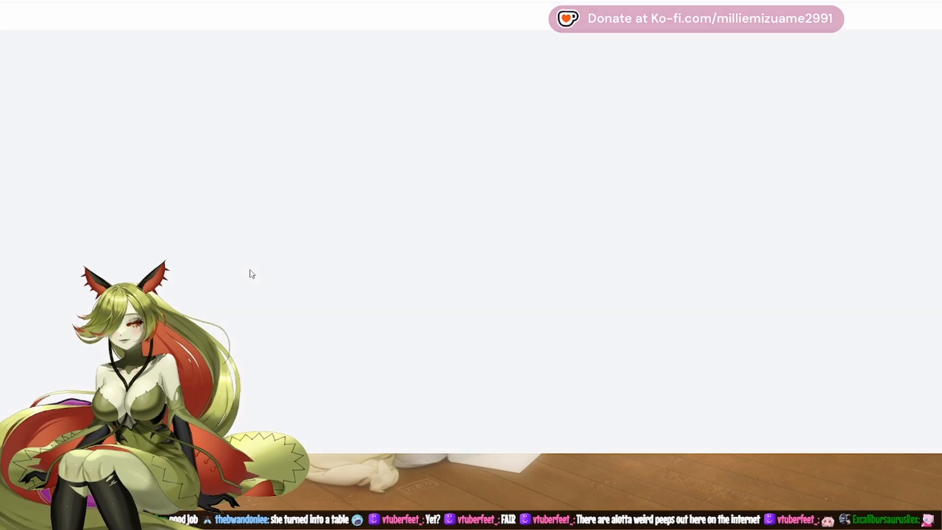
{"action": "scroll", "coordinate": [520, 235], "scroll_direction": "down", "scroll_amount": 5}
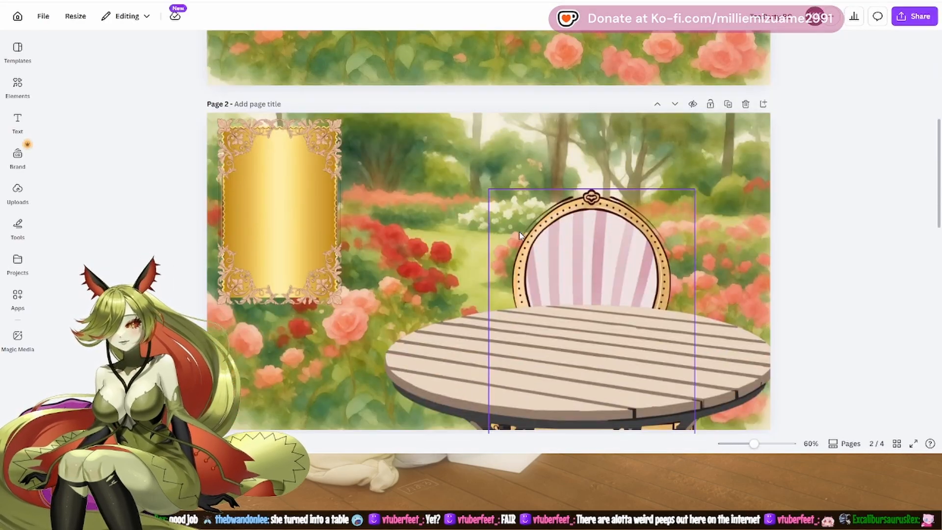
{"action": "scroll", "coordinate": [520, 235], "scroll_direction": "down", "scroll_amount": 3}
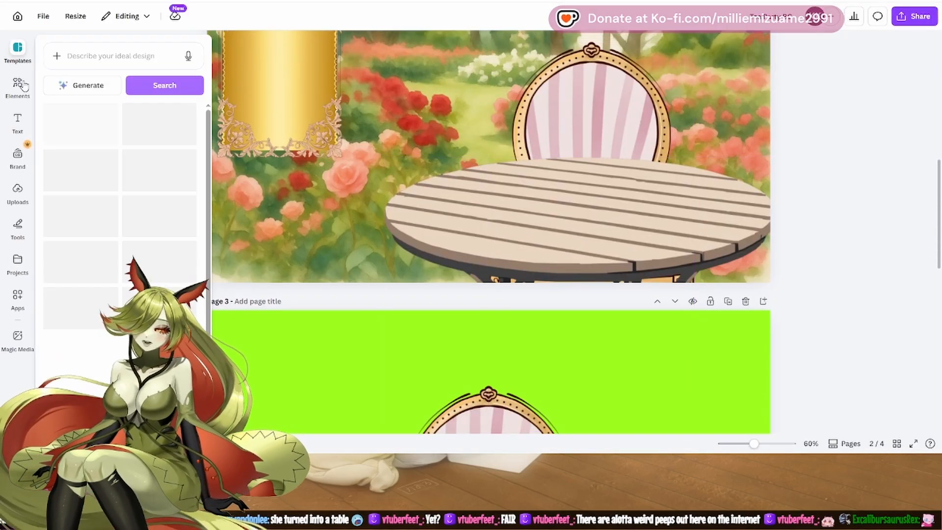
Step: Search the elements for gold square photos and add the plain tan textured photo to page 2
{"action": "left_click", "coordinate": [22, 90]}
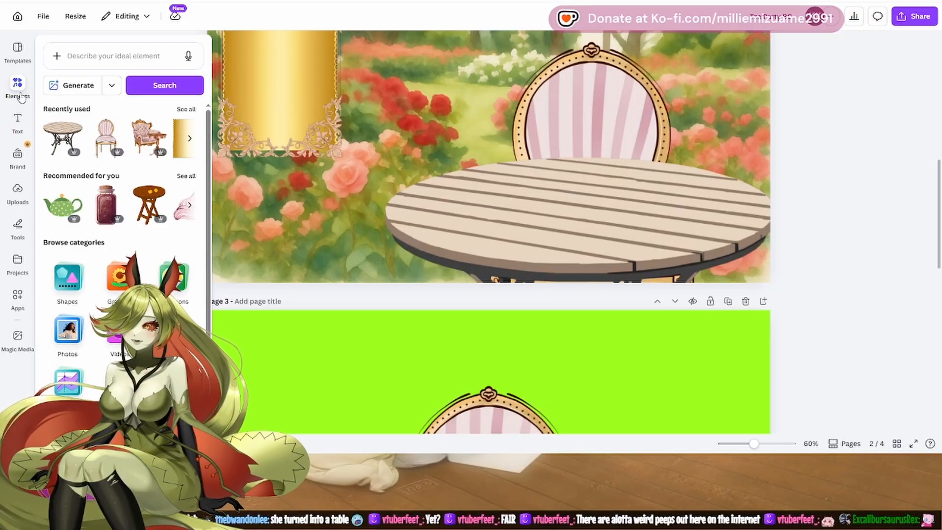
{"action": "left_click", "coordinate": [20, 93]}
{"action": "left_click", "coordinate": [19, 91]}
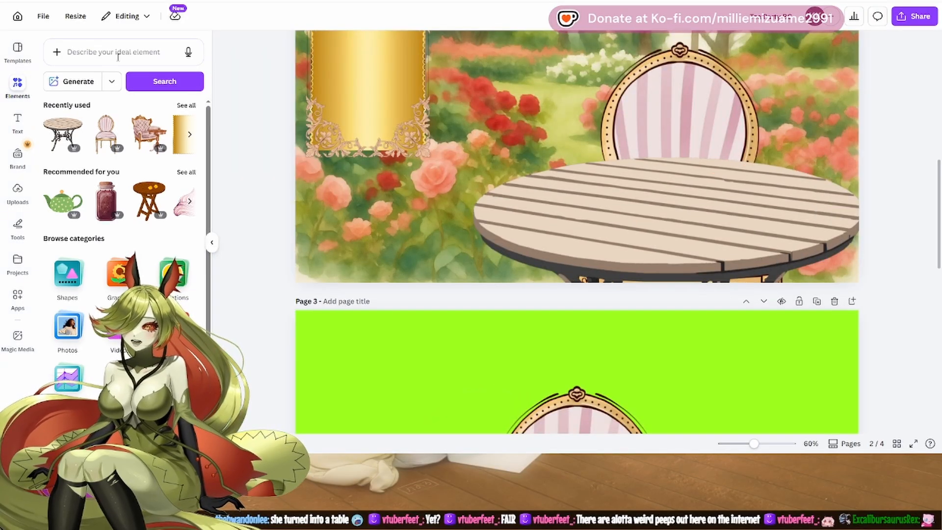
{"action": "left_click", "coordinate": [118, 57]}
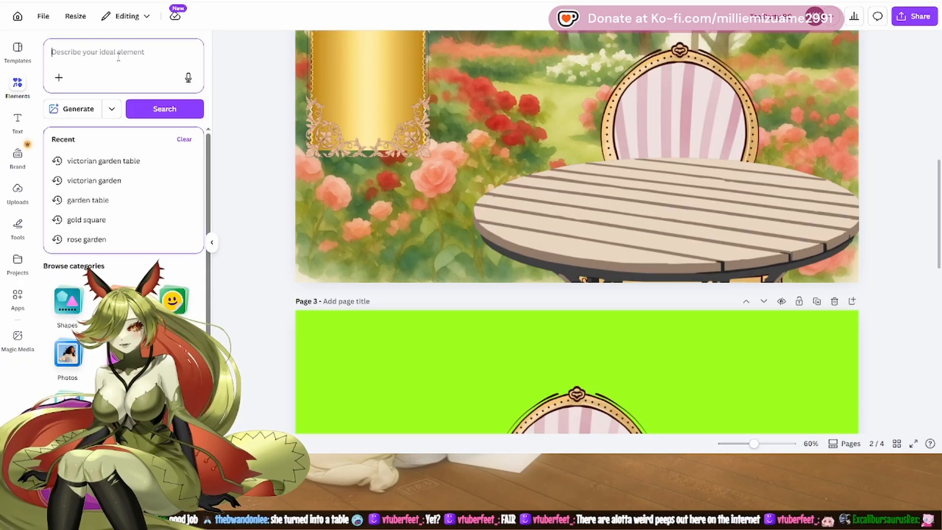
{"action": "left_click", "coordinate": [94, 220]}
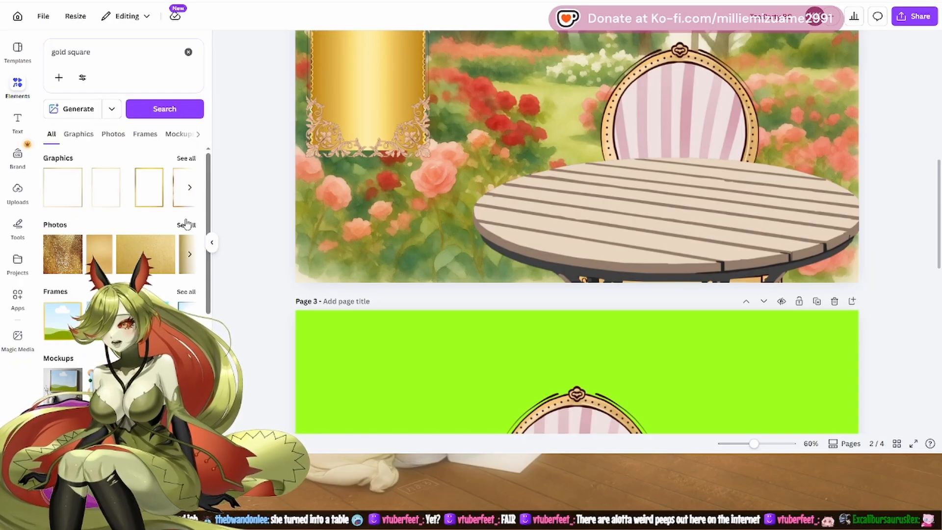
{"action": "scroll", "coordinate": [123, 245], "scroll_direction": "down", "scroll_amount": 3}
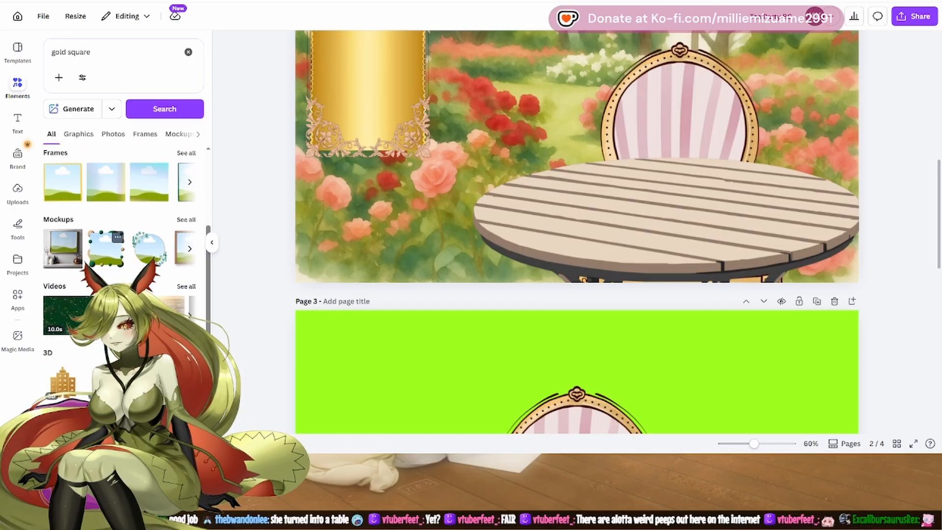
{"action": "scroll", "coordinate": [123, 245], "scroll_direction": "up", "scroll_amount": 3}
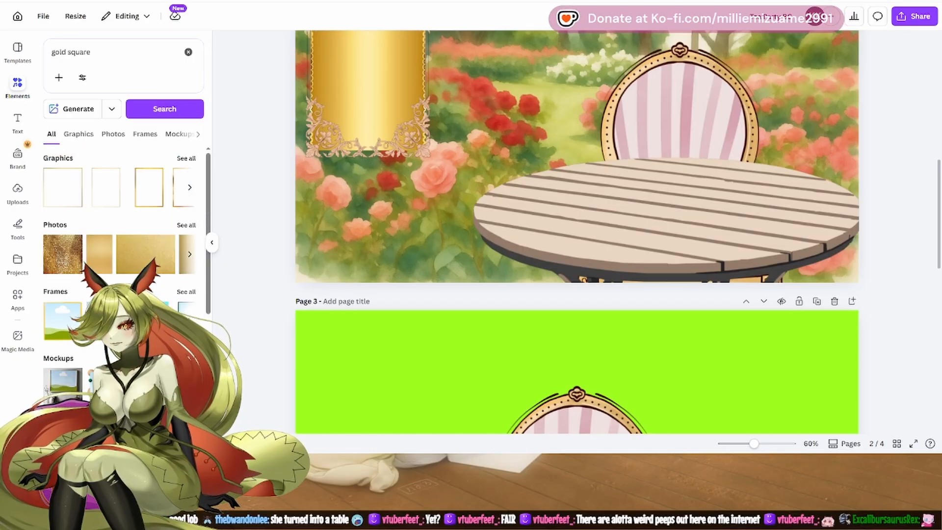
{"action": "left_click", "coordinate": [115, 136]}
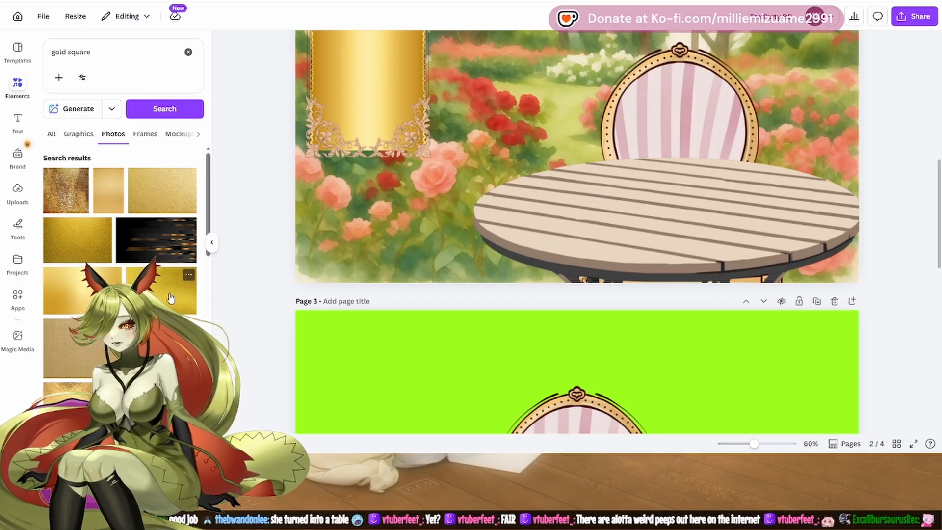
{"action": "scroll", "coordinate": [171, 298], "scroll_direction": "down", "scroll_amount": 4}
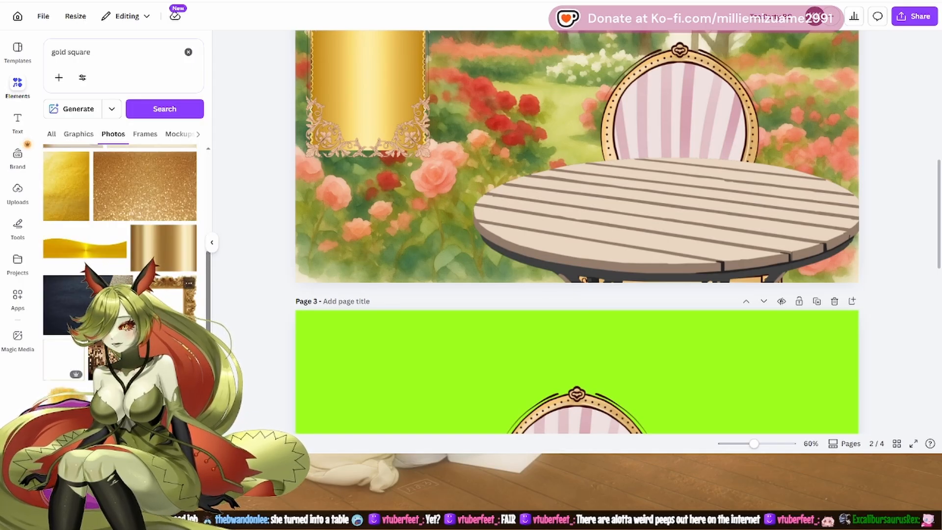
{"action": "scroll", "coordinate": [164, 298], "scroll_direction": "up", "scroll_amount": 4}
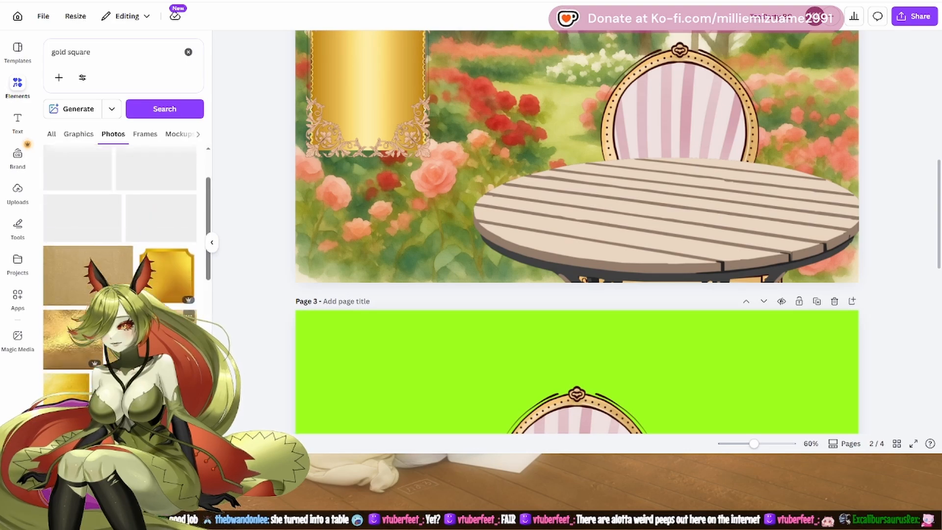
{"action": "left_click", "coordinate": [107, 298]}
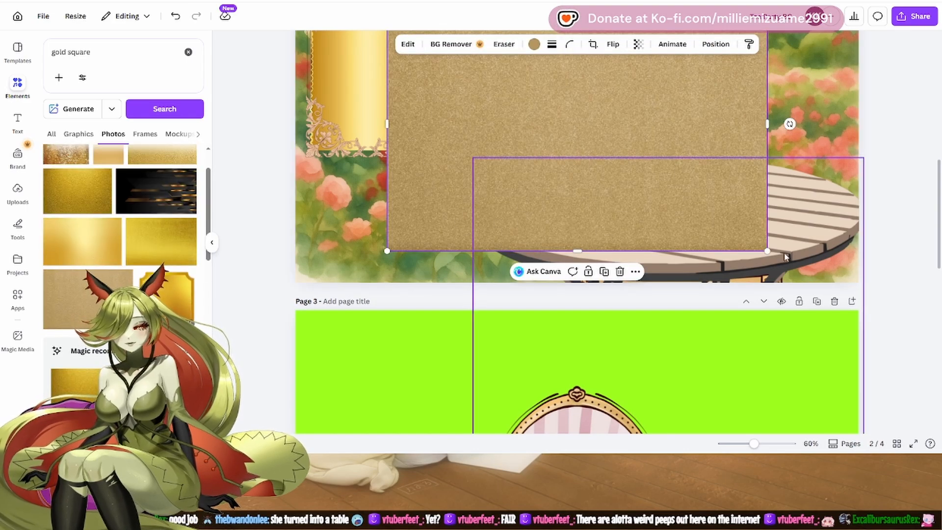
Step: Shrink the tan photo, crop it to a thin horizontal strip and place it below the gold panel near the page's lower edge
{"action": "left_click_drag", "start_coordinate": [749, 232], "coordinate": [535, 97]}
{"action": "left_click_drag", "start_coordinate": [455, 79], "coordinate": [390, 244]}
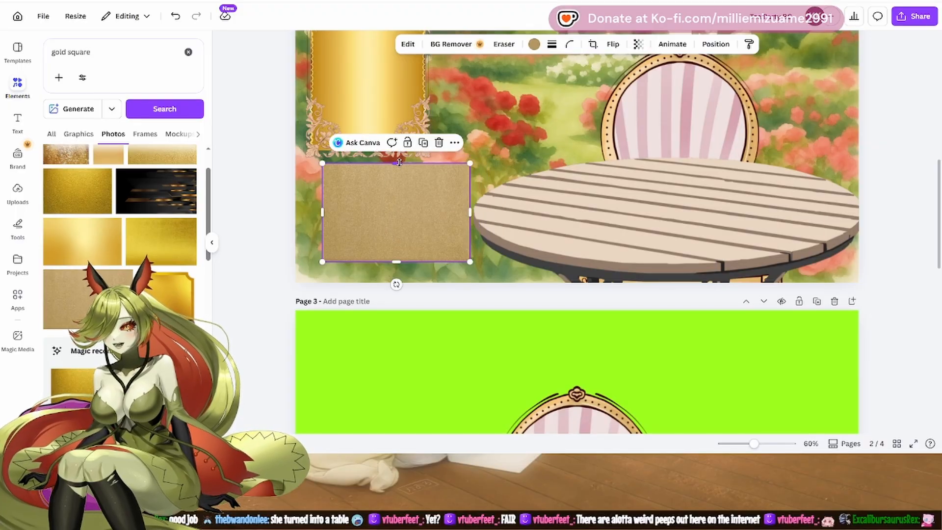
{"action": "left_click_drag", "start_coordinate": [399, 163], "coordinate": [390, 260]}
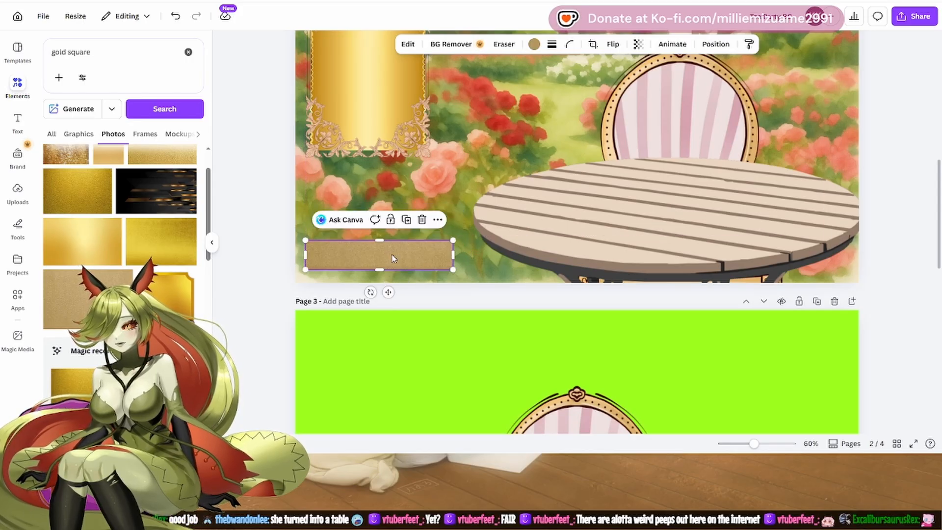
Step: Duplicate the tan strip twice and stack the copies above it, evenly spaced and aligned below the gold panel
{"action": "right_click", "coordinate": [392, 257]}
{"action": "left_click", "coordinate": [427, 219]}
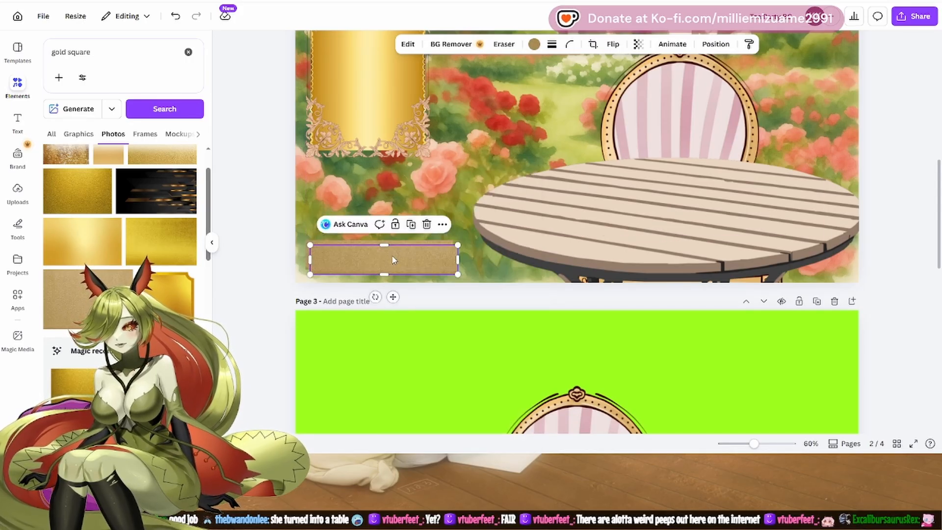
{"action": "left_click_drag", "start_coordinate": [393, 253], "coordinate": [387, 215]}
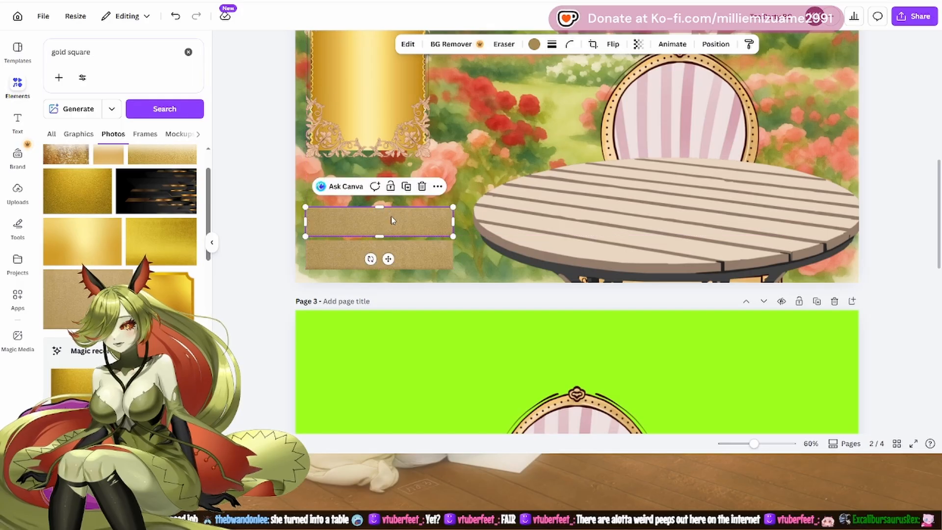
{"action": "right_click", "coordinate": [398, 219]}
{"action": "left_click", "coordinate": [431, 220]}
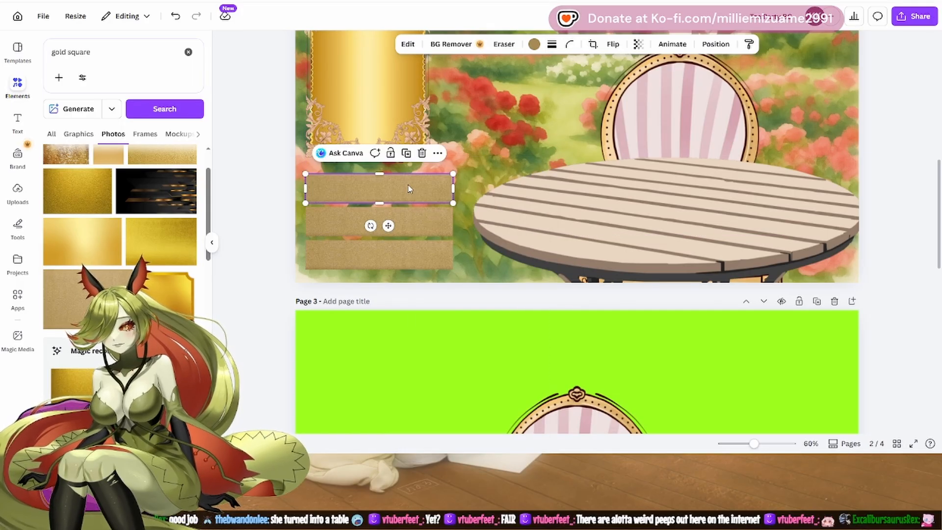
{"action": "left_click_drag", "start_coordinate": [407, 189], "coordinate": [408, 188]}
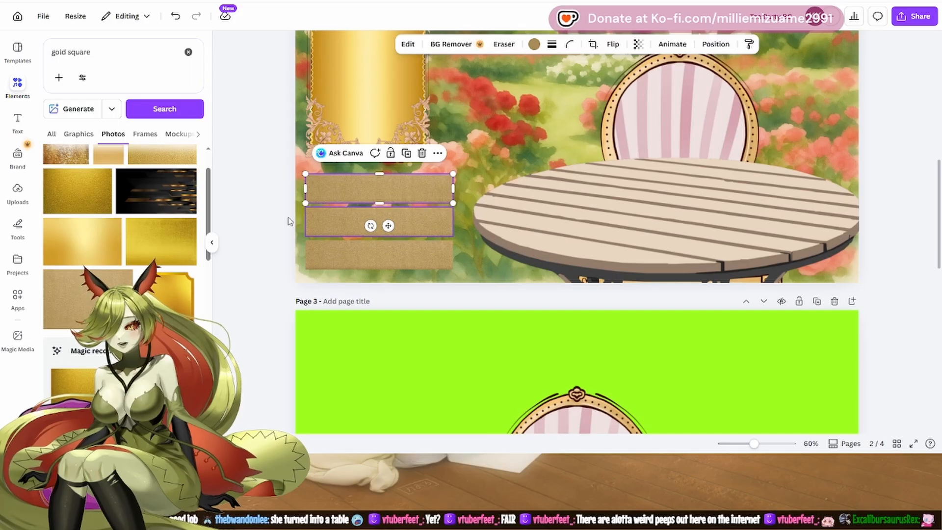
{"action": "left_click", "coordinate": [264, 225]}
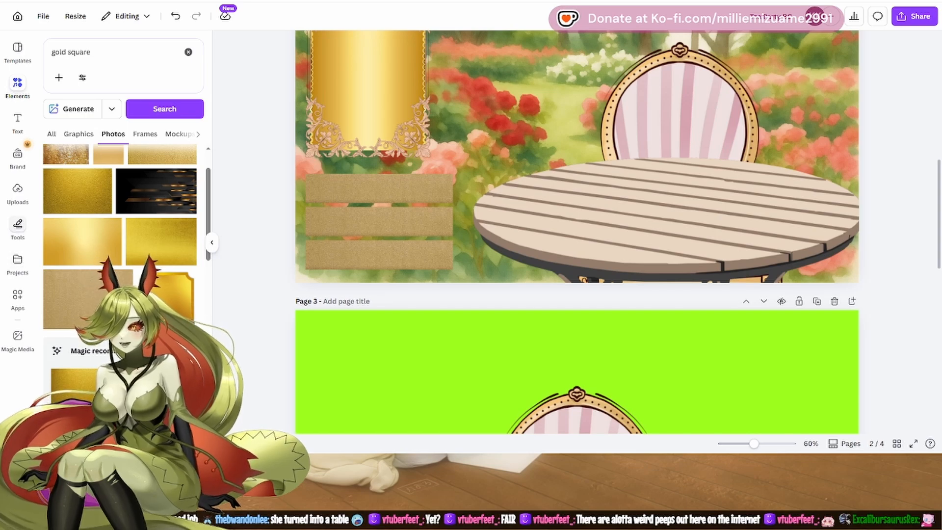
Step: Search the text fonts for calligraphy, browse all matching fonts and add a Charm text to page 2
{"action": "left_click", "coordinate": [17, 120]}
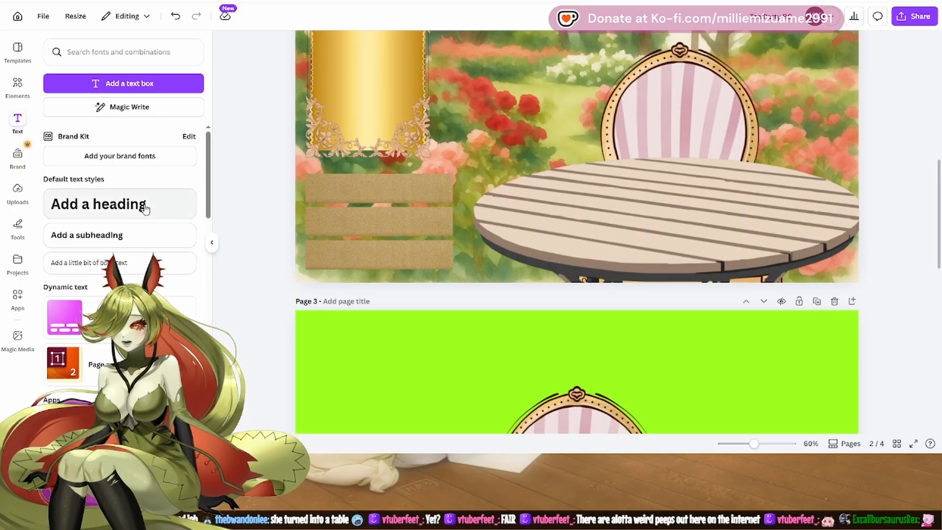
{"action": "left_click", "coordinate": [110, 54]}
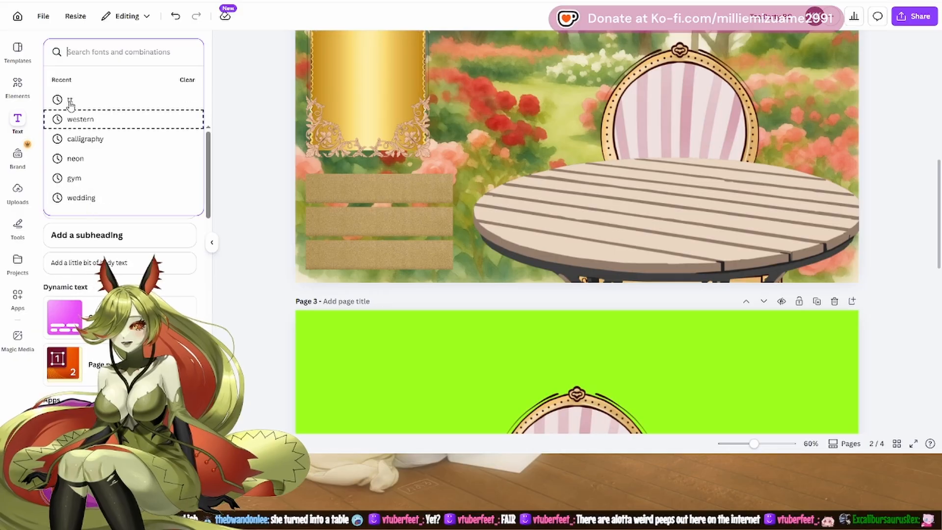
{"action": "left_click", "coordinate": [81, 140]}
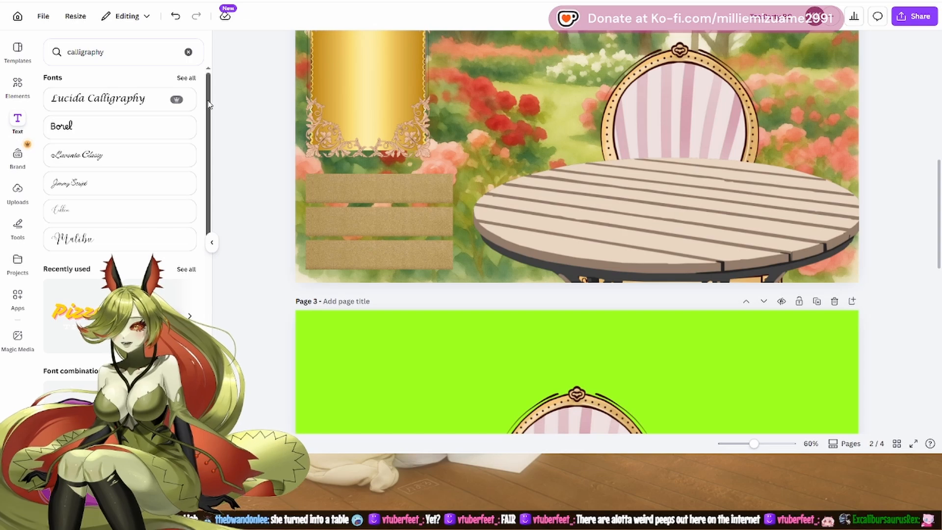
{"action": "mouse_move", "coordinate": [208, 102]}
{"action": "left_mouse_down"}
{"action": "mouse_move", "coordinate": [212, 128]}
{"action": "mouse_move", "coordinate": [217, 98]}
{"action": "left_mouse_up"}
{"action": "left_click", "coordinate": [189, 79]}
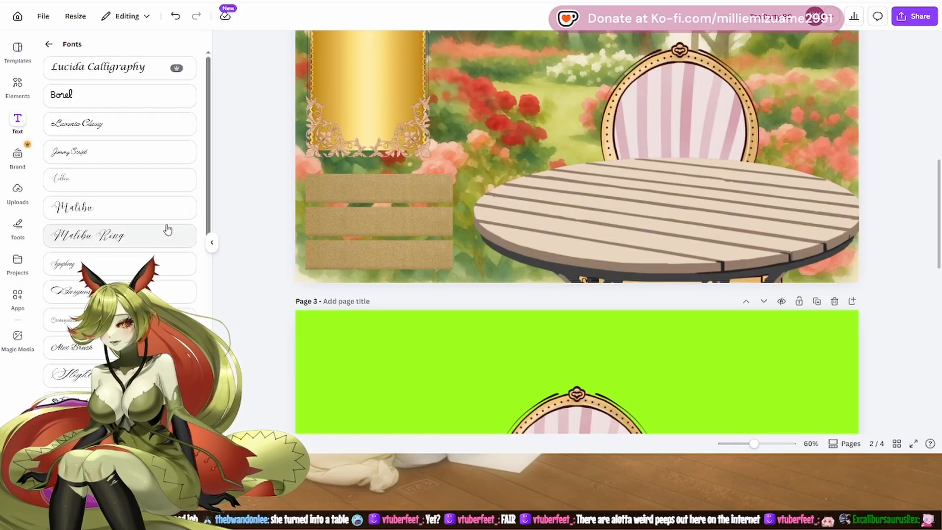
{"action": "scroll", "coordinate": [167, 225], "scroll_direction": "down", "scroll_amount": 5}
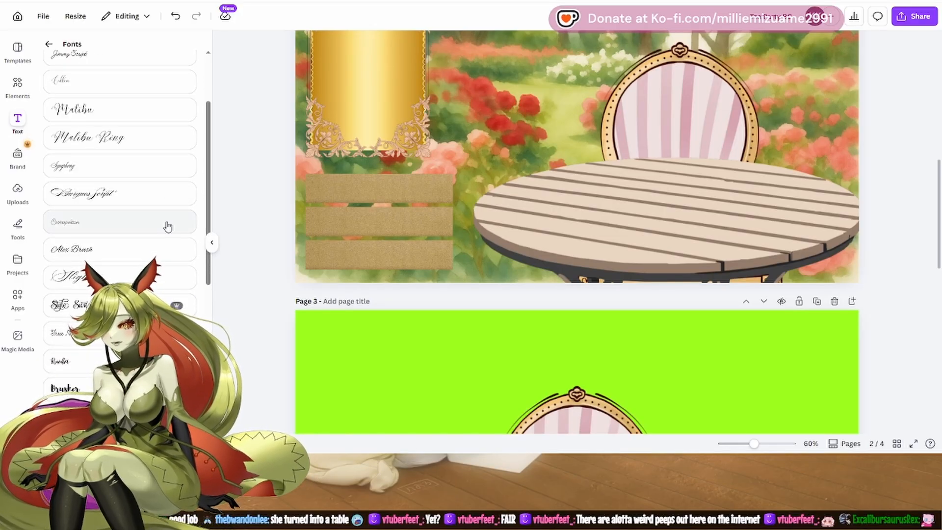
{"action": "scroll", "coordinate": [167, 225], "scroll_direction": "down", "scroll_amount": 2}
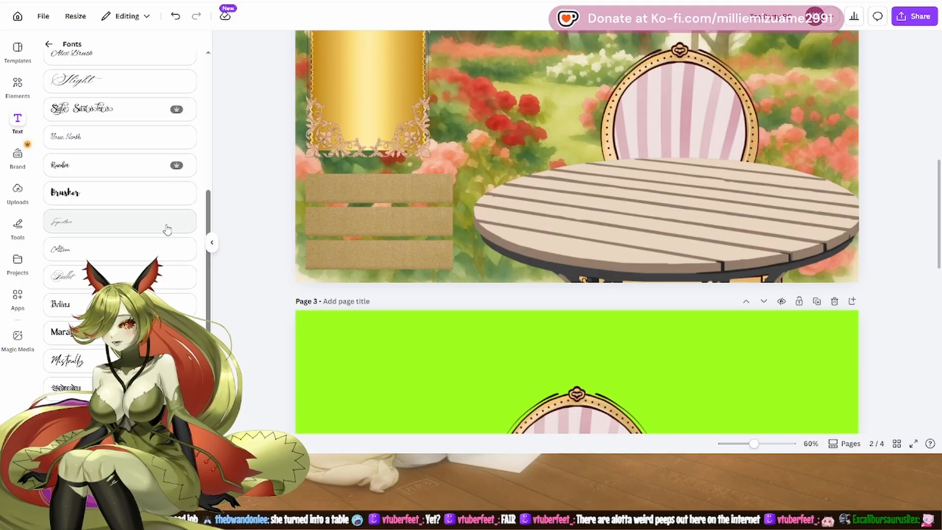
{"action": "scroll", "coordinate": [167, 228], "scroll_direction": "down", "scroll_amount": 1}
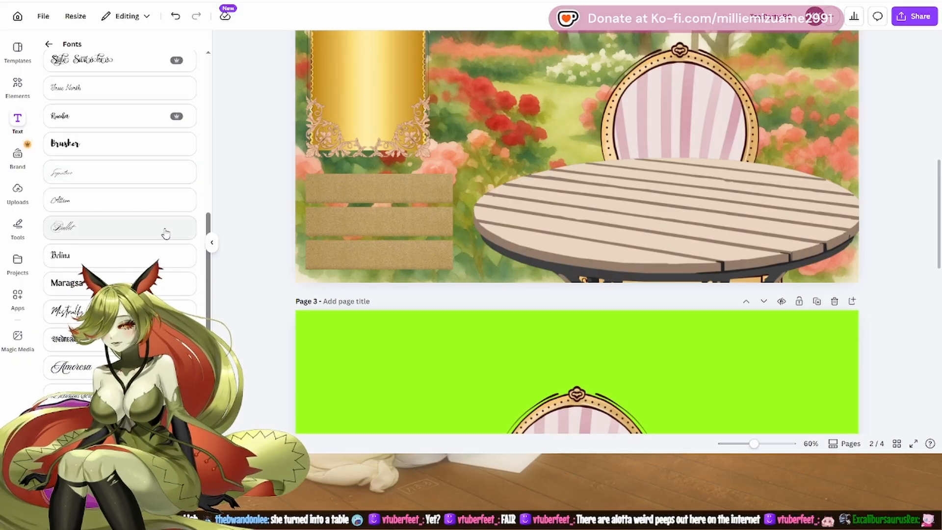
{"action": "scroll", "coordinate": [166, 234], "scroll_direction": "down", "scroll_amount": 6}
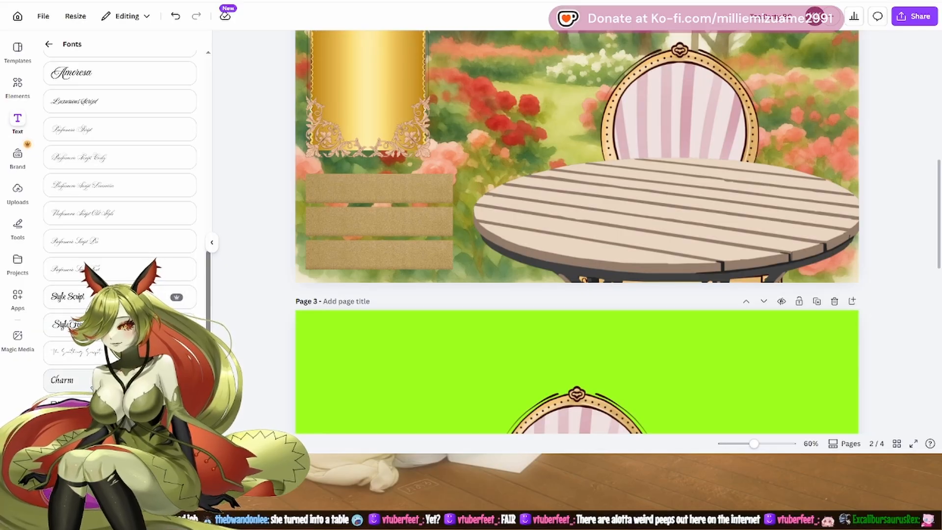
{"action": "left_click", "coordinate": [120, 379]}
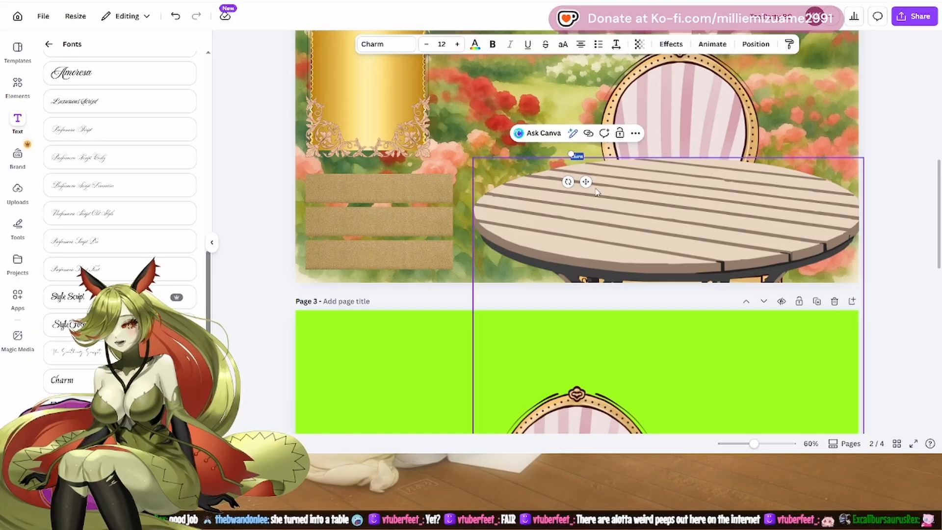
Step: Move the Charm text onto the uppermost tan strip on page 2 and set its font size to 45
{"action": "left_click_drag", "start_coordinate": [585, 182], "coordinate": [388, 196]}
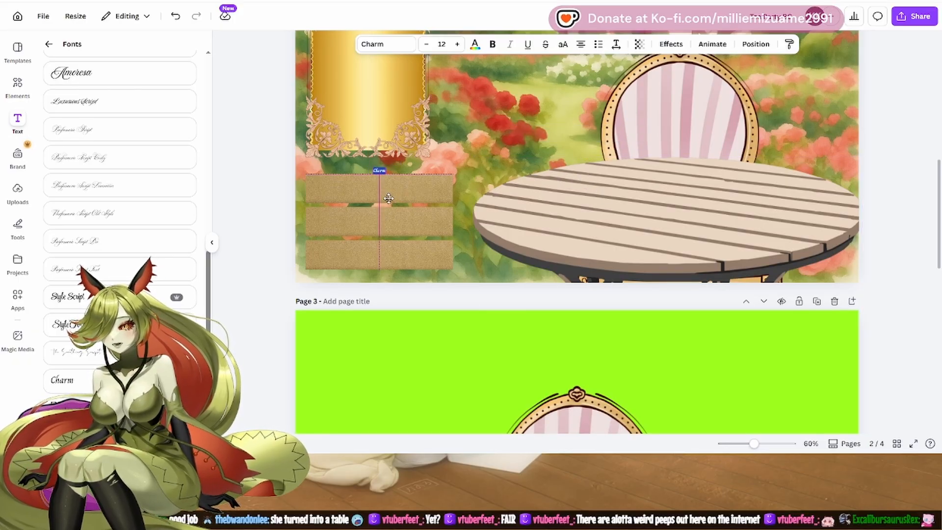
{"action": "left_click", "coordinate": [443, 44]}
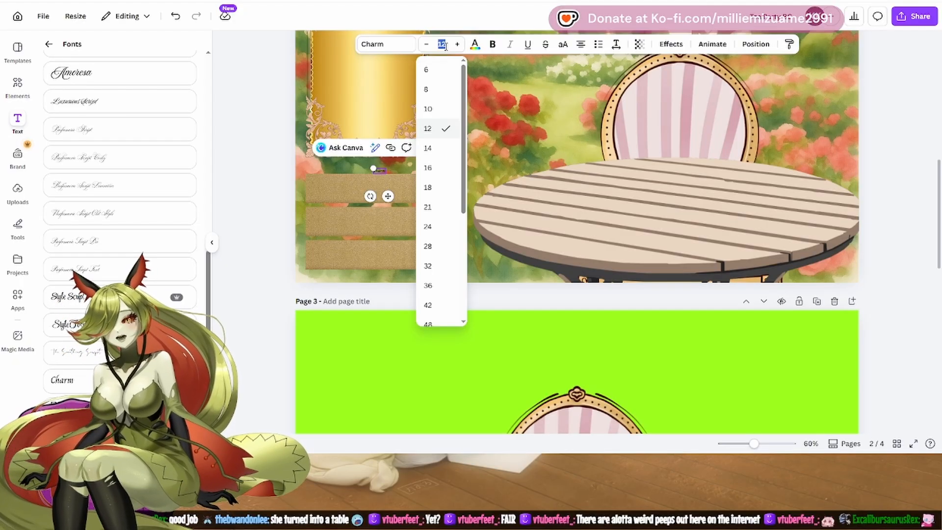
{"action": "type", "text": "45"}
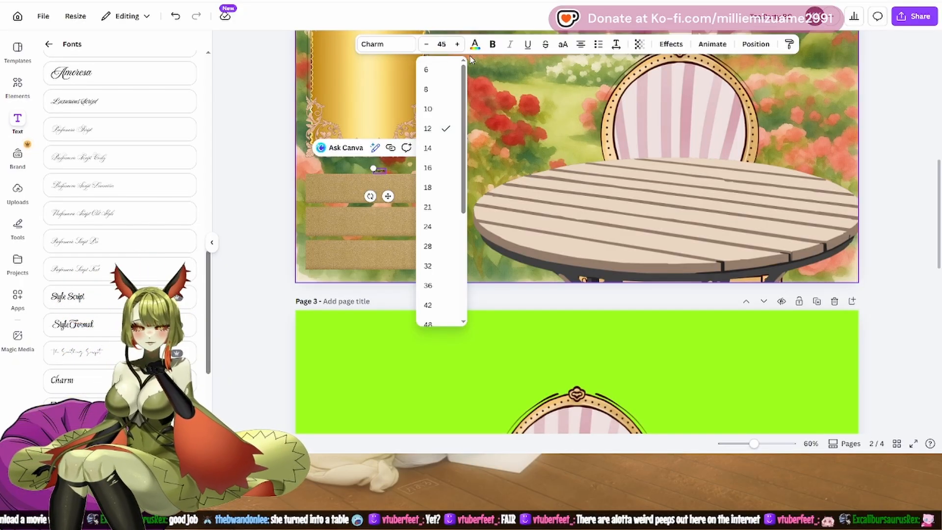
{"action": "key", "text": "Return"}
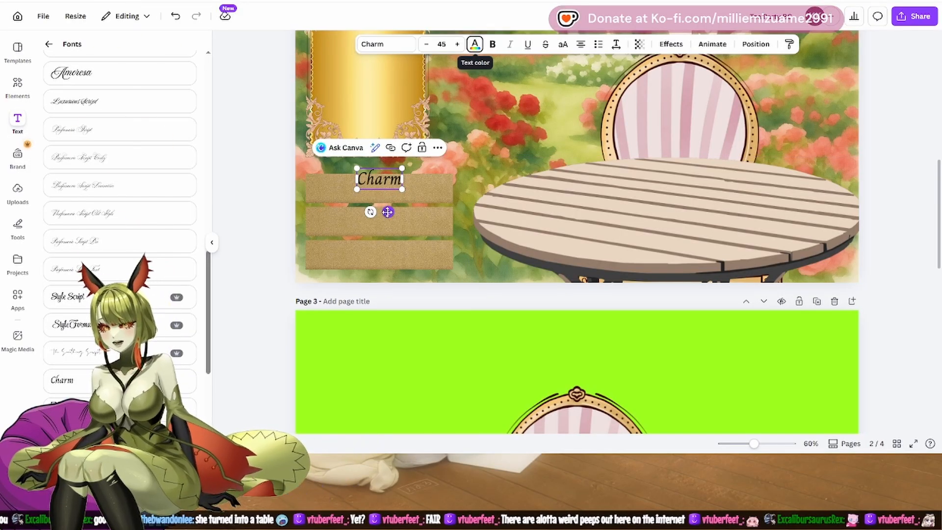
Step: Nudge the enlarged text slightly upward at the uppermost strip and change its wording to "Follow"
{"action": "left_click_drag", "start_coordinate": [388, 211], "coordinate": [385, 207]}
{"action": "double_click", "coordinate": [385, 174]}
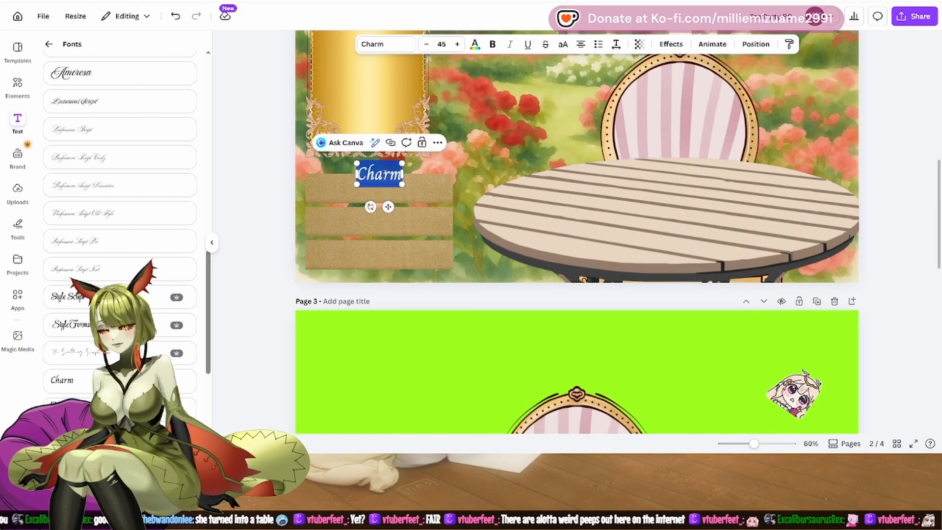
{"action": "type", "text": "Follow"}
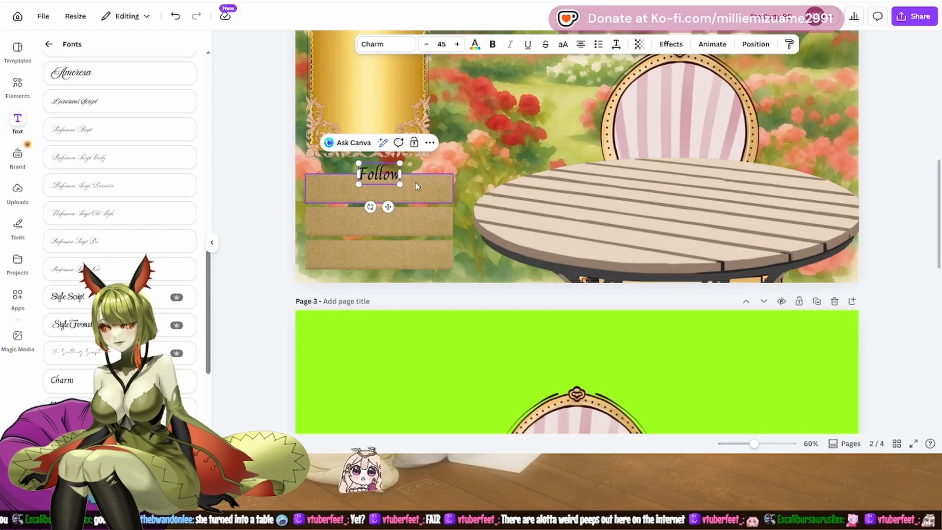
{"action": "left_click", "coordinate": [479, 140]}
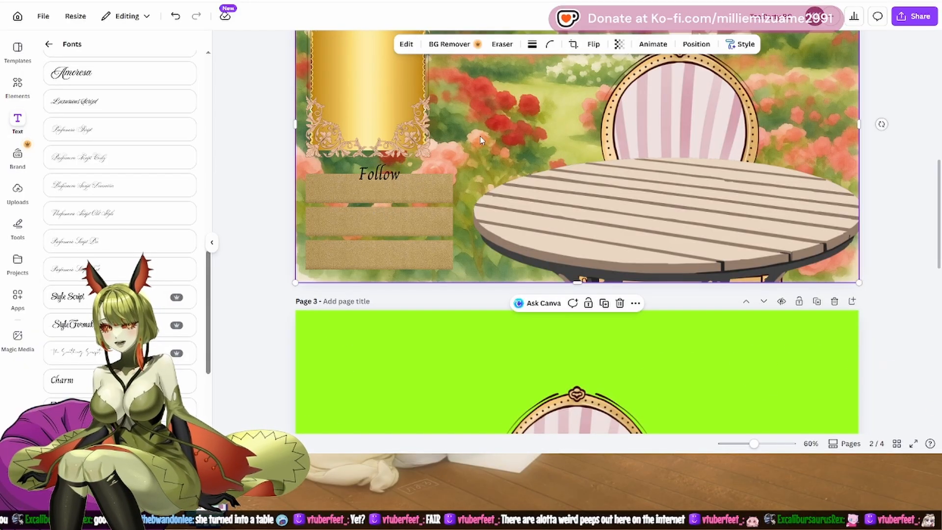
{"action": "left_click", "coordinate": [379, 174]}
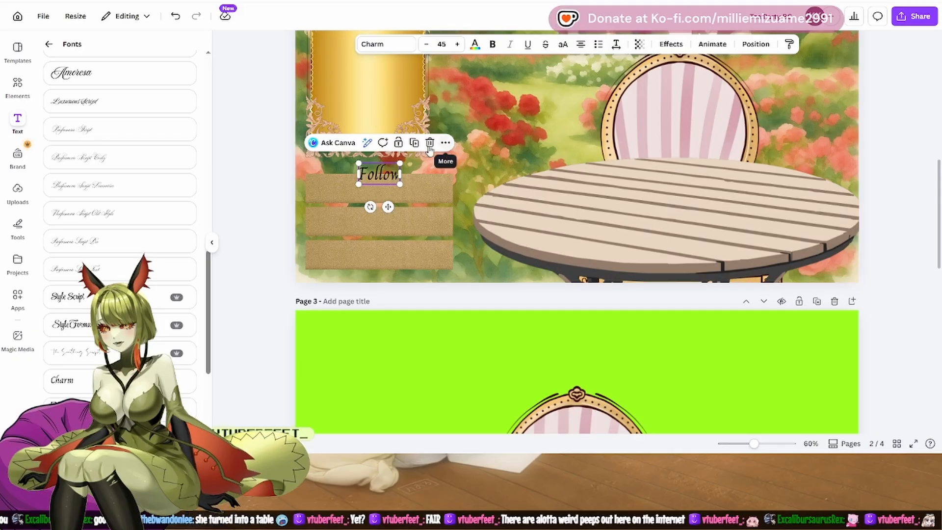
{"action": "left_click", "coordinate": [505, 141]}
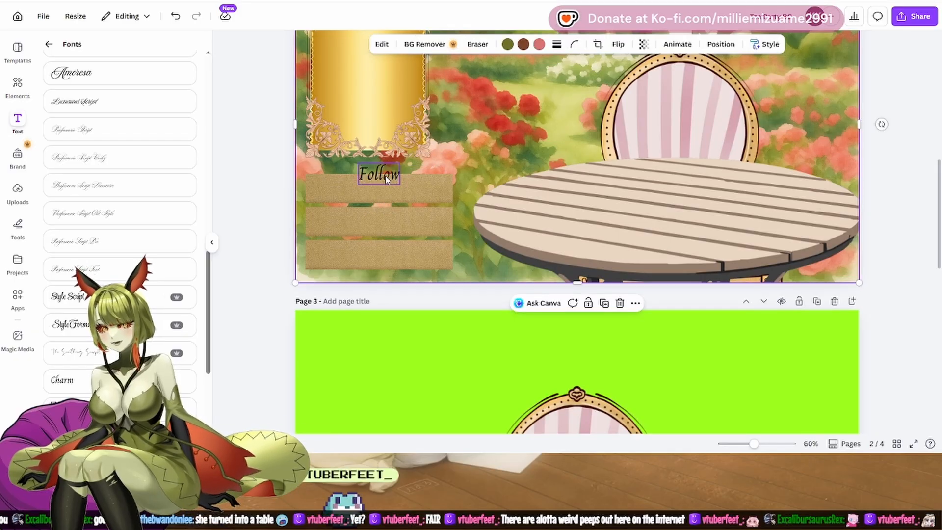
Step: Duplicate the Follow label, place the copy centred below it at the middle strip and change it to "Sub"
{"action": "left_click", "coordinate": [386, 178]}
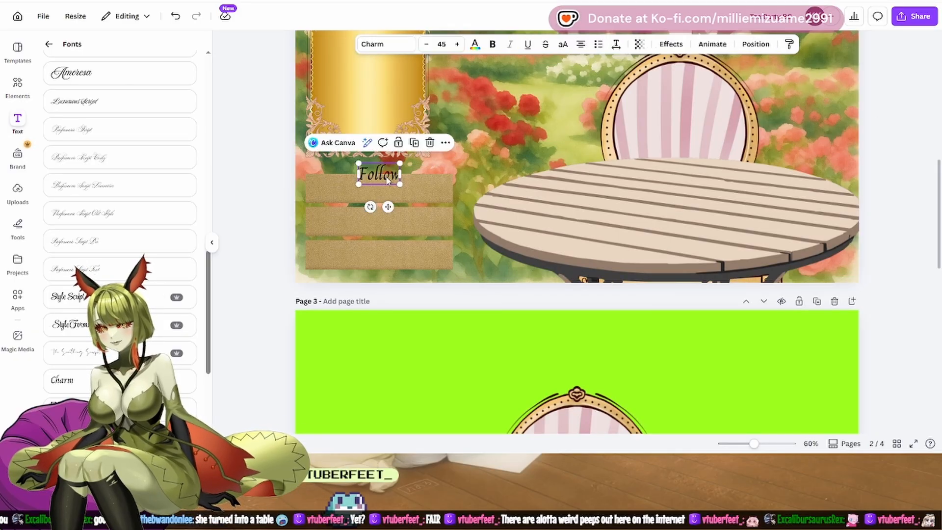
{"action": "left_click", "coordinate": [414, 143]}
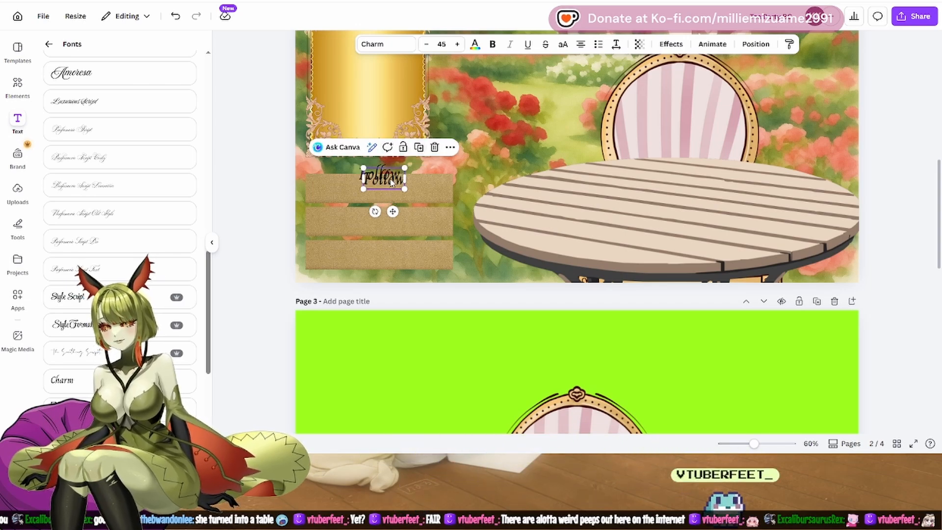
{"action": "left_click_drag", "start_coordinate": [391, 182], "coordinate": [387, 241]}
{"action": "double_click", "coordinate": [387, 206]}
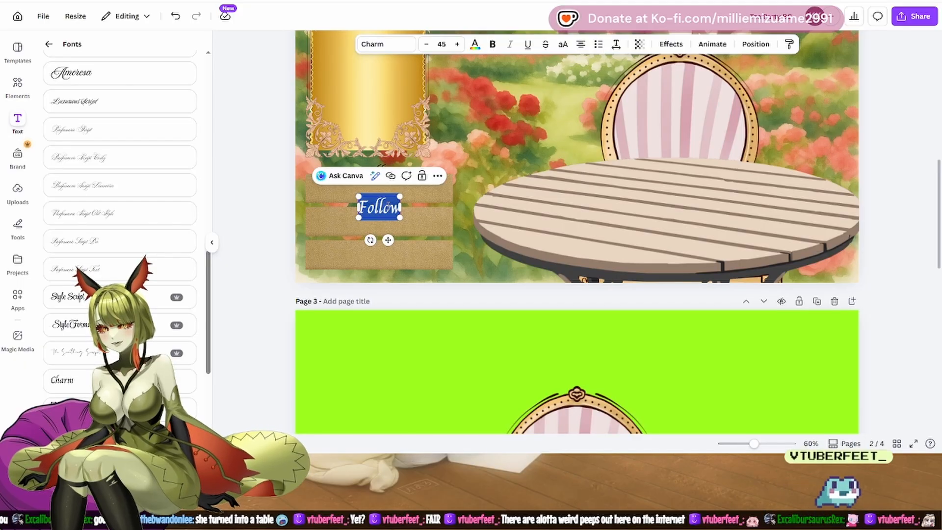
{"action": "type", "text": "Sub"}
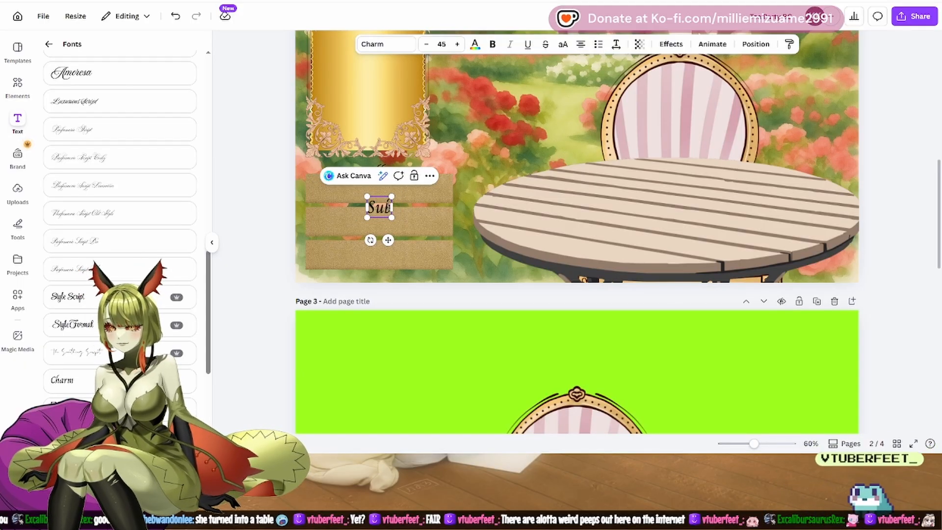
{"action": "left_click", "coordinate": [541, 146]}
Step: Duplicate the Sub label, place the copy centred below it at the lowest strip and change it to "Dono"
{"action": "left_click", "coordinate": [376, 210]}
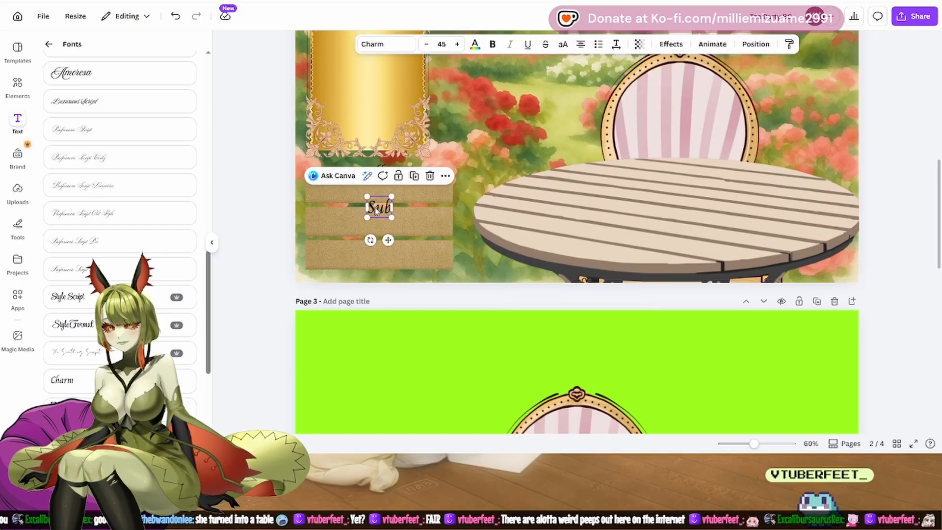
{"action": "left_click", "coordinate": [414, 176]}
{"action": "left_click_drag", "start_coordinate": [387, 240], "coordinate": [385, 271]}
{"action": "double_click", "coordinate": [378, 236]}
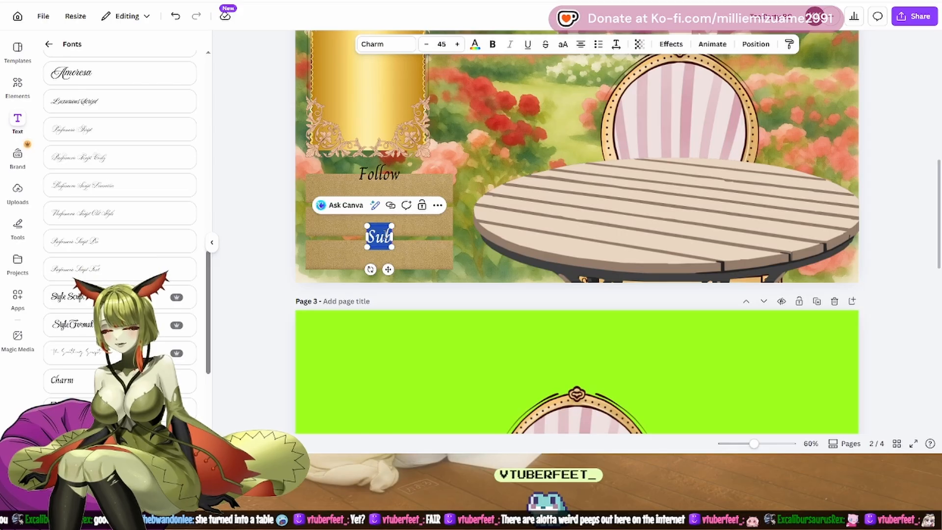
{"action": "type", "text": "Dono"}
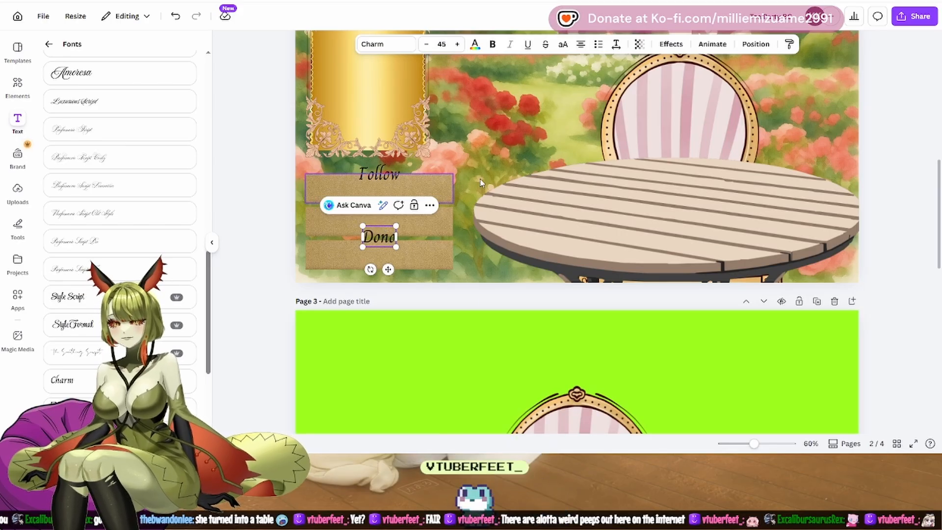
{"action": "left_click", "coordinate": [490, 157]}
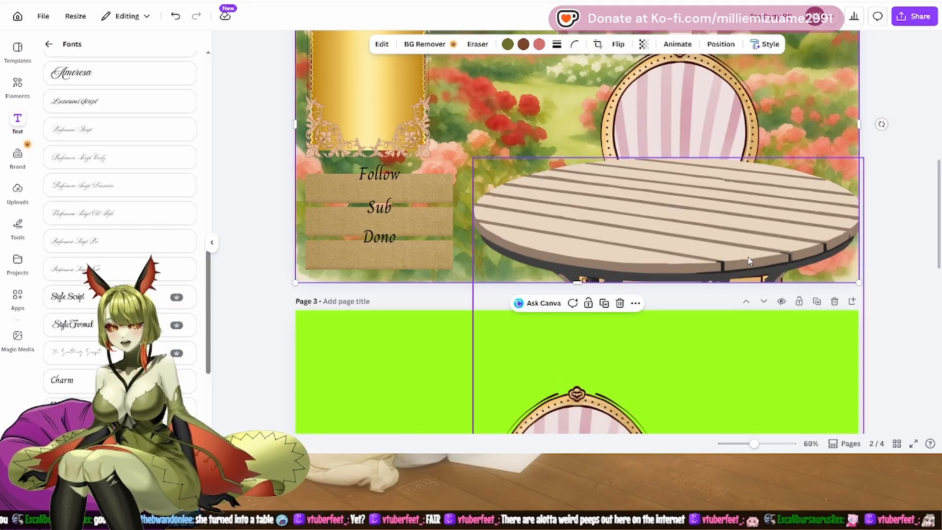
Step: Group the three tan strips with their labels, moving the garden background aside for the selection and back to fill page 2
{"action": "left_click_drag", "start_coordinate": [937, 244], "coordinate": [937, 212]}
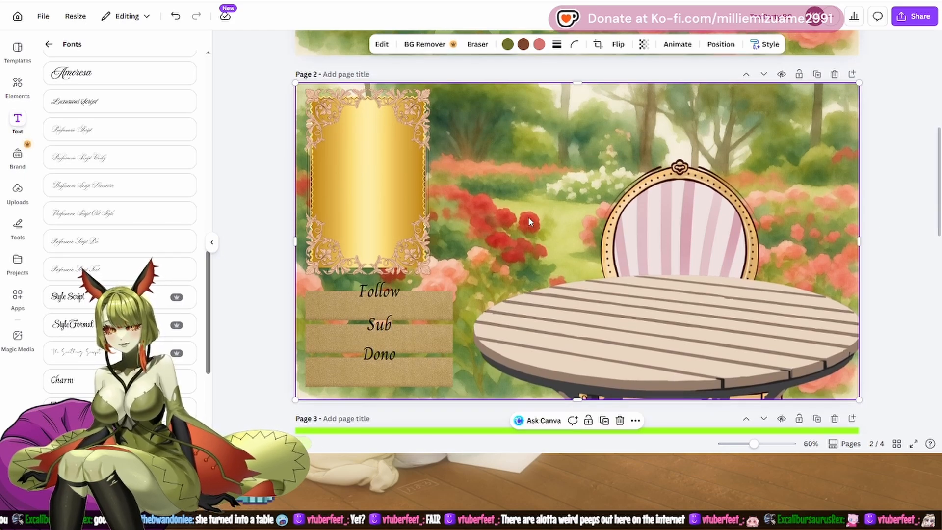
{"action": "left_click_drag", "start_coordinate": [531, 222], "coordinate": [721, 221]}
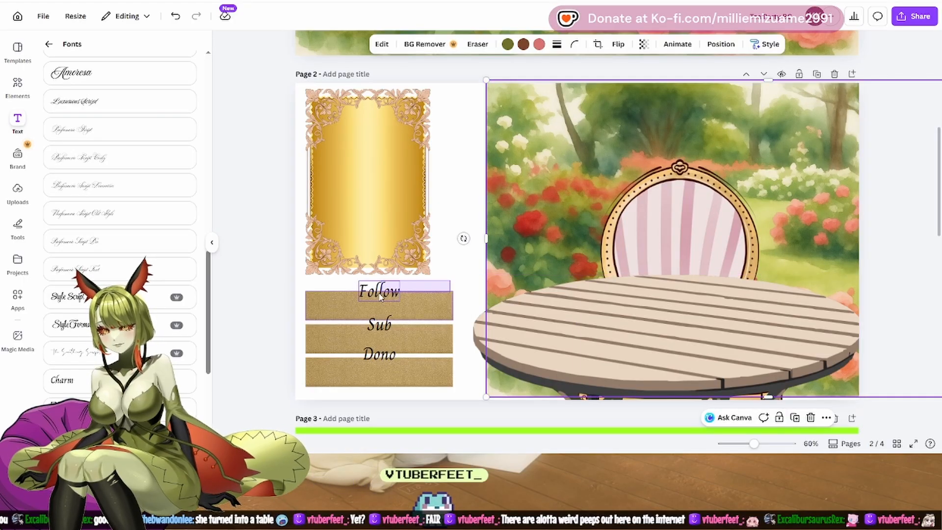
{"action": "left_click_drag", "start_coordinate": [322, 325], "coordinate": [320, 387]}
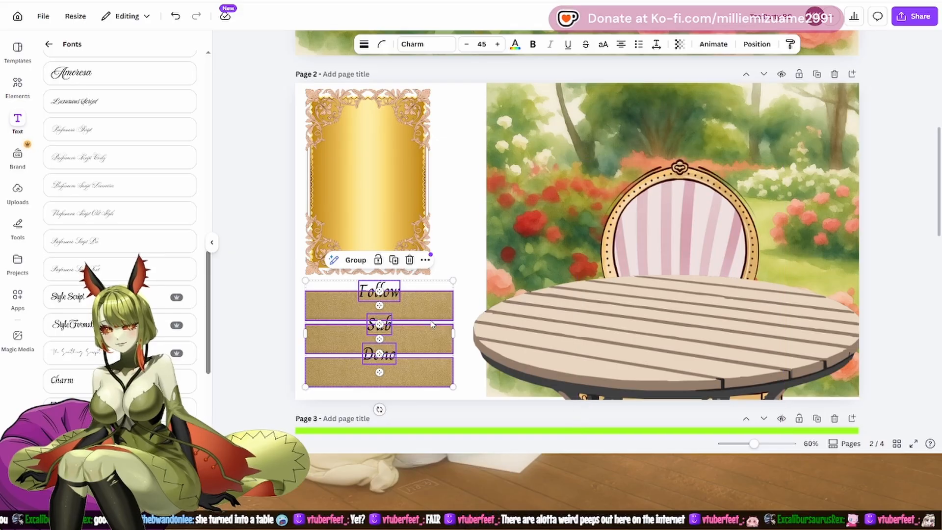
{"action": "left_click", "coordinate": [354, 264]}
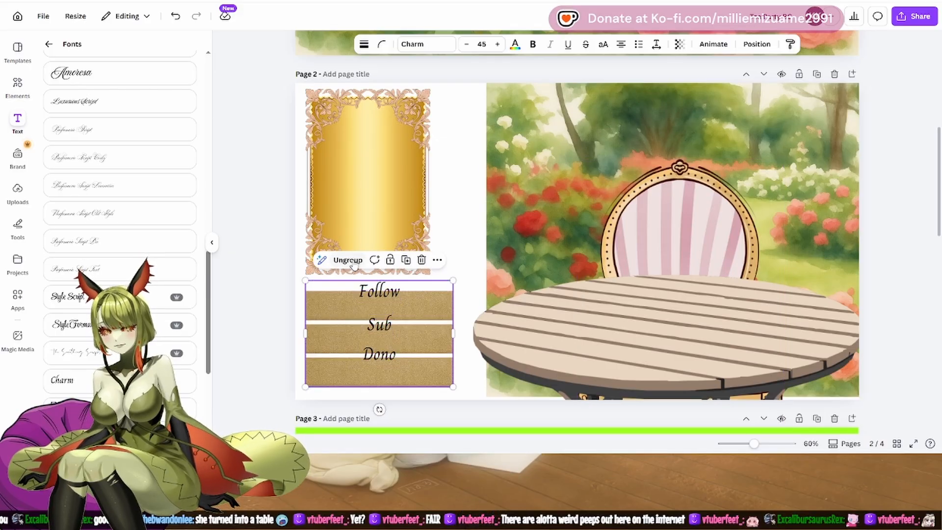
{"action": "left_click_drag", "start_coordinate": [791, 219], "coordinate": [571, 240]}
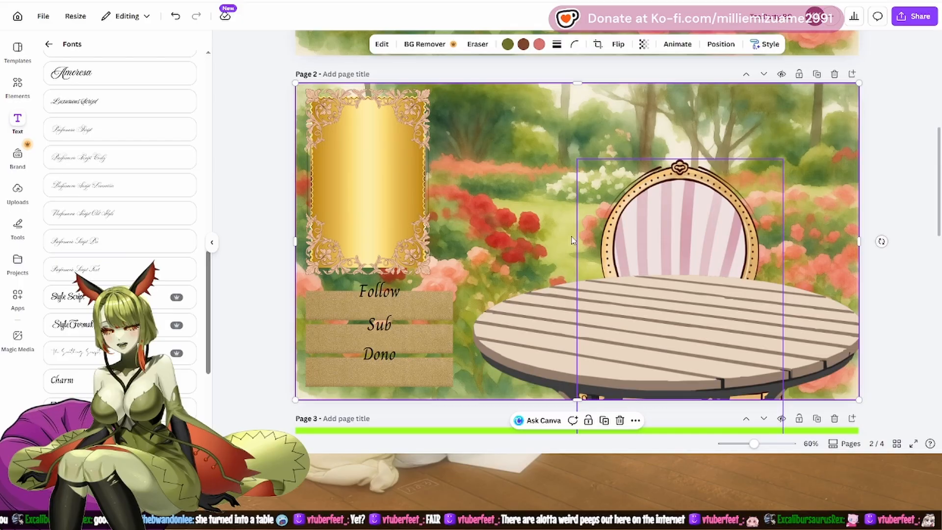
Step: Shift the grouped strips and labels slightly up and inward on page 2, and copy the group
{"action": "mouse_move", "coordinate": [411, 306]}
{"action": "left_mouse_down"}
{"action": "mouse_move", "coordinate": [536, 204]}
{"action": "mouse_move", "coordinate": [642, 221]}
{"action": "mouse_move", "coordinate": [598, 300]}
{"action": "mouse_move", "coordinate": [689, 275]}
{"action": "mouse_move", "coordinate": [708, 252]}
{"action": "mouse_move", "coordinate": [694, 284]}
{"action": "mouse_move", "coordinate": [548, 321]}
{"action": "mouse_move", "coordinate": [574, 237]}
{"action": "mouse_move", "coordinate": [568, 209]}
{"action": "mouse_move", "coordinate": [427, 319]}
{"action": "mouse_move", "coordinate": [423, 307]}
{"action": "left_mouse_up"}
{"action": "right_click", "coordinate": [424, 307]}
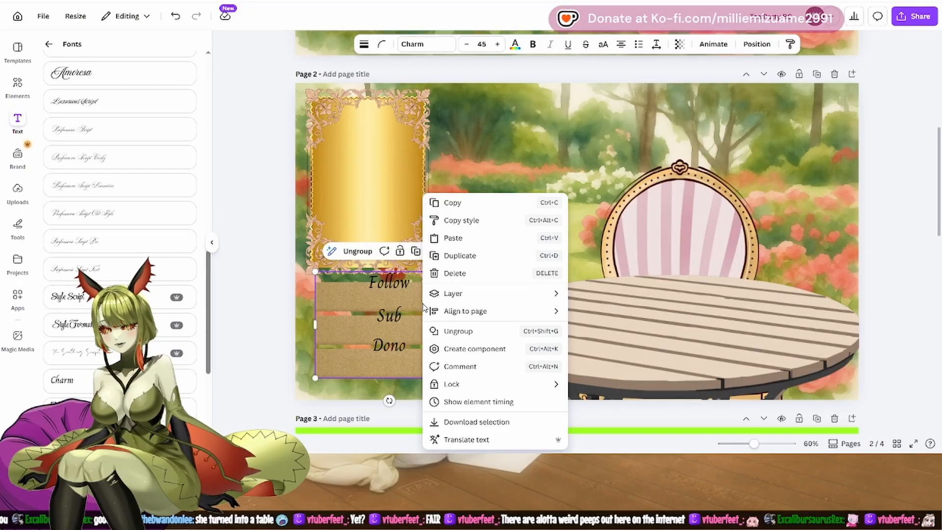
{"action": "left_click", "coordinate": [453, 203]}
Step: Duplicate green page 4 and replace the table on the new page 5 with the copied group of labelled strips
{"action": "scroll", "coordinate": [472, 266], "scroll_direction": "down", "scroll_amount": 10}
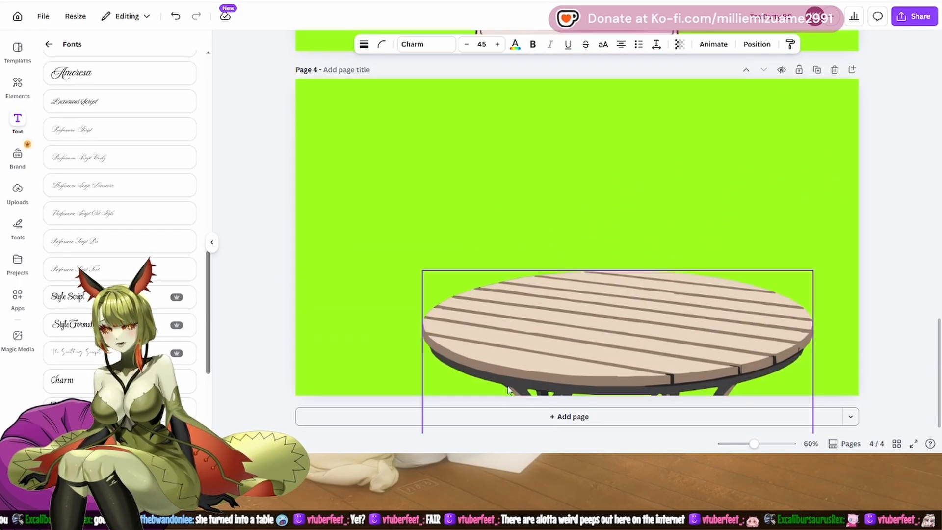
{"action": "left_click", "coordinate": [817, 71]}
{"action": "scroll", "coordinate": [809, 83], "scroll_direction": "down", "scroll_amount": 5}
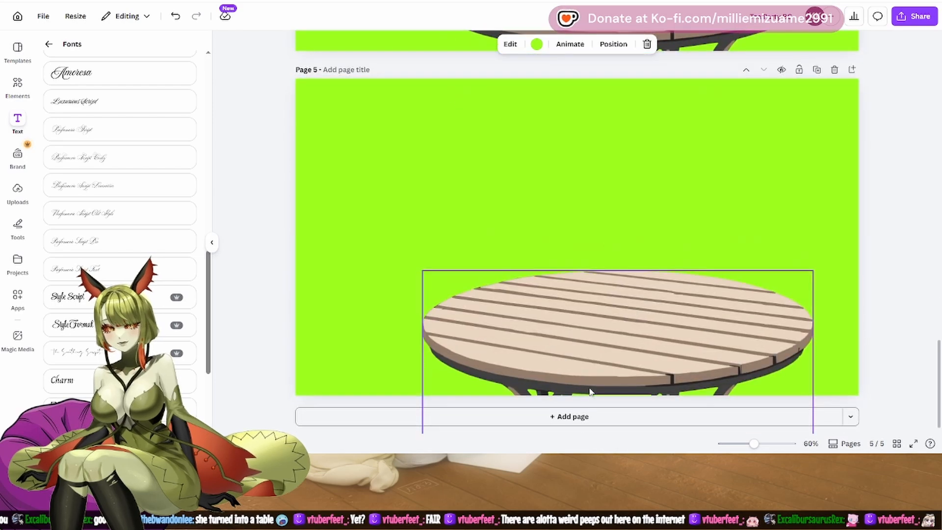
{"action": "left_click", "coordinate": [593, 379]}
{"action": "key", "text": "Delete"}
{"action": "right_click", "coordinate": [620, 340]}
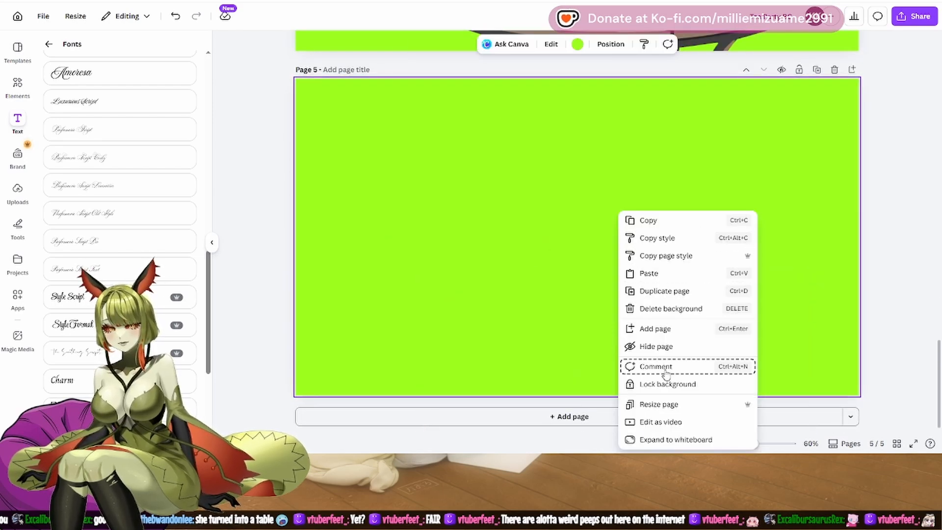
{"action": "left_click", "coordinate": [653, 273]}
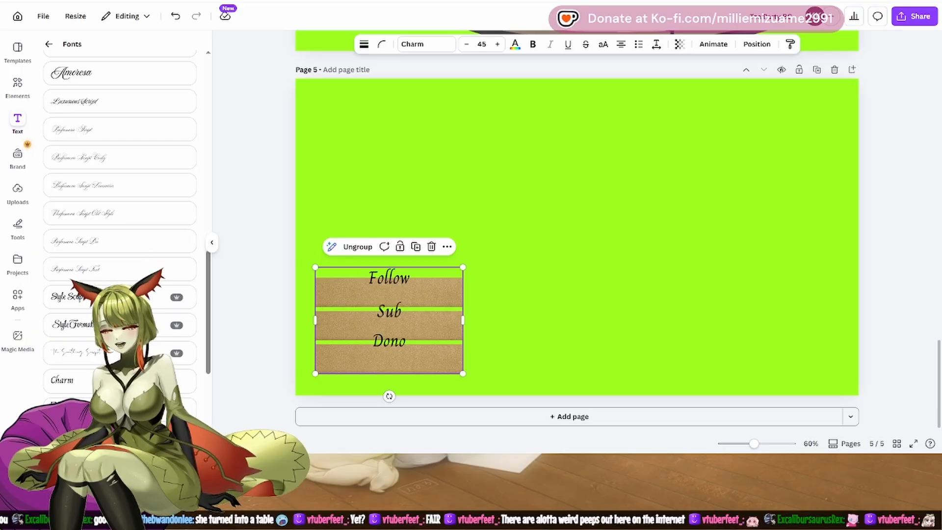
Step: Shift the Follow/Sub/Dono sign group slightly lower on page 5 and on page 2, beneath the gold frame
{"action": "mouse_move", "coordinate": [415, 328]}
{"action": "left_mouse_down"}
{"action": "mouse_move", "coordinate": [638, 232]}
{"action": "mouse_move", "coordinate": [436, 177]}
{"action": "mouse_move", "coordinate": [407, 327]}
{"action": "mouse_move", "coordinate": [422, 337]}
{"action": "left_mouse_up"}
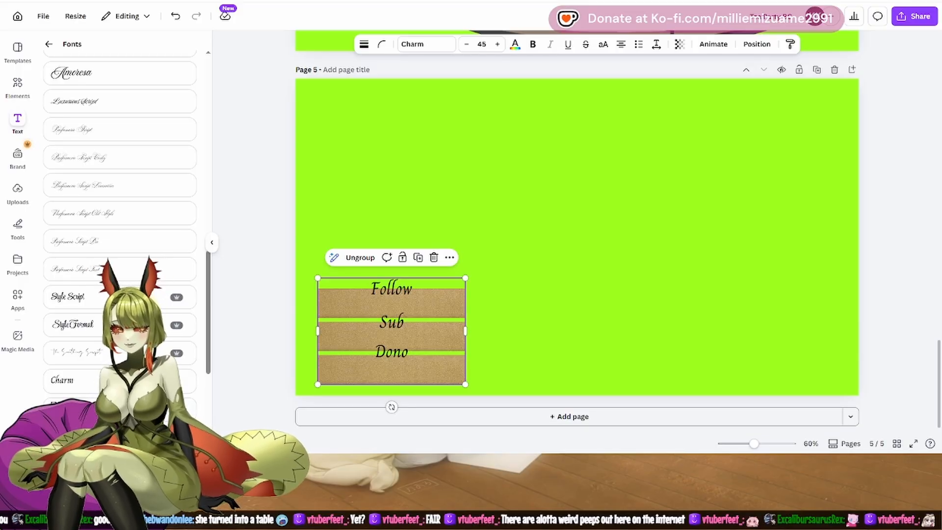
{"action": "left_click", "coordinate": [500, 311]}
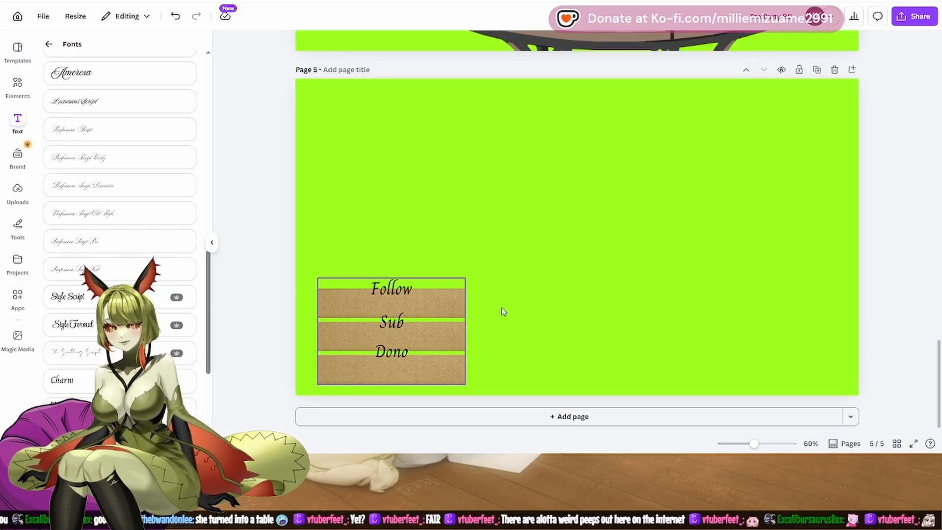
{"action": "scroll", "coordinate": [929, 369], "scroll_direction": "up", "scroll_amount": 10}
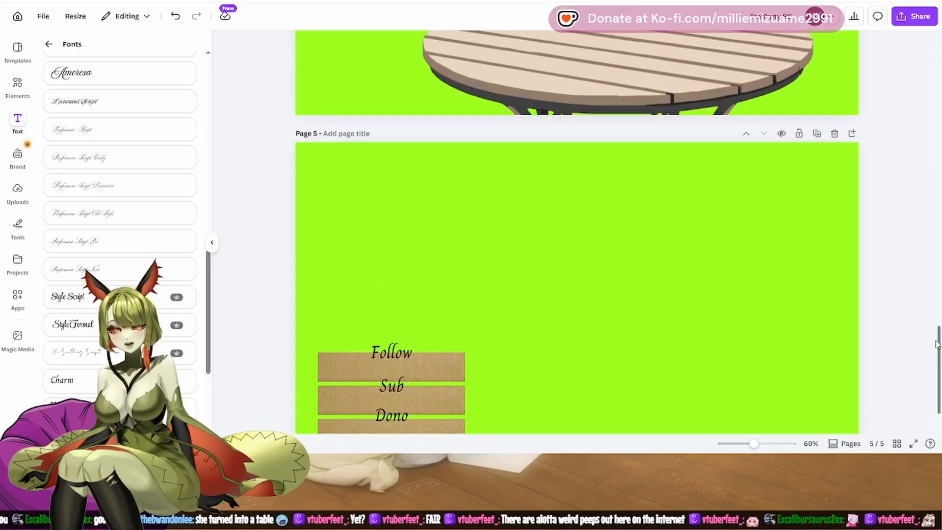
{"action": "scroll", "coordinate": [919, 248], "scroll_direction": "up", "scroll_amount": 10}
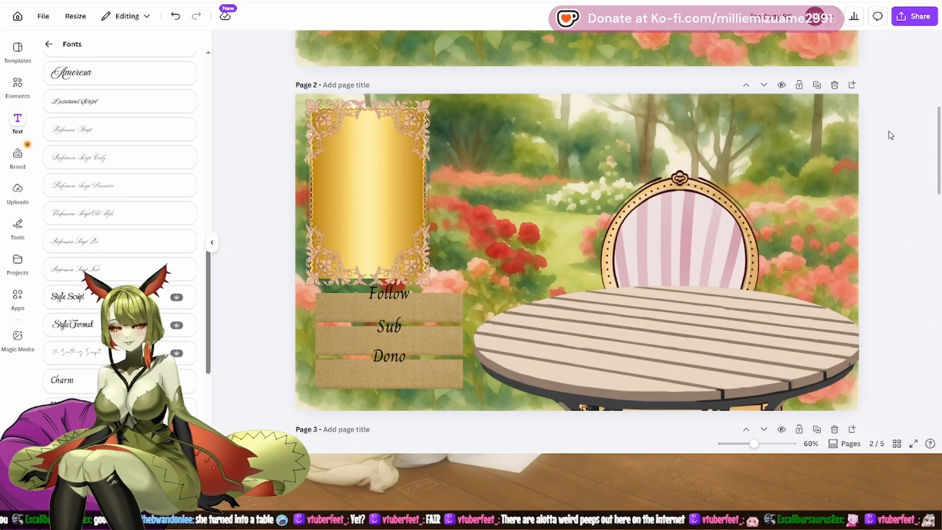
{"action": "left_click_drag", "start_coordinate": [432, 317], "coordinate": [430, 330]}
{"action": "left_click", "coordinate": [391, 314]}
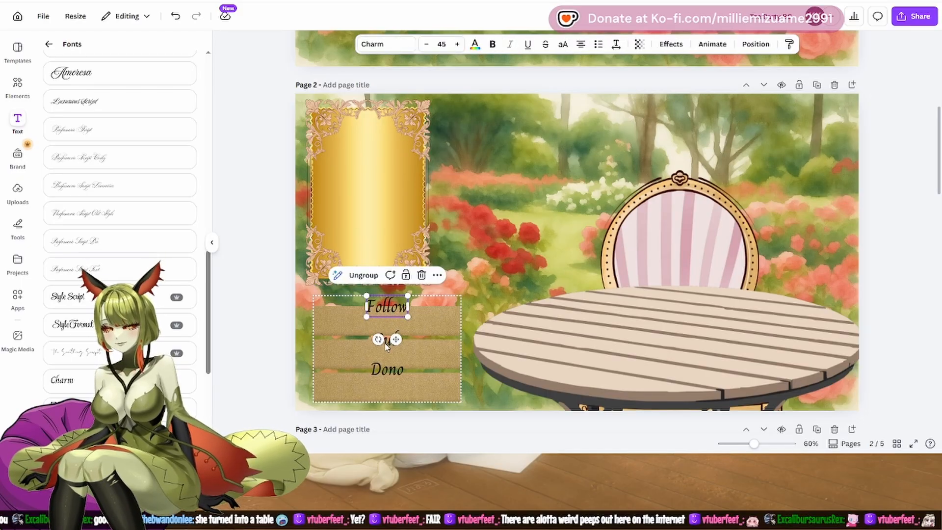
{"action": "left_click", "coordinate": [392, 373]}
{"action": "left_click", "coordinate": [392, 304]}
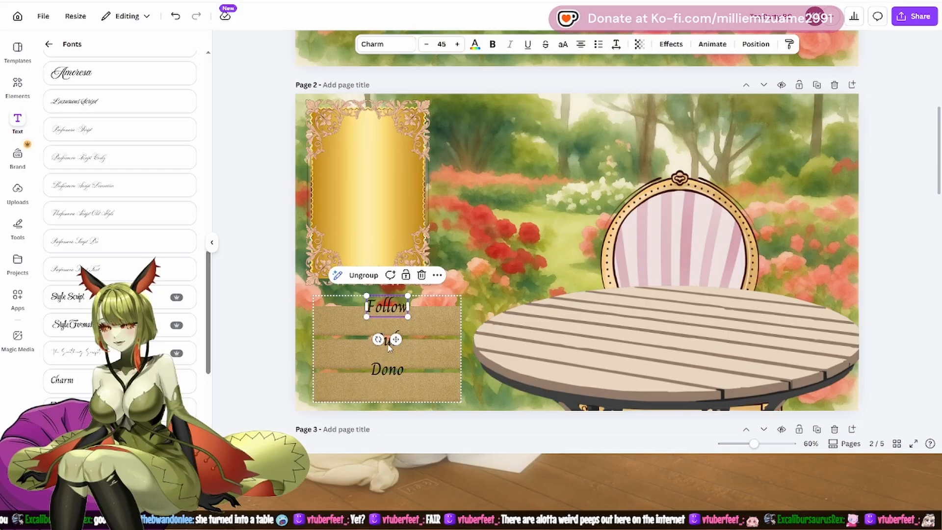
{"action": "left_click", "coordinate": [389, 341]}
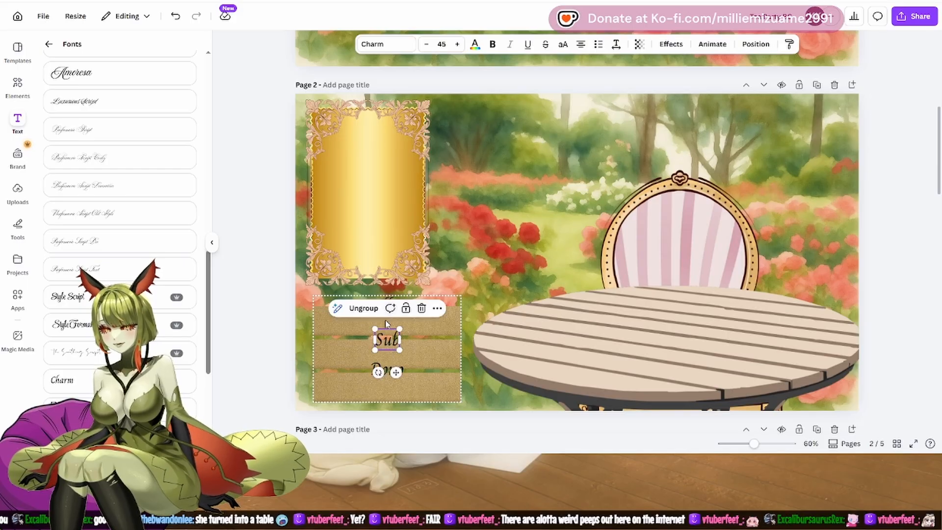
{"action": "left_click", "coordinate": [484, 258]}
{"action": "left_click", "coordinate": [397, 310]}
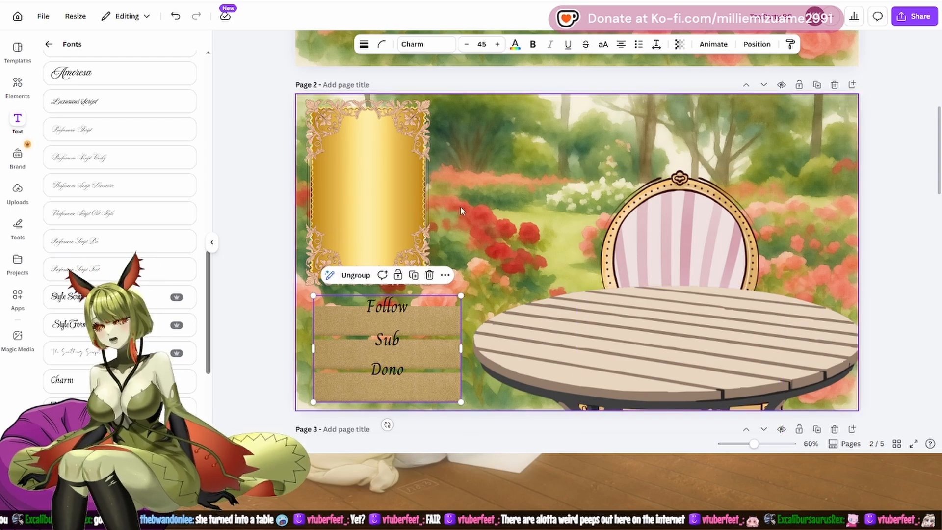
Step: Apply the Burst animation to the "Follow" text of the sign group on page 2
{"action": "left_click", "coordinate": [388, 305]}
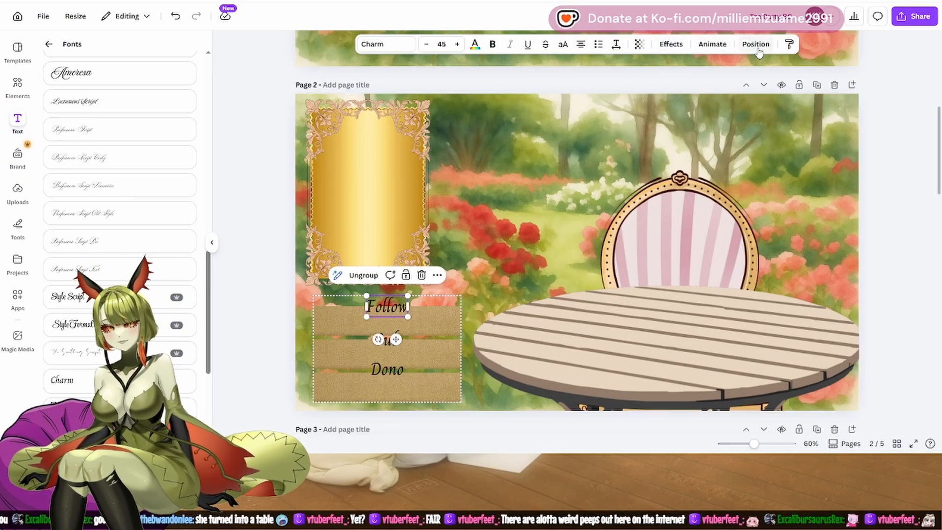
{"action": "left_click", "coordinate": [706, 46]}
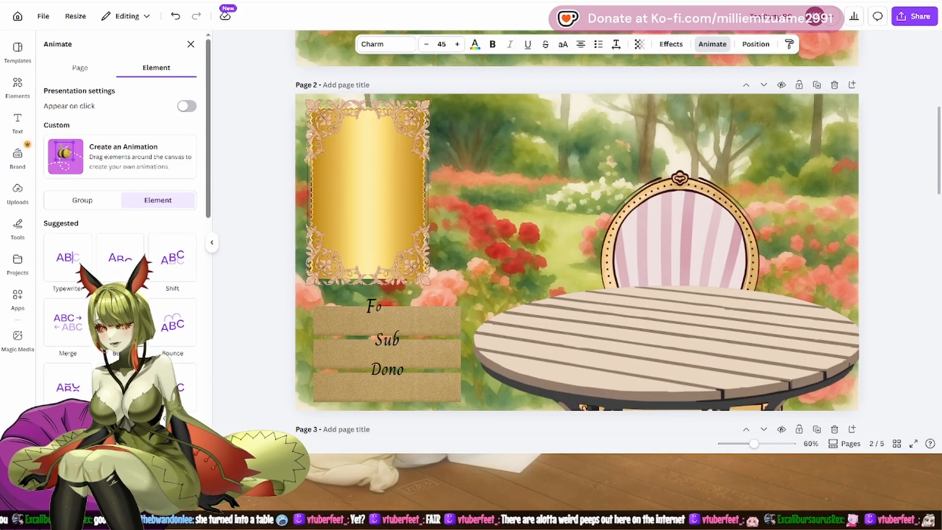
{"action": "left_click", "coordinate": [120, 322]}
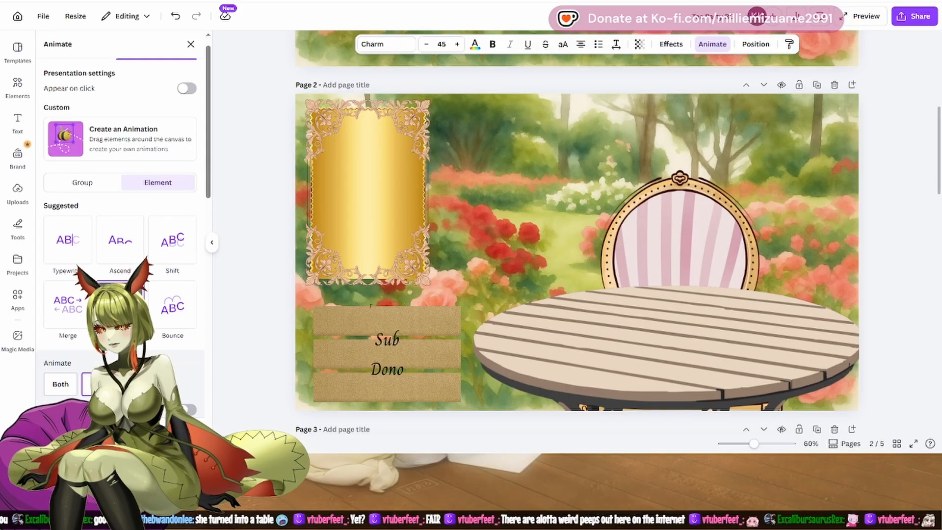
Step: Apply the Burst animation, set to play on enter, to the "Dono" text of the sign group on page 2
{"action": "left_click", "coordinate": [385, 350]}
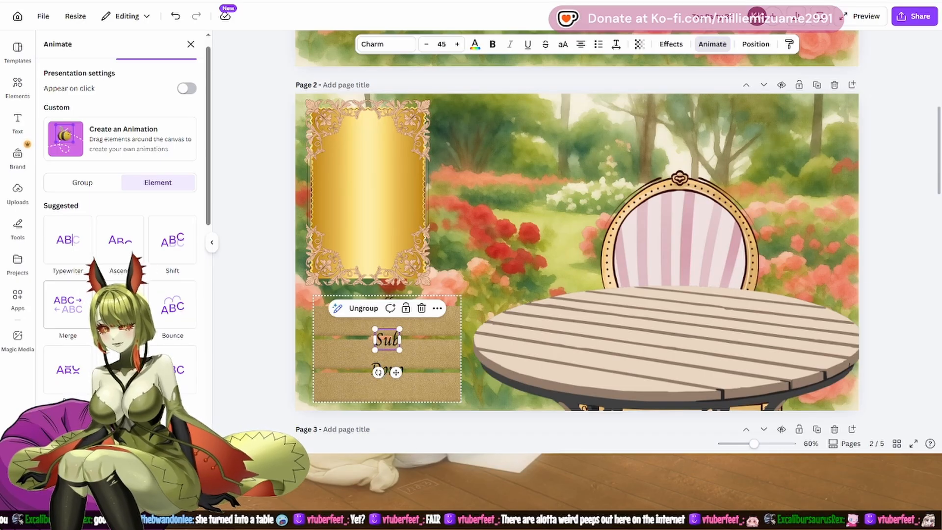
{"action": "left_click", "coordinate": [395, 373]}
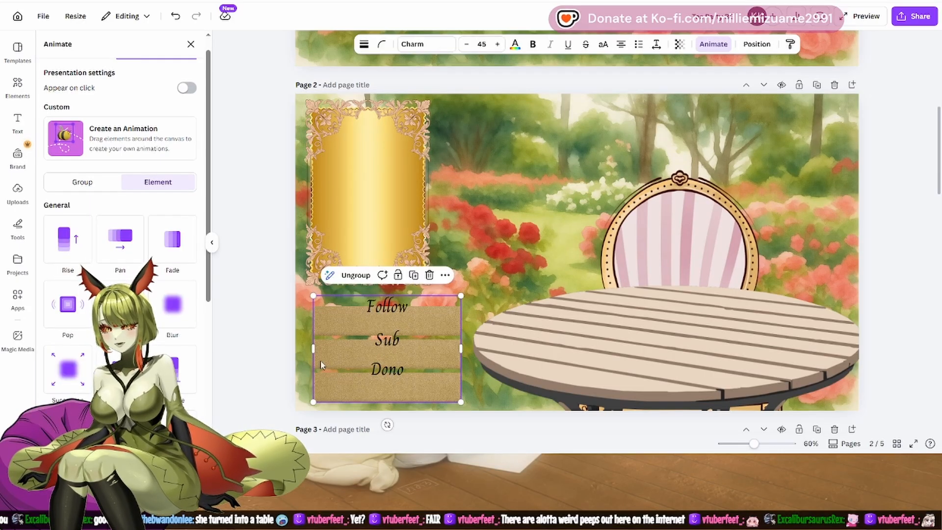
{"action": "scroll", "coordinate": [120, 235], "scroll_direction": "down", "scroll_amount": 5}
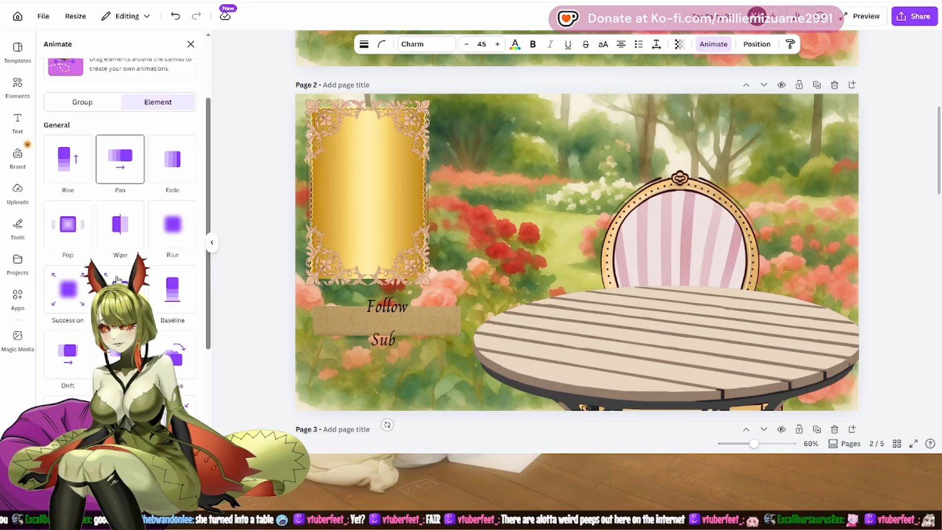
{"action": "left_click", "coordinate": [467, 344]}
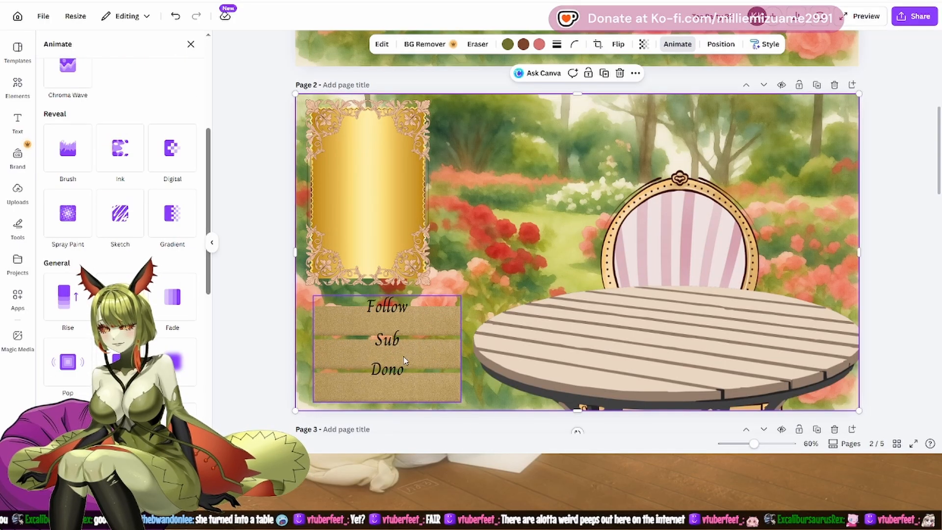
{"action": "left_click", "coordinate": [390, 375]}
{"action": "left_click", "coordinate": [389, 374]}
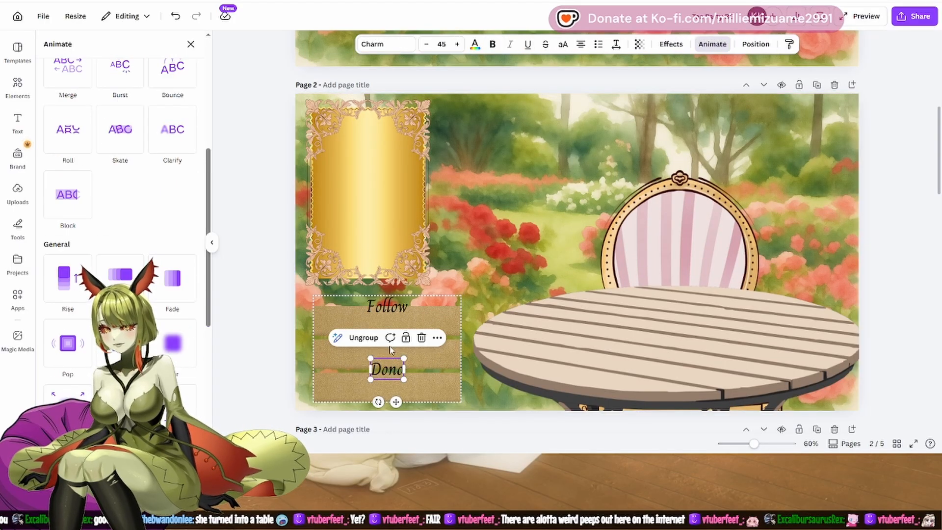
{"action": "left_click", "coordinate": [120, 73]}
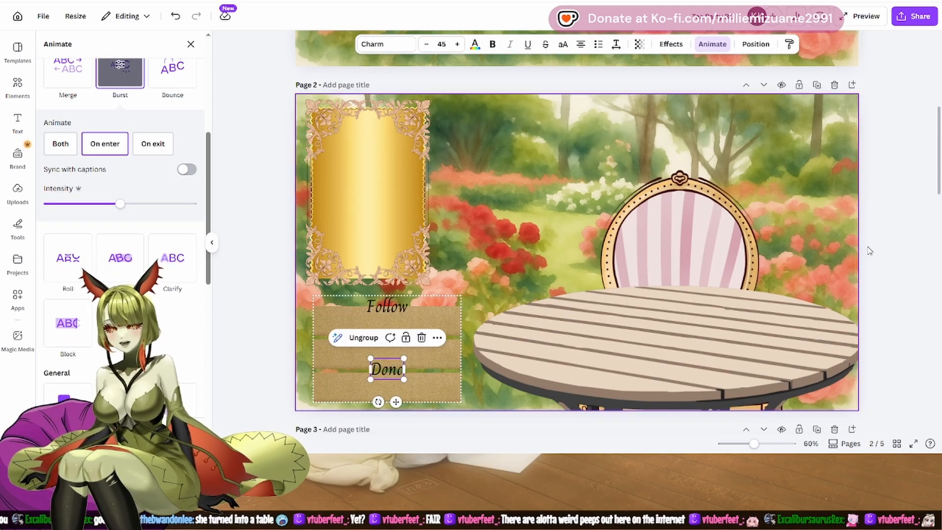
{"action": "left_click", "coordinate": [913, 227]}
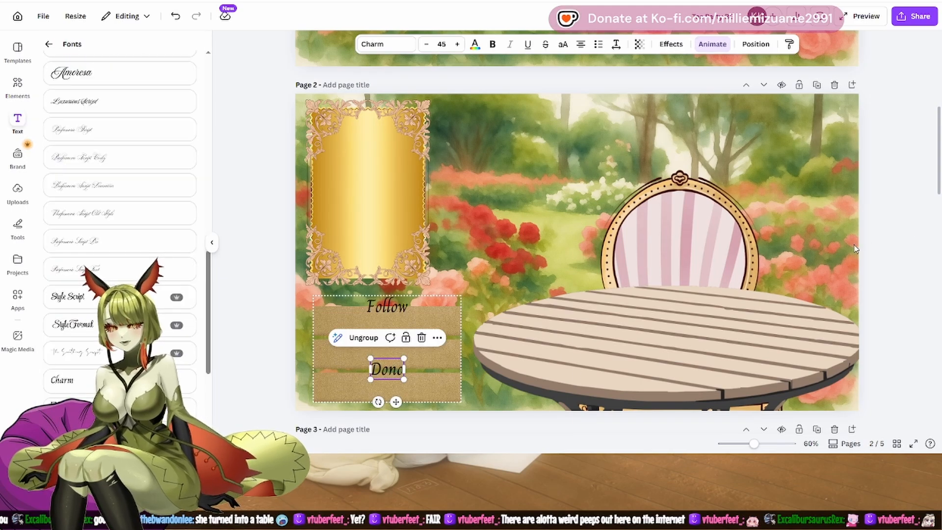
{"action": "left_click", "coordinate": [821, 212]}
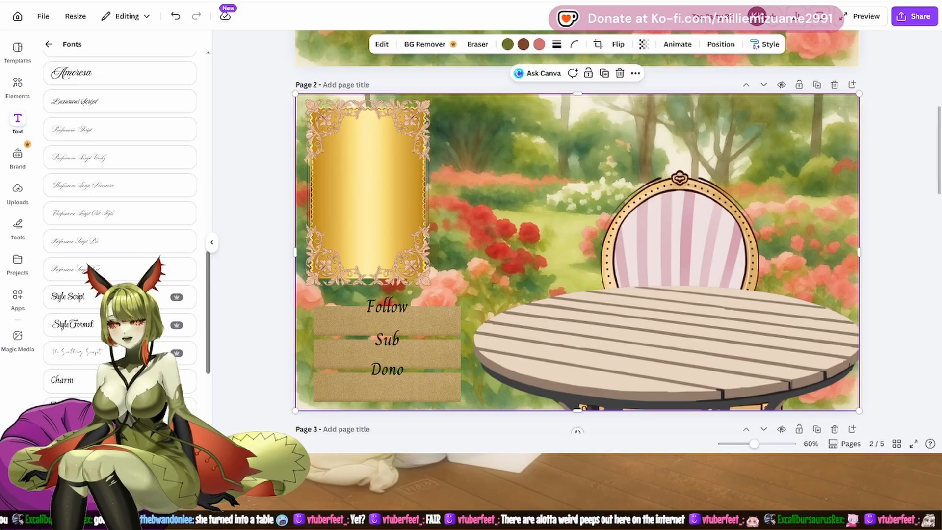
Step: Preview the animated pages full screen, and return to the editor
{"action": "left_click", "coordinate": [865, 23]}
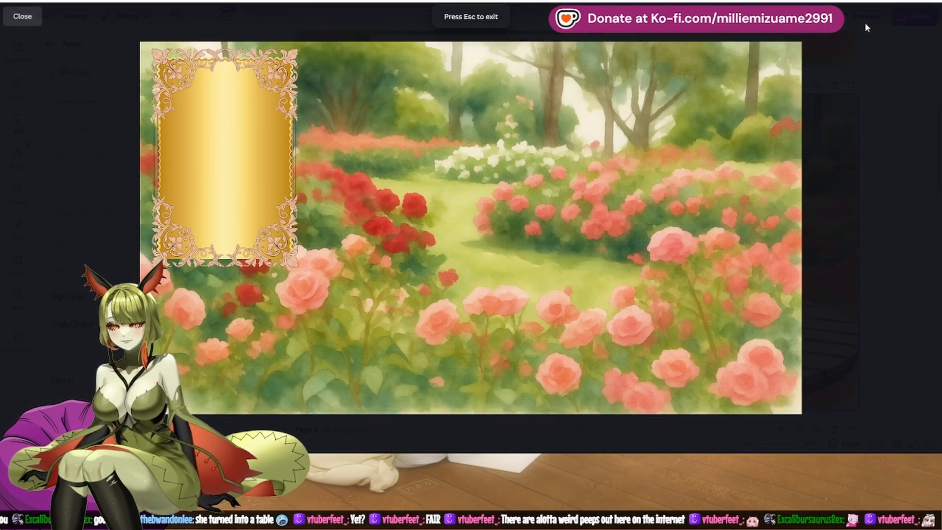
{"action": "mouse_move", "coordinate": [601, 229]}
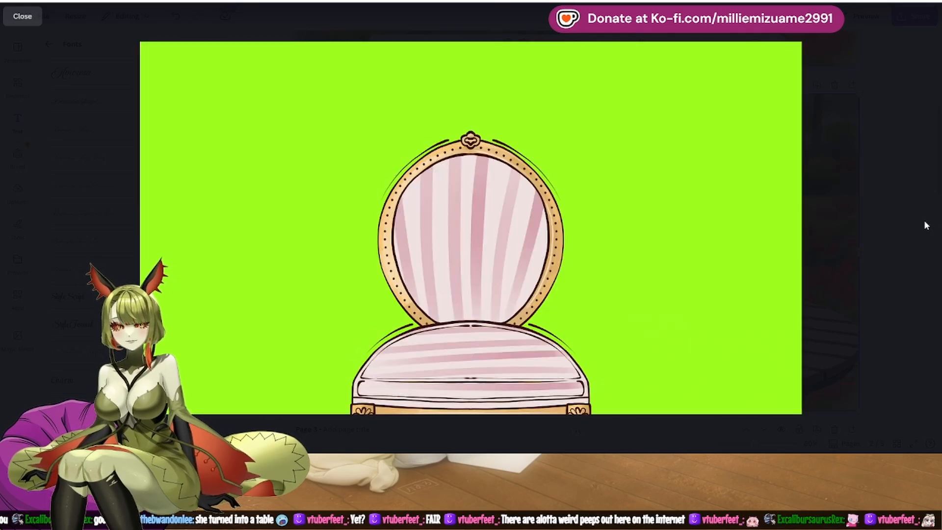
{"action": "key", "text": "Escape"}
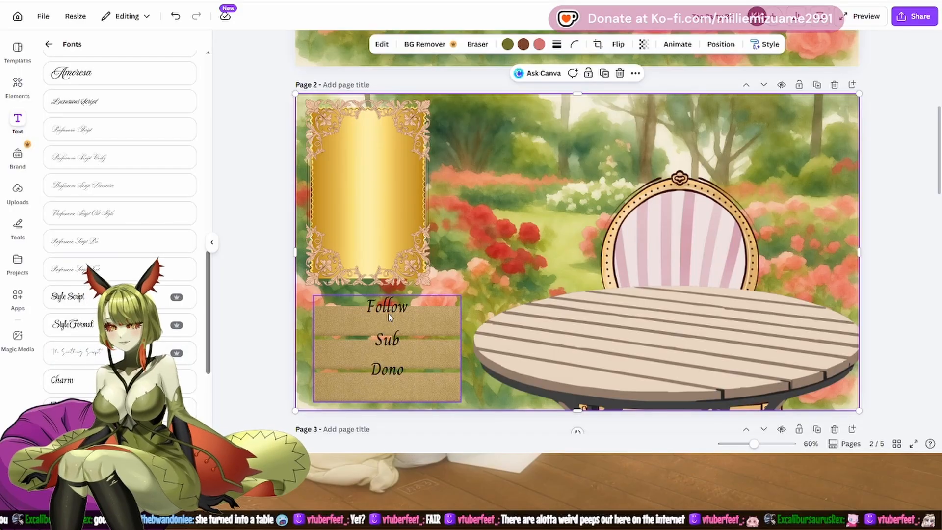
Step: Replace the Follow/Sub/Dono sign group on page 5 with a copy of the animated group from page 2
{"action": "scroll", "coordinate": [389, 316], "scroll_direction": "down", "scroll_amount": 15}
{"action": "scroll", "coordinate": [391, 319], "scroll_direction": "up", "scroll_amount": 15}
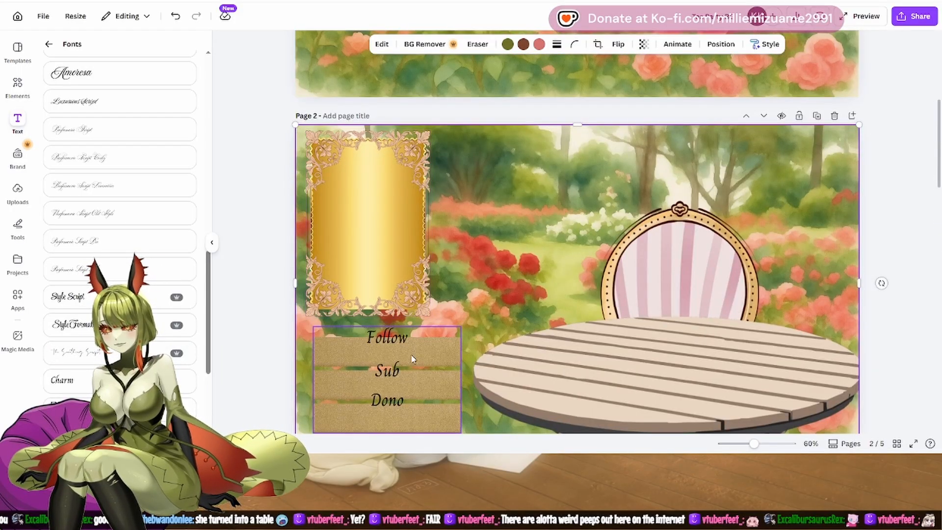
{"action": "right_click", "coordinate": [412, 359]}
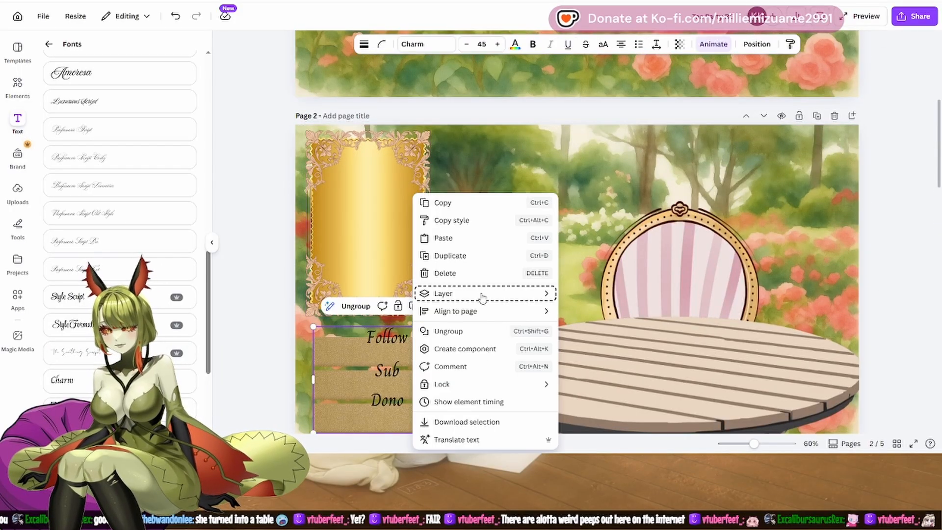
{"action": "left_click", "coordinate": [459, 208]}
{"action": "scroll", "coordinate": [400, 298], "scroll_direction": "down", "scroll_amount": 15}
{"action": "key", "text": "ctrl+v"}
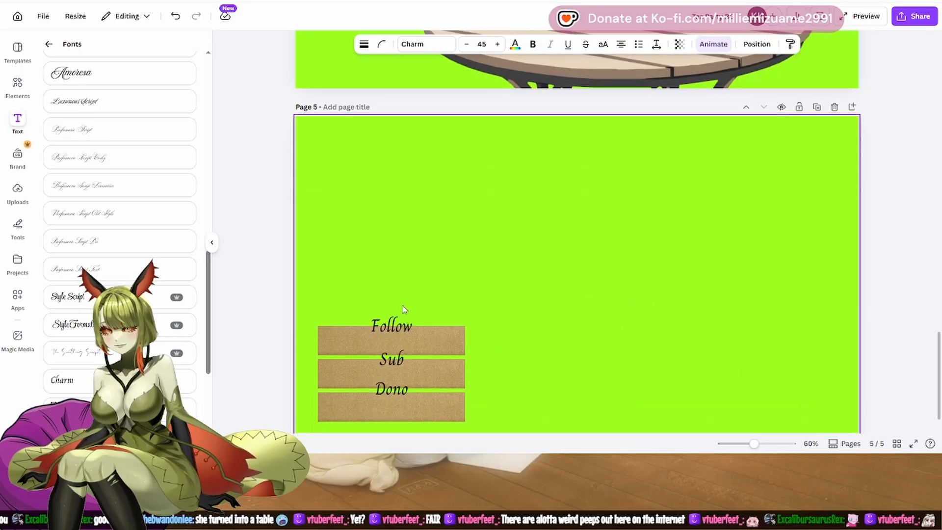
{"action": "scroll", "coordinate": [422, 314], "scroll_direction": "down", "scroll_amount": 2}
{"action": "key", "text": "Delete"}
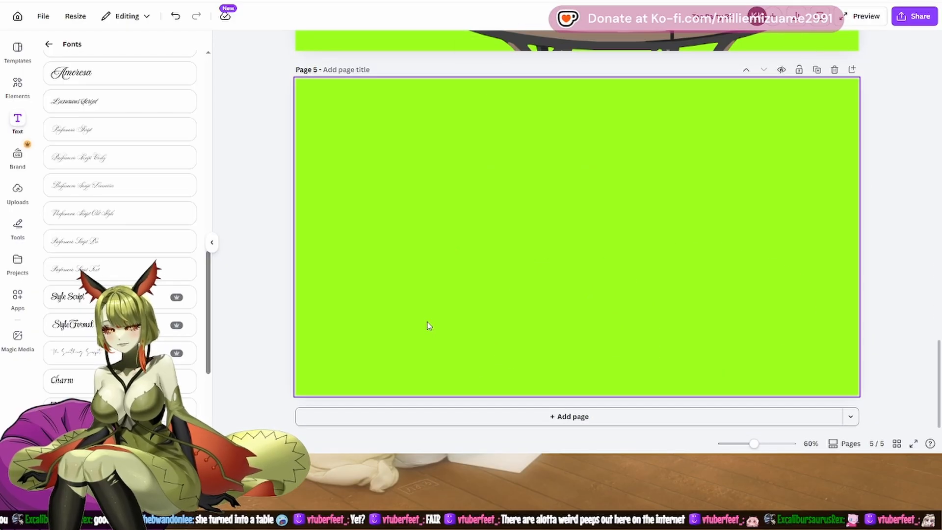
{"action": "right_click", "coordinate": [428, 325]}
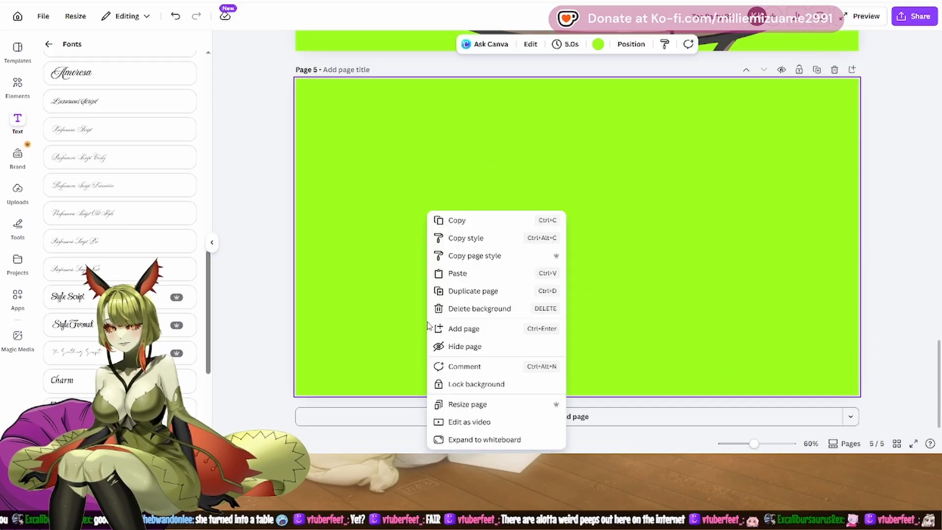
{"action": "left_click", "coordinate": [457, 273]}
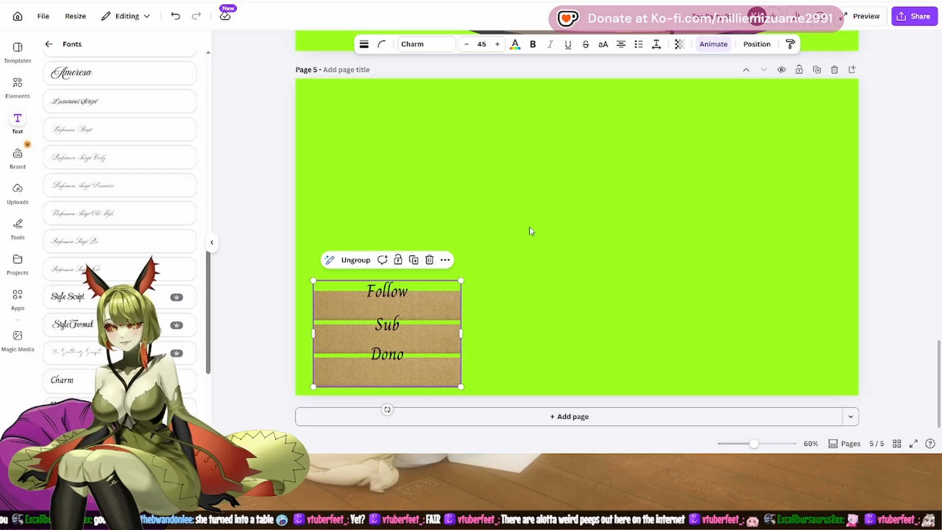
Step: Check the animation settings of the pasted sign group and its "Follow" text on page 5
{"action": "left_click", "coordinate": [718, 47]}
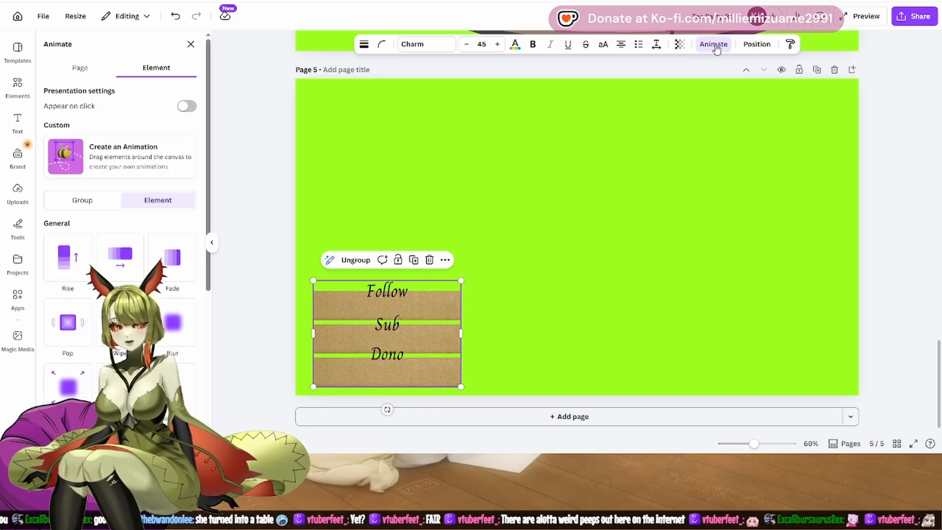
{"action": "scroll", "coordinate": [120, 245], "scroll_direction": "down", "scroll_amount": 5}
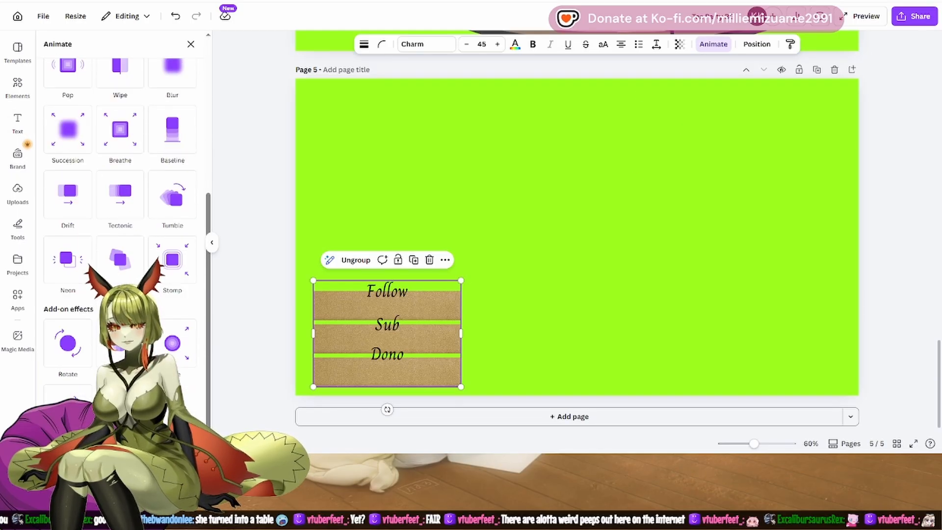
{"action": "scroll", "coordinate": [120, 245], "scroll_direction": "up", "scroll_amount": 5}
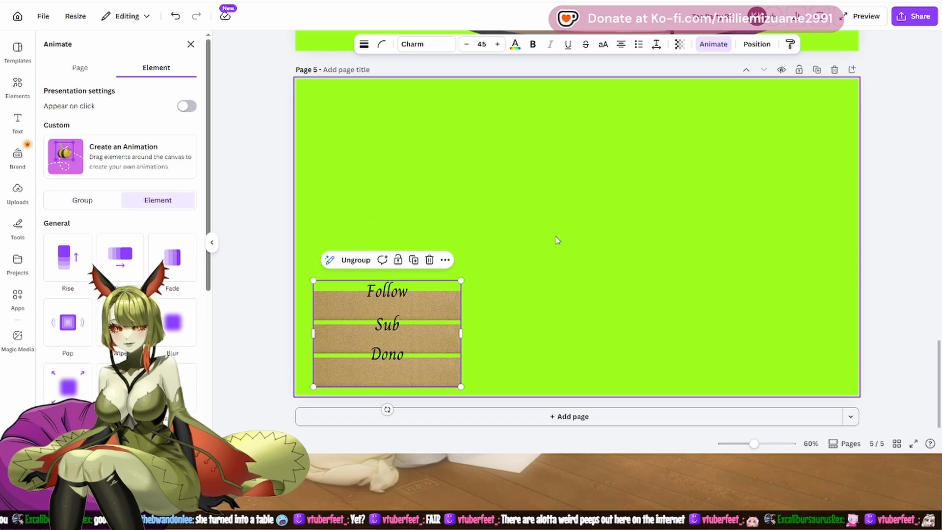
{"action": "left_click", "coordinate": [398, 293]}
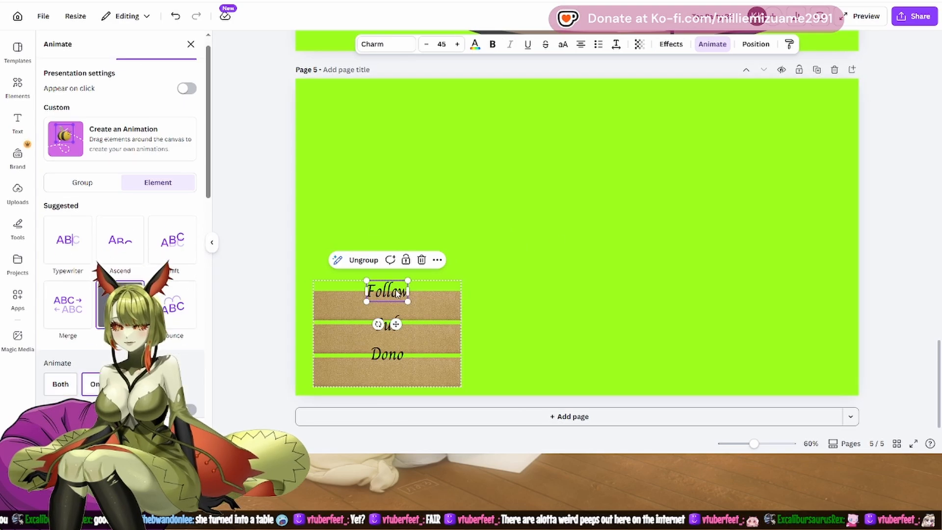
{"action": "left_click", "coordinate": [688, 244]}
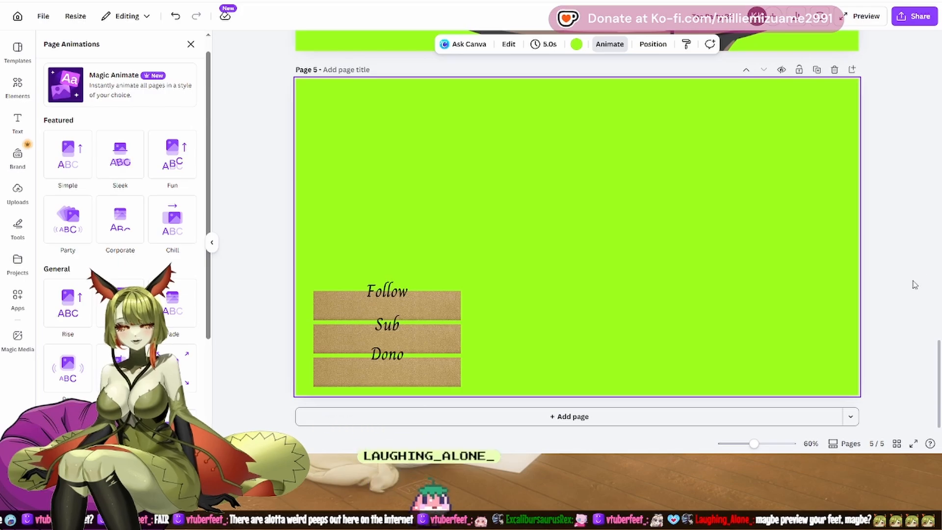
Step: Add the uploaded name logo to page 2, shrink it to the gold frame's width and place it across the frame's upper edge
{"action": "scroll", "coordinate": [914, 283], "scroll_direction": "up", "scroll_amount": 6}
{"action": "scroll", "coordinate": [915, 284], "scroll_direction": "up", "scroll_amount": 10}
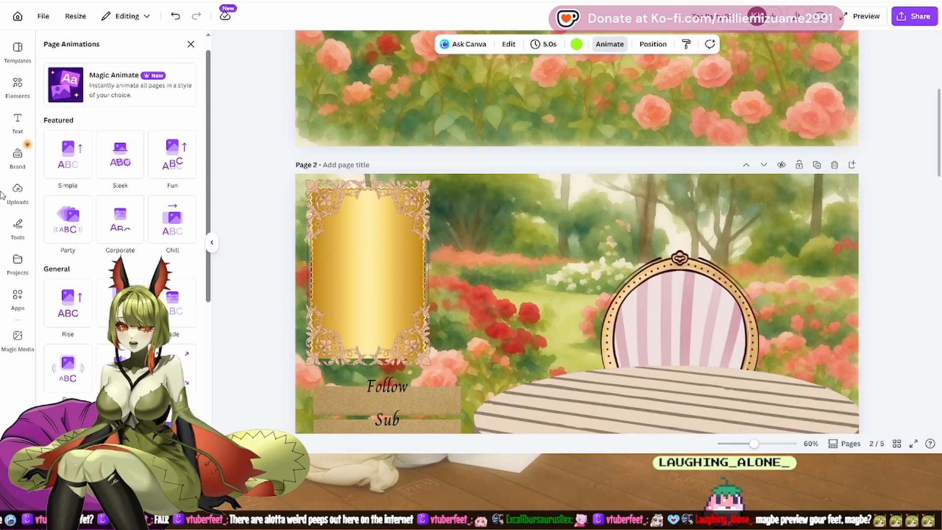
{"action": "left_click", "coordinate": [17, 198]}
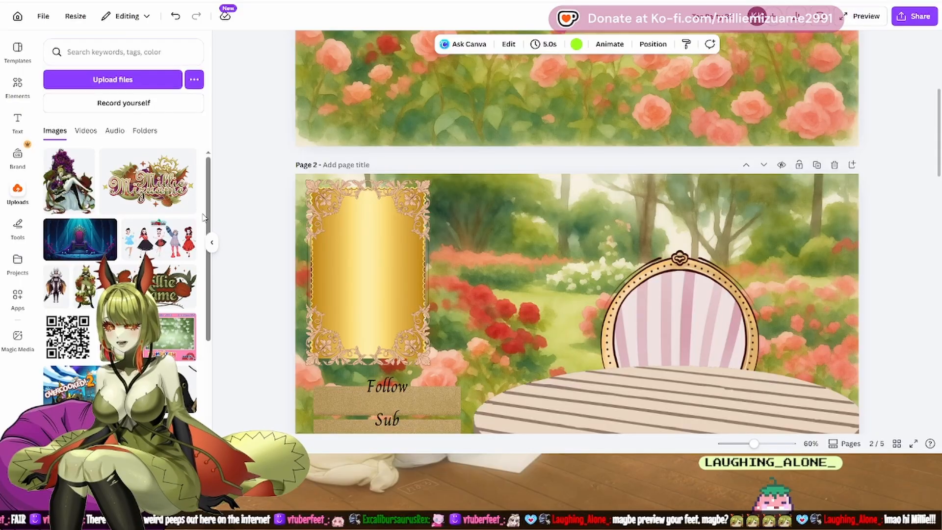
{"action": "left_click", "coordinate": [156, 174]}
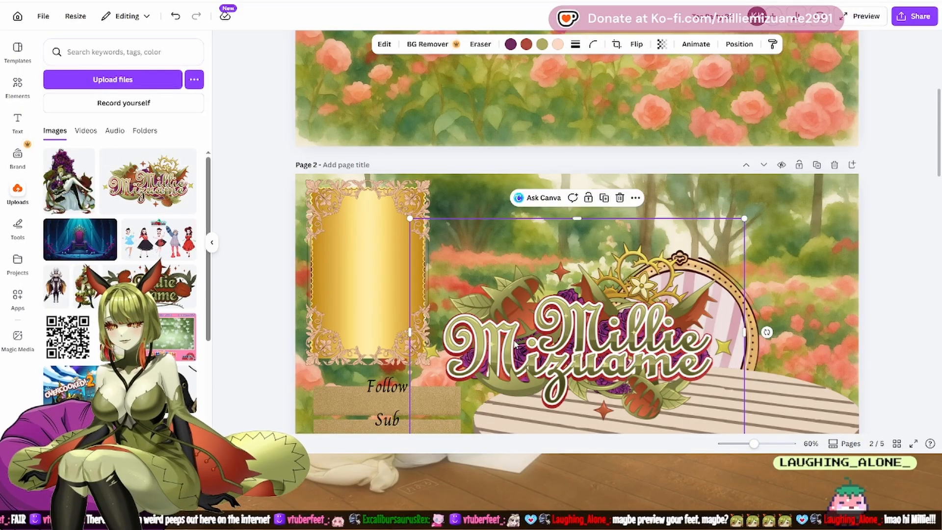
{"action": "left_click_drag", "start_coordinate": [410, 217], "coordinate": [619, 396]}
{"action": "left_click_drag", "start_coordinate": [683, 428], "coordinate": [361, 212]}
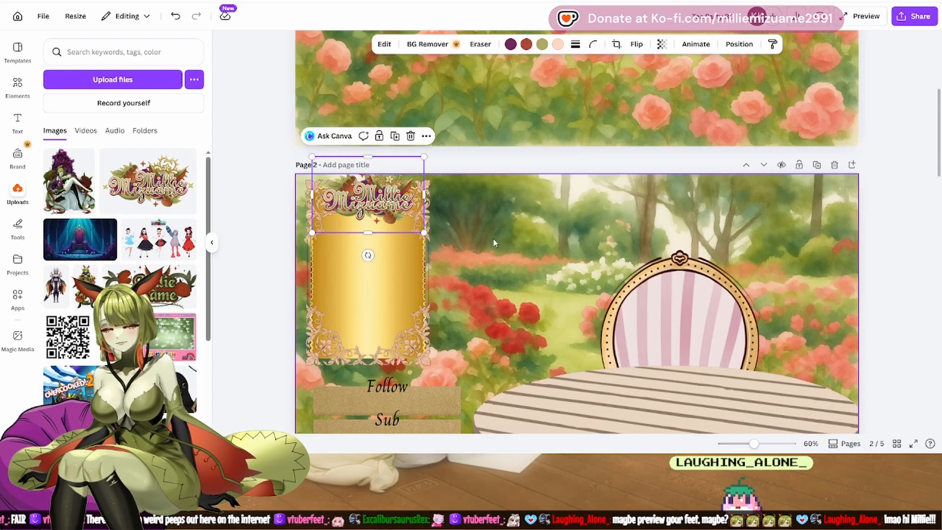
{"action": "left_click", "coordinate": [899, 222]}
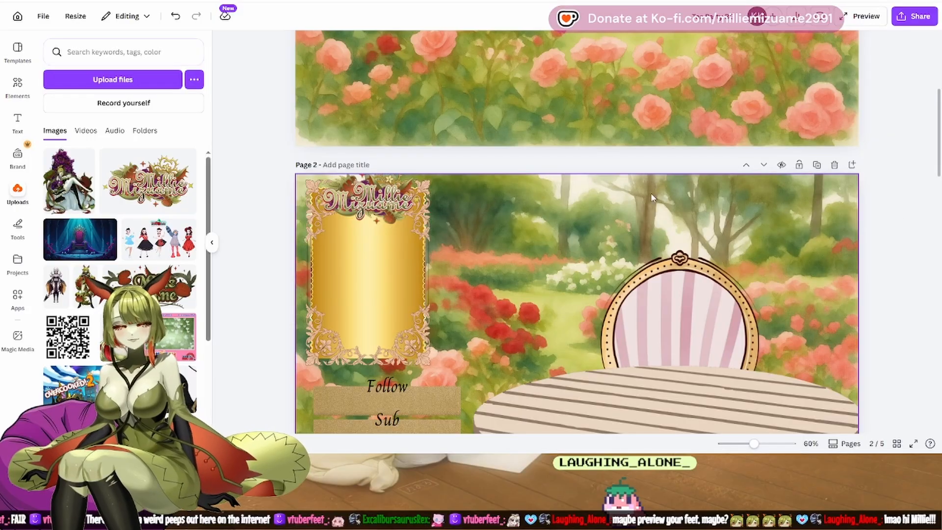
Step: Preview the photo animation options on the name logo on page 2, and leave them without applying one
{"action": "left_click", "coordinate": [368, 201]}
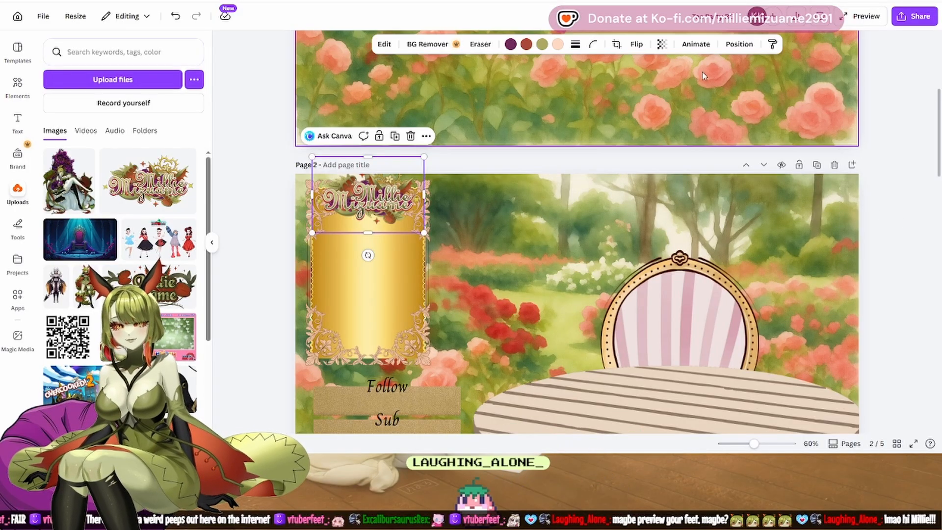
{"action": "left_click", "coordinate": [695, 47]}
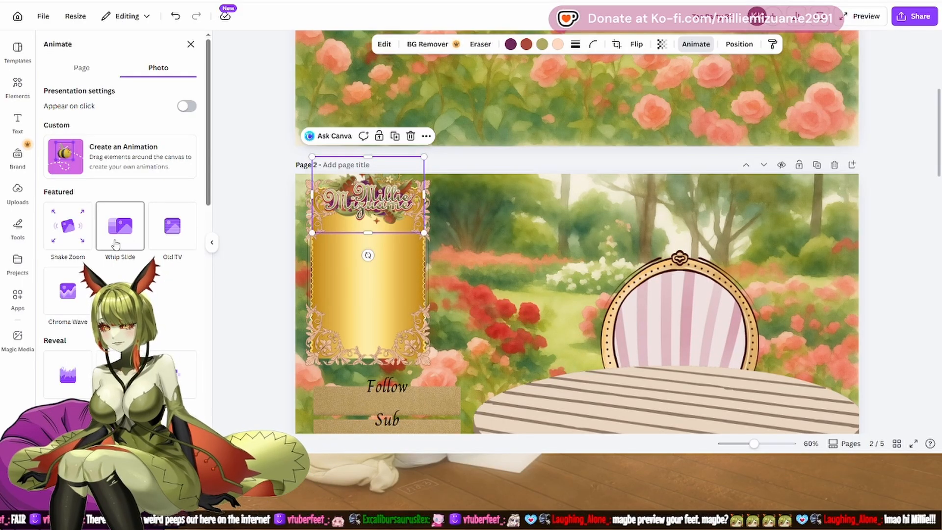
{"action": "scroll", "coordinate": [154, 315], "scroll_direction": "down", "scroll_amount": 3}
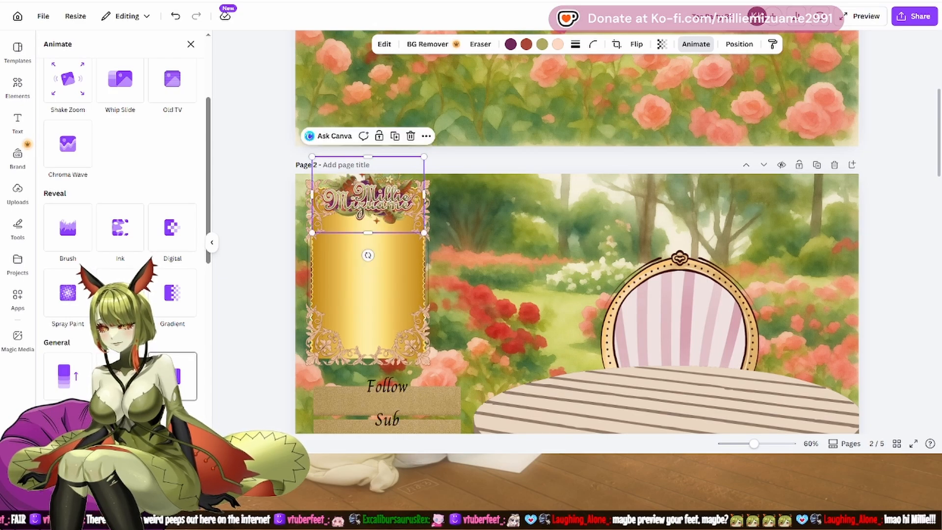
{"action": "scroll", "coordinate": [189, 404], "scroll_direction": "down", "scroll_amount": 1}
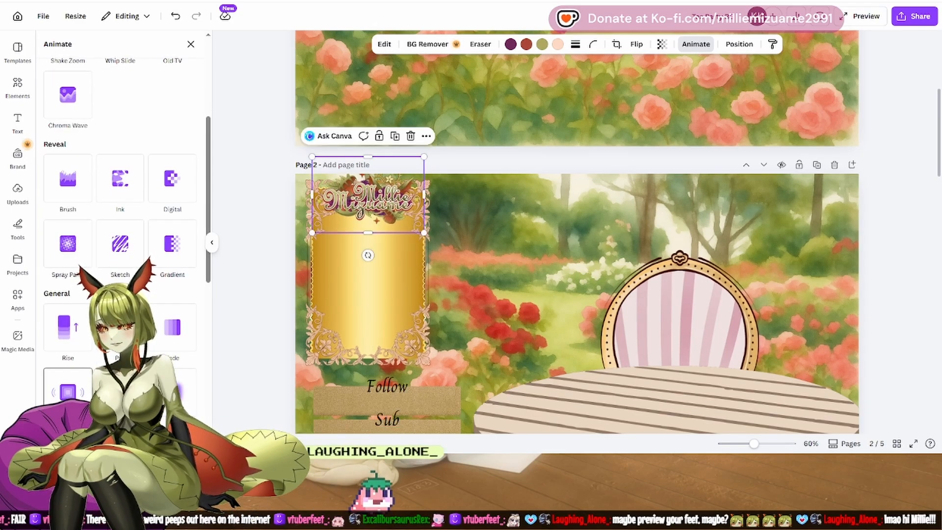
{"action": "scroll", "coordinate": [189, 392], "scroll_direction": "down", "scroll_amount": 3}
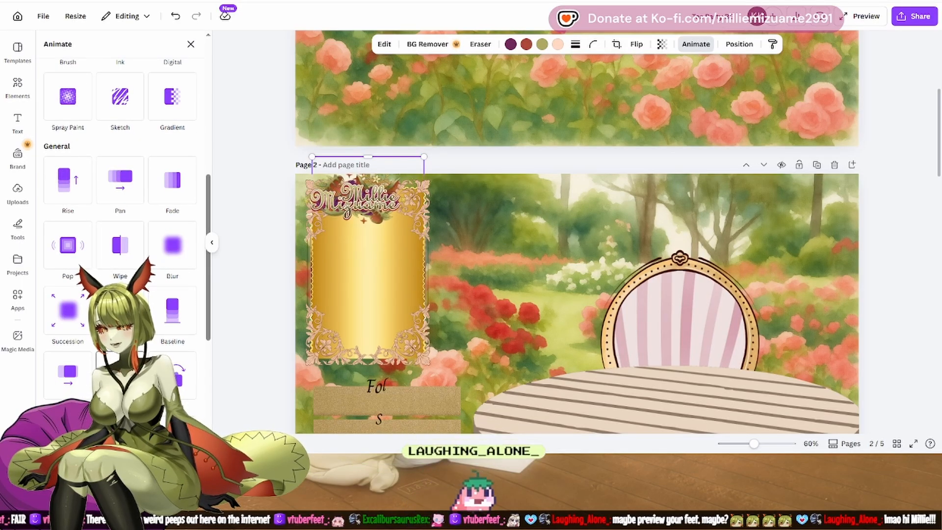
{"action": "scroll", "coordinate": [184, 349], "scroll_direction": "down", "scroll_amount": 4}
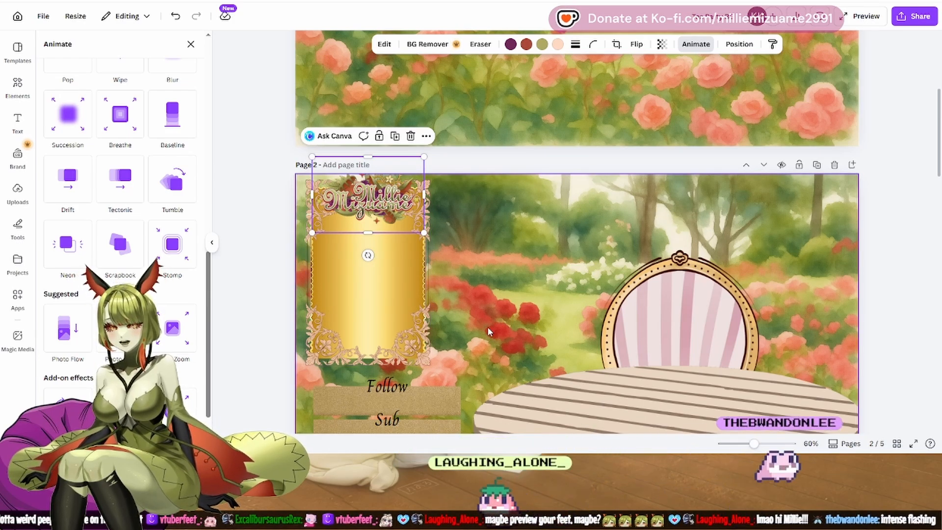
{"action": "key", "text": "Escape"}
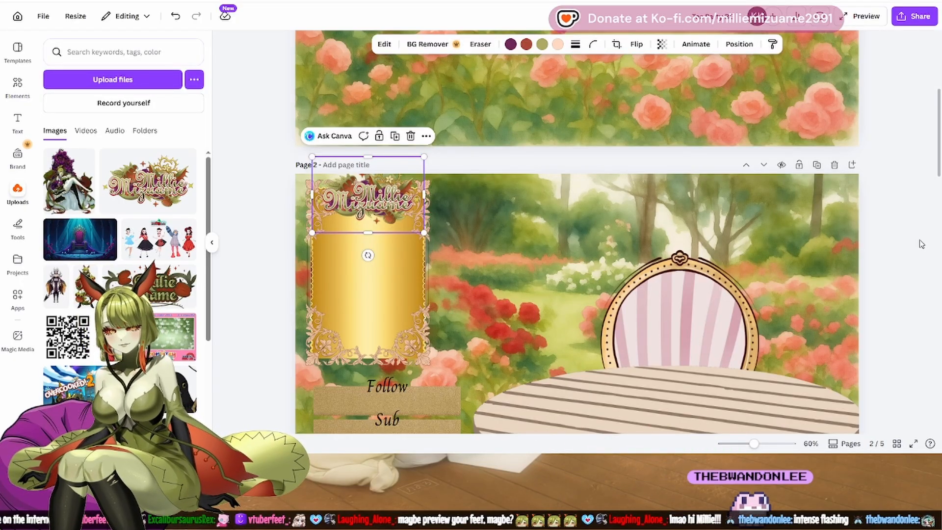
Step: Check the remaining pages of the overlay, return to the home page and open the recent design "Genshin"
{"action": "scroll", "coordinate": [921, 244], "scroll_direction": "down", "scroll_amount": 15}
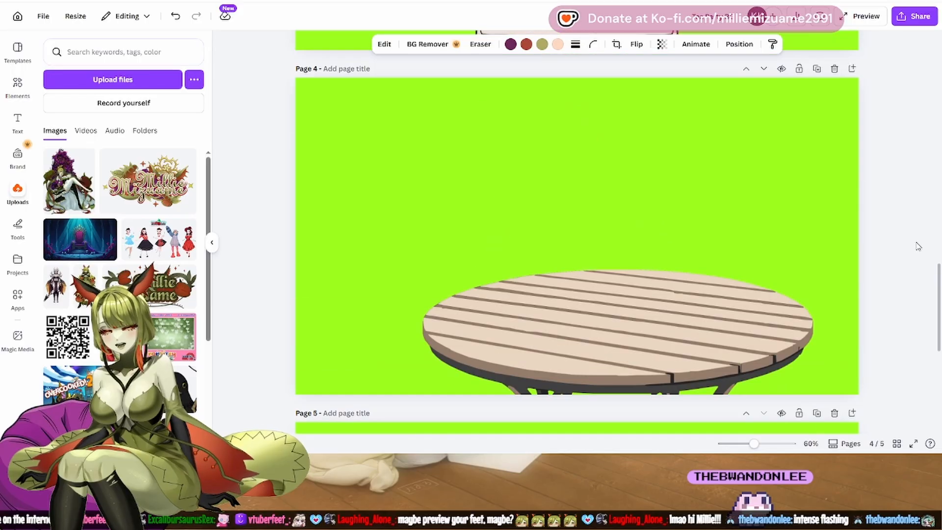
{"action": "scroll", "coordinate": [917, 248], "scroll_direction": "down", "scroll_amount": 7}
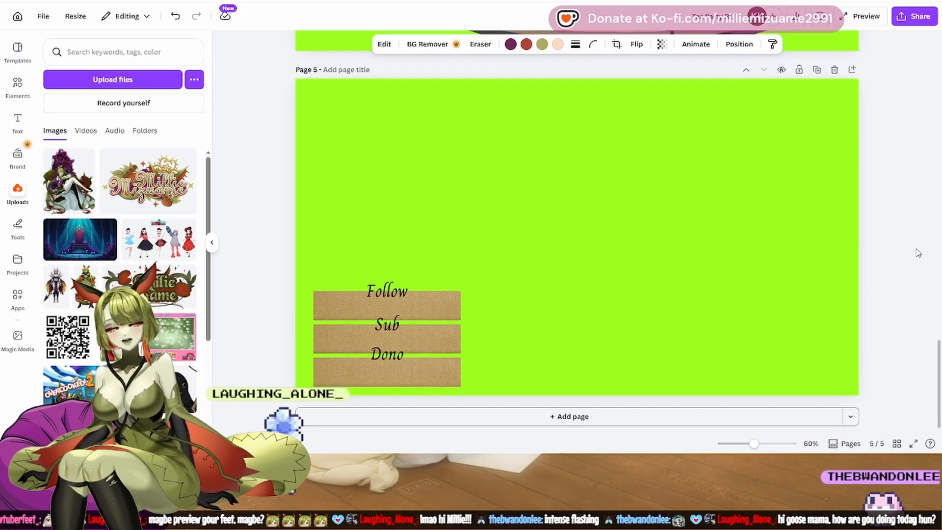
{"action": "scroll", "coordinate": [918, 252], "scroll_direction": "up", "scroll_amount": 20}
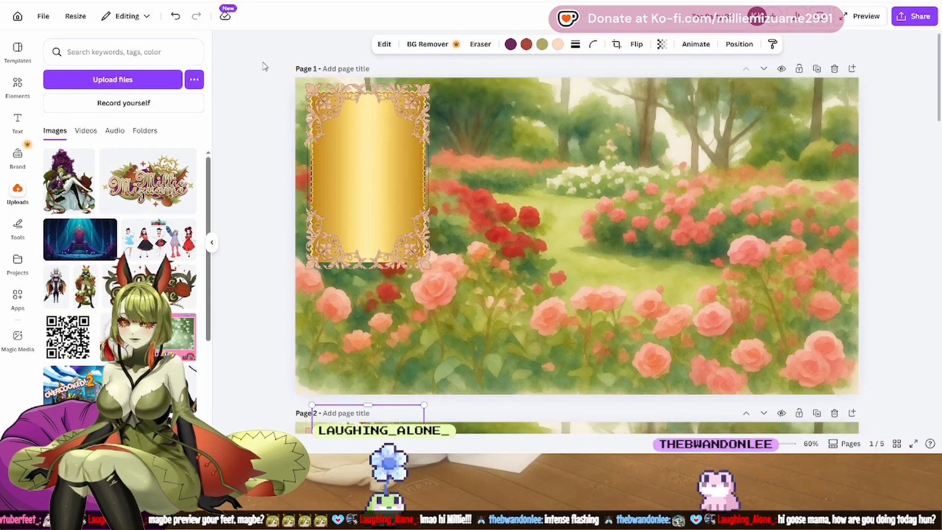
{"action": "left_click", "coordinate": [17, 25]}
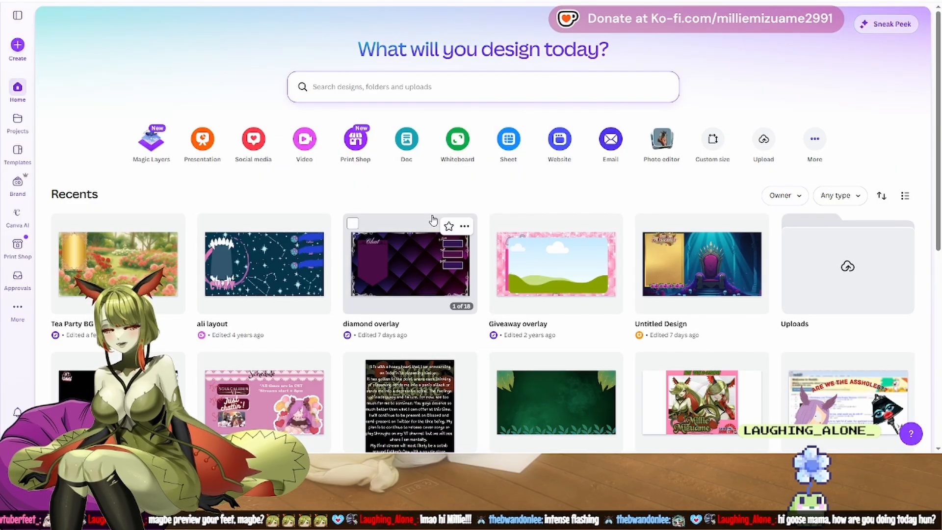
{"action": "scroll", "coordinate": [430, 217], "scroll_direction": "down", "scroll_amount": 3}
{"action": "scroll", "coordinate": [431, 218], "scroll_direction": "down", "scroll_amount": 2}
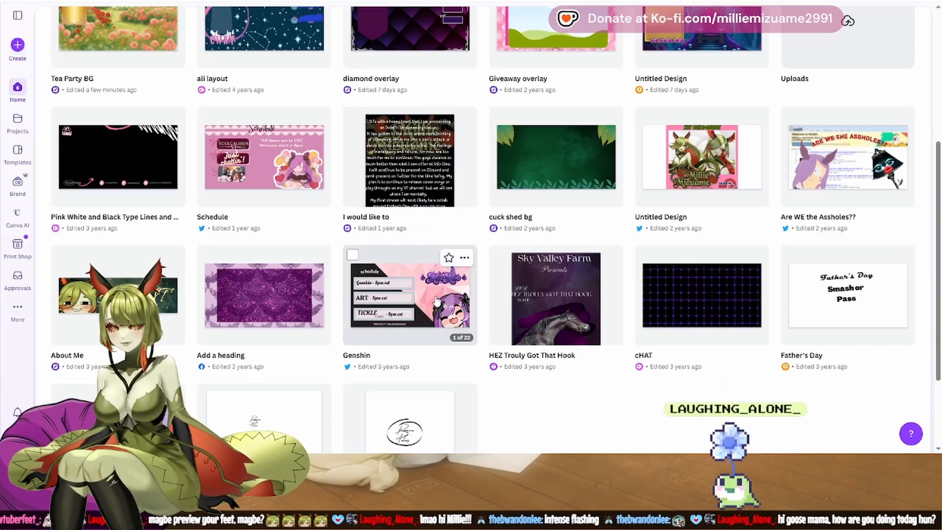
{"action": "left_click", "coordinate": [436, 301]}
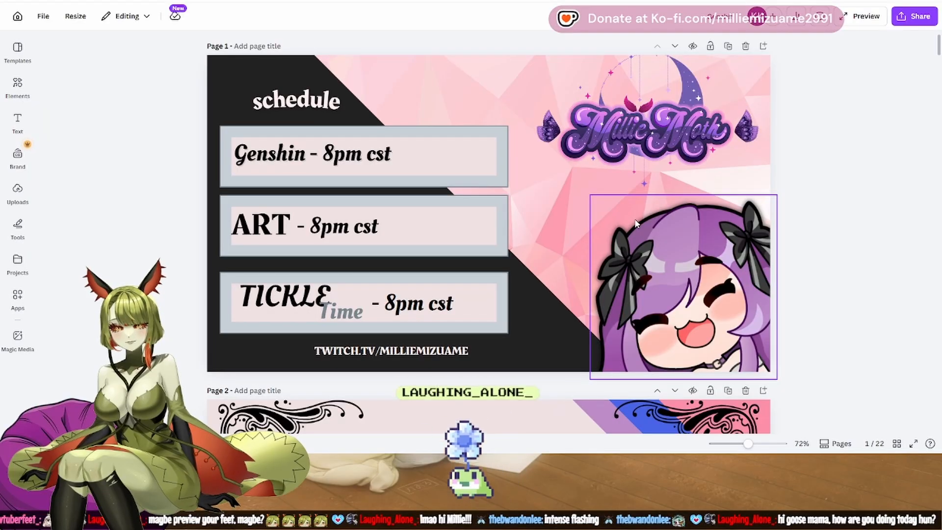
Step: Look through the schedule, frame and meme pages of the "Genshin" design from page 1 to page 12
{"action": "scroll", "coordinate": [636, 222], "scroll_direction": "down", "scroll_amount": 5}
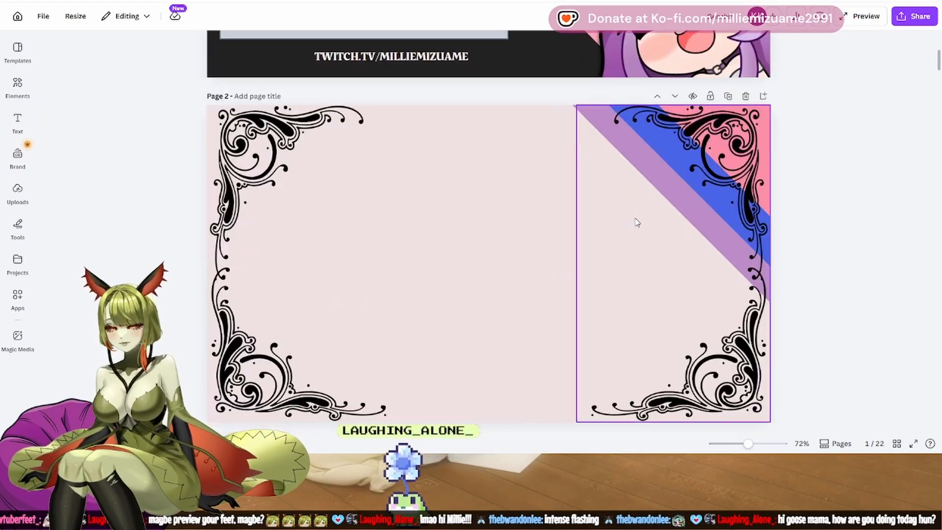
{"action": "scroll", "coordinate": [636, 222], "scroll_direction": "down", "scroll_amount": 12}
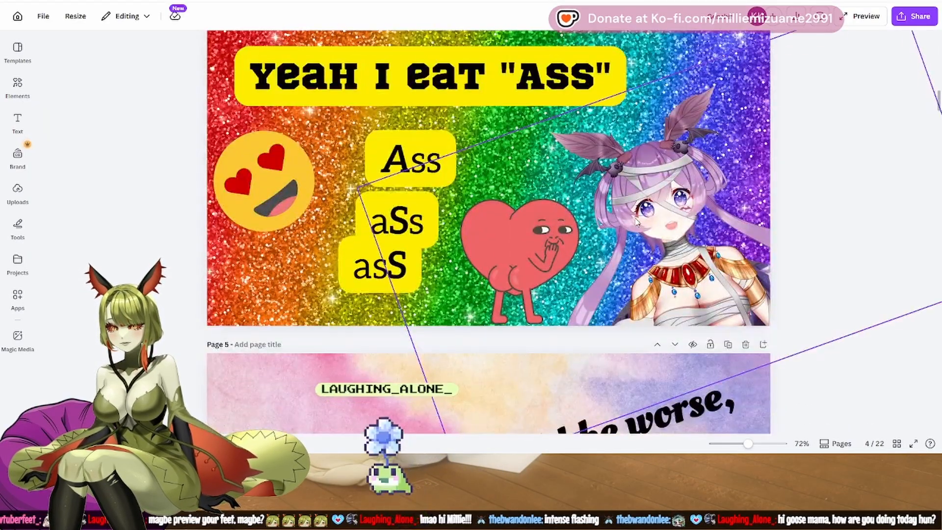
{"action": "scroll", "coordinate": [636, 222], "scroll_direction": "down", "scroll_amount": 5}
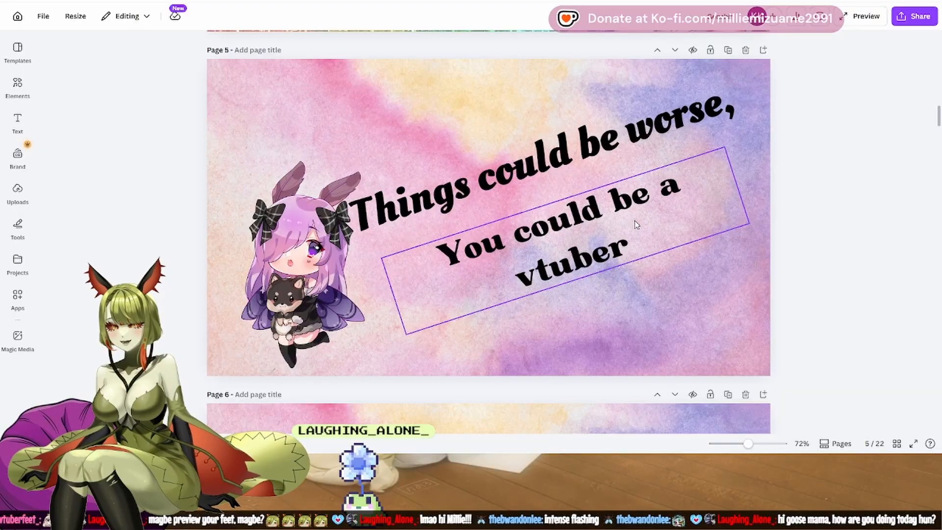
{"action": "scroll", "coordinate": [636, 224], "scroll_direction": "down", "scroll_amount": 12}
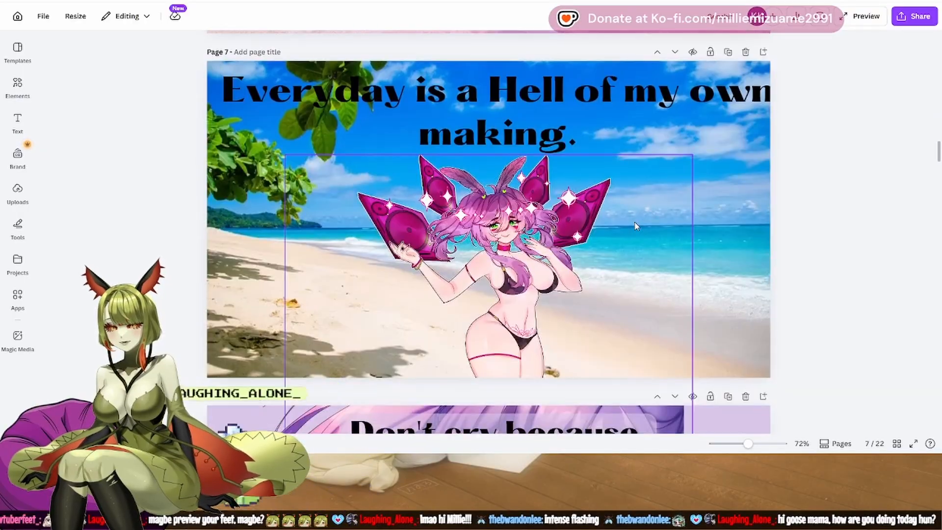
{"action": "scroll", "coordinate": [635, 225], "scroll_direction": "up", "scroll_amount": 5}
{"action": "scroll", "coordinate": [635, 226], "scroll_direction": "up", "scroll_amount": 2}
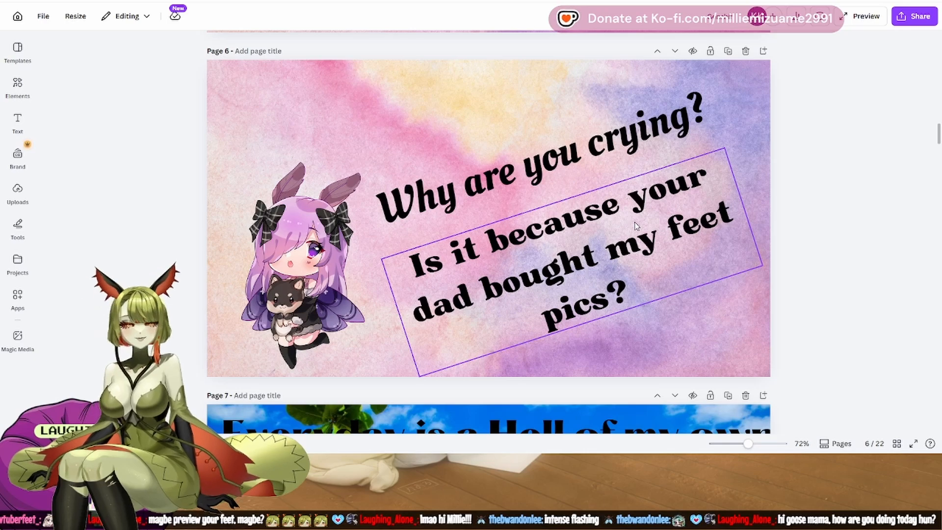
{"action": "scroll", "coordinate": [636, 226], "scroll_direction": "down", "scroll_amount": 11}
{"action": "scroll", "coordinate": [636, 225], "scroll_direction": "down", "scroll_amount": 7}
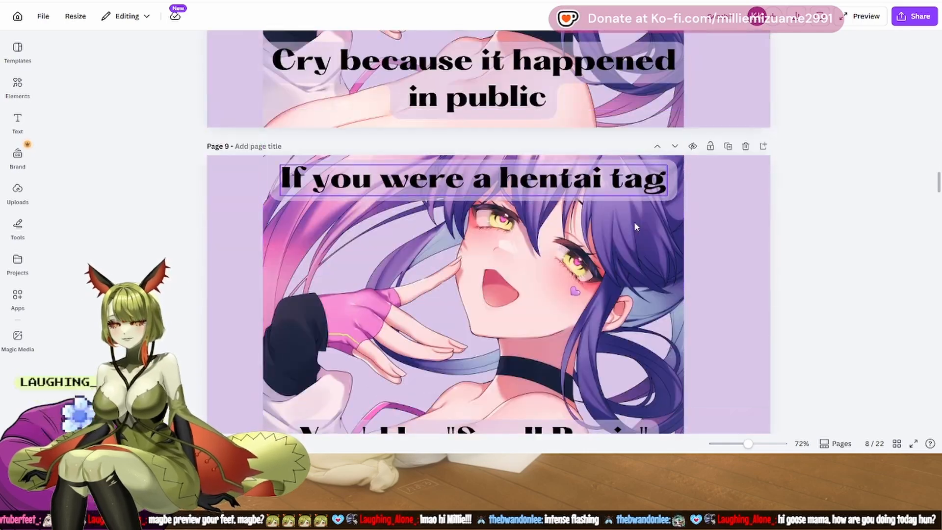
{"action": "scroll", "coordinate": [635, 226], "scroll_direction": "down", "scroll_amount": 1}
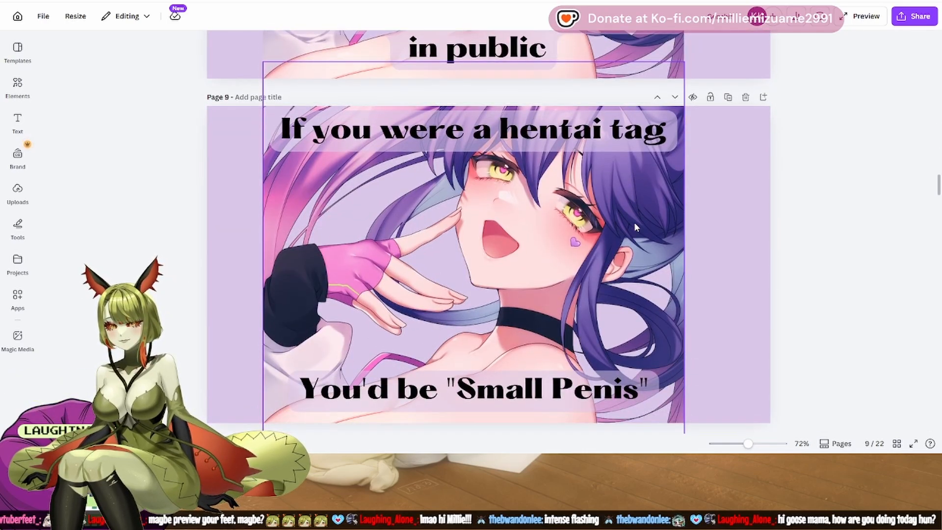
{"action": "scroll", "coordinate": [635, 227], "scroll_direction": "down", "scroll_amount": 5}
{"action": "scroll", "coordinate": [635, 227], "scroll_direction": "down", "scroll_amount": 7}
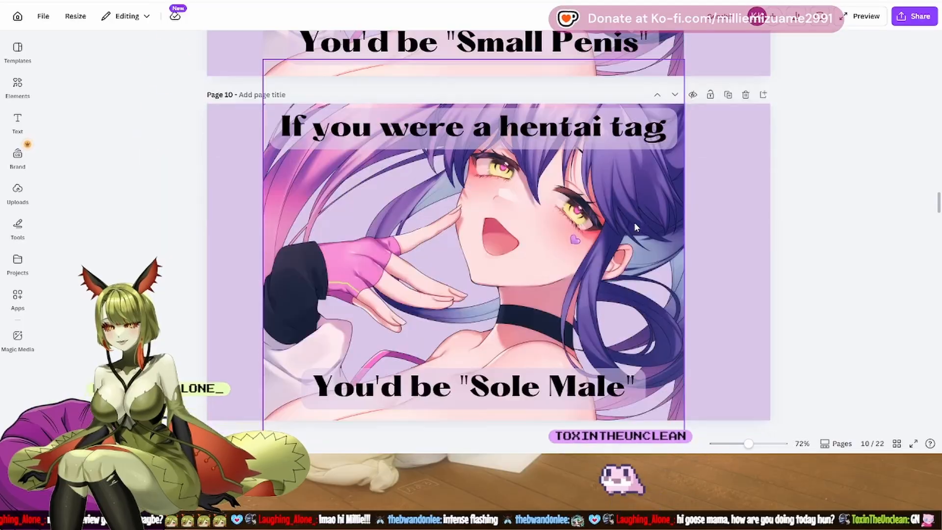
{"action": "scroll", "coordinate": [636, 227], "scroll_direction": "down", "scroll_amount": 2}
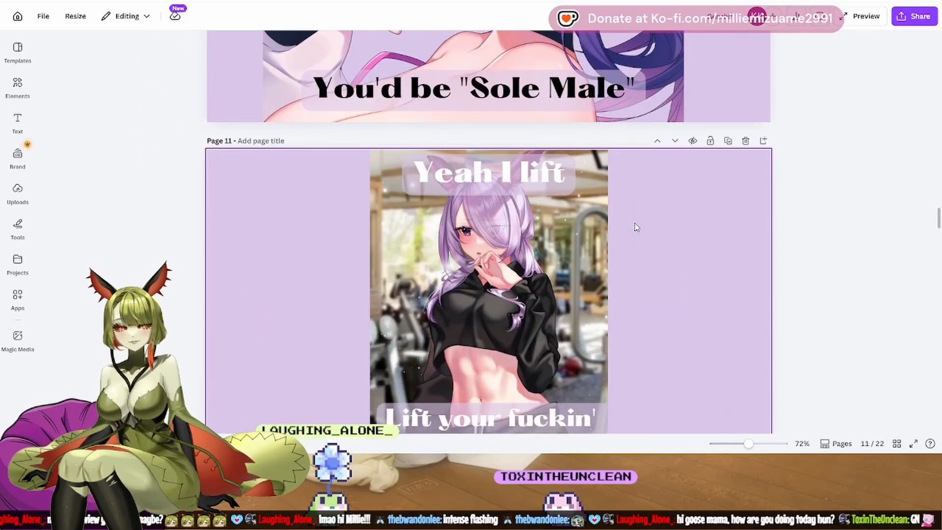
{"action": "scroll", "coordinate": [635, 226], "scroll_direction": "down", "scroll_amount": 2}
{"action": "scroll", "coordinate": [636, 226], "scroll_direction": "down", "scroll_amount": 2}
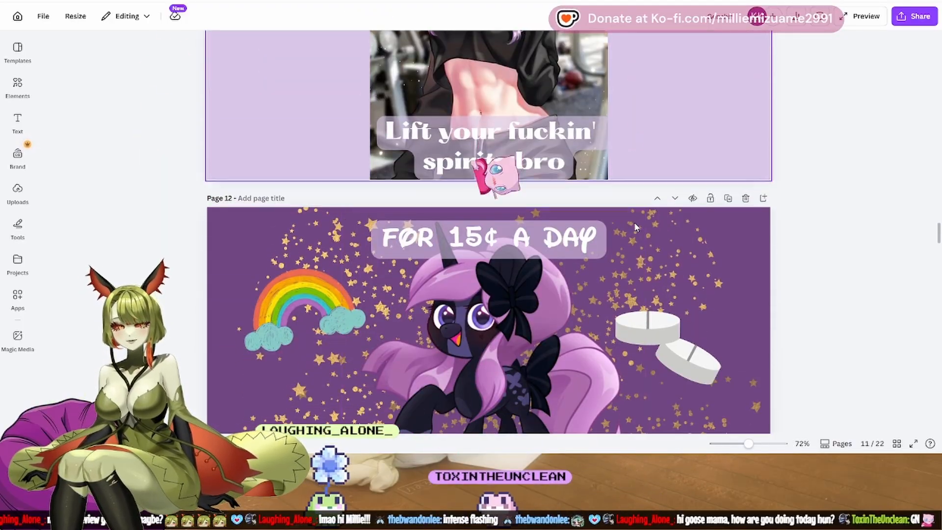
{"action": "scroll", "coordinate": [635, 227], "scroll_direction": "down", "scroll_amount": 3}
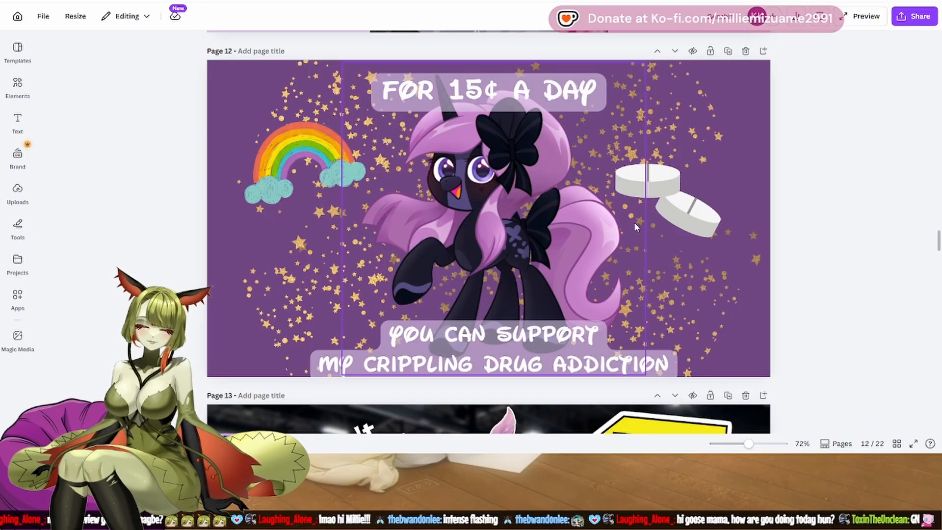
Step: Examine the remaining pages of the design from page 13 to page 22, including the framed logo overlays and the game-screen layout
{"action": "scroll", "coordinate": [635, 222], "scroll_direction": "down", "scroll_amount": 5}
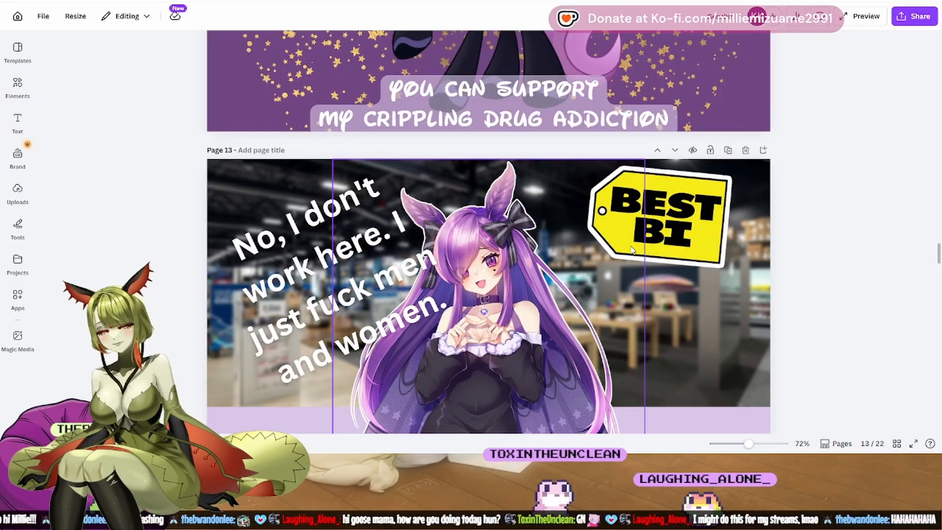
{"action": "scroll", "coordinate": [631, 250], "scroll_direction": "down", "scroll_amount": 1}
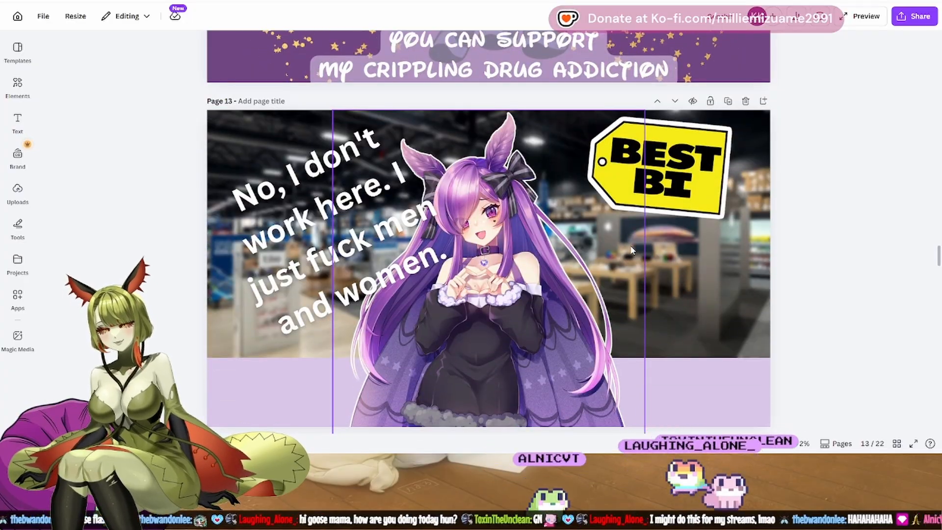
{"action": "scroll", "coordinate": [631, 250], "scroll_direction": "down", "scroll_amount": 6}
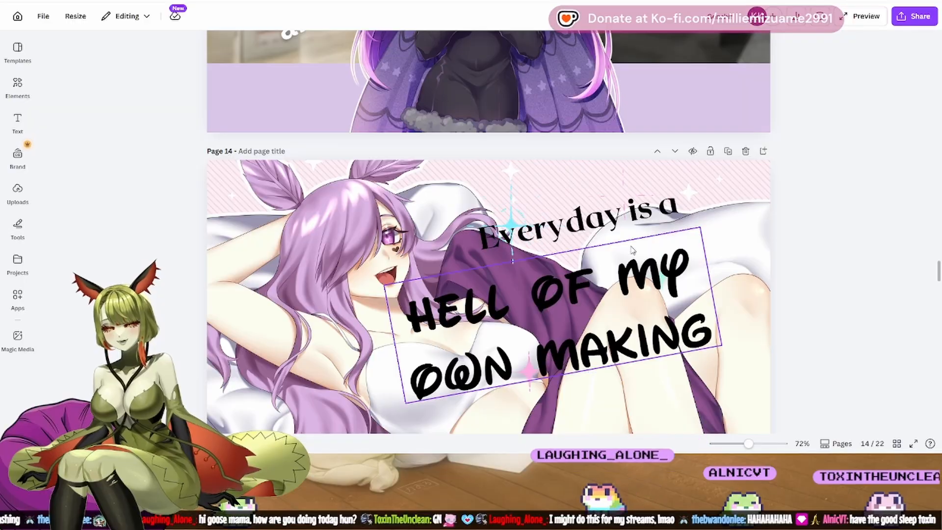
{"action": "scroll", "coordinate": [632, 250], "scroll_direction": "down", "scroll_amount": 6}
{"action": "scroll", "coordinate": [632, 250], "scroll_direction": "down", "scroll_amount": 6}
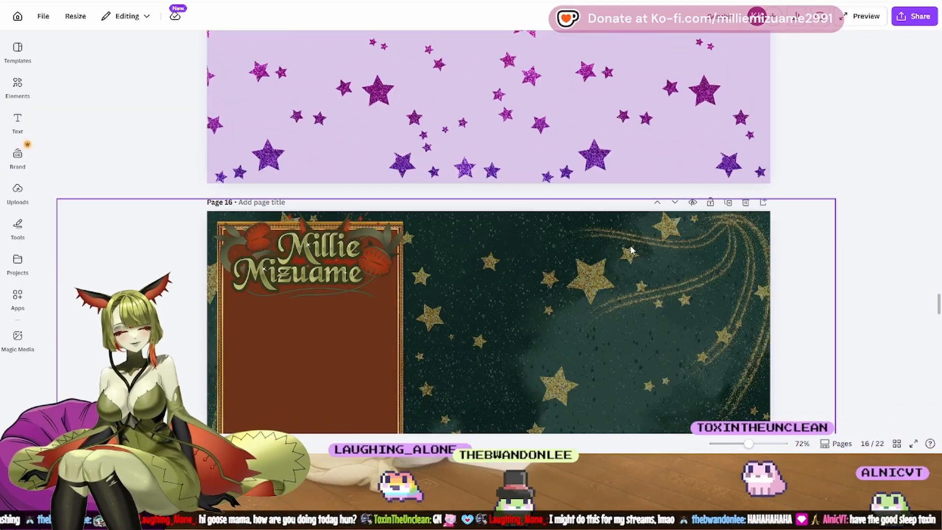
{"action": "scroll", "coordinate": [629, 250], "scroll_direction": "down", "scroll_amount": 6}
{"action": "scroll", "coordinate": [632, 251], "scroll_direction": "down", "scroll_amount": 14}
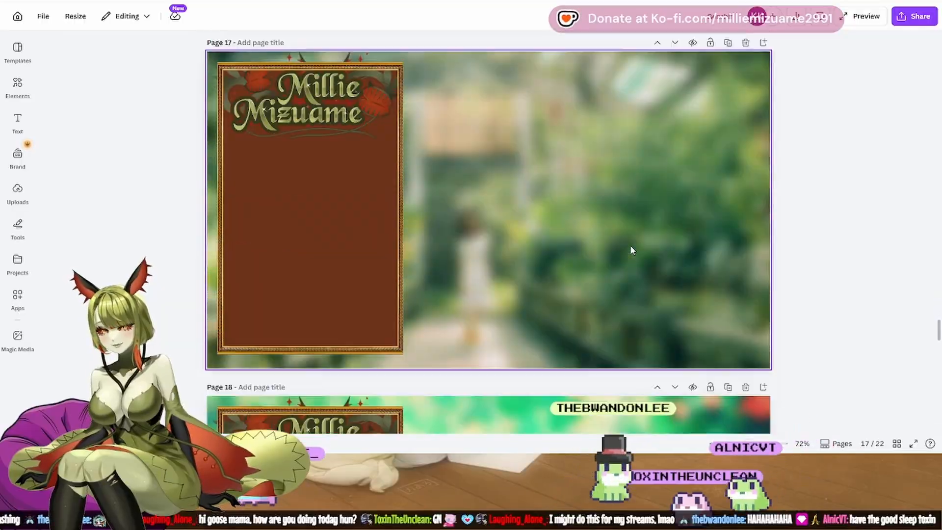
{"action": "scroll", "coordinate": [630, 250], "scroll_direction": "down", "scroll_amount": 10}
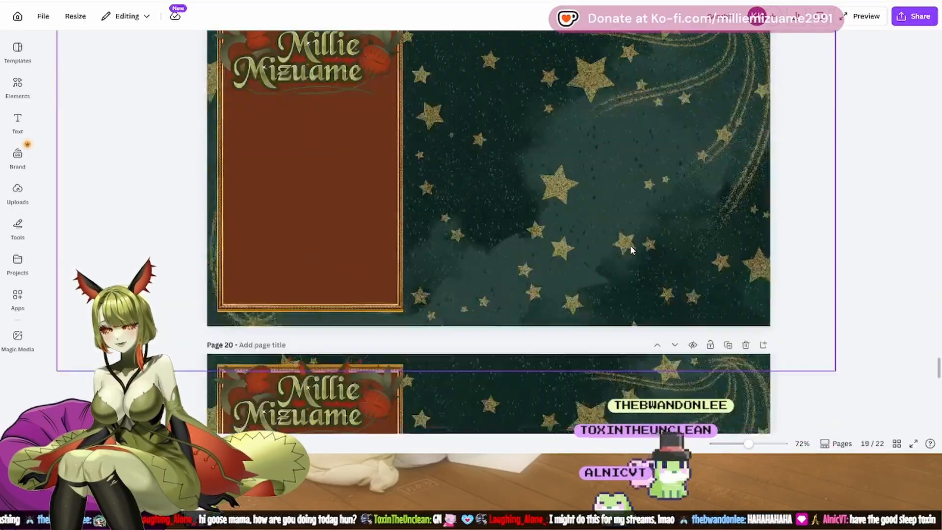
{"action": "scroll", "coordinate": [630, 245], "scroll_direction": "down", "scroll_amount": 3}
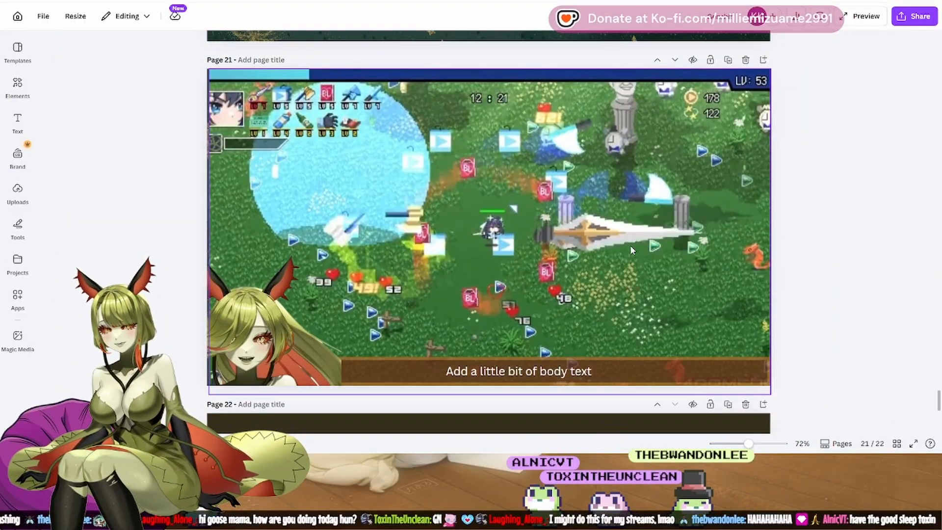
{"action": "scroll", "coordinate": [631, 251], "scroll_direction": "down", "scroll_amount": 7}
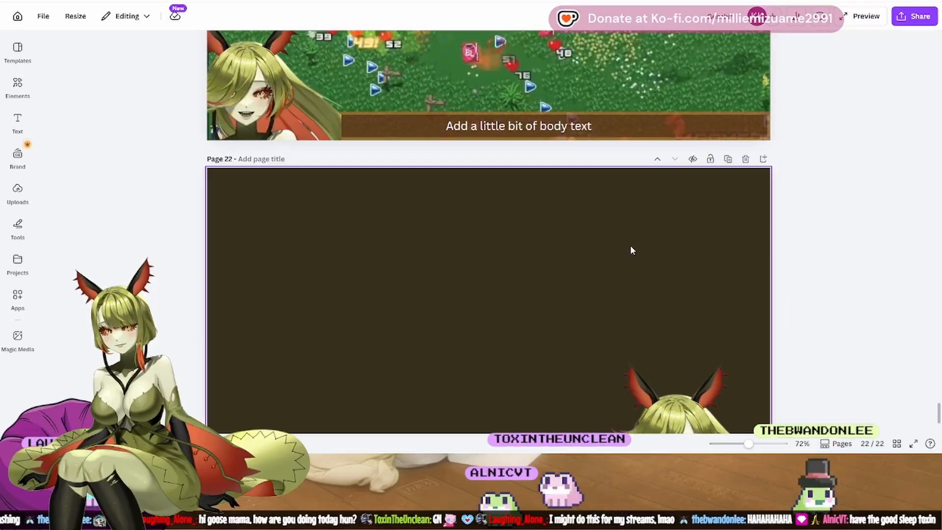
{"action": "scroll", "coordinate": [631, 250], "scroll_direction": "up", "scroll_amount": 11}
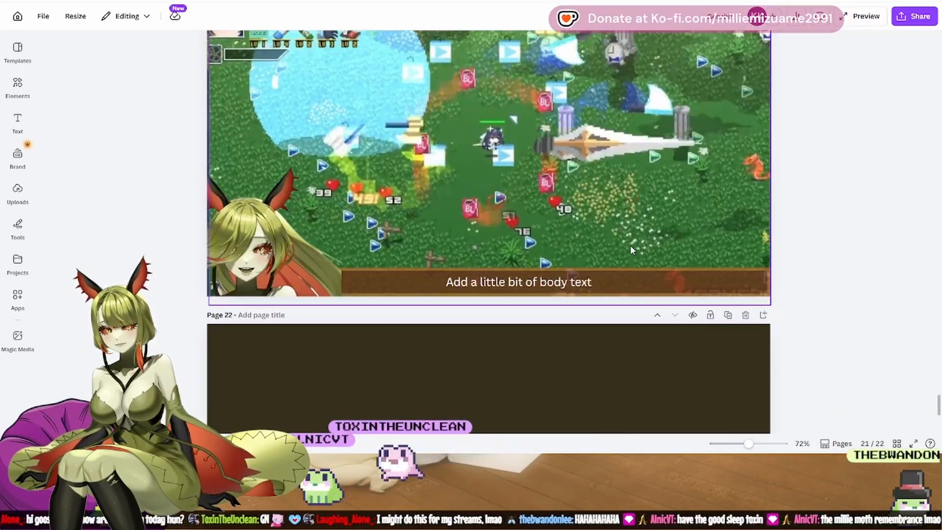
{"action": "scroll", "coordinate": [631, 250], "scroll_direction": "up", "scroll_amount": 6}
{"action": "scroll", "coordinate": [631, 250], "scroll_direction": "down", "scroll_amount": 13}
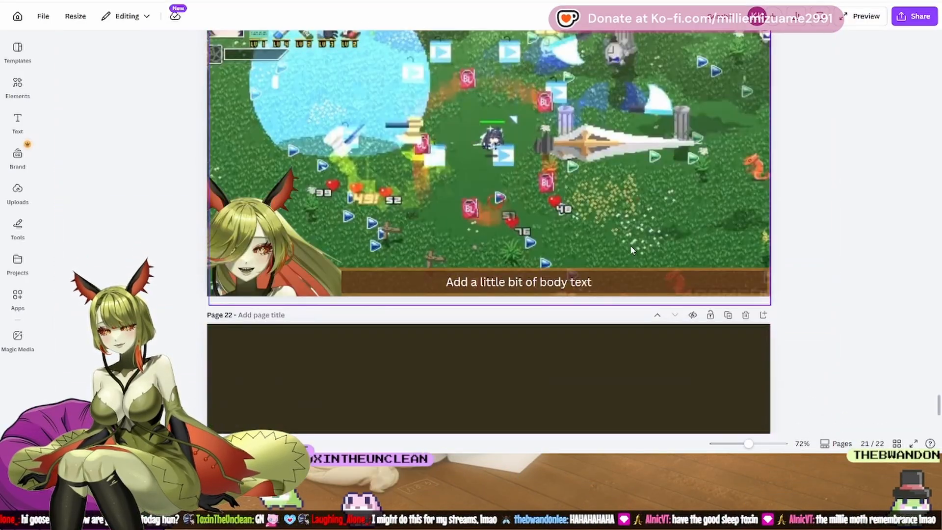
{"action": "scroll", "coordinate": [632, 250], "scroll_direction": "down", "scroll_amount": 4}
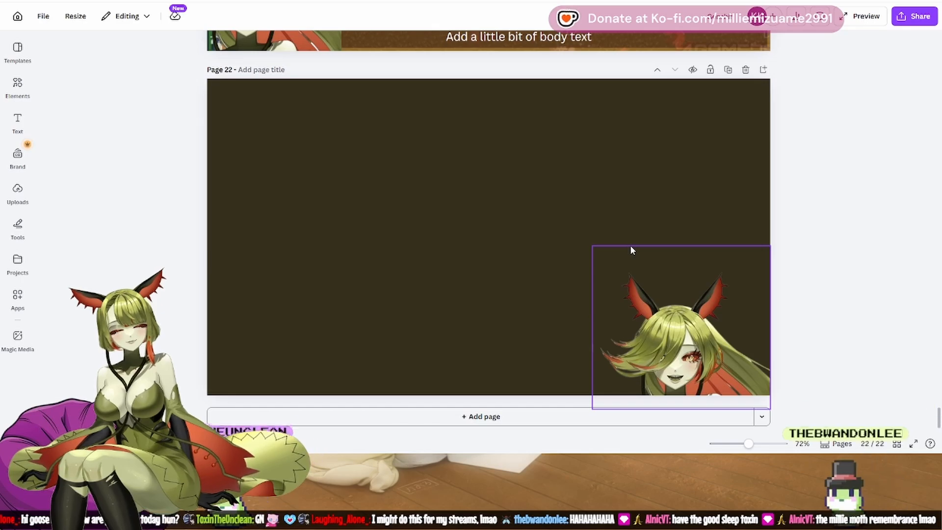
Step: Go back through the design from page 22 to page 4, reviewing the meme pages again
{"action": "scroll", "coordinate": [631, 250], "scroll_direction": "up", "scroll_amount": 20}
{"action": "scroll", "coordinate": [632, 250], "scroll_direction": "up", "scroll_amount": 20}
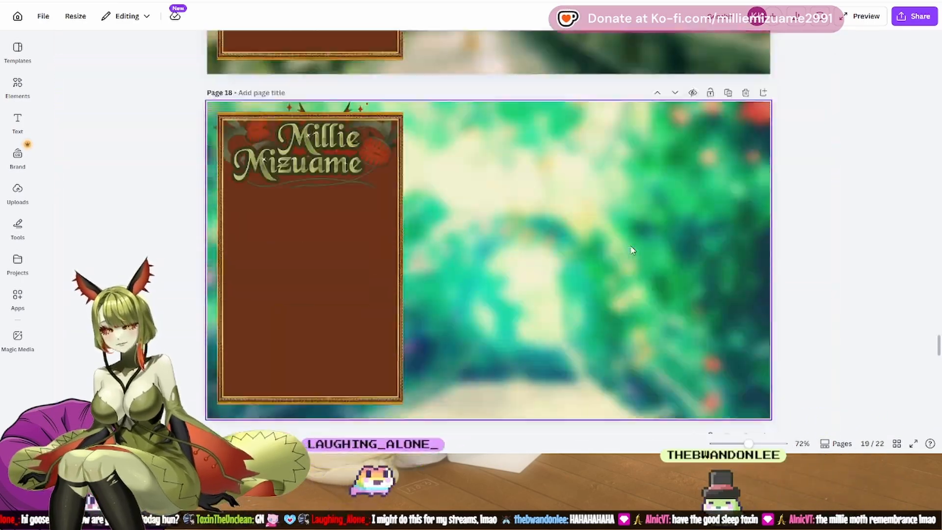
{"action": "scroll", "coordinate": [631, 250], "scroll_direction": "up", "scroll_amount": 13}
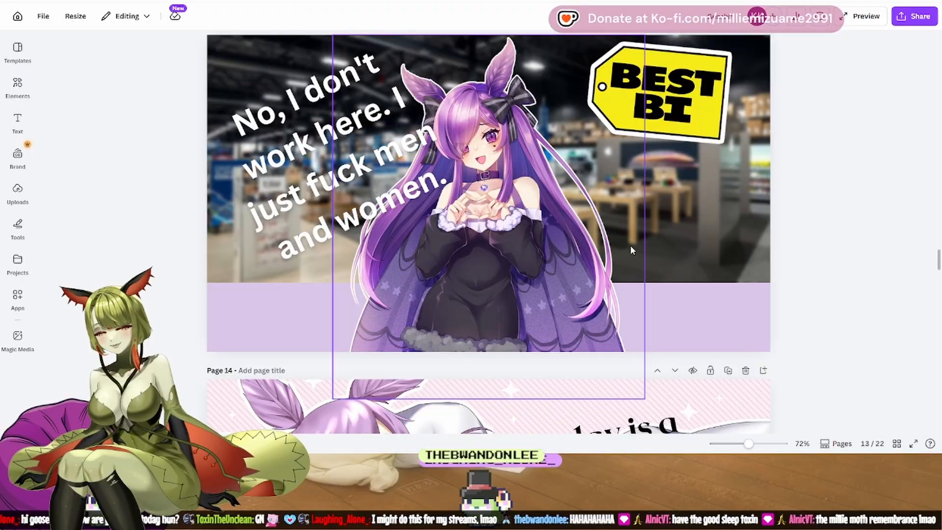
{"action": "scroll", "coordinate": [630, 247], "scroll_direction": "up", "scroll_amount": 10}
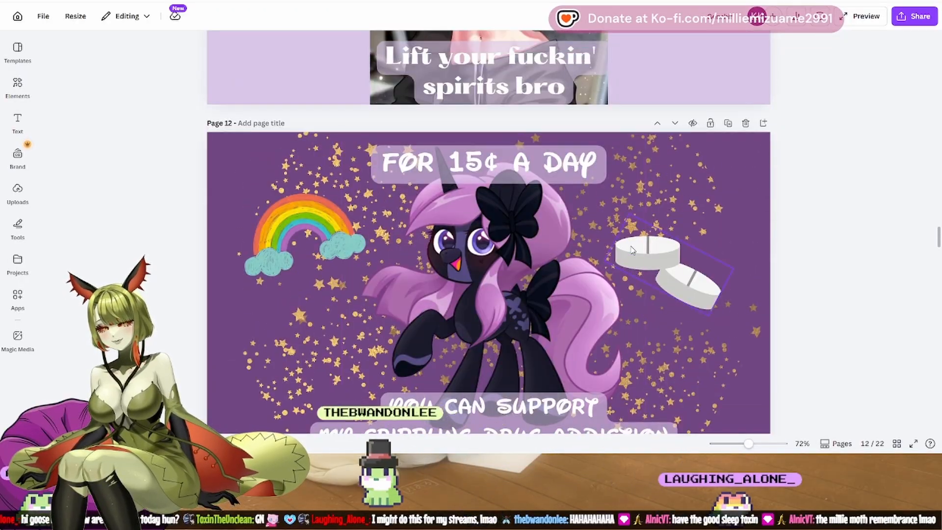
{"action": "scroll", "coordinate": [631, 250], "scroll_direction": "up", "scroll_amount": 5}
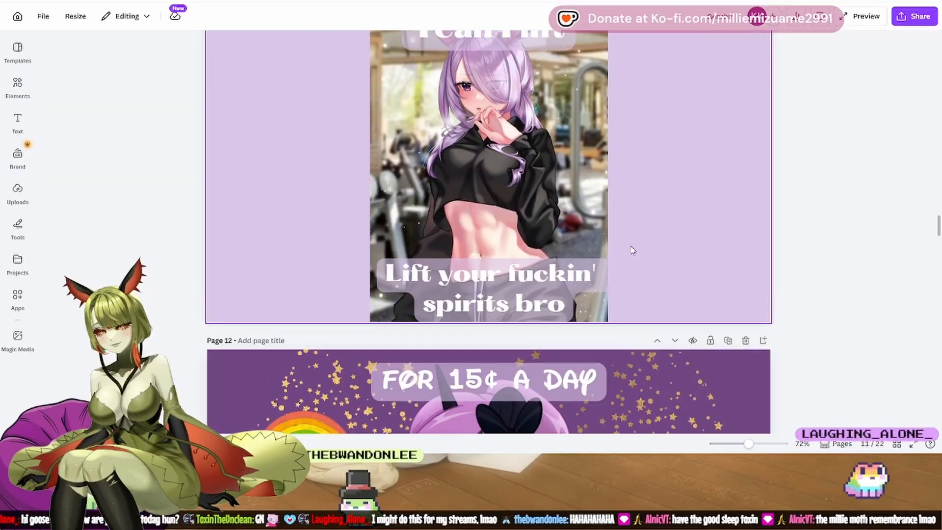
{"action": "scroll", "coordinate": [632, 250], "scroll_direction": "up", "scroll_amount": 2}
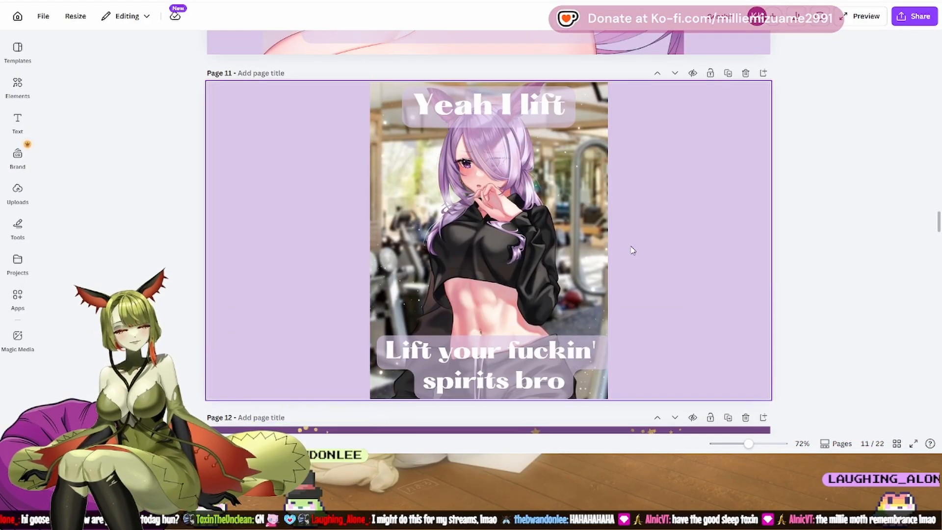
{"action": "scroll", "coordinate": [632, 250], "scroll_direction": "up", "scroll_amount": 6}
{"action": "scroll", "coordinate": [631, 250], "scroll_direction": "up", "scroll_amount": 3}
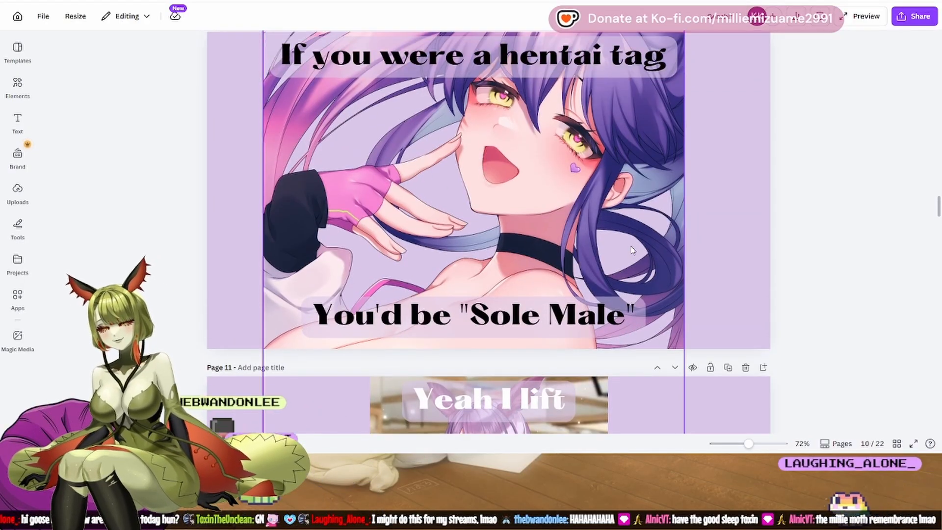
{"action": "scroll", "coordinate": [632, 250], "scroll_direction": "up", "scroll_amount": 14}
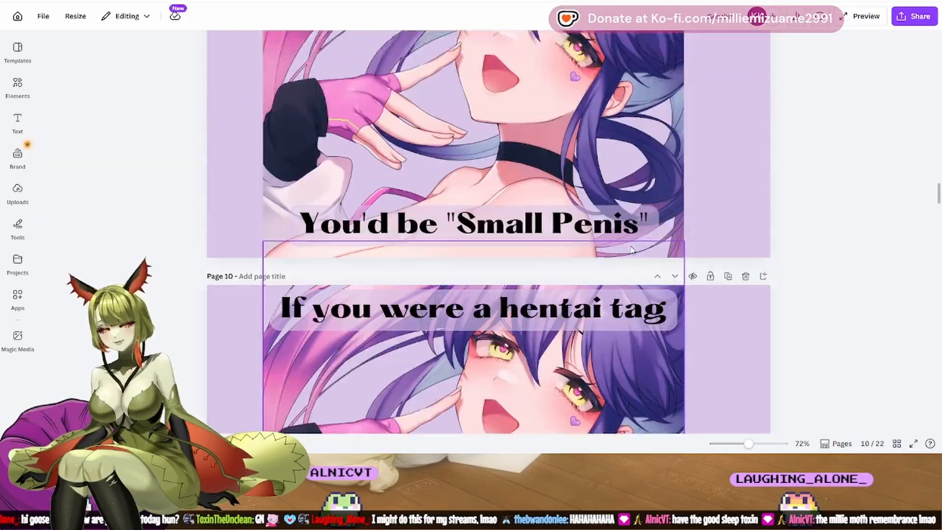
{"action": "scroll", "coordinate": [631, 250], "scroll_direction": "up", "scroll_amount": 12}
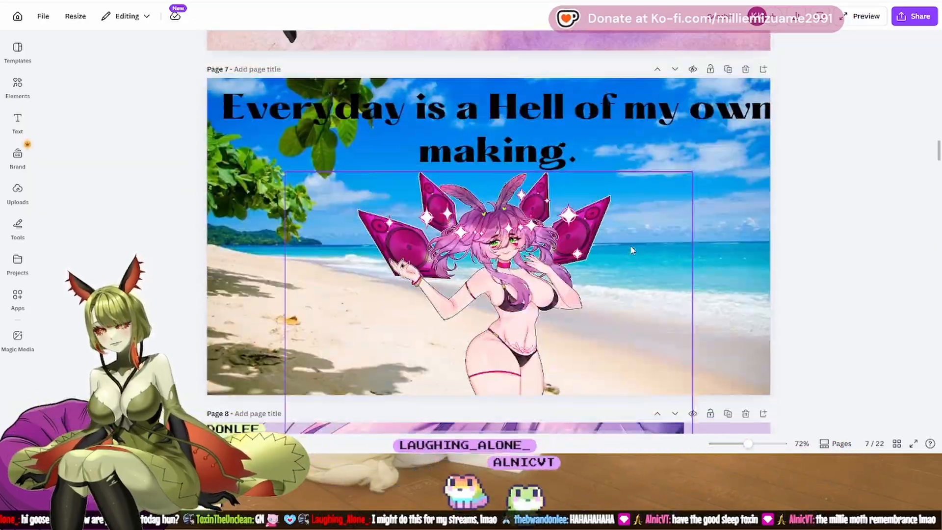
{"action": "scroll", "coordinate": [630, 248], "scroll_direction": "up", "scroll_amount": 8}
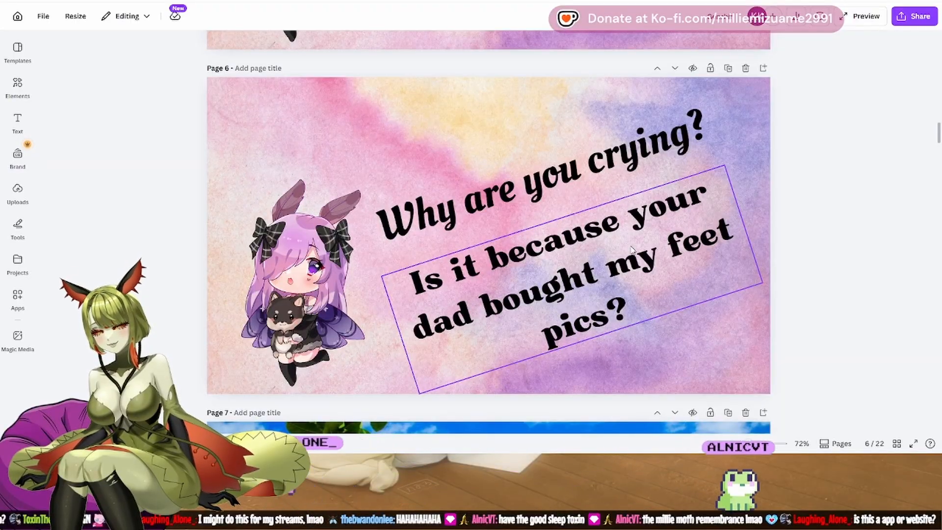
{"action": "scroll", "coordinate": [632, 250], "scroll_direction": "up", "scroll_amount": 6}
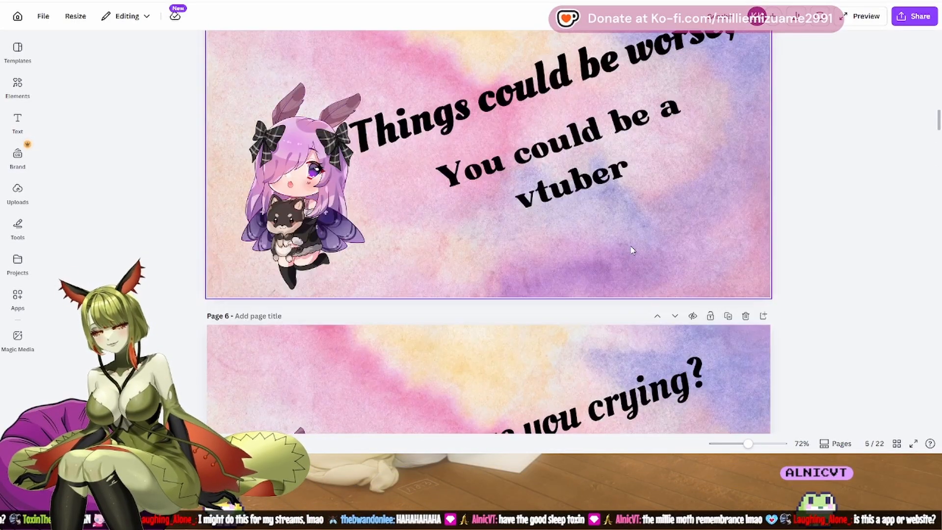
{"action": "scroll", "coordinate": [631, 250], "scroll_direction": "up", "scroll_amount": 1}
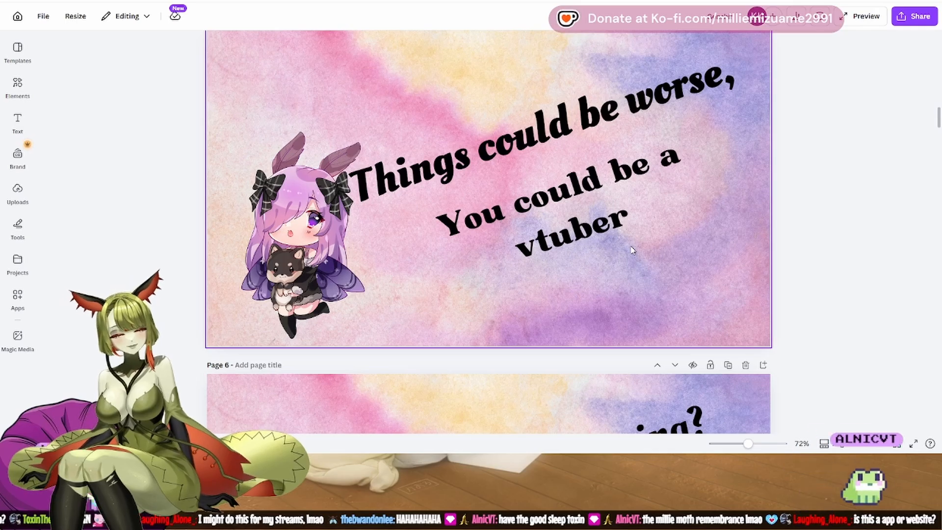
{"action": "scroll", "coordinate": [632, 250], "scroll_direction": "up", "scroll_amount": 4}
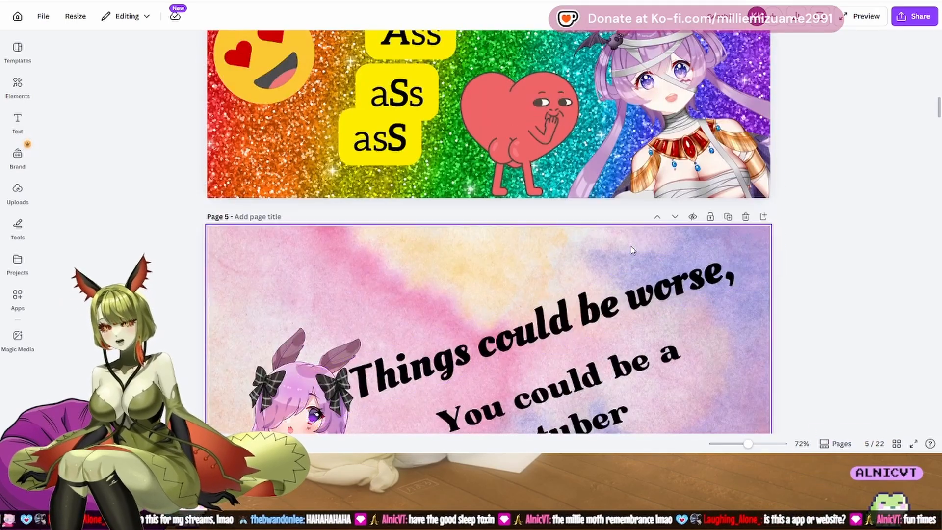
{"action": "scroll", "coordinate": [631, 250], "scroll_direction": "up", "scroll_amount": 4}
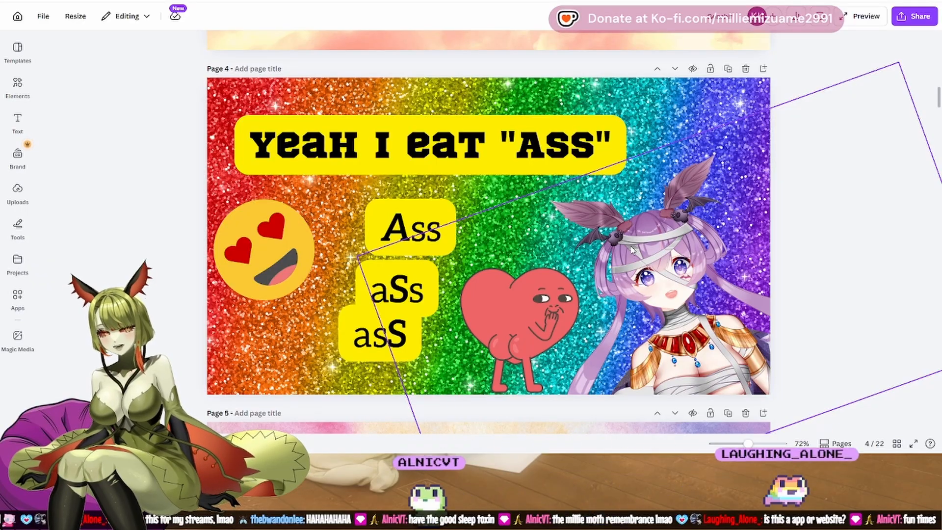
Step: Return to the first page of the "Genshin" design, close it and open the recent design "Schedule"
{"action": "scroll", "coordinate": [631, 250], "scroll_direction": "up", "scroll_amount": 5}
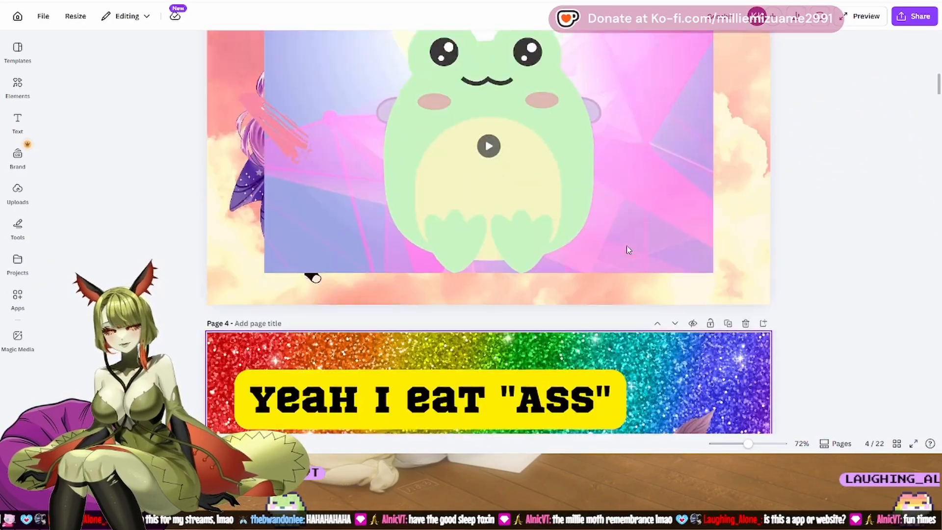
{"action": "scroll", "coordinate": [628, 251], "scroll_direction": "up", "scroll_amount": 12}
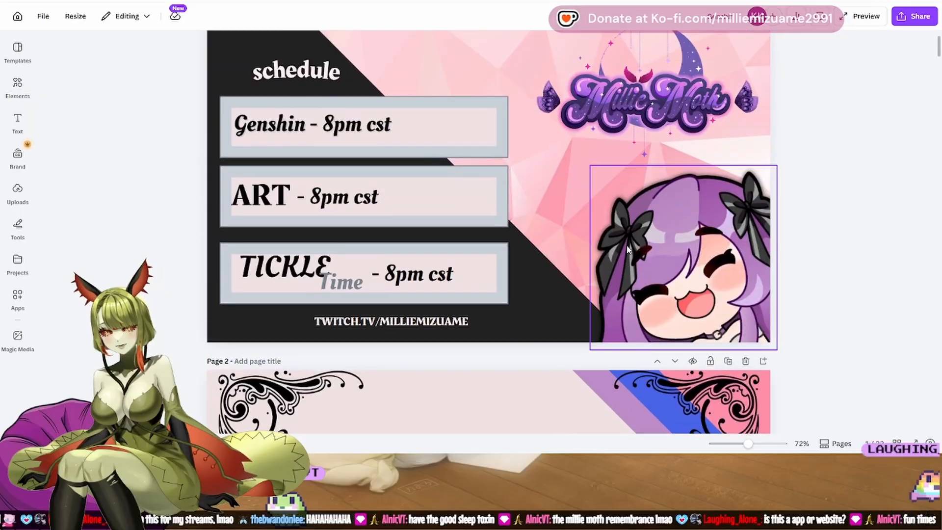
{"action": "scroll", "coordinate": [628, 250], "scroll_direction": "up", "scroll_amount": 2}
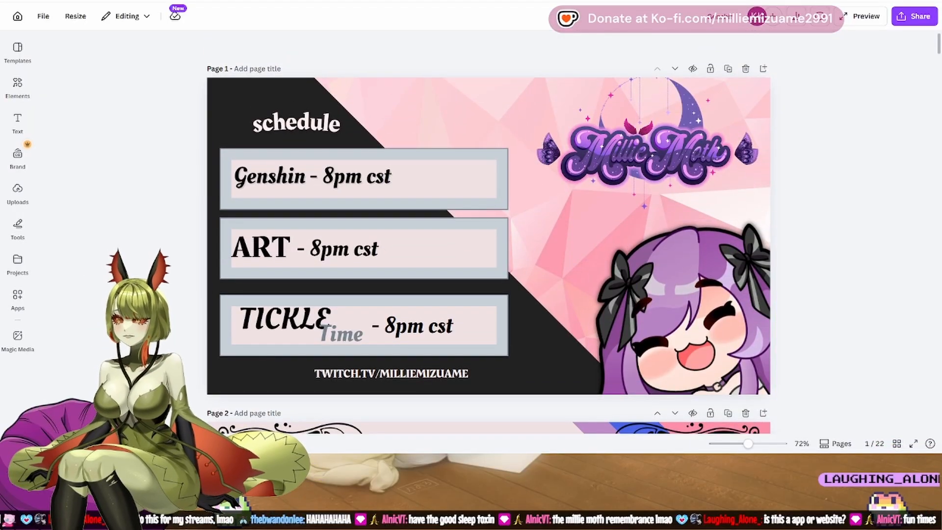
{"action": "key", "text": "ctrl+w"}
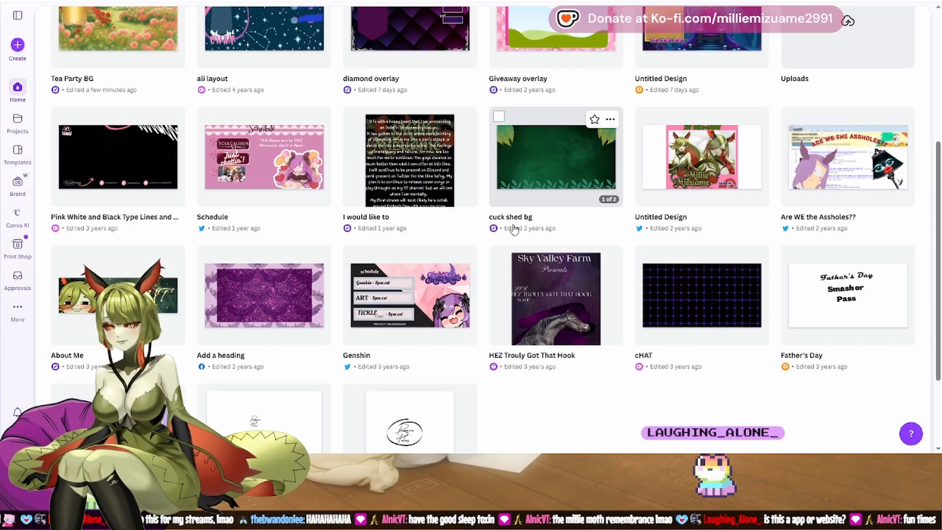
{"action": "scroll", "coordinate": [487, 248], "scroll_direction": "up", "scroll_amount": 3}
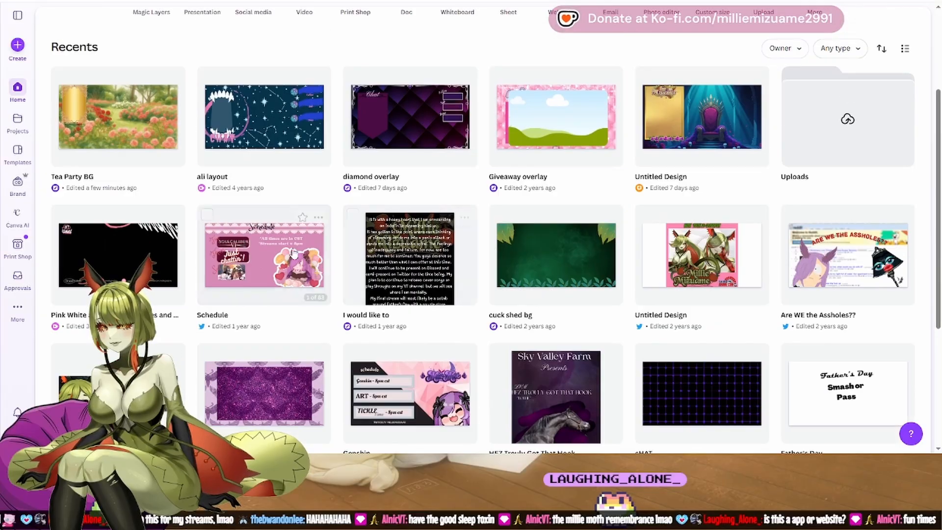
{"action": "left_click", "coordinate": [278, 254]}
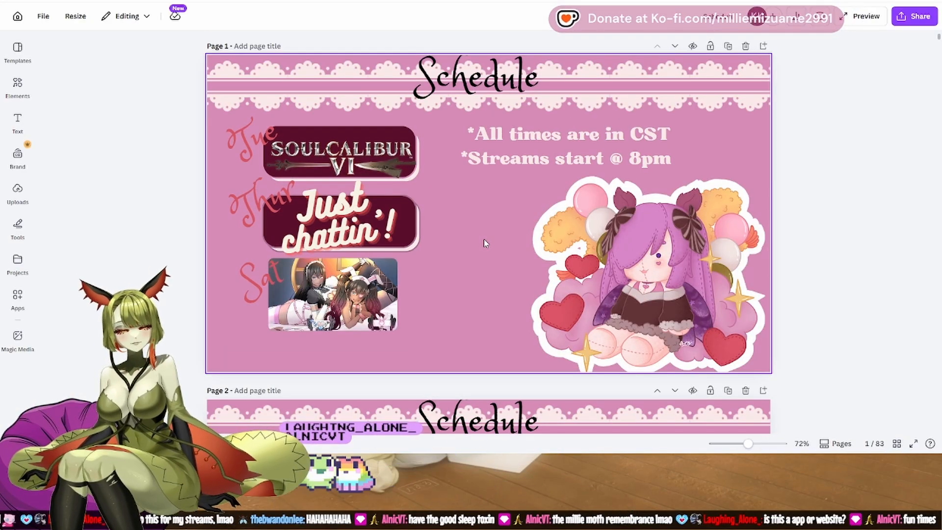
Step: Look through the weekly stream schedules and the anniversary donothon page of the "Schedule" design, from page 1 to page 11
{"action": "scroll", "coordinate": [485, 243], "scroll_direction": "down", "scroll_amount": 10}
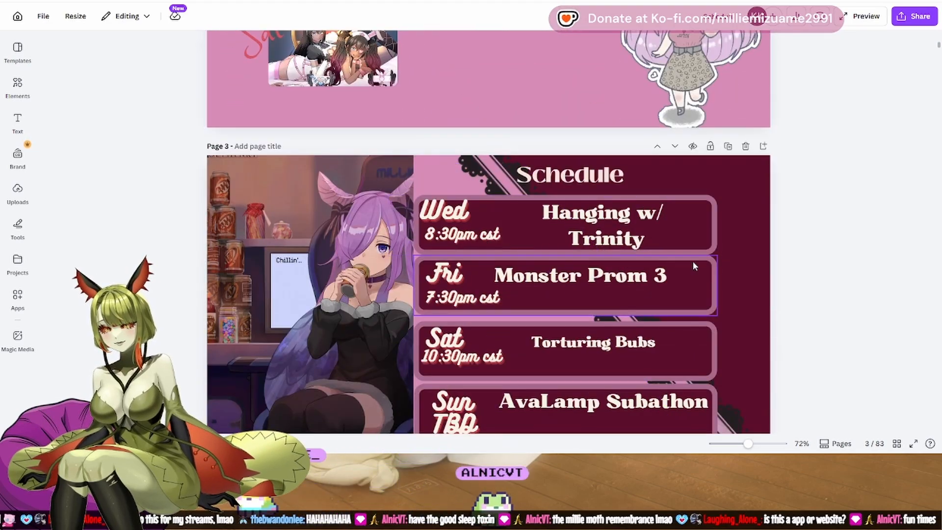
{"action": "scroll", "coordinate": [693, 265], "scroll_direction": "down", "scroll_amount": 1}
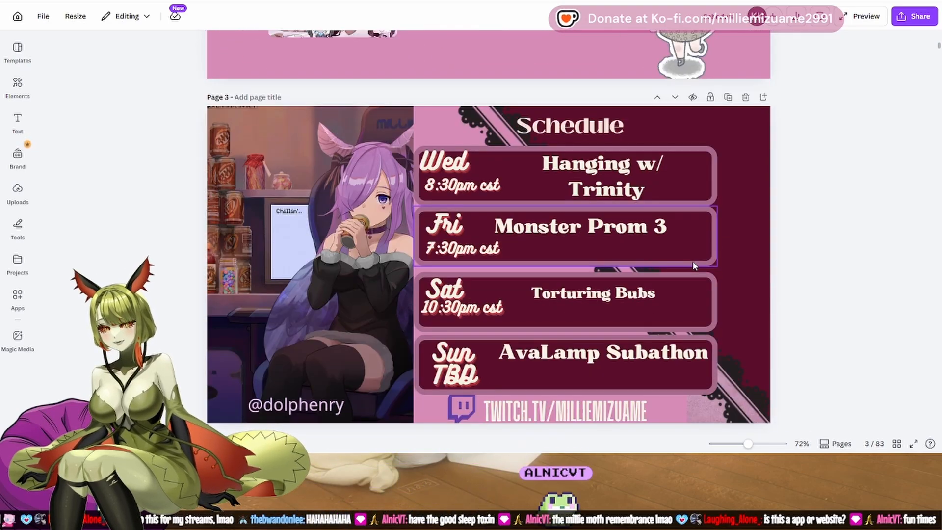
{"action": "scroll", "coordinate": [693, 265], "scroll_direction": "down", "scroll_amount": 8}
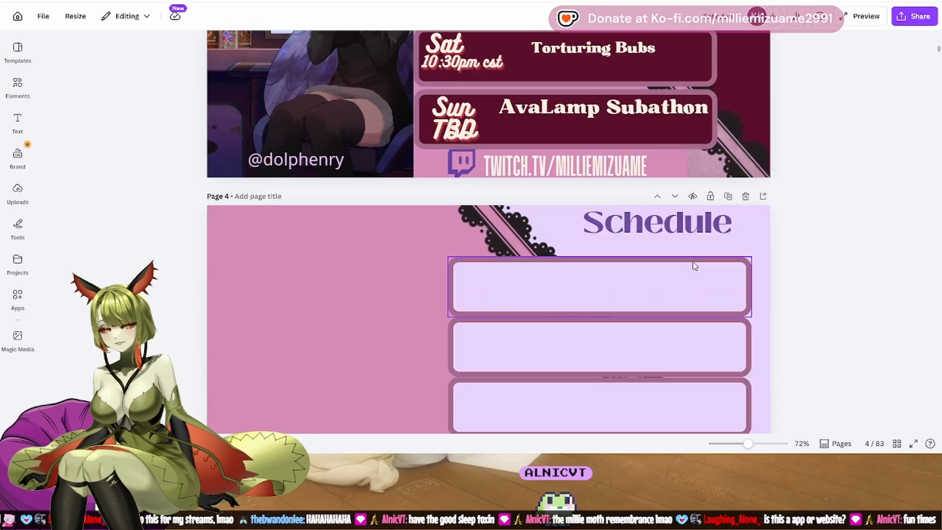
{"action": "scroll", "coordinate": [693, 265], "scroll_direction": "down", "scroll_amount": 10}
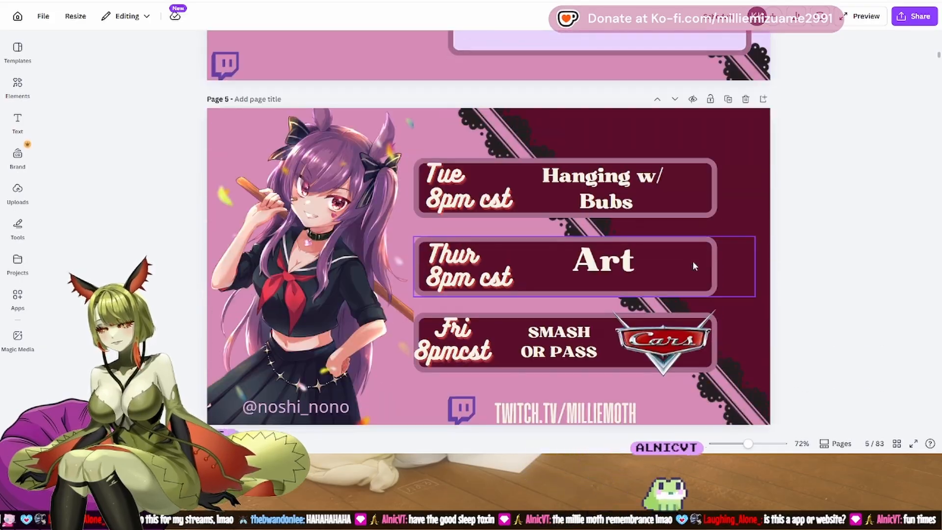
{"action": "scroll", "coordinate": [693, 265], "scroll_direction": "down", "scroll_amount": 8}
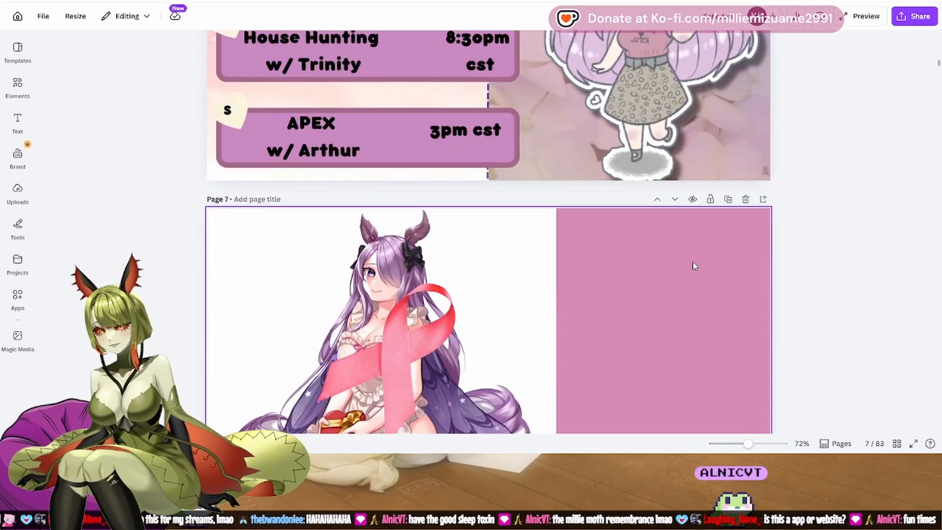
{"action": "scroll", "coordinate": [693, 266], "scroll_direction": "down", "scroll_amount": 5}
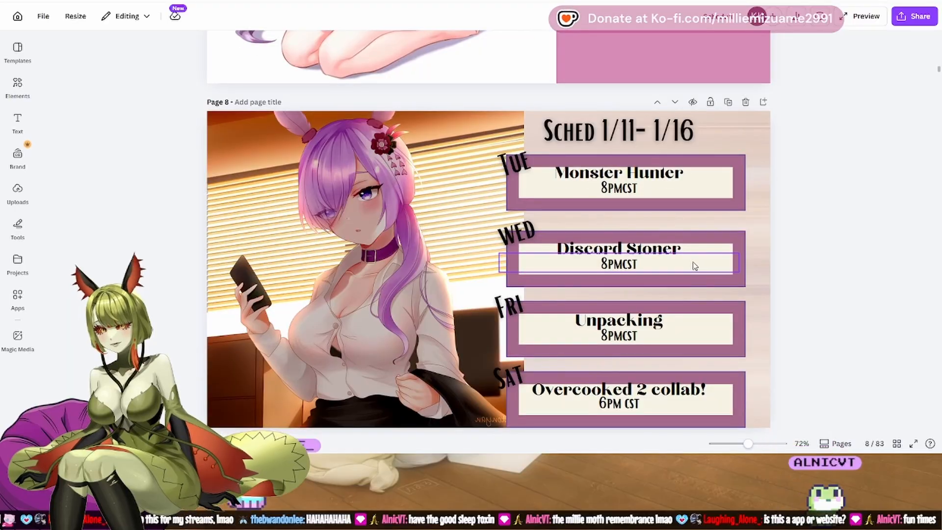
{"action": "scroll", "coordinate": [694, 265], "scroll_direction": "down", "scroll_amount": 8}
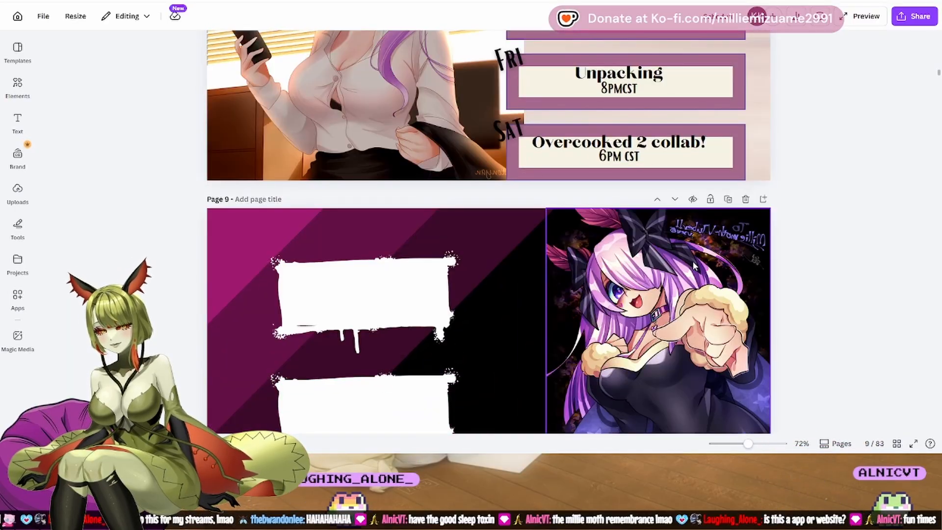
{"action": "scroll", "coordinate": [693, 266], "scroll_direction": "down", "scroll_amount": 6}
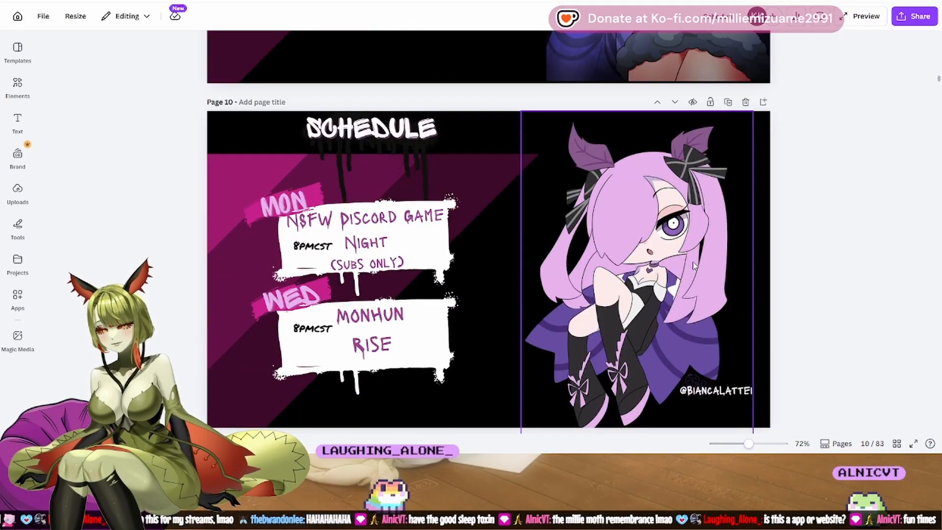
{"action": "scroll", "coordinate": [693, 264], "scroll_direction": "down", "scroll_amount": 4}
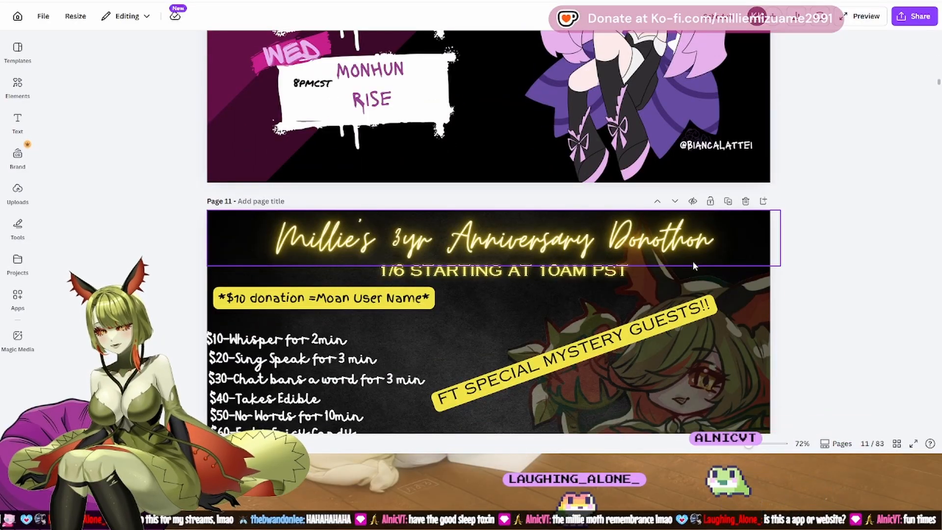
{"action": "scroll", "coordinate": [693, 262], "scroll_direction": "down", "scroll_amount": 4}
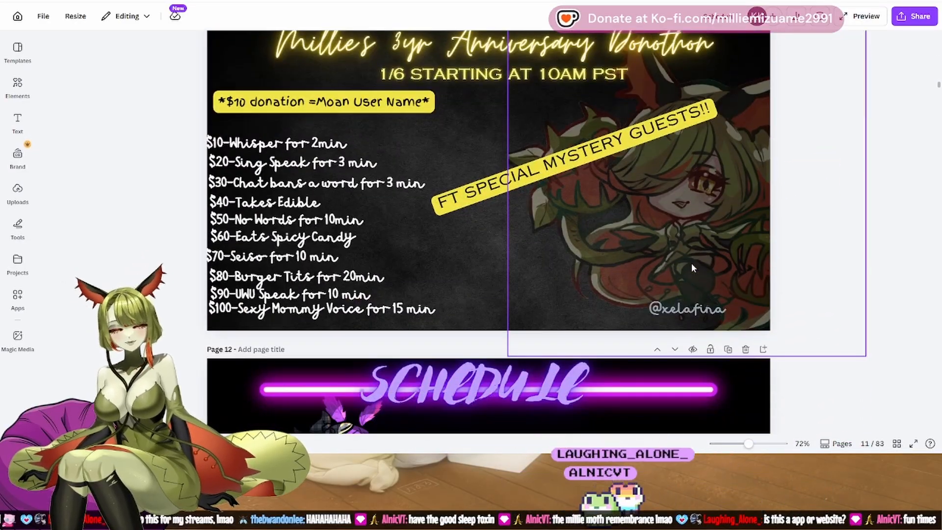
Step: Examine pages 12 to 25 of the design, including the neon and Christmas schedules, patterned backgrounds and character pages
{"action": "scroll", "coordinate": [692, 266], "scroll_direction": "down", "scroll_amount": 5}
{"action": "scroll", "coordinate": [691, 263], "scroll_direction": "down", "scroll_amount": 5}
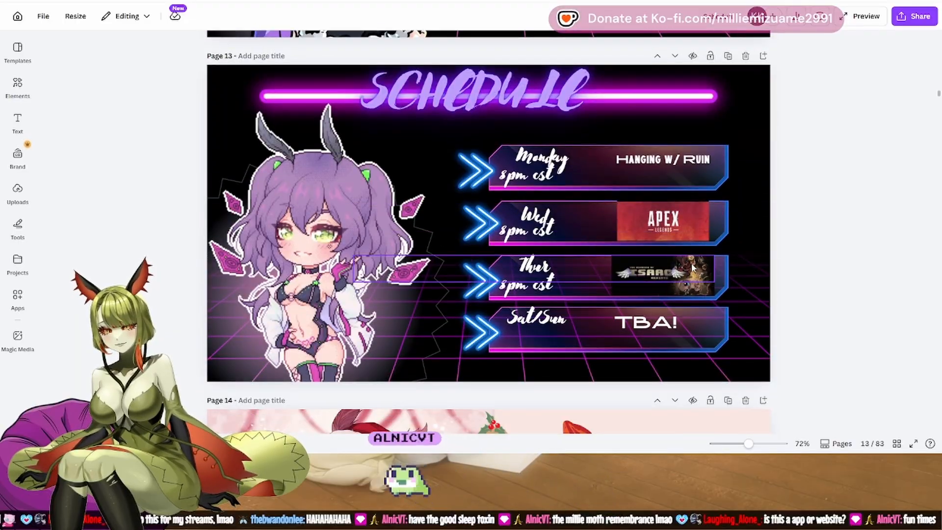
{"action": "scroll", "coordinate": [693, 268], "scroll_direction": "down", "scroll_amount": 5}
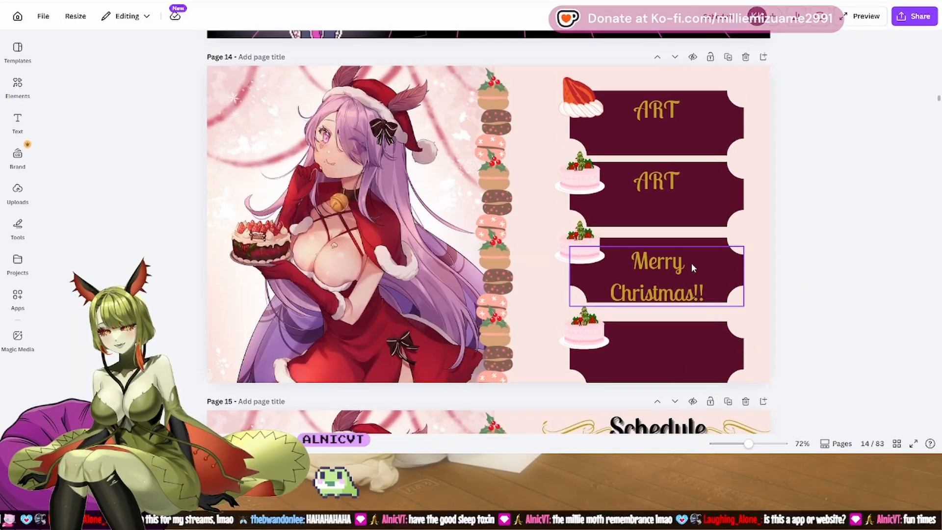
{"action": "scroll", "coordinate": [691, 268], "scroll_direction": "down", "scroll_amount": 10}
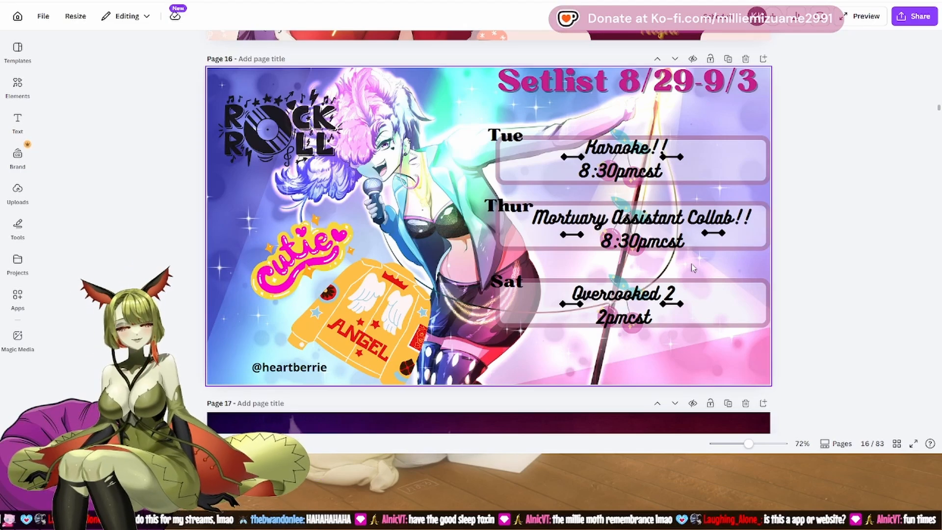
{"action": "scroll", "coordinate": [692, 267], "scroll_direction": "down", "scroll_amount": 10}
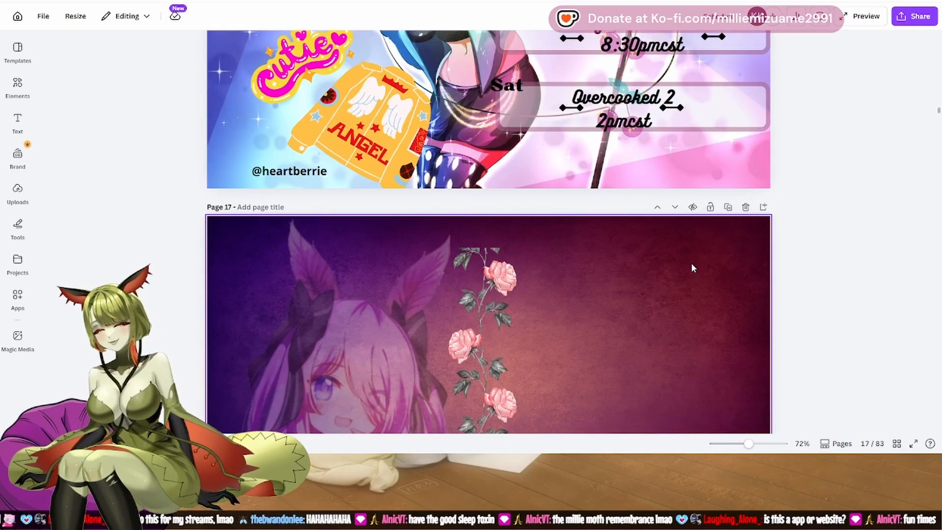
{"action": "scroll", "coordinate": [692, 267], "scroll_direction": "down", "scroll_amount": 10}
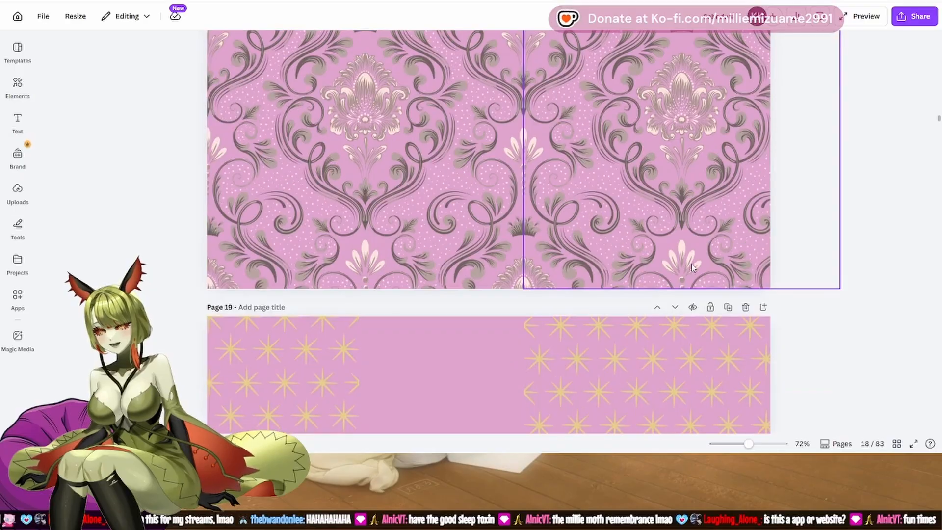
{"action": "scroll", "coordinate": [692, 267], "scroll_direction": "down", "scroll_amount": 8}
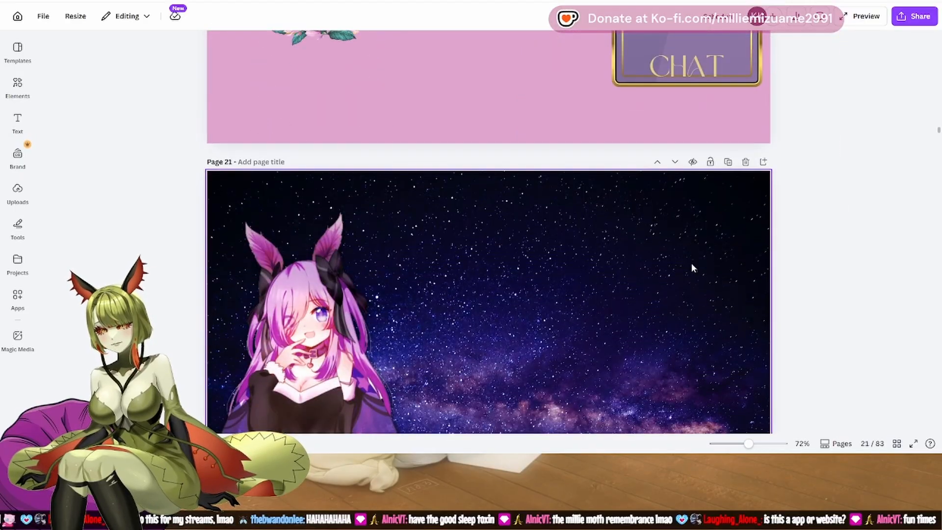
{"action": "scroll", "coordinate": [691, 265], "scroll_direction": "up", "scroll_amount": 6}
{"action": "scroll", "coordinate": [691, 265], "scroll_direction": "down", "scroll_amount": 4}
{"action": "scroll", "coordinate": [692, 268], "scroll_direction": "down", "scroll_amount": 10}
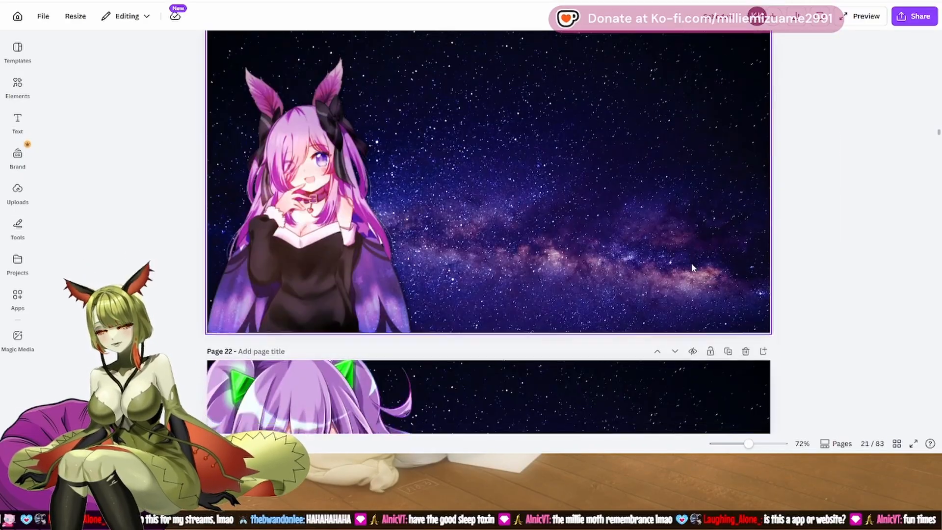
{"action": "scroll", "coordinate": [691, 268], "scroll_direction": "down", "scroll_amount": 10}
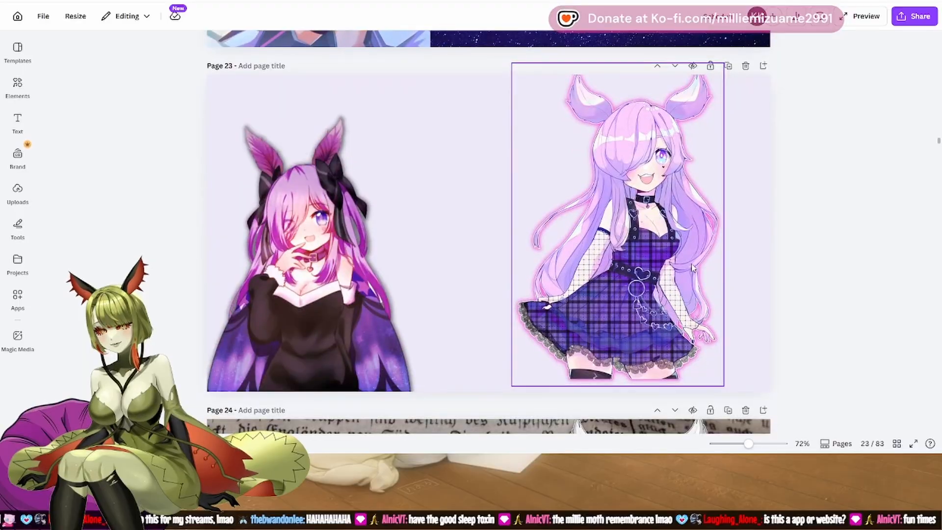
{"action": "scroll", "coordinate": [692, 267], "scroll_direction": "down", "scroll_amount": 6}
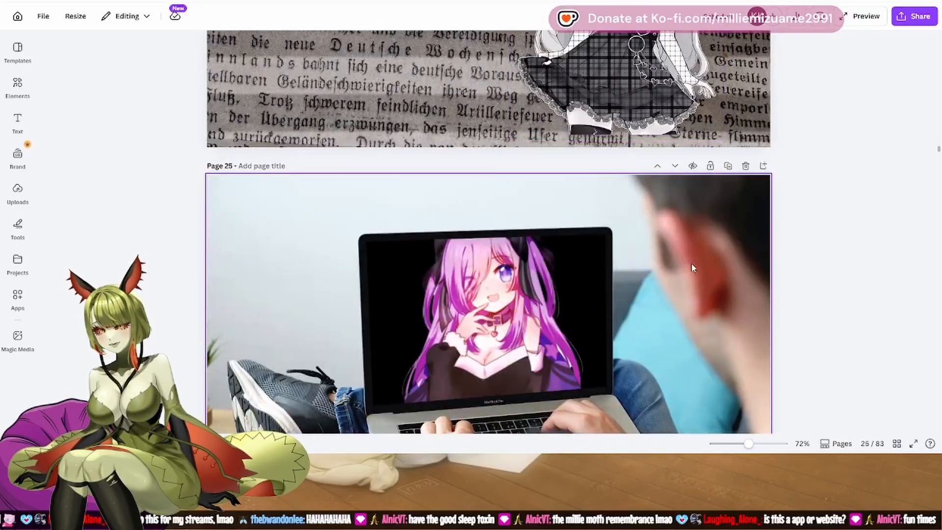
Step: Examine pages 25 to 40 of the "Schedule" design, including the heart, star and octagon schedules and the blank layouts
{"action": "scroll", "coordinate": [692, 267], "scroll_direction": "down", "scroll_amount": 6}
{"action": "scroll", "coordinate": [693, 268], "scroll_direction": "down", "scroll_amount": 8}
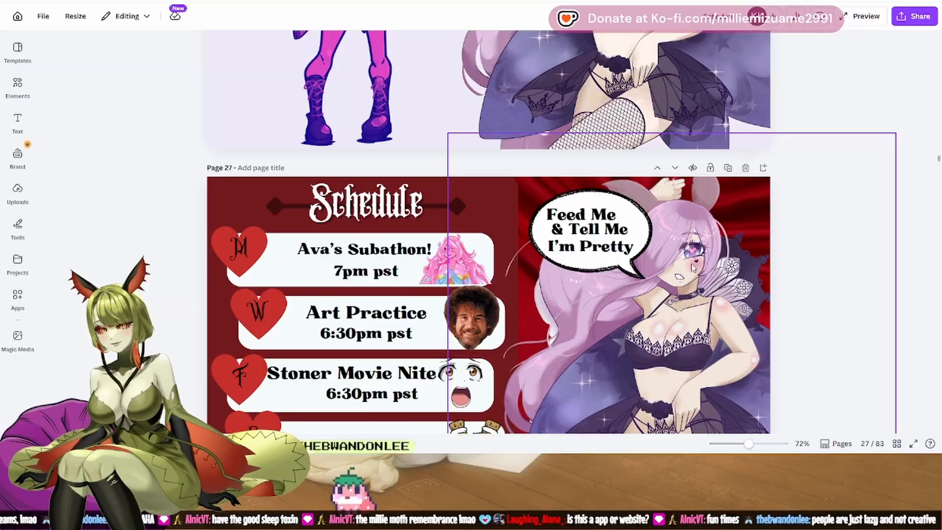
{"action": "scroll", "coordinate": [693, 267], "scroll_direction": "down", "scroll_amount": 15}
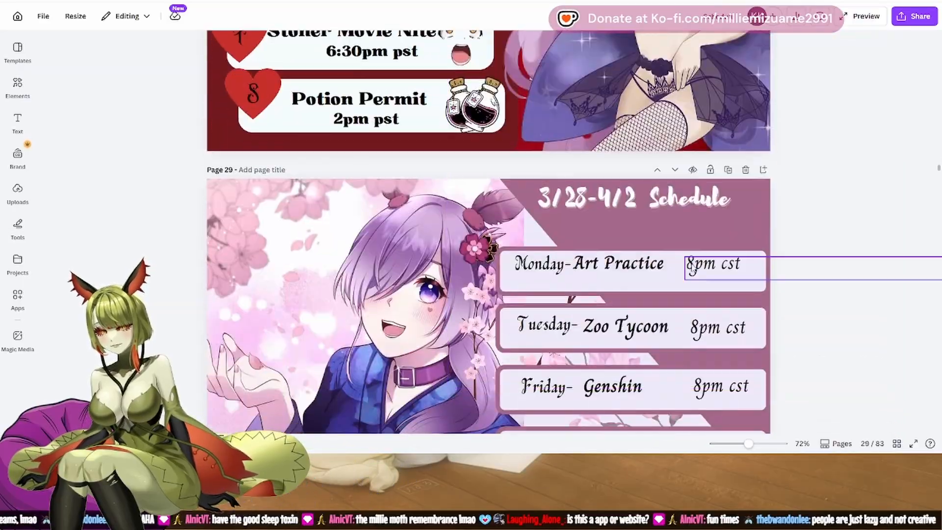
{"action": "scroll", "coordinate": [692, 267], "scroll_direction": "down", "scroll_amount": 12}
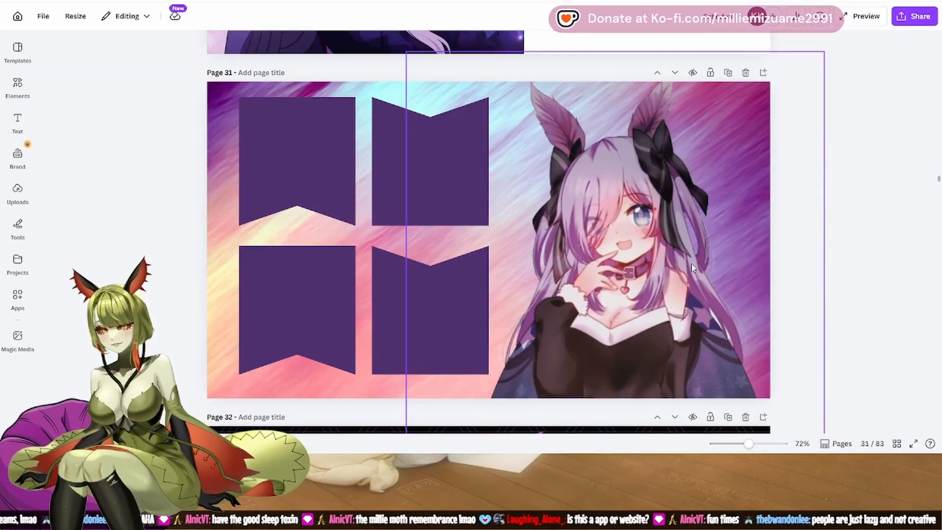
{"action": "scroll", "coordinate": [692, 268], "scroll_direction": "down", "scroll_amount": 5}
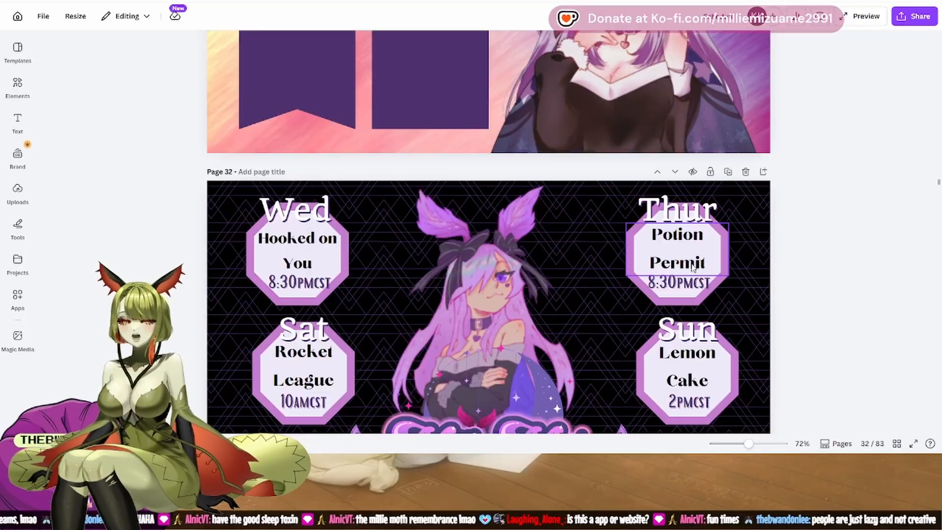
{"action": "scroll", "coordinate": [693, 268], "scroll_direction": "down", "scroll_amount": 11}
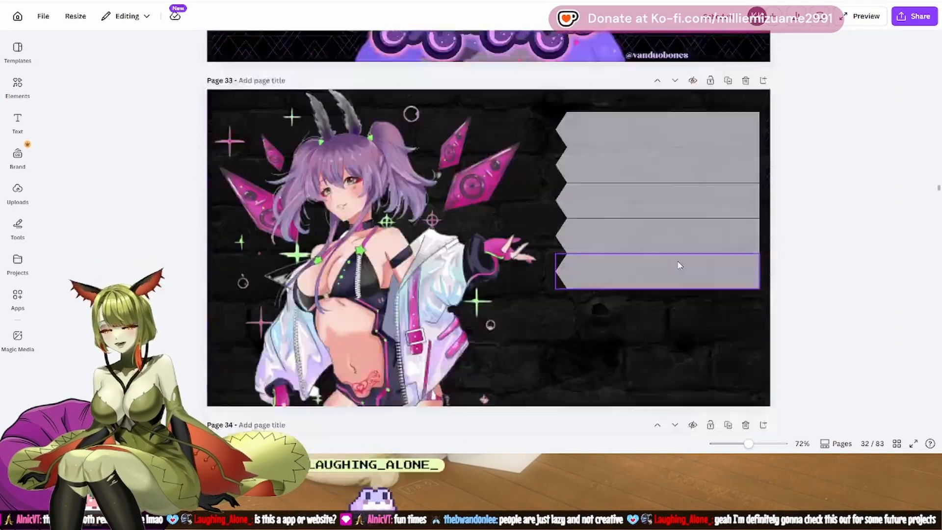
{"action": "scroll", "coordinate": [680, 265], "scroll_direction": "down", "scroll_amount": 4}
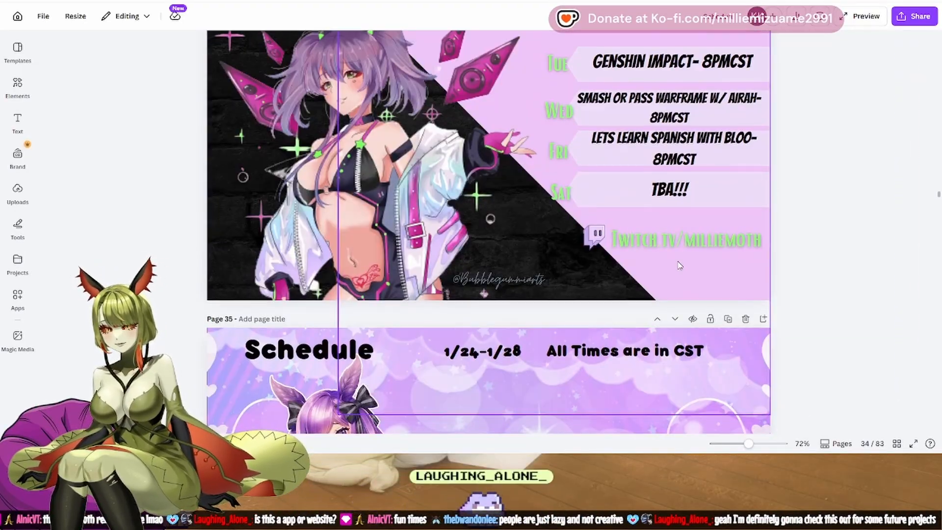
{"action": "scroll", "coordinate": [680, 265], "scroll_direction": "down", "scroll_amount": 13}
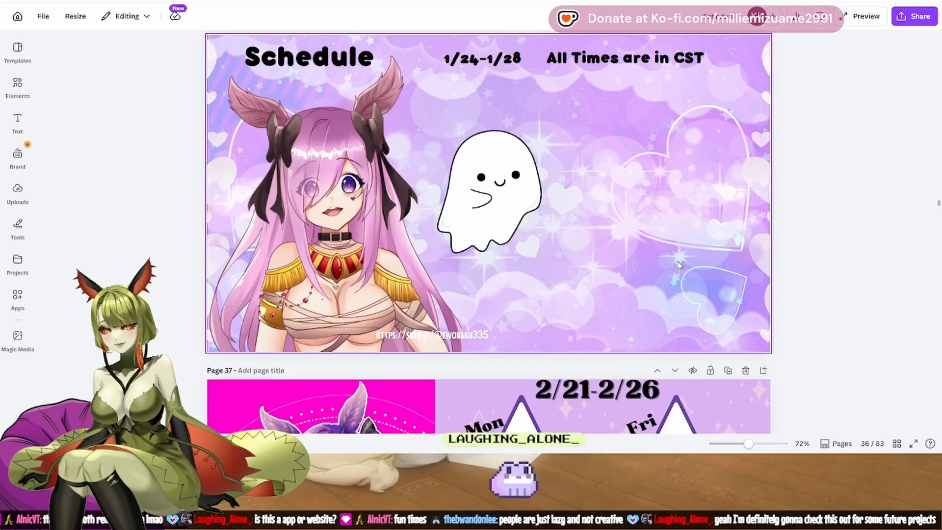
{"action": "scroll", "coordinate": [679, 265], "scroll_direction": "down", "scroll_amount": 12}
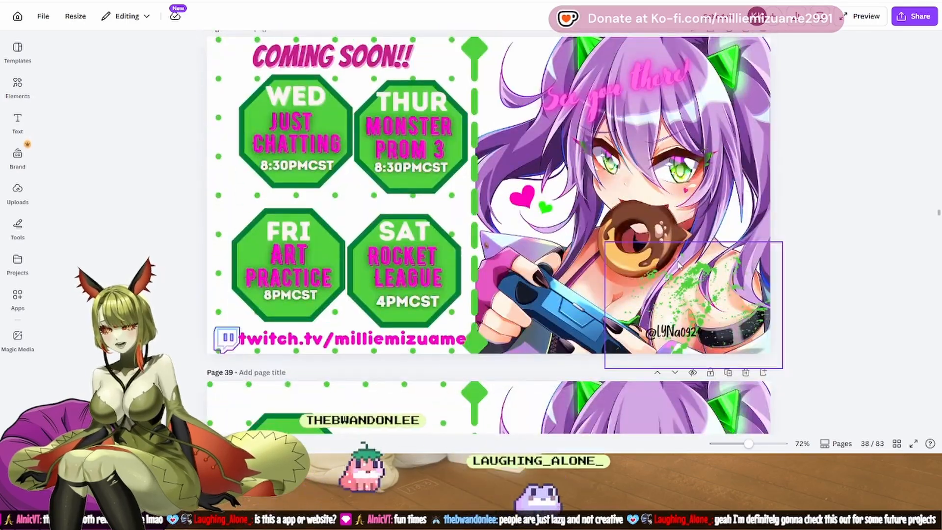
{"action": "scroll", "coordinate": [679, 265], "scroll_direction": "down", "scroll_amount": 11}
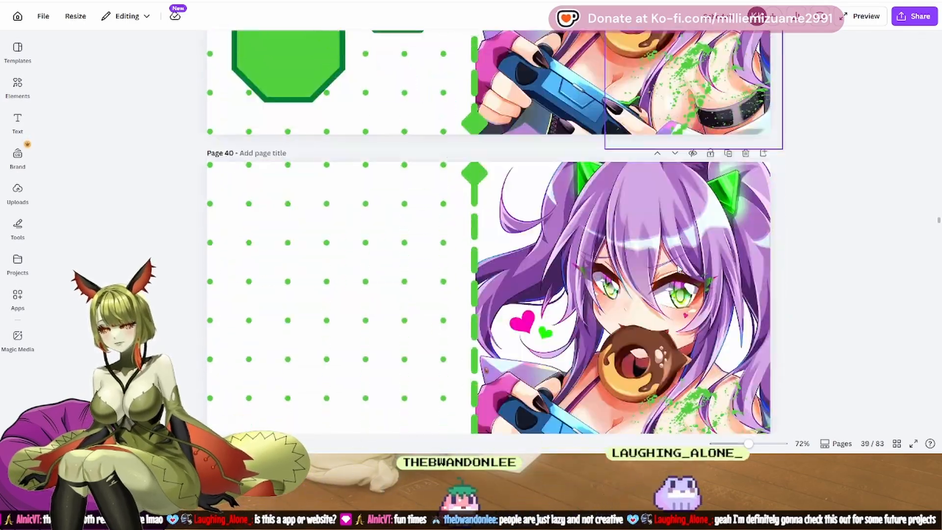
{"action": "scroll", "coordinate": [680, 270], "scroll_direction": "down", "scroll_amount": 2}
Step: Go back to the first page of the "Schedule" design and close the design
{"action": "scroll", "coordinate": [679, 268], "scroll_direction": "up", "scroll_amount": 20}
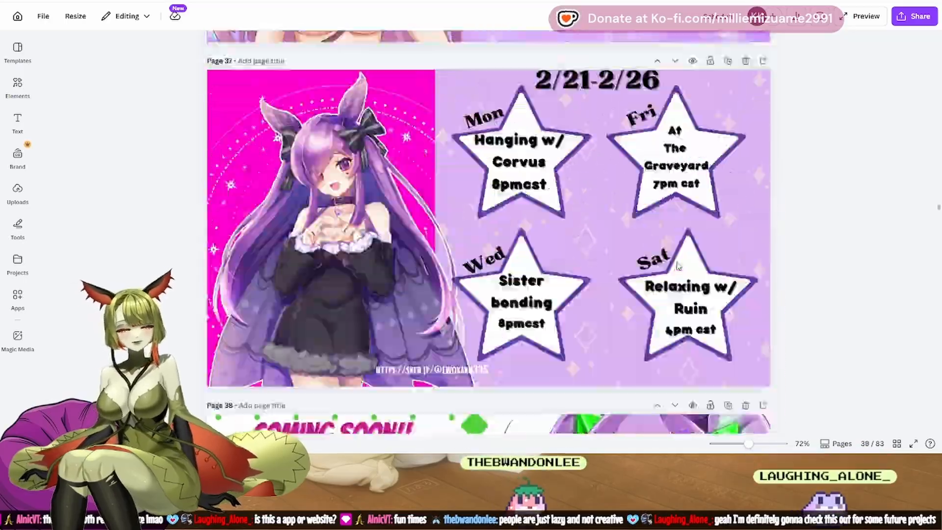
{"action": "scroll", "coordinate": [678, 265], "scroll_direction": "up", "scroll_amount": 20}
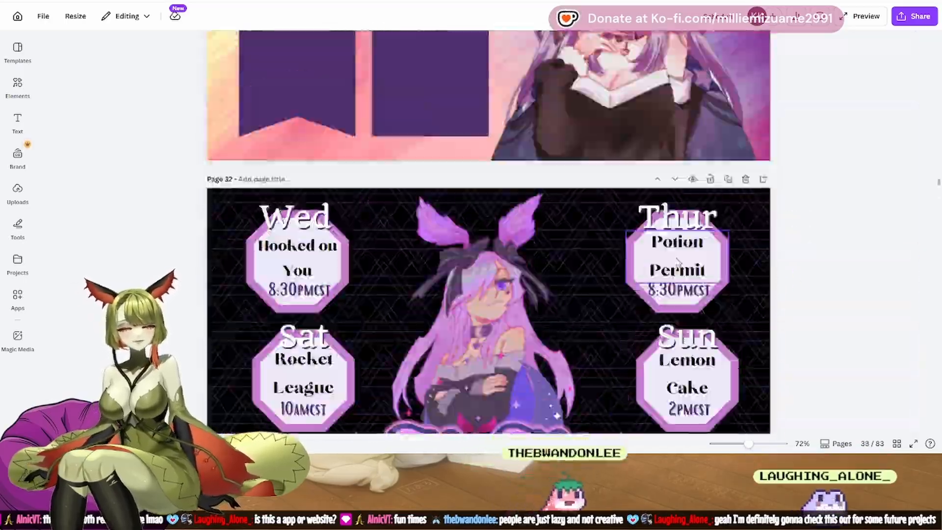
{"action": "scroll", "coordinate": [677, 259], "scroll_direction": "up", "scroll_amount": 20}
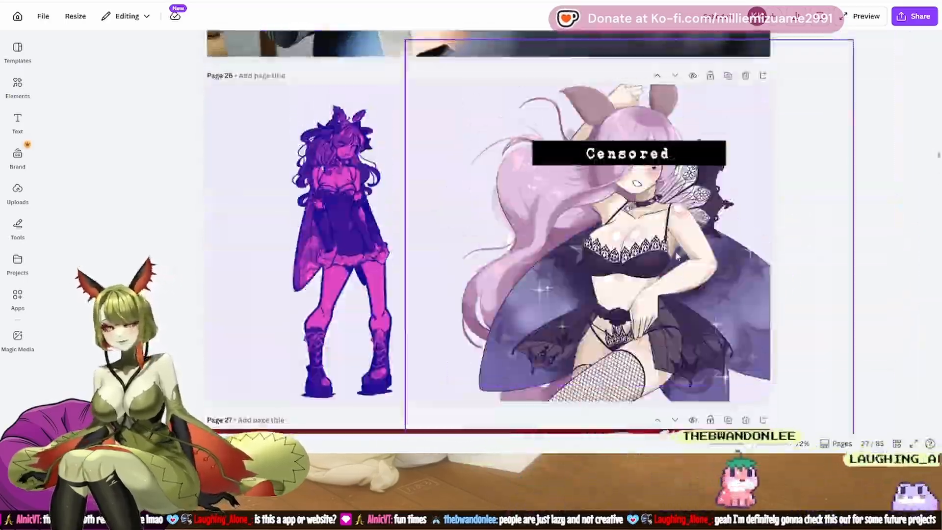
{"action": "scroll", "coordinate": [676, 255], "scroll_direction": "up", "scroll_amount": 20}
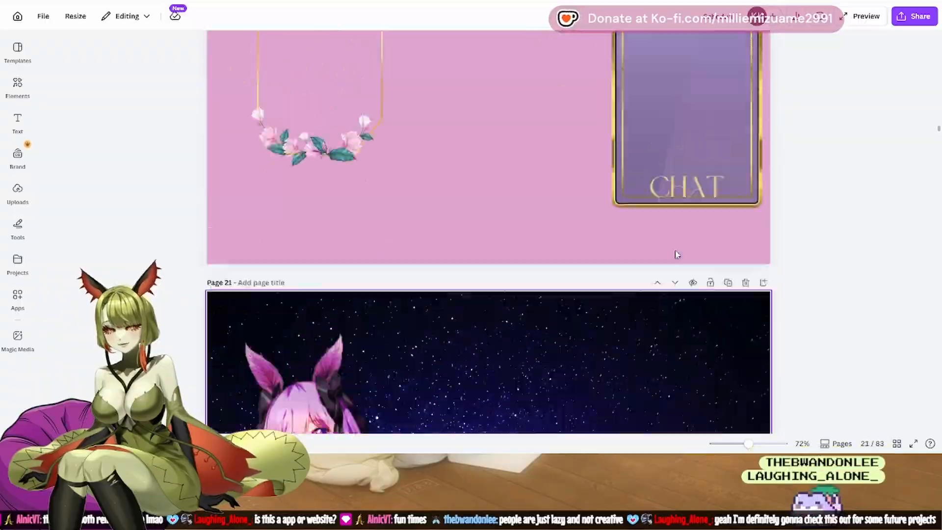
{"action": "scroll", "coordinate": [677, 253], "scroll_direction": "up", "scroll_amount": 20}
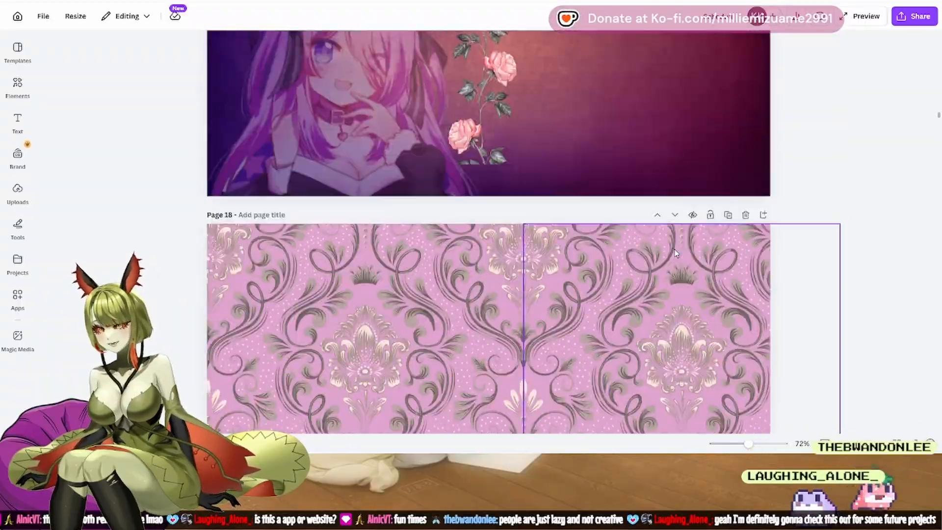
{"action": "scroll", "coordinate": [674, 251], "scroll_direction": "up", "scroll_amount": 20}
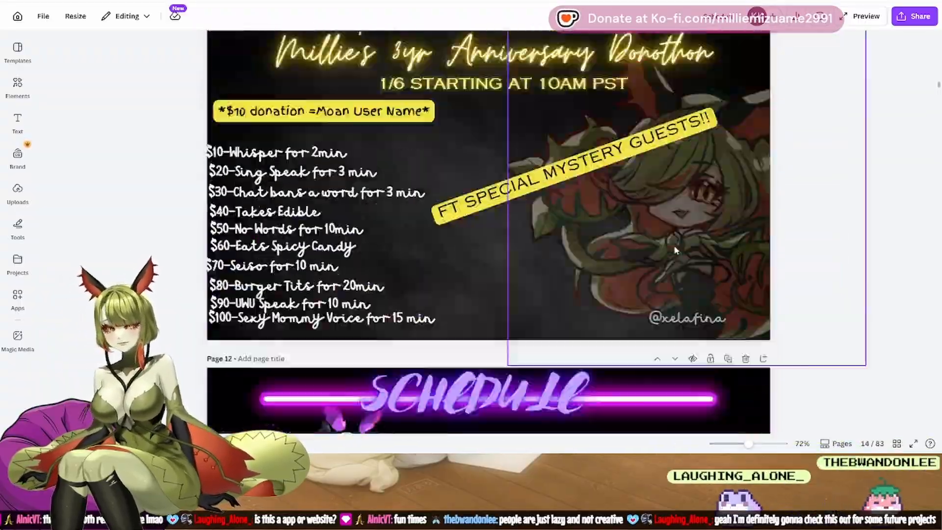
{"action": "scroll", "coordinate": [675, 248], "scroll_direction": "up", "scroll_amount": 20}
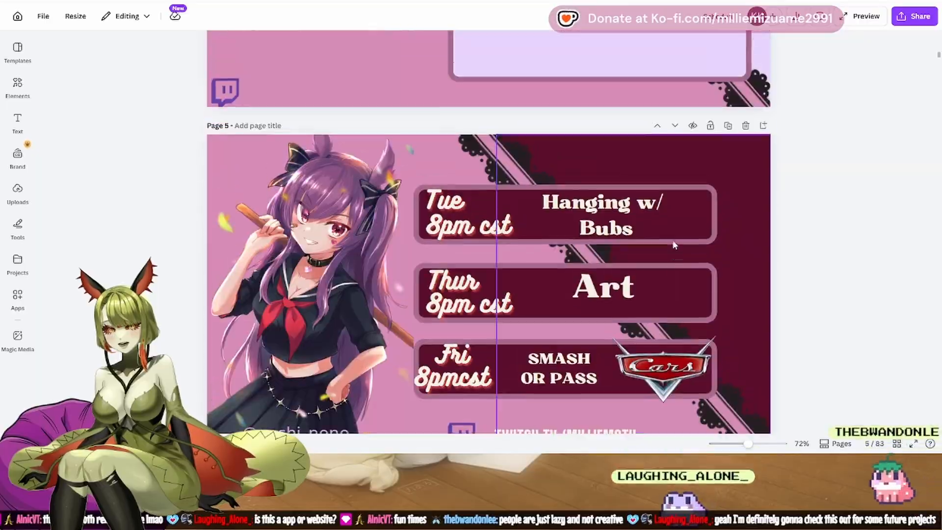
{"action": "scroll", "coordinate": [674, 245], "scroll_direction": "up", "scroll_amount": 8}
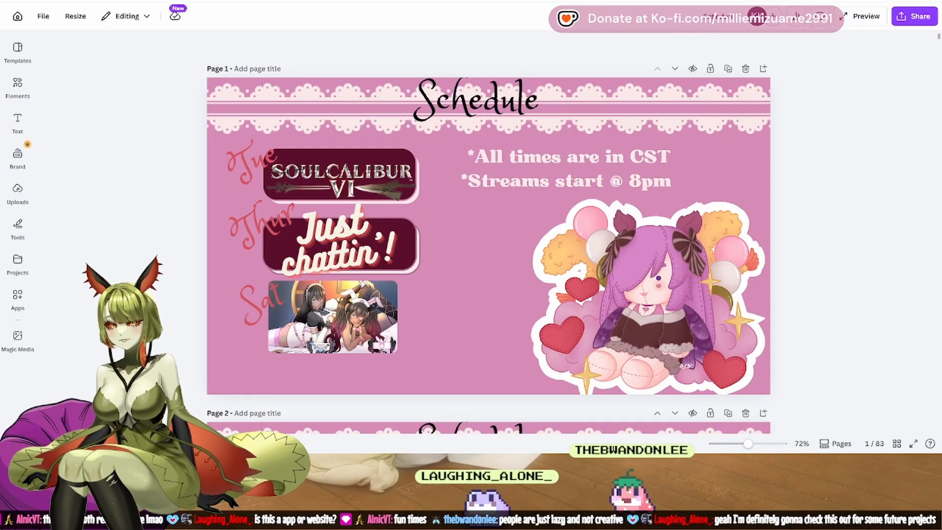
{"action": "key", "text": "ctrl+w"}
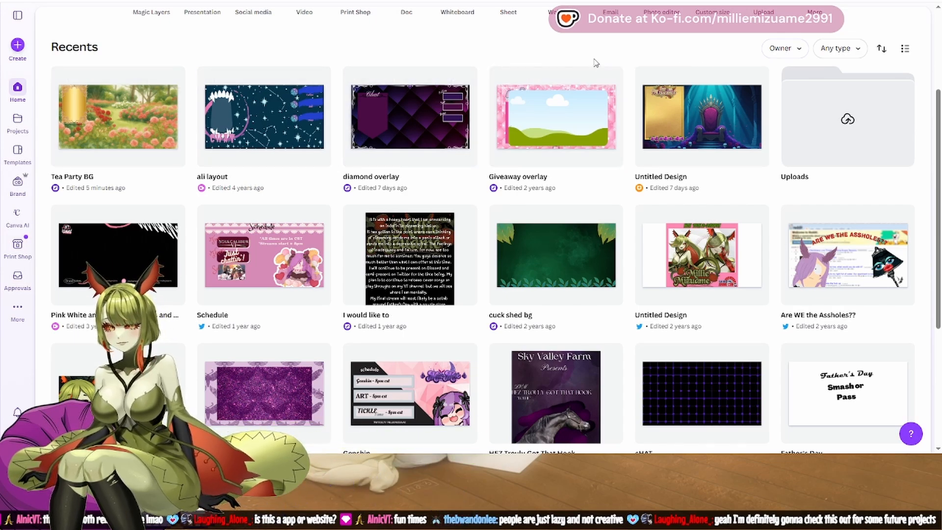
Step: Open the recent design "cuck shed bg" and view the farm scene on its second page
{"action": "left_click", "coordinate": [548, 252]}
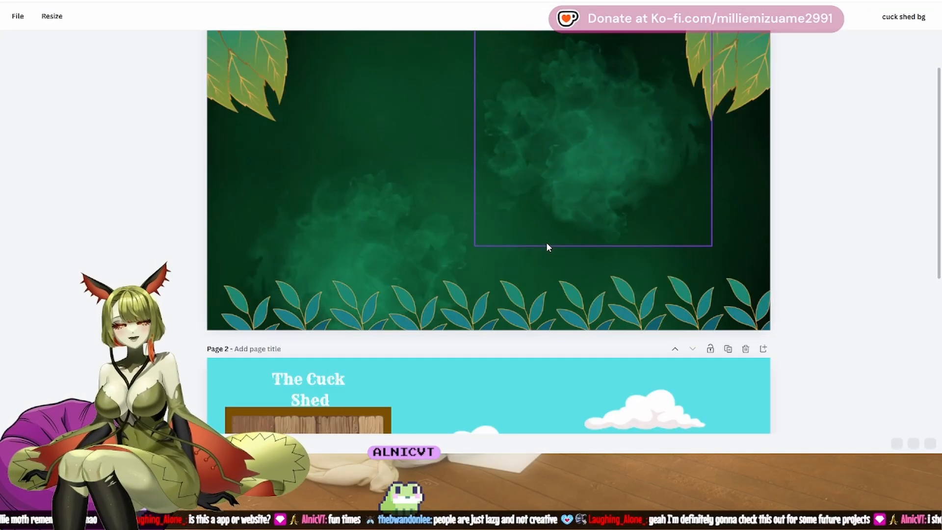
{"action": "scroll", "coordinate": [629, 211], "scroll_direction": "down", "scroll_amount": 5}
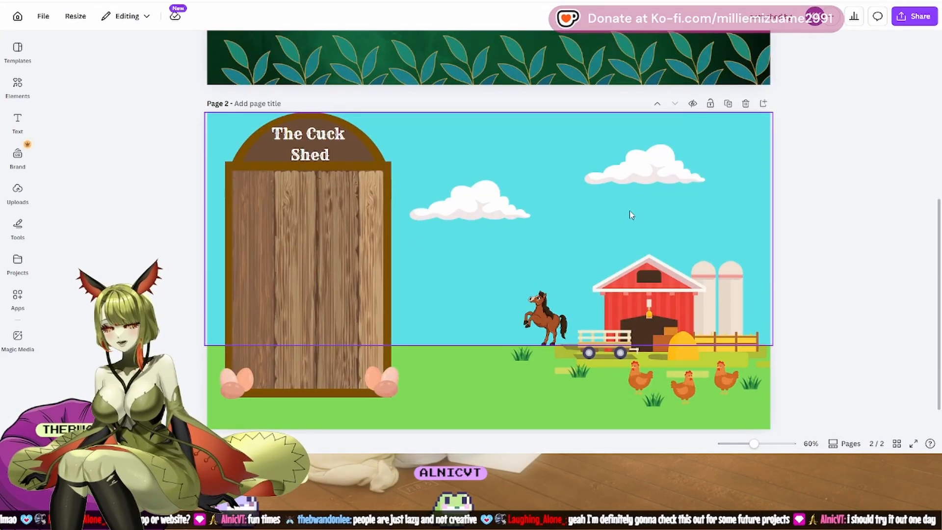
{"action": "scroll", "coordinate": [631, 214], "scroll_direction": "down", "scroll_amount": 1}
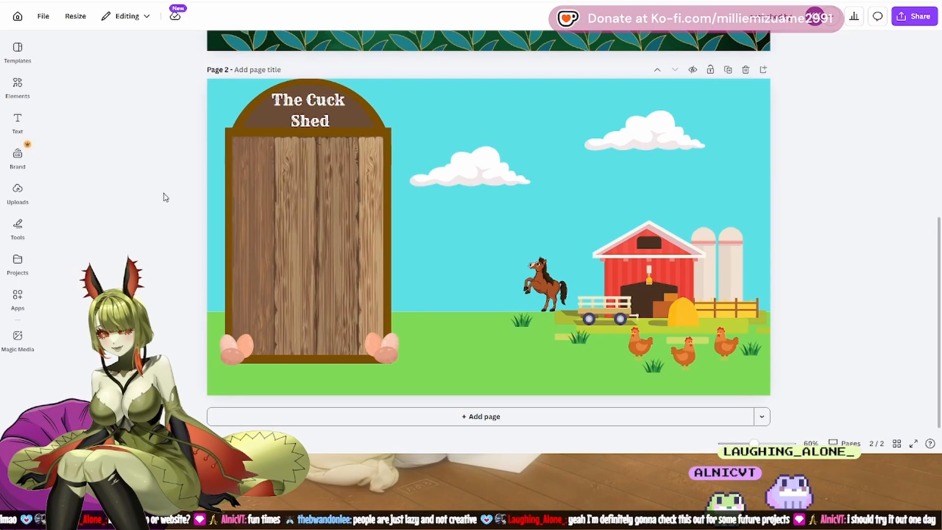
Step: Look through the uploaded images, return to the start of the list, and switch back to the home page with the recent designs
{"action": "left_click", "coordinate": [19, 193]}
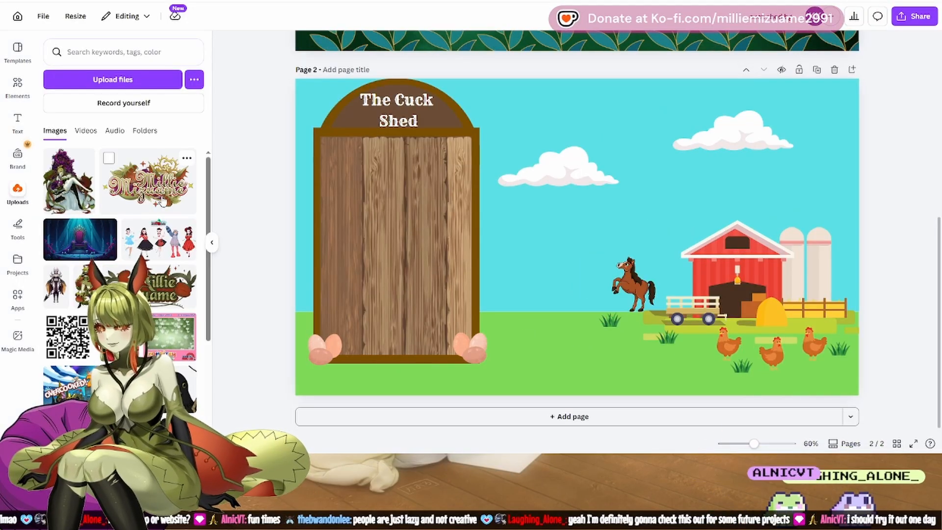
{"action": "scroll", "coordinate": [166, 206], "scroll_direction": "down", "scroll_amount": 15}
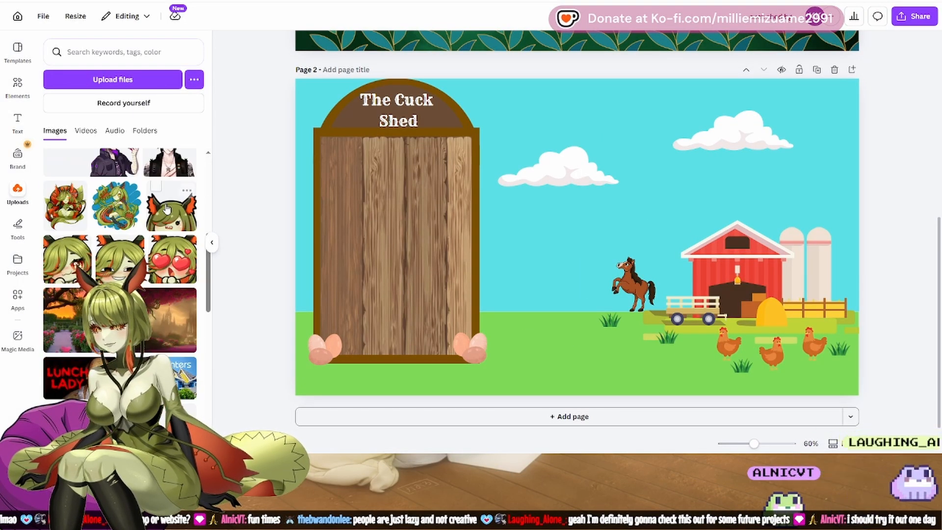
{"action": "scroll", "coordinate": [166, 209], "scroll_direction": "down", "scroll_amount": 5}
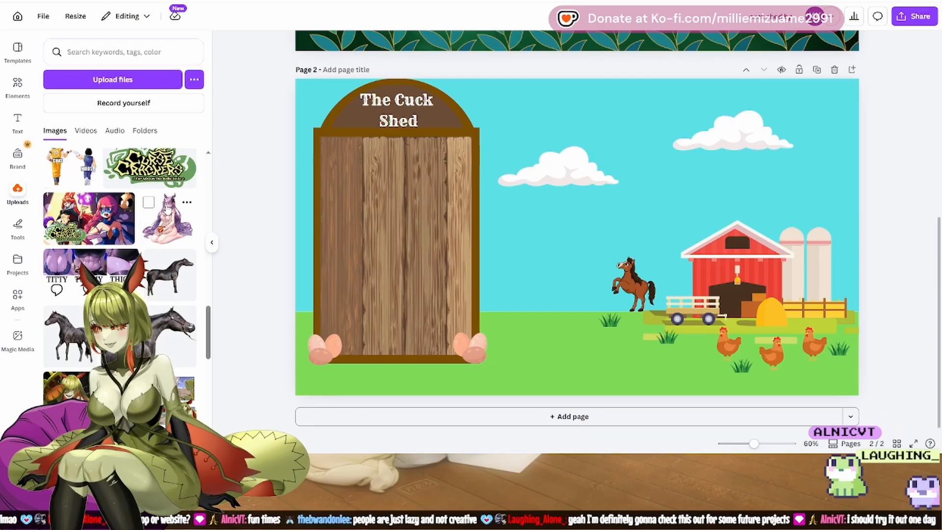
{"action": "scroll", "coordinate": [168, 210], "scroll_direction": "down", "scroll_amount": 3}
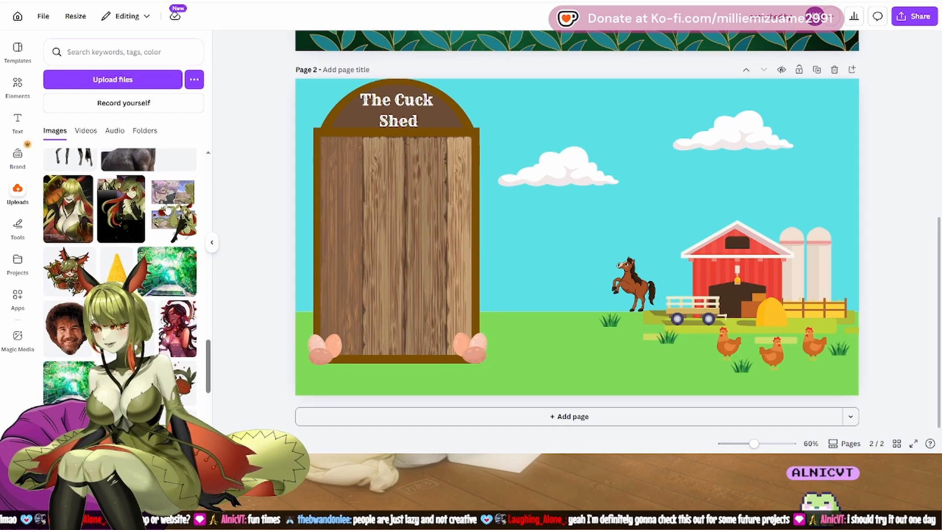
{"action": "scroll", "coordinate": [168, 210], "scroll_direction": "down", "scroll_amount": 5}
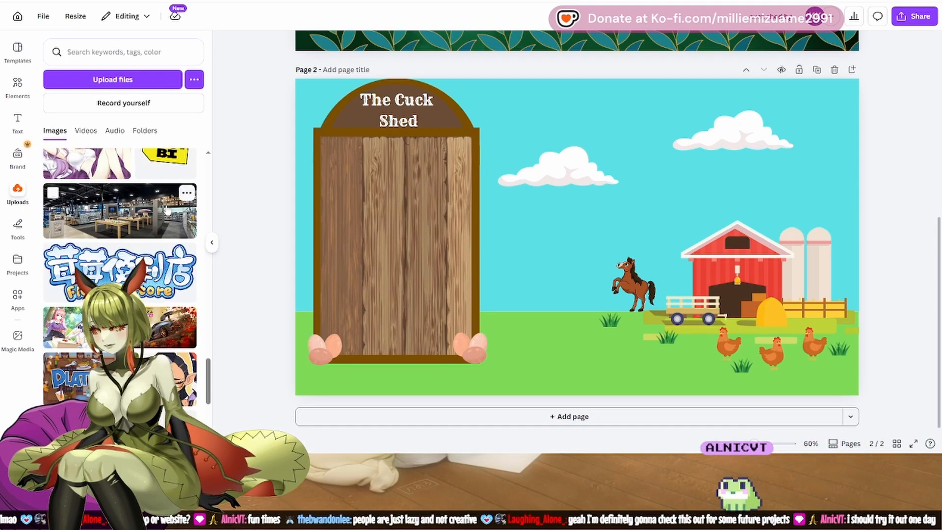
{"action": "scroll", "coordinate": [168, 210], "scroll_direction": "down", "scroll_amount": 6}
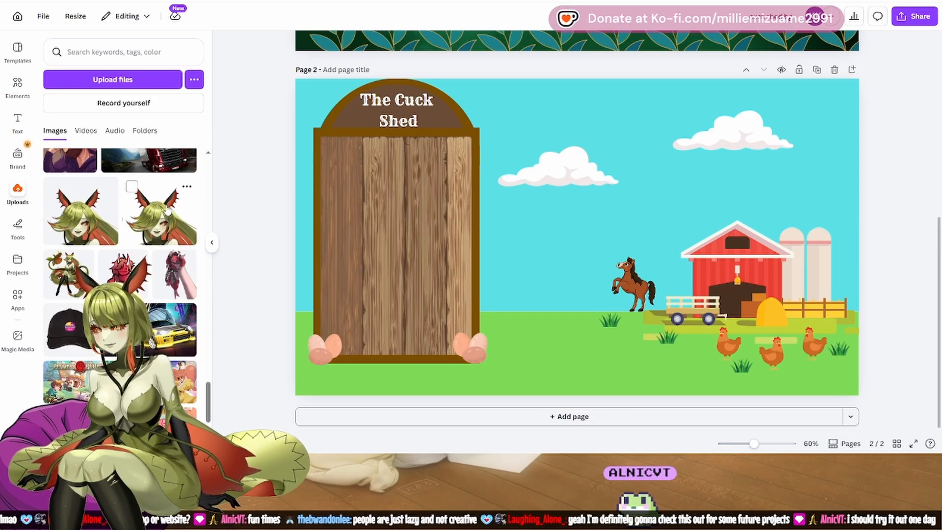
{"action": "scroll", "coordinate": [168, 209], "scroll_direction": "up", "scroll_amount": 10}
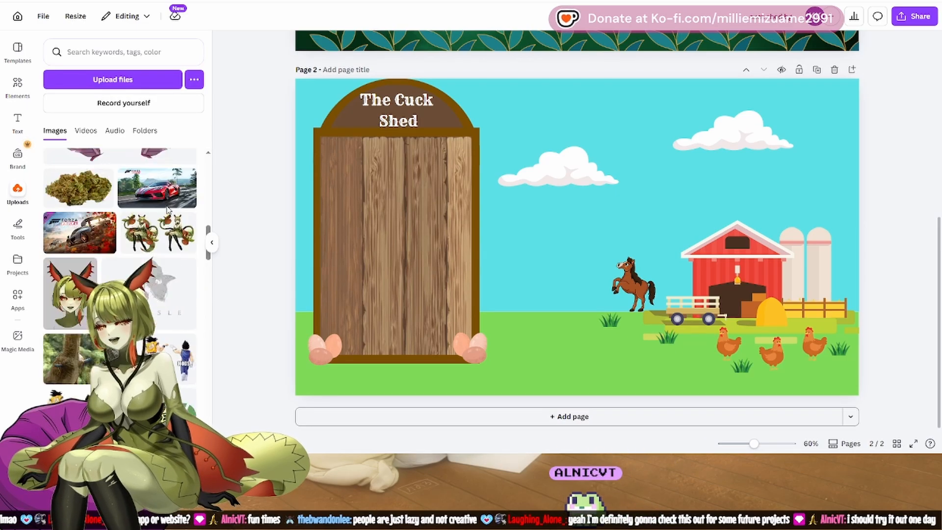
{"action": "scroll", "coordinate": [168, 210], "scroll_direction": "up", "scroll_amount": 8}
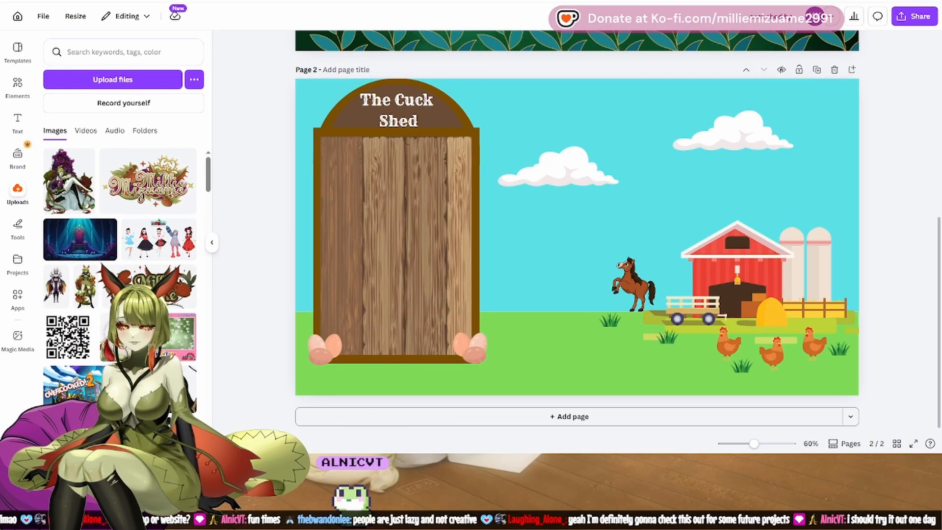
{"action": "key", "text": "ctrl+Tab"}
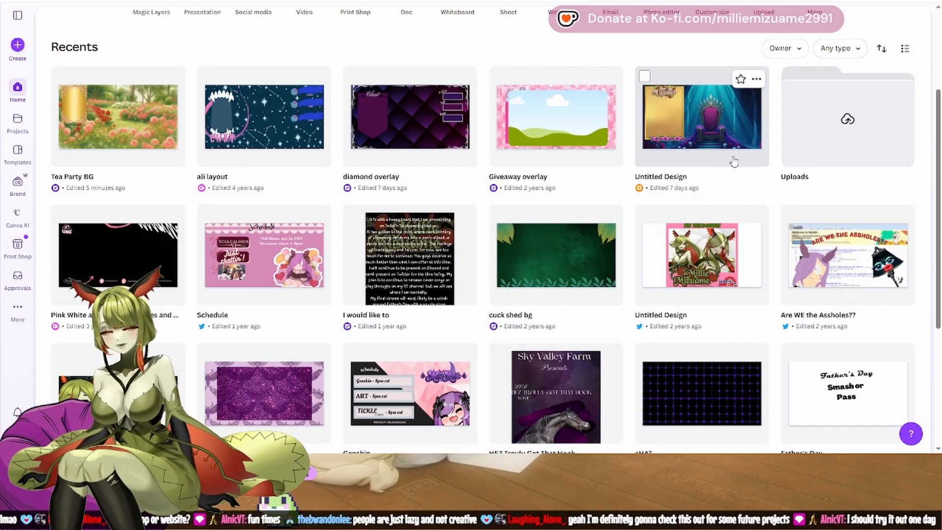
Step: Create a new blank Twitch Screen design, finding the format by searching the design types for "twi"
{"action": "scroll", "coordinate": [734, 162], "scroll_direction": "up", "scroll_amount": 3}
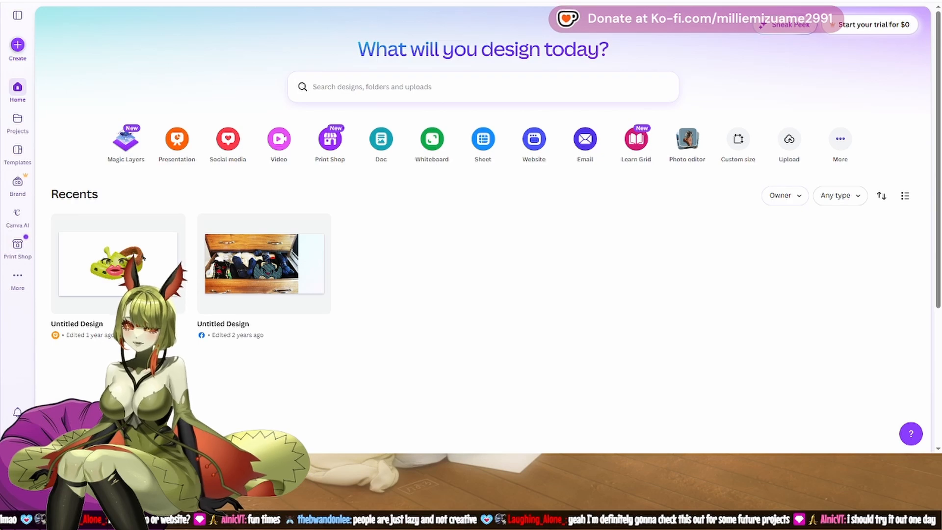
{"action": "left_click", "coordinate": [16, 49]}
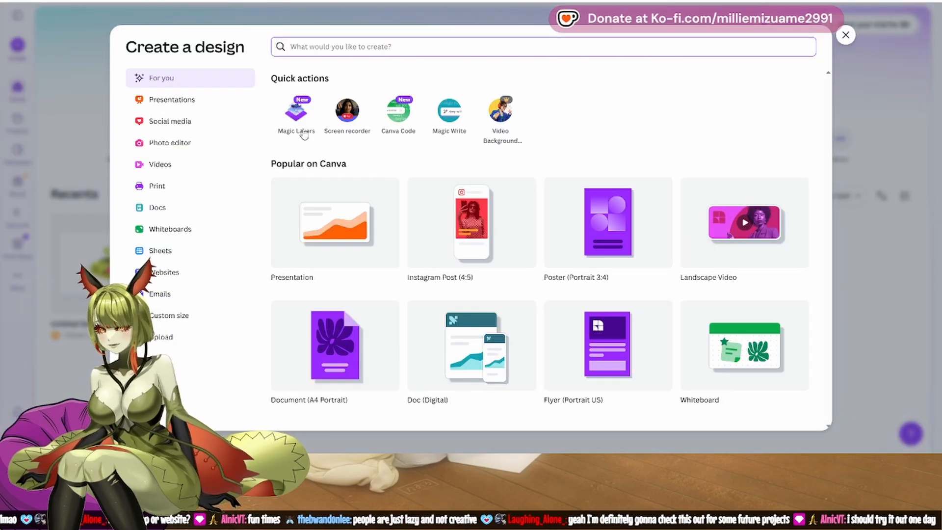
{"action": "type", "text": "twi"}
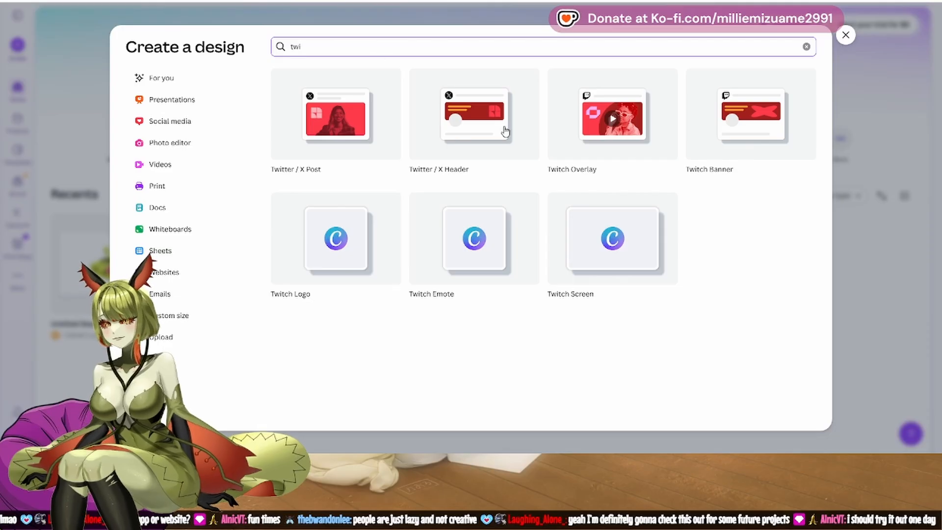
{"action": "left_click", "coordinate": [642, 235]}
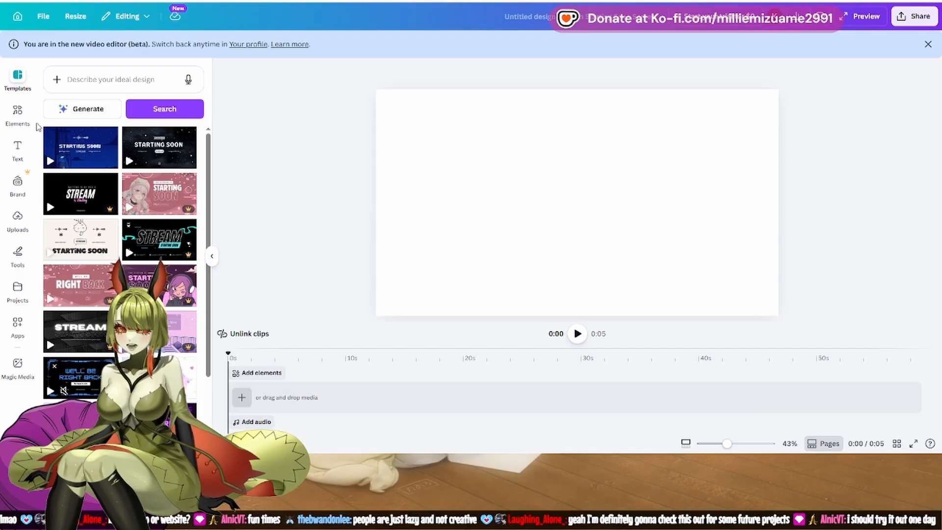
Step: Search the templates for "flower garden"
{"action": "left_click", "coordinate": [120, 79]}
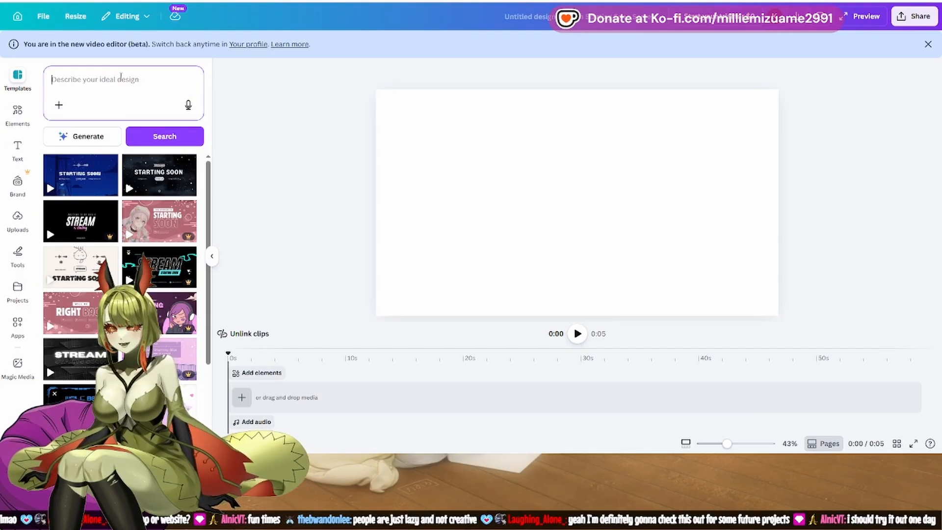
{"action": "type", "text": "garden"}
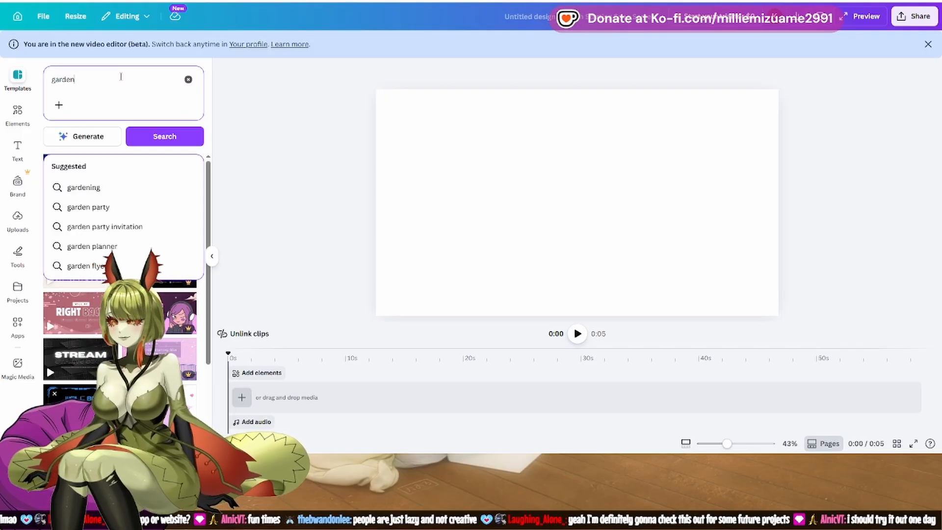
{"action": "key", "text": "BackSpace"}
{"action": "key", "text": "BackSpace"}
{"action": "key", "text": "BackSpace"}
{"action": "key", "text": "BackSpace"}
{"action": "key", "text": "BackSpace"}
{"action": "key", "text": "BackSpace"}
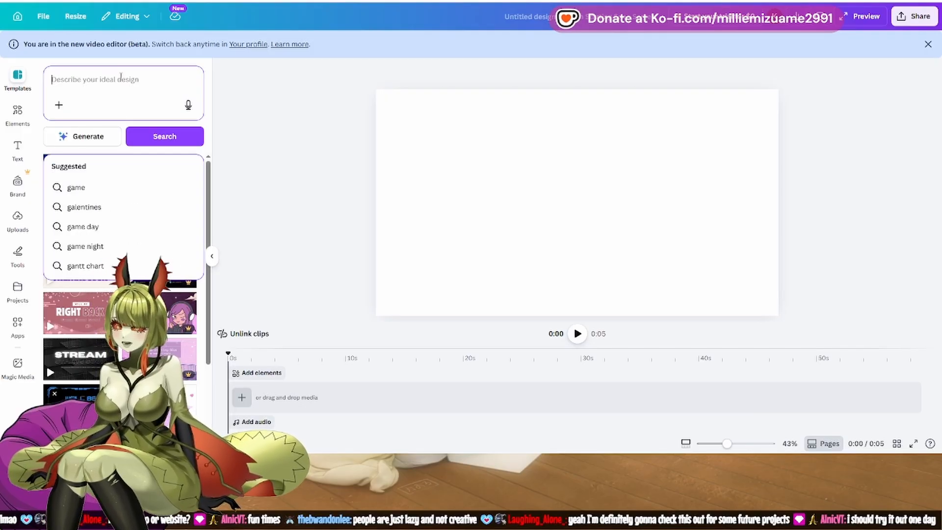
{"action": "type", "text": "flower "}
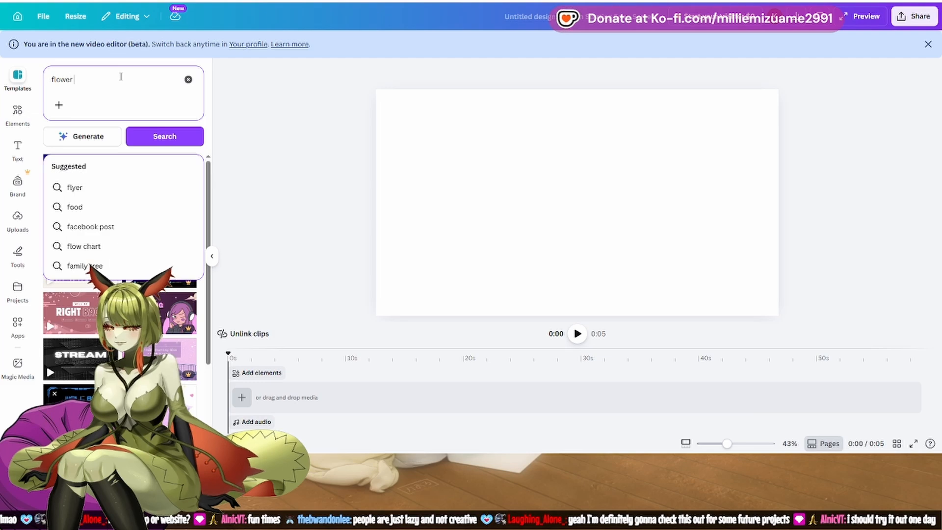
{"action": "type", "text": "garden"}
{"action": "key", "text": "Return"}
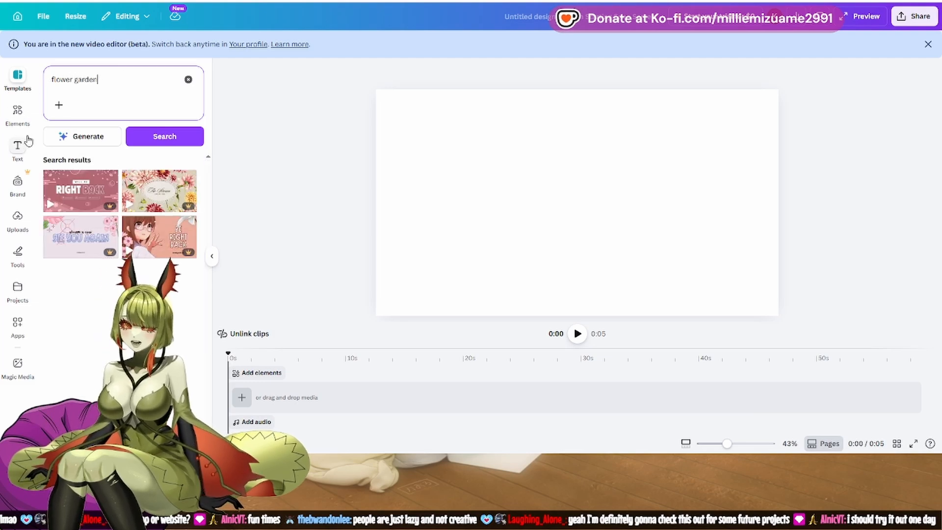
Step: Search the elements for "flower garden background" and show only the photos
{"action": "left_click", "coordinate": [18, 112]}
{"action": "left_click", "coordinate": [119, 78]}
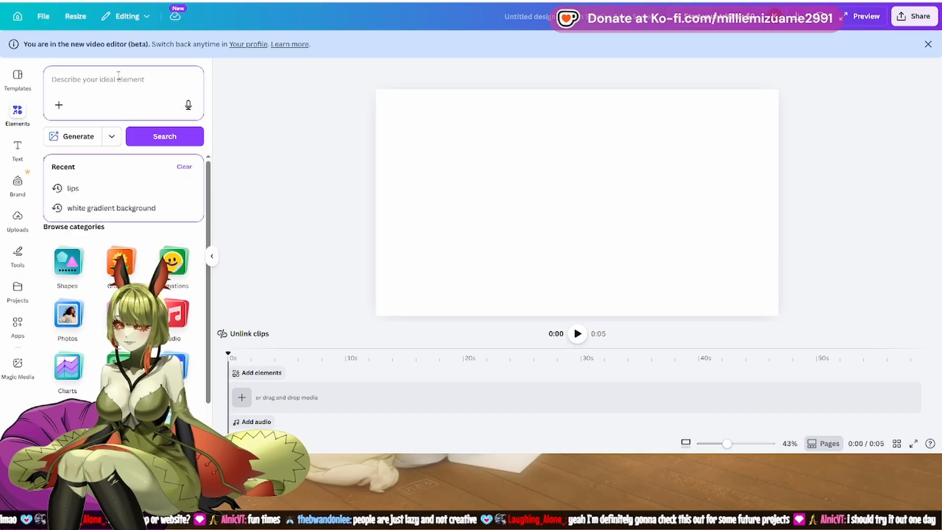
{"action": "type", "text": "flo"}
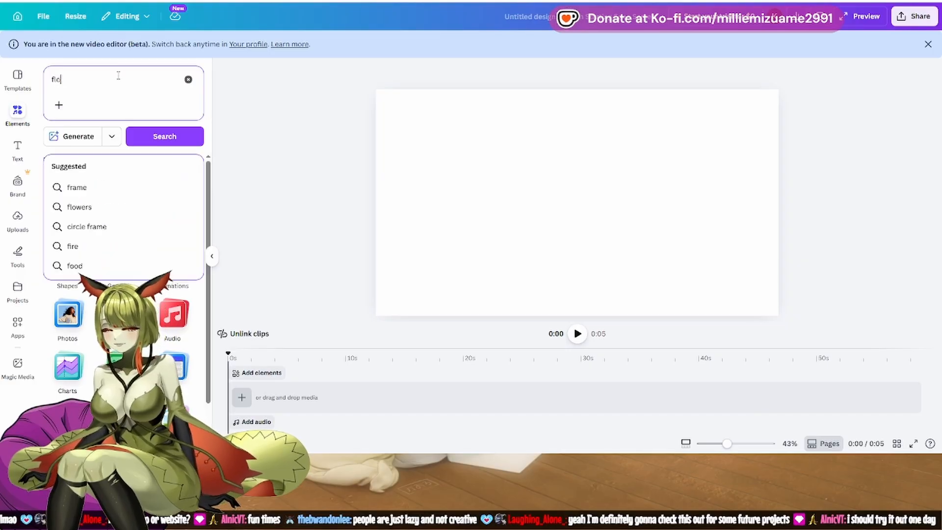
{"action": "type", "text": "wer ga"}
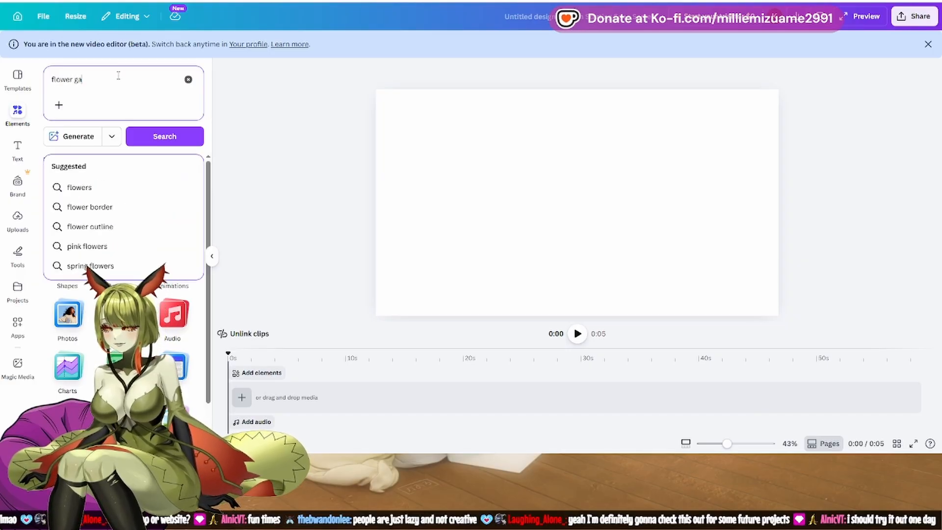
{"action": "type", "text": "rden"}
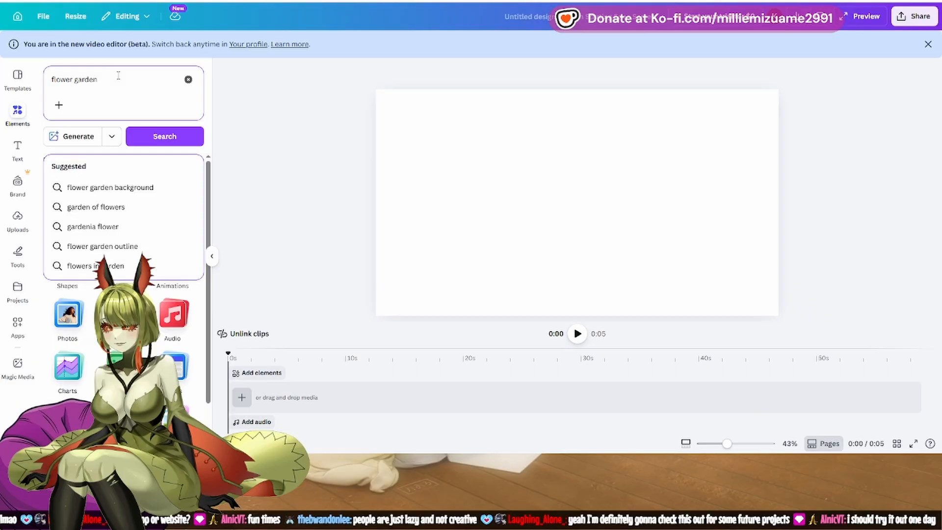
{"action": "left_click", "coordinate": [122, 188]}
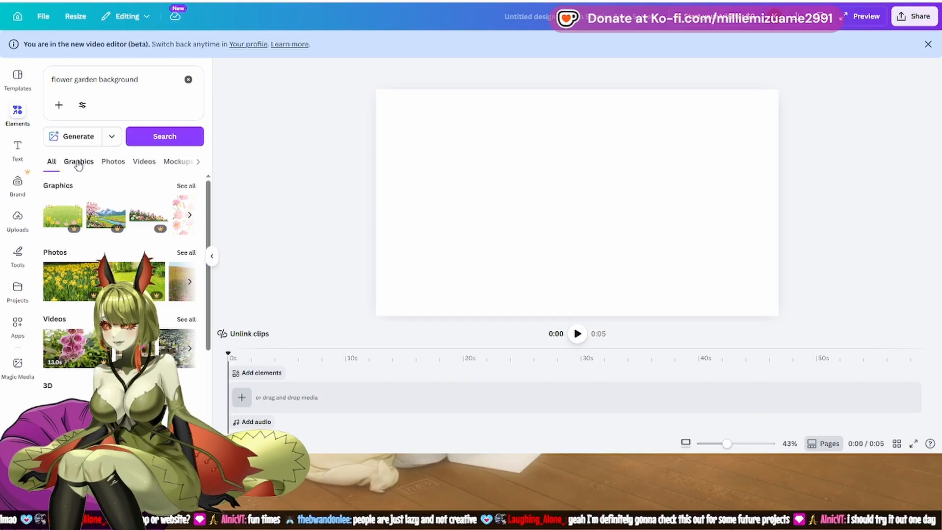
{"action": "left_click", "coordinate": [114, 162]}
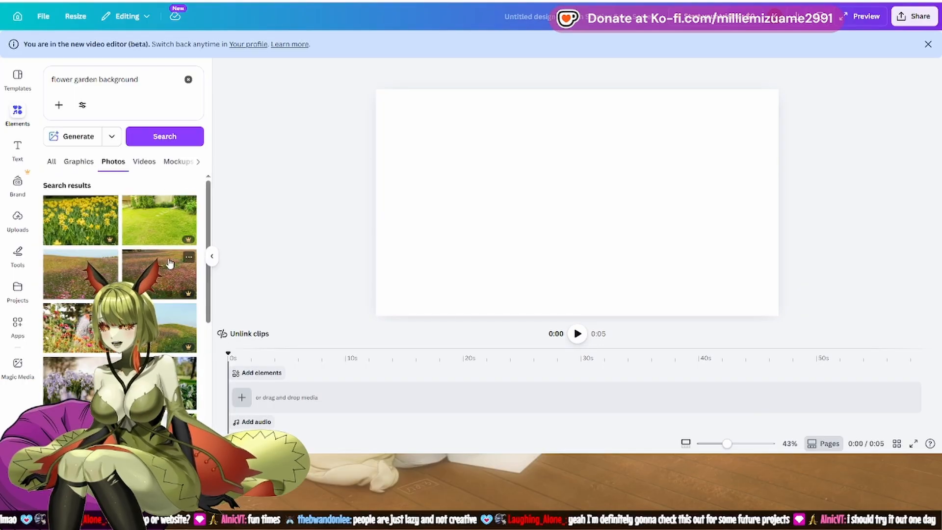
Step: Add the photo of a pink-flowering shrub hanging over a white wall to the blank page
{"action": "scroll", "coordinate": [162, 263], "scroll_direction": "down", "scroll_amount": 2}
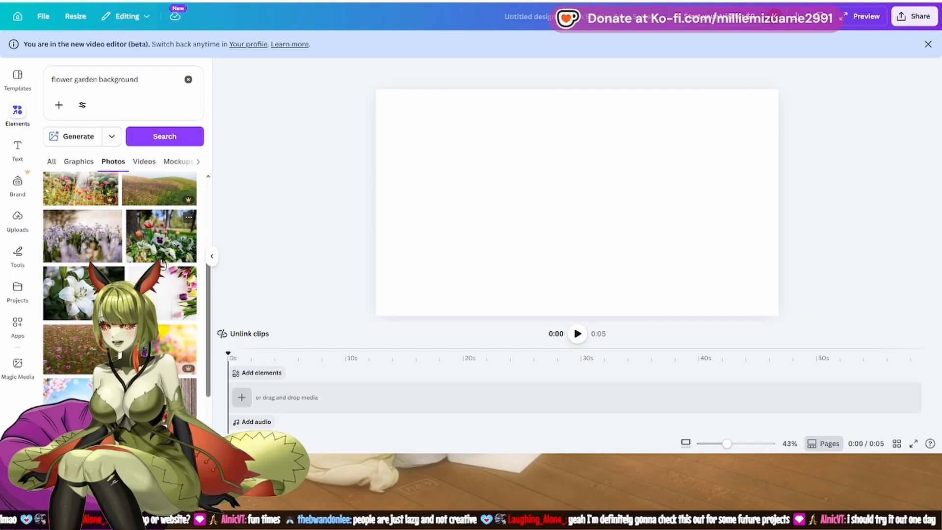
{"action": "scroll", "coordinate": [162, 263], "scroll_direction": "down", "scroll_amount": 2}
{"action": "scroll", "coordinate": [162, 263], "scroll_direction": "down", "scroll_amount": 2}
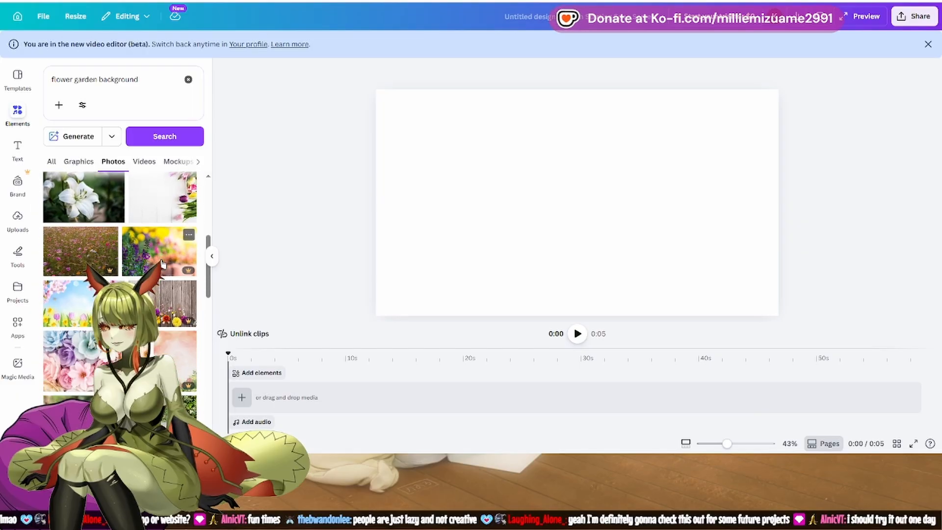
{"action": "scroll", "coordinate": [161, 264], "scroll_direction": "down", "scroll_amount": 1}
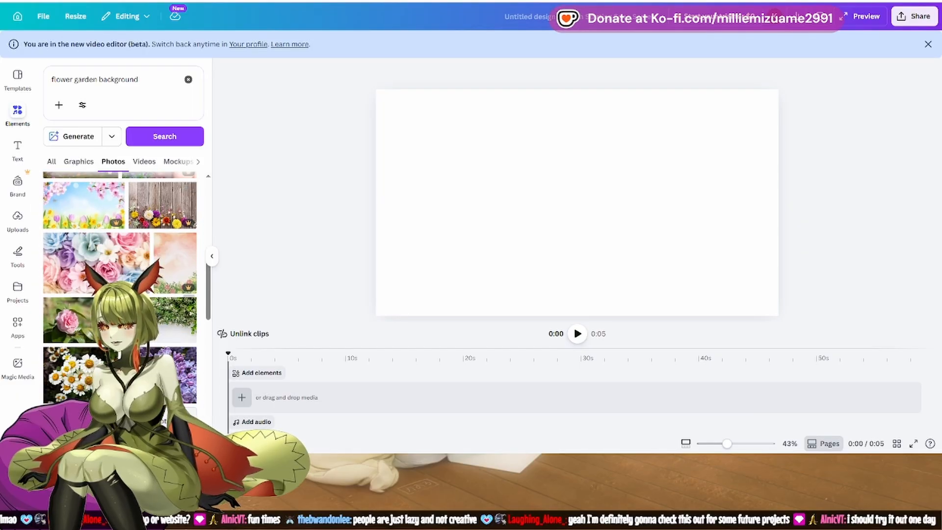
{"action": "left_click", "coordinate": [190, 309]}
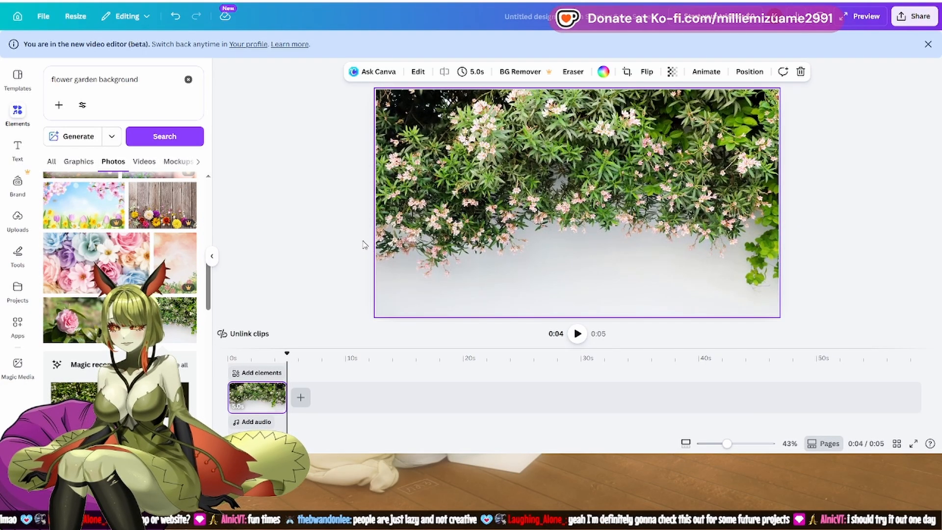
Step: Add the photo of colourful mixed garden flowers from the photo results as a second clip, and dismiss the video editor beta notice
{"action": "scroll", "coordinate": [162, 265], "scroll_direction": "down", "scroll_amount": 1}
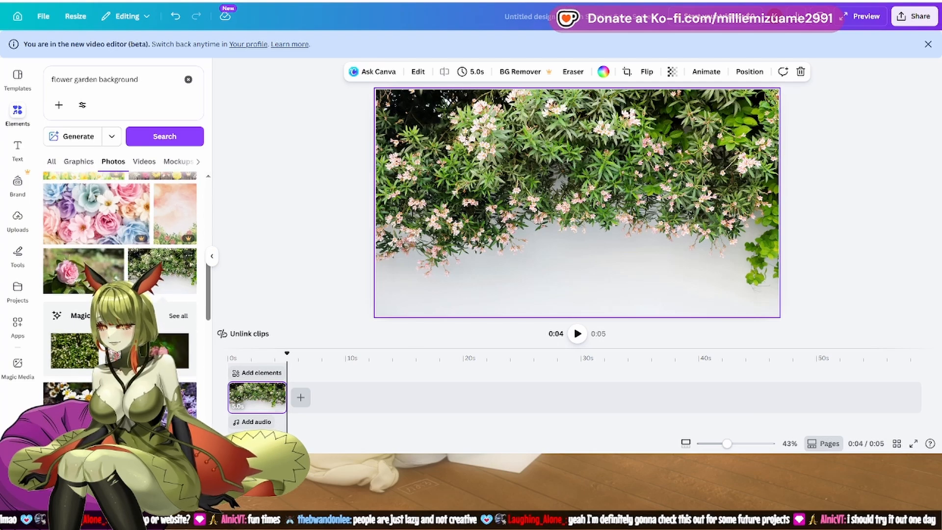
{"action": "scroll", "coordinate": [121, 244], "scroll_direction": "down", "scroll_amount": 3}
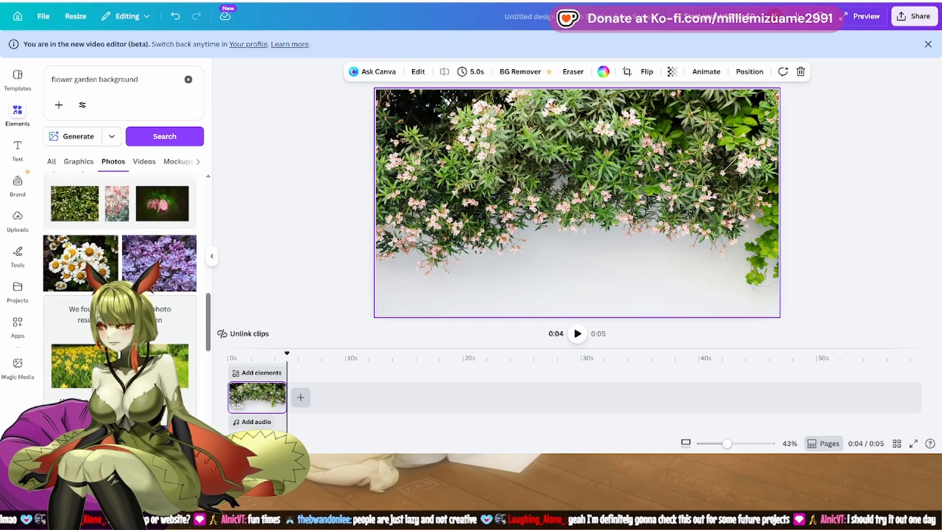
{"action": "scroll", "coordinate": [151, 298], "scroll_direction": "down", "scroll_amount": 4}
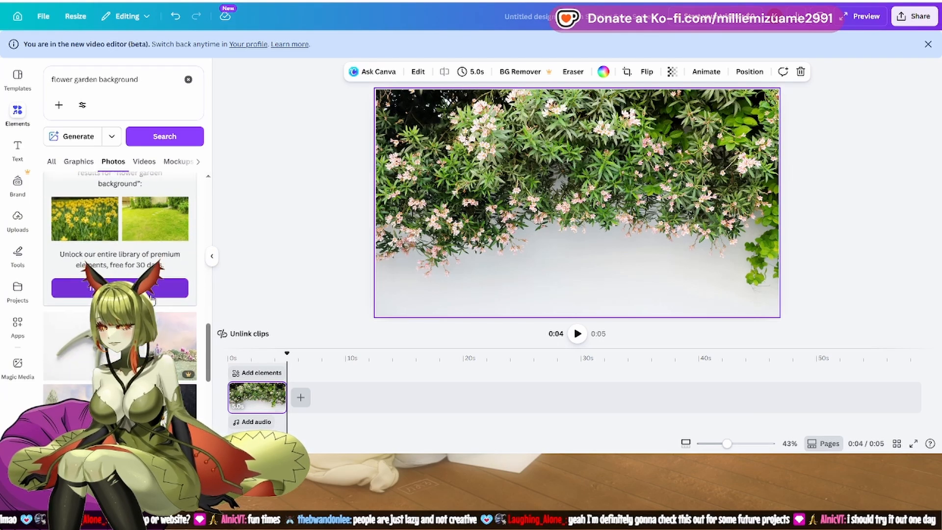
{"action": "scroll", "coordinate": [152, 298], "scroll_direction": "down", "scroll_amount": 1}
{"action": "scroll", "coordinate": [152, 298], "scroll_direction": "down", "scroll_amount": 1}
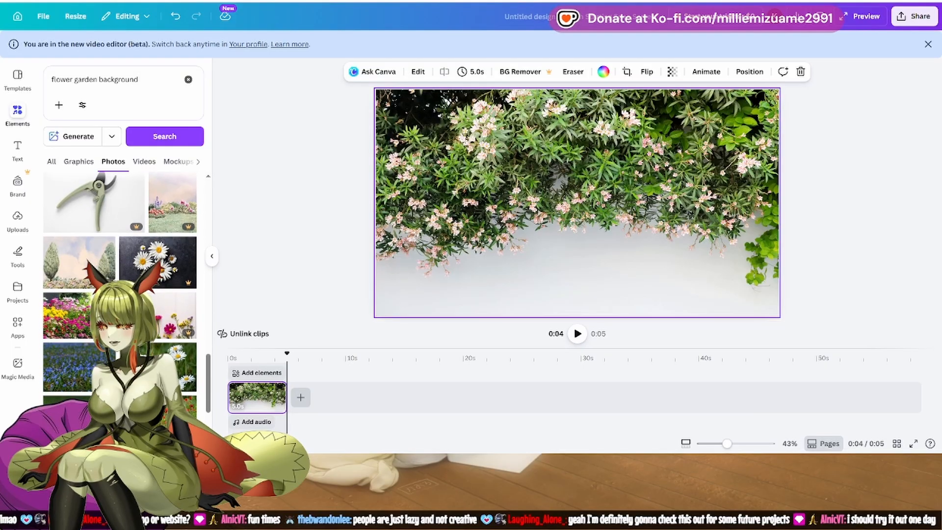
{"action": "scroll", "coordinate": [75, 349], "scroll_direction": "down", "scroll_amount": 1}
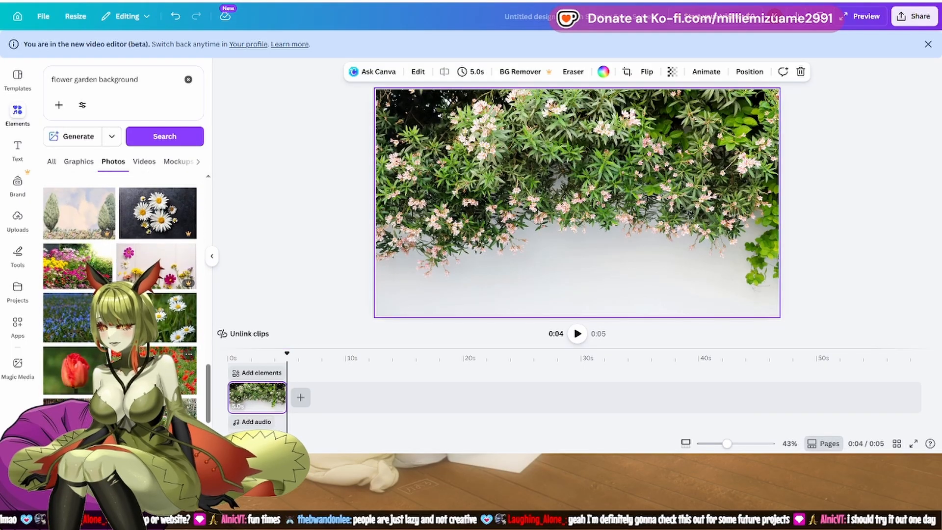
{"action": "scroll", "coordinate": [75, 350], "scroll_direction": "down", "scroll_amount": 1}
{"action": "scroll", "coordinate": [173, 344], "scroll_direction": "down", "scroll_amount": 5}
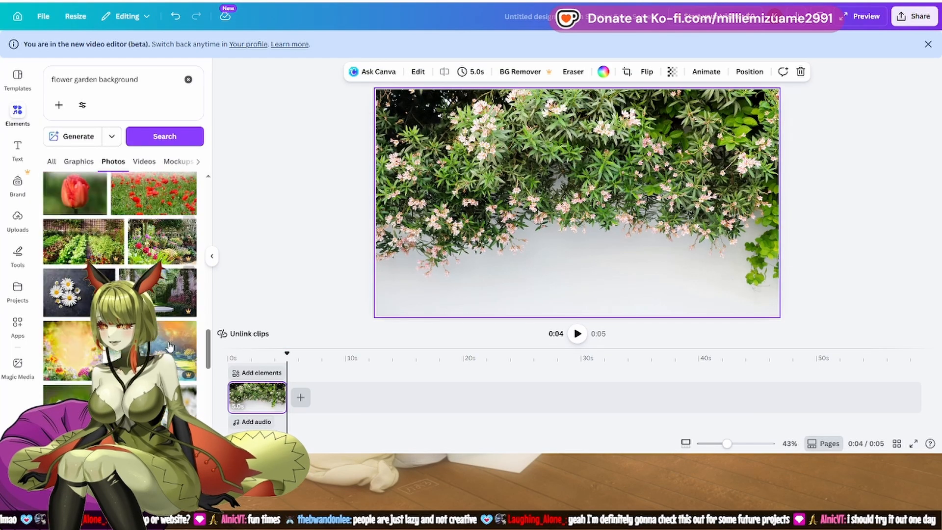
{"action": "scroll", "coordinate": [199, 306], "scroll_direction": "down", "scroll_amount": 4}
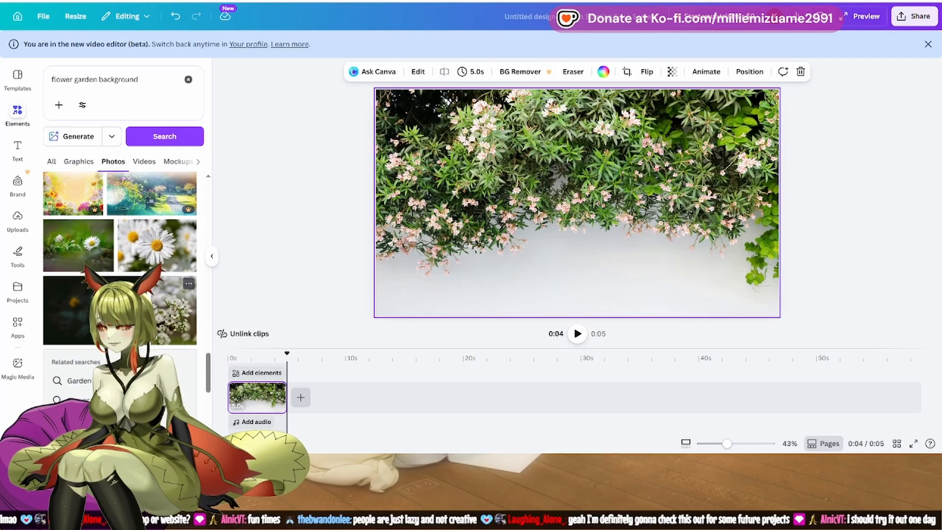
{"action": "scroll", "coordinate": [120, 295], "scroll_direction": "down", "scroll_amount": 3}
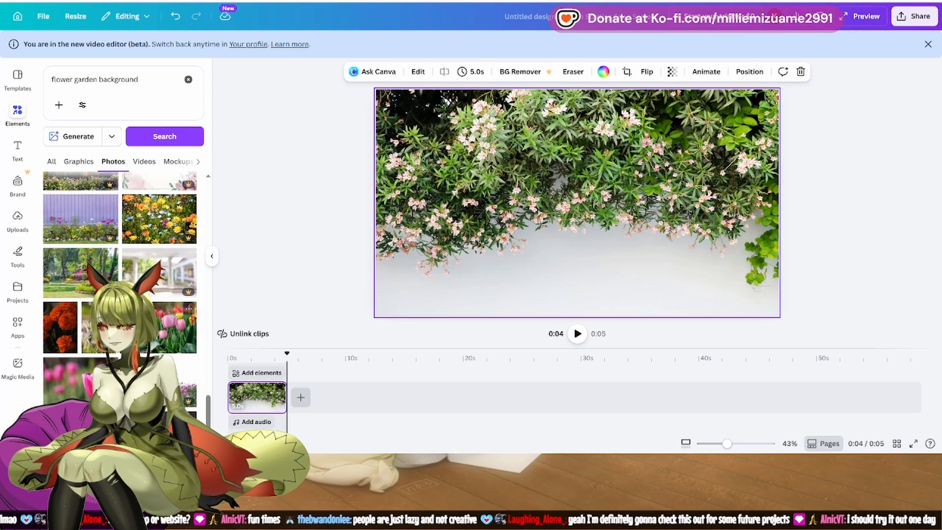
{"action": "scroll", "coordinate": [120, 294], "scroll_direction": "down", "scroll_amount": 2}
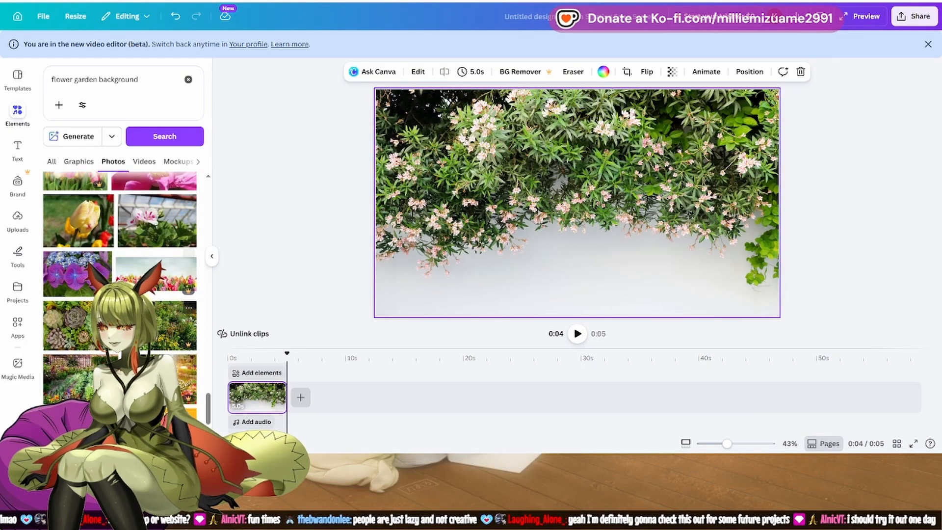
{"action": "scroll", "coordinate": [120, 294], "scroll_direction": "down", "scroll_amount": 3}
{"action": "scroll", "coordinate": [120, 294], "scroll_direction": "down", "scroll_amount": 5}
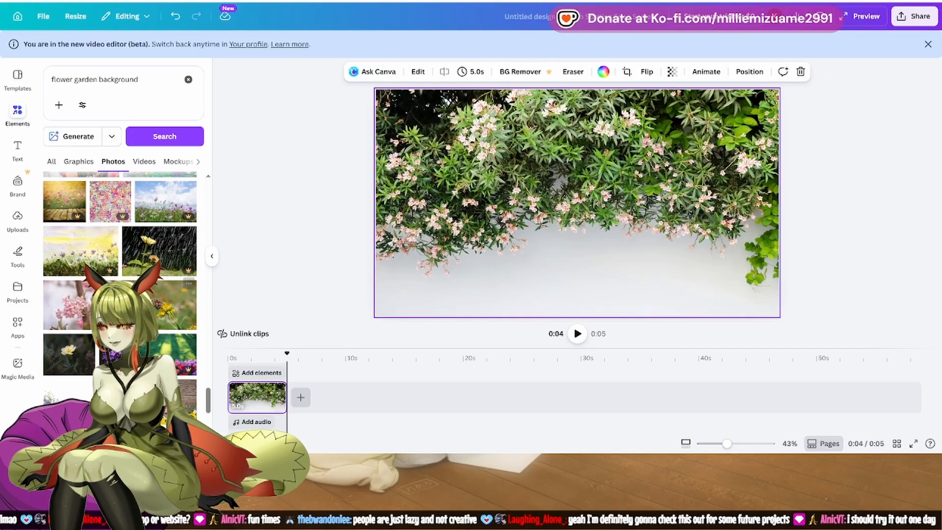
{"action": "scroll", "coordinate": [109, 353], "scroll_direction": "down", "scroll_amount": 5}
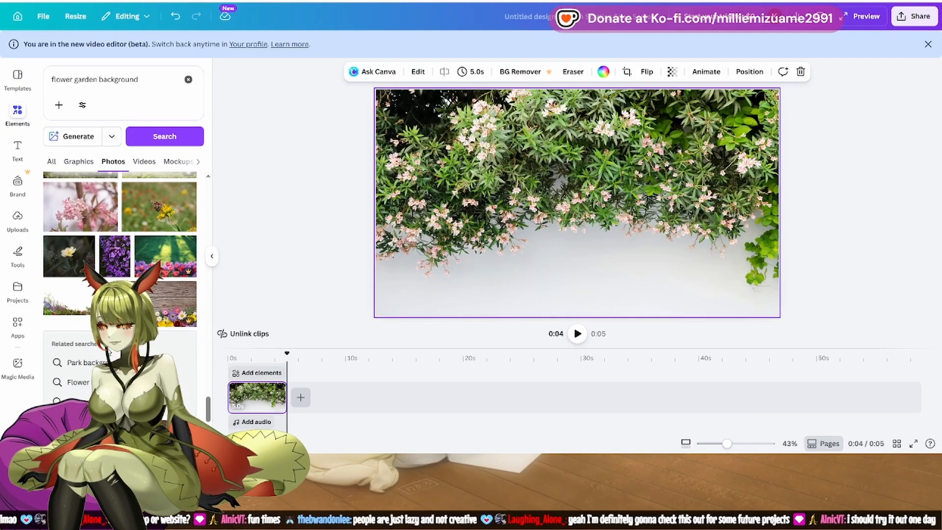
{"action": "scroll", "coordinate": [108, 353], "scroll_direction": "down", "scroll_amount": 2}
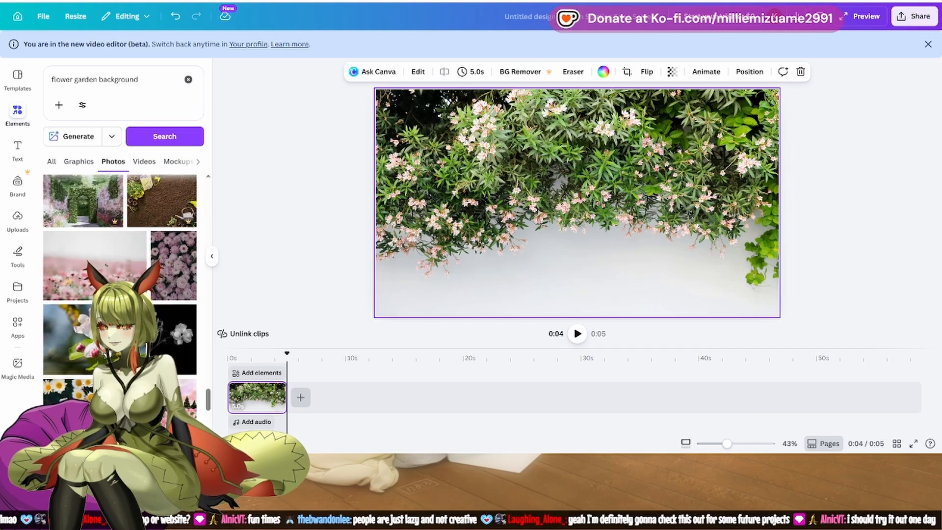
{"action": "scroll", "coordinate": [109, 353], "scroll_direction": "down", "scroll_amount": 2}
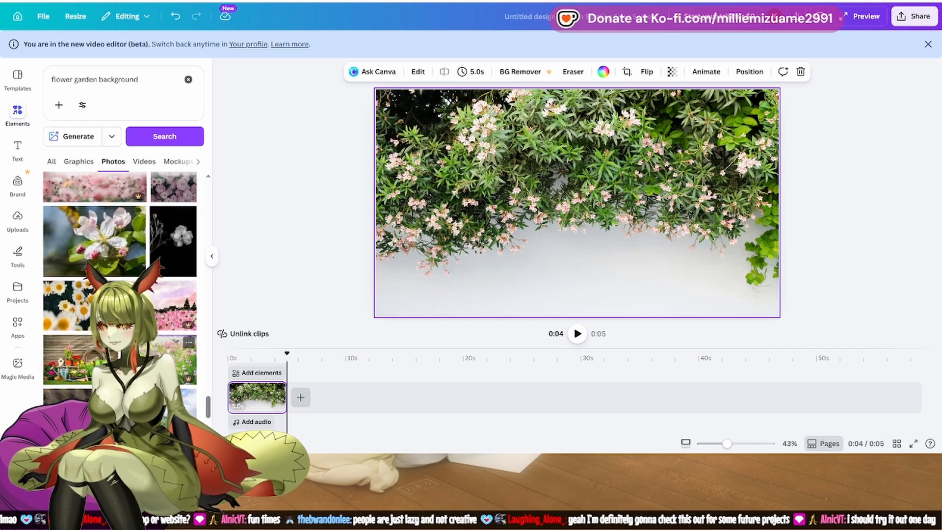
{"action": "scroll", "coordinate": [109, 354], "scroll_direction": "down", "scroll_amount": 2}
{"action": "scroll", "coordinate": [109, 354], "scroll_direction": "down", "scroll_amount": 5}
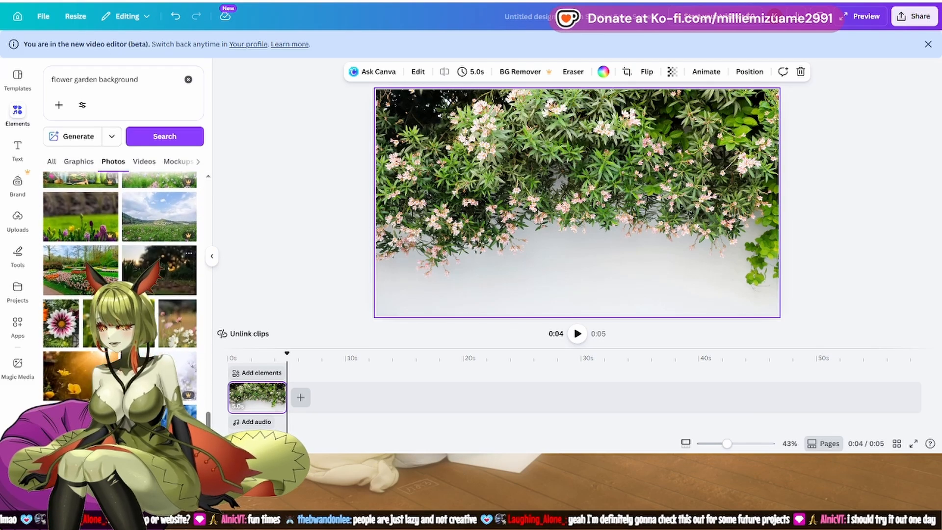
{"action": "scroll", "coordinate": [120, 294], "scroll_direction": "down", "scroll_amount": 5}
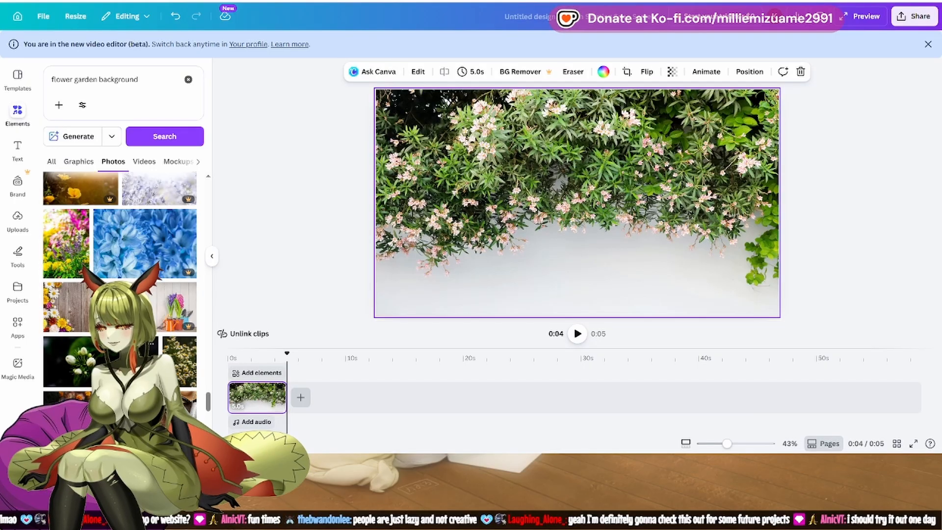
{"action": "scroll", "coordinate": [171, 334], "scroll_direction": "down", "scroll_amount": 1}
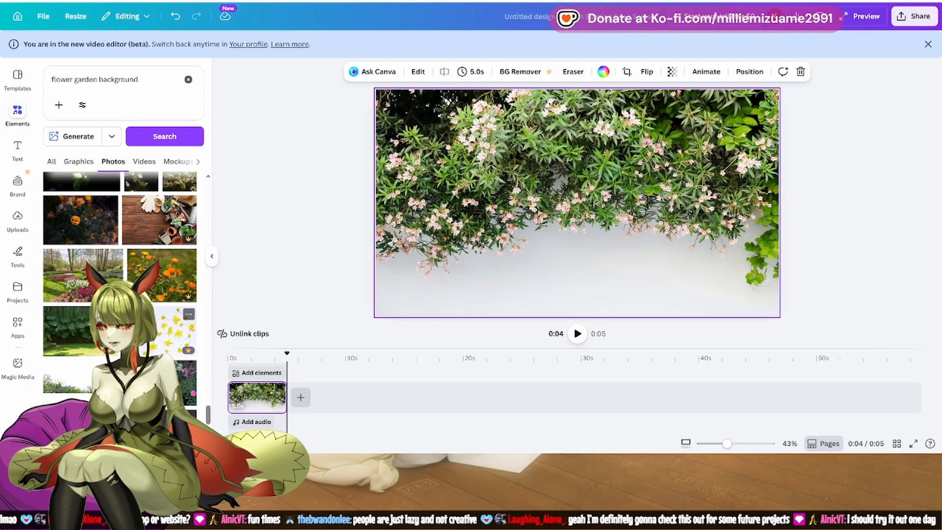
{"action": "left_click", "coordinate": [174, 381]}
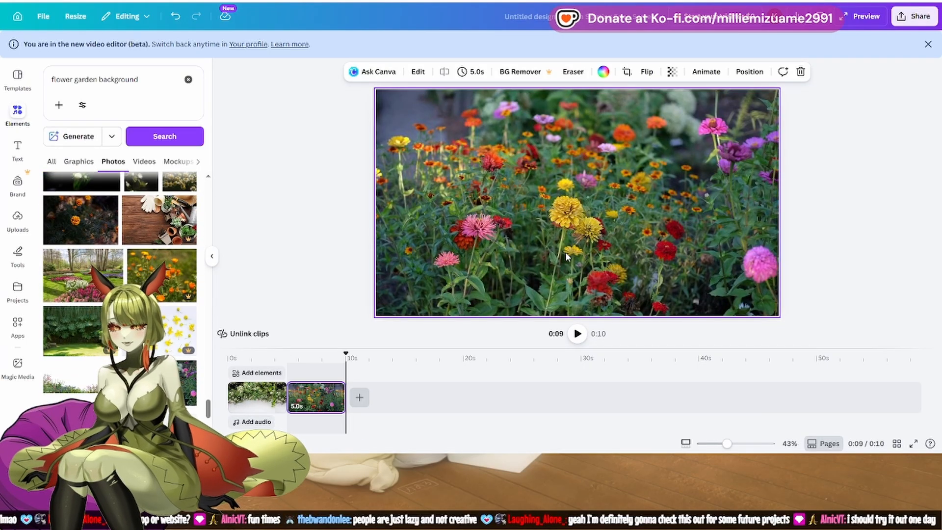
{"action": "left_click_drag", "start_coordinate": [516, 325], "coordinate": [499, 343]}
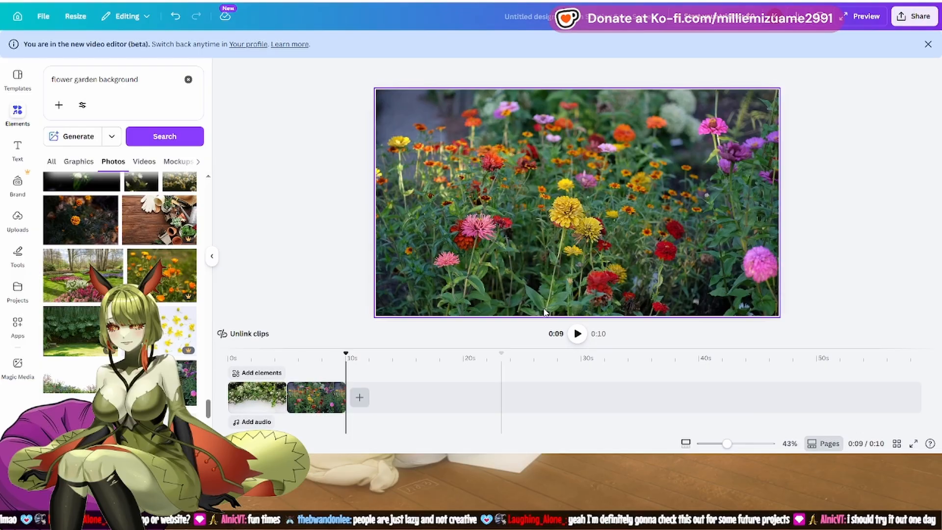
{"action": "left_click", "coordinate": [675, 211]}
{"action": "left_click", "coordinate": [676, 230]}
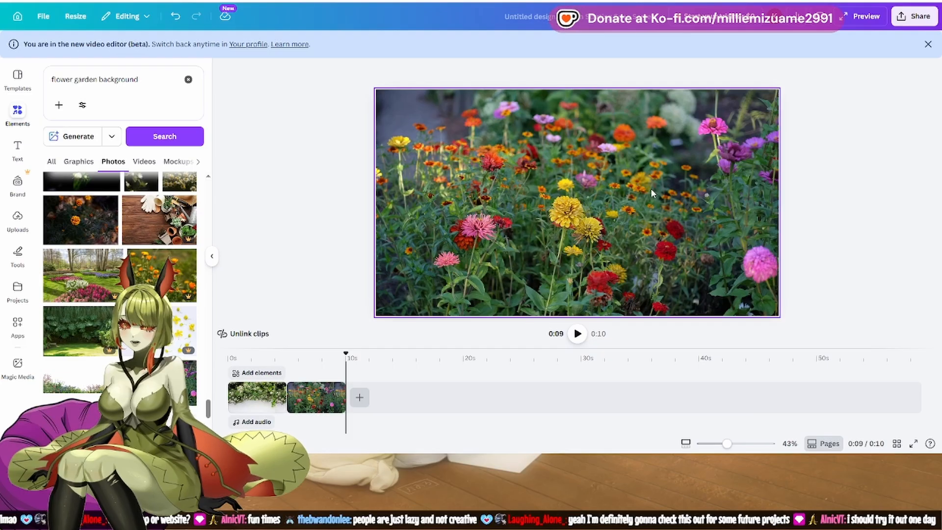
{"action": "left_click", "coordinate": [928, 44]}
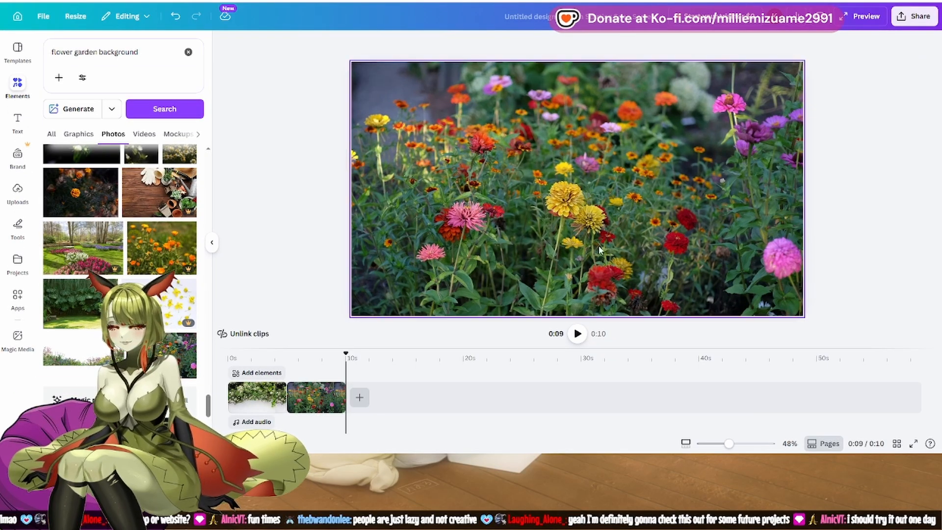
Step: Create a new blank Twitch Overlay design from the home page, finding the format by searching the design types for "tw"
{"action": "left_click", "coordinate": [17, 16]}
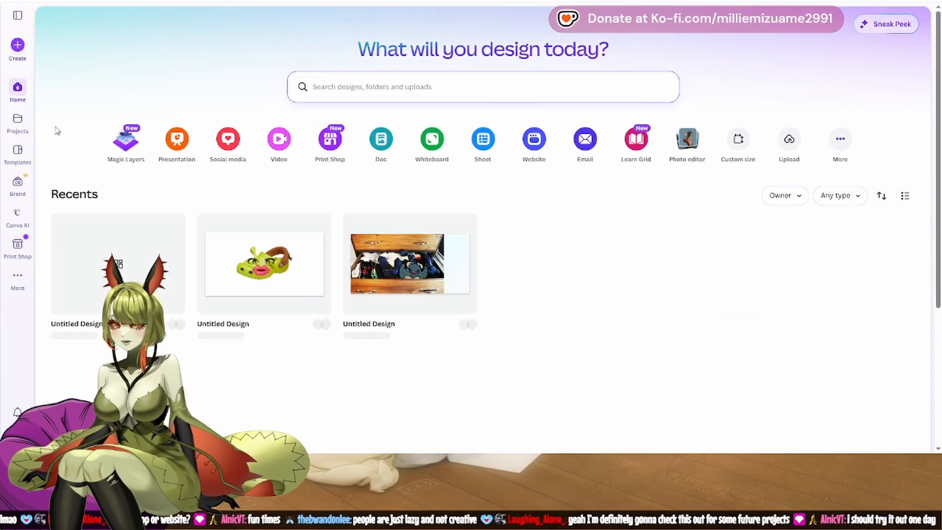
{"action": "left_click", "coordinate": [18, 44]}
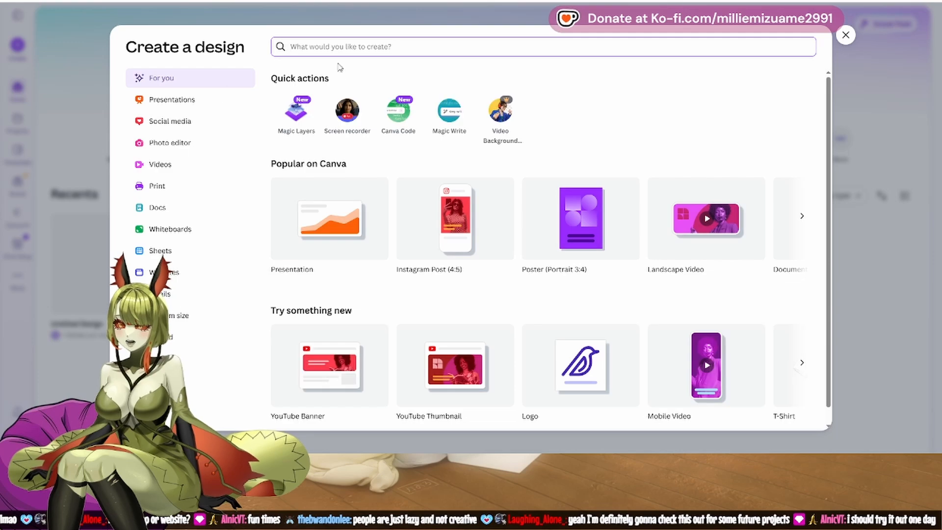
{"action": "type", "text": "tw"}
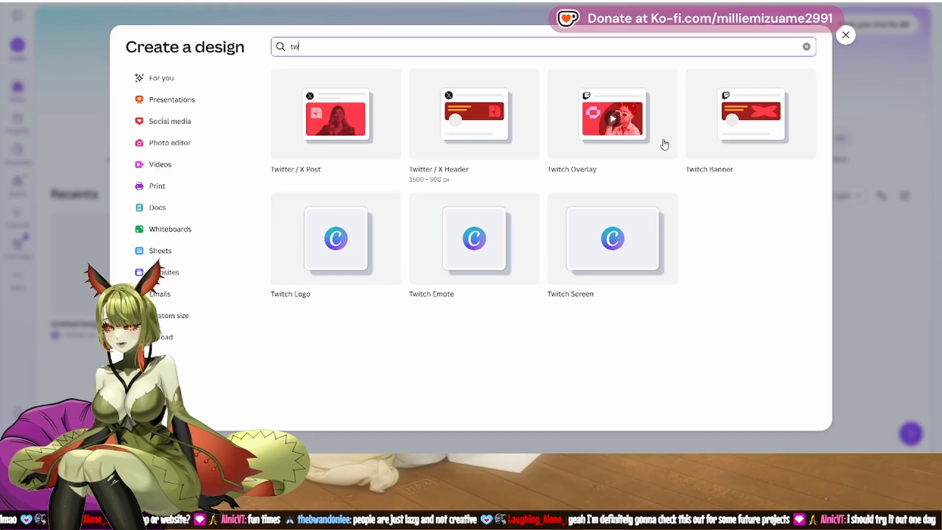
{"action": "left_click", "coordinate": [632, 132]}
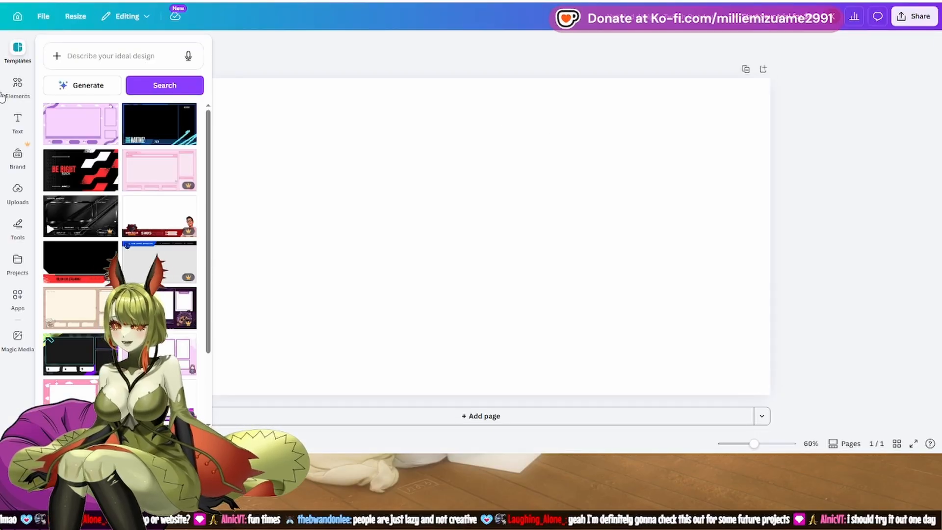
Step: Add the recently used colourful flower bed photo to the page and enlarge it until it covers the whole page
{"action": "left_click", "coordinate": [18, 88]}
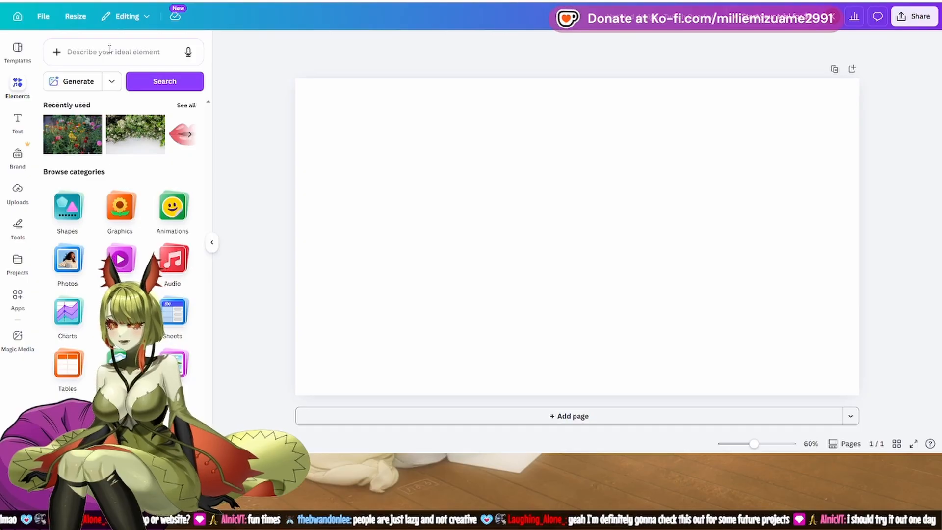
{"action": "left_click", "coordinate": [72, 140]}
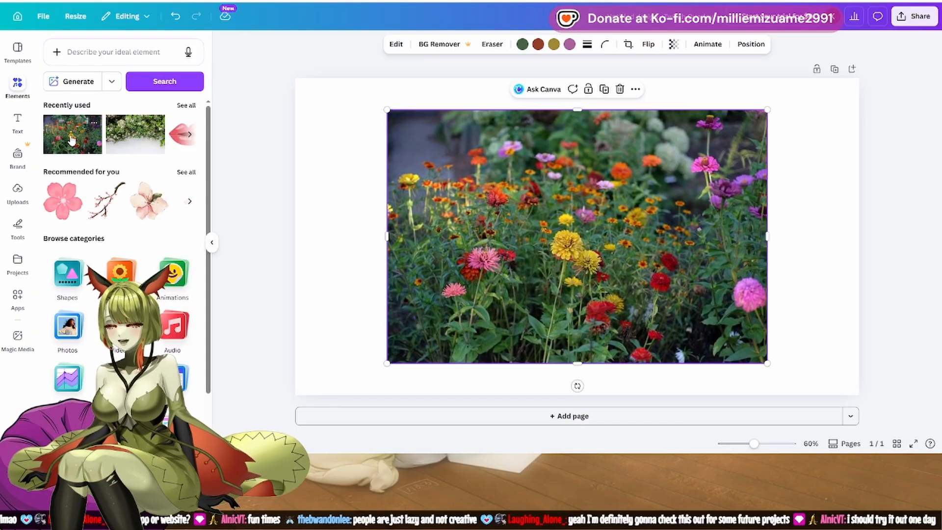
{"action": "left_click_drag", "start_coordinate": [469, 221], "coordinate": [378, 190]}
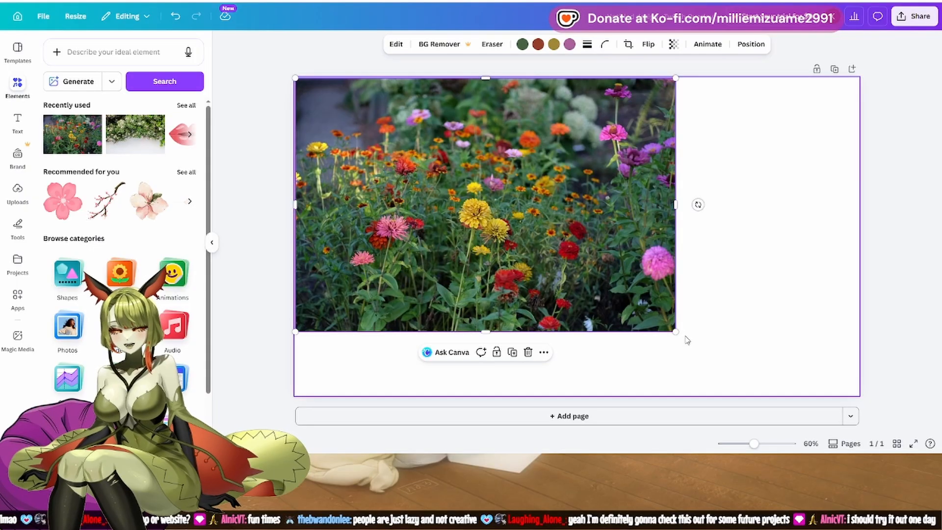
{"action": "left_click_drag", "start_coordinate": [677, 331], "coordinate": [902, 397]}
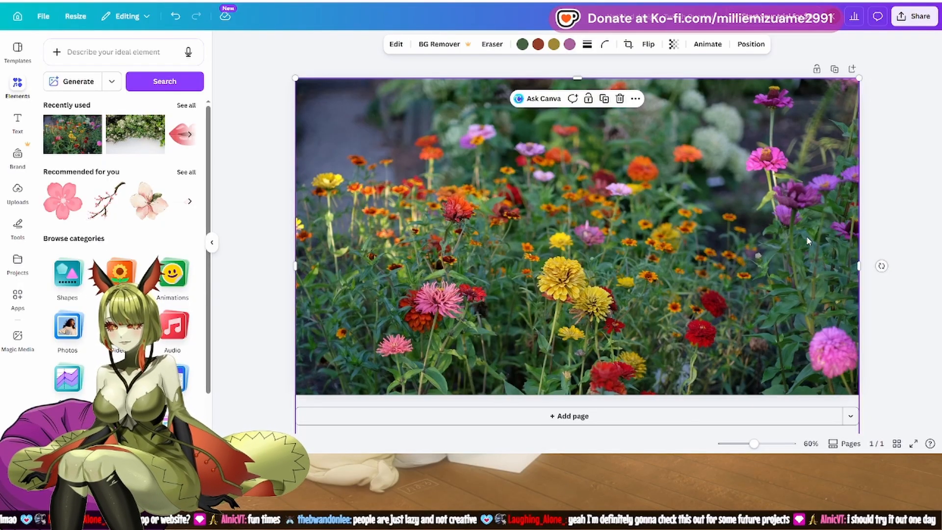
Step: Apply the handmade Watercolor style to the flower photo with Style Match
{"action": "left_click", "coordinate": [396, 45]}
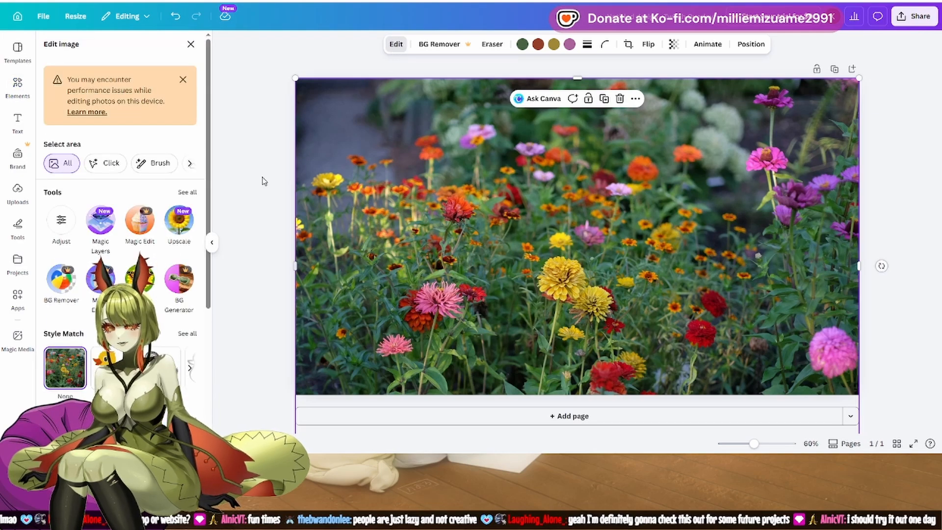
{"action": "left_click", "coordinate": [188, 336]}
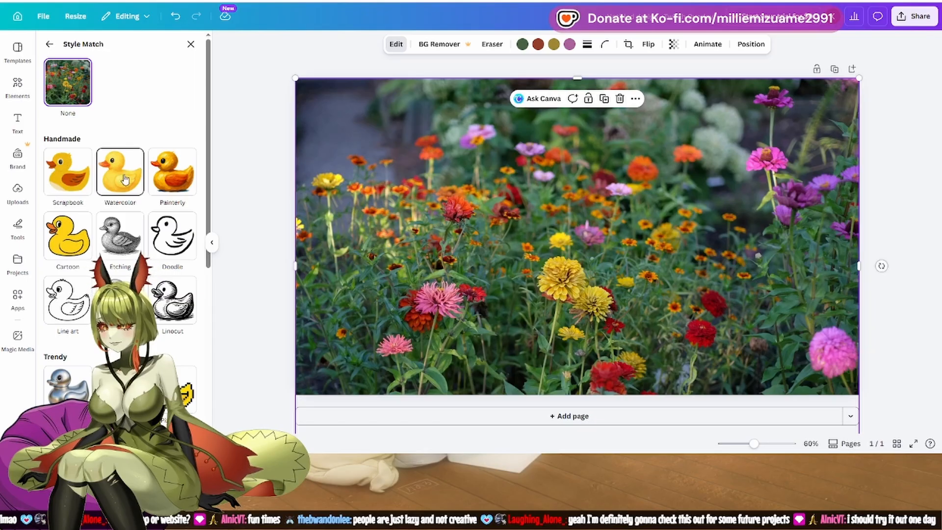
{"action": "left_click", "coordinate": [125, 179]}
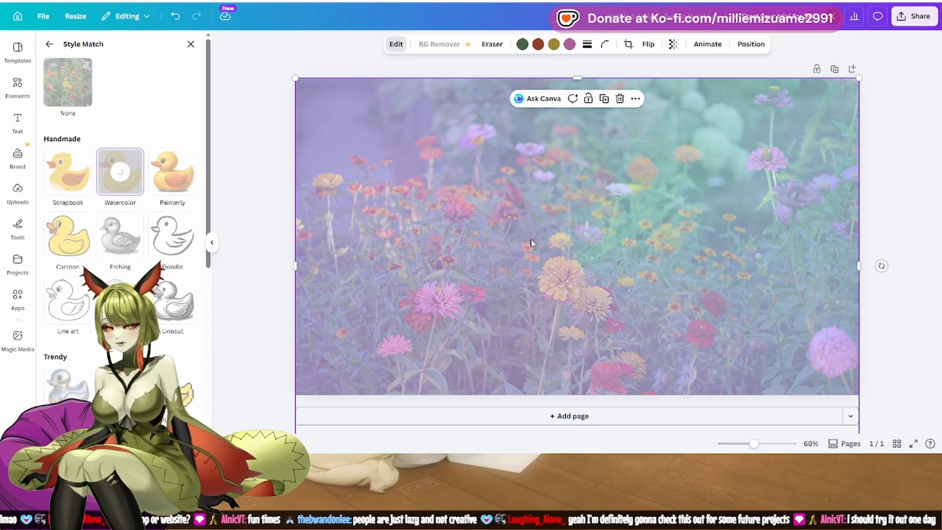
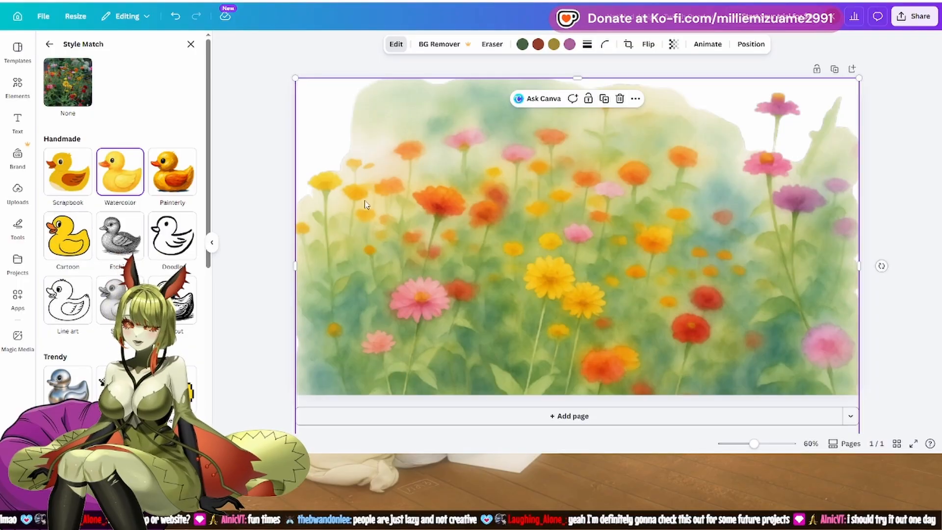
Step: Search the elements for "gold frame" and narrow the results to graphics
{"action": "left_click", "coordinate": [15, 90]}
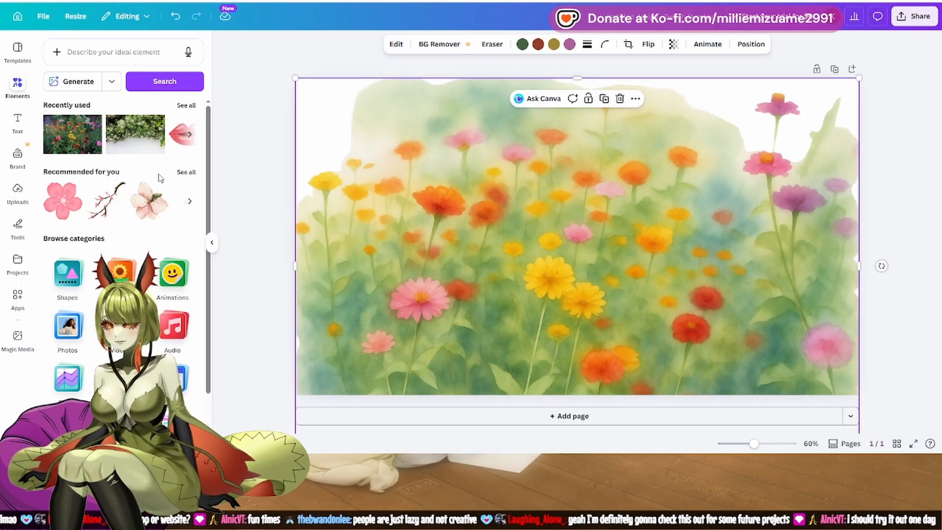
{"action": "left_click", "coordinate": [112, 51]}
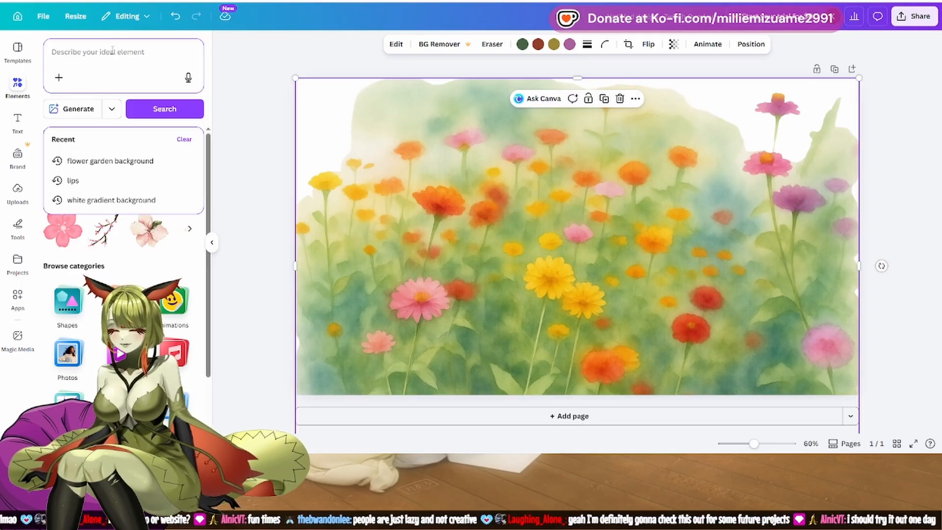
{"action": "type", "text": "gold"}
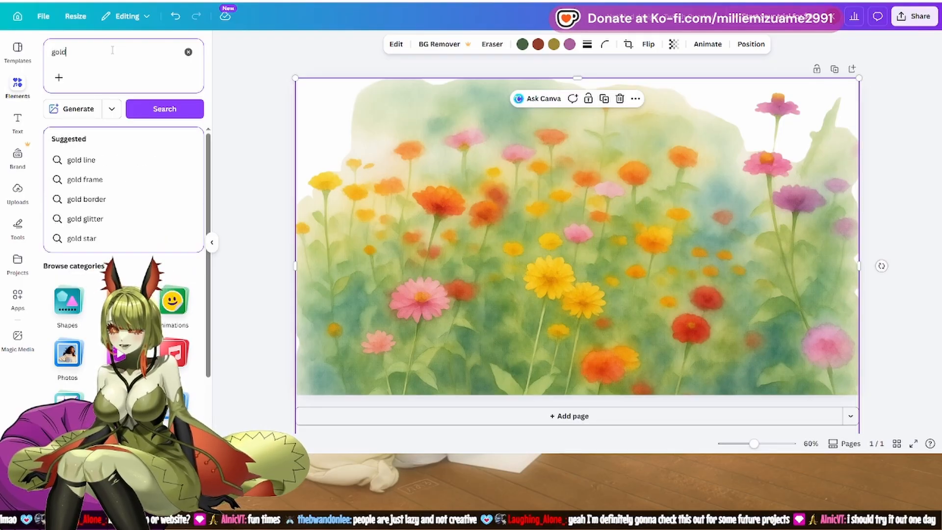
{"action": "left_click", "coordinate": [88, 179]}
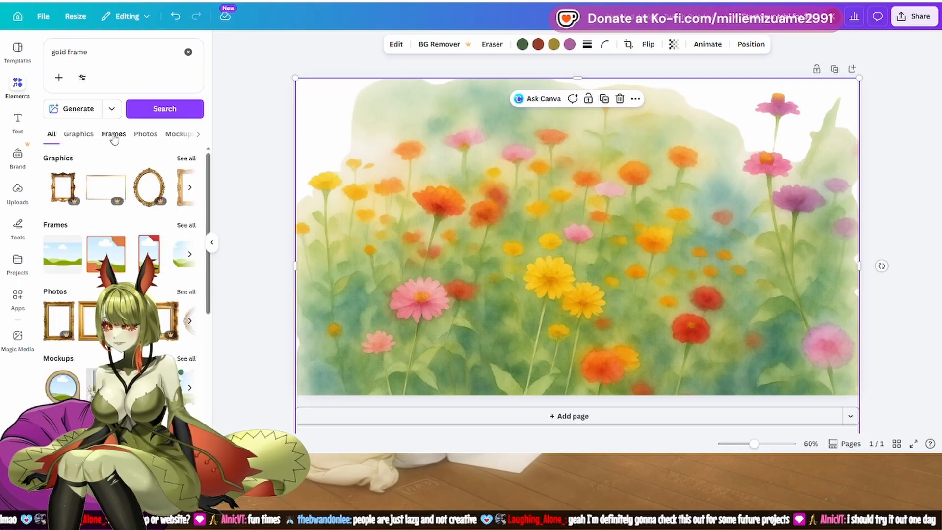
{"action": "left_click", "coordinate": [79, 135]}
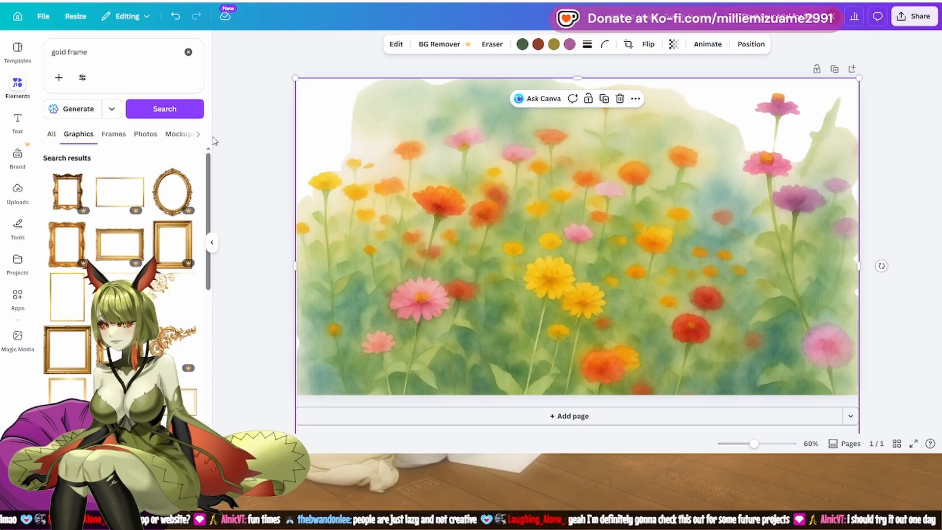
Step: Add the gold filigree corner ornament to the page, place it in the page's upper-left corner and shrink it slightly
{"action": "left_click", "coordinate": [164, 307]}
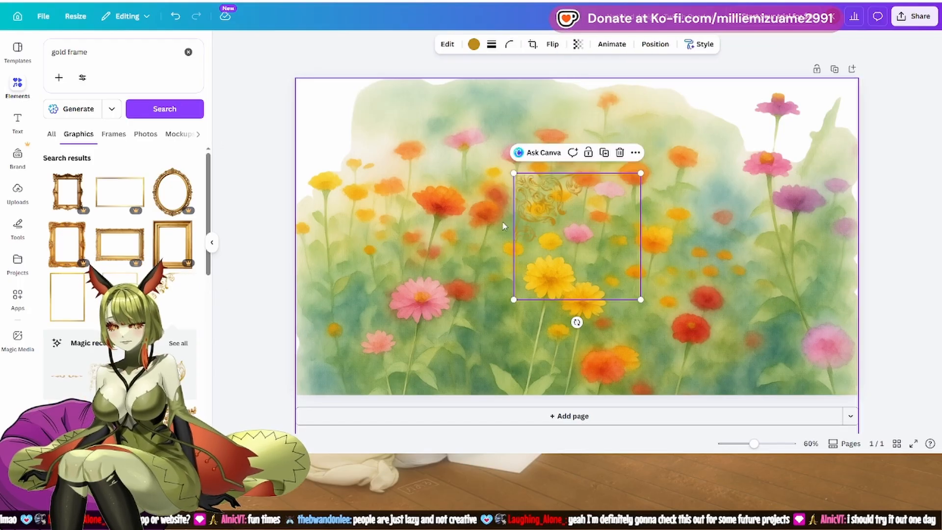
{"action": "left_click_drag", "start_coordinate": [585, 217], "coordinate": [402, 140]}
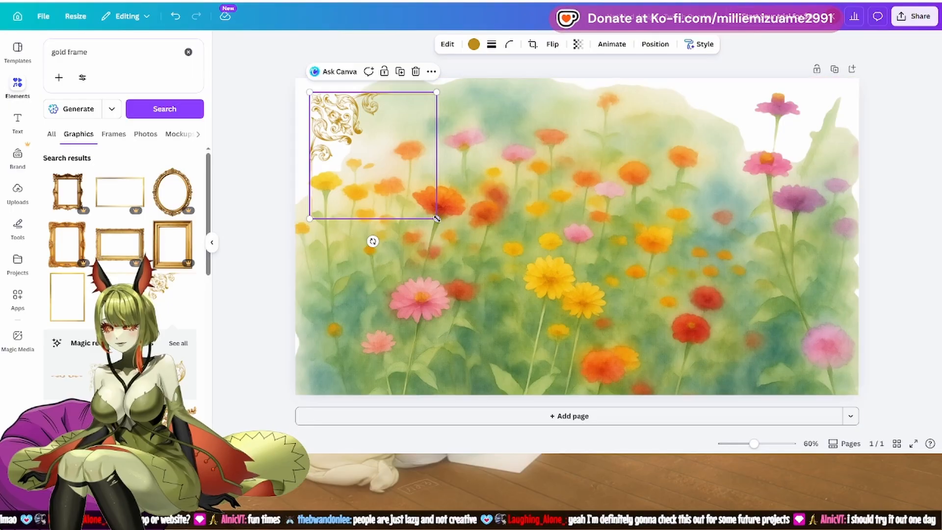
{"action": "mouse_move", "coordinate": [436, 218]}
{"action": "left_mouse_down"}
{"action": "mouse_move", "coordinate": [412, 191]}
{"action": "mouse_move", "coordinate": [431, 216]}
{"action": "left_mouse_up"}
{"action": "mouse_move", "coordinate": [391, 183]}
{"action": "left_mouse_down"}
{"action": "mouse_move", "coordinate": [385, 173]}
{"action": "mouse_move", "coordinate": [389, 189]}
{"action": "left_mouse_up"}
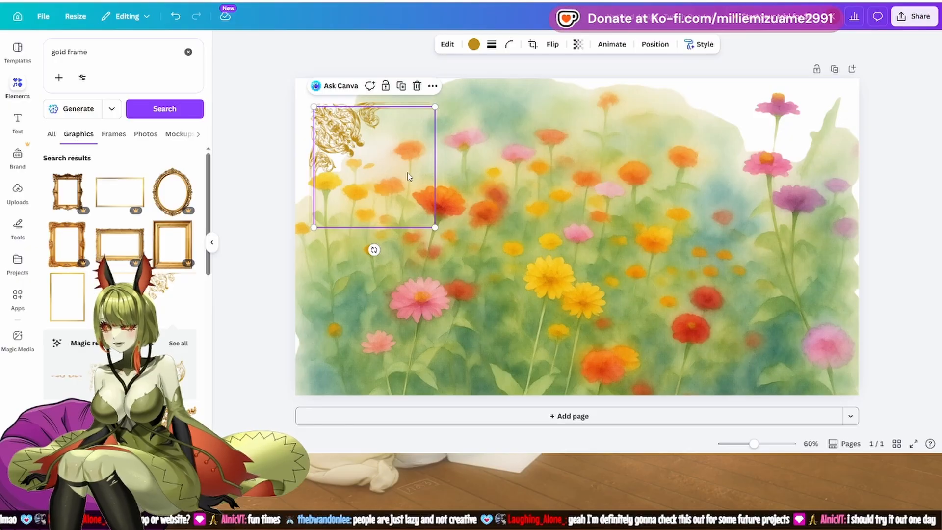
Step: Duplicate the gold corner ornament, flip the copy horizontally and align it beside the original as the frame's upper-right corner
{"action": "left_click_drag", "start_coordinate": [417, 173], "coordinate": [521, 169]}
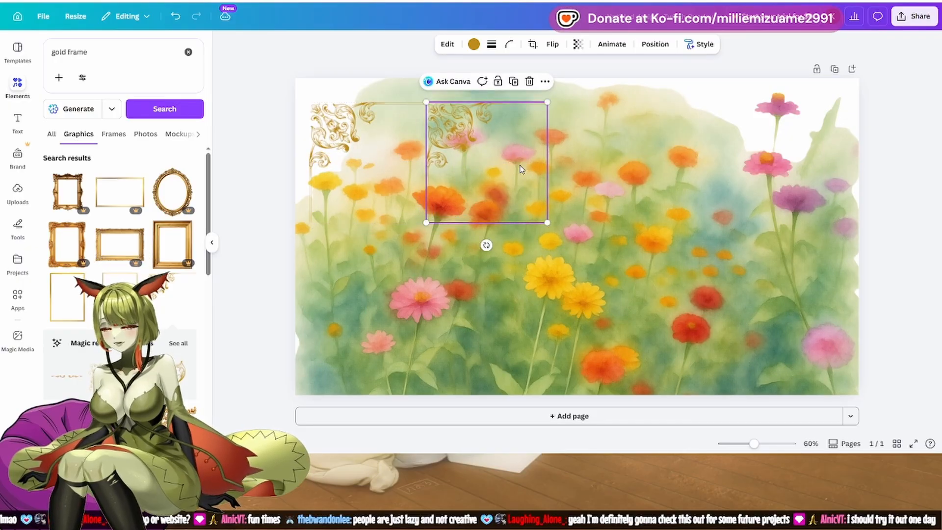
{"action": "left_click", "coordinate": [552, 44]}
{"action": "left_click", "coordinate": [554, 74]}
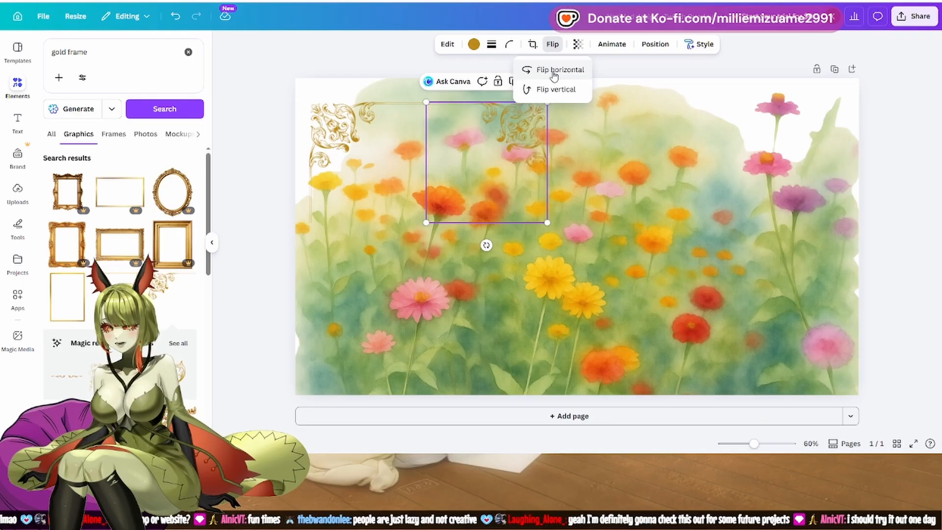
{"action": "left_click_drag", "start_coordinate": [521, 143], "coordinate": [471, 137]}
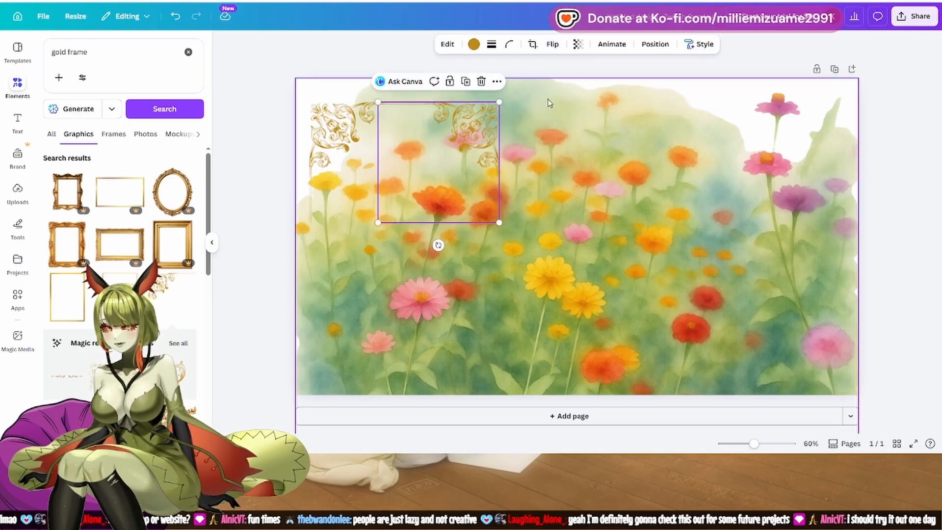
Step: Paste another gold corner ornament, flip it vertically and align it below the original as the frame's lower-left corner
{"action": "key", "text": "ctrl+v"}
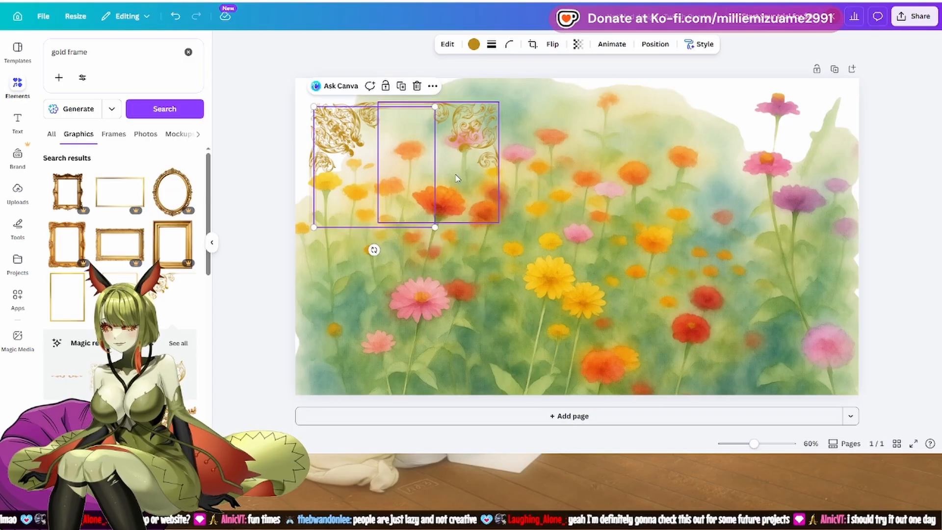
{"action": "left_click_drag", "start_coordinate": [365, 126], "coordinate": [356, 250]}
{"action": "left_click", "coordinate": [553, 47]}
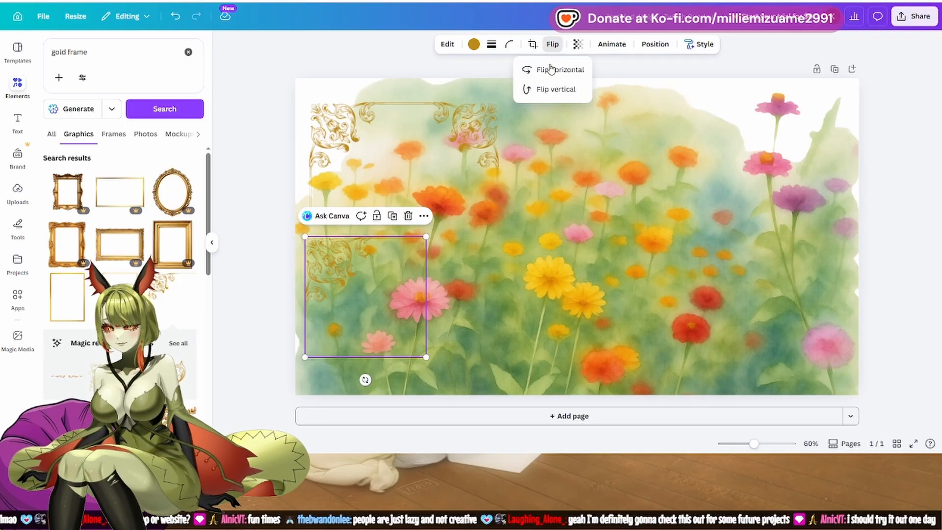
{"action": "left_click", "coordinate": [549, 92]}
{"action": "left_click_drag", "start_coordinate": [367, 290], "coordinate": [384, 267]}
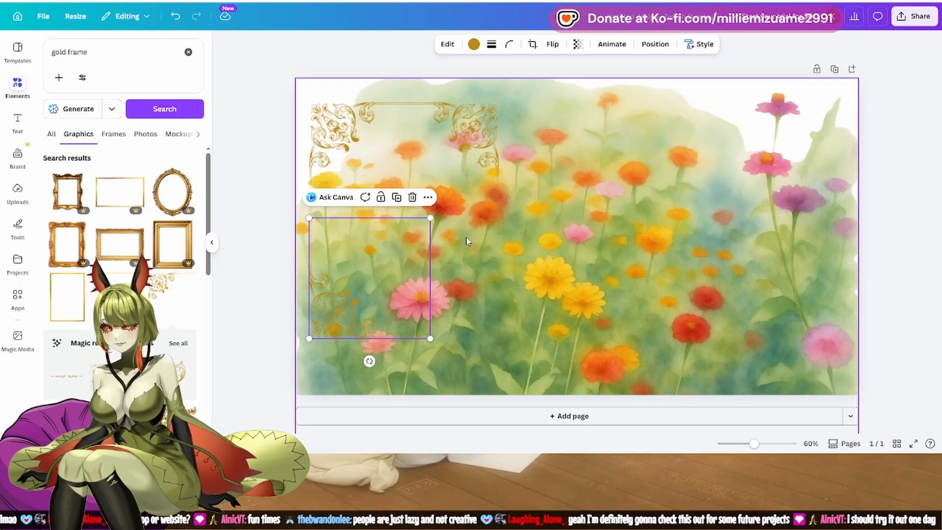
Step: Move the watercolor flower background aside towards the page's right edge, clear of the gold corner ornaments
{"action": "left_click", "coordinate": [863, 235]}
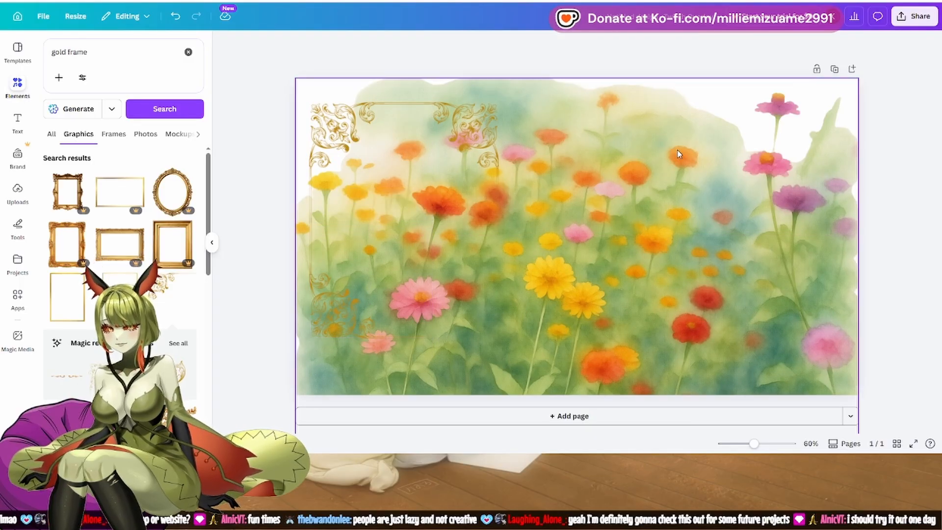
{"action": "left_click", "coordinate": [731, 132]}
{"action": "left_click_drag", "start_coordinate": [731, 132], "coordinate": [939, 164]}
{"action": "left_click_drag", "start_coordinate": [796, 208], "coordinate": [844, 207]}
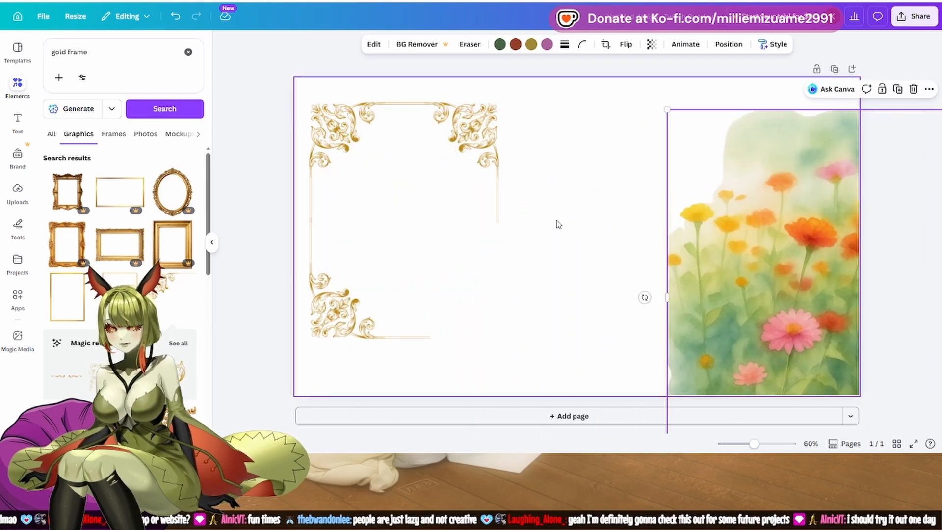
Step: Duplicate the lower-left gold corner, flip the copy horizontally and place it as the frame's lower-right corner
{"action": "left_click", "coordinate": [315, 314]}
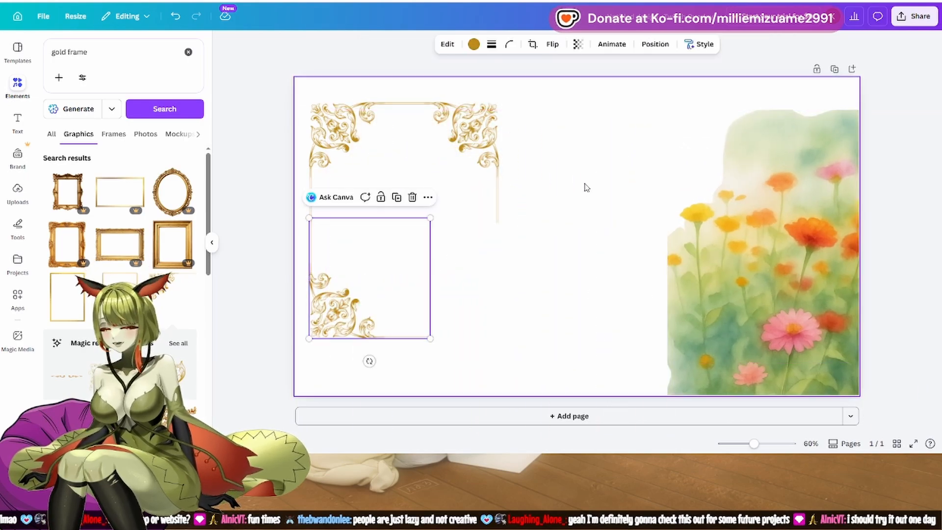
{"action": "key", "text": "ctrl+d"}
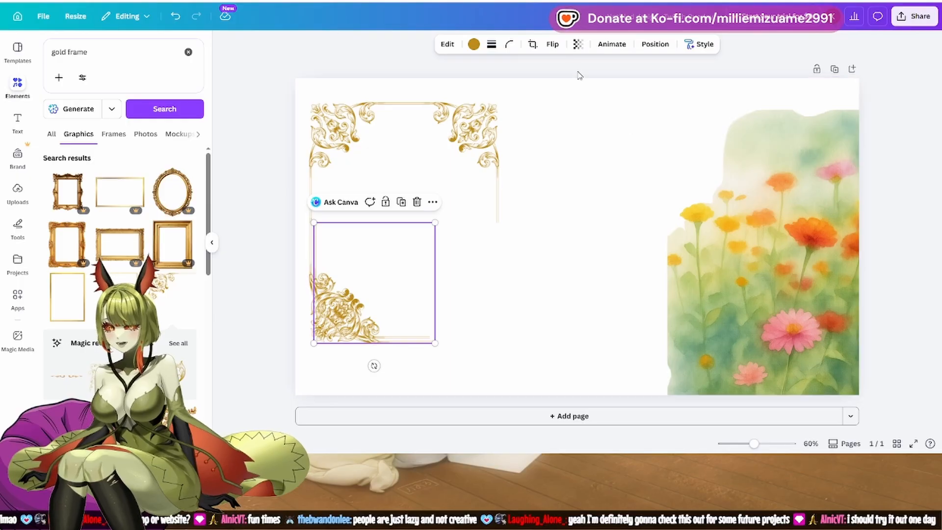
{"action": "left_click", "coordinate": [553, 45]}
{"action": "left_click", "coordinate": [560, 67]}
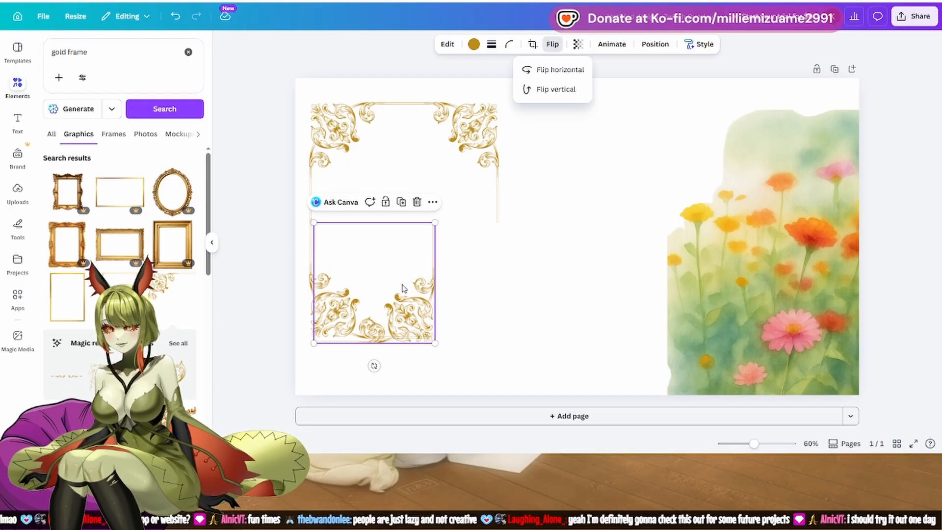
{"action": "left_click_drag", "start_coordinate": [435, 308], "coordinate": [479, 301]}
{"action": "left_click", "coordinate": [581, 268]}
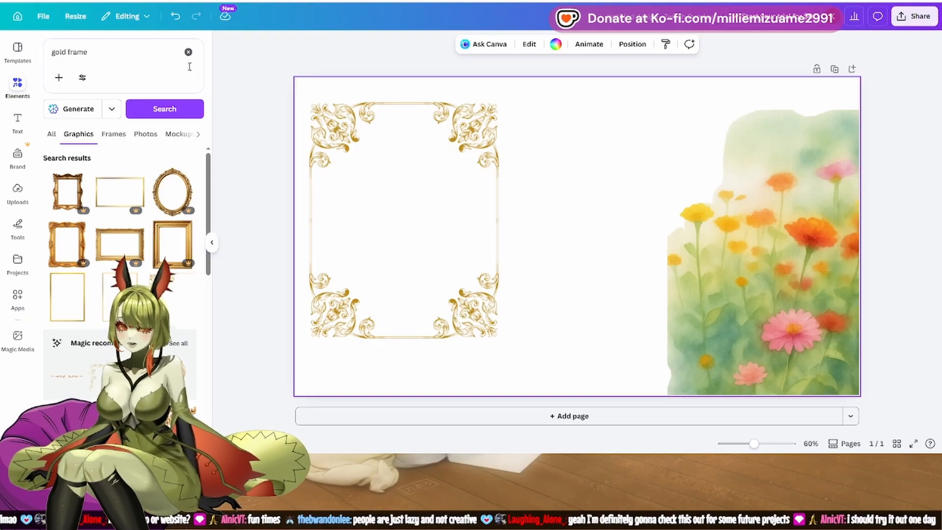
Step: Search the graphics for "gold box rounded"
{"action": "left_click", "coordinate": [118, 53]}
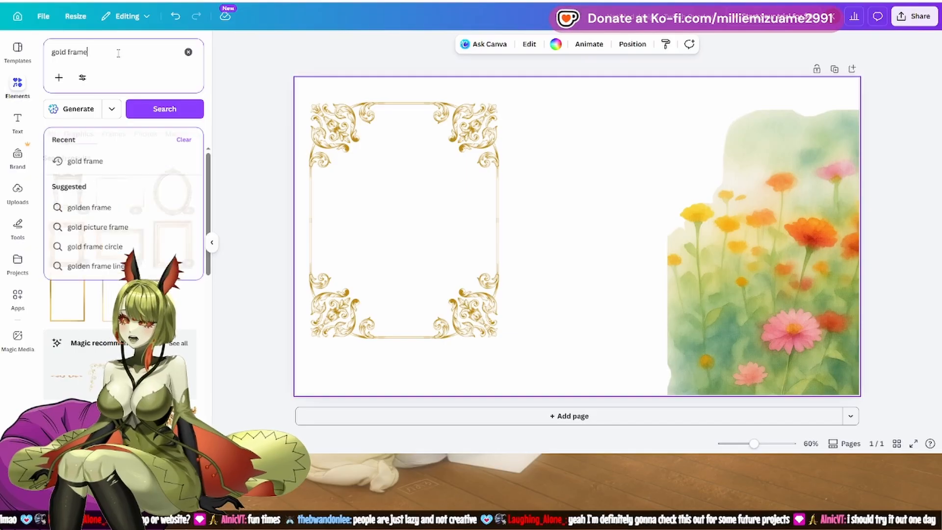
{"action": "key", "text": "BackSpace"}
{"action": "key", "text": "BackSpace"}
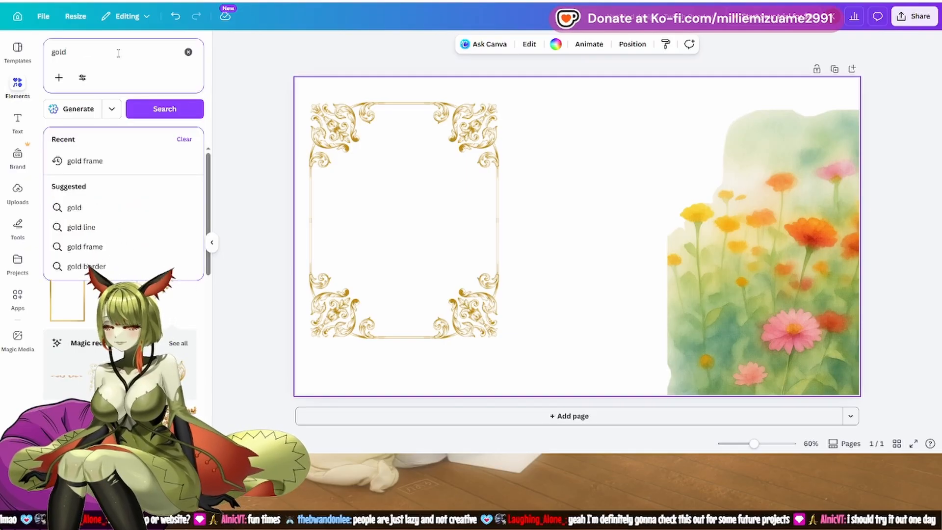
{"action": "type", "text": "box rounde"}
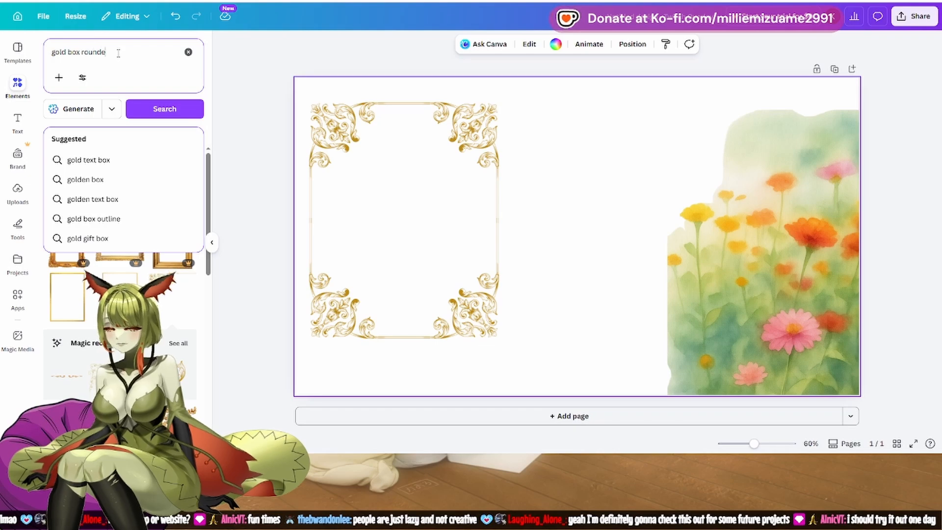
{"action": "type", "text": "d"}
{"action": "key", "text": "Return"}
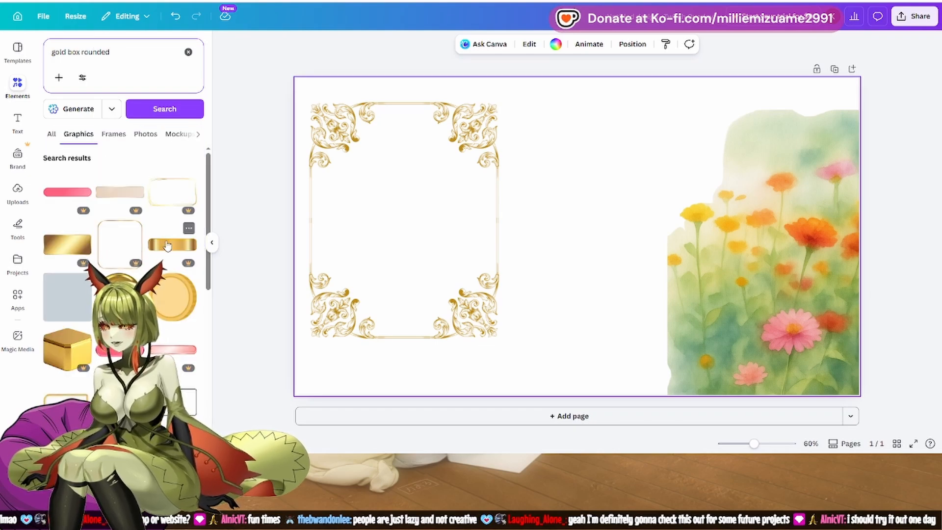
Step: Try the yellow-gold rectangle with scalloped edges from the results inside the upper-left part of the gold frame
{"action": "scroll", "coordinate": [170, 229], "scroll_direction": "down", "scroll_amount": 6}
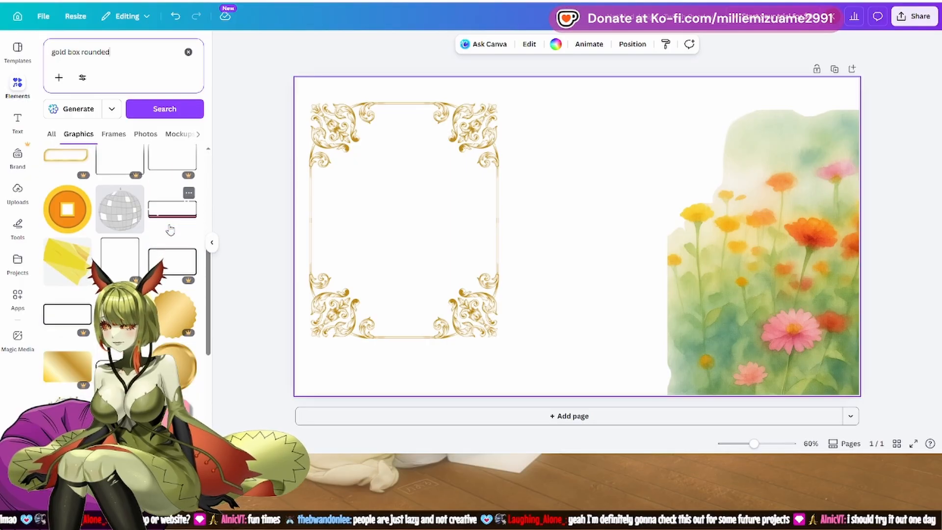
{"action": "scroll", "coordinate": [148, 242], "scroll_direction": "down", "scroll_amount": 2}
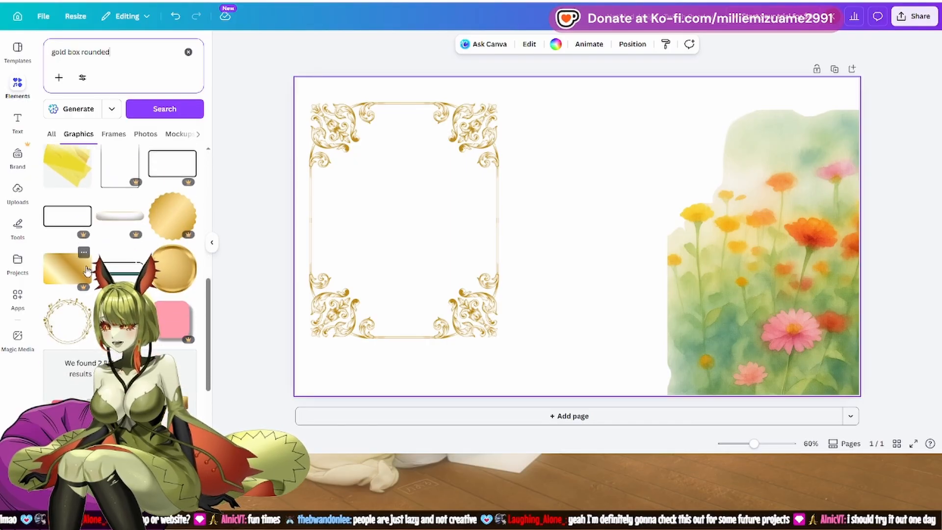
{"action": "scroll", "coordinate": [157, 245], "scroll_direction": "down", "scroll_amount": 5}
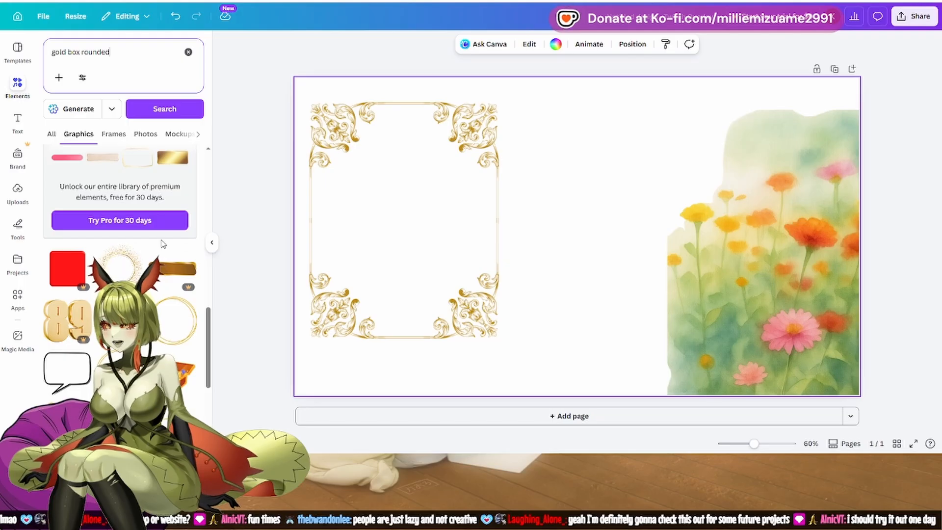
{"action": "scroll", "coordinate": [163, 244], "scroll_direction": "down", "scroll_amount": 6}
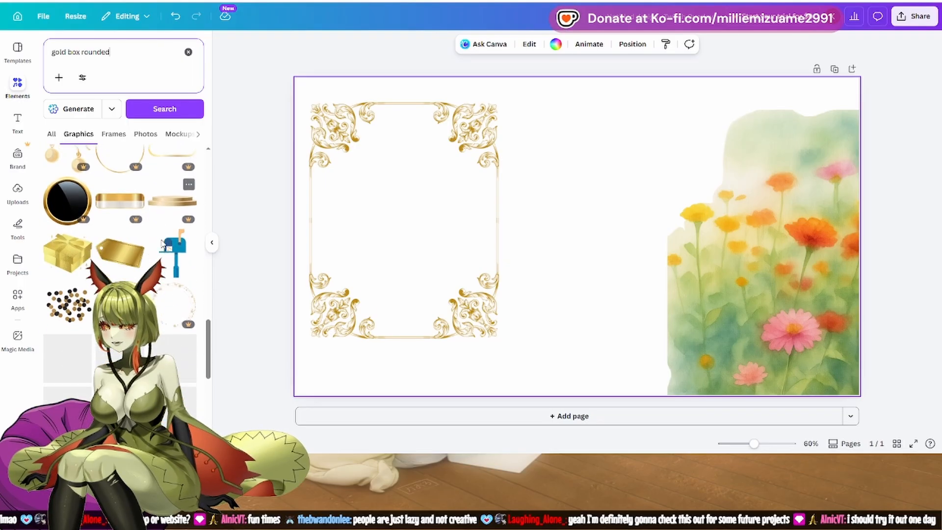
{"action": "scroll", "coordinate": [163, 243], "scroll_direction": "down", "scroll_amount": 3}
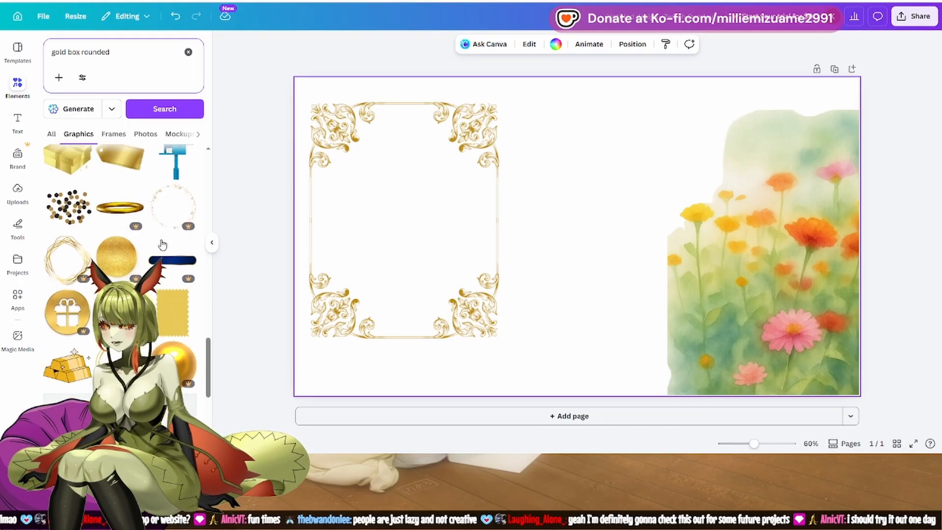
{"action": "scroll", "coordinate": [162, 244], "scroll_direction": "down", "scroll_amount": 1}
{"action": "left_click", "coordinate": [173, 297]}
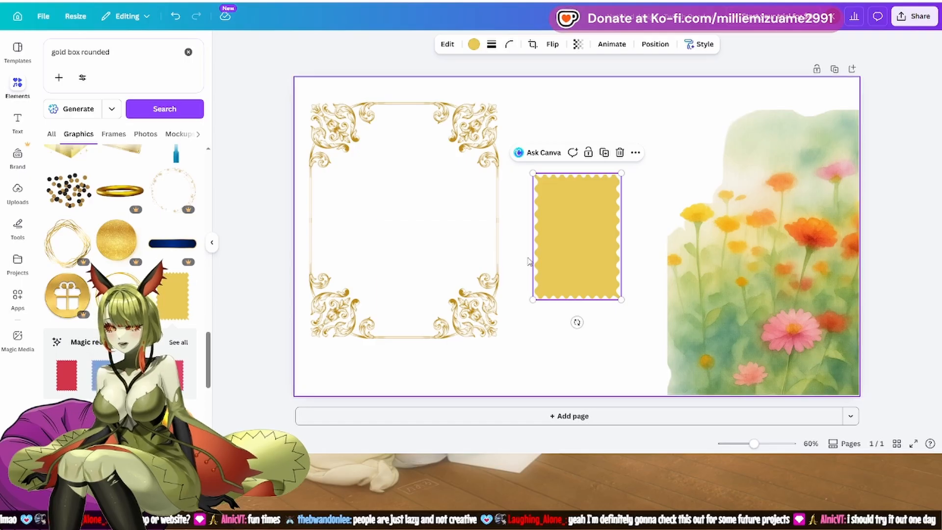
{"action": "left_click_drag", "start_coordinate": [626, 252], "coordinate": [417, 210]}
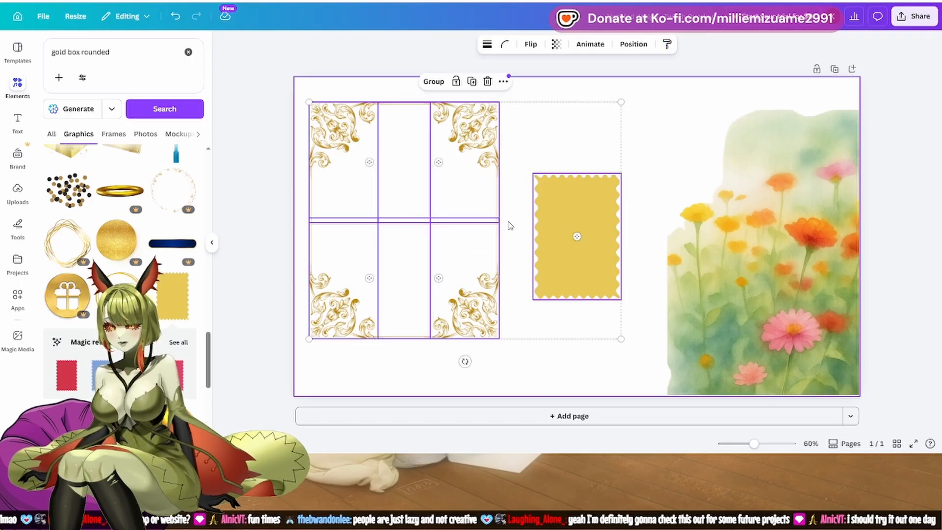
{"action": "left_click", "coordinate": [672, 191]}
{"action": "left_click_drag", "start_coordinate": [599, 242], "coordinate": [383, 179]}
Step: Look further through the "gold box rounded" graphics and remove the scalloped yellow-gold rectangle from the frame
{"action": "scroll", "coordinate": [160, 269], "scroll_direction": "down", "scroll_amount": 4}
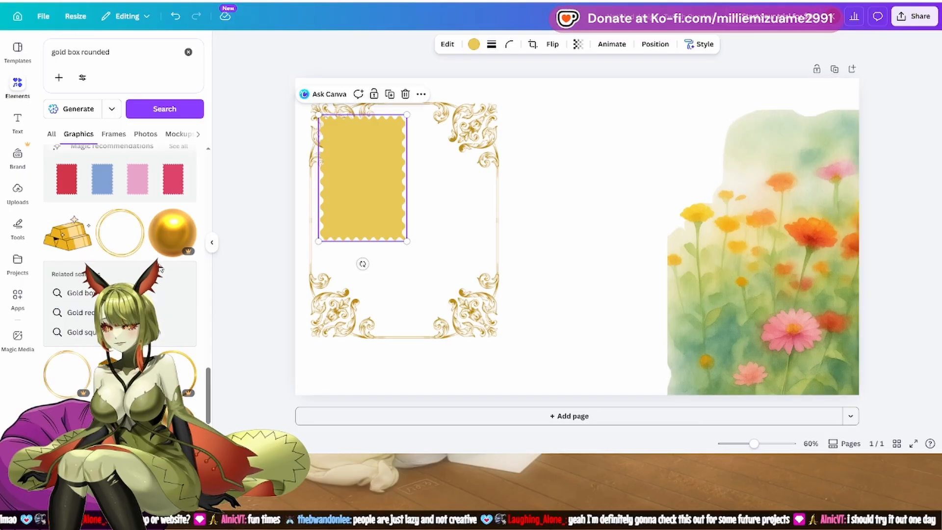
{"action": "scroll", "coordinate": [160, 268], "scroll_direction": "down", "scroll_amount": 5}
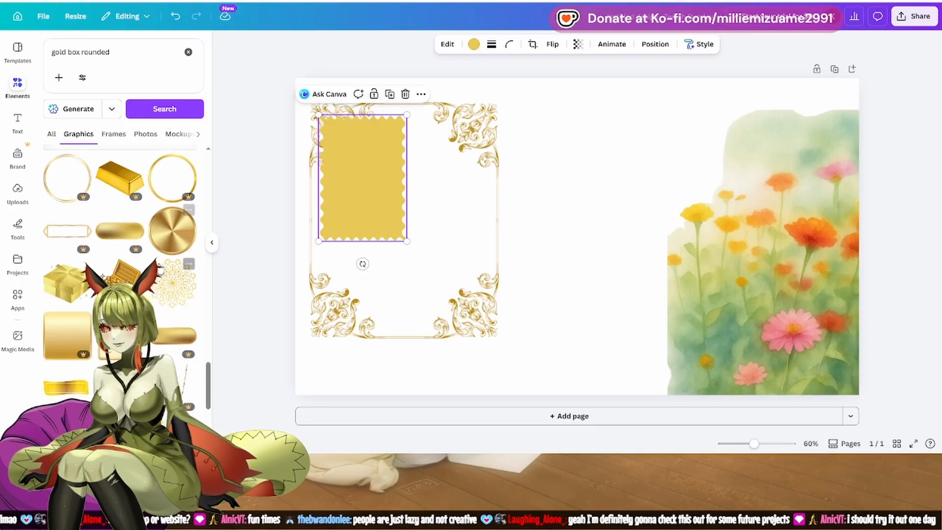
{"action": "scroll", "coordinate": [160, 269], "scroll_direction": "down", "scroll_amount": 4}
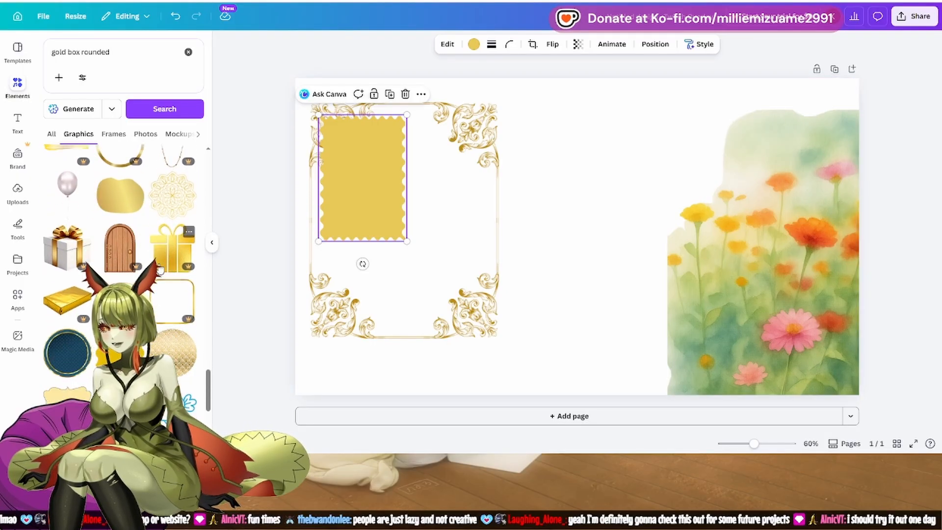
{"action": "mouse_move", "coordinate": [159, 269]}
{"action": "left_mouse_down"}
{"action": "mouse_move", "coordinate": [354, 252]}
{"action": "mouse_move", "coordinate": [164, 269]}
{"action": "left_mouse_up"}
{"action": "scroll", "coordinate": [163, 269], "scroll_direction": "down", "scroll_amount": 3}
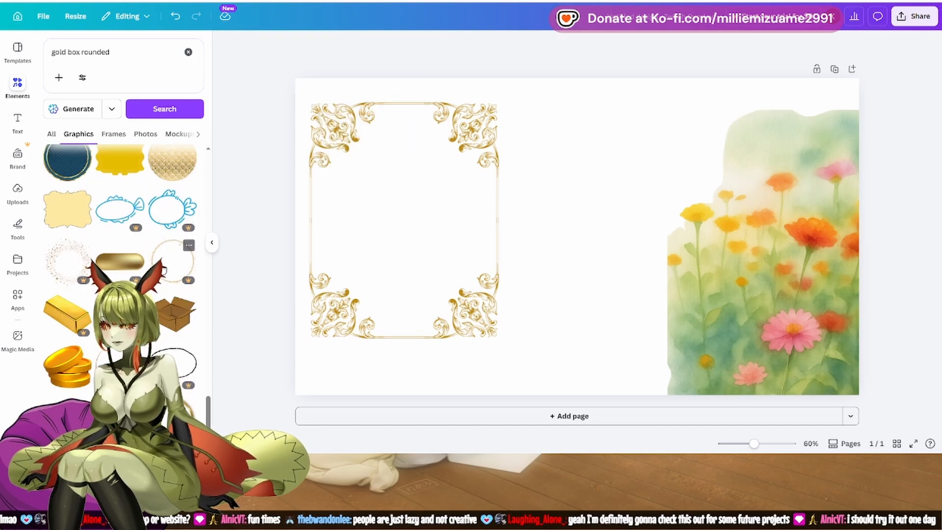
Step: Search the graphics for "gold box square" and look through the results for a gold fill for the frame
{"action": "left_click", "coordinate": [112, 44]}
{"action": "key", "text": "BackSpace"}
{"action": "key", "text": "BackSpace"}
{"action": "key", "text": "BackSpace"}
{"action": "key", "text": "BackSpace"}
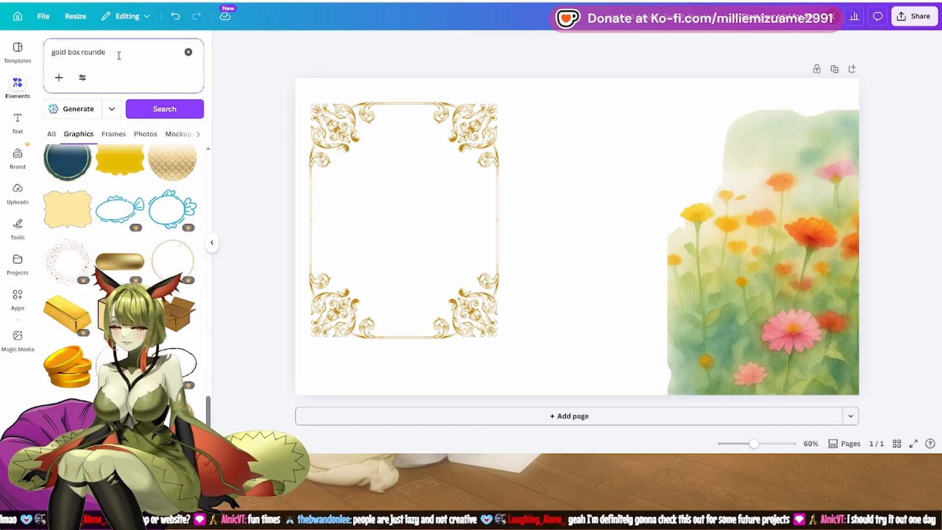
{"action": "type", "text": "square"}
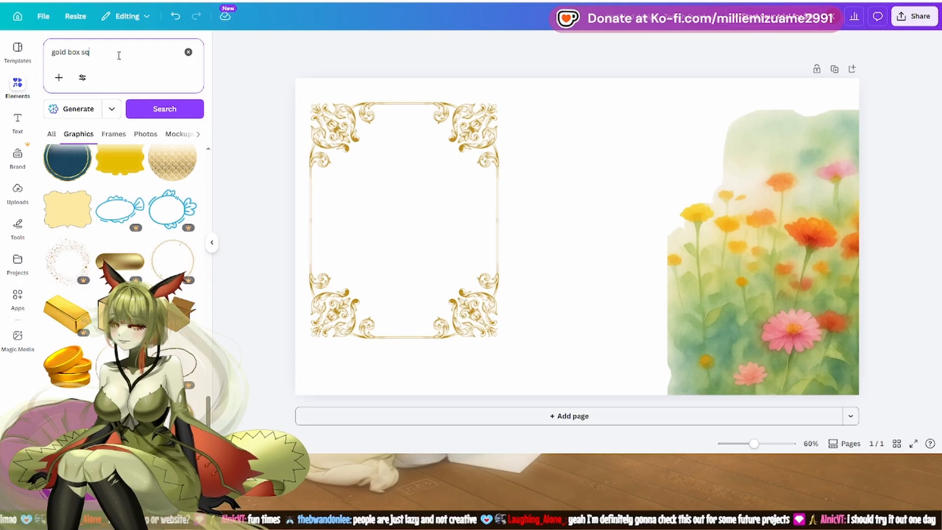
{"action": "key", "text": "Return"}
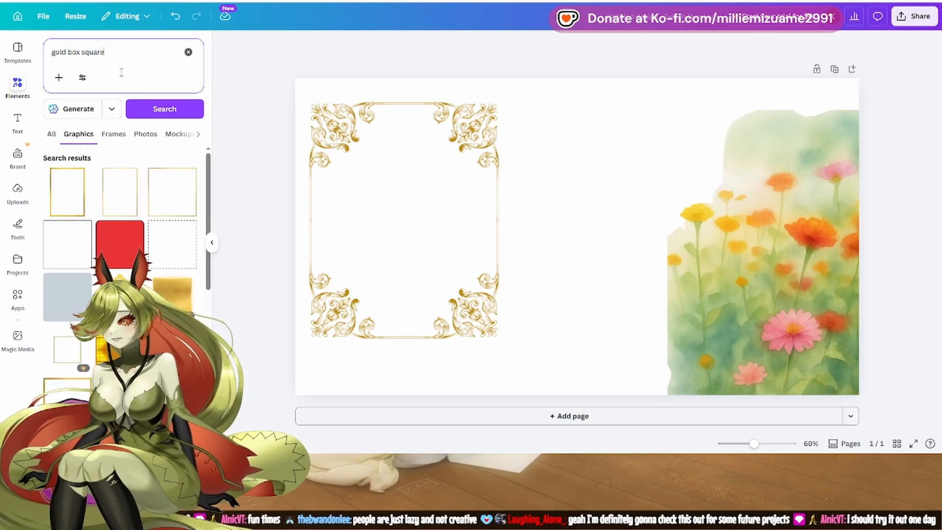
{"action": "scroll", "coordinate": [123, 235], "scroll_direction": "down", "scroll_amount": 2}
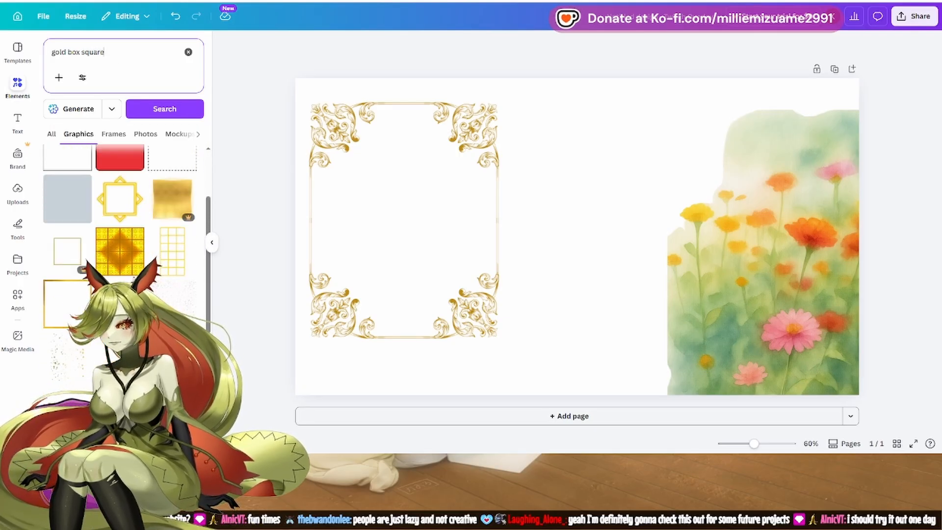
{"action": "scroll", "coordinate": [122, 236], "scroll_direction": "down", "scroll_amount": 3}
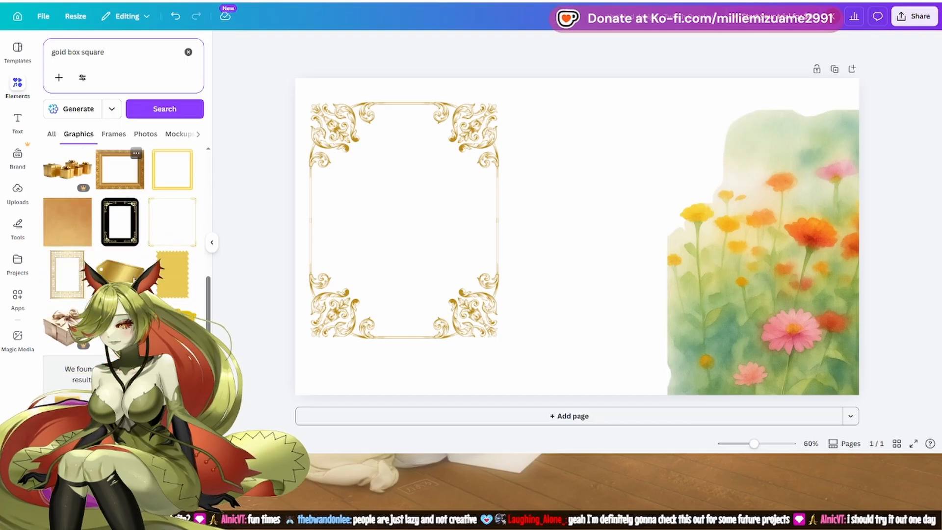
{"action": "scroll", "coordinate": [133, 279], "scroll_direction": "down", "scroll_amount": 5}
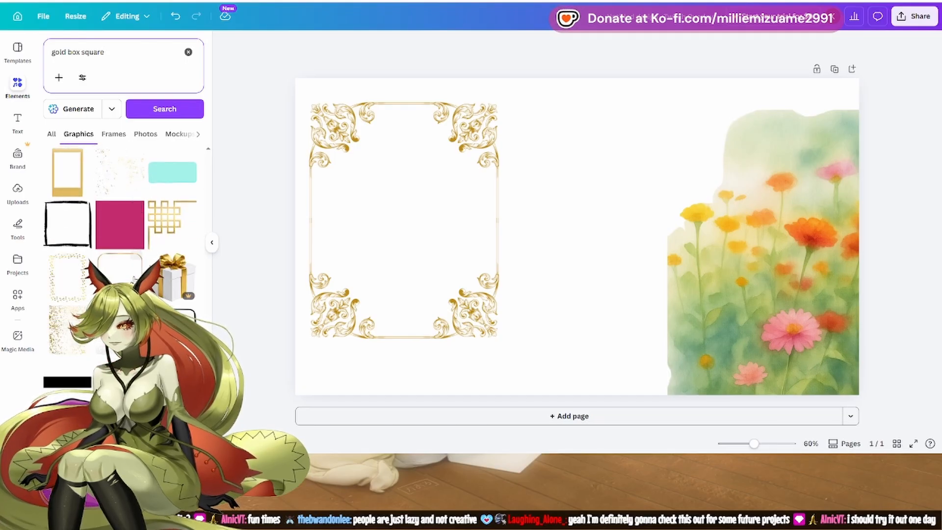
Step: Look through the photo results for "gold box square"
{"action": "left_click", "coordinate": [146, 134]}
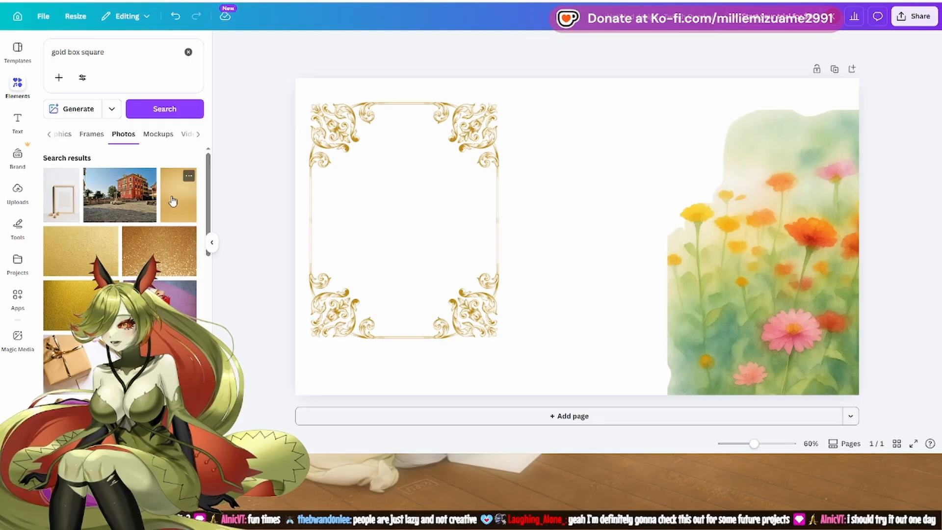
{"action": "scroll", "coordinate": [172, 201], "scroll_direction": "down", "scroll_amount": 5}
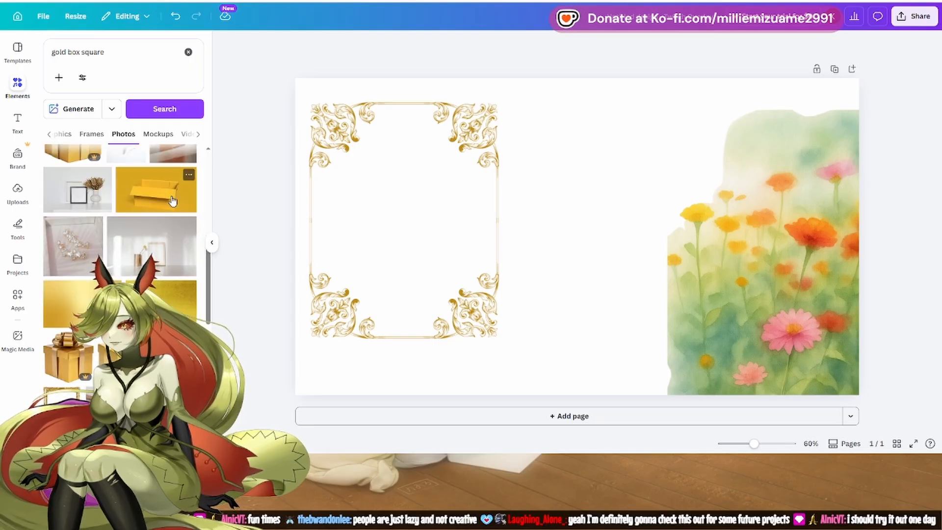
{"action": "scroll", "coordinate": [172, 200], "scroll_direction": "down", "scroll_amount": 10}
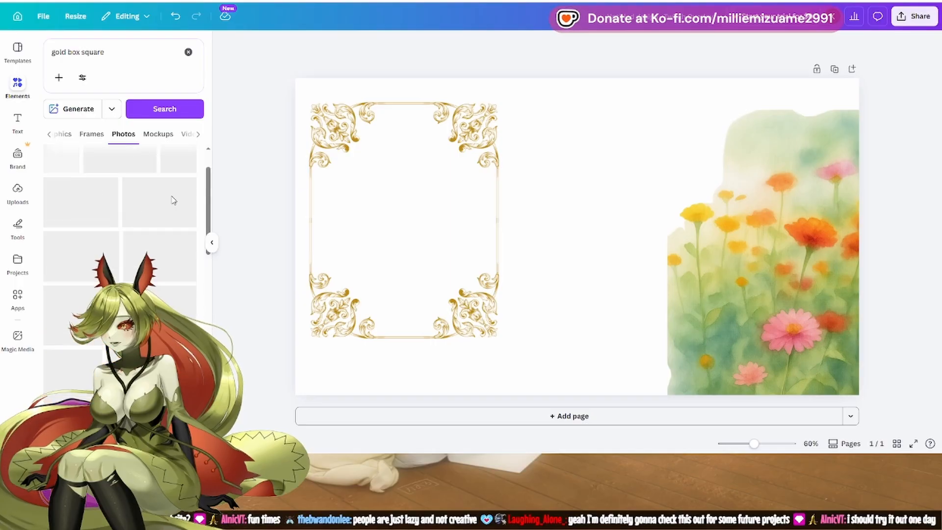
{"action": "scroll", "coordinate": [175, 202], "scroll_direction": "up", "scroll_amount": 10}
Step: Try the plain gold gradient photo inside the ornate frame, scaled down to the frame's height, and delete it
{"action": "left_click", "coordinate": [178, 201]}
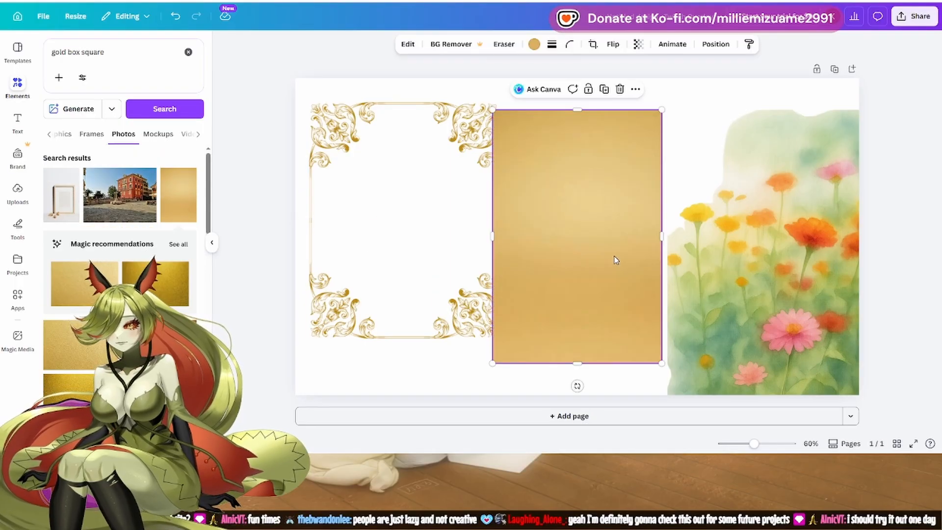
{"action": "left_click_drag", "start_coordinate": [614, 259], "coordinate": [440, 250]}
{"action": "left_click_drag", "start_coordinate": [490, 361], "coordinate": [462, 330]}
{"action": "mouse_move", "coordinate": [434, 286]}
{"action": "left_mouse_down"}
{"action": "mouse_move", "coordinate": [446, 297]}
{"action": "mouse_move", "coordinate": [428, 292]}
{"action": "left_mouse_up"}
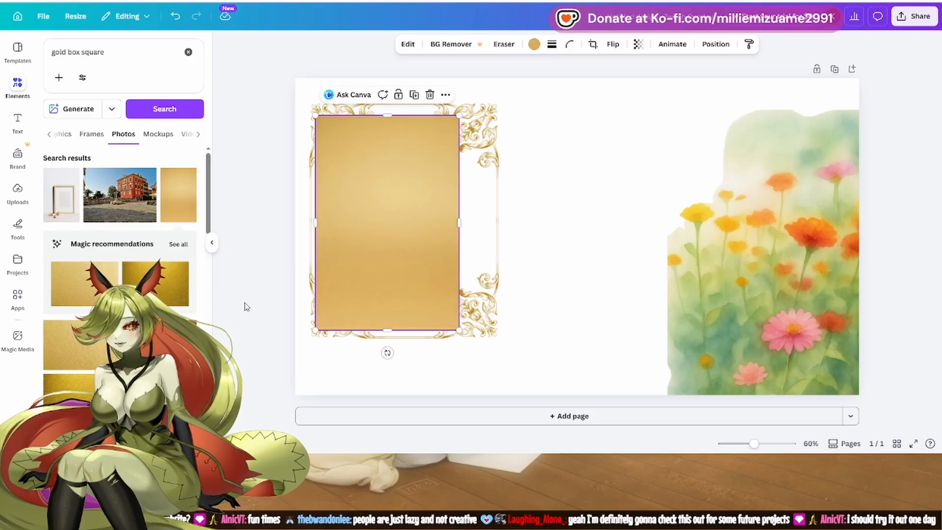
{"action": "key", "text": "Delete"}
Step: Try the metallic gold photo with vertical light bands over the ornate frame, cropping its sides to fit within the frame's border
{"action": "scroll", "coordinate": [44, 359], "scroll_direction": "down", "scroll_amount": 15}
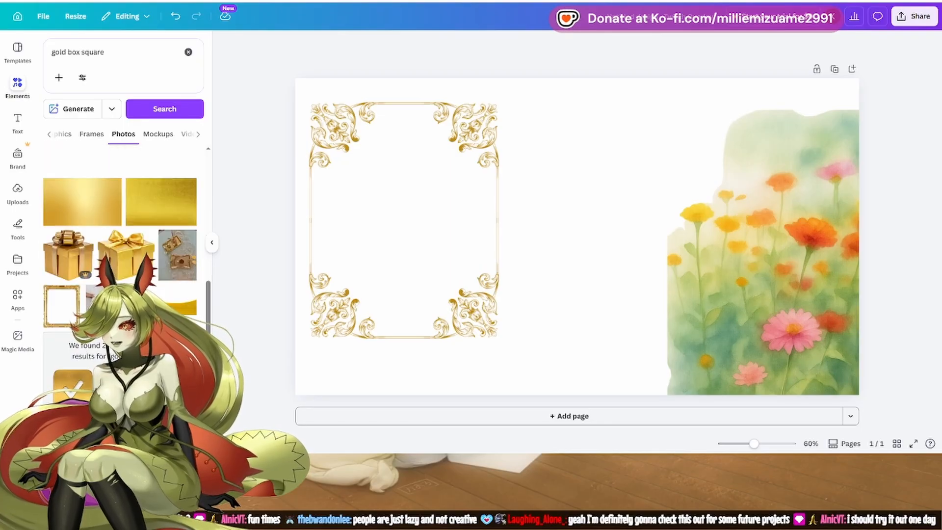
{"action": "scroll", "coordinate": [120, 275], "scroll_direction": "down", "scroll_amount": 10}
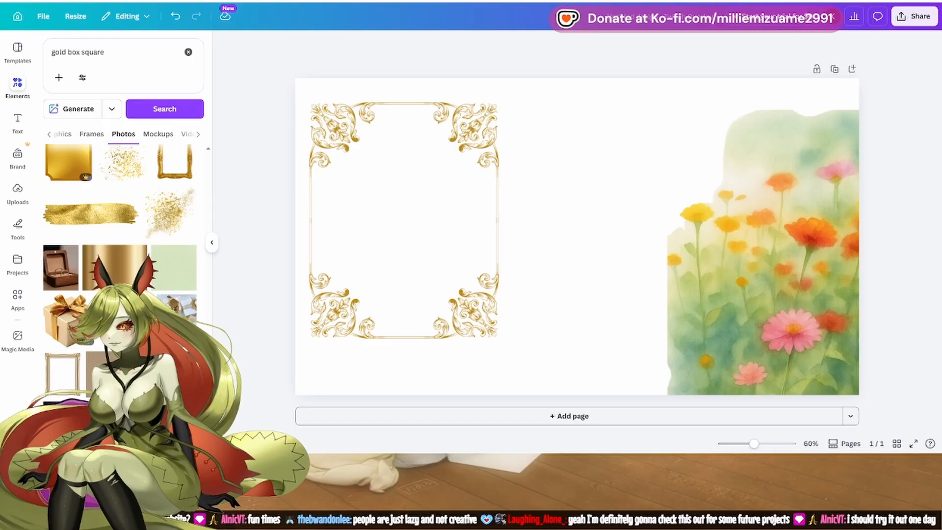
{"action": "scroll", "coordinate": [120, 245], "scroll_direction": "down", "scroll_amount": 3}
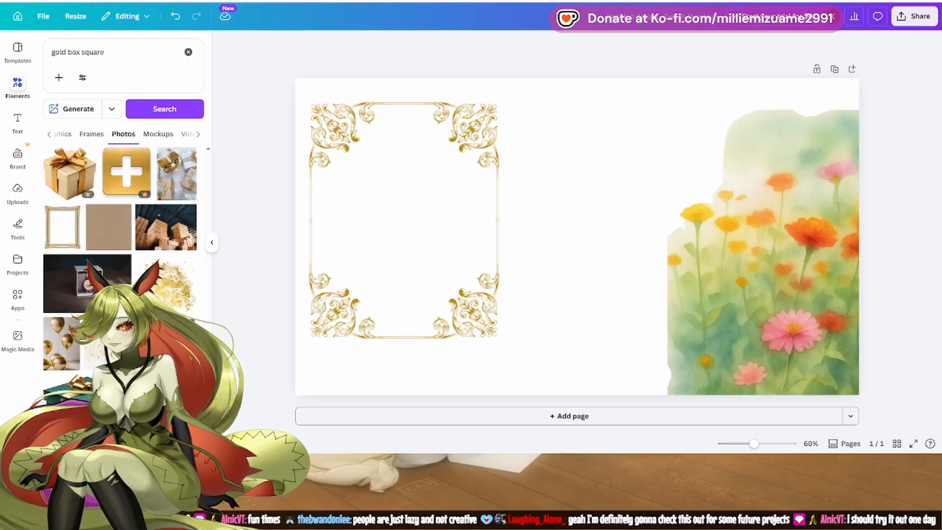
{"action": "scroll", "coordinate": [120, 246], "scroll_direction": "down", "scroll_amount": 5}
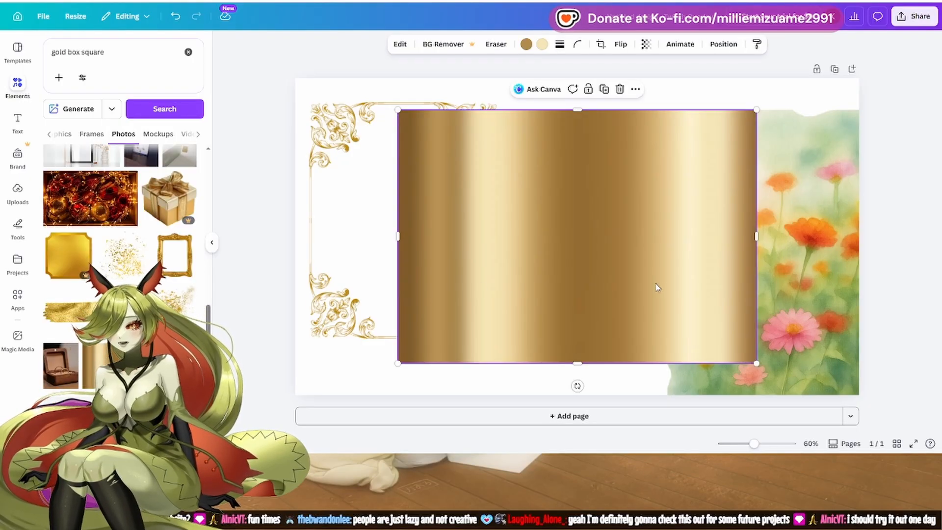
{"action": "left_click_drag", "start_coordinate": [632, 300], "coordinate": [562, 281]}
{"action": "left_click_drag", "start_coordinate": [661, 223], "coordinate": [499, 214]}
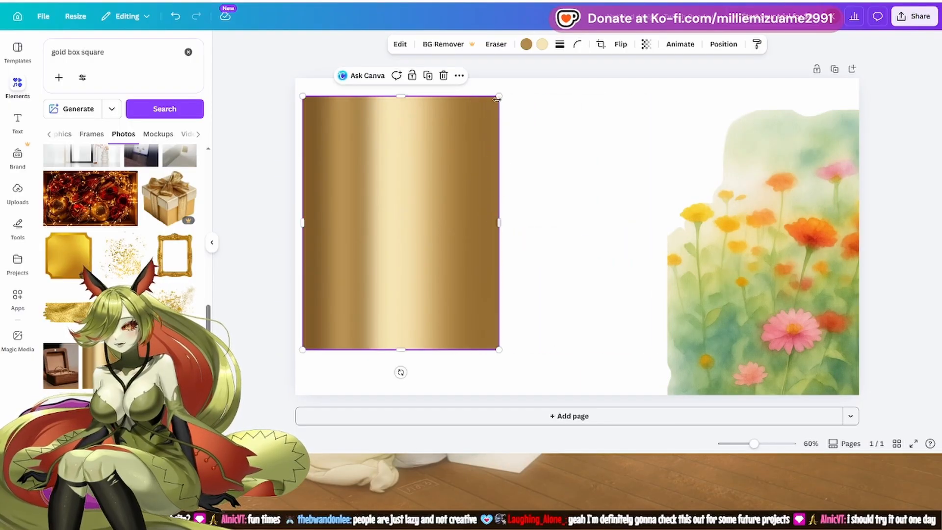
{"action": "left_click_drag", "start_coordinate": [402, 96], "coordinate": [401, 109]}
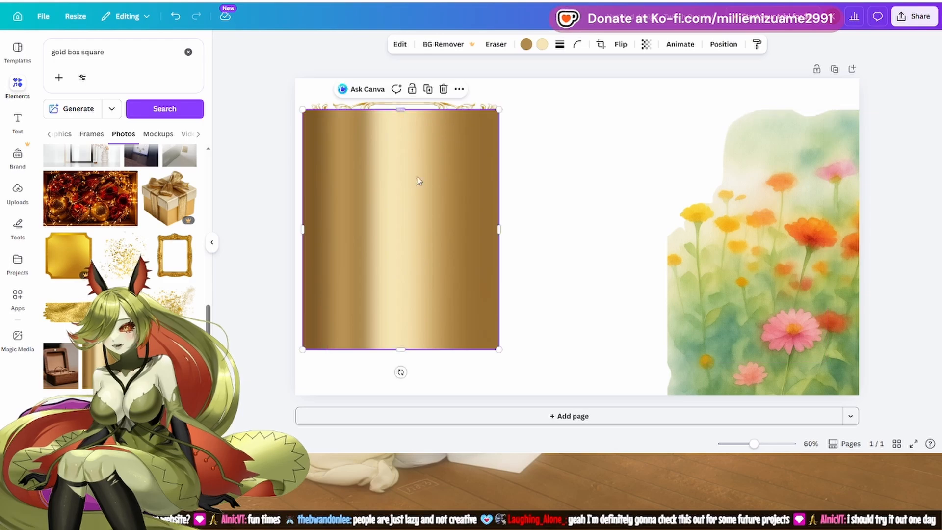
{"action": "left_click_drag", "start_coordinate": [401, 350], "coordinate": [400, 332]}
{"action": "mouse_move", "coordinate": [498, 220]}
{"action": "left_mouse_down"}
{"action": "mouse_move", "coordinate": [482, 221]}
{"action": "mouse_move", "coordinate": [494, 220]}
{"action": "left_mouse_up"}
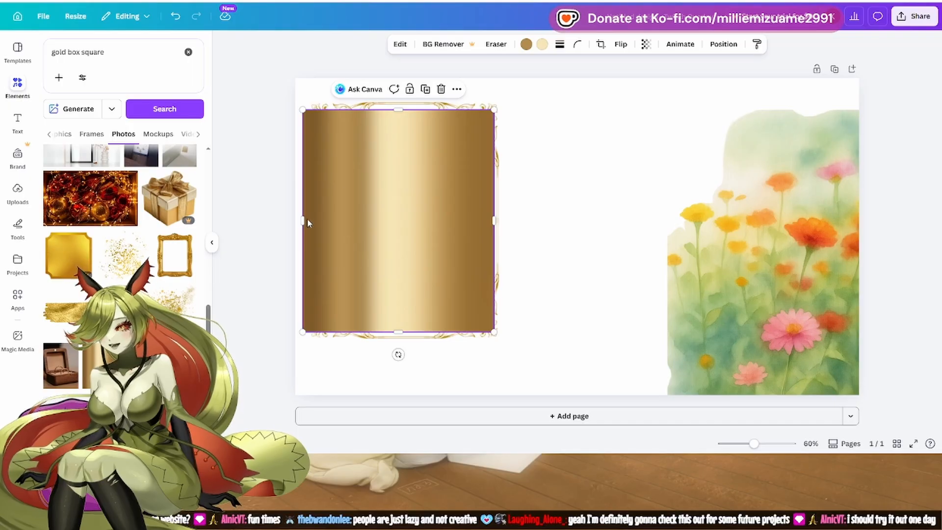
{"action": "left_click_drag", "start_coordinate": [306, 219], "coordinate": [316, 219]}
Step: Send the metallic gold photo backward until it lies behind all four gold corner ornaments
{"action": "right_click", "coordinate": [431, 246]}
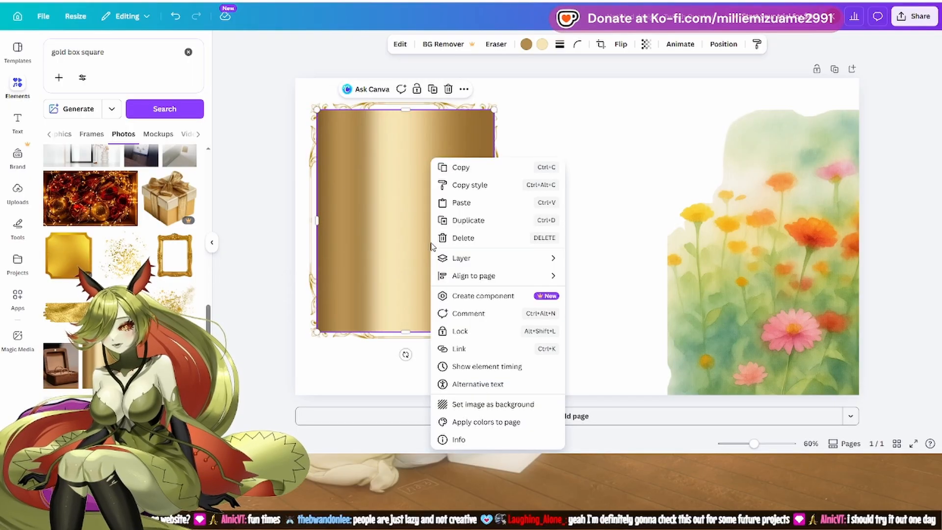
{"action": "mouse_move", "coordinate": [480, 264]}
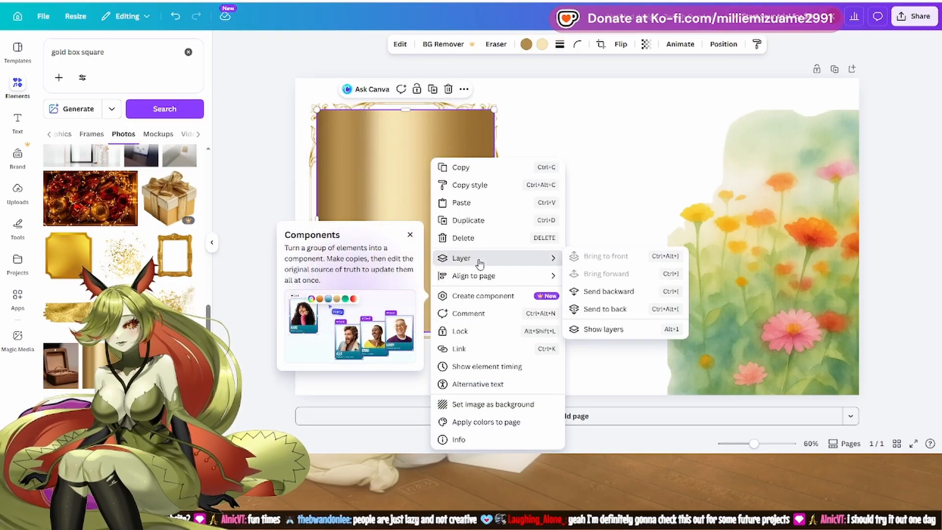
{"action": "left_click", "coordinate": [601, 294]}
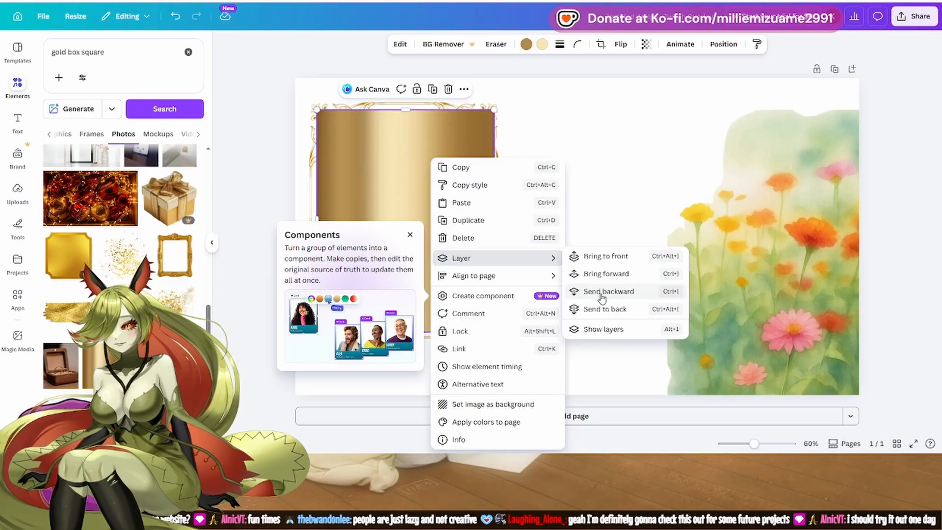
{"action": "key", "text": "Escape"}
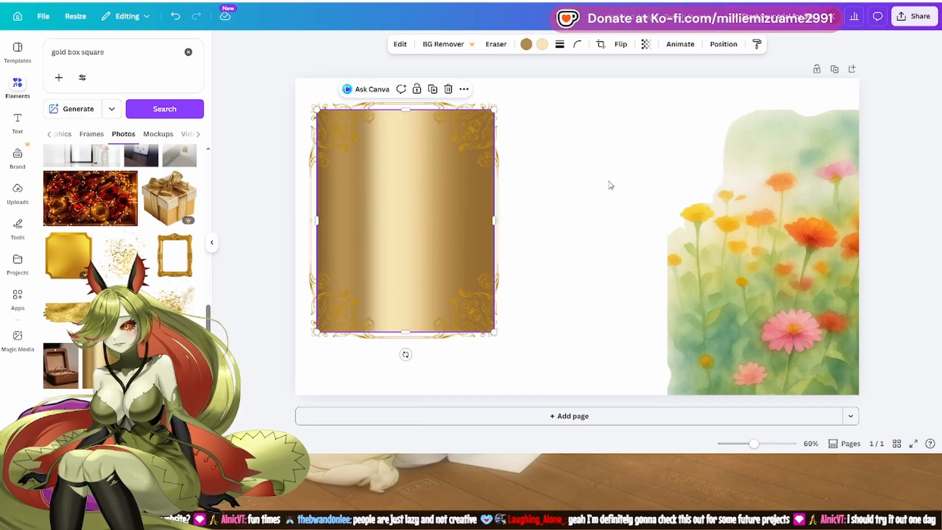
Step: Shift the watercolor flower background slightly up and left, and delete the metallic gold photo, keeping the lower-right gold corner in the frame
{"action": "left_click", "coordinate": [711, 232]}
{"action": "left_click_drag", "start_coordinate": [808, 251], "coordinate": [672, 223]}
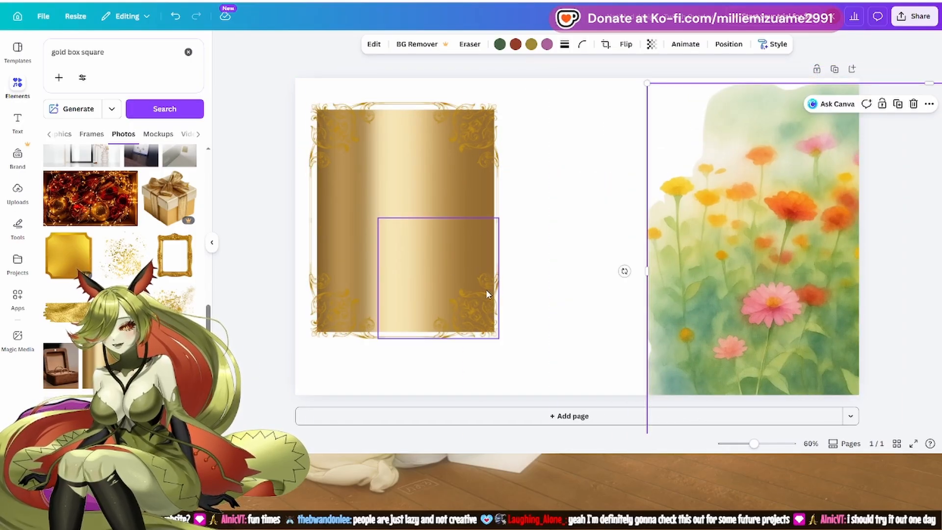
{"action": "left_click_drag", "start_coordinate": [485, 293], "coordinate": [620, 292]}
{"action": "left_click", "coordinate": [466, 287]}
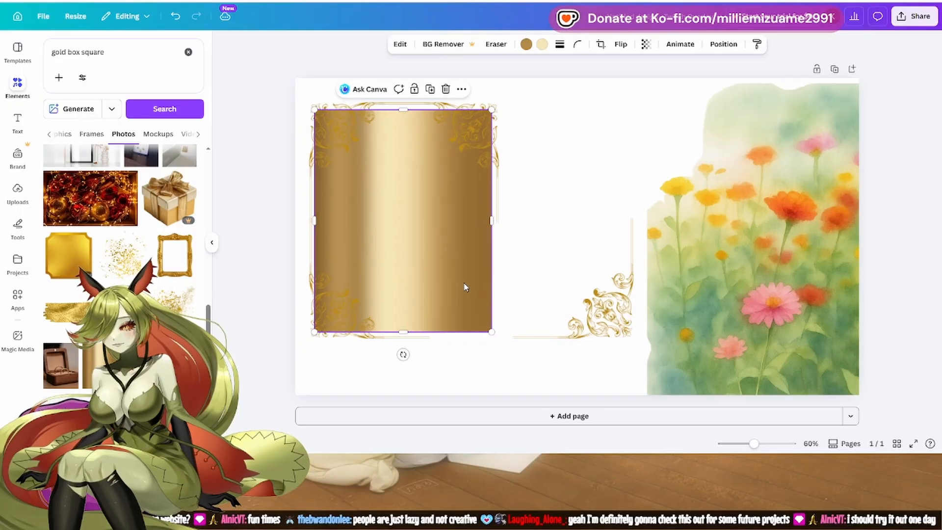
{"action": "key", "text": "Delete"}
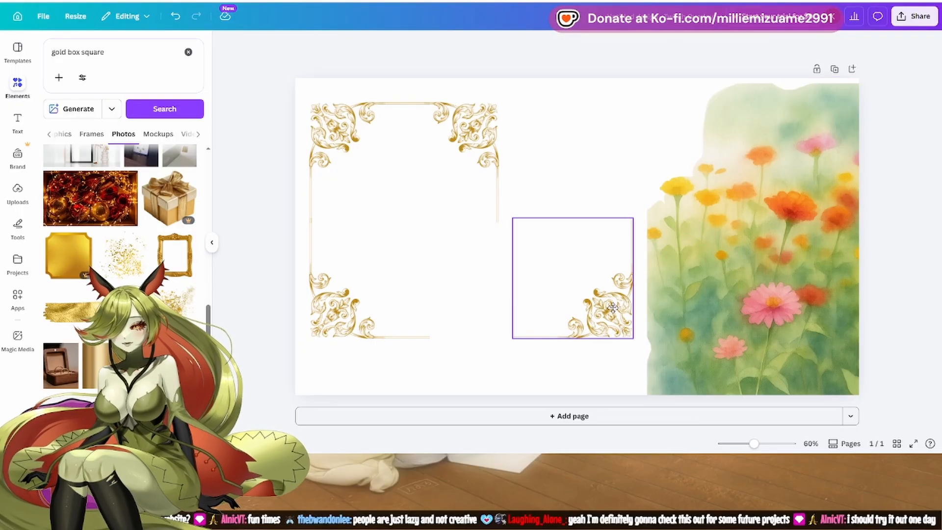
{"action": "left_click_drag", "start_coordinate": [612, 310], "coordinate": [483, 310]}
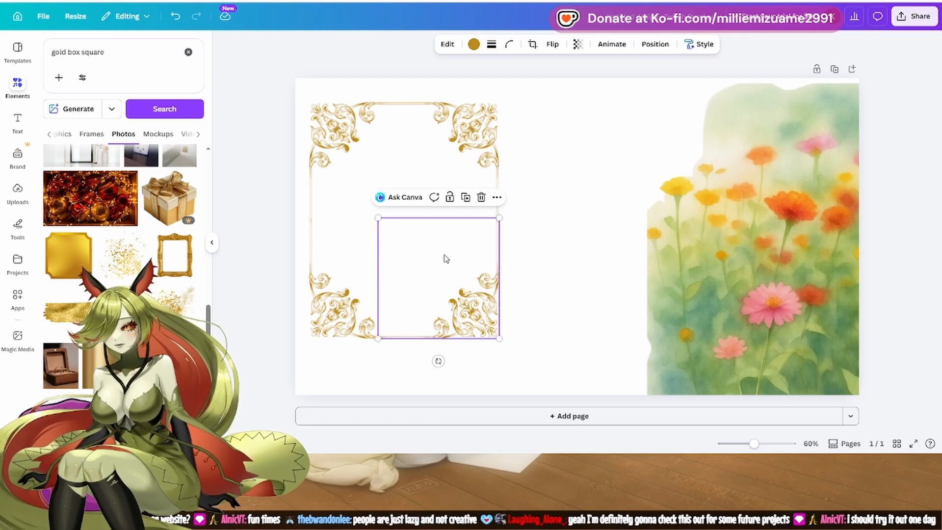
Step: Search the photos for "offwhite background" and look through the results
{"action": "left_click_drag", "start_coordinate": [116, 56], "coordinate": [41, 71]}
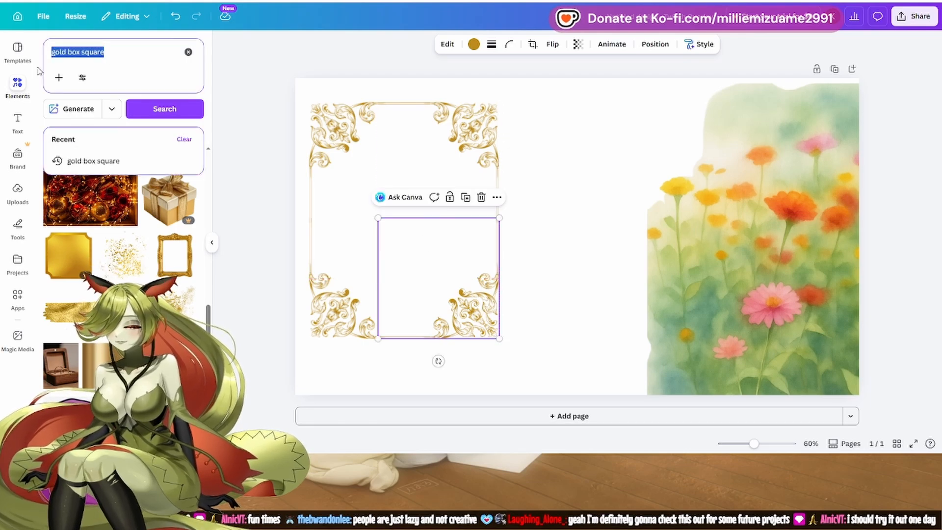
{"action": "key", "text": "BackSpace"}
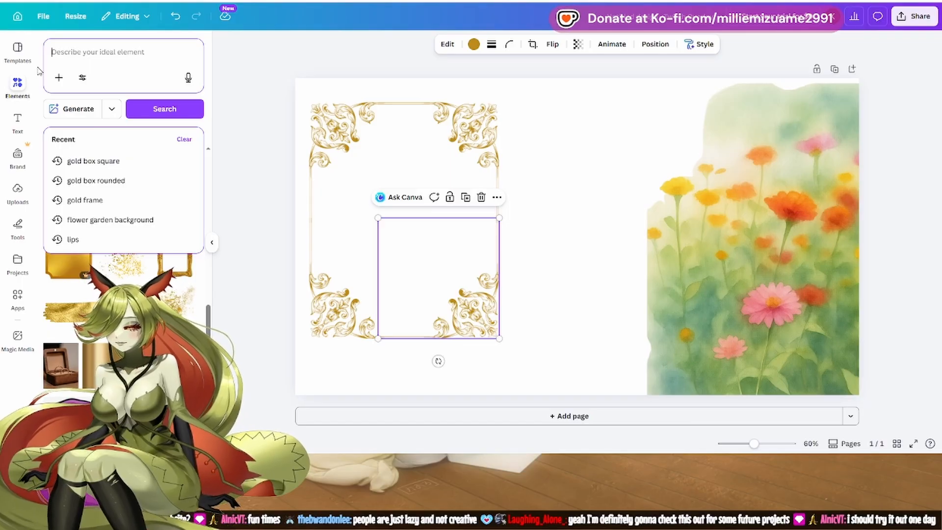
{"action": "type", "text": "offwhite"}
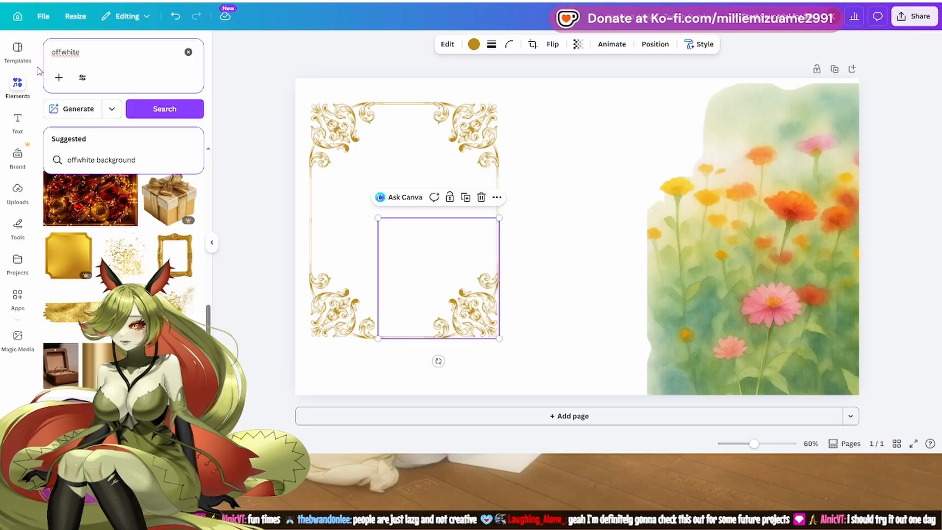
{"action": "left_click", "coordinate": [147, 160]}
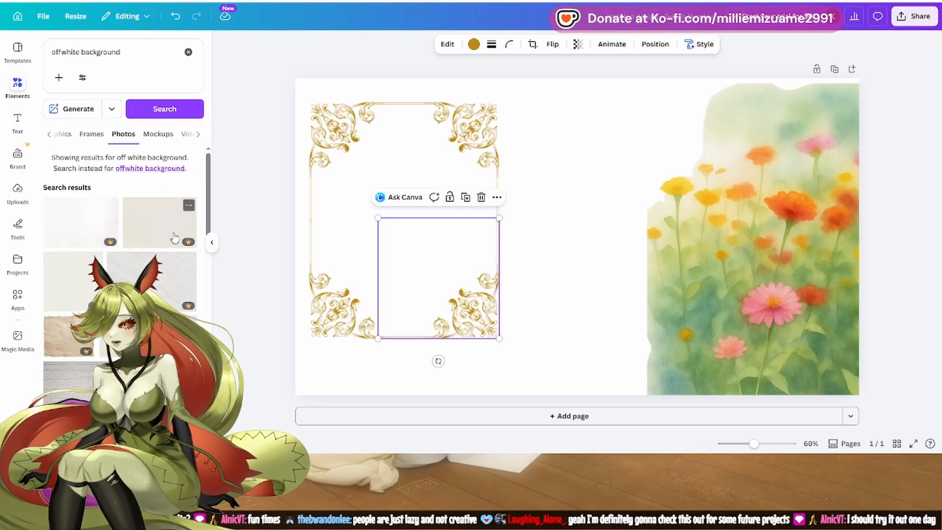
{"action": "scroll", "coordinate": [174, 239], "scroll_direction": "down", "scroll_amount": 3}
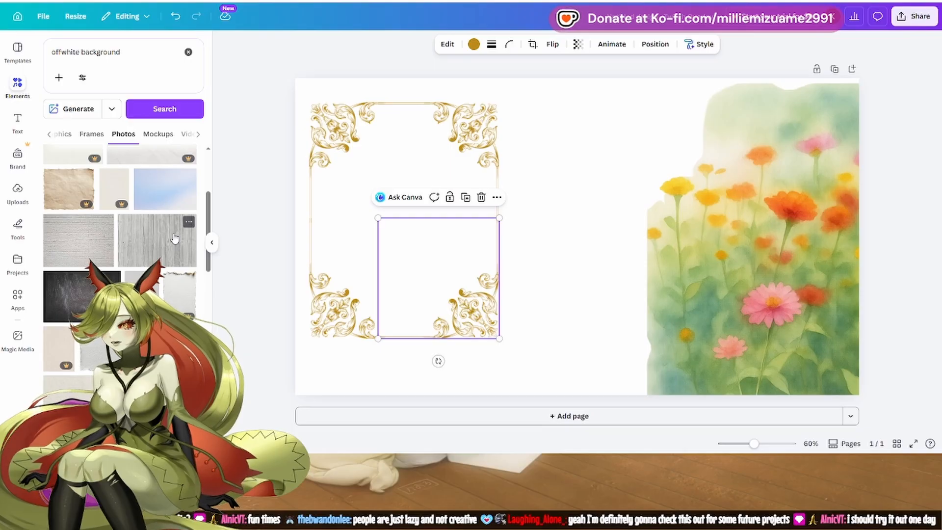
Step: Try the cream petal photo over the ornate frame, cropping its right, bottom and left edges to fit within the frame's border
{"action": "scroll", "coordinate": [174, 239], "scroll_direction": "down", "scroll_amount": 1}
{"action": "scroll", "coordinate": [175, 238], "scroll_direction": "down", "scroll_amount": 2}
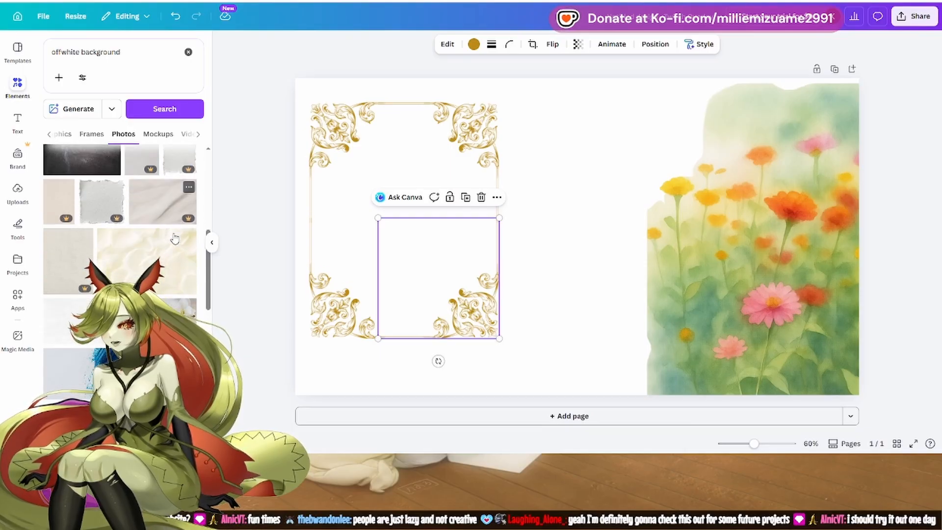
{"action": "left_click", "coordinate": [151, 262]}
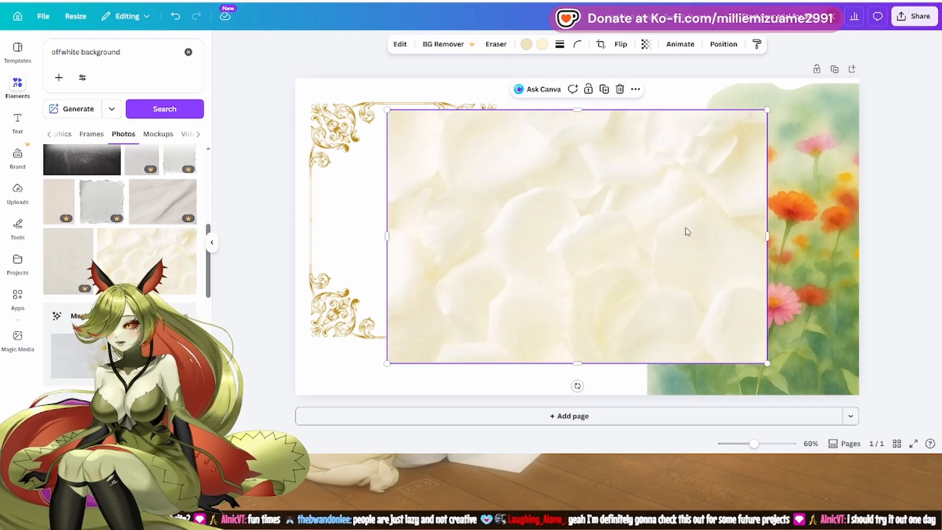
{"action": "left_click_drag", "start_coordinate": [687, 232], "coordinate": [602, 223]}
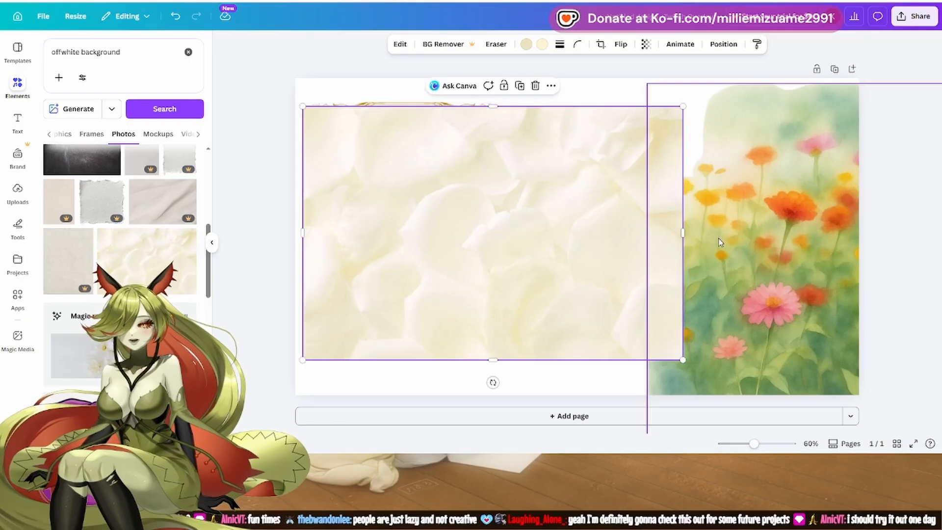
{"action": "left_click_drag", "start_coordinate": [681, 234], "coordinate": [494, 234]}
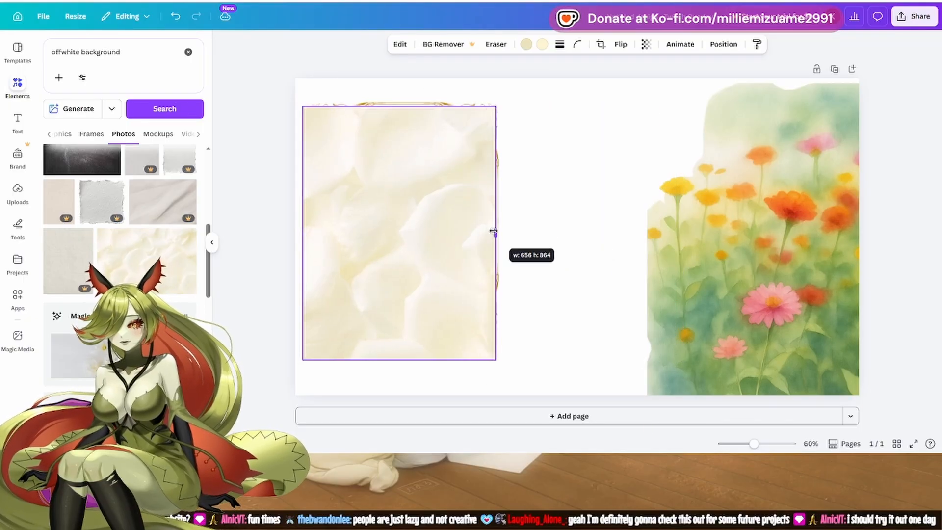
{"action": "left_click_drag", "start_coordinate": [398, 359], "coordinate": [401, 320]}
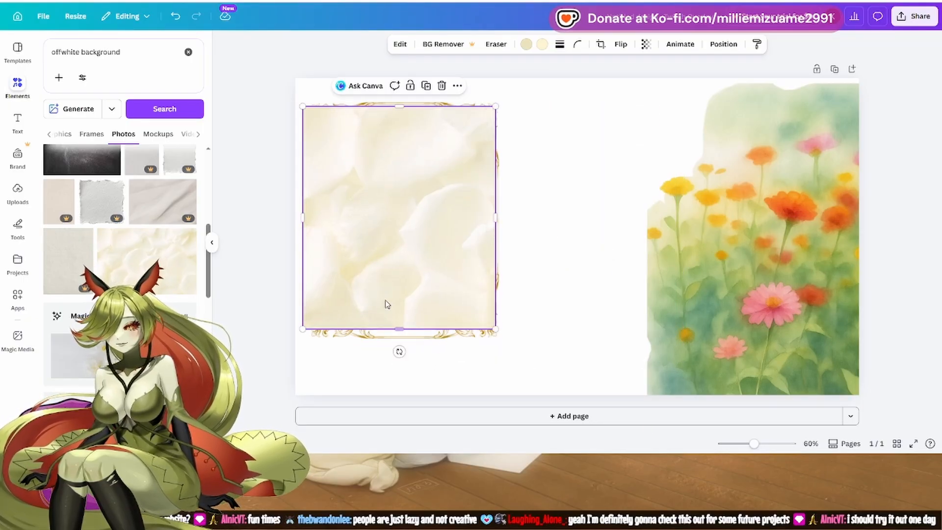
{"action": "left_click_drag", "start_coordinate": [303, 219], "coordinate": [322, 217]}
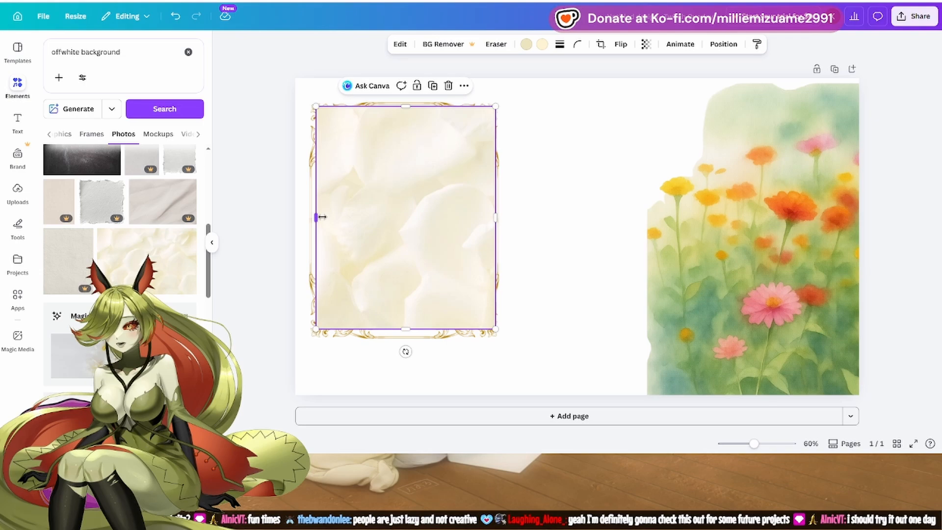
Step: Centre the cream petal photo within the ornate frame and send it to the back, behind the gold corner ornaments
{"action": "left_click_drag", "start_coordinate": [400, 202], "coordinate": [395, 200]}
{"action": "right_click", "coordinate": [396, 201]}
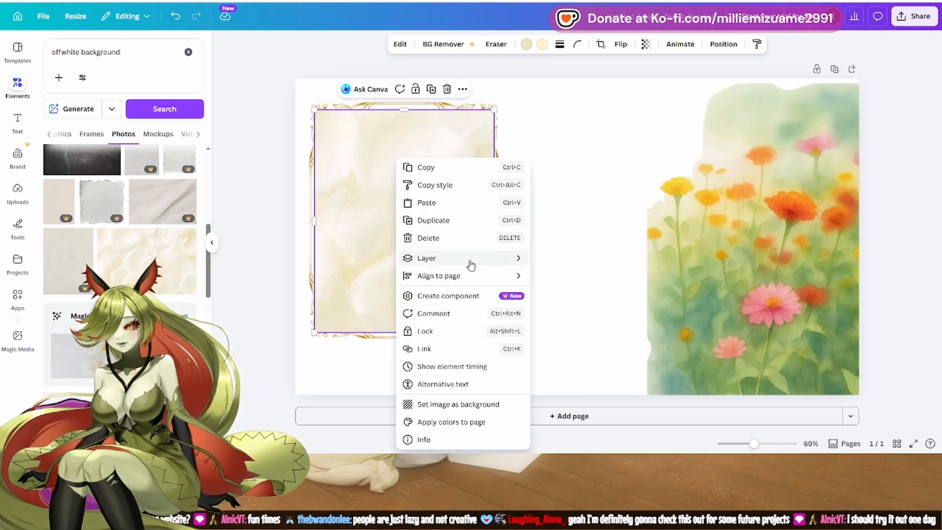
{"action": "mouse_move", "coordinate": [471, 259]}
{"action": "left_click", "coordinate": [570, 309]}
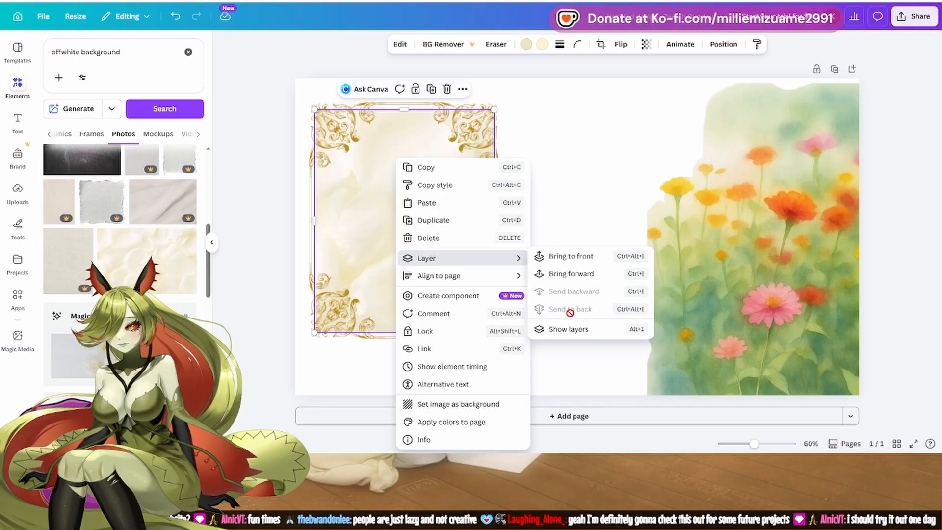
{"action": "left_click", "coordinate": [576, 174]}
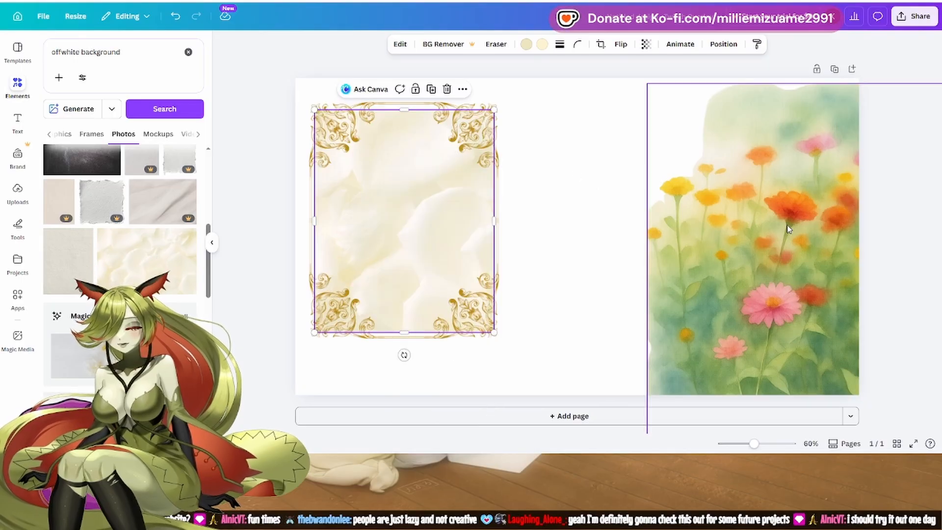
Step: Try the upper-left gold corner enlarged and snapped to the page's upper-left corner, shifting the flower background left
{"action": "left_click_drag", "start_coordinate": [788, 225], "coordinate": [674, 201]}
{"action": "left_click", "coordinate": [450, 225]}
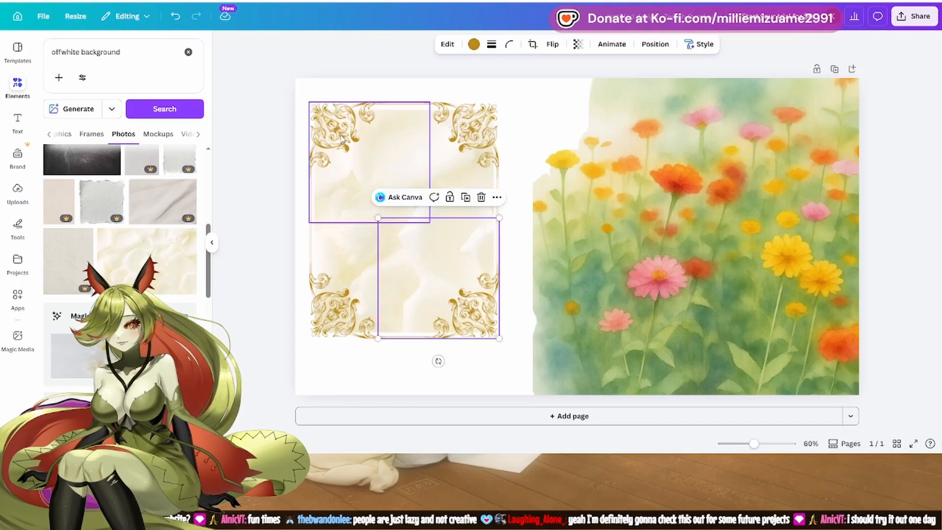
{"action": "left_click", "coordinate": [327, 131]}
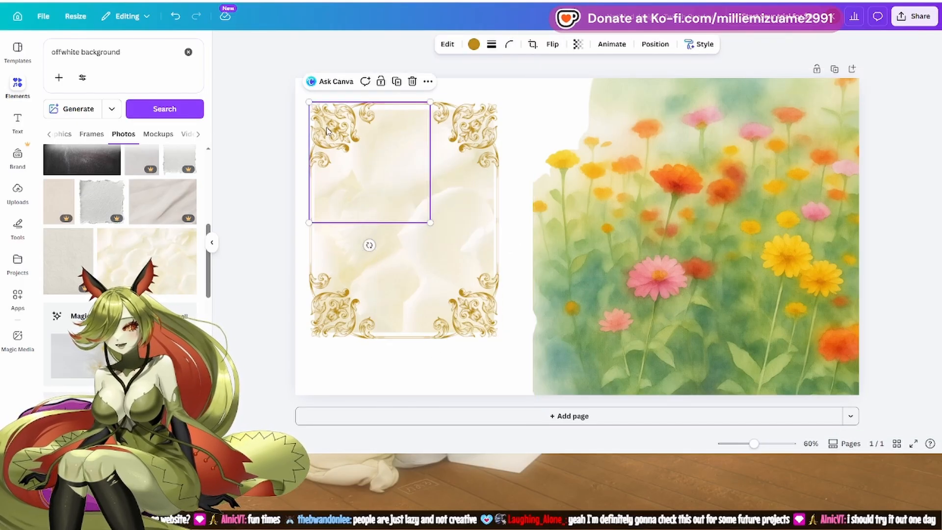
{"action": "left_click_drag", "start_coordinate": [327, 130], "coordinate": [314, 106]}
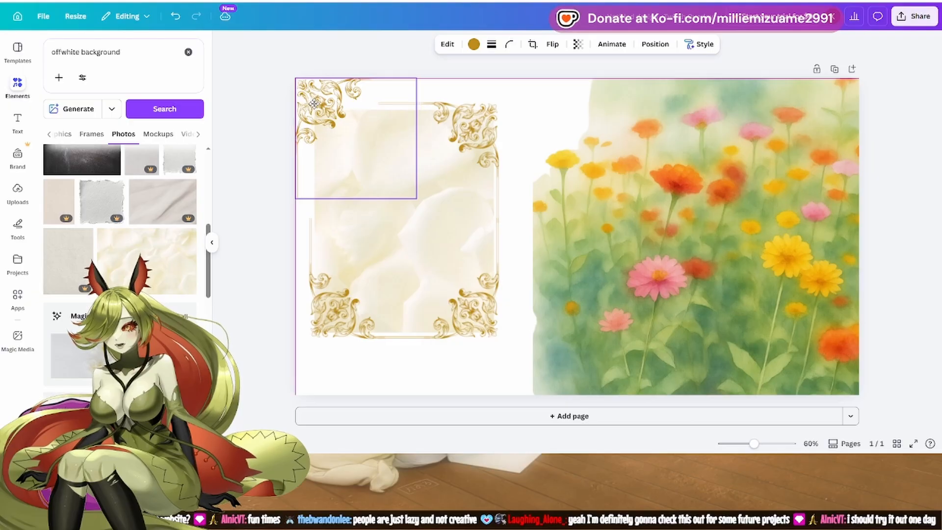
{"action": "left_click_drag", "start_coordinate": [419, 201], "coordinate": [502, 284]}
{"action": "left_click", "coordinate": [682, 263]}
{"action": "mouse_move", "coordinate": [682, 264]}
{"action": "left_mouse_down"}
{"action": "mouse_move", "coordinate": [458, 281]}
{"action": "mouse_move", "coordinate": [677, 248]}
{"action": "left_mouse_up"}
Step: Delete all four gold corner ornaments and the cream petal photo, and move the watercolor flower background left to cover the page
{"action": "left_click", "coordinate": [330, 106]}
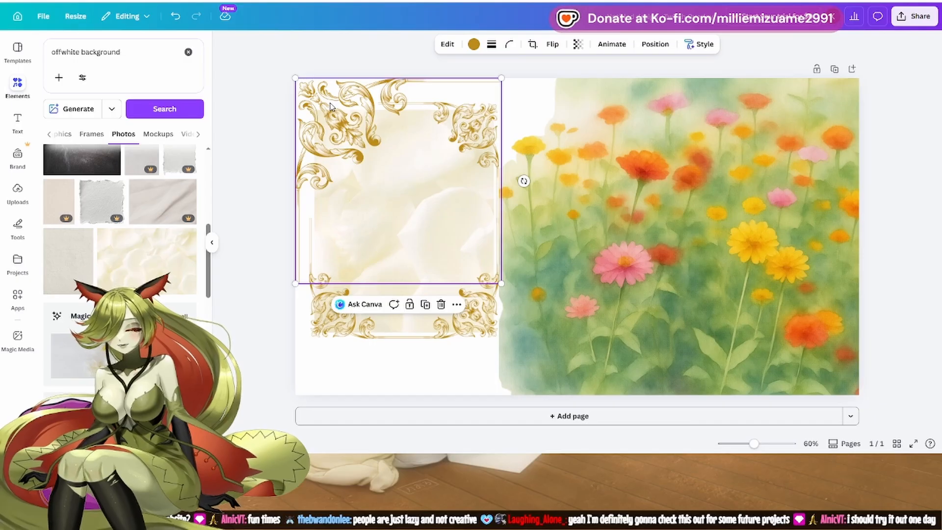
{"action": "key", "text": "Delete"}
{"action": "left_click", "coordinate": [356, 139]}
{"action": "key", "text": "Delete"}
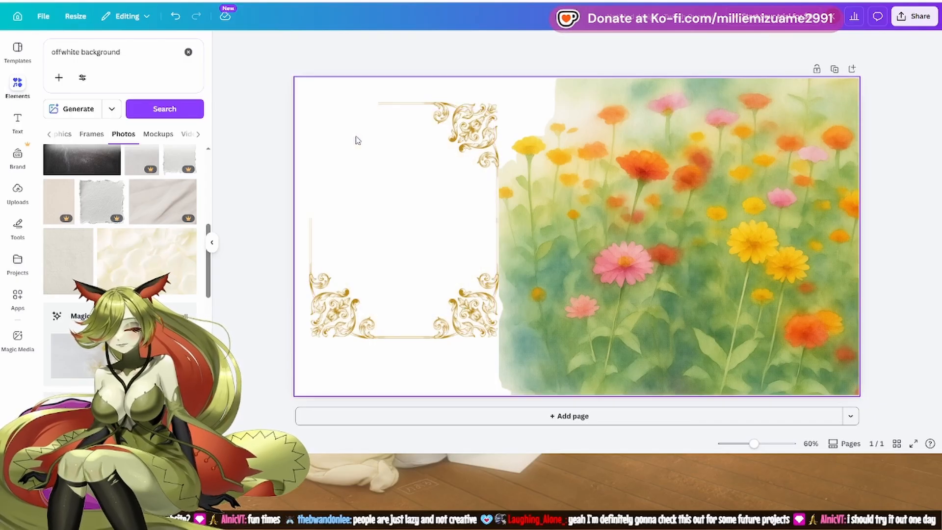
{"action": "left_click", "coordinate": [448, 119]}
{"action": "key", "text": "Delete"}
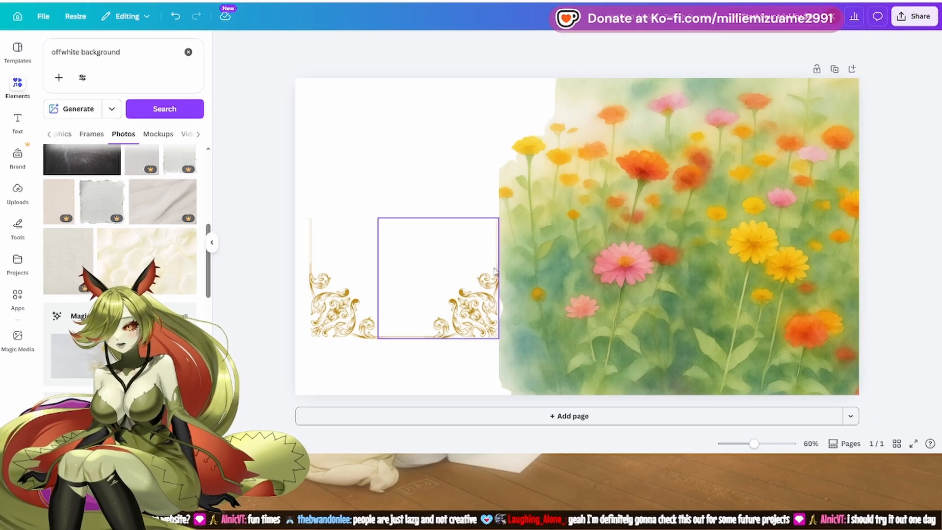
{"action": "left_click", "coordinate": [493, 271]}
{"action": "key", "text": "Delete"}
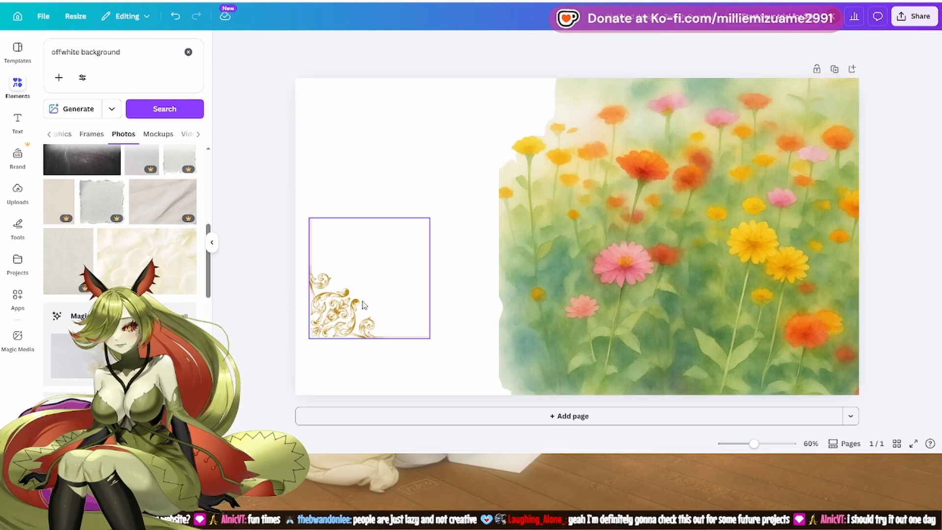
{"action": "left_click", "coordinate": [350, 314]}
{"action": "key", "text": "Delete"}
{"action": "left_click_drag", "start_coordinate": [705, 212], "coordinate": [521, 221]}
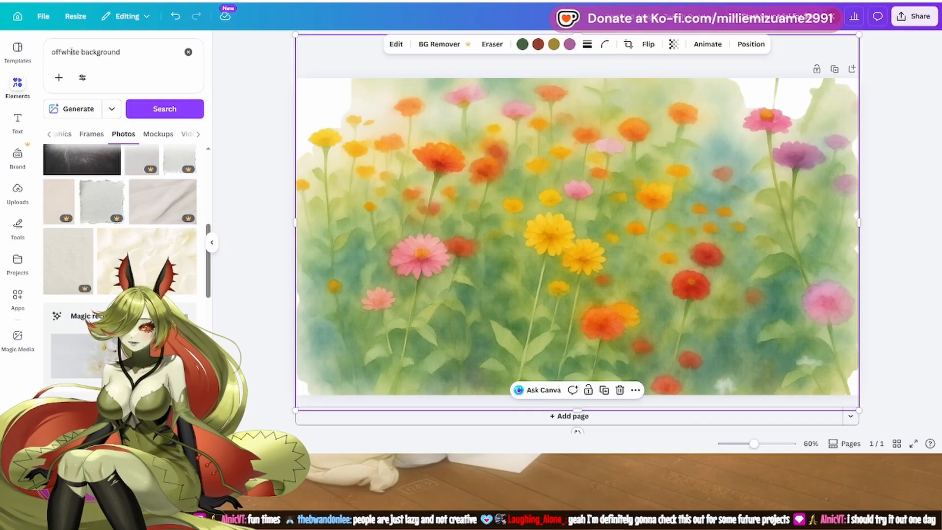
Step: Search the photos for "gold plate" and add the textured gold sheet photo to the page
{"action": "left_click", "coordinate": [140, 58]}
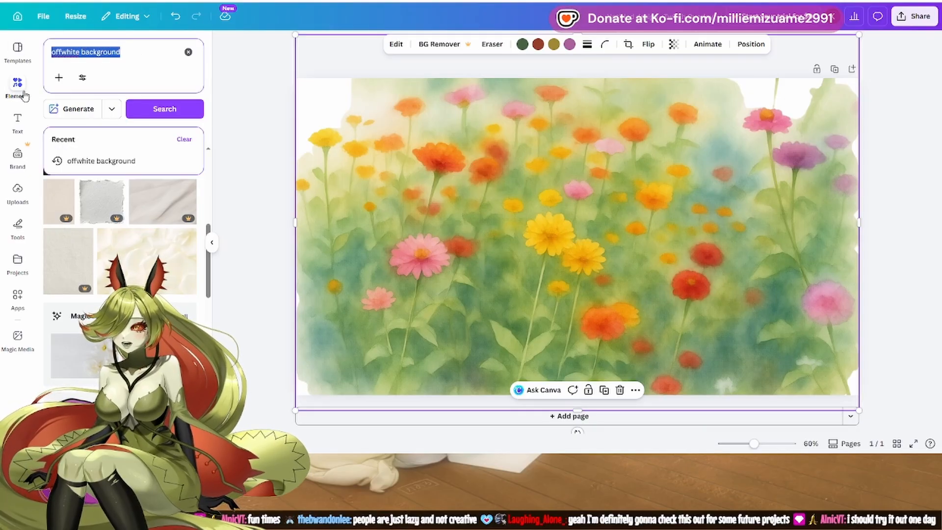
{"action": "key", "text": "BackSpace"}
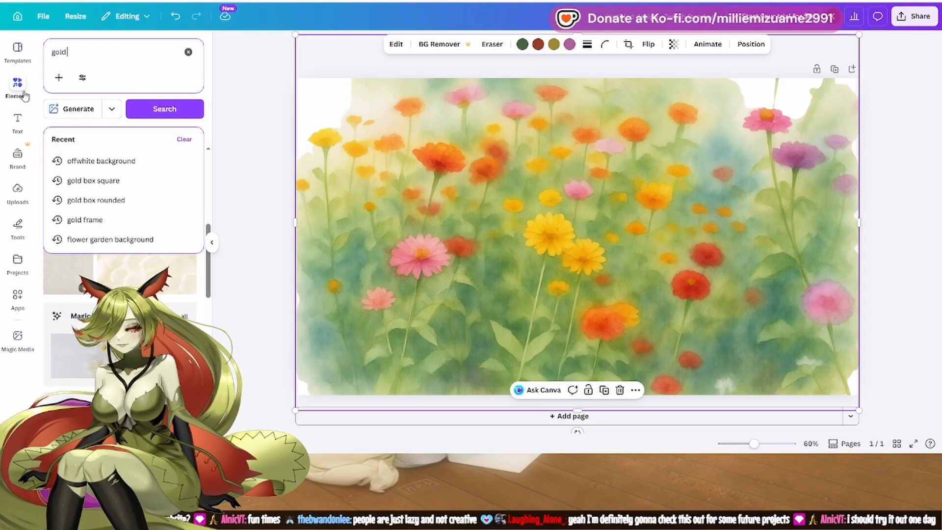
{"action": "type", "text": "gold plate"}
{"action": "key", "text": "Return"}
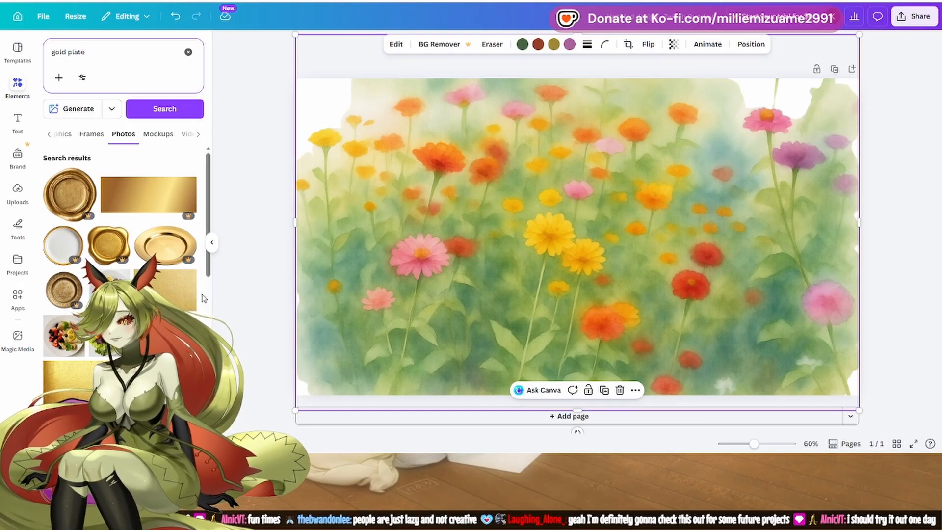
{"action": "left_click", "coordinate": [170, 297]}
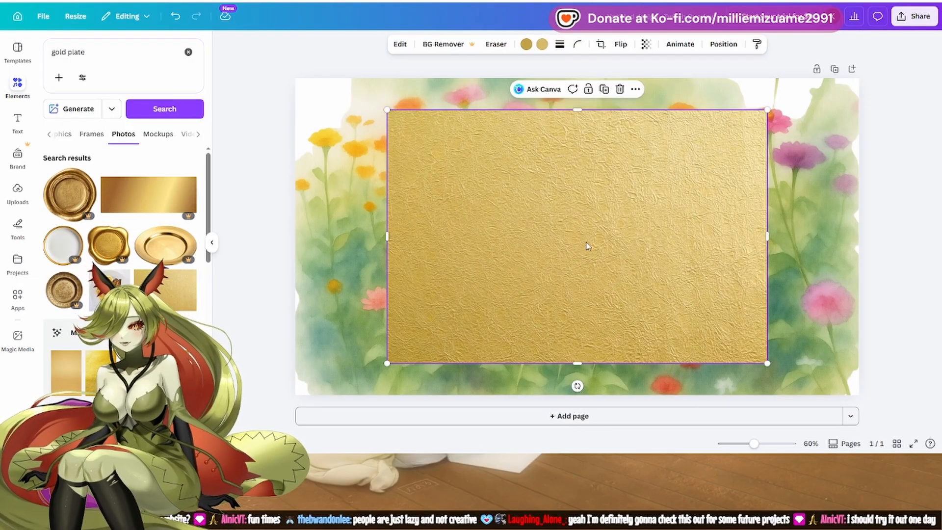
Step: Crop the textured gold photo to a tall rectangle and place it near the page's upper-left corner
{"action": "left_click_drag", "start_coordinate": [765, 234], "coordinate": [517, 239]}
{"action": "left_click_drag", "start_coordinate": [454, 352], "coordinate": [452, 311]}
{"action": "left_click_drag", "start_coordinate": [490, 231], "coordinate": [409, 210]}
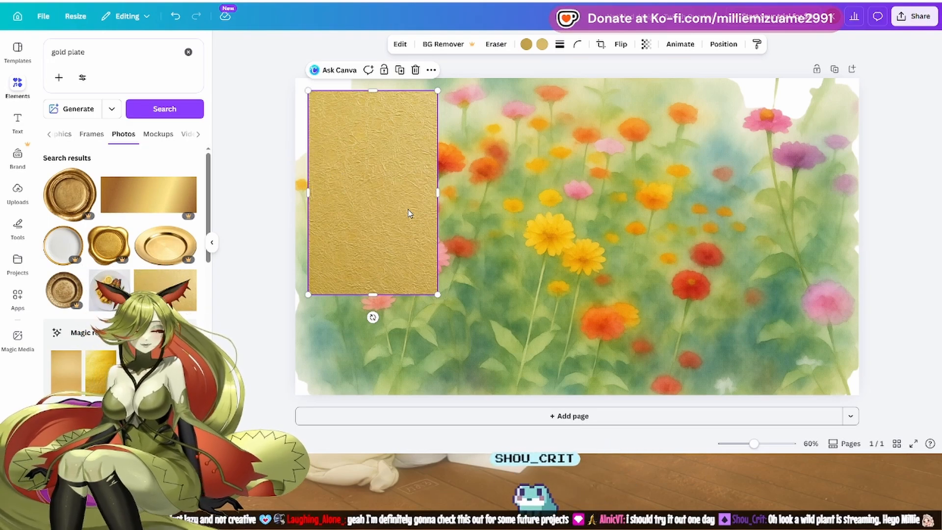
Step: Search the photos for "black scroll" and look through the results
{"action": "left_click", "coordinate": [109, 55]}
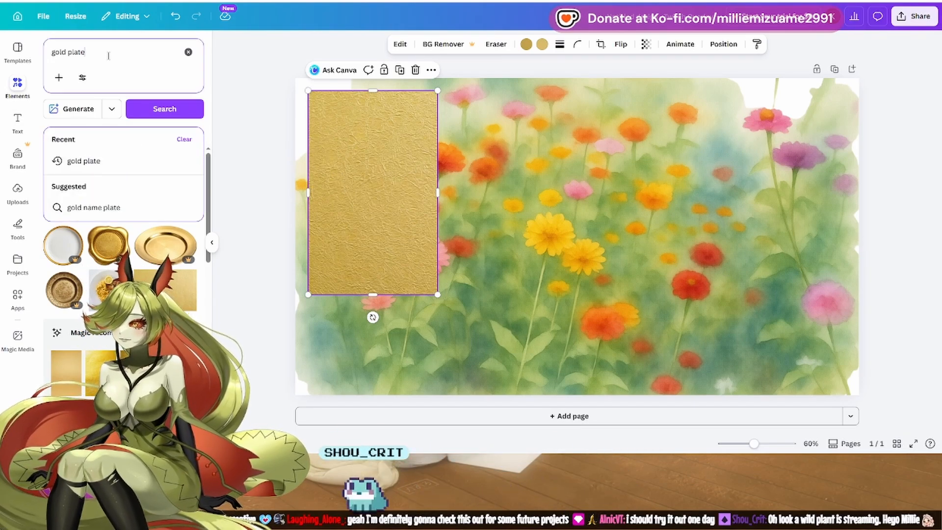
{"action": "key", "text": "BackSpace"}
{"action": "key", "text": "BackSpace"}
{"action": "key", "text": "BackSpace"}
{"action": "key", "text": "BackSpace"}
{"action": "key", "text": "BackSpace"}
{"action": "key", "text": "BackSpace"}
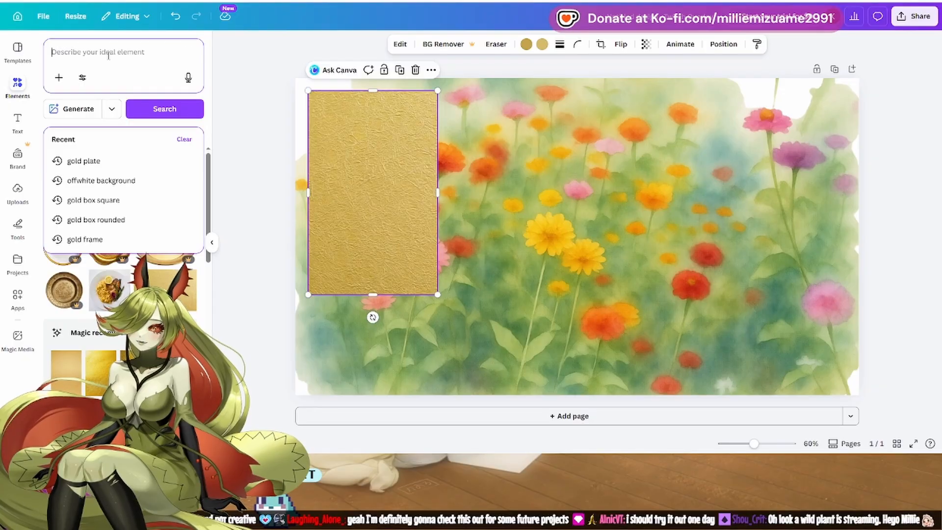
{"action": "type", "text": "black scroll"}
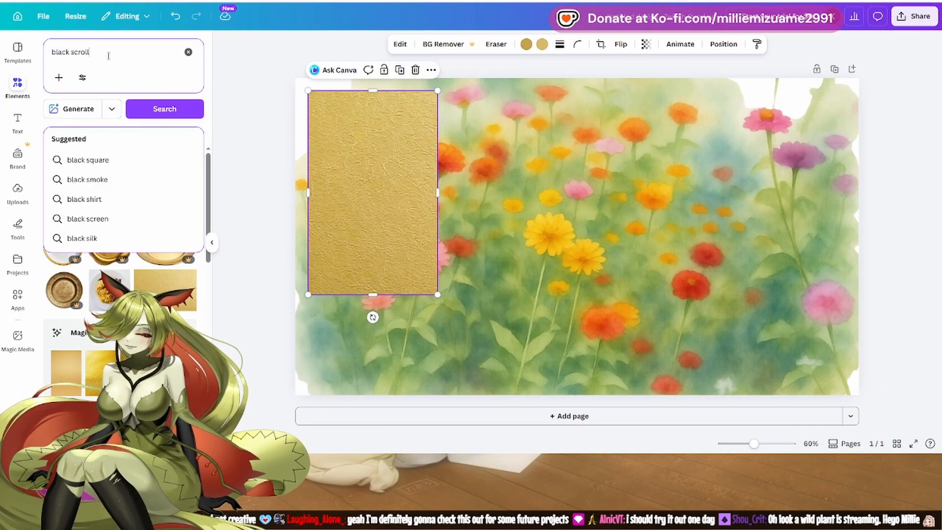
{"action": "key", "text": "Return"}
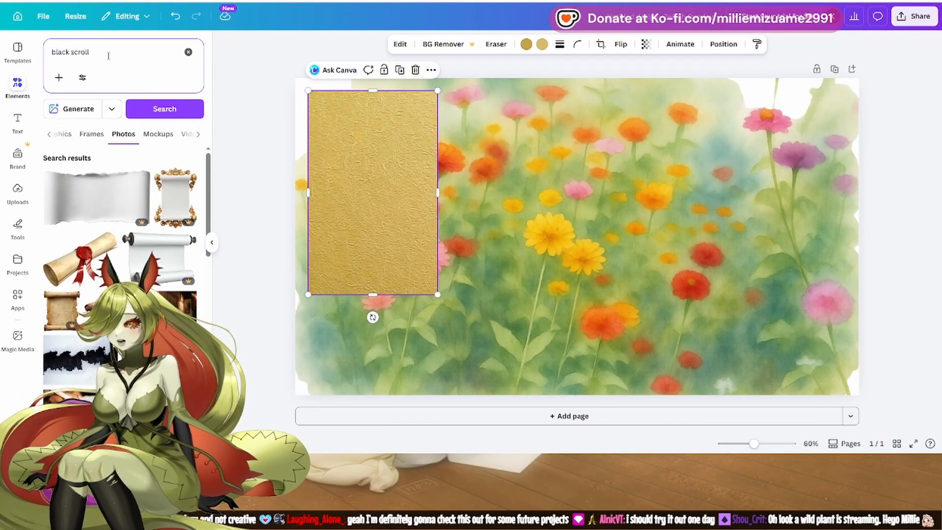
{"action": "scroll", "coordinate": [188, 171], "scroll_direction": "down", "scroll_amount": 3}
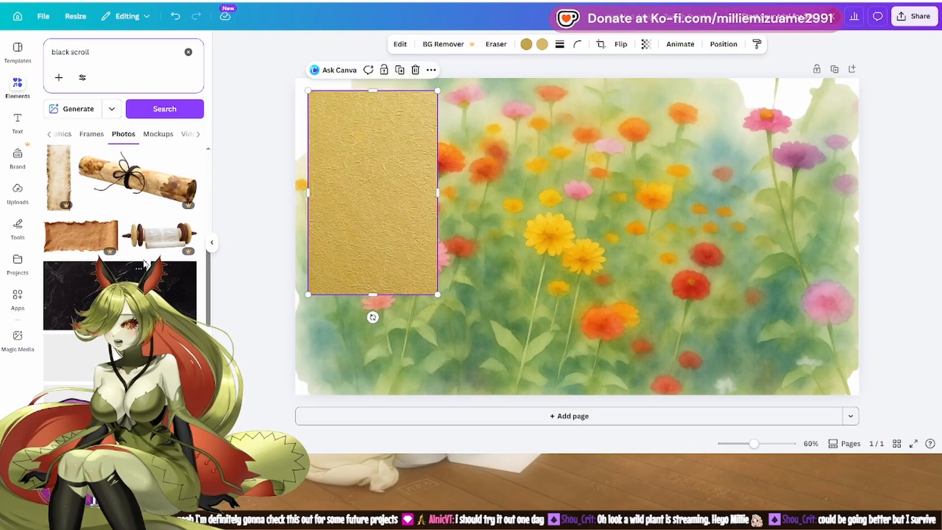
{"action": "scroll", "coordinate": [142, 174], "scroll_direction": "up", "scroll_amount": 3}
Step: Find an ornate black rectangular frame in the "black scroll" graphics results, add it, and scale it to the gold panel's height
{"action": "left_click", "coordinate": [95, 133]}
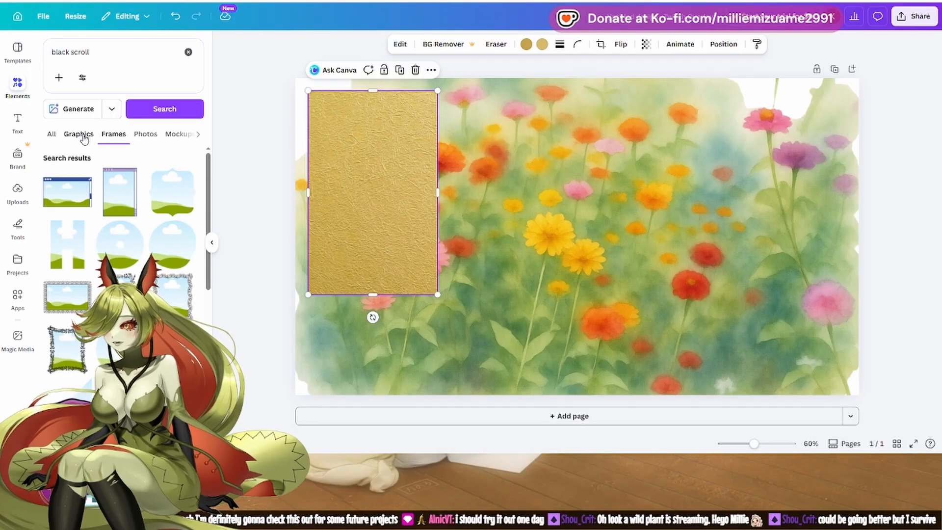
{"action": "left_click", "coordinate": [82, 135]}
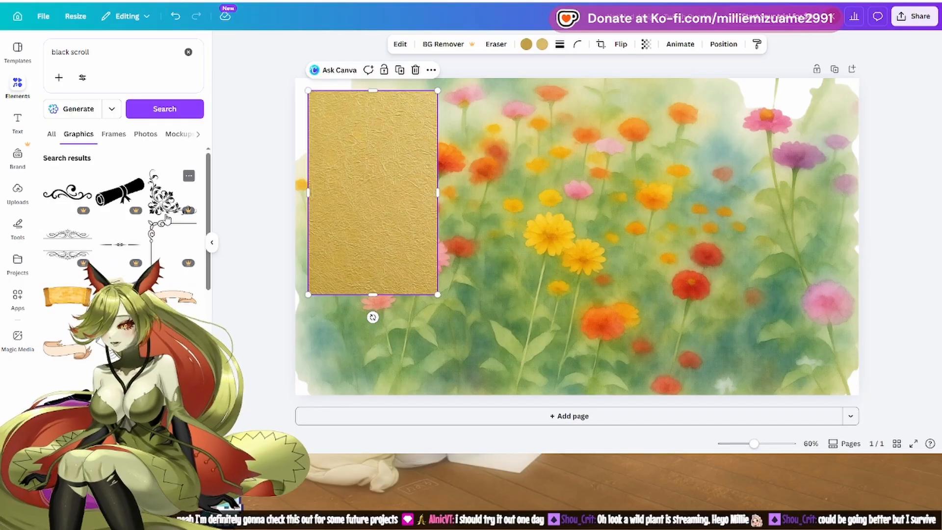
{"action": "scroll", "coordinate": [120, 221], "scroll_direction": "down", "scroll_amount": 5}
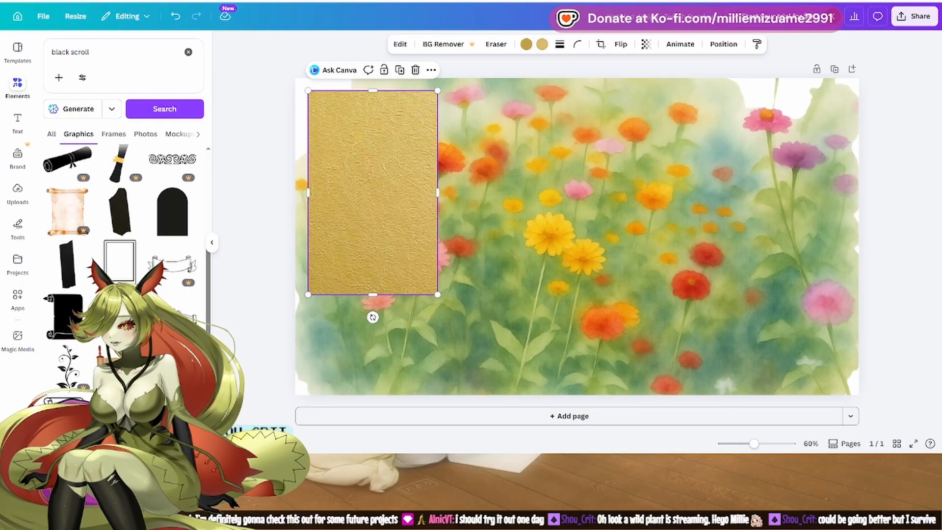
{"action": "scroll", "coordinate": [120, 221], "scroll_direction": "down", "scroll_amount": 5}
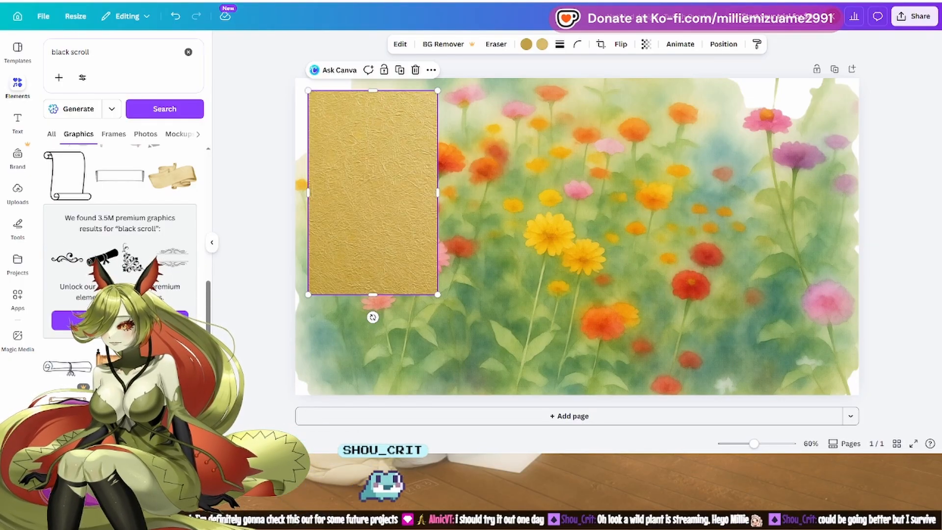
{"action": "scroll", "coordinate": [125, 272], "scroll_direction": "down", "scroll_amount": 3}
{"action": "scroll", "coordinate": [120, 221], "scroll_direction": "down", "scroll_amount": 5}
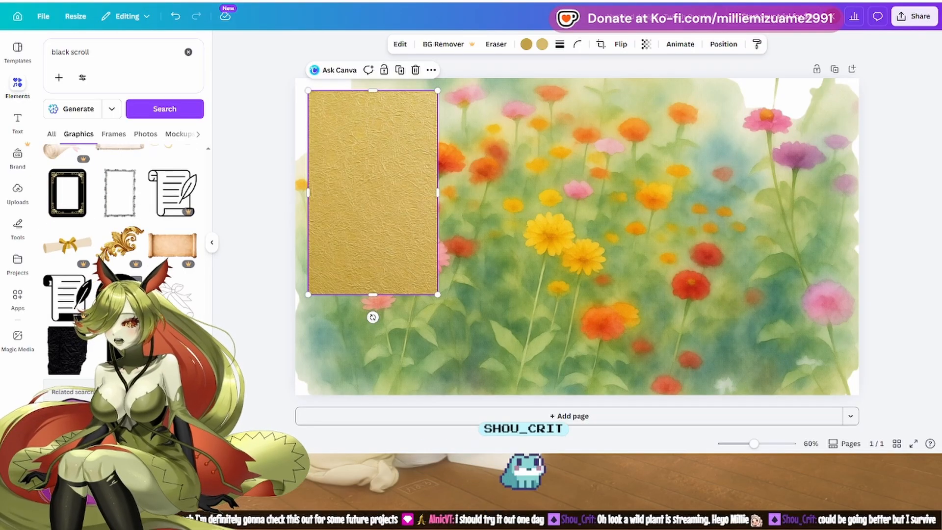
{"action": "scroll", "coordinate": [120, 221], "scroll_direction": "down", "scroll_amount": 4}
{"action": "scroll", "coordinate": [120, 221], "scroll_direction": "down", "scroll_amount": 5}
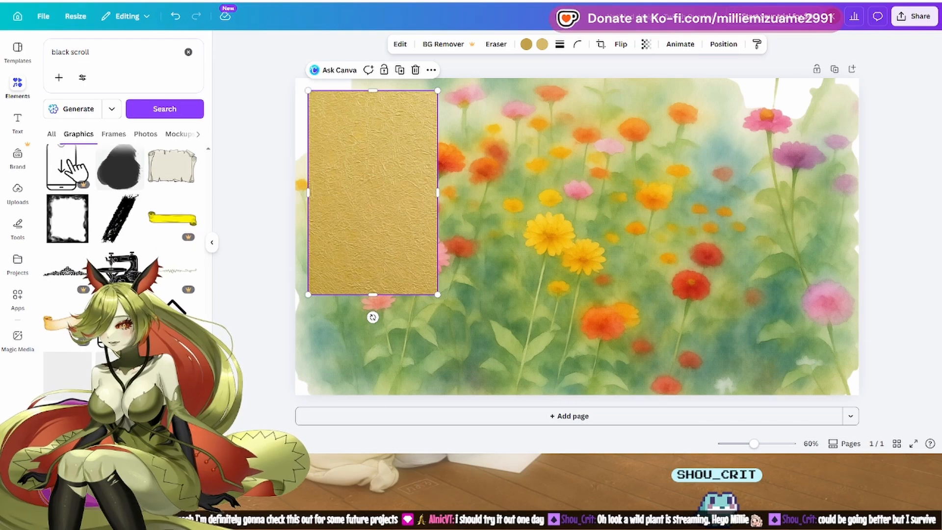
{"action": "scroll", "coordinate": [121, 221], "scroll_direction": "down", "scroll_amount": 2}
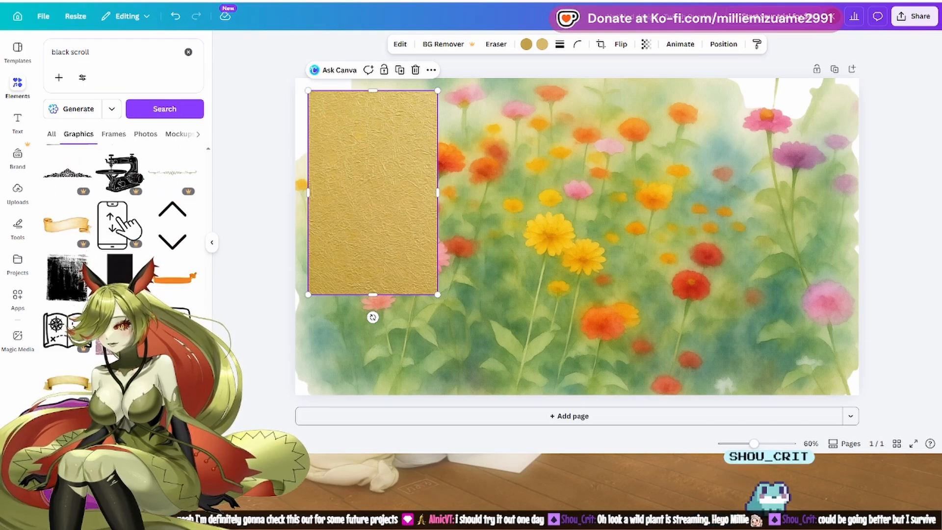
{"action": "scroll", "coordinate": [120, 221], "scroll_direction": "down", "scroll_amount": 3}
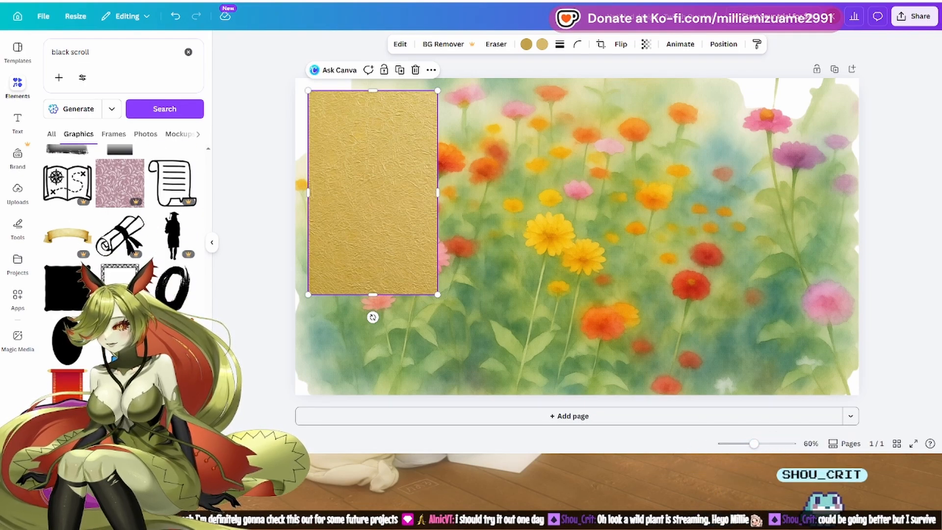
{"action": "scroll", "coordinate": [120, 221], "scroll_direction": "down", "scroll_amount": 1}
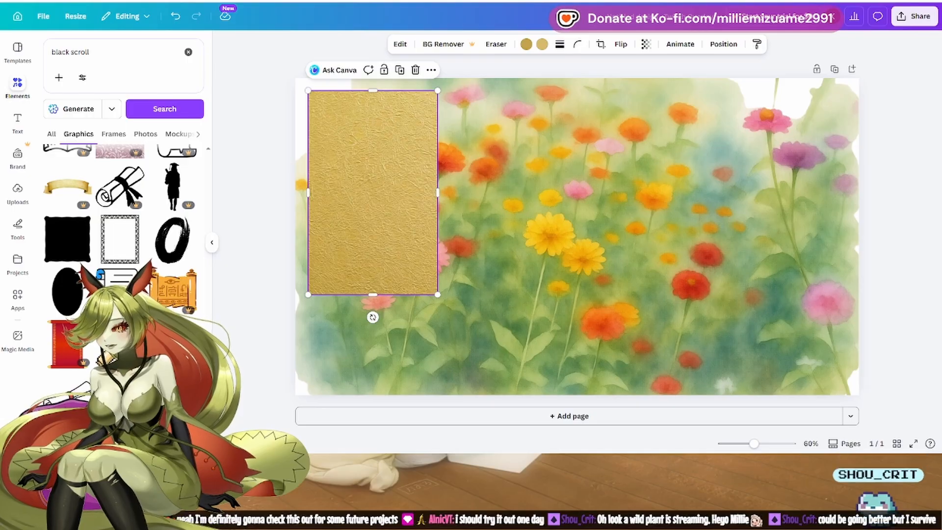
{"action": "left_click", "coordinate": [120, 239]}
{"action": "left_click_drag", "start_coordinate": [566, 271], "coordinate": [336, 194]}
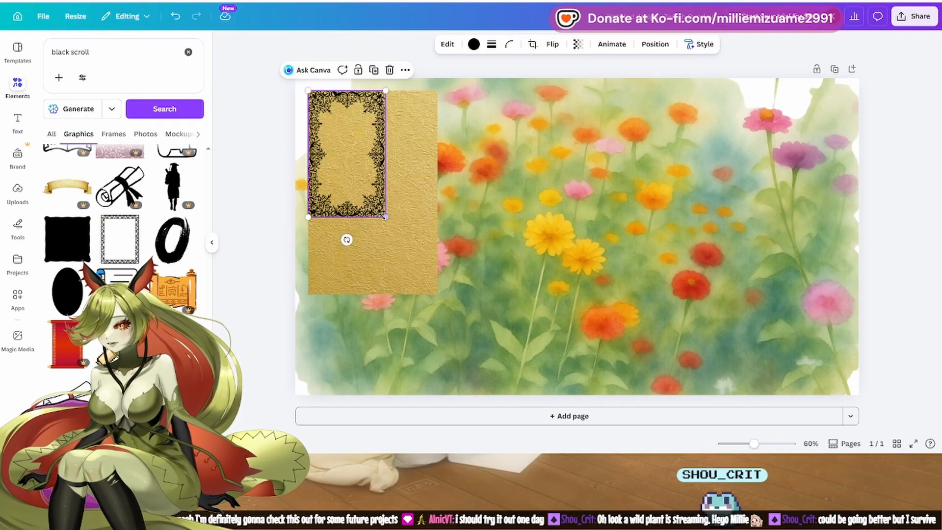
{"action": "left_click_drag", "start_coordinate": [385, 216], "coordinate": [438, 276]}
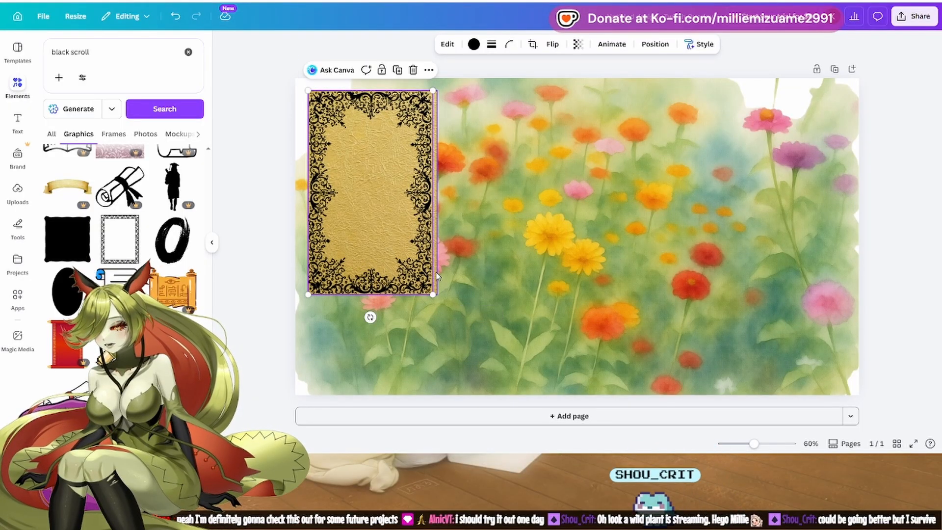
Step: Crop the gold panel's right edge to the ornate frame's width, making the panel 425 by 695
{"action": "left_click", "coordinate": [437, 274]}
{"action": "left_click_drag", "start_coordinate": [438, 193], "coordinate": [444, 212]}
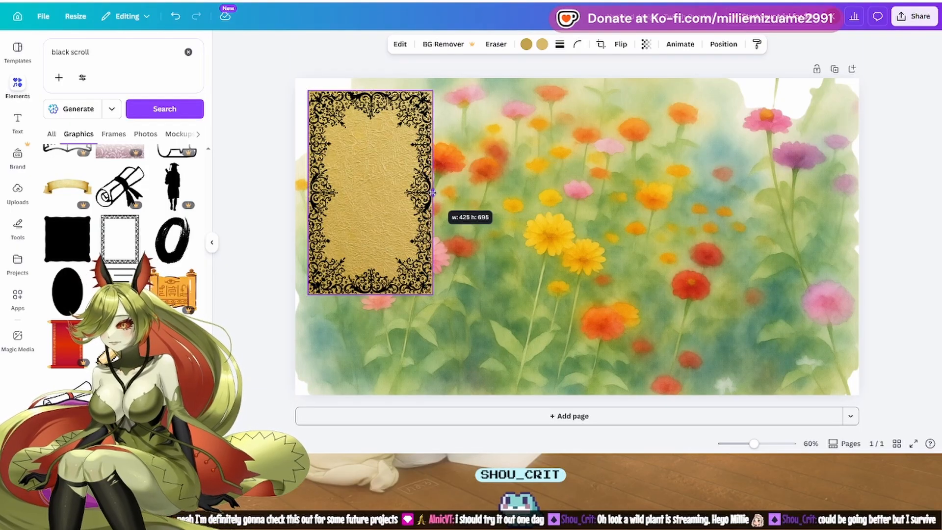
{"action": "left_click", "coordinate": [893, 218]}
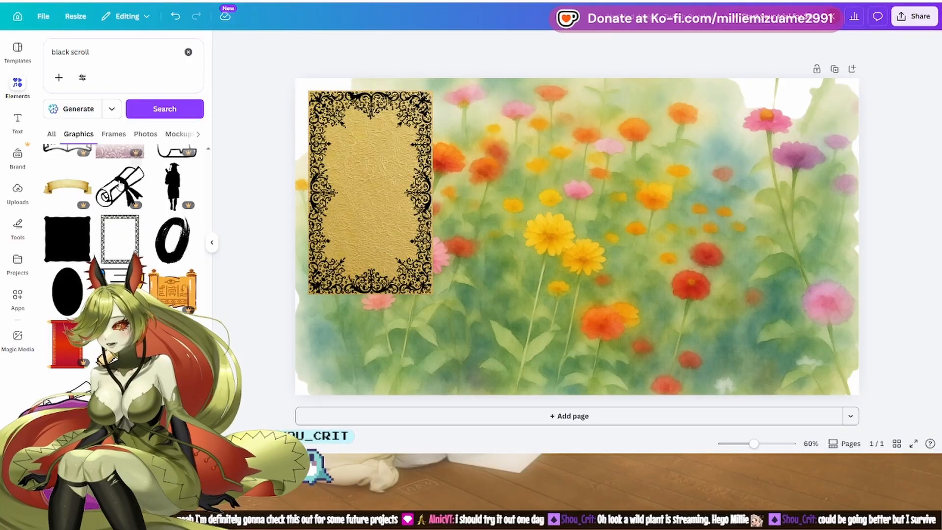
{"action": "left_click", "coordinate": [105, 58]}
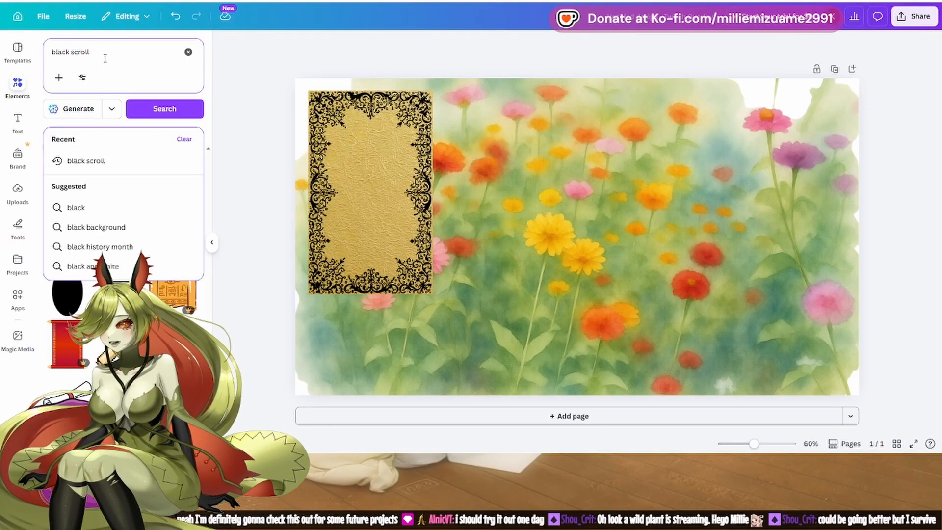
Step: Duplicate the gold panel, keeping one plain copy at the page's right and setting the ornate frame over the other at the upper left
{"action": "left_click", "coordinate": [350, 226]}
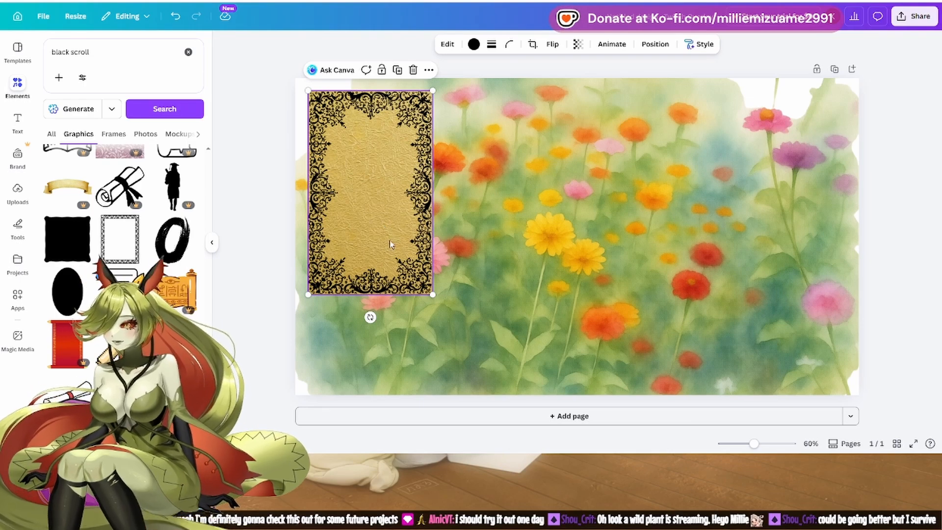
{"action": "left_click_drag", "start_coordinate": [377, 231], "coordinate": [541, 245]}
{"action": "left_click", "coordinate": [373, 230]}
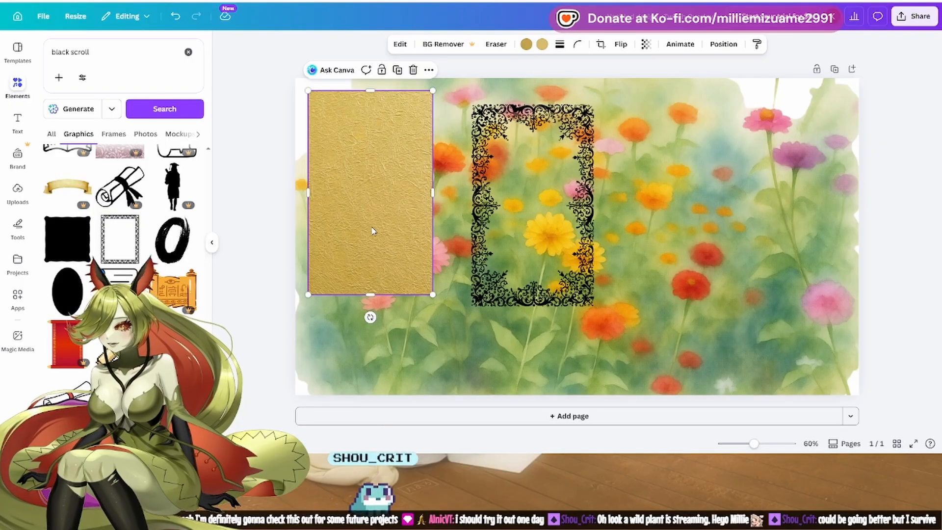
{"action": "left_click_drag", "start_coordinate": [373, 230], "coordinate": [738, 251]}
{"action": "key", "text": "ctrl+v"}
{"action": "left_click_drag", "start_coordinate": [536, 259], "coordinate": [381, 240]}
{"action": "left_click_drag", "start_coordinate": [521, 293], "coordinate": [544, 304]}
{"action": "left_click_drag", "start_coordinate": [563, 339], "coordinate": [763, 342]}
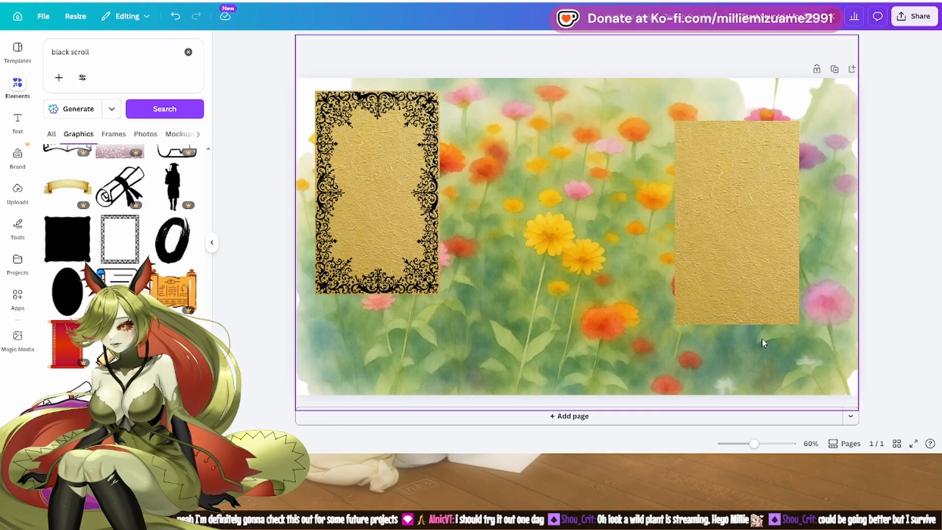
Step: Move the watercolor background aside to the right and group the ornate black frame with its gold panel
{"action": "left_click_drag", "start_coordinate": [351, 371], "coordinate": [709, 364]}
{"action": "left_click_drag", "start_coordinate": [317, 315], "coordinate": [442, 156]}
{"action": "left_click", "coordinate": [342, 69]}
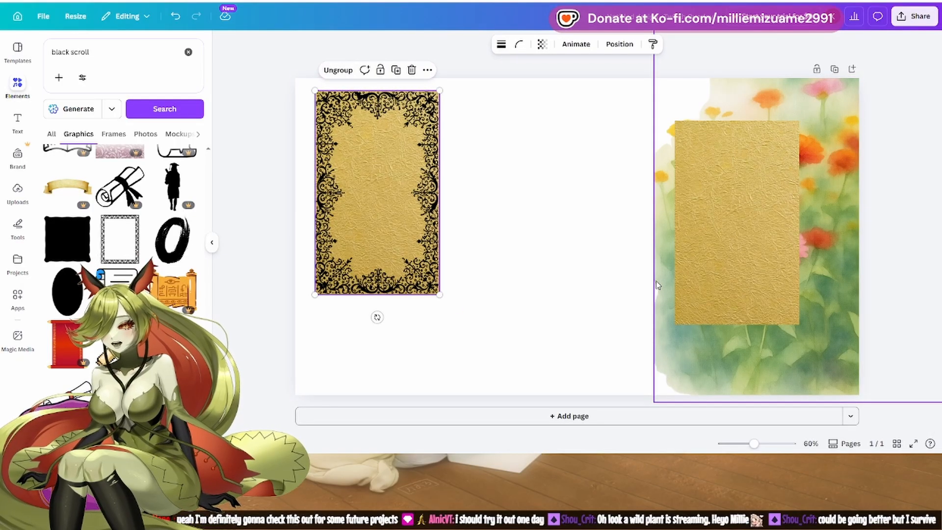
Step: Crop the plain gold panel to a short horizontal strip and place it below the framed panel, slightly wider than the panel
{"action": "left_click", "coordinate": [747, 314]}
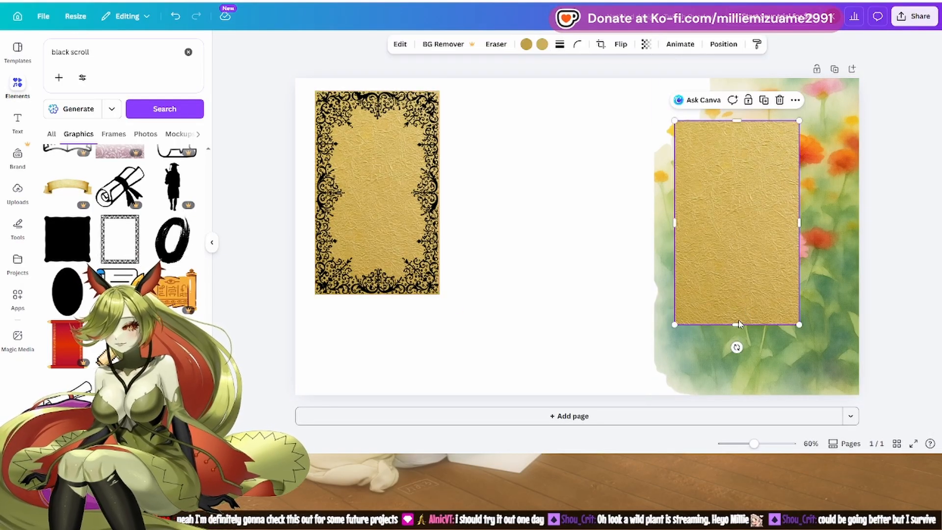
{"action": "left_click_drag", "start_coordinate": [738, 317], "coordinate": [716, 147]}
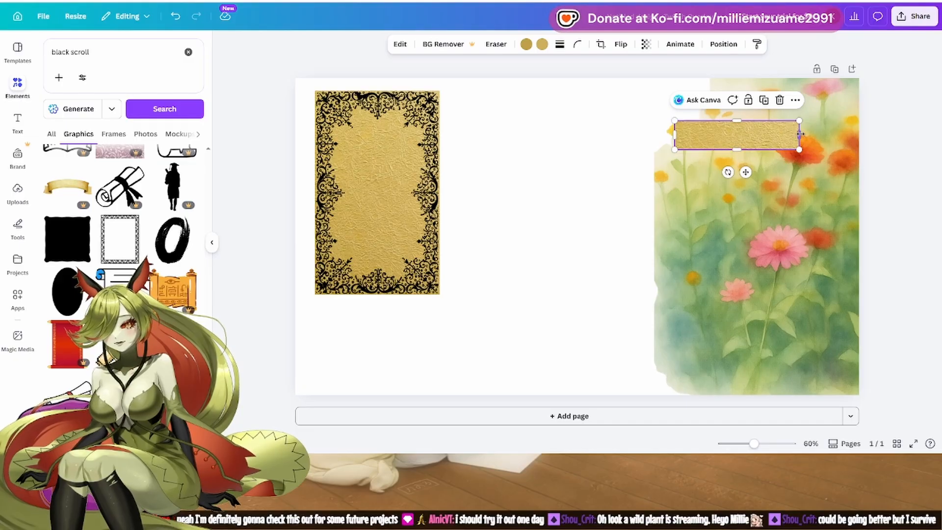
{"action": "left_click_drag", "start_coordinate": [800, 134], "coordinate": [456, 321]}
Step: Make two copies of the gold strip and stack all three left-aligned and evenly spaced below the framed panel
{"action": "key", "text": "ctrl+d"}
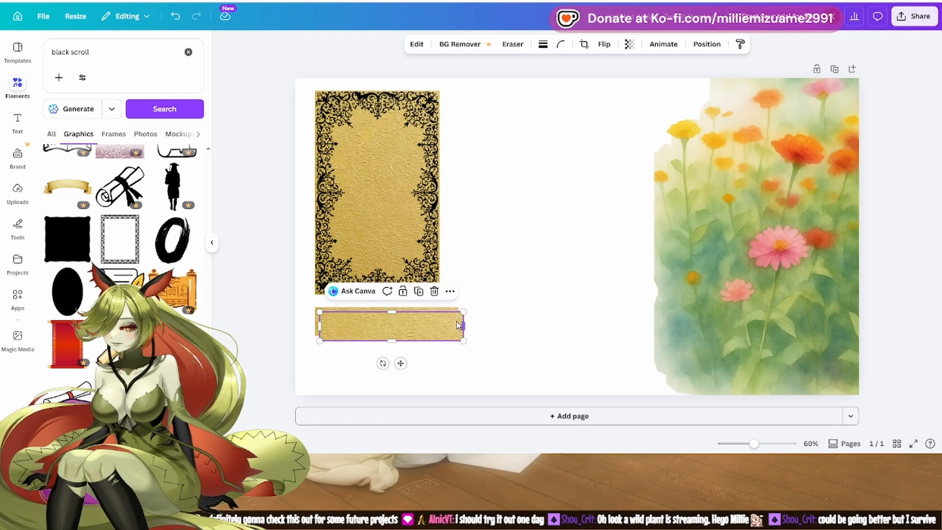
{"action": "mouse_move", "coordinate": [398, 327]}
{"action": "left_mouse_down"}
{"action": "mouse_move", "coordinate": [383, 383]}
{"action": "mouse_move", "coordinate": [382, 320]}
{"action": "mouse_move", "coordinate": [390, 342]}
{"action": "left_mouse_up"}
{"action": "key", "text": "ctrl+v"}
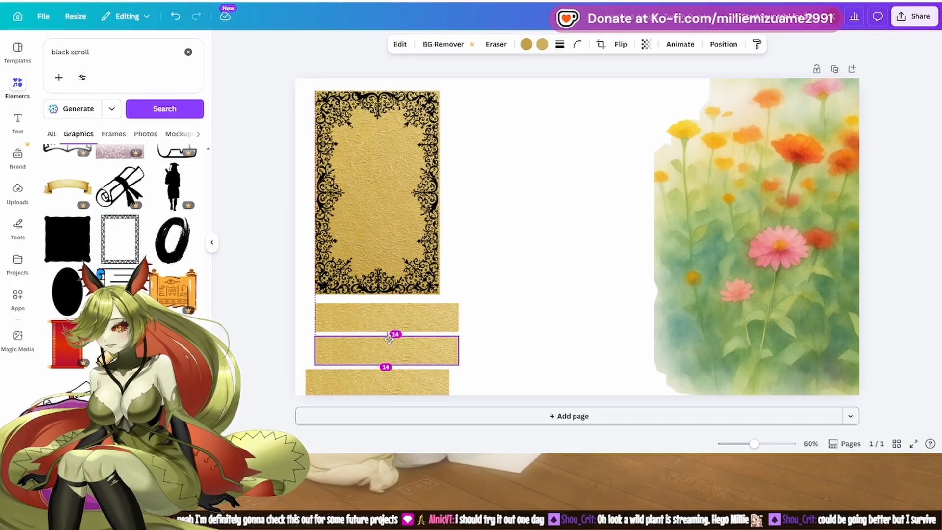
{"action": "left_click_drag", "start_coordinate": [385, 385], "coordinate": [390, 372]}
Step: Move the watercolor flower background back left to cover the page behind the gold panels
{"action": "left_click", "coordinate": [508, 312]}
{"action": "left_click", "coordinate": [716, 300]}
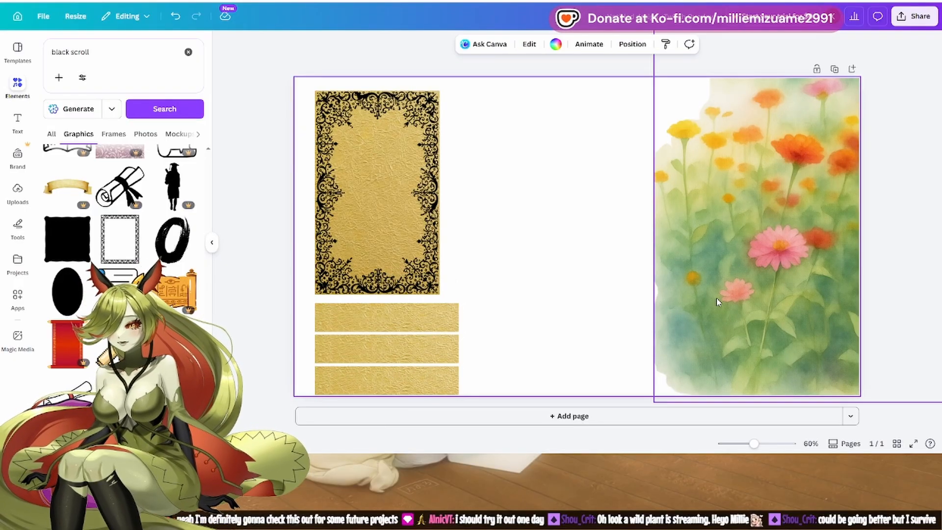
{"action": "left_click_drag", "start_coordinate": [716, 301], "coordinate": [360, 283]}
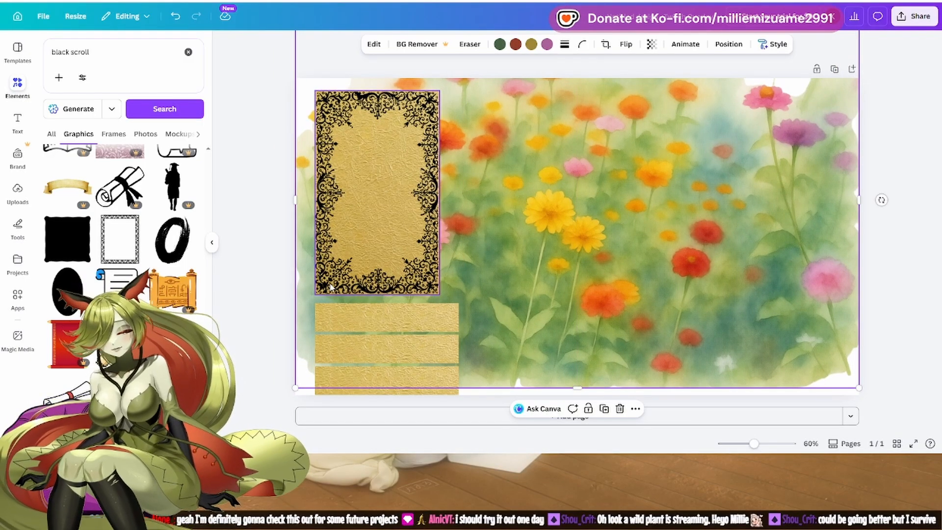
Step: Replace the search text and search the graphics for "garden table"
{"action": "left_click", "coordinate": [112, 52]}
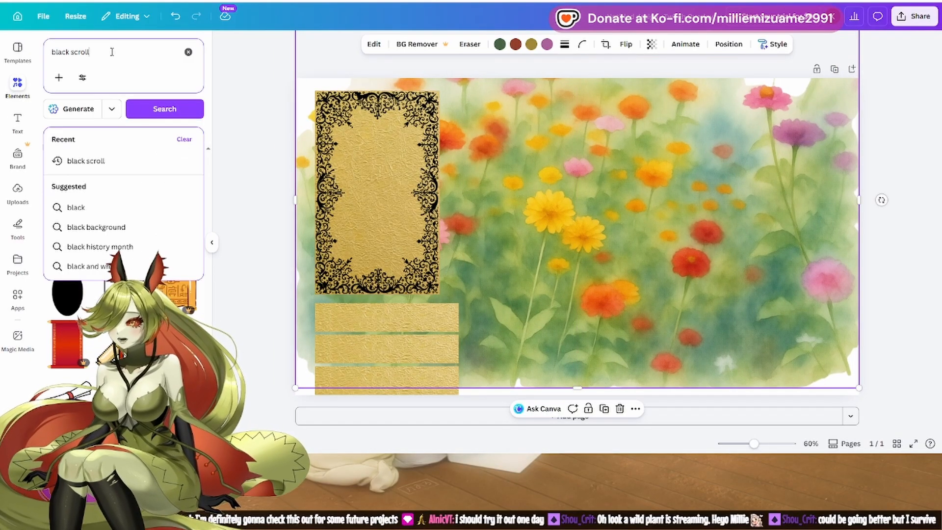
{"action": "key", "text": "BackSpace"}
{"action": "key", "text": "BackSpace"}
{"action": "key", "text": "BackSpace"}
{"action": "key", "text": "BackSpace"}
{"action": "key", "text": "BackSpace"}
{"action": "key", "text": "BackSpace"}
{"action": "key", "text": "BackSpace"}
{"action": "key", "text": "BackSpace"}
{"action": "key", "text": "BackSpace"}
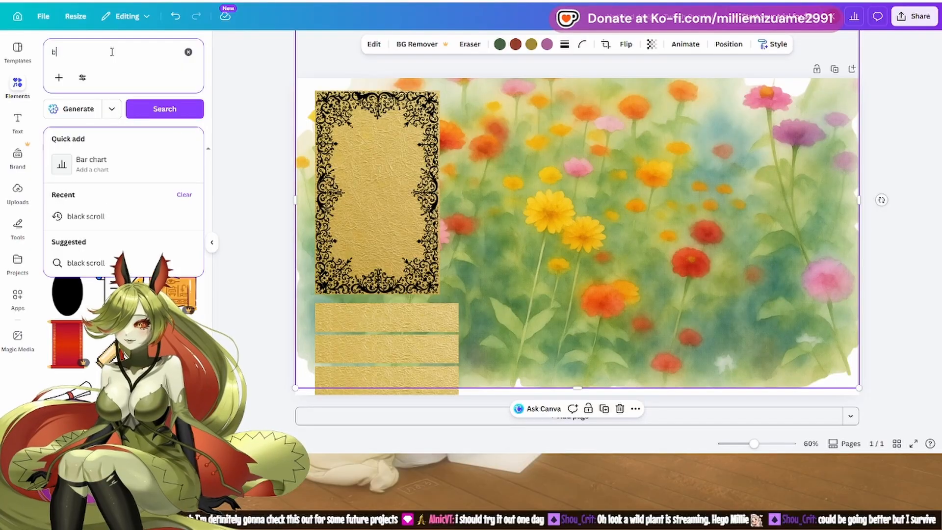
{"action": "type", "text": "ga"}
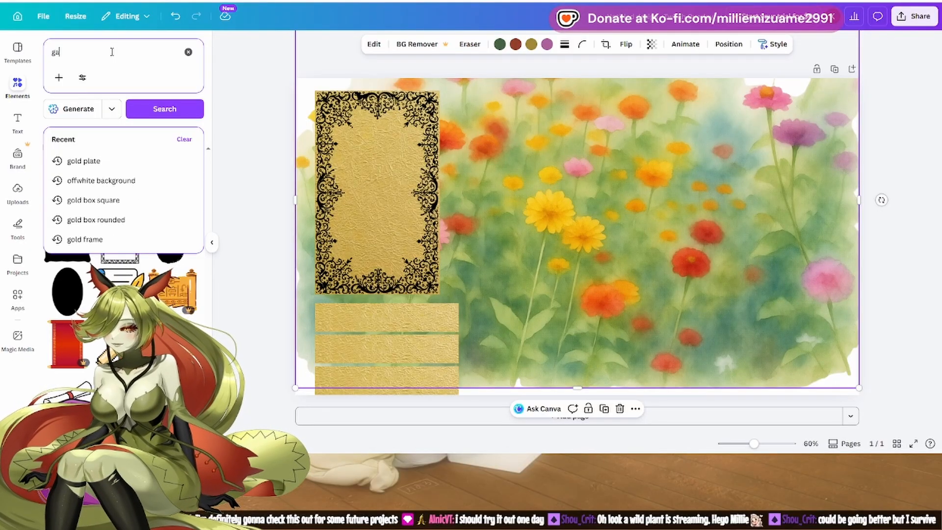
{"action": "type", "text": "rden t"}
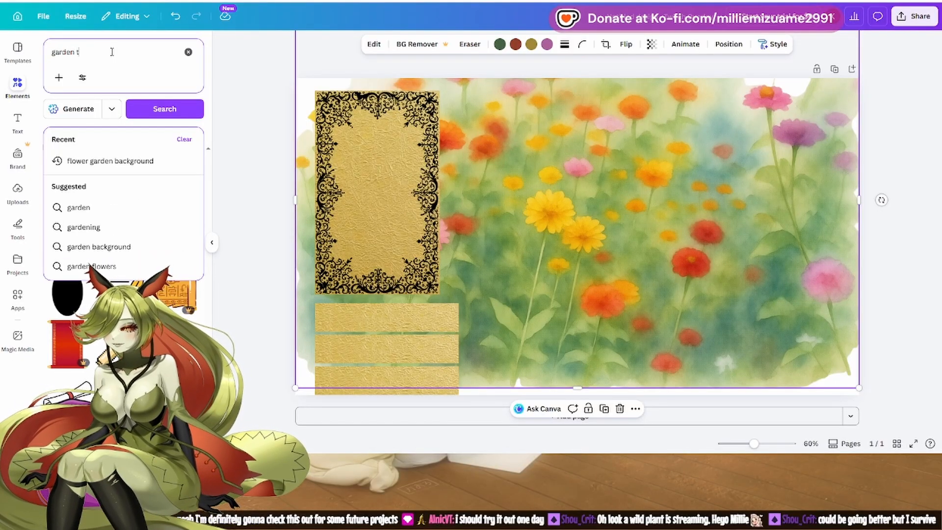
{"action": "type", "text": "abe"}
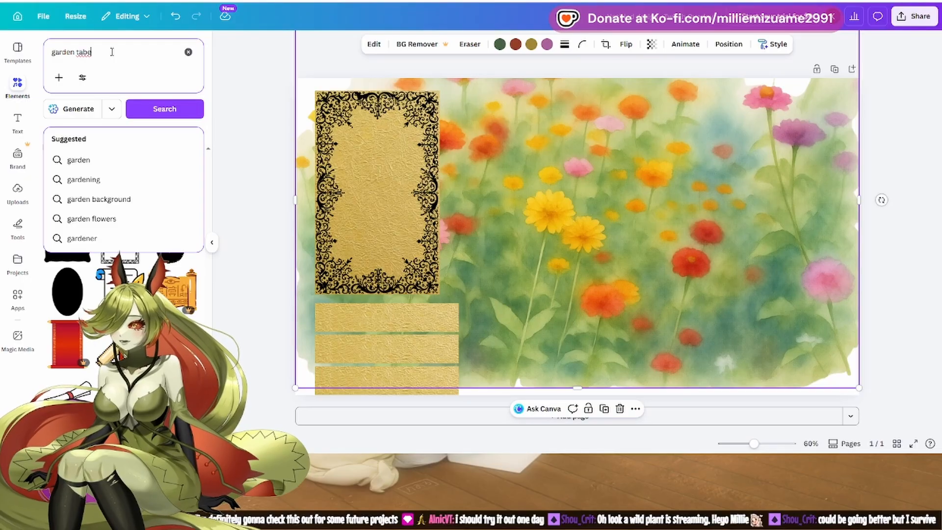
{"action": "key", "text": "BackSpace"}
{"action": "type", "text": "le"}
{"action": "key", "text": "Return"}
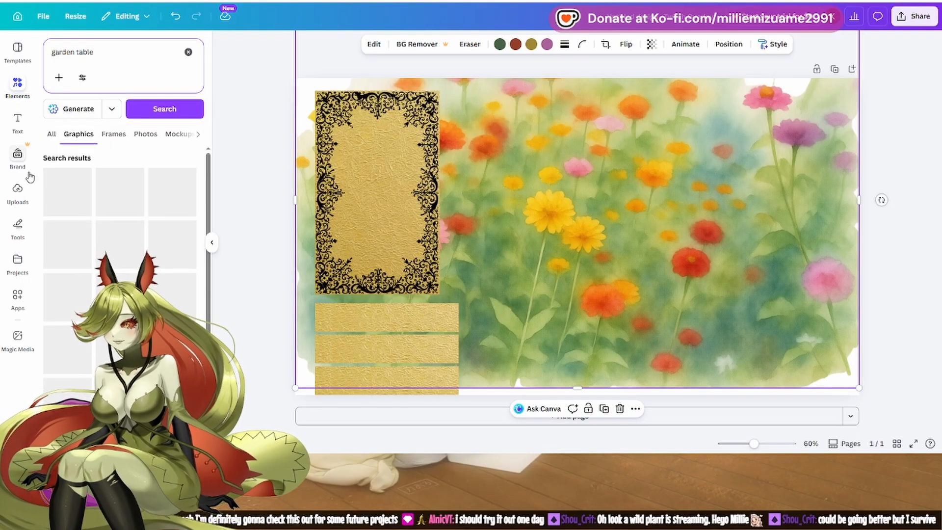
Step: Place the uploaded pair of drawn eyes on the flower background, delete it again, and return to the "garden table" search
{"action": "left_click", "coordinate": [18, 192]}
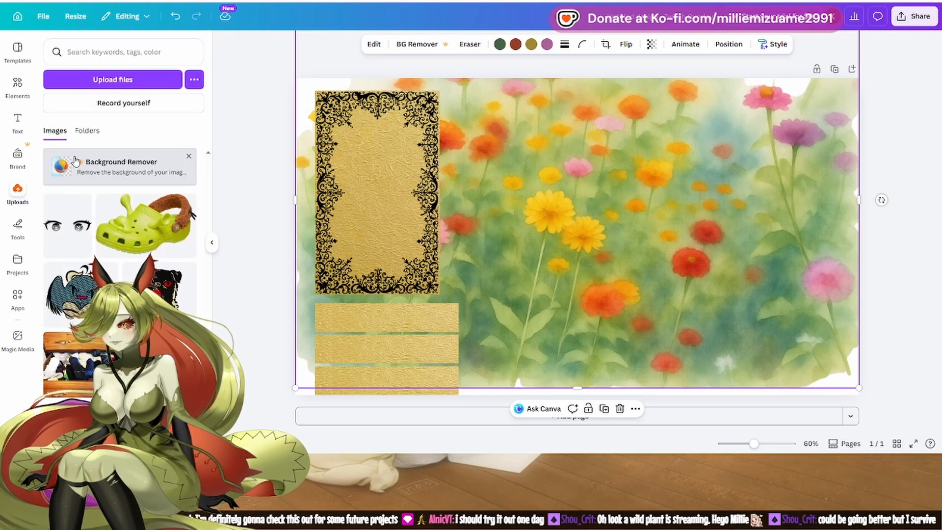
{"action": "left_click", "coordinate": [64, 245]}
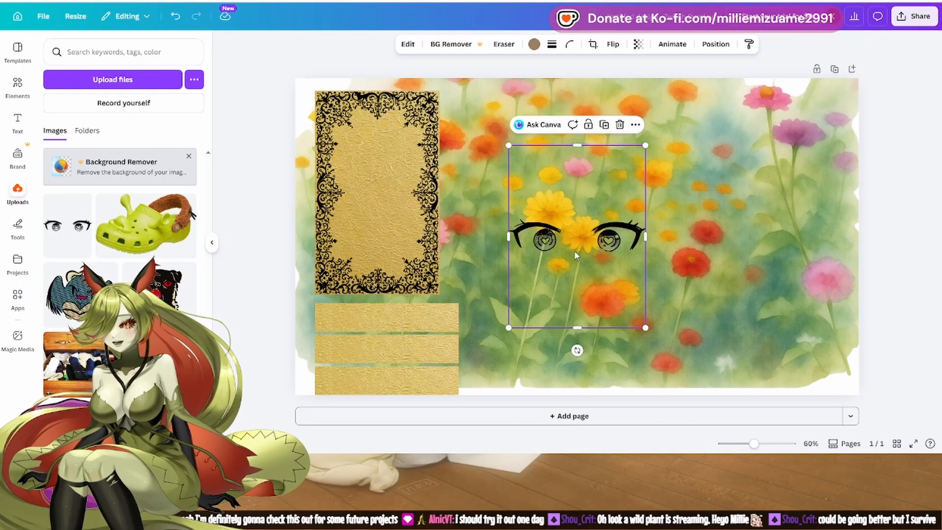
{"action": "left_click_drag", "start_coordinate": [571, 255], "coordinate": [615, 236]}
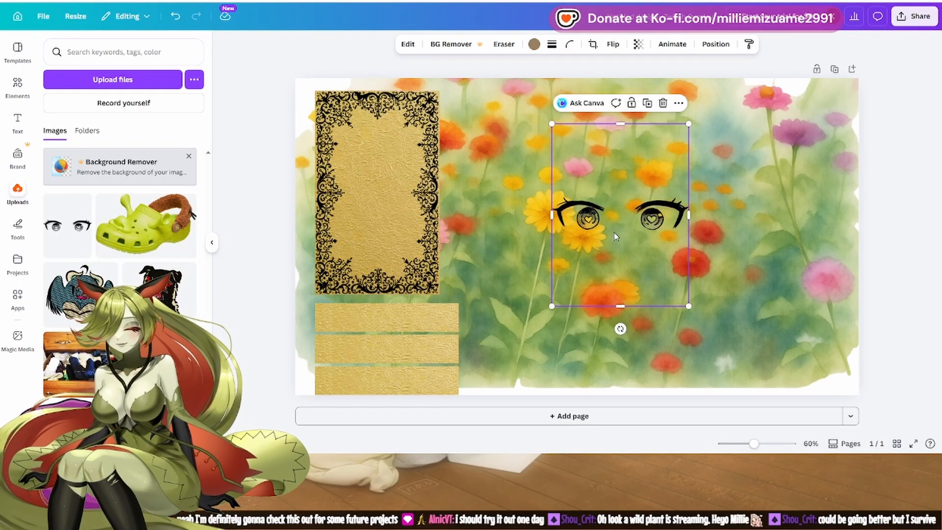
{"action": "key", "text": "Delete"}
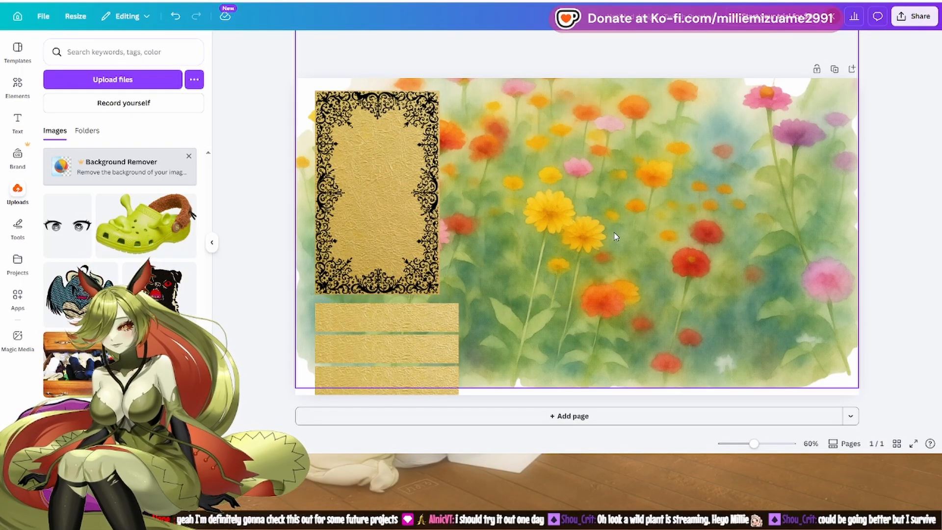
{"action": "left_click", "coordinate": [18, 84]}
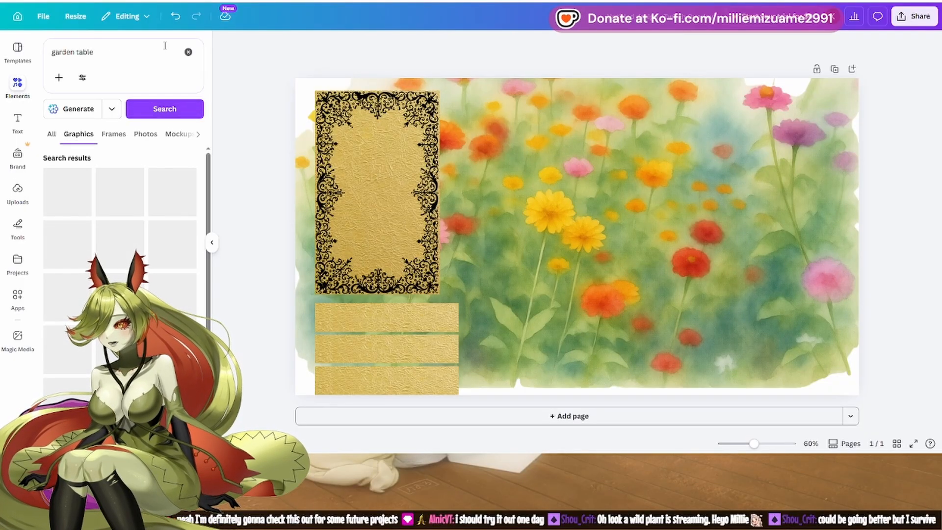
Step: Clear the search text and search the graphics for "garden table" again
{"action": "left_click", "coordinate": [188, 52]}
{"action": "left_click", "coordinate": [81, 49]}
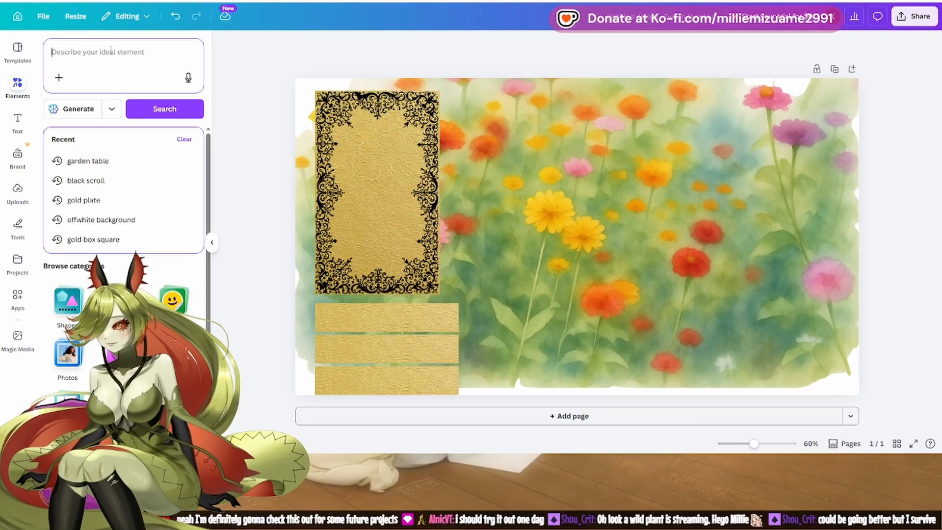
{"action": "type", "text": "garden"}
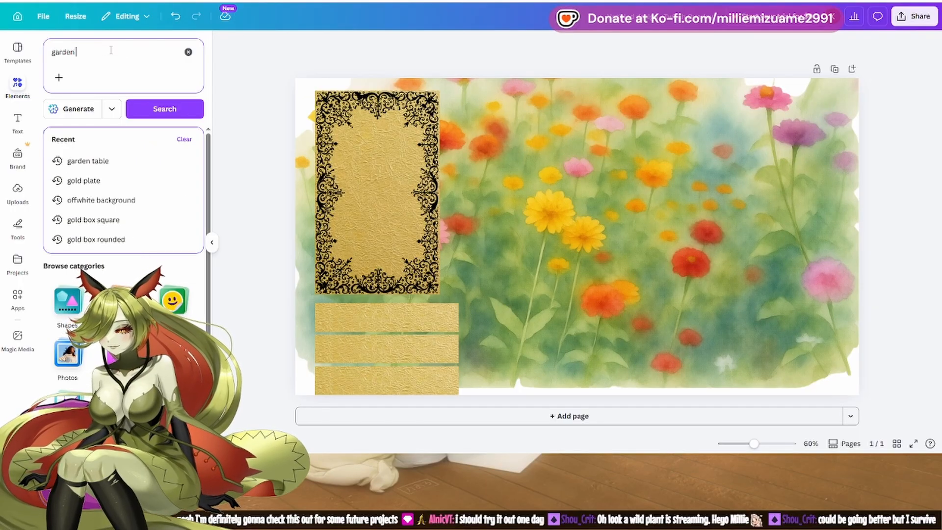
{"action": "type", "text": " table"}
{"action": "key", "text": "Return"}
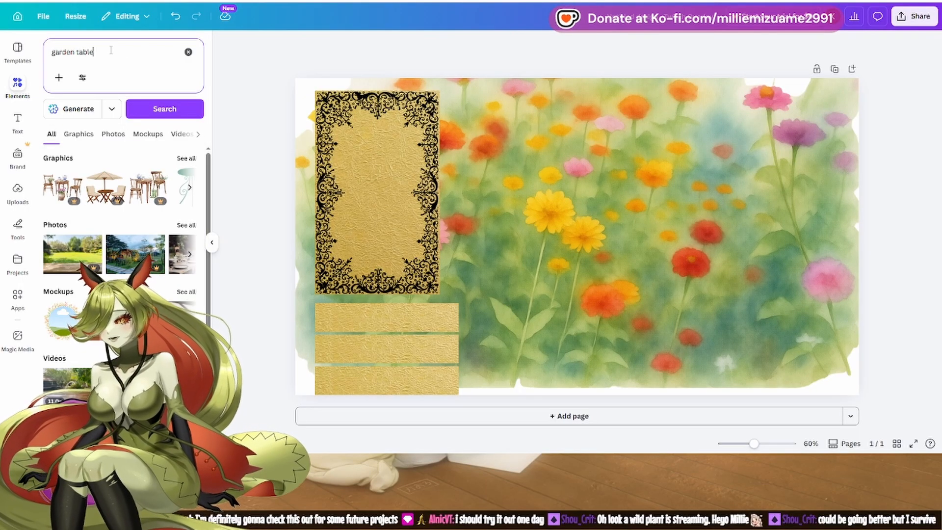
{"action": "left_click", "coordinate": [80, 140]}
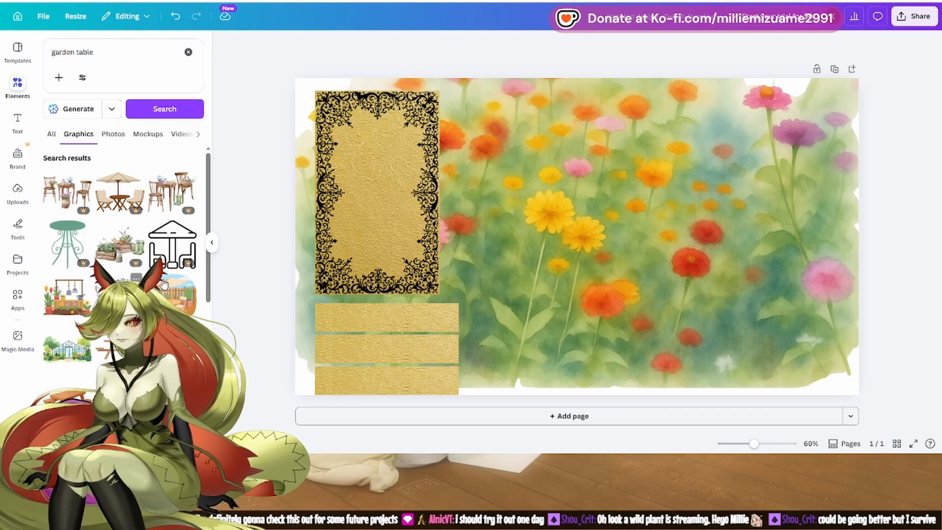
Step: Try the beige pedestal table with a white top from the search results on the page, and delete it again
{"action": "scroll", "coordinate": [163, 284], "scroll_direction": "down", "scroll_amount": 10}
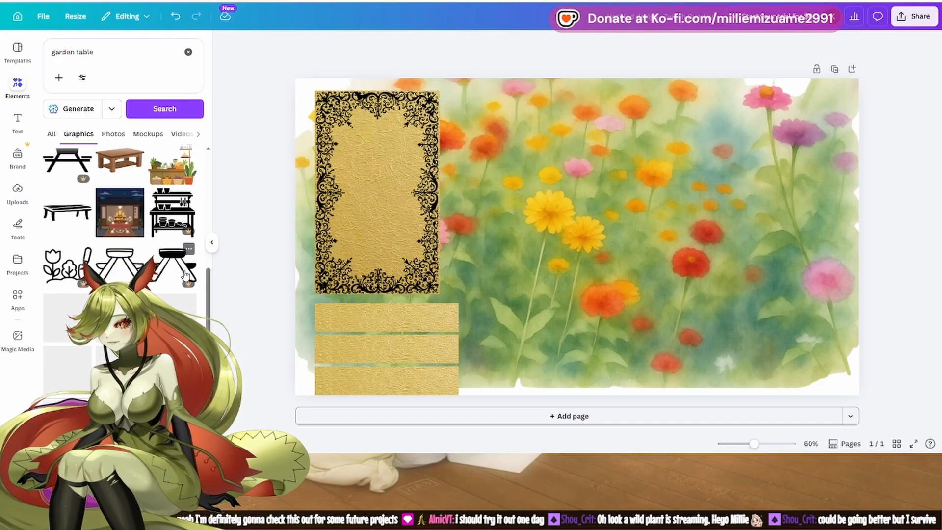
{"action": "left_click", "coordinate": [177, 307]}
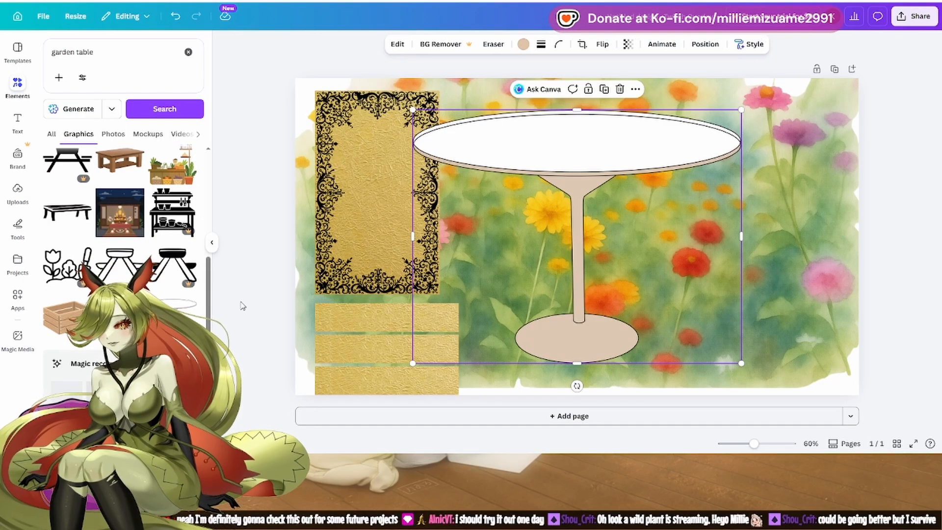
{"action": "scroll", "coordinate": [205, 289], "scroll_direction": "down", "scroll_amount": 10}
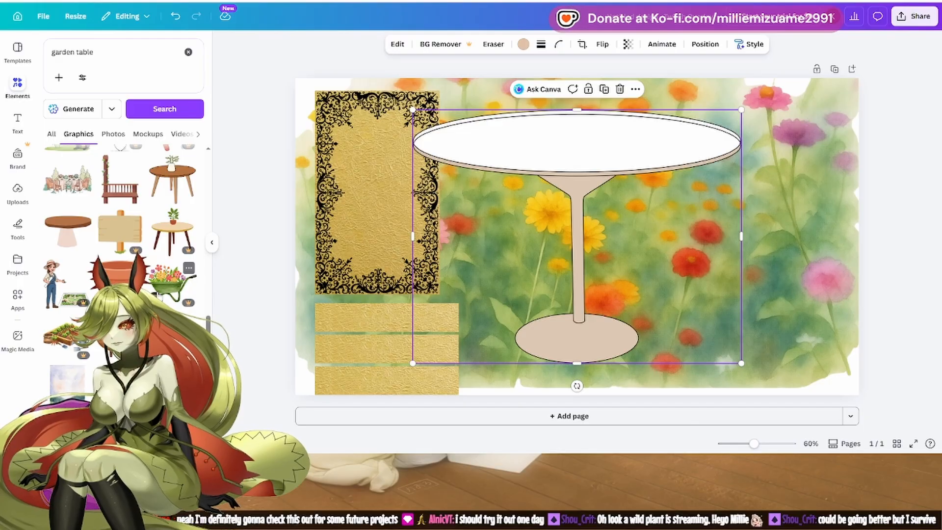
{"action": "scroll", "coordinate": [120, 231], "scroll_direction": "down", "scroll_amount": 10}
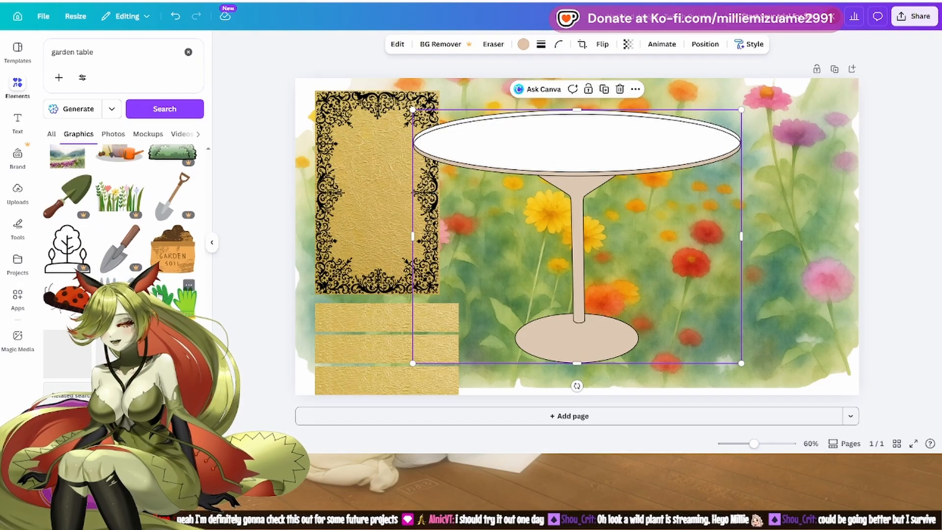
{"action": "scroll", "coordinate": [158, 295], "scroll_direction": "down", "scroll_amount": 5}
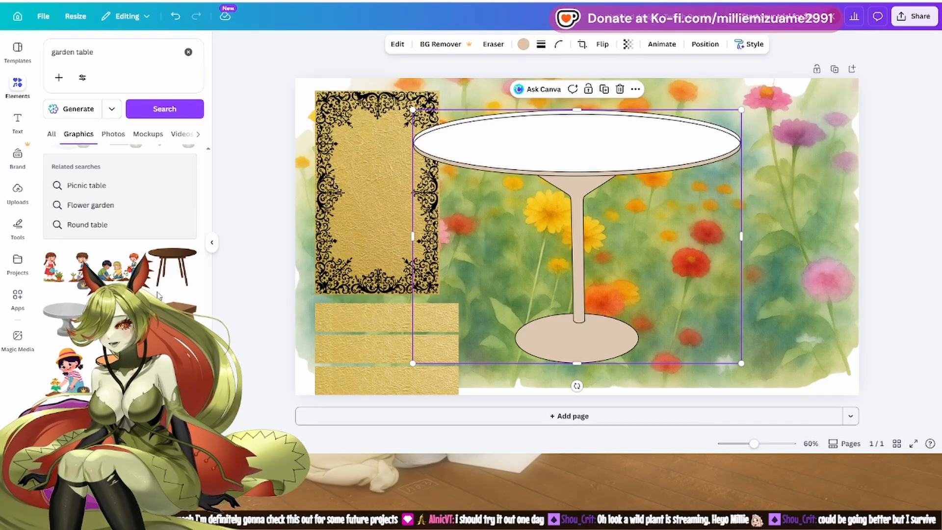
{"action": "key", "text": "Delete"}
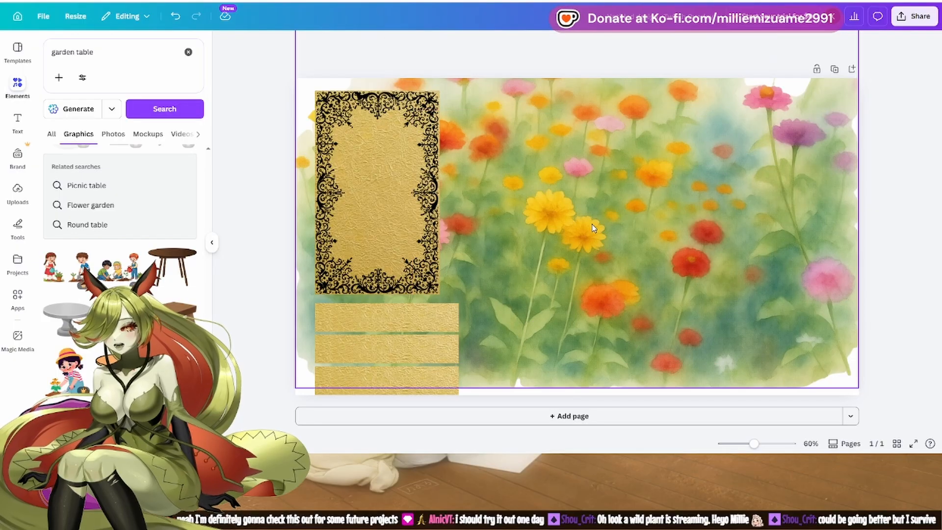
Step: Add the grey stone pedestal table, shrink it to stand at the page's lower edge, and shift the flower background slightly right and down
{"action": "left_click", "coordinate": [80, 306]}
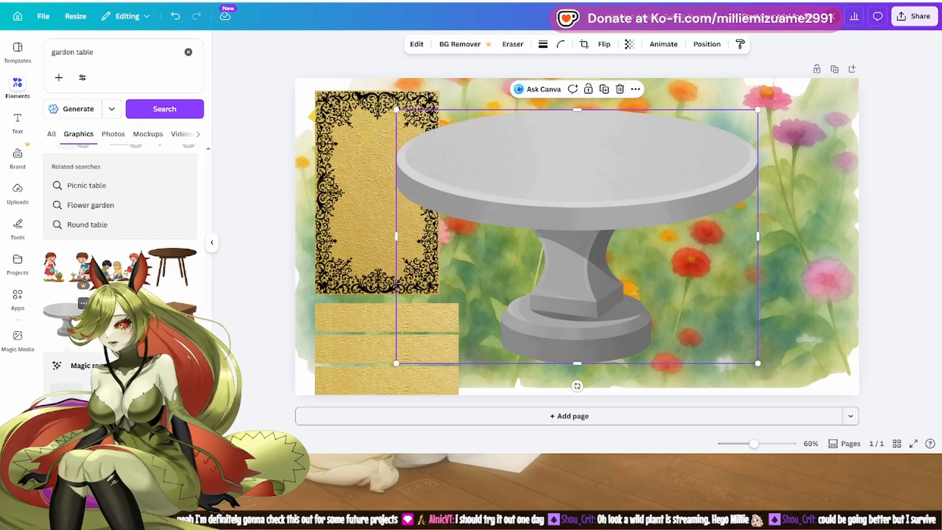
{"action": "left_click_drag", "start_coordinate": [578, 198], "coordinate": [652, 331]}
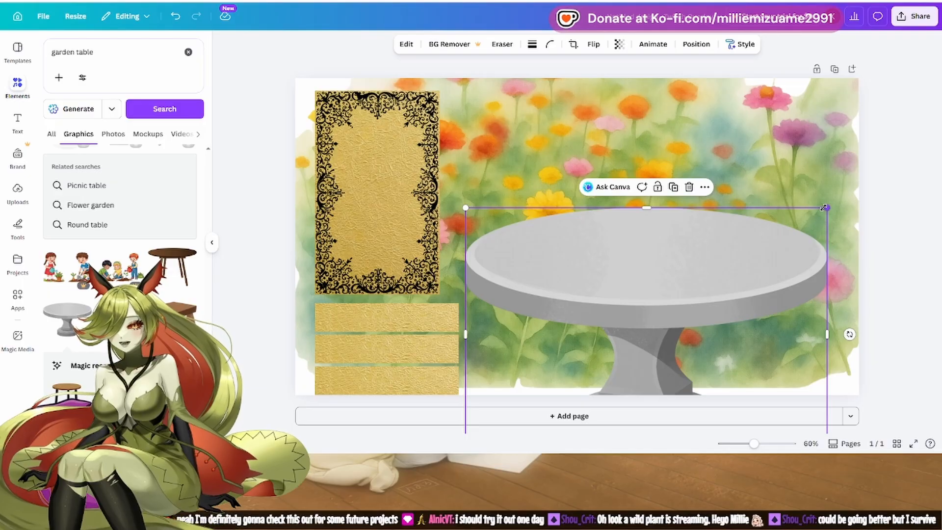
{"action": "left_click_drag", "start_coordinate": [823, 208], "coordinate": [748, 249]}
{"action": "left_click_drag", "start_coordinate": [626, 315], "coordinate": [668, 270]}
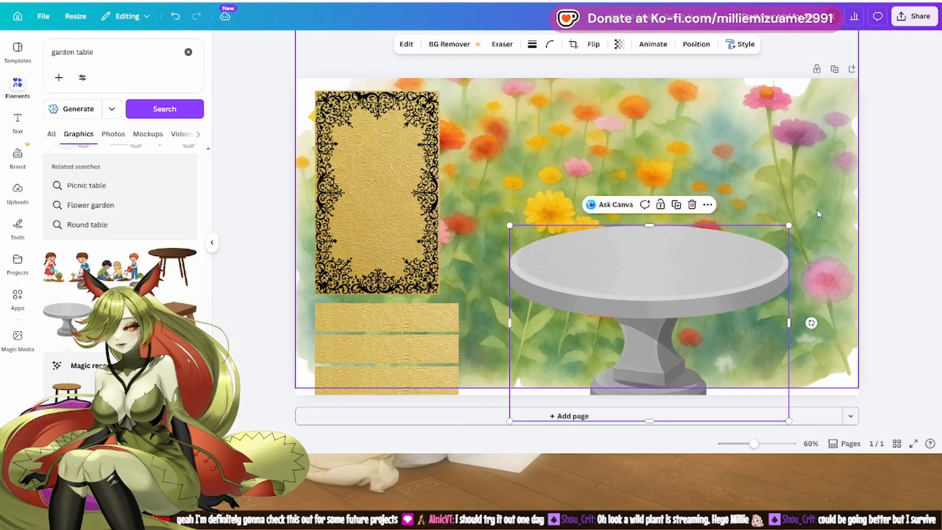
{"action": "left_click_drag", "start_coordinate": [818, 214], "coordinate": [829, 226]}
{"action": "left_click_drag", "start_coordinate": [676, 276], "coordinate": [645, 298]}
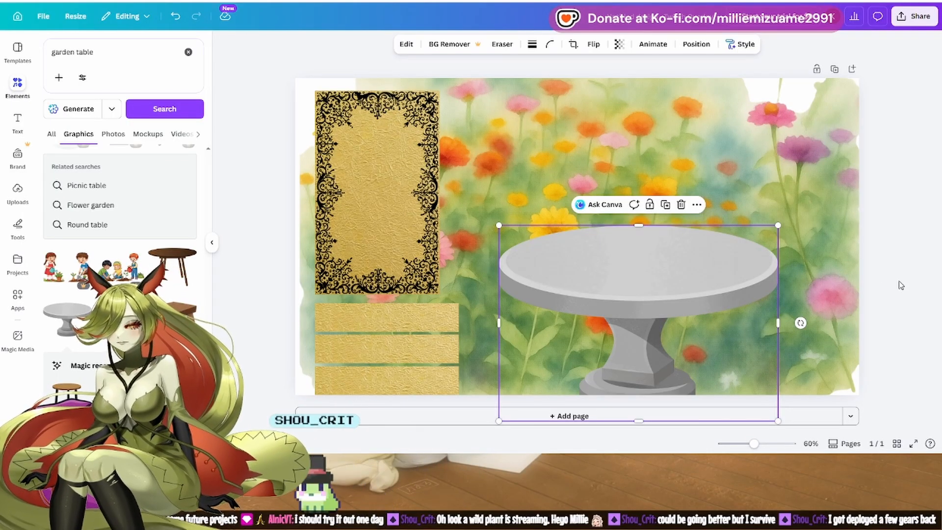
Step: Change the graphics search to "garden chair"
{"action": "left_click", "coordinate": [109, 57]}
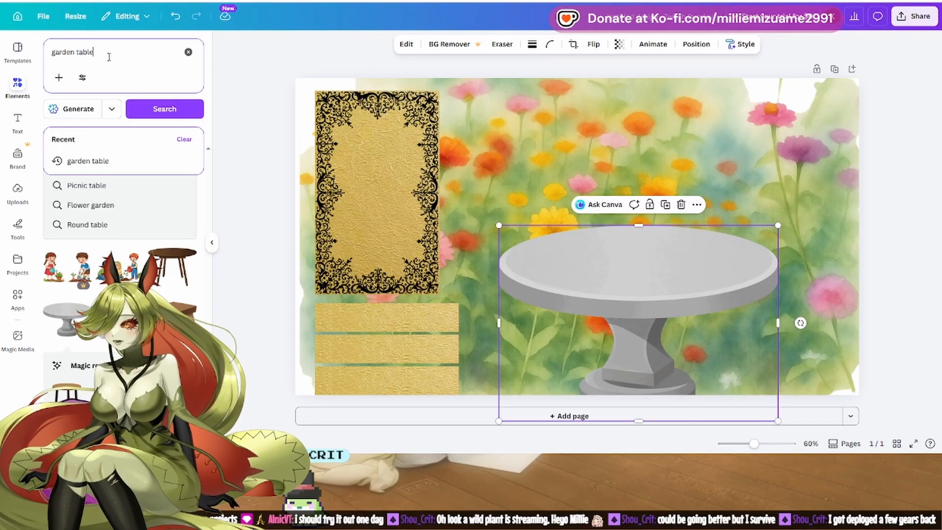
{"action": "key", "text": "BackSpace"}
{"action": "key", "text": "BackSpace"}
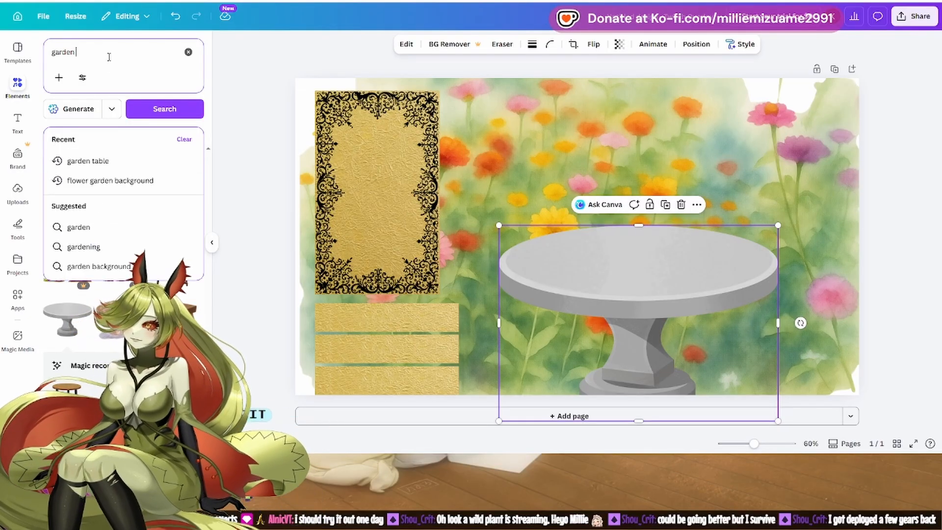
{"action": "type", "text": "chair"}
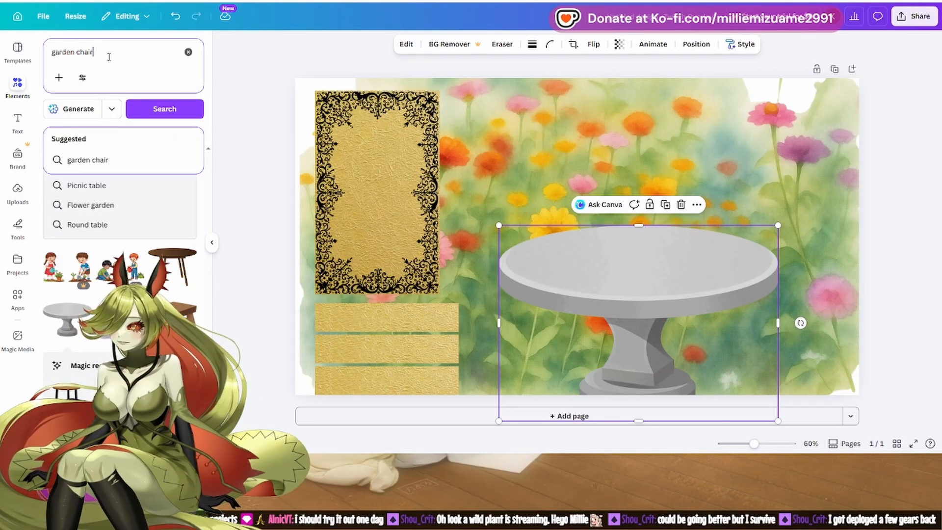
{"action": "key", "text": "Return"}
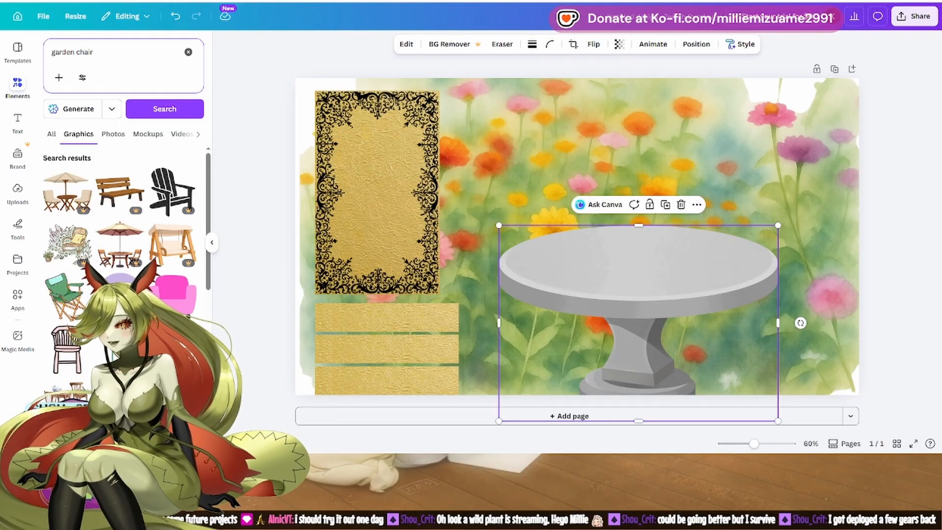
Step: Add the teal plastic garden chair, enlarge it to full seating size and place it over the right half of the stone table
{"action": "scroll", "coordinate": [194, 308], "scroll_direction": "down", "scroll_amount": 5}
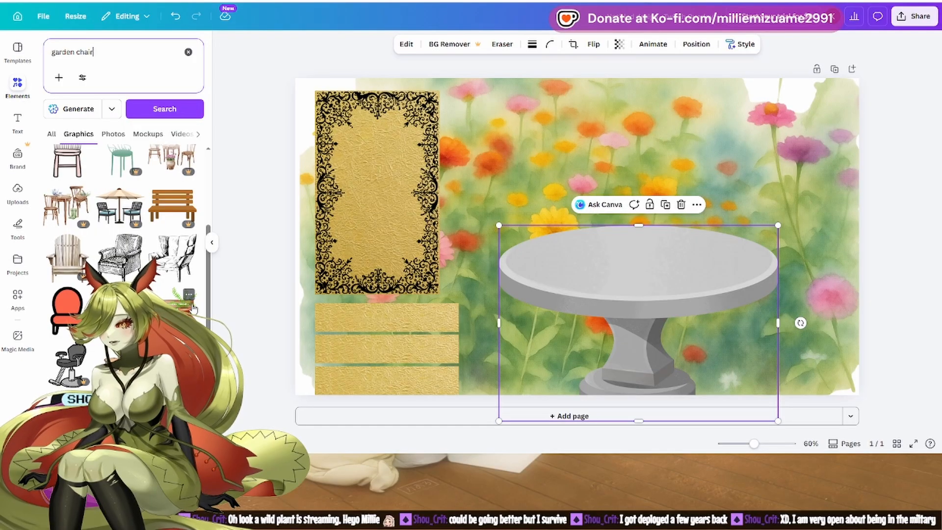
{"action": "scroll", "coordinate": [194, 308], "scroll_direction": "down", "scroll_amount": 6}
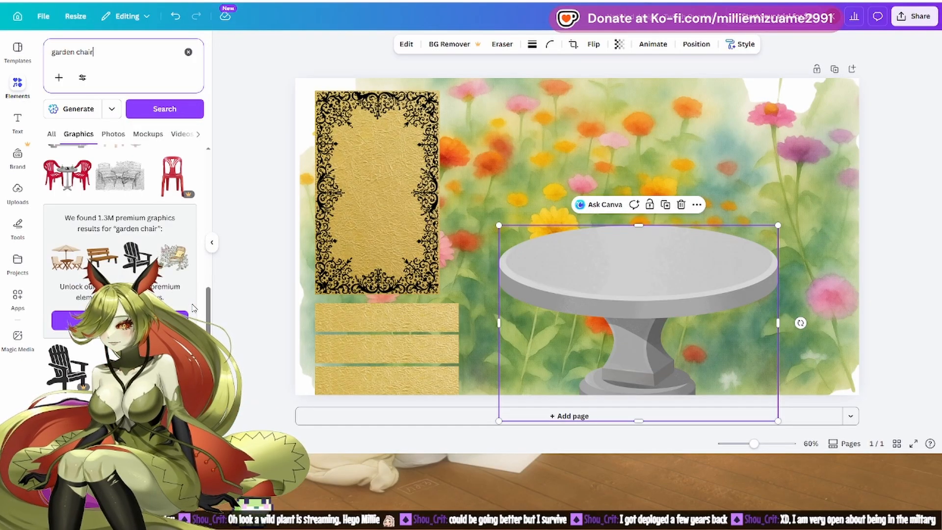
{"action": "scroll", "coordinate": [194, 308], "scroll_direction": "down", "scroll_amount": 3}
{"action": "left_click", "coordinate": [173, 295]}
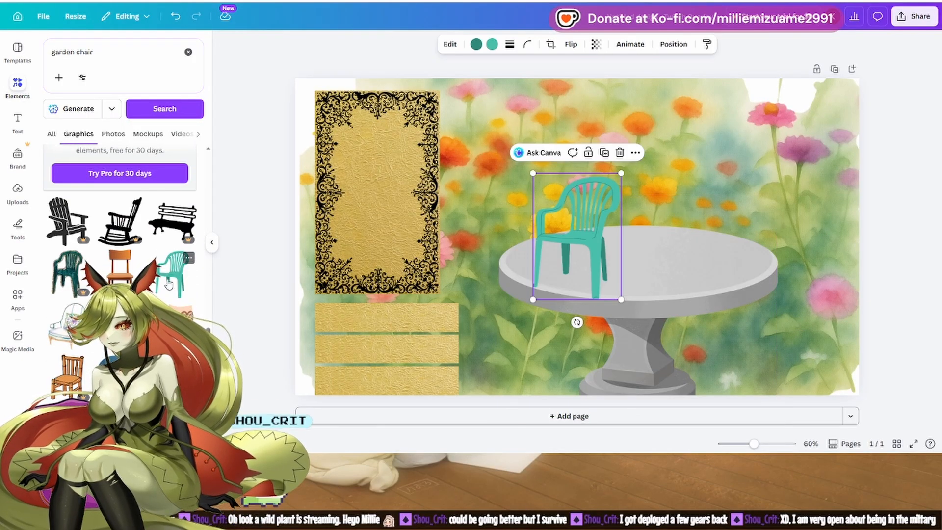
{"action": "left_click_drag", "start_coordinate": [553, 213], "coordinate": [506, 139]}
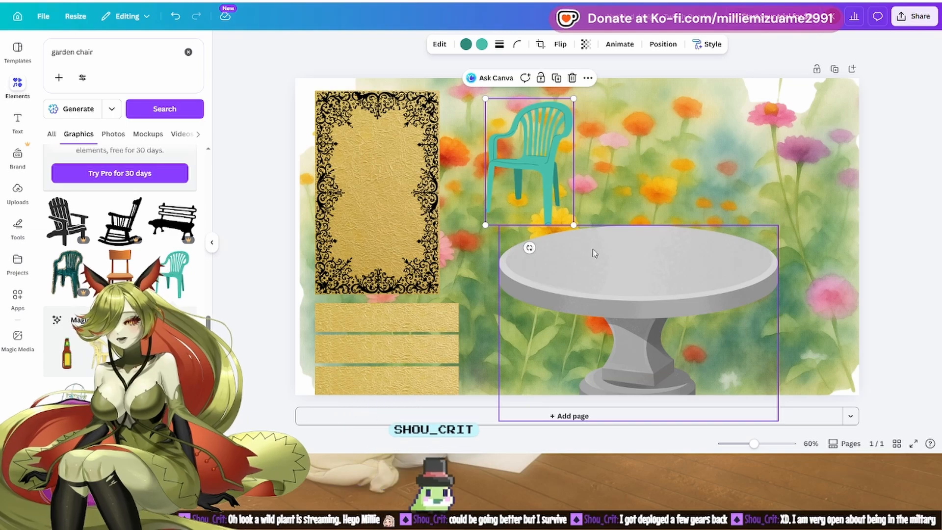
{"action": "left_click_drag", "start_coordinate": [573, 225], "coordinate": [698, 405]}
{"action": "left_click_drag", "start_coordinate": [600, 231], "coordinate": [692, 251]}
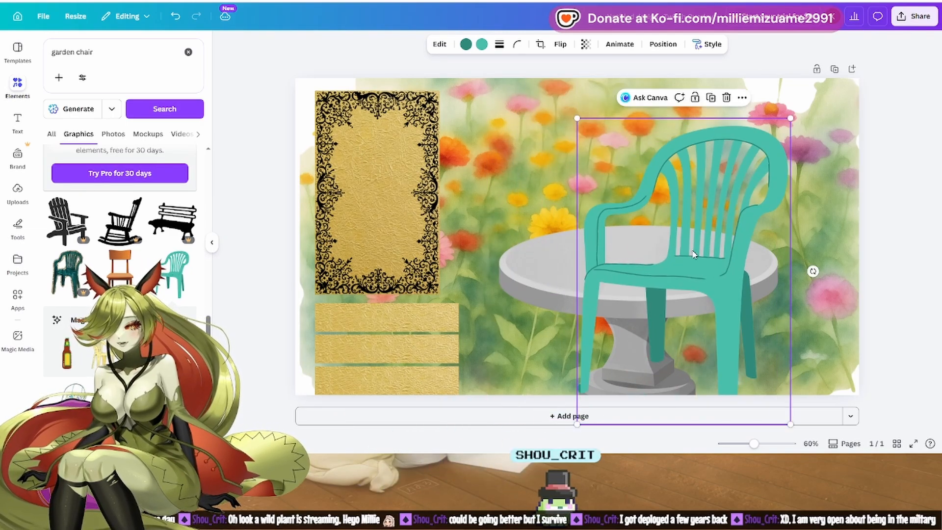
Step: Send the teal chair one layer backward behind the stone table, look through more chairs, and delete the teal one
{"action": "right_click", "coordinate": [686, 270]}
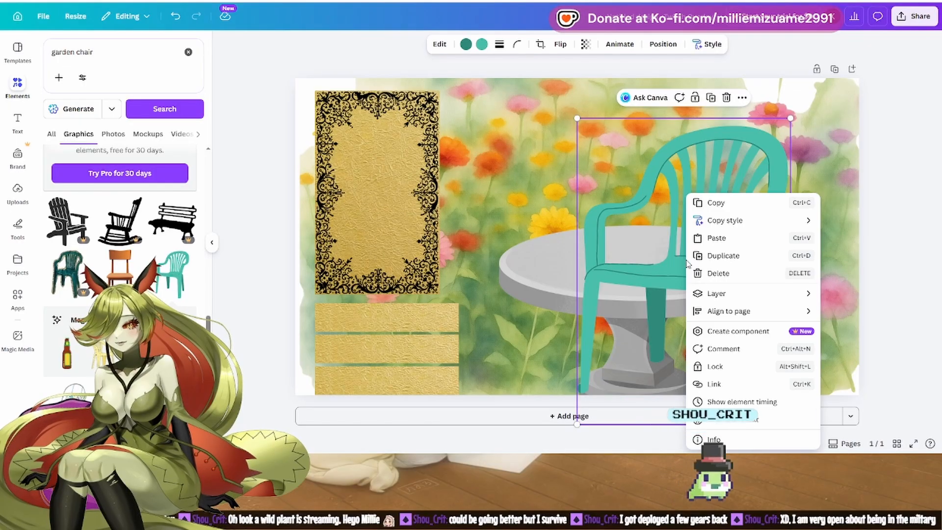
{"action": "mouse_move", "coordinate": [732, 297]}
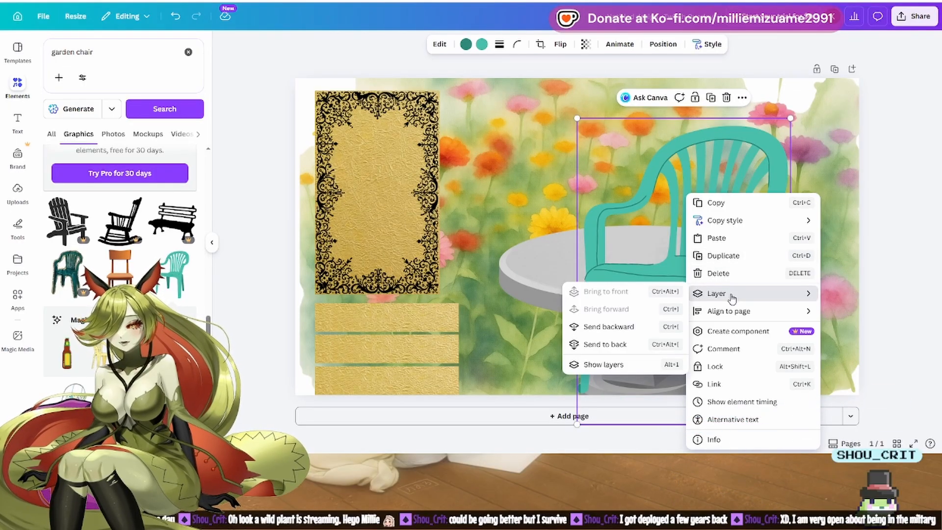
{"action": "left_click", "coordinate": [616, 327]}
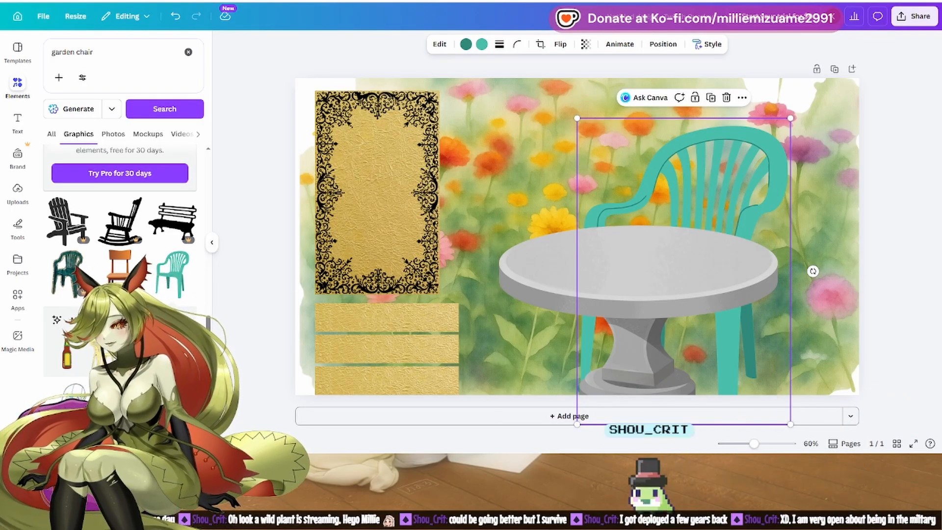
{"action": "scroll", "coordinate": [122, 220], "scroll_direction": "down", "scroll_amount": 1}
{"action": "scroll", "coordinate": [122, 221], "scroll_direction": "down", "scroll_amount": 2}
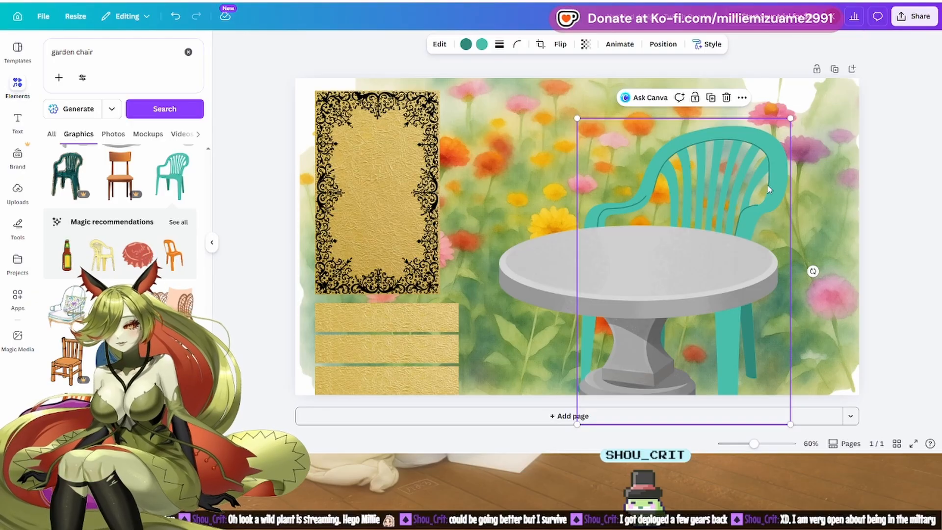
{"action": "key", "text": "Delete"}
Step: Add the watercolor armchair with the floral cushion, enlarge it beyond the page's upper and lower edges and center it over the stone table
{"action": "left_click", "coordinate": [67, 305]}
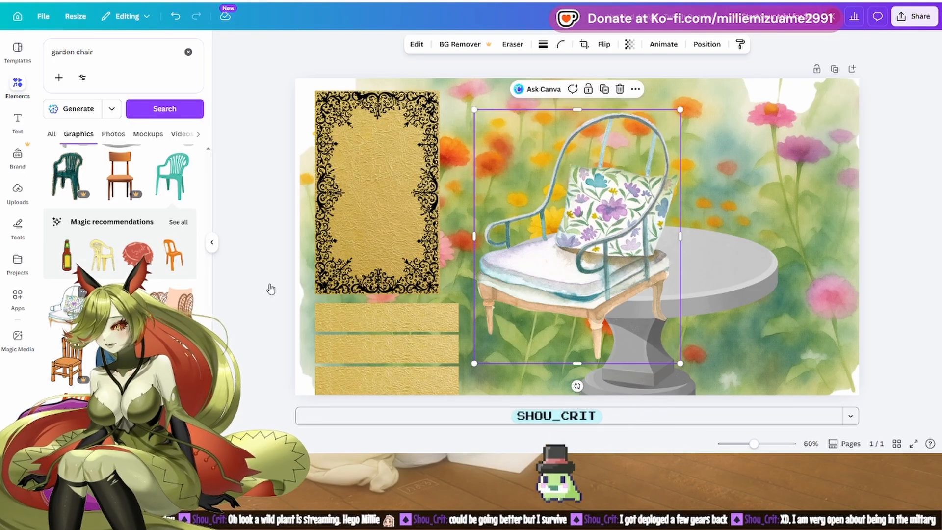
{"action": "left_click_drag", "start_coordinate": [662, 260], "coordinate": [713, 208]}
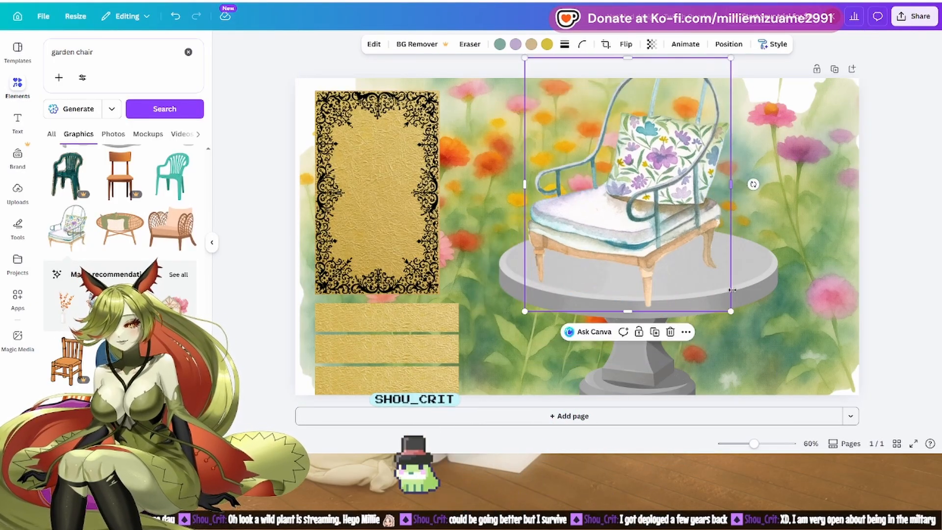
{"action": "left_click_drag", "start_coordinate": [727, 311], "coordinate": [817, 420]}
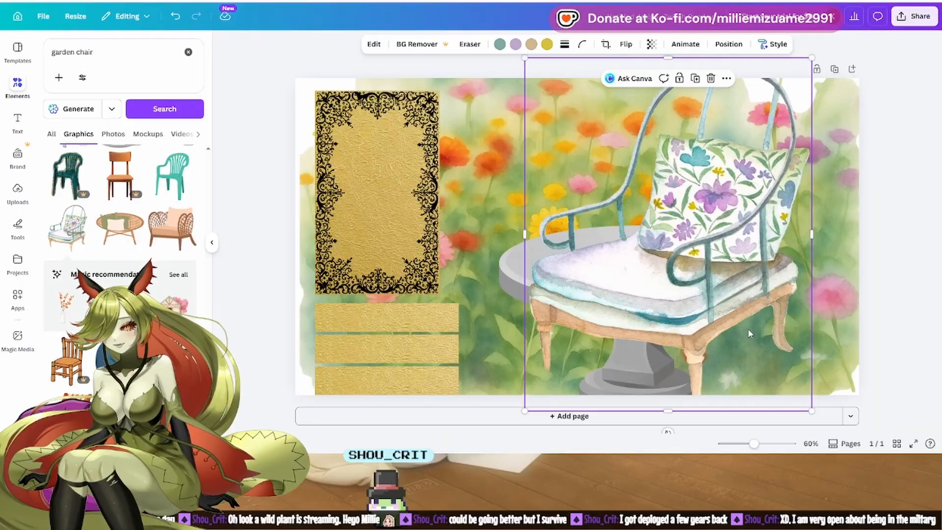
{"action": "left_click_drag", "start_coordinate": [738, 322], "coordinate": [719, 298]}
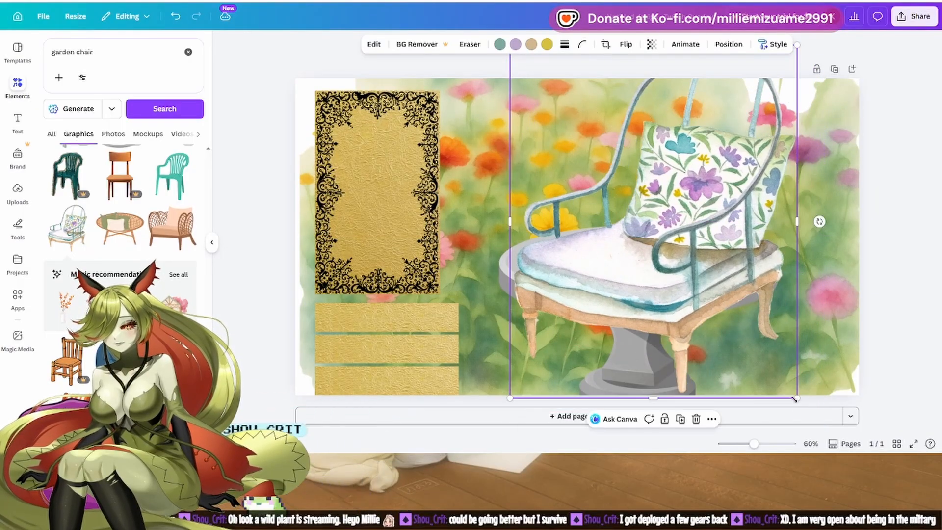
{"action": "left_click_drag", "start_coordinate": [795, 398], "coordinate": [862, 433]}
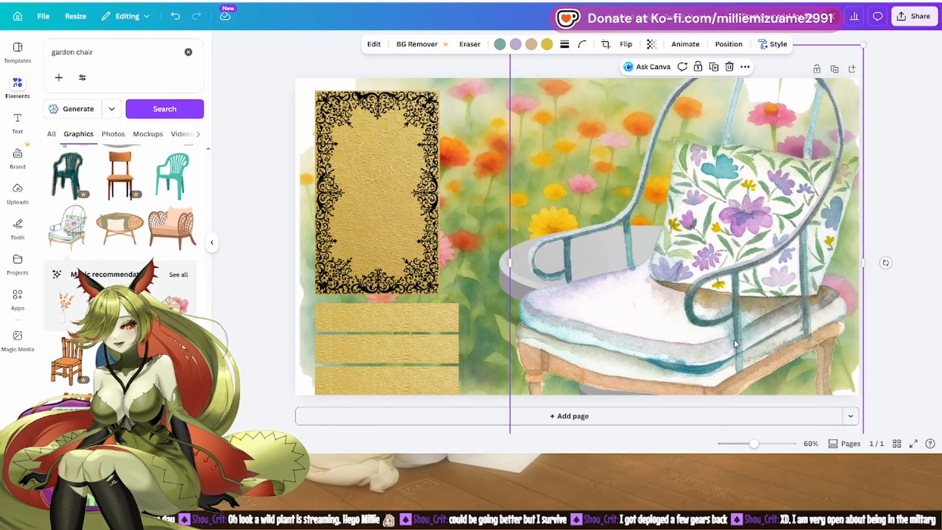
{"action": "left_click_drag", "start_coordinate": [734, 340], "coordinate": [706, 338]}
Step: Send the watercolor armchair one layer backward so it sits behind the stone table
{"action": "right_click", "coordinate": [707, 337]}
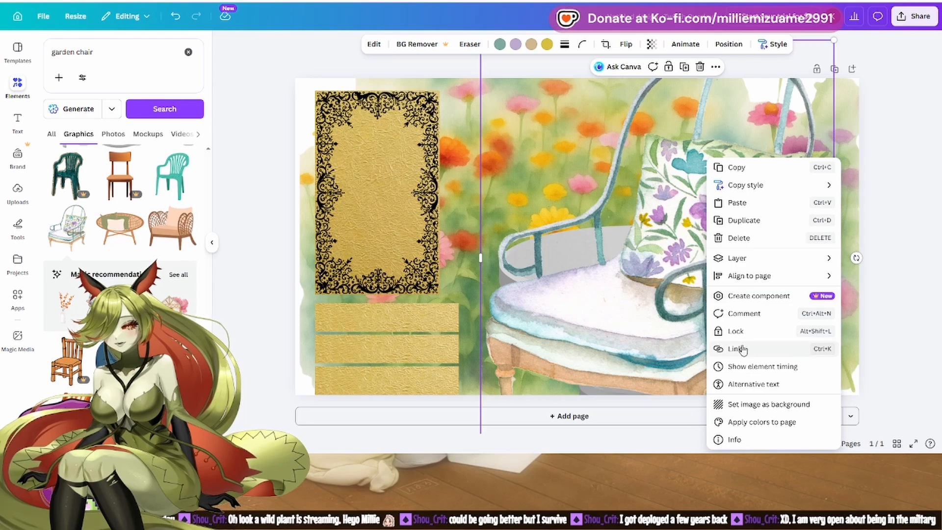
{"action": "mouse_move", "coordinate": [745, 264]}
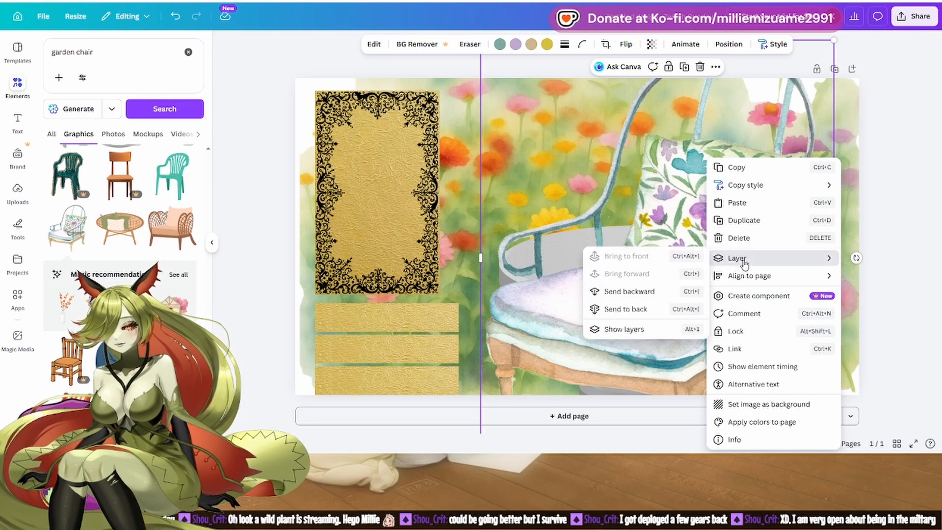
{"action": "left_click", "coordinate": [638, 294]}
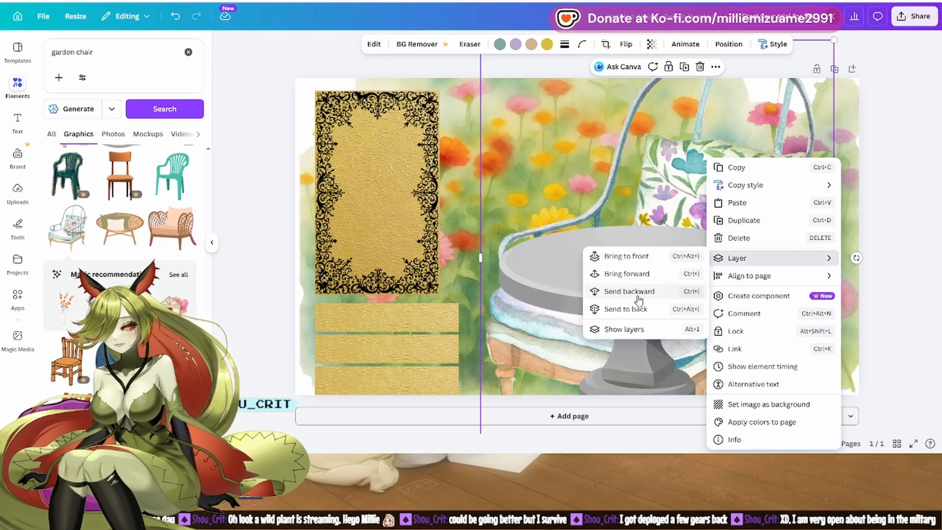
Step: Shrink the watercolor armchair and place it against the page's right edge, partly behind the stone table
{"action": "left_click", "coordinate": [920, 286]}
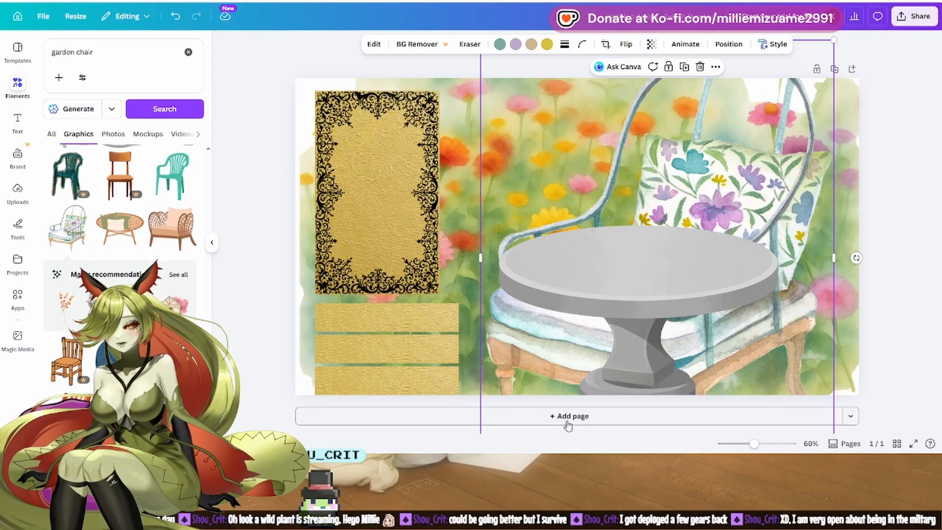
{"action": "mouse_move", "coordinate": [480, 258]}
{"action": "left_mouse_down"}
{"action": "mouse_move", "coordinate": [494, 257]}
{"action": "mouse_move", "coordinate": [485, 257]}
{"action": "left_mouse_up"}
{"action": "scroll", "coordinate": [877, 331], "scroll_direction": "down", "scroll_amount": 1}
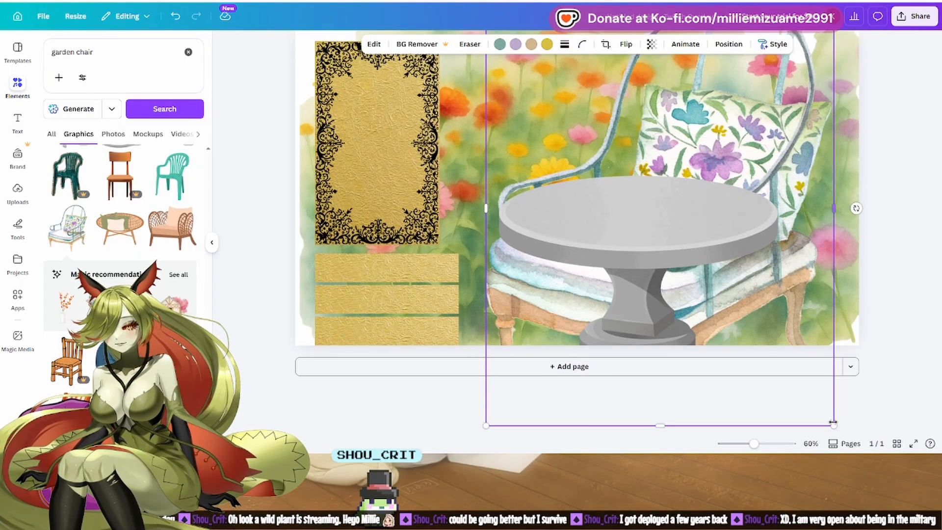
{"action": "mouse_move", "coordinate": [832, 421]}
{"action": "left_mouse_down"}
{"action": "mouse_move", "coordinate": [744, 339]}
{"action": "mouse_move", "coordinate": [813, 417]}
{"action": "mouse_move", "coordinate": [838, 418]}
{"action": "left_mouse_up"}
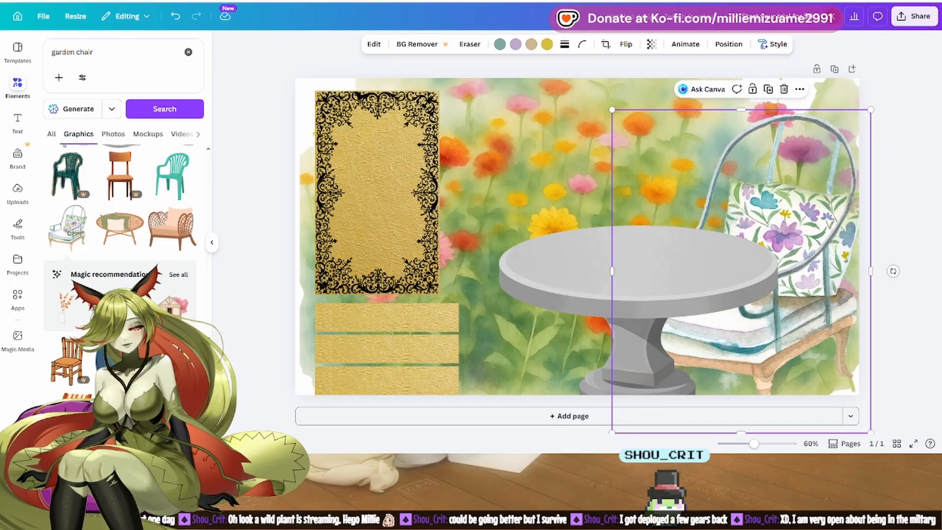
{"action": "left_click", "coordinate": [897, 309]}
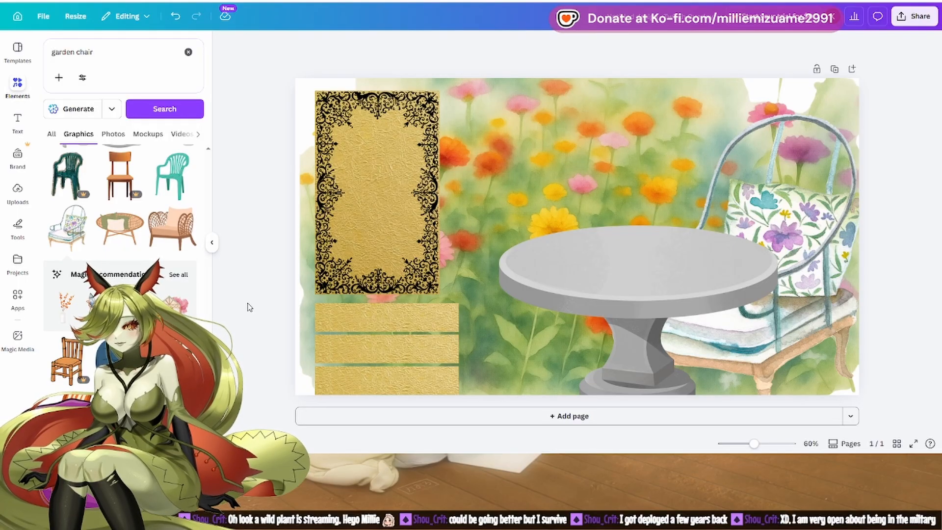
Step: Add a blank second page and fill its background with the light green default solid color
{"action": "scroll", "coordinate": [123, 221], "scroll_direction": "down", "scroll_amount": 1}
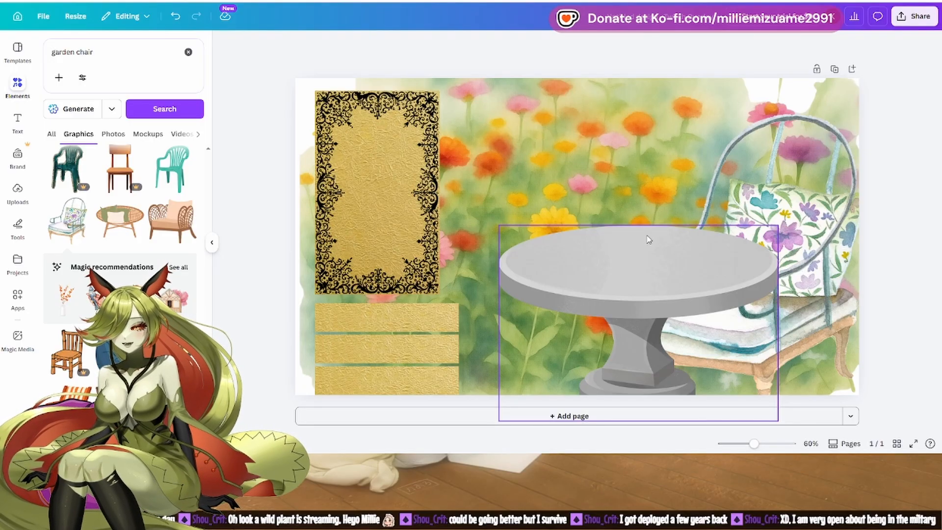
{"action": "left_click", "coordinate": [467, 418]}
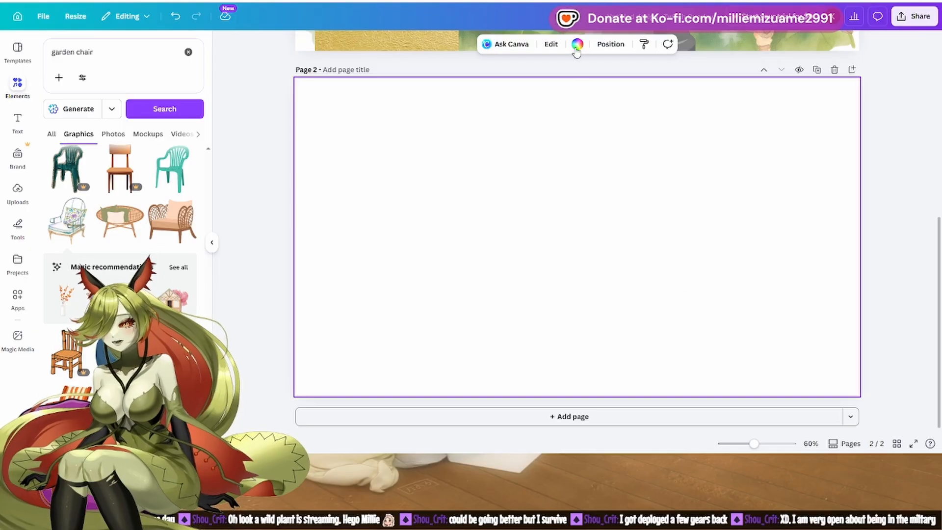
{"action": "left_click", "coordinate": [576, 45]}
{"action": "left_click", "coordinate": [70, 370]}
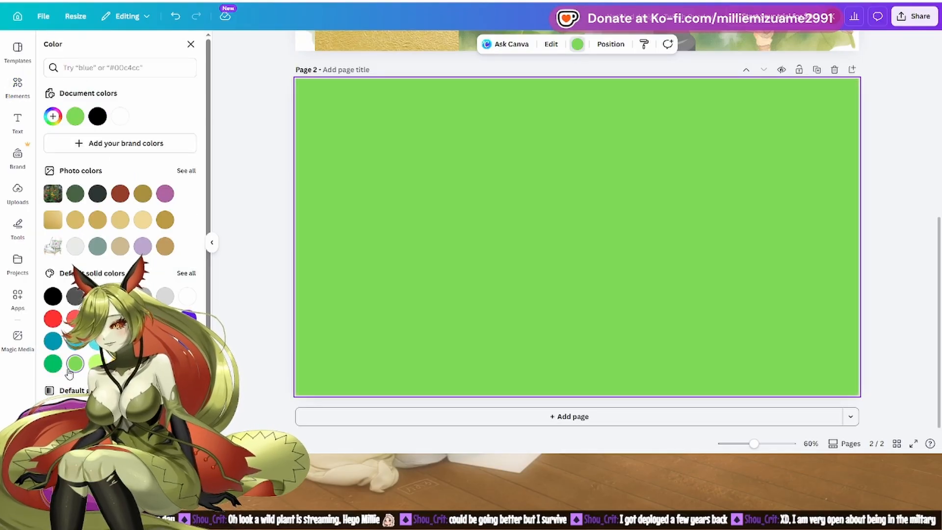
Step: Copy the stone table from page 1 and paste it onto the green page 2 at the same position
{"action": "scroll", "coordinate": [587, 201], "scroll_direction": "up", "scroll_amount": 6}
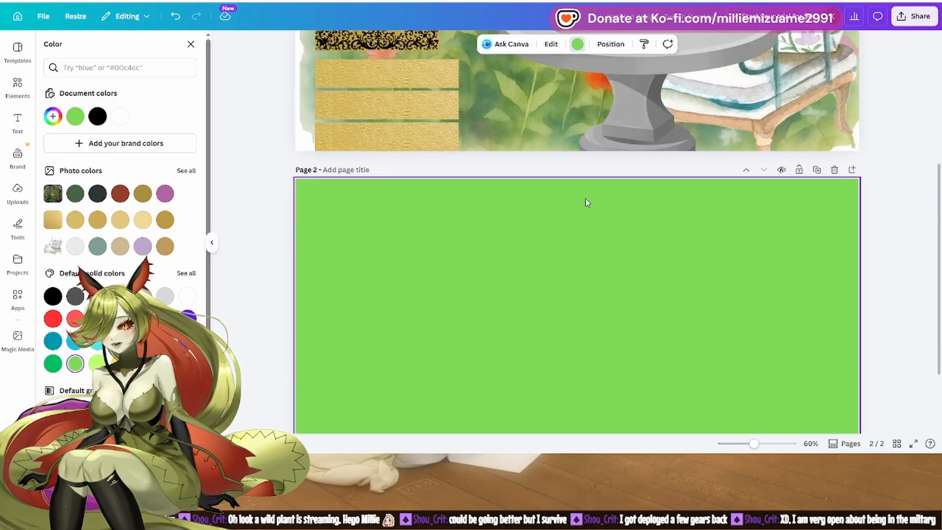
{"action": "left_click", "coordinate": [618, 206]}
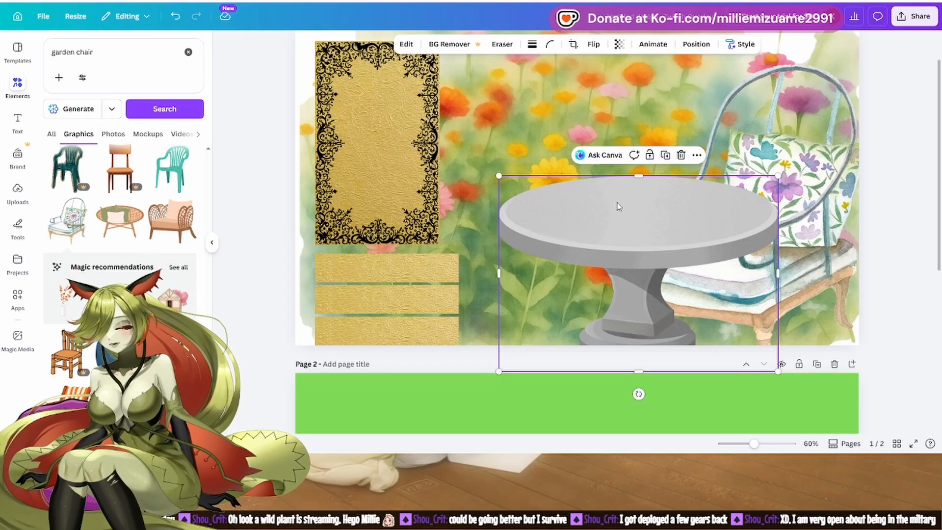
{"action": "scroll", "coordinate": [619, 207], "scroll_direction": "down", "scroll_amount": 1}
{"action": "scroll", "coordinate": [603, 245], "scroll_direction": "down", "scroll_amount": 5}
{"action": "left_click", "coordinate": [563, 322]}
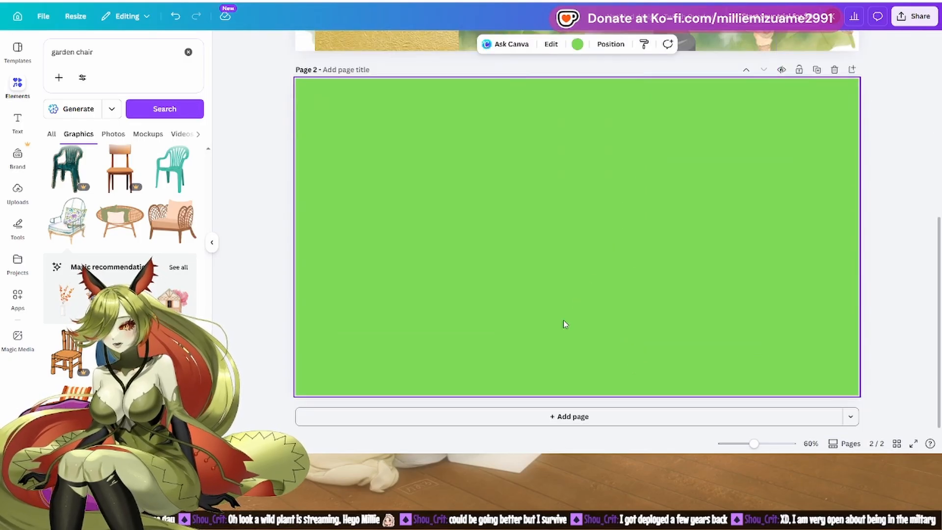
{"action": "key", "text": "ctrl+v"}
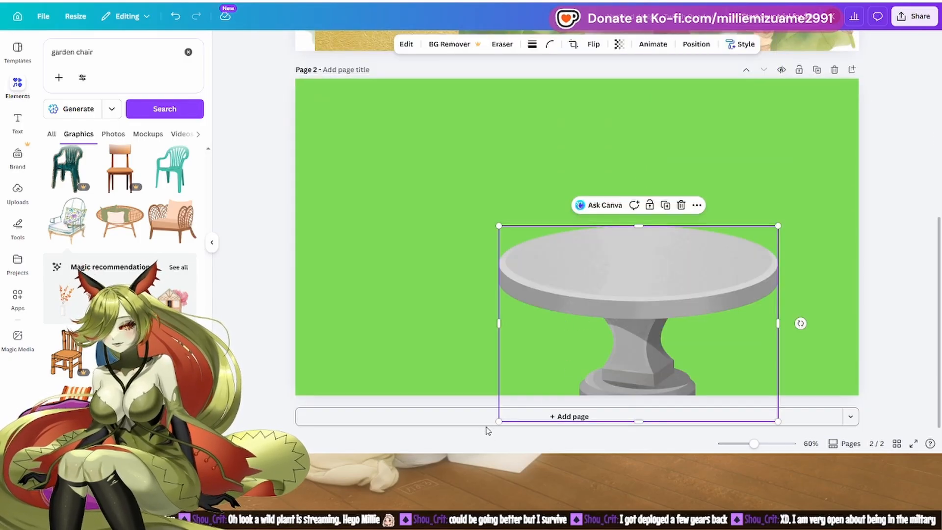
Step: Duplicate the green page 2 as page 3 and delete the stone table from the duplicate
{"action": "left_click", "coordinate": [816, 70]}
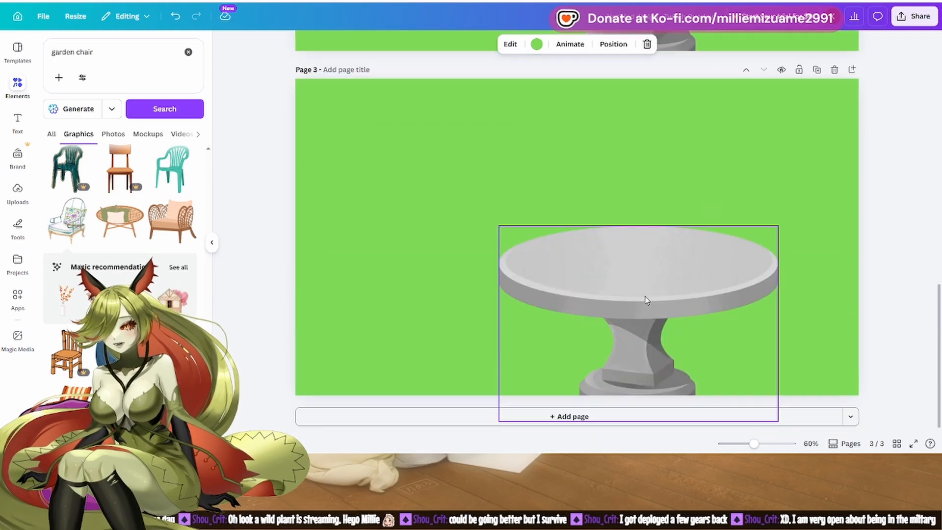
{"action": "left_click", "coordinate": [646, 298]}
{"action": "key", "text": "Delete"}
Step: Copy the watercolor armchair from page 1 and paste it onto the empty green page 3
{"action": "scroll", "coordinate": [646, 299], "scroll_direction": "up", "scroll_amount": 10}
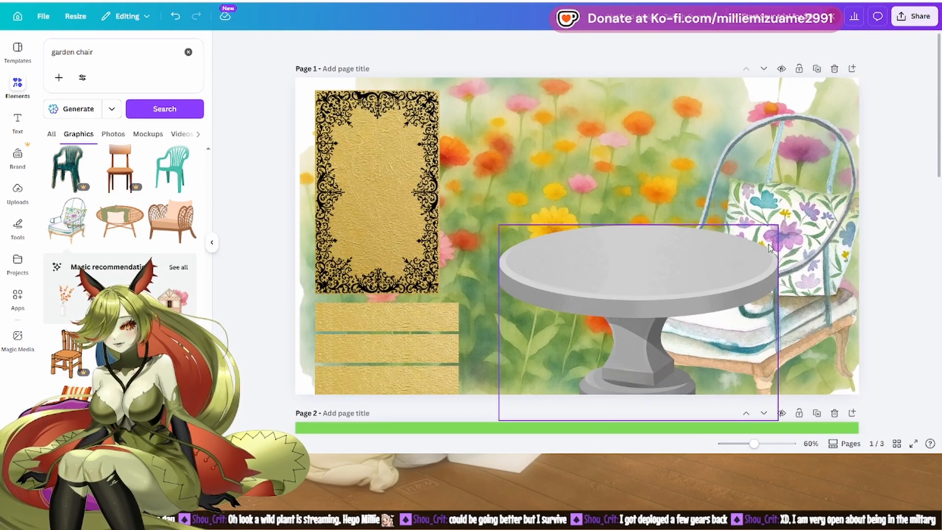
{"action": "left_click", "coordinate": [800, 235]}
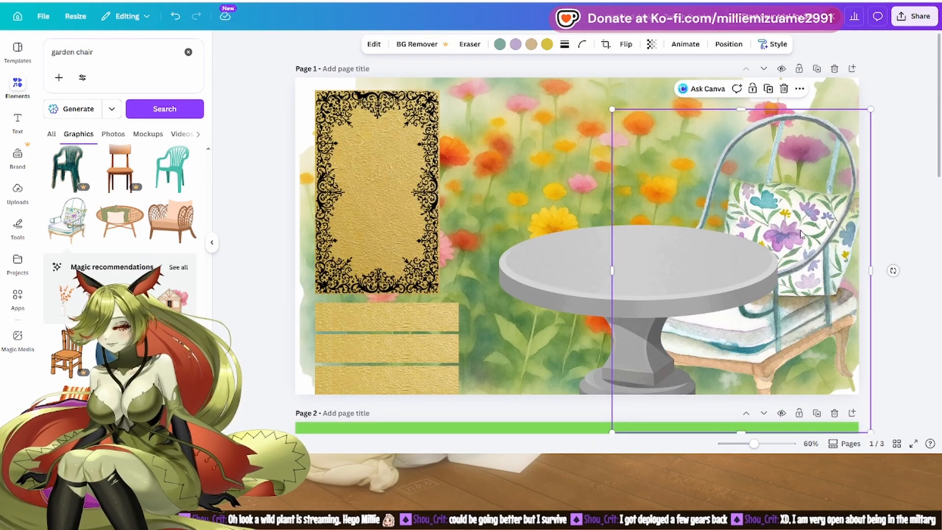
{"action": "scroll", "coordinate": [799, 233], "scroll_direction": "down", "scroll_amount": 10}
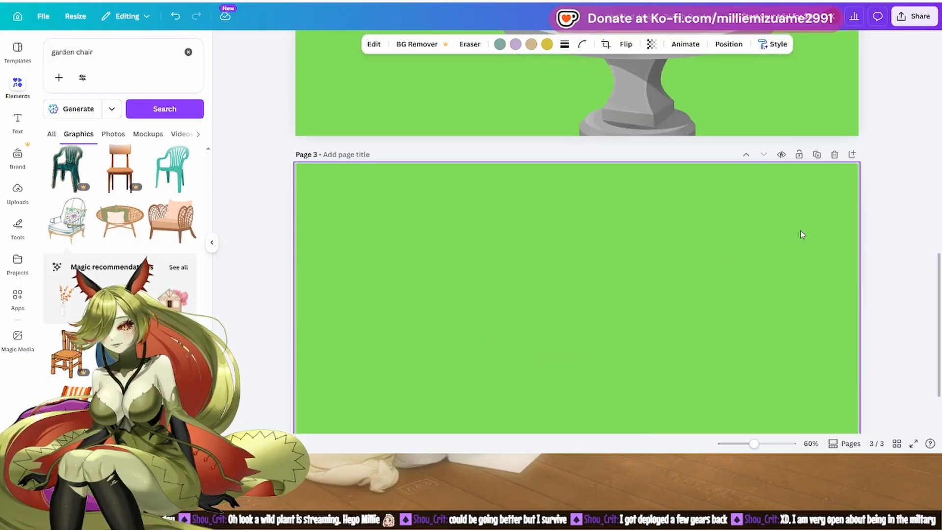
{"action": "left_click", "coordinate": [700, 272]}
{"action": "key", "text": "ctrl+v"}
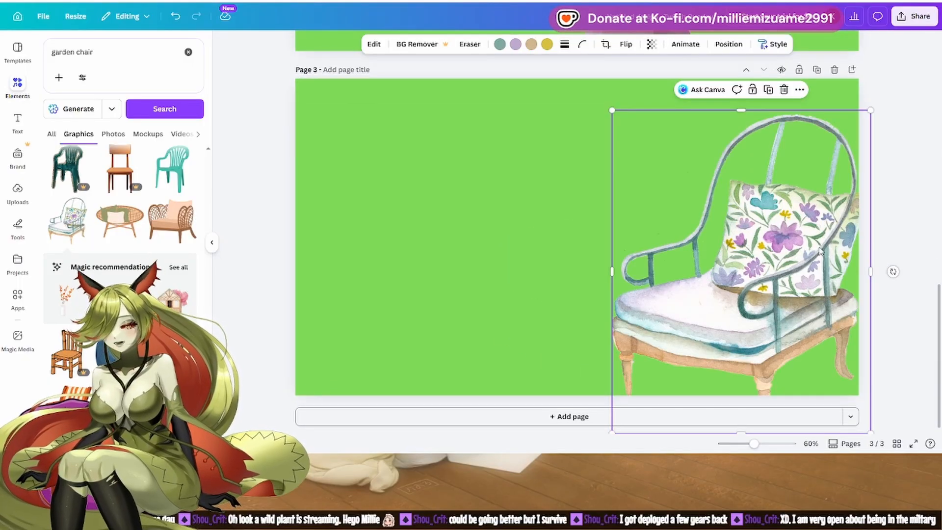
{"action": "left_click", "coordinate": [892, 215]}
Step: Delete the stone table and the watercolor armchair from page 1, keeping the flower background and gold panels
{"action": "scroll", "coordinate": [891, 217], "scroll_direction": "up", "scroll_amount": 10}
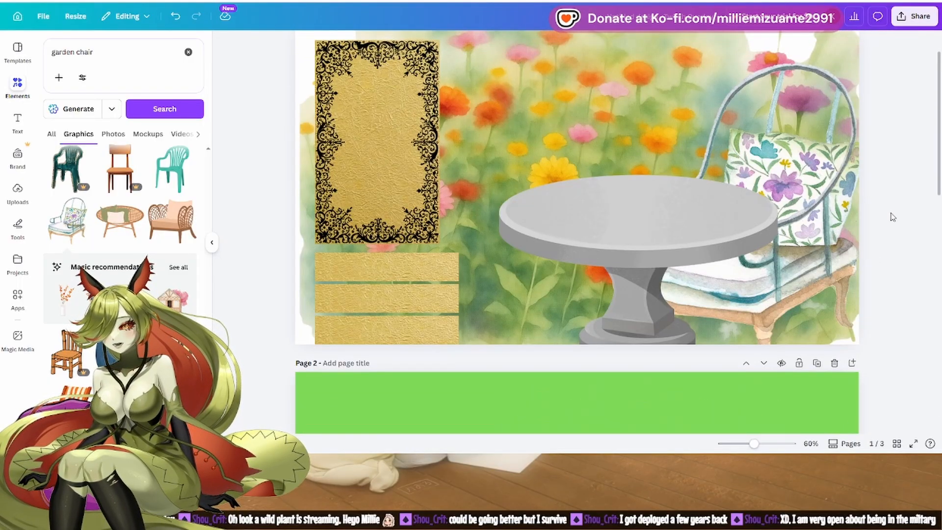
{"action": "left_click", "coordinate": [684, 246]}
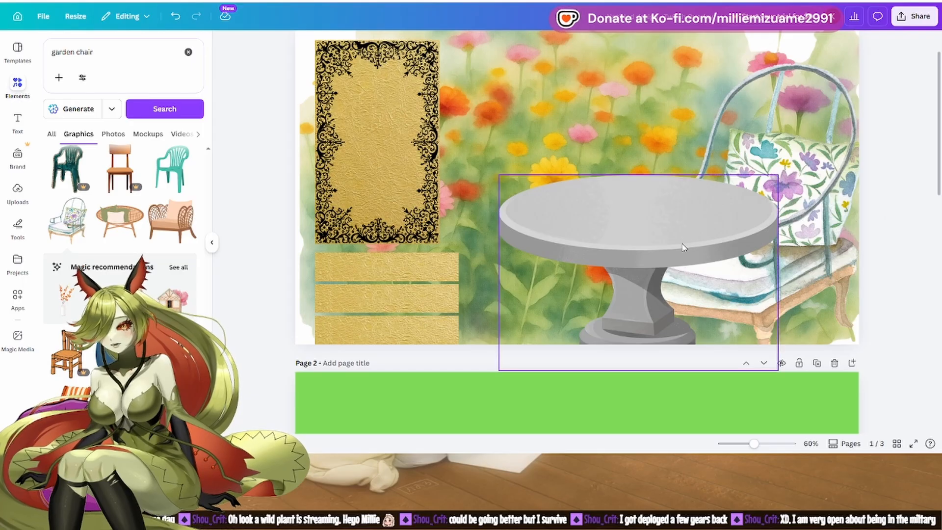
{"action": "key", "text": "Delete"}
{"action": "left_click", "coordinate": [684, 247]}
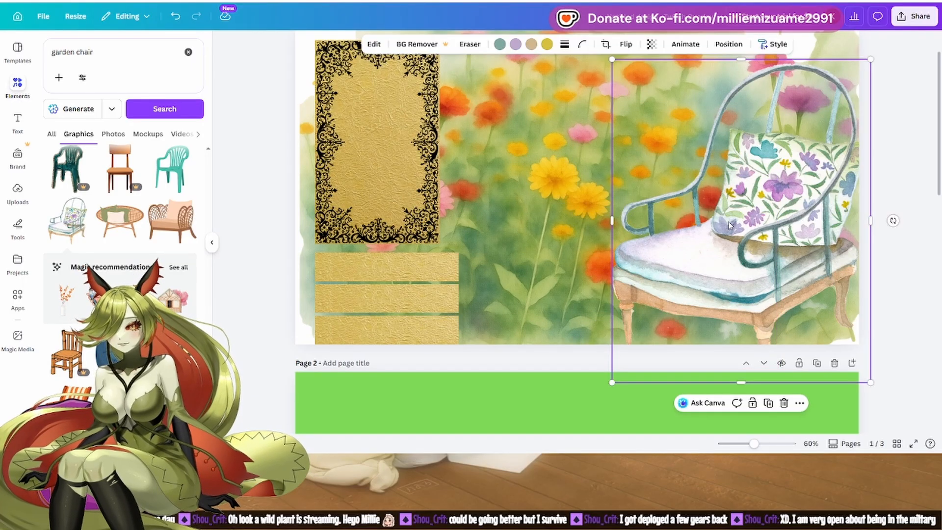
{"action": "key", "text": "Delete"}
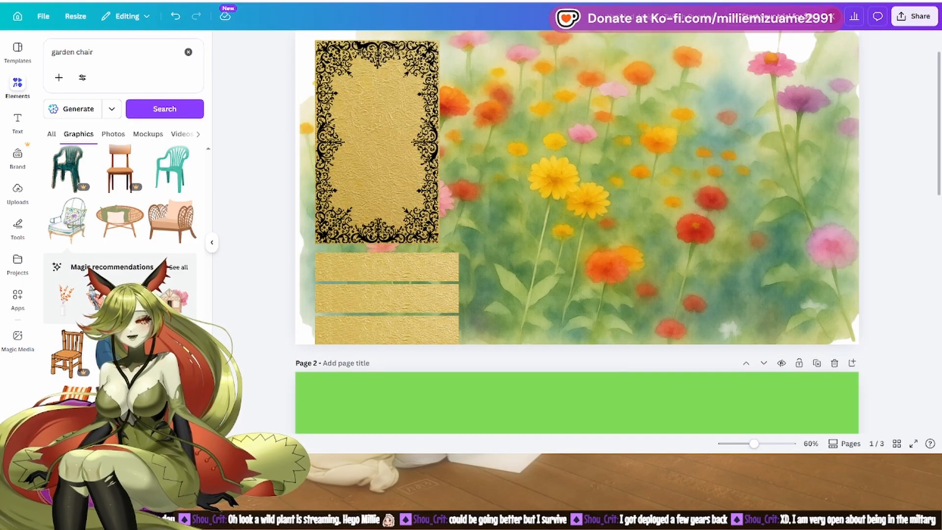